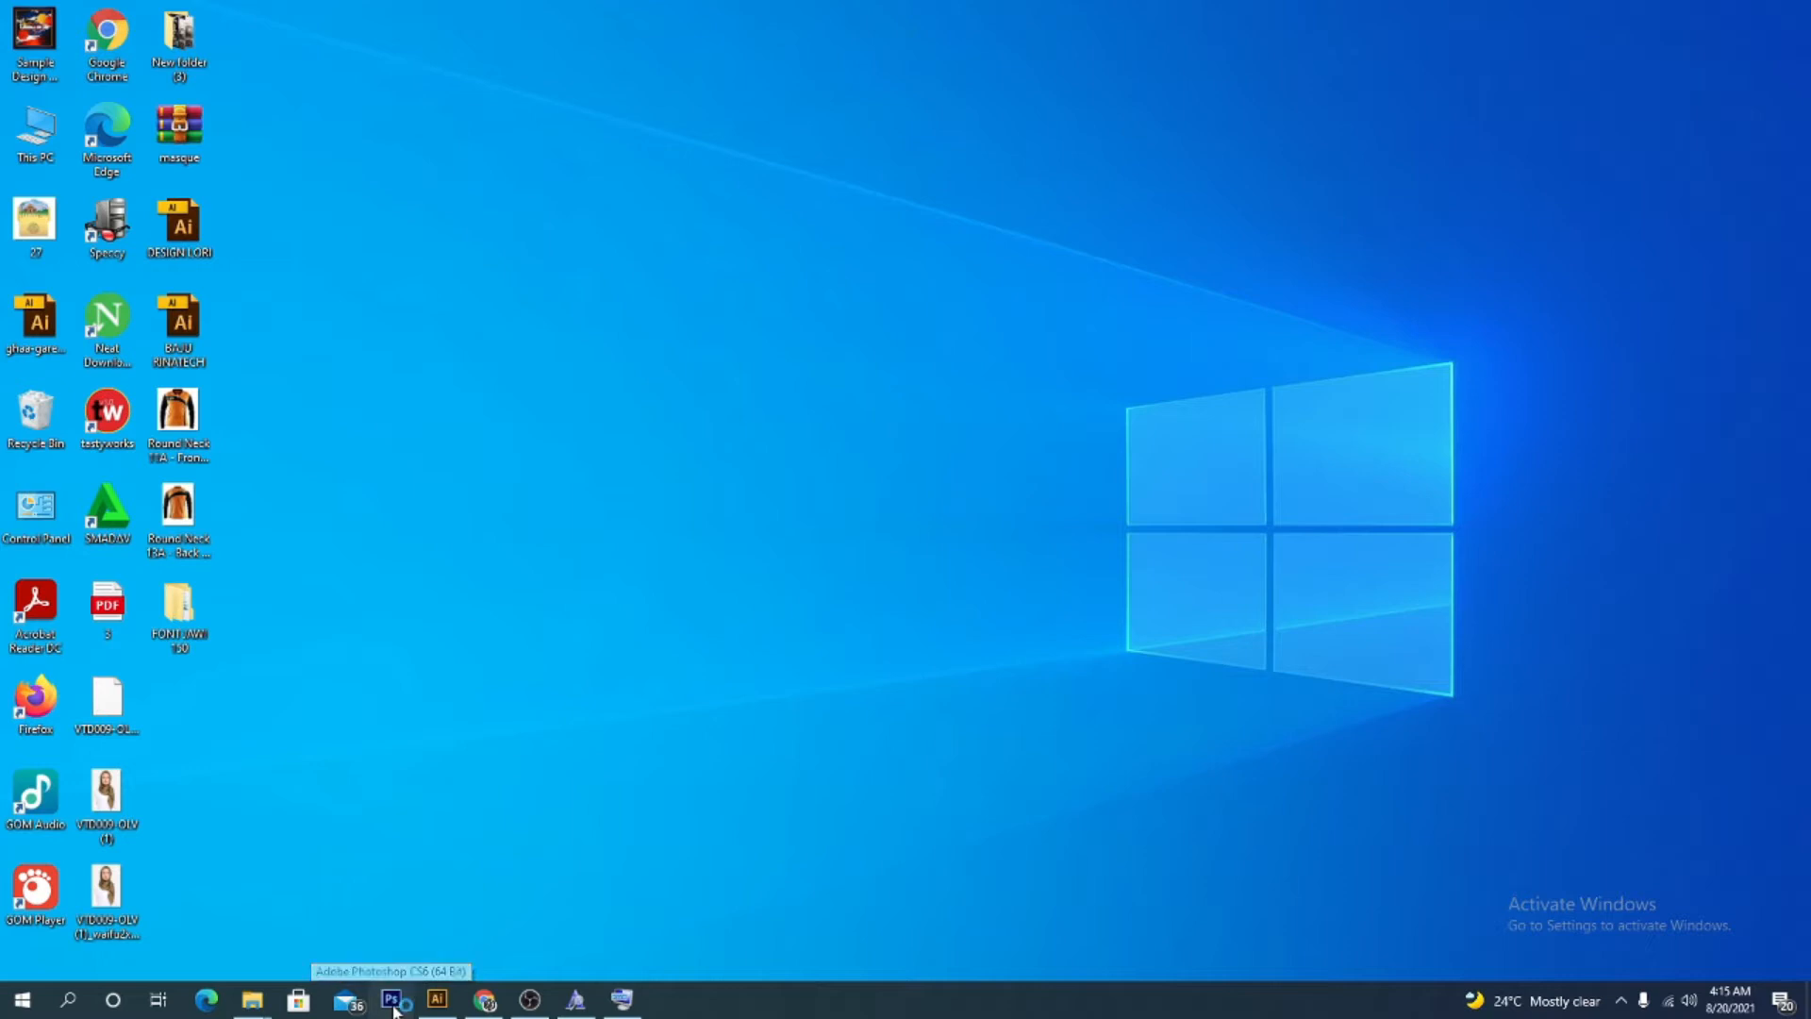
Open Photoshop and create a new 5 × 5 inch document at 300 pixels/centimetre with a white background
click(394, 1010)
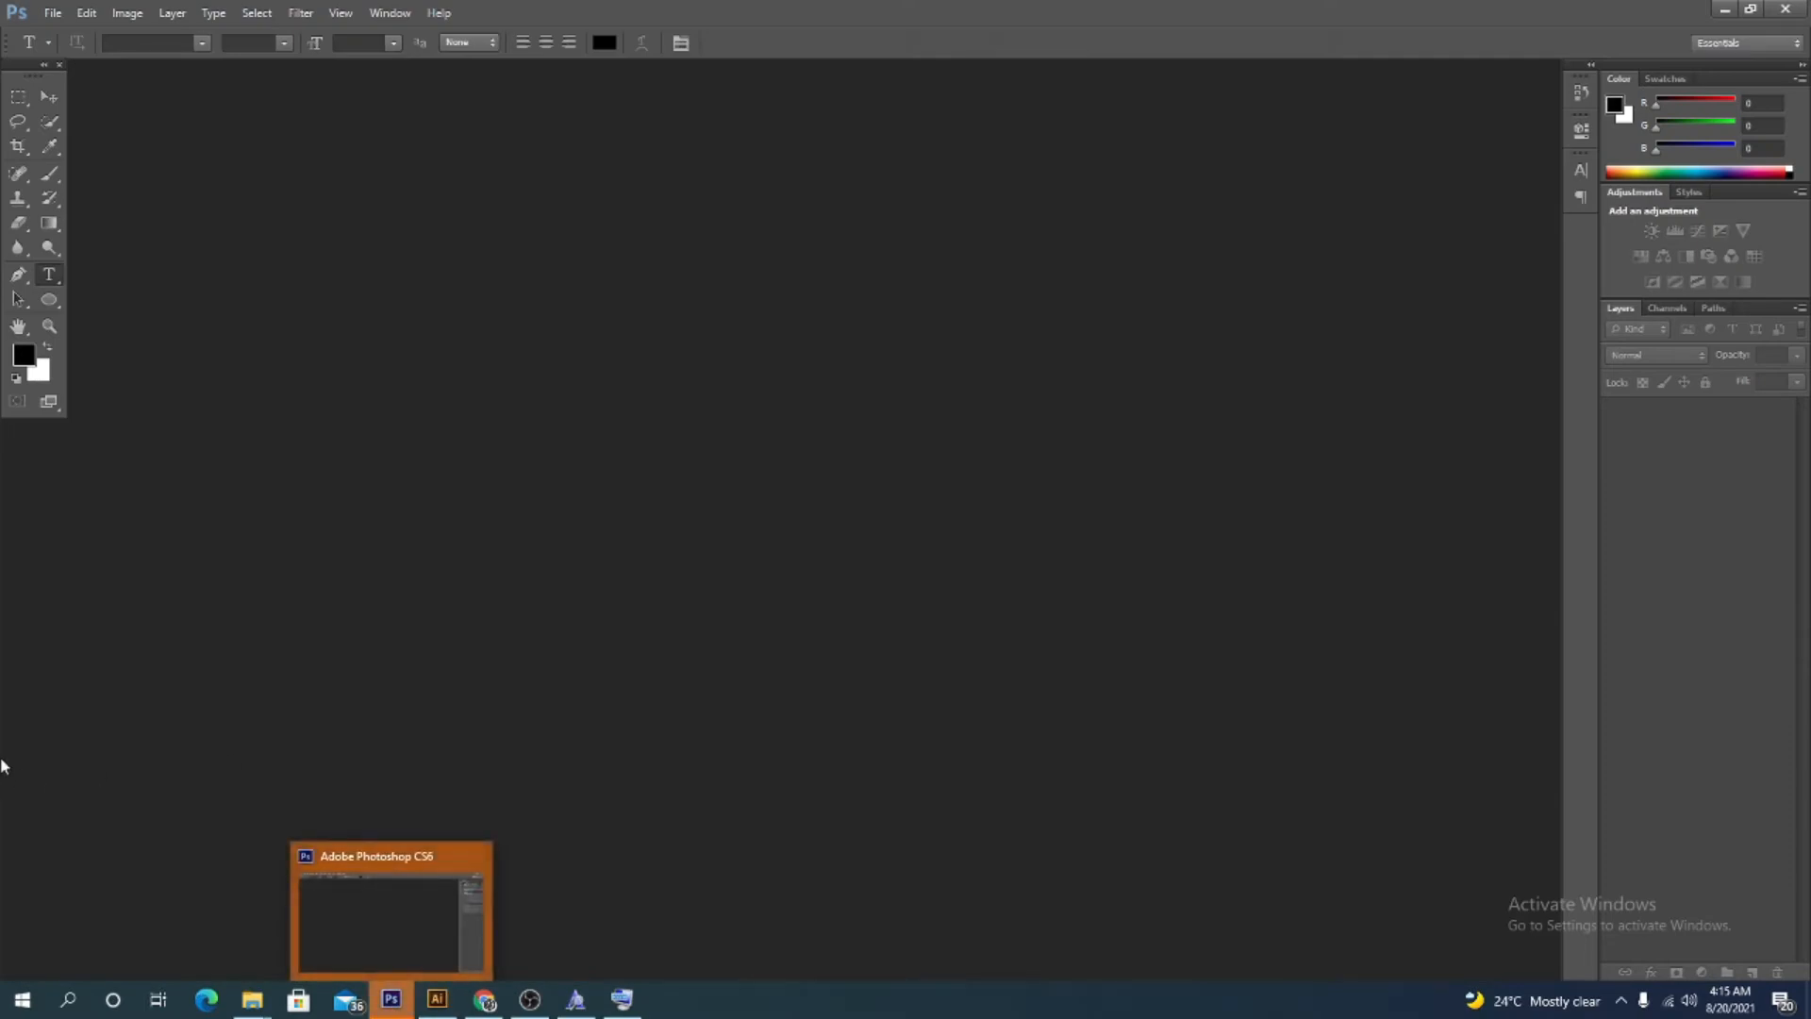
click(54, 13)
click(56, 30)
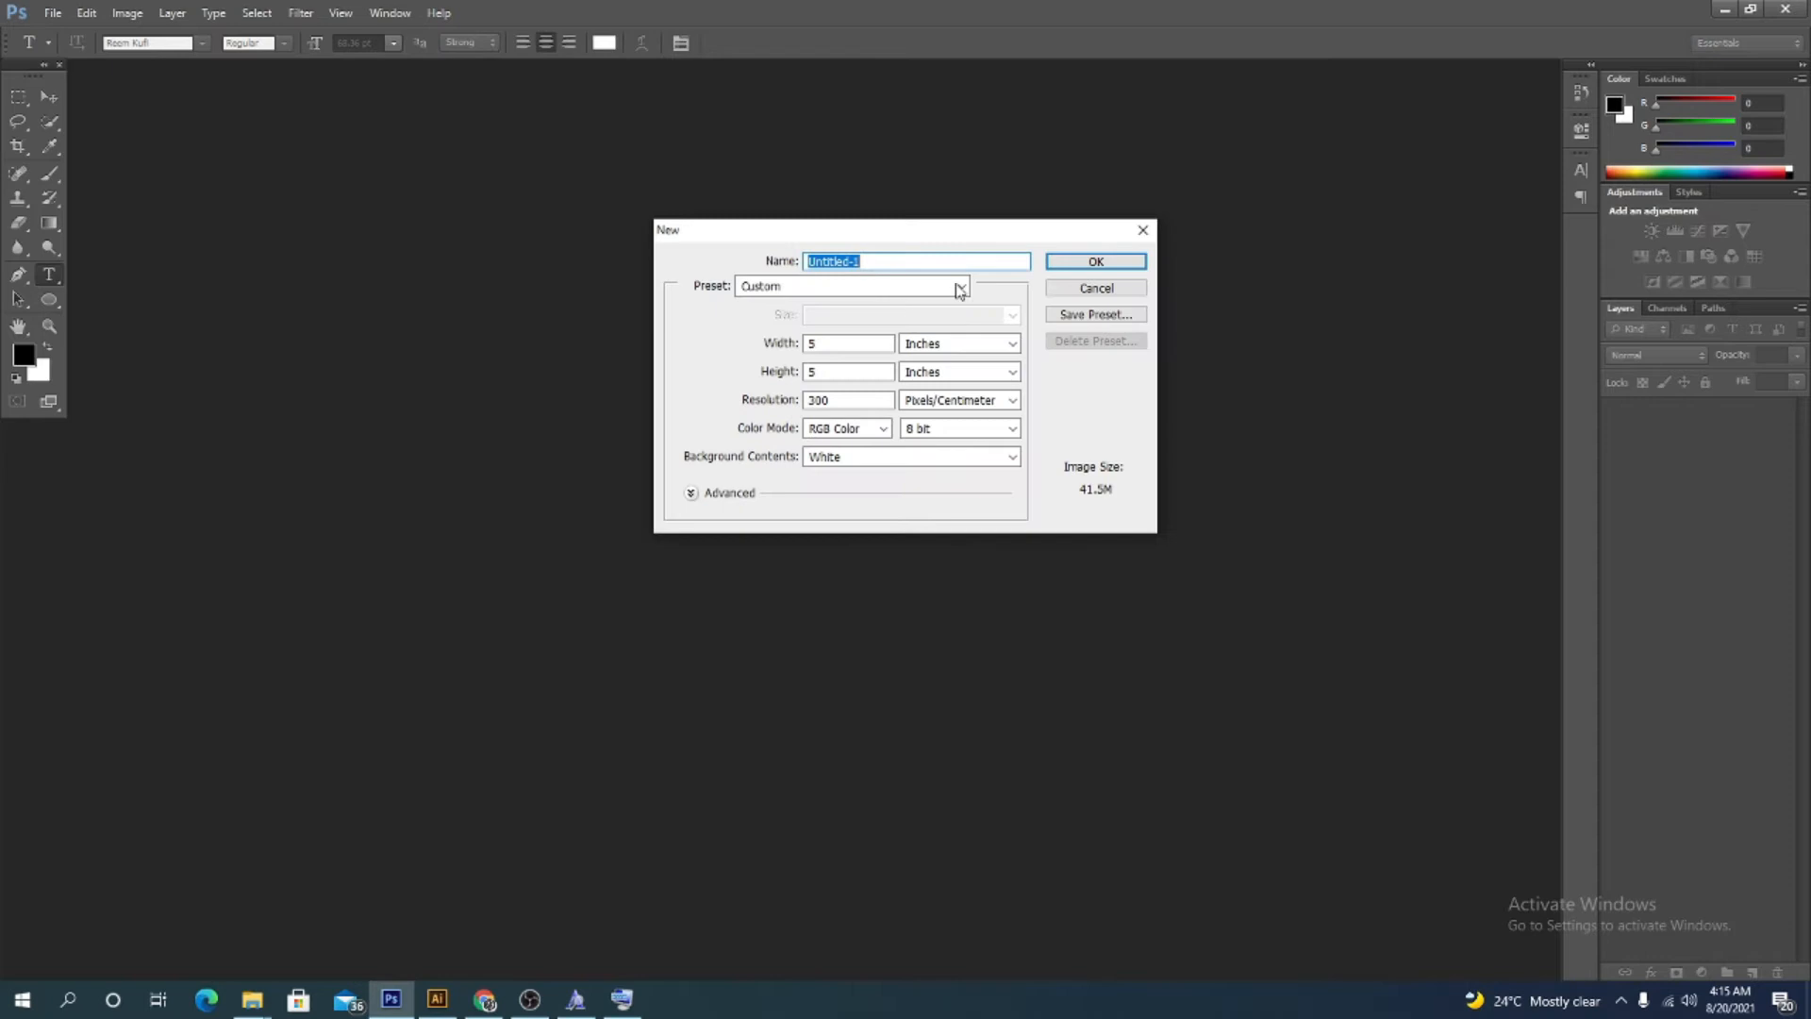
click(1058, 270)
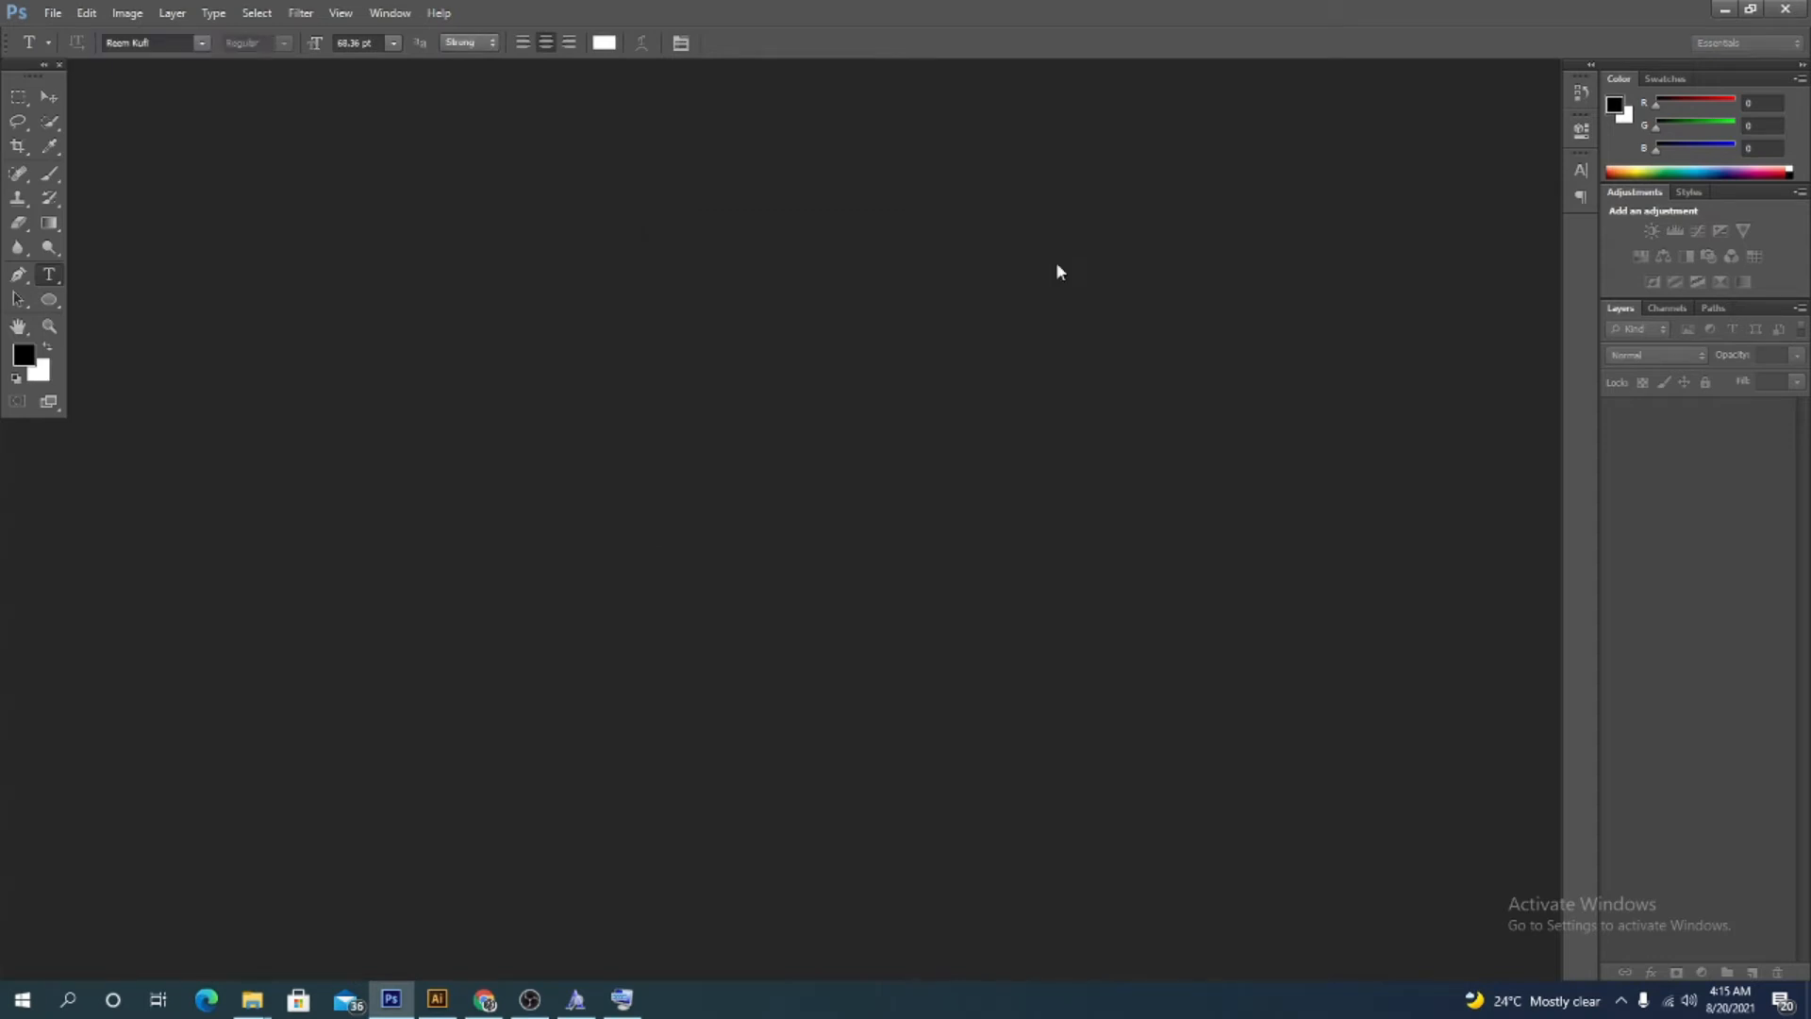
Select the Move tool, minimize Photoshop, and open the language and keyboard options in Windows settings
click(49, 96)
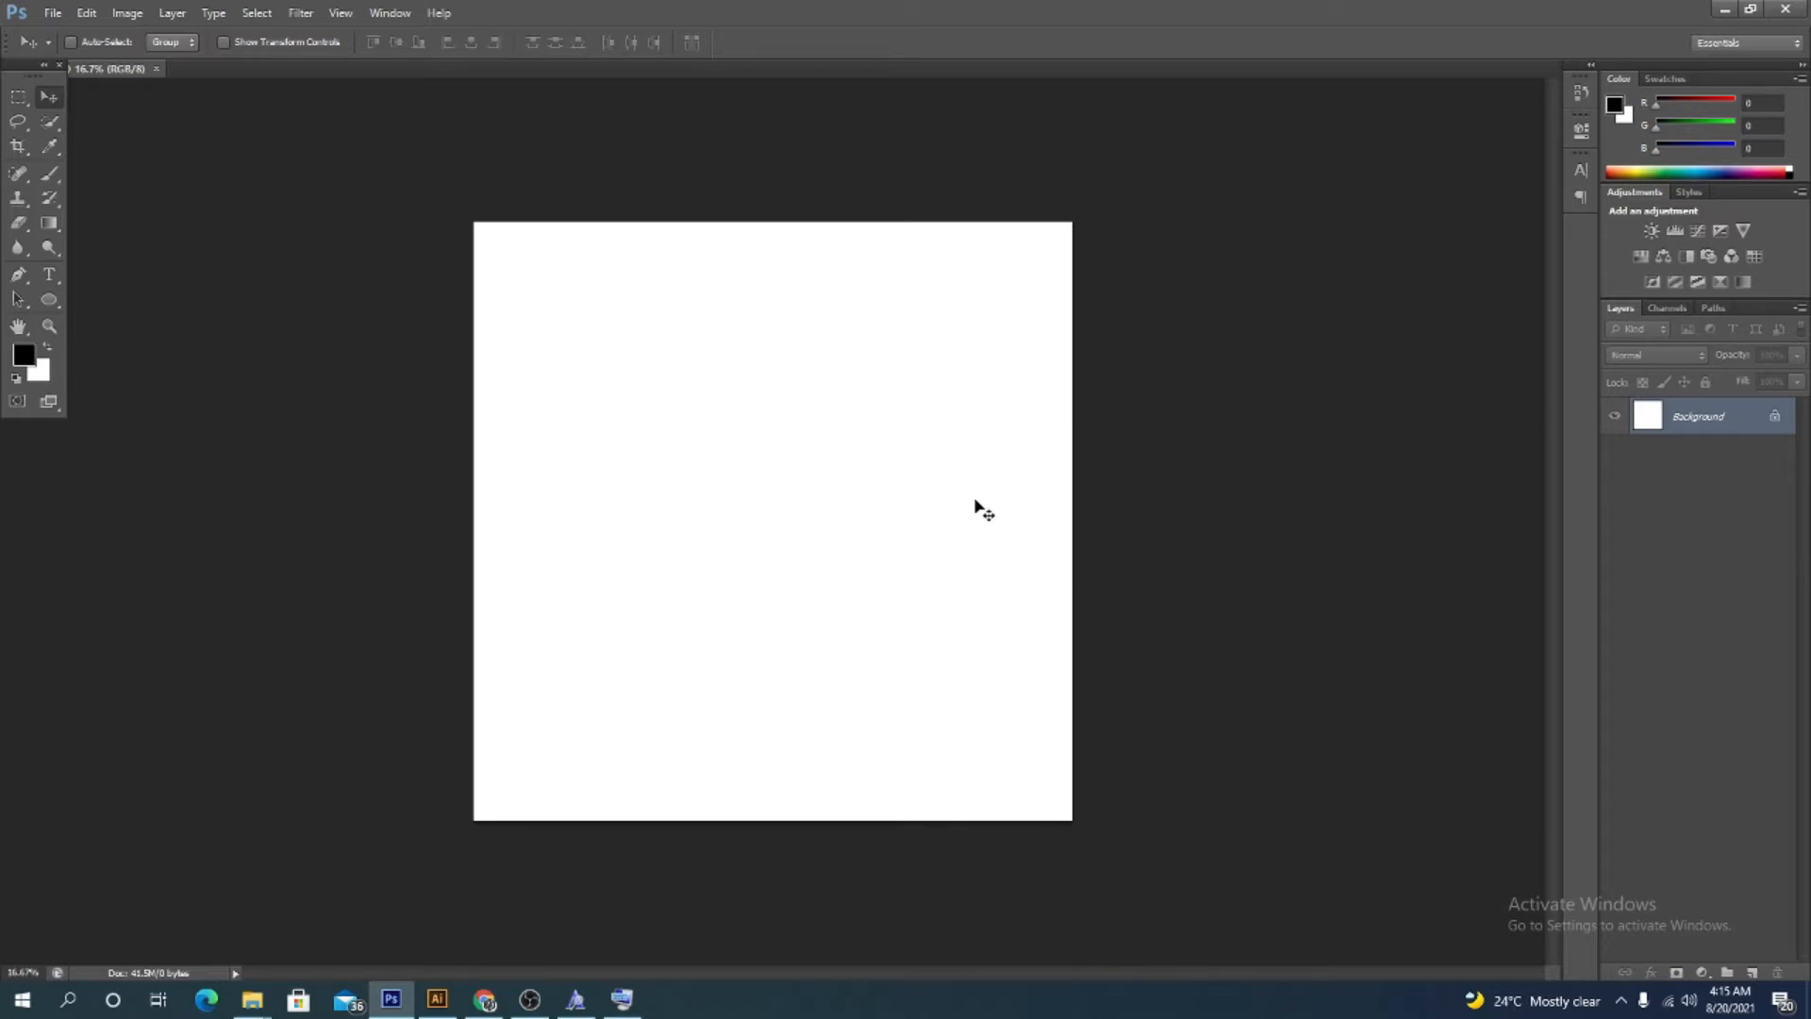
click(1725, 12)
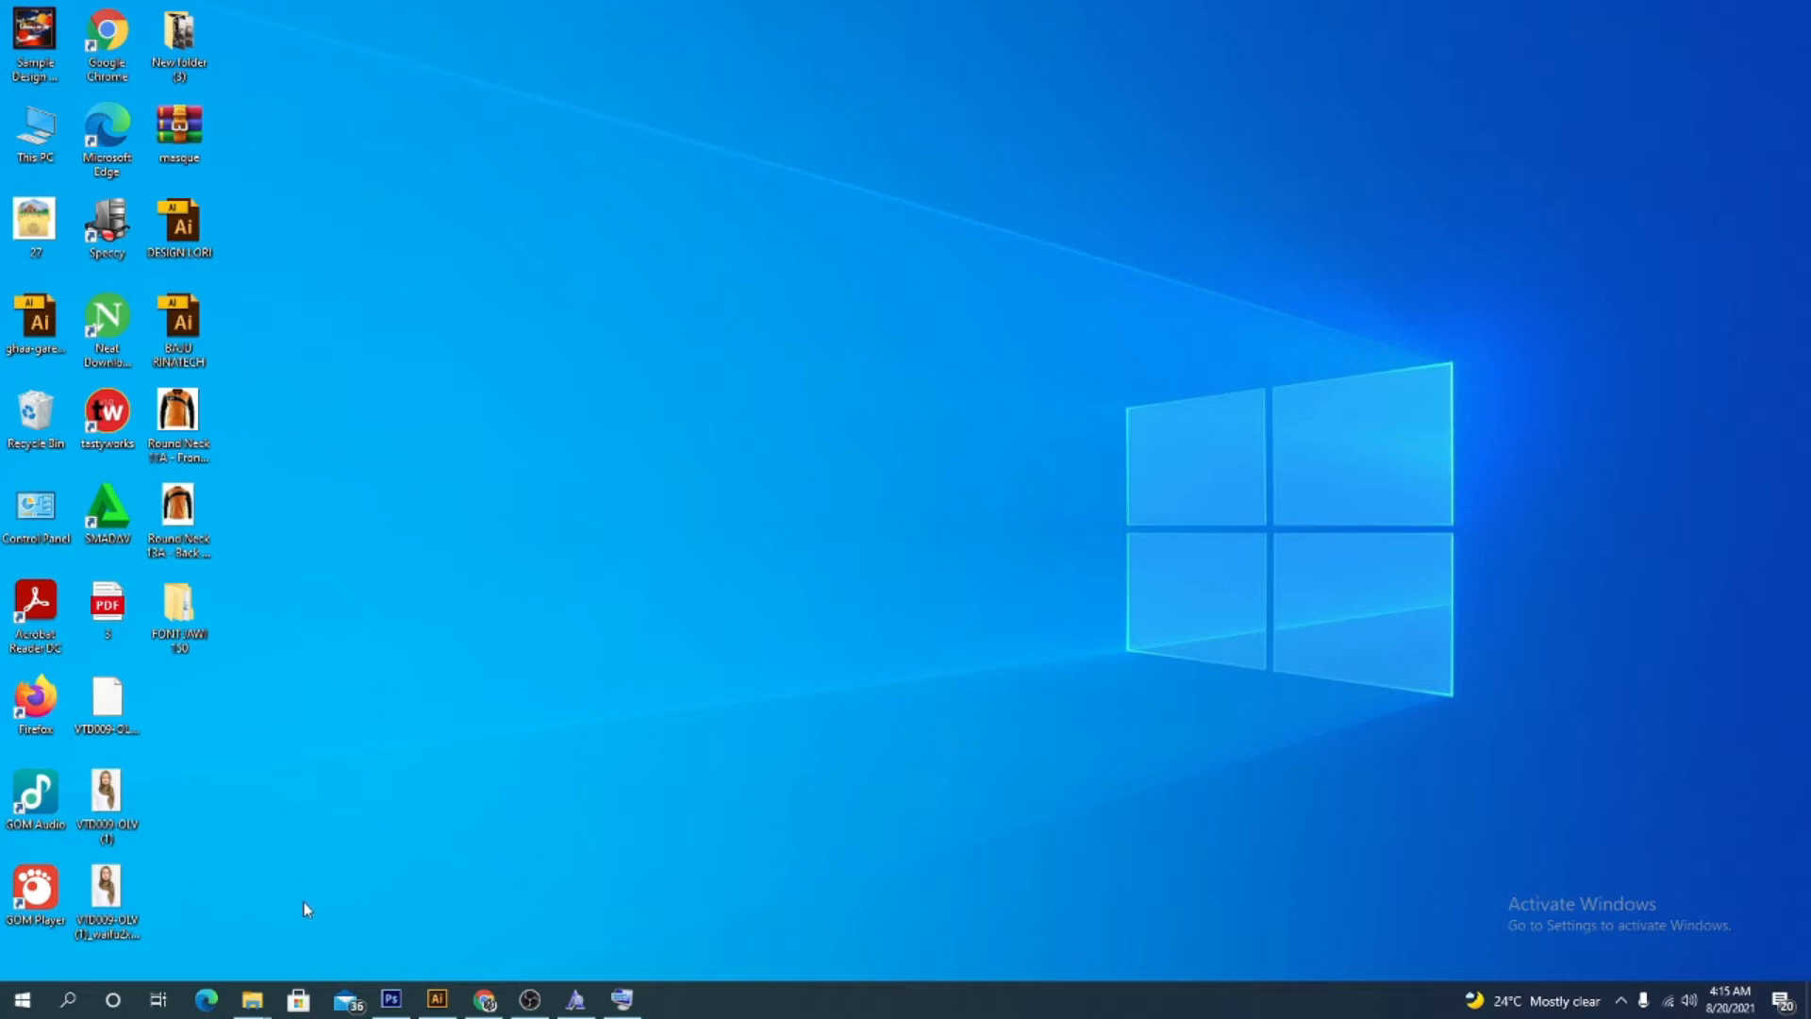
click(72, 1001)
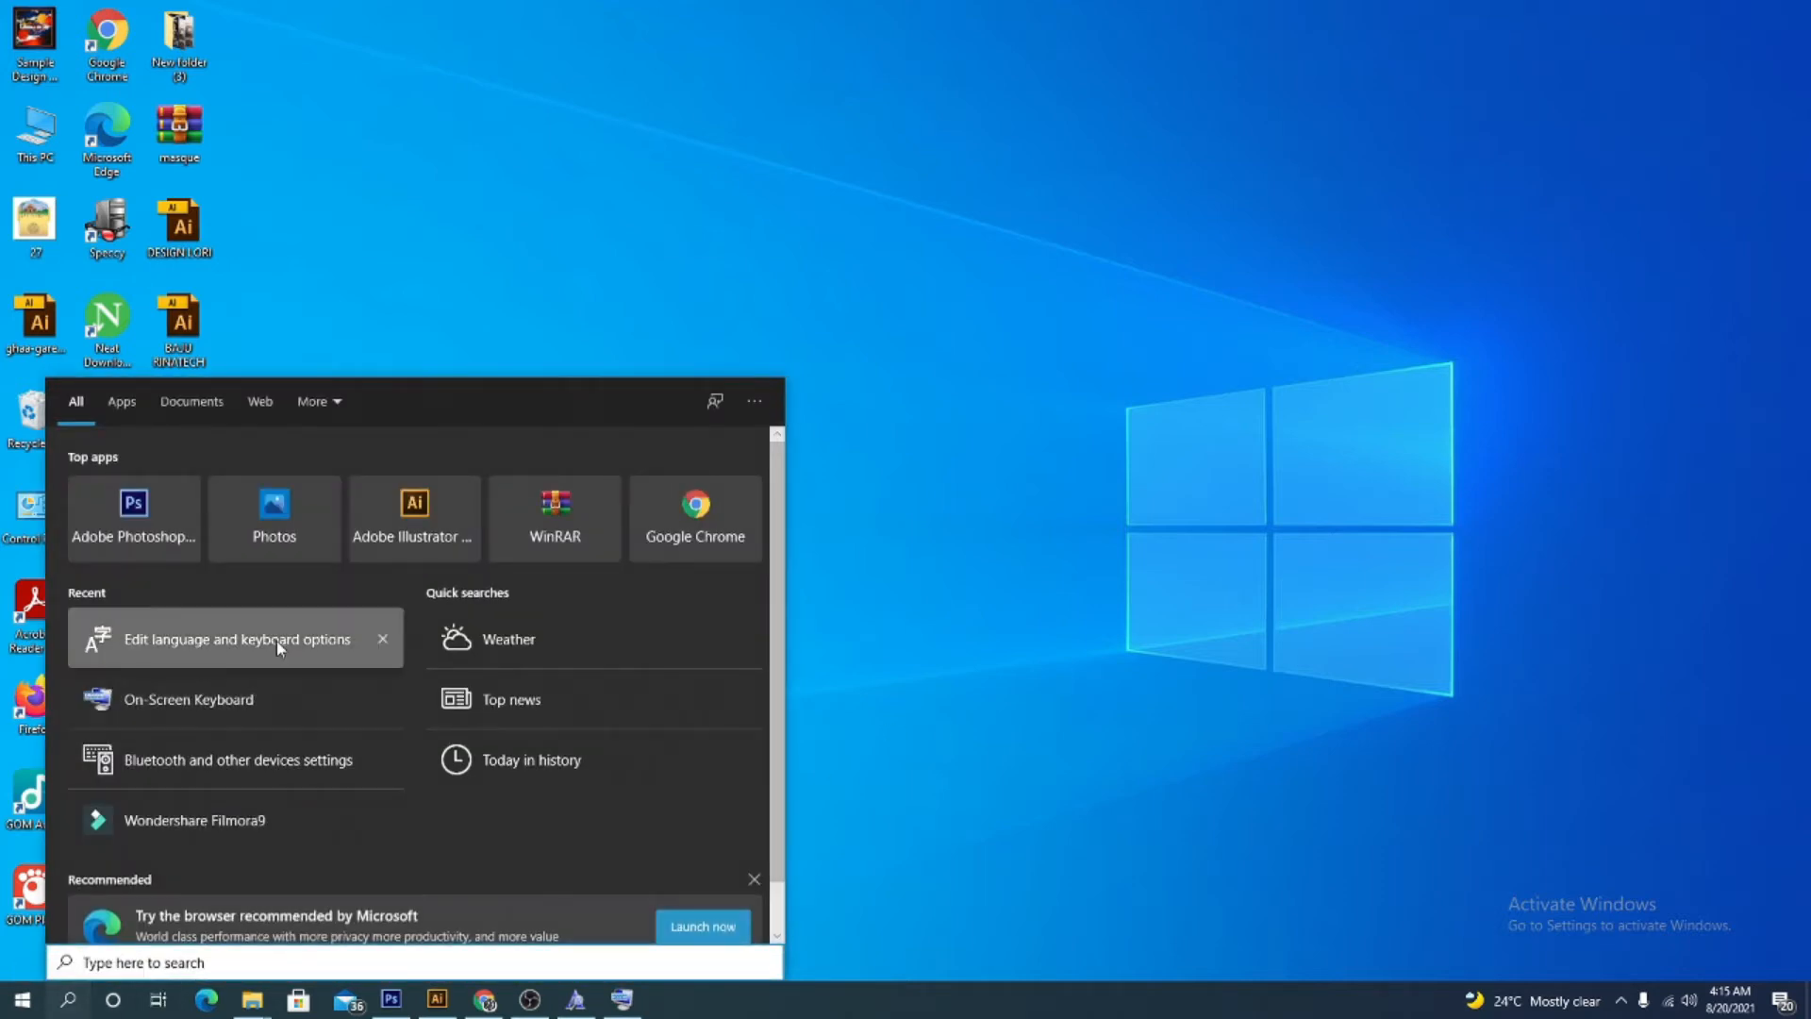
click(277, 645)
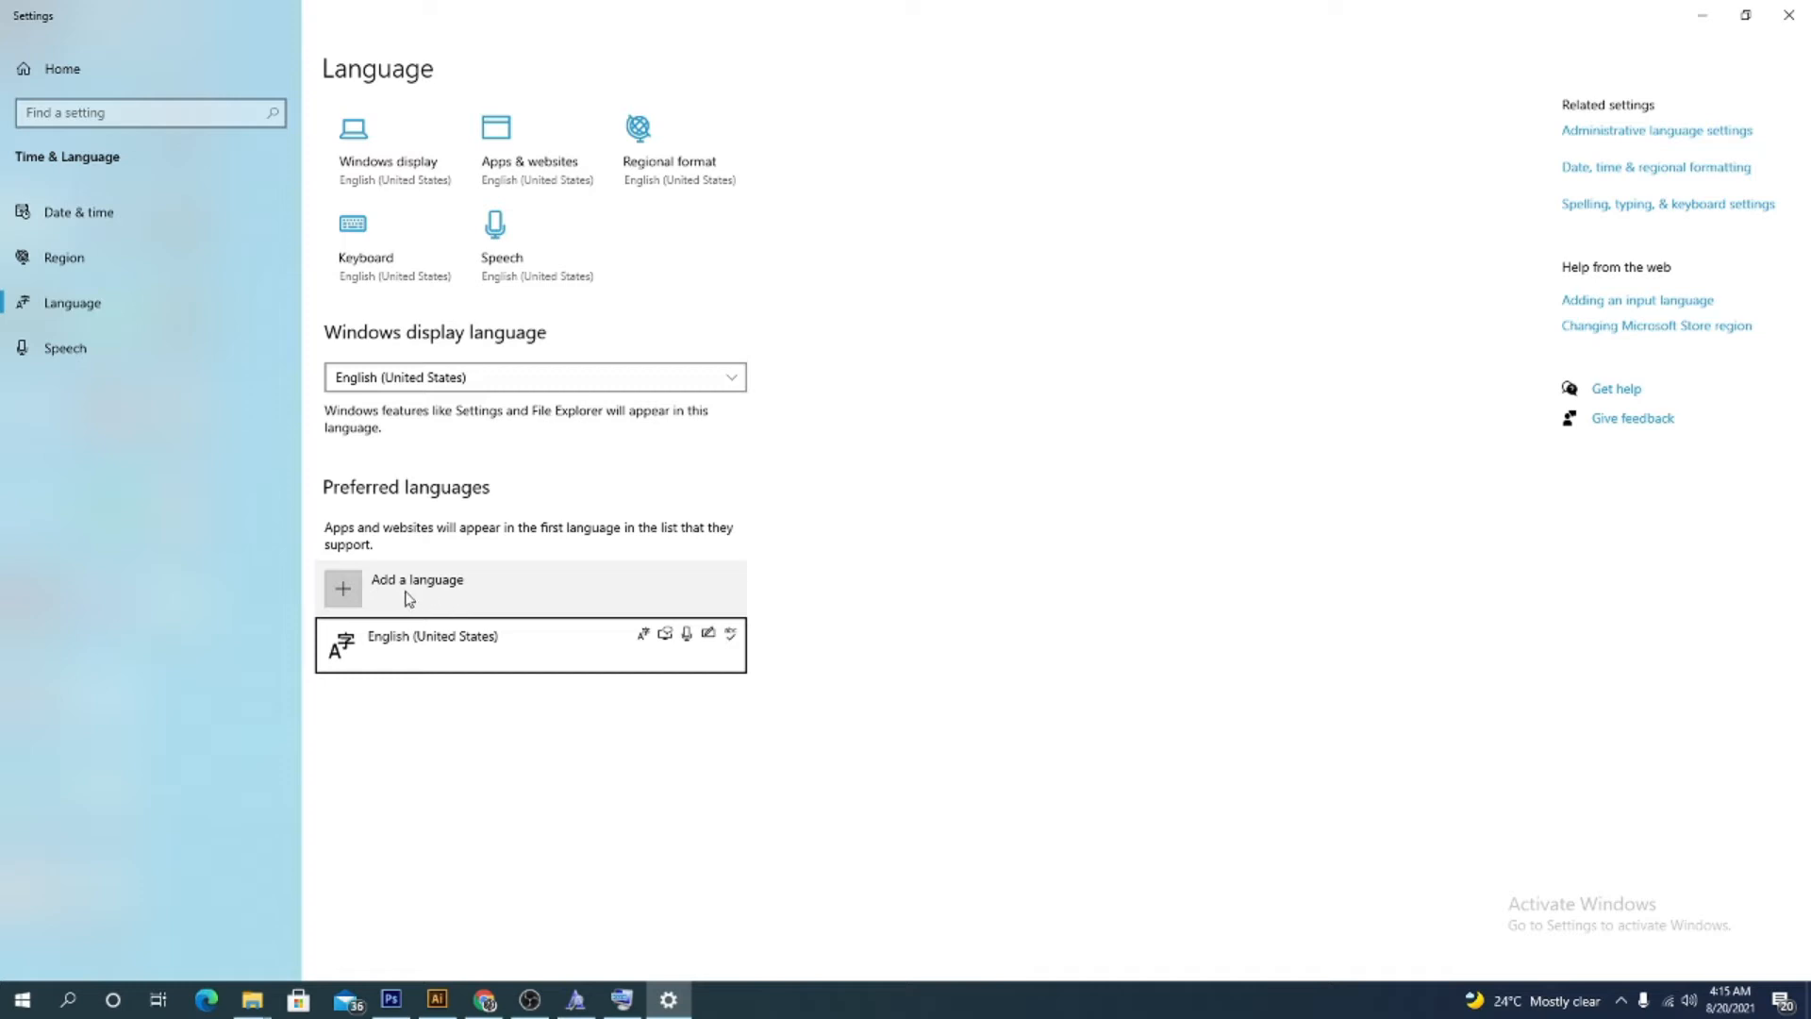
Add and install Arabic (Egypt) as a preferred language
click(357, 596)
scroll(800, 489, down, 1)
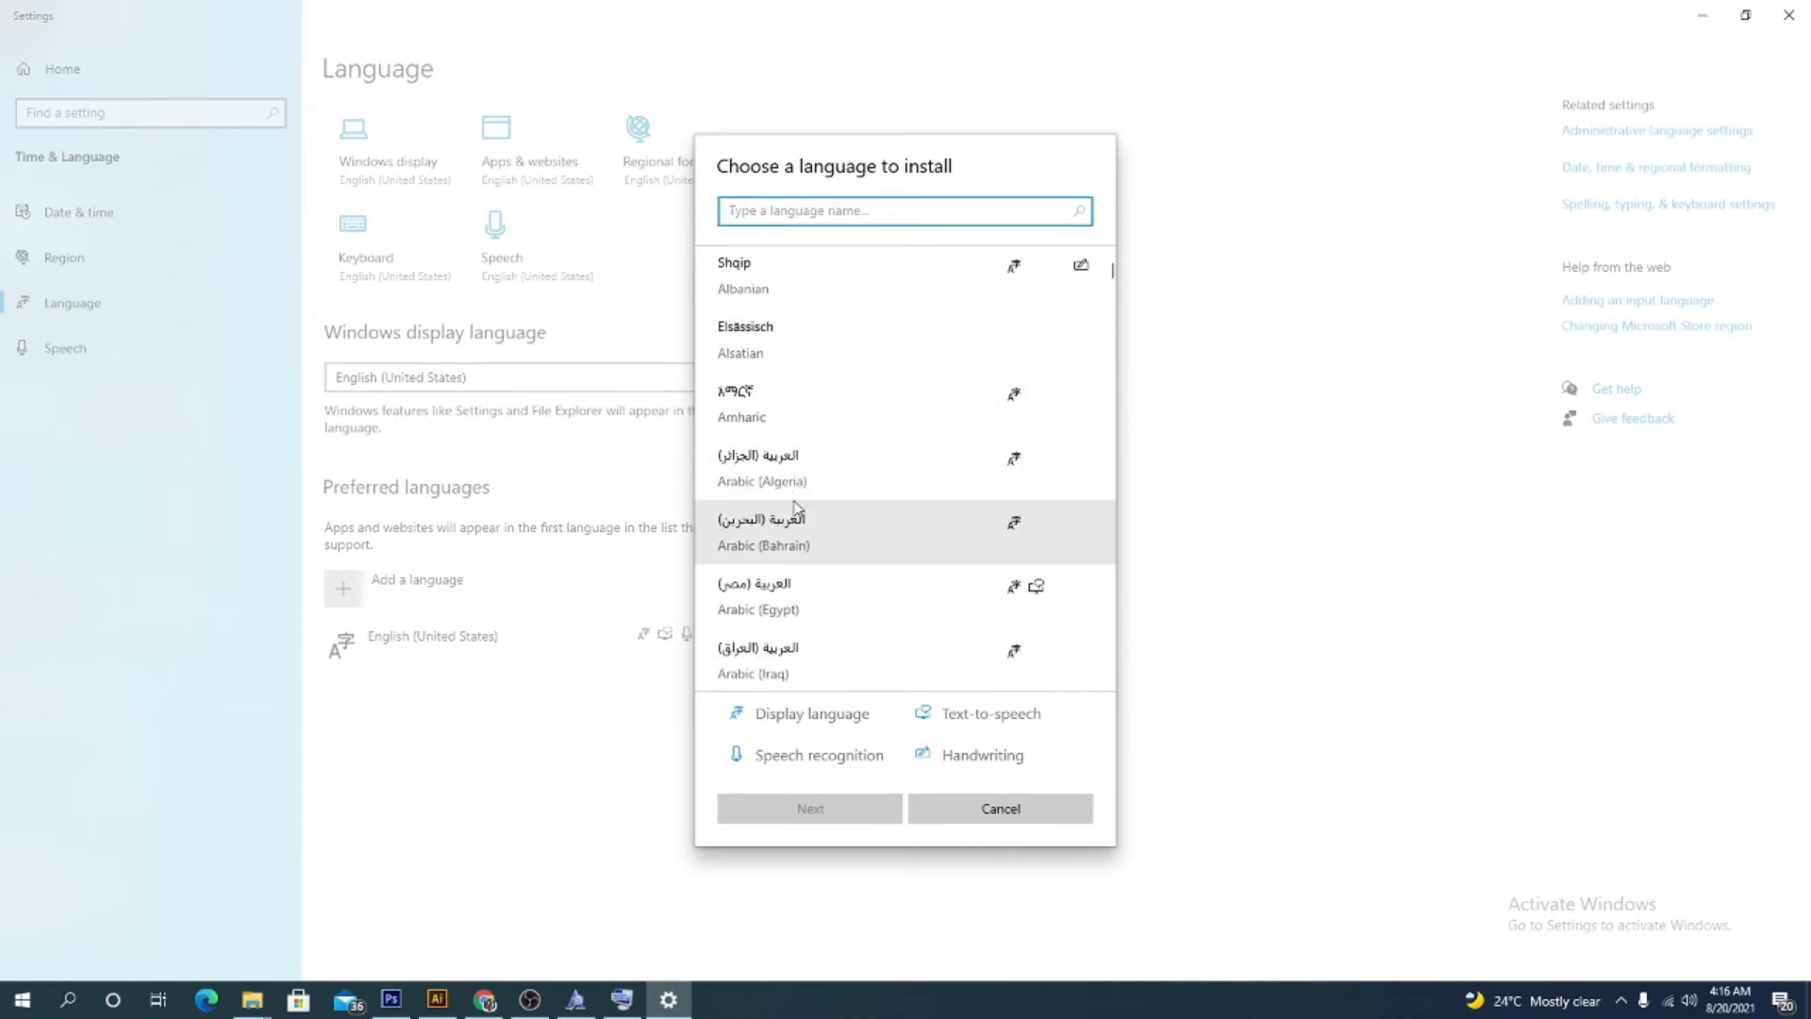
scroll(795, 514, down, 3)
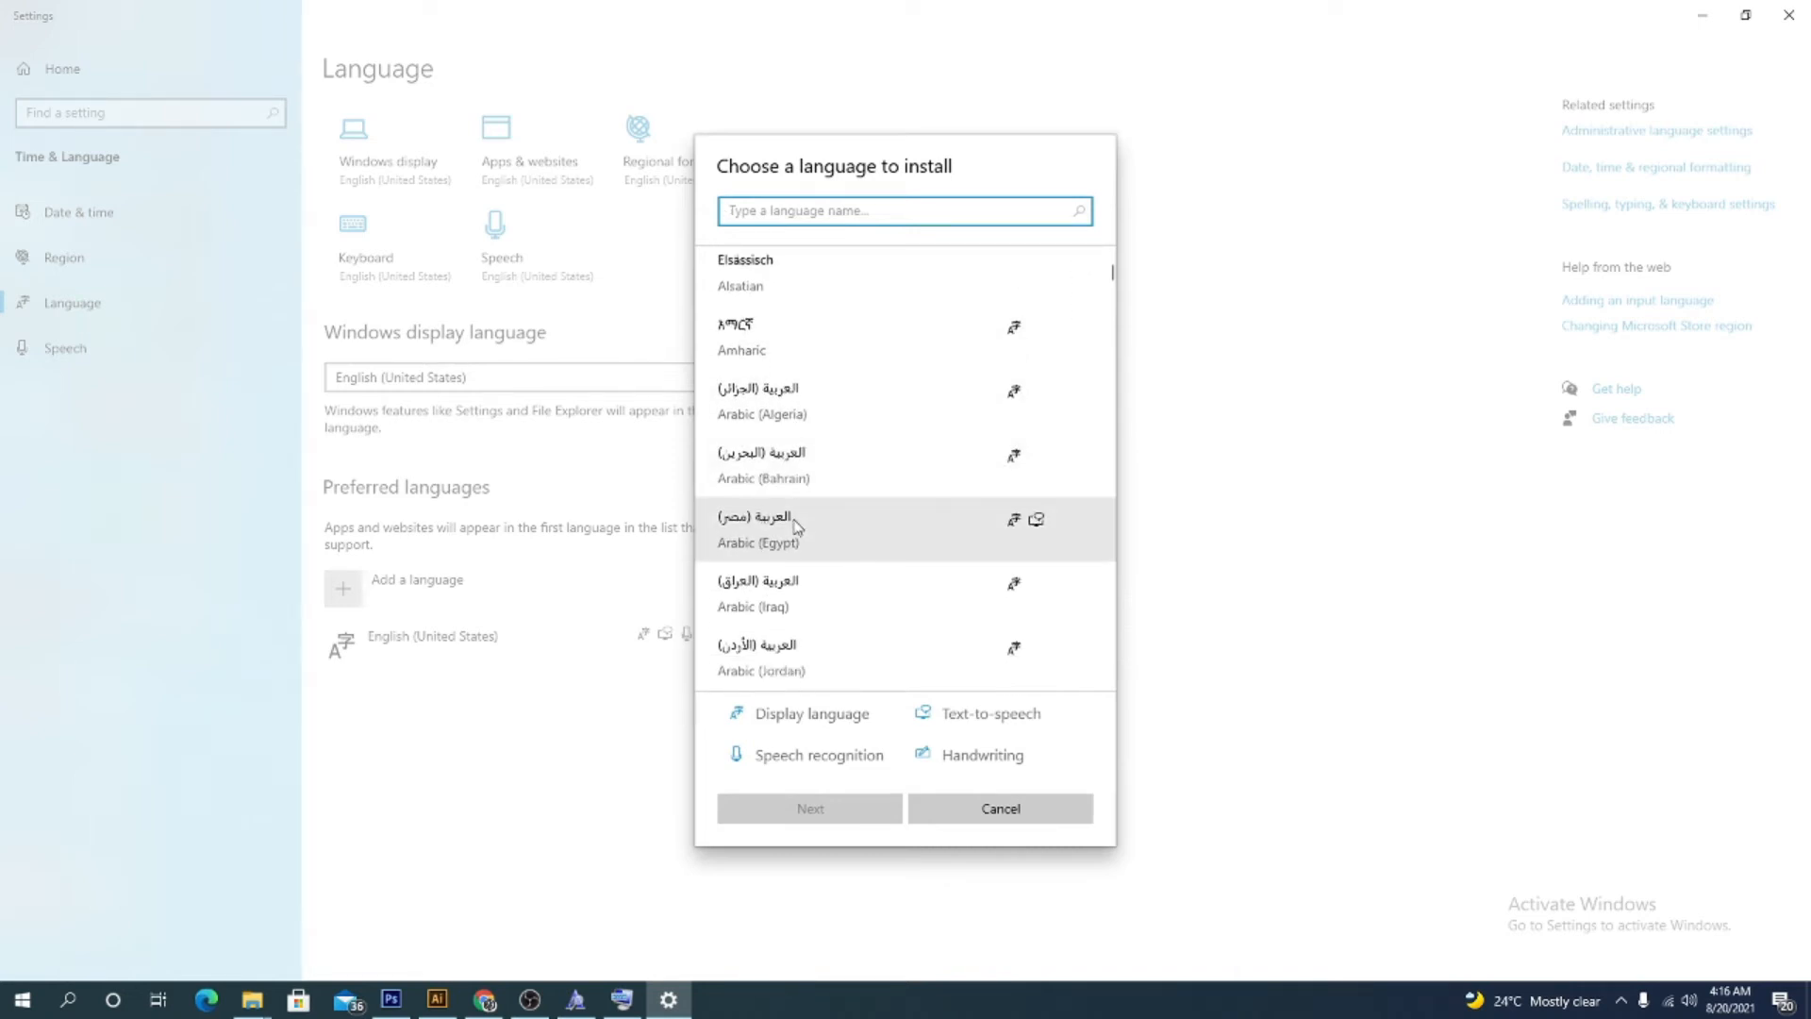
click(817, 469)
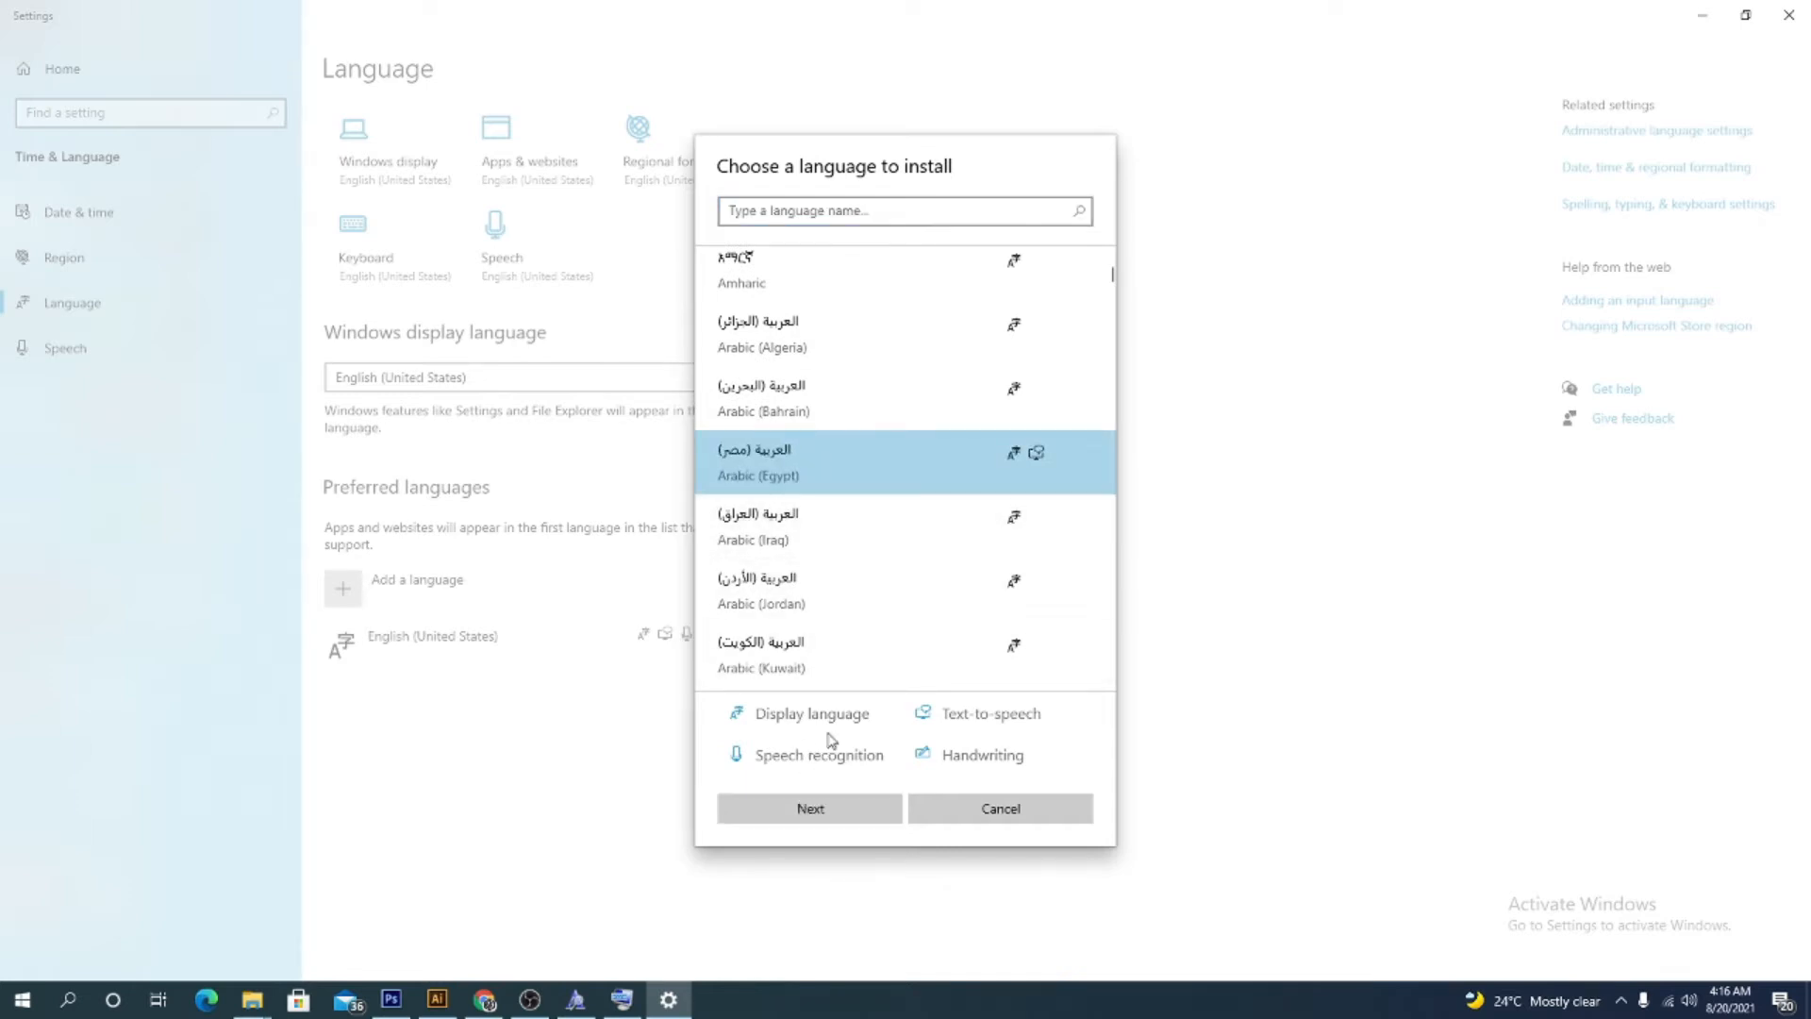
scroll(841, 638, down, 1)
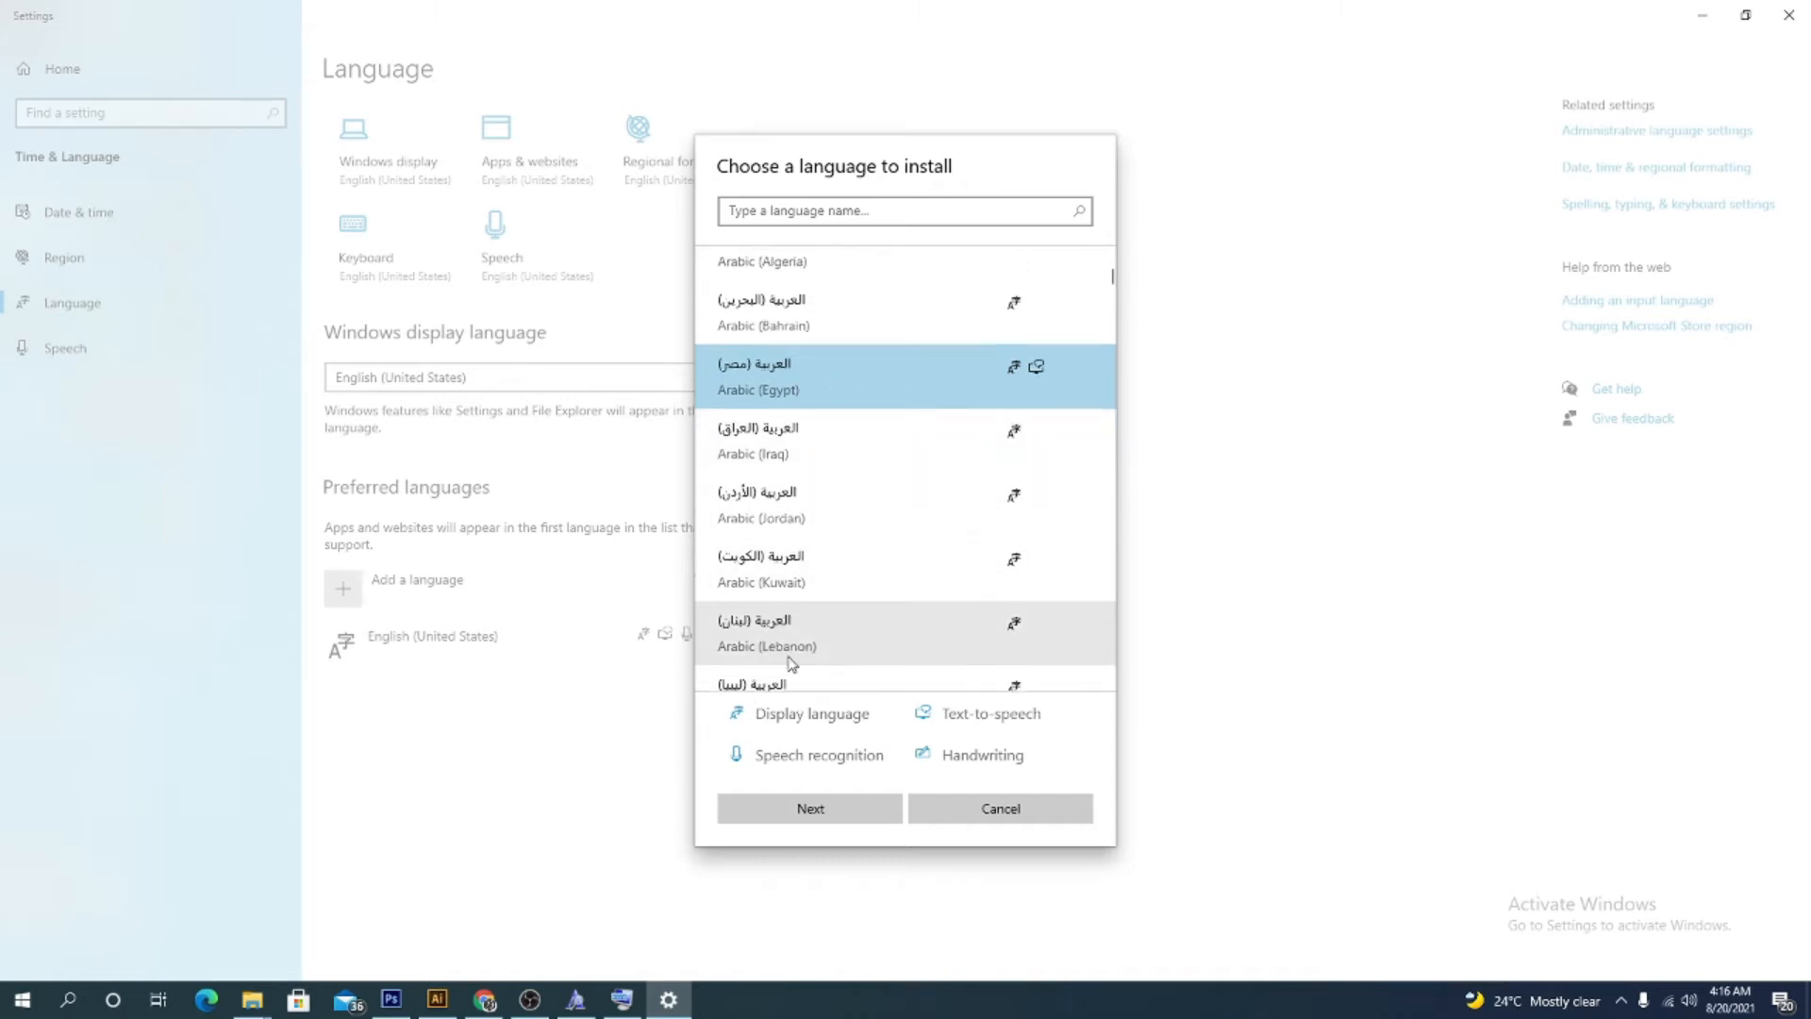
scroll(794, 656, down, 1)
click(810, 808)
click(813, 811)
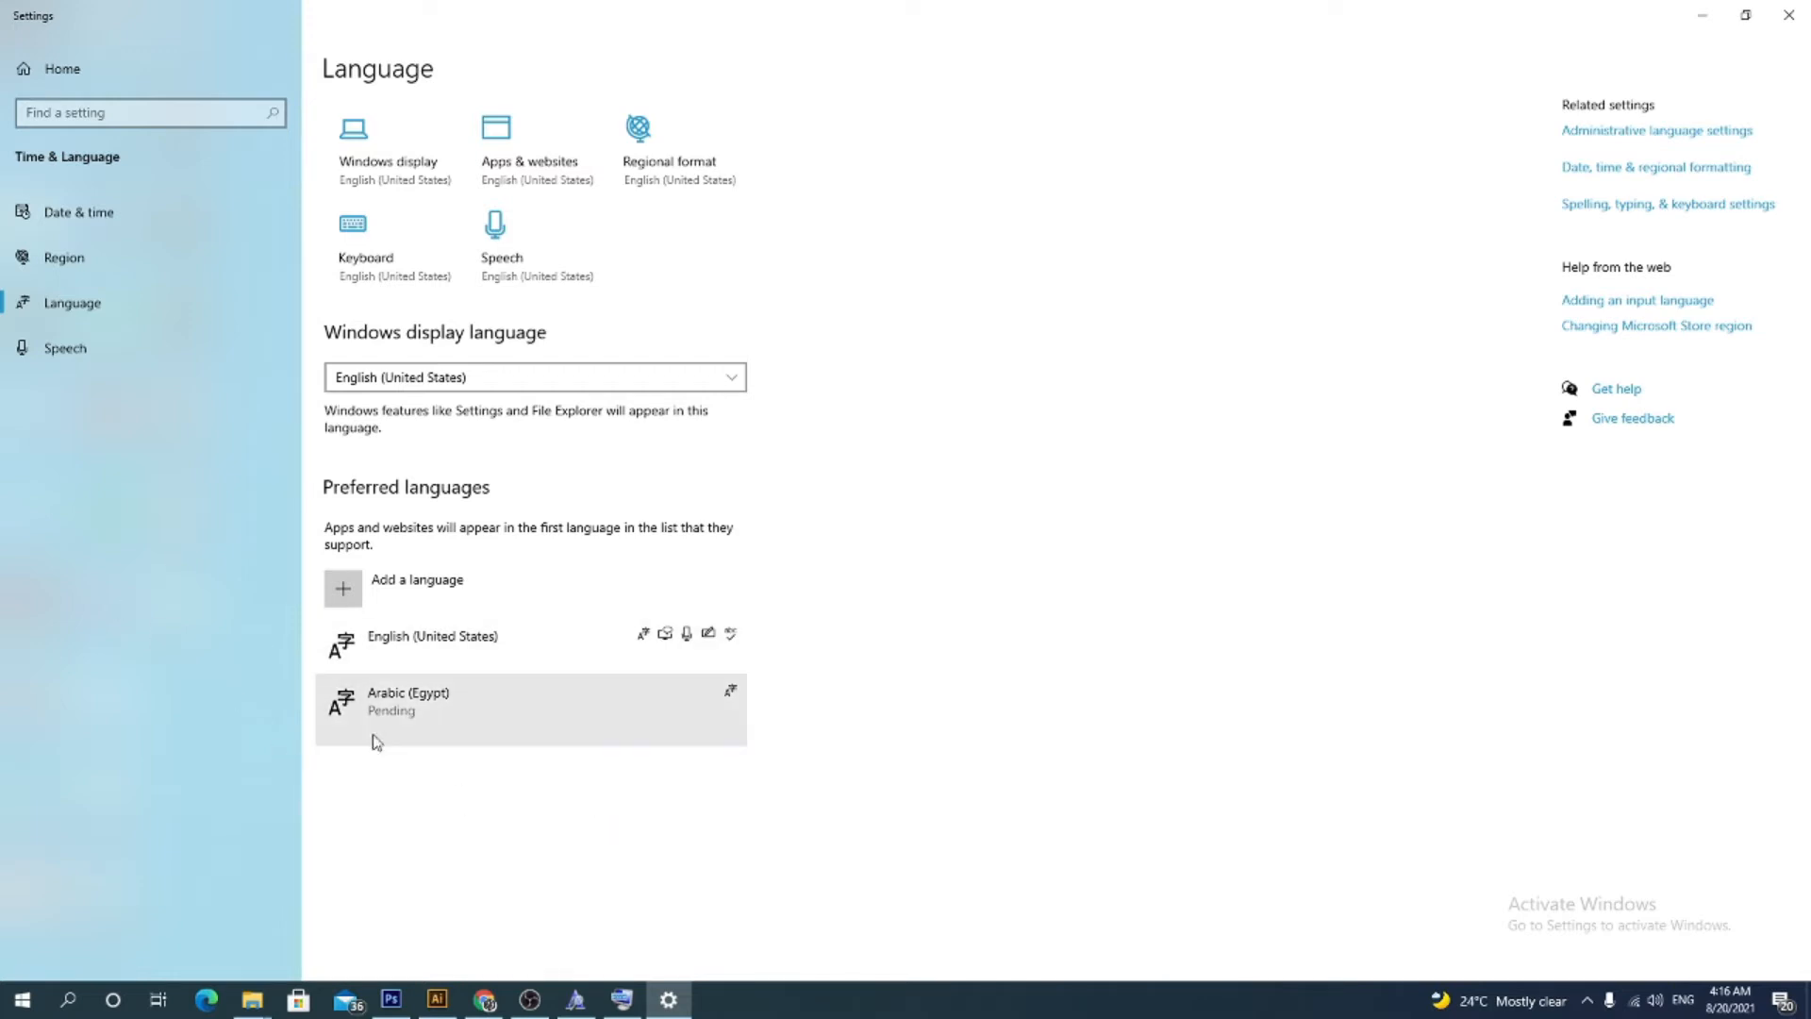
Switch the input language to Arabic (Egypt) and back to English, then minimize Settings
click(1685, 1007)
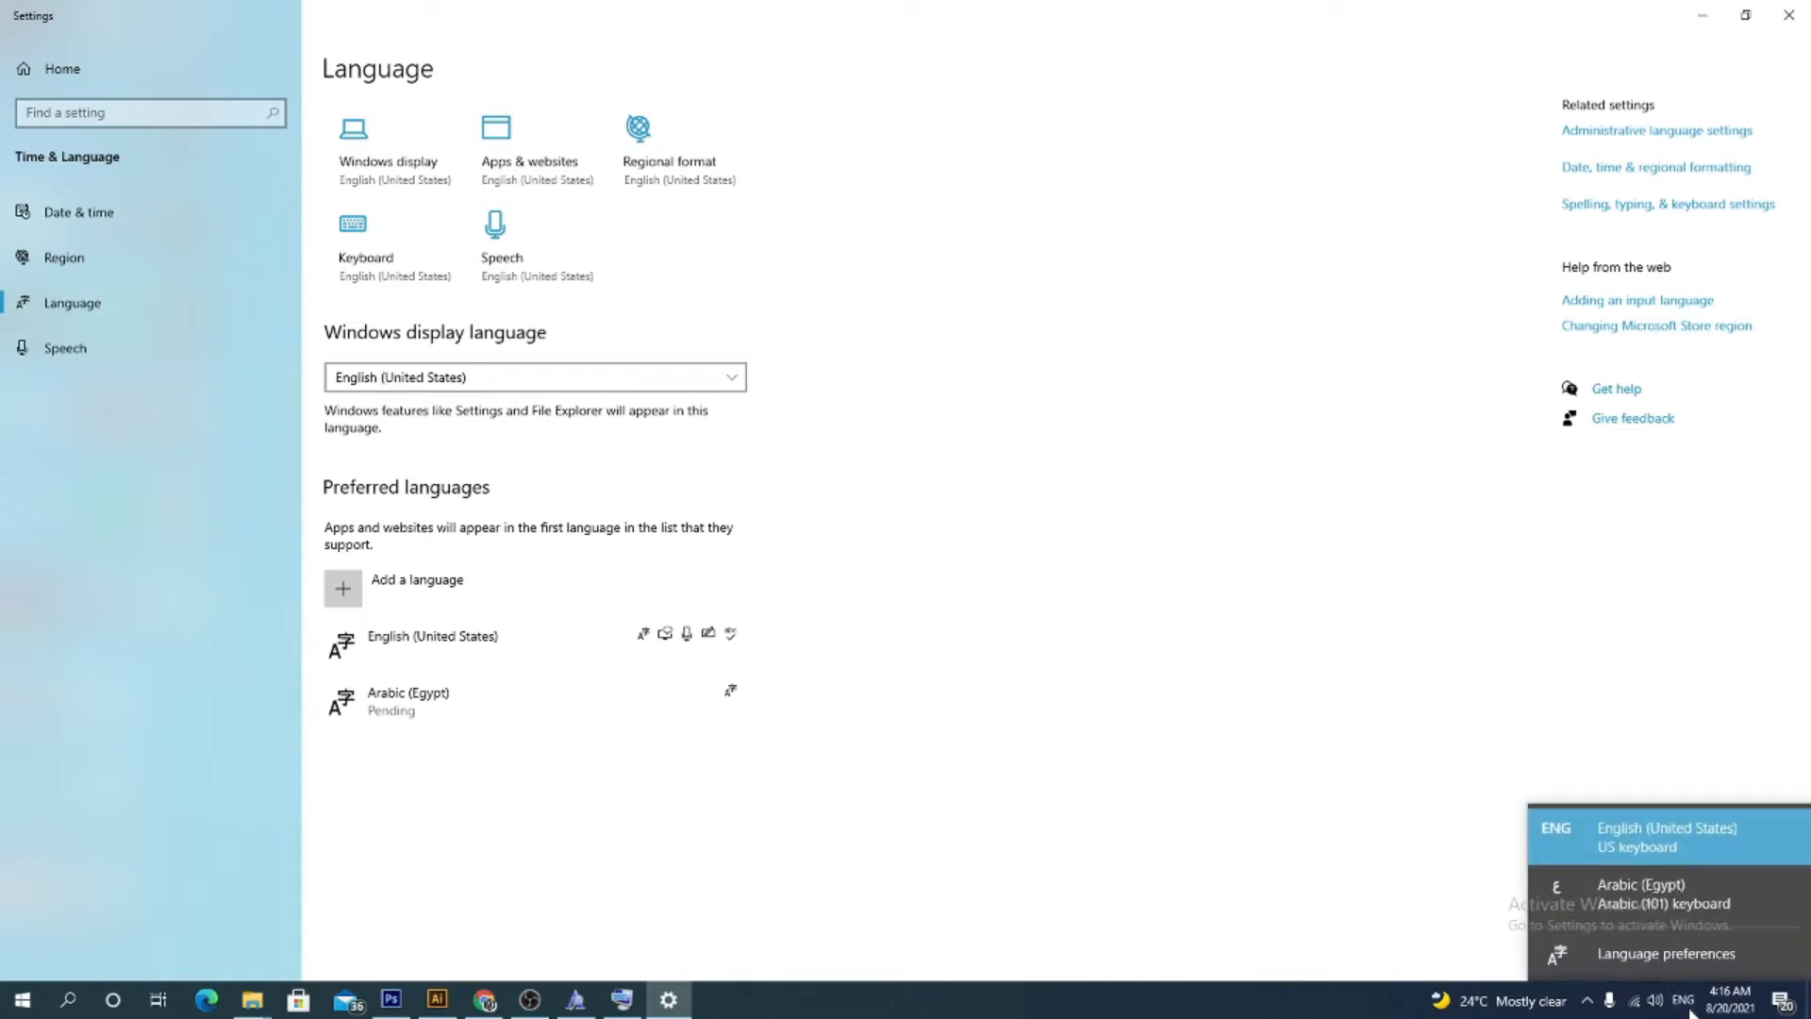
click(1262, 654)
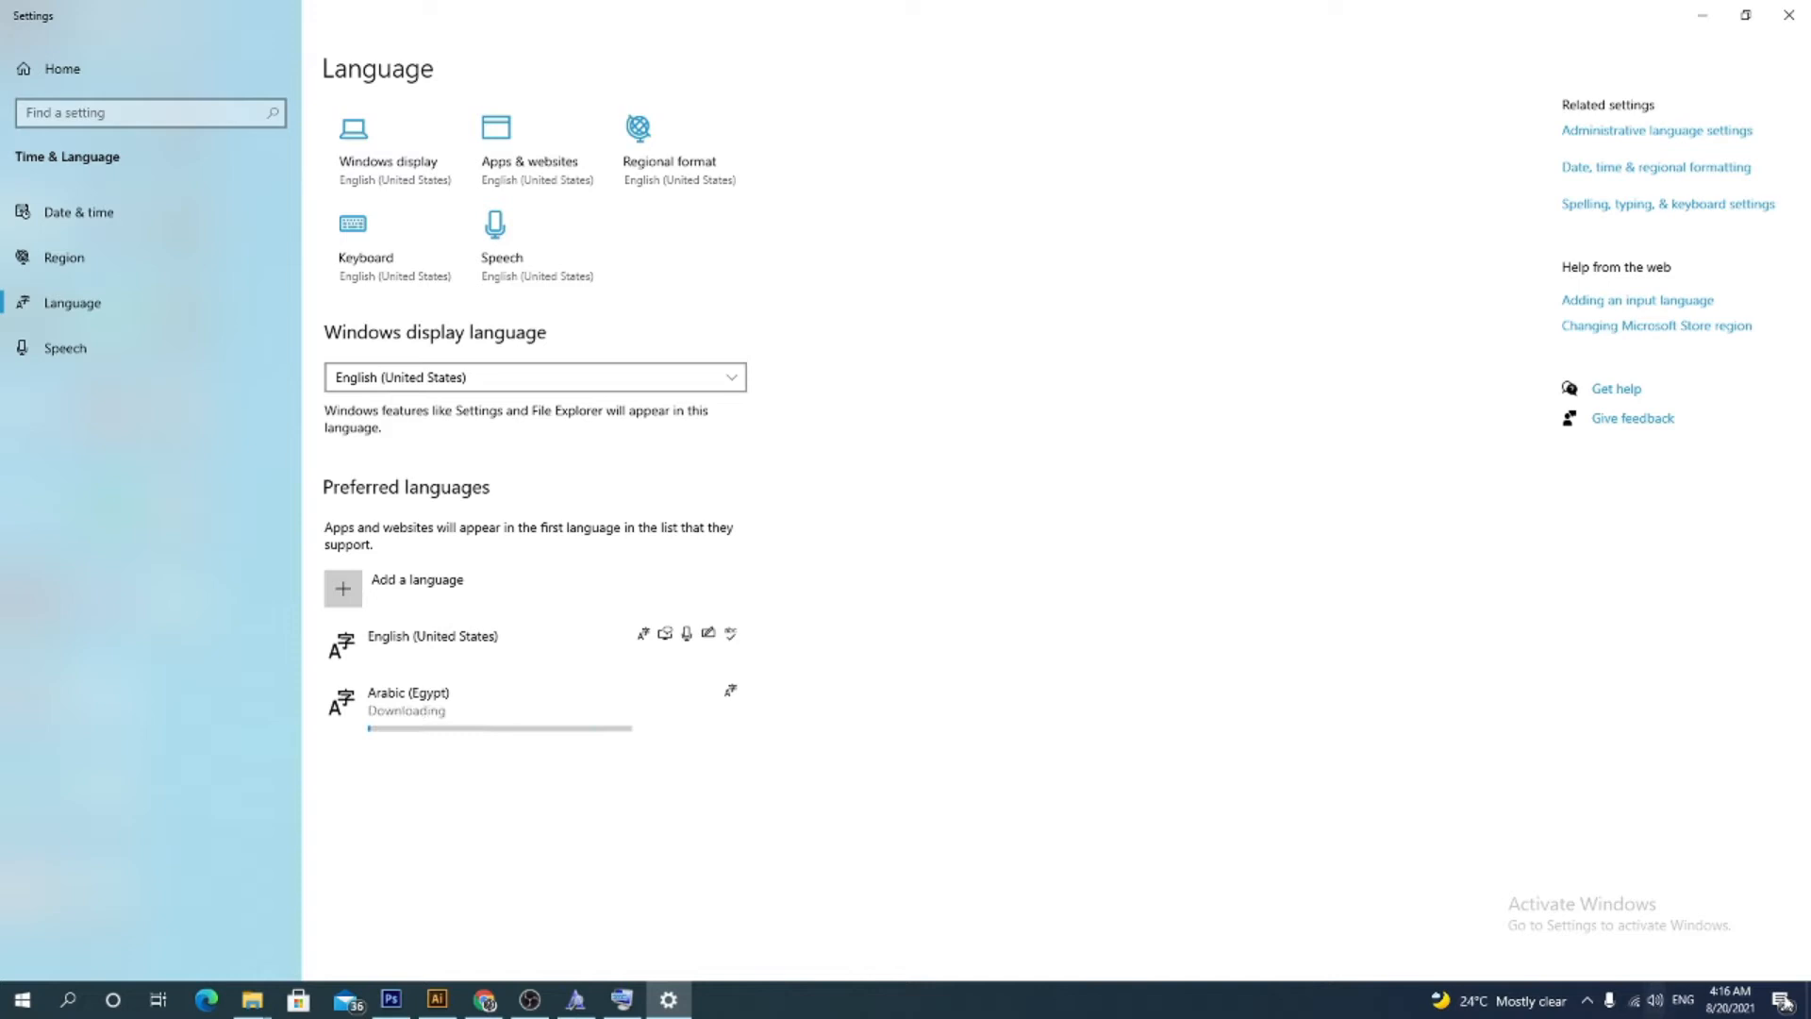
click(1679, 1001)
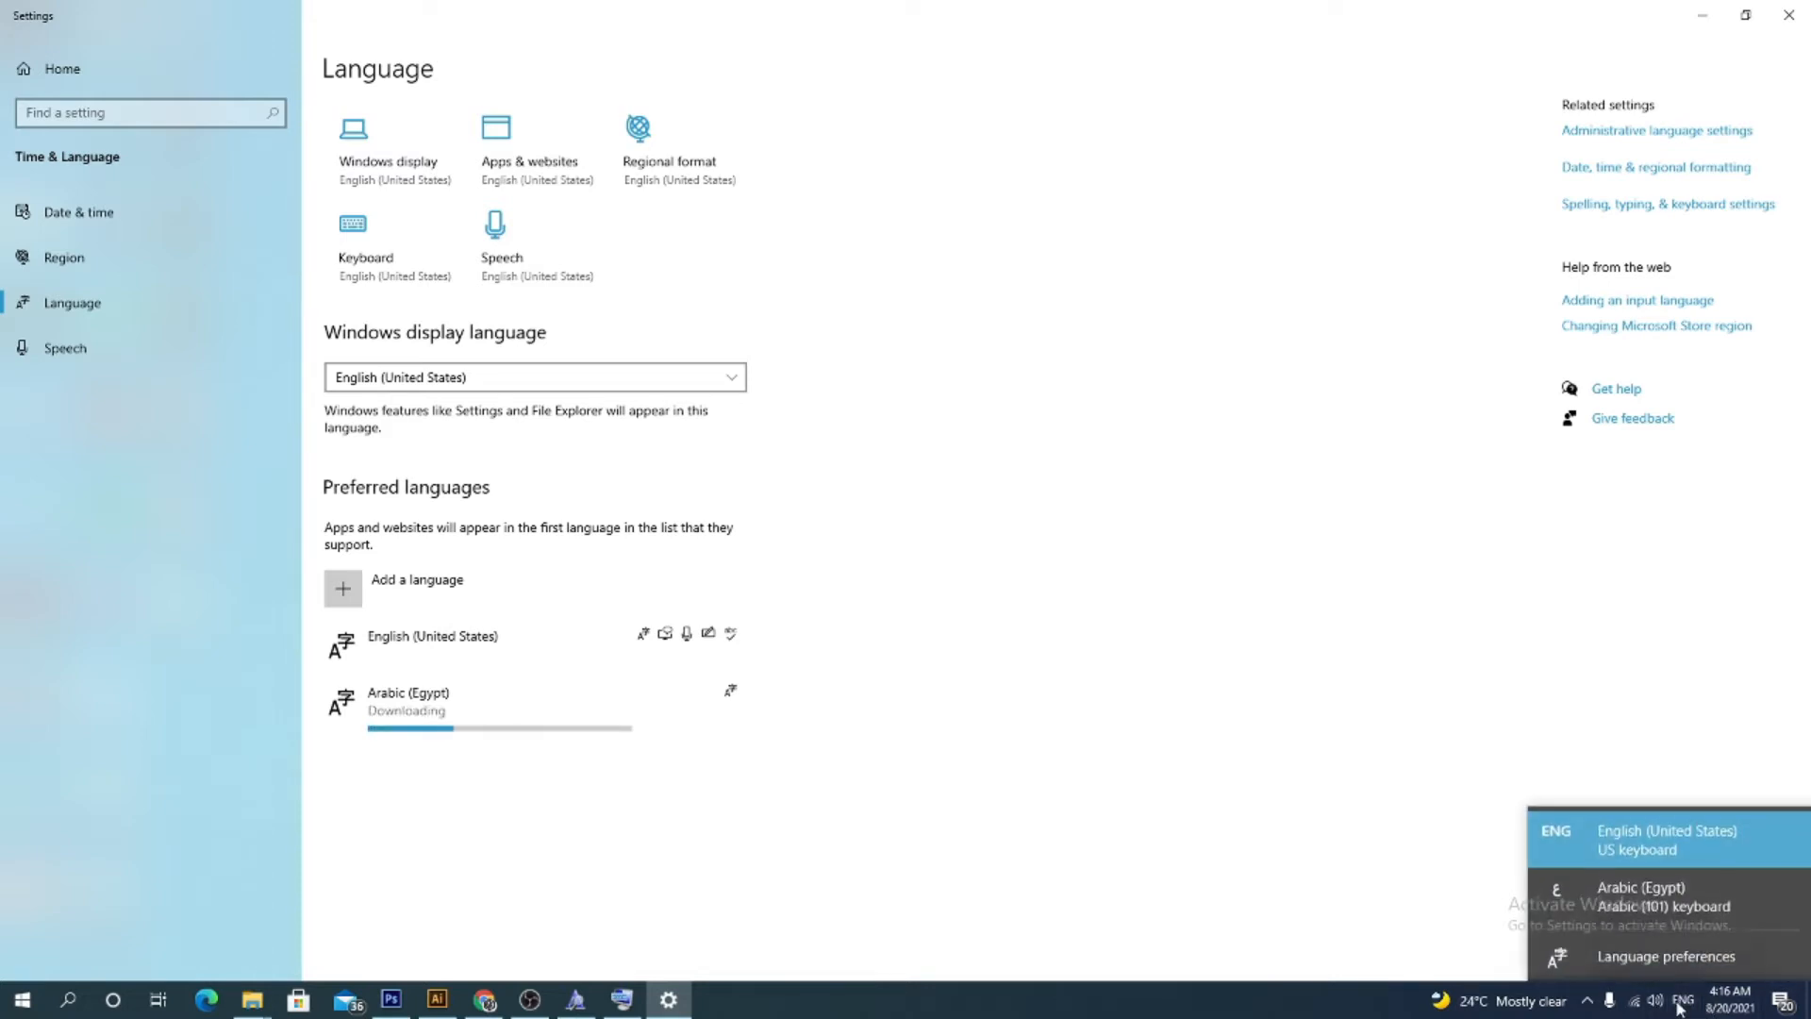
click(1649, 898)
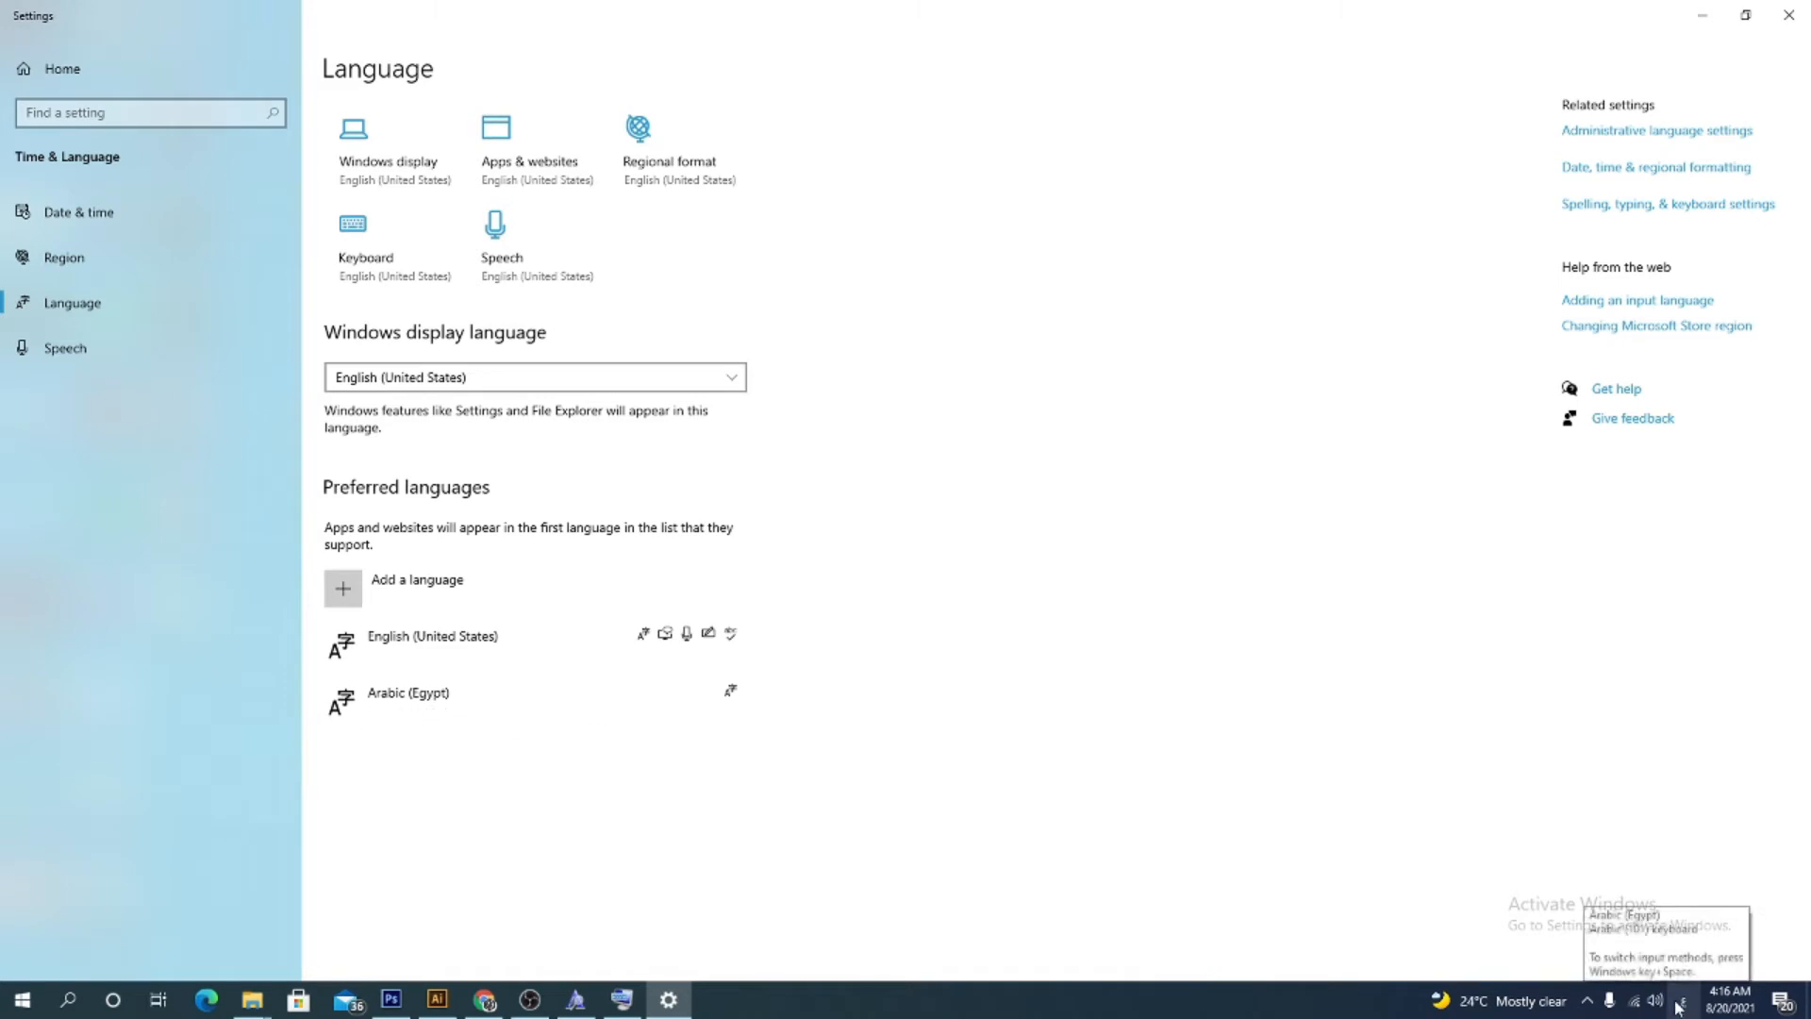
click(1681, 1001)
click(1673, 839)
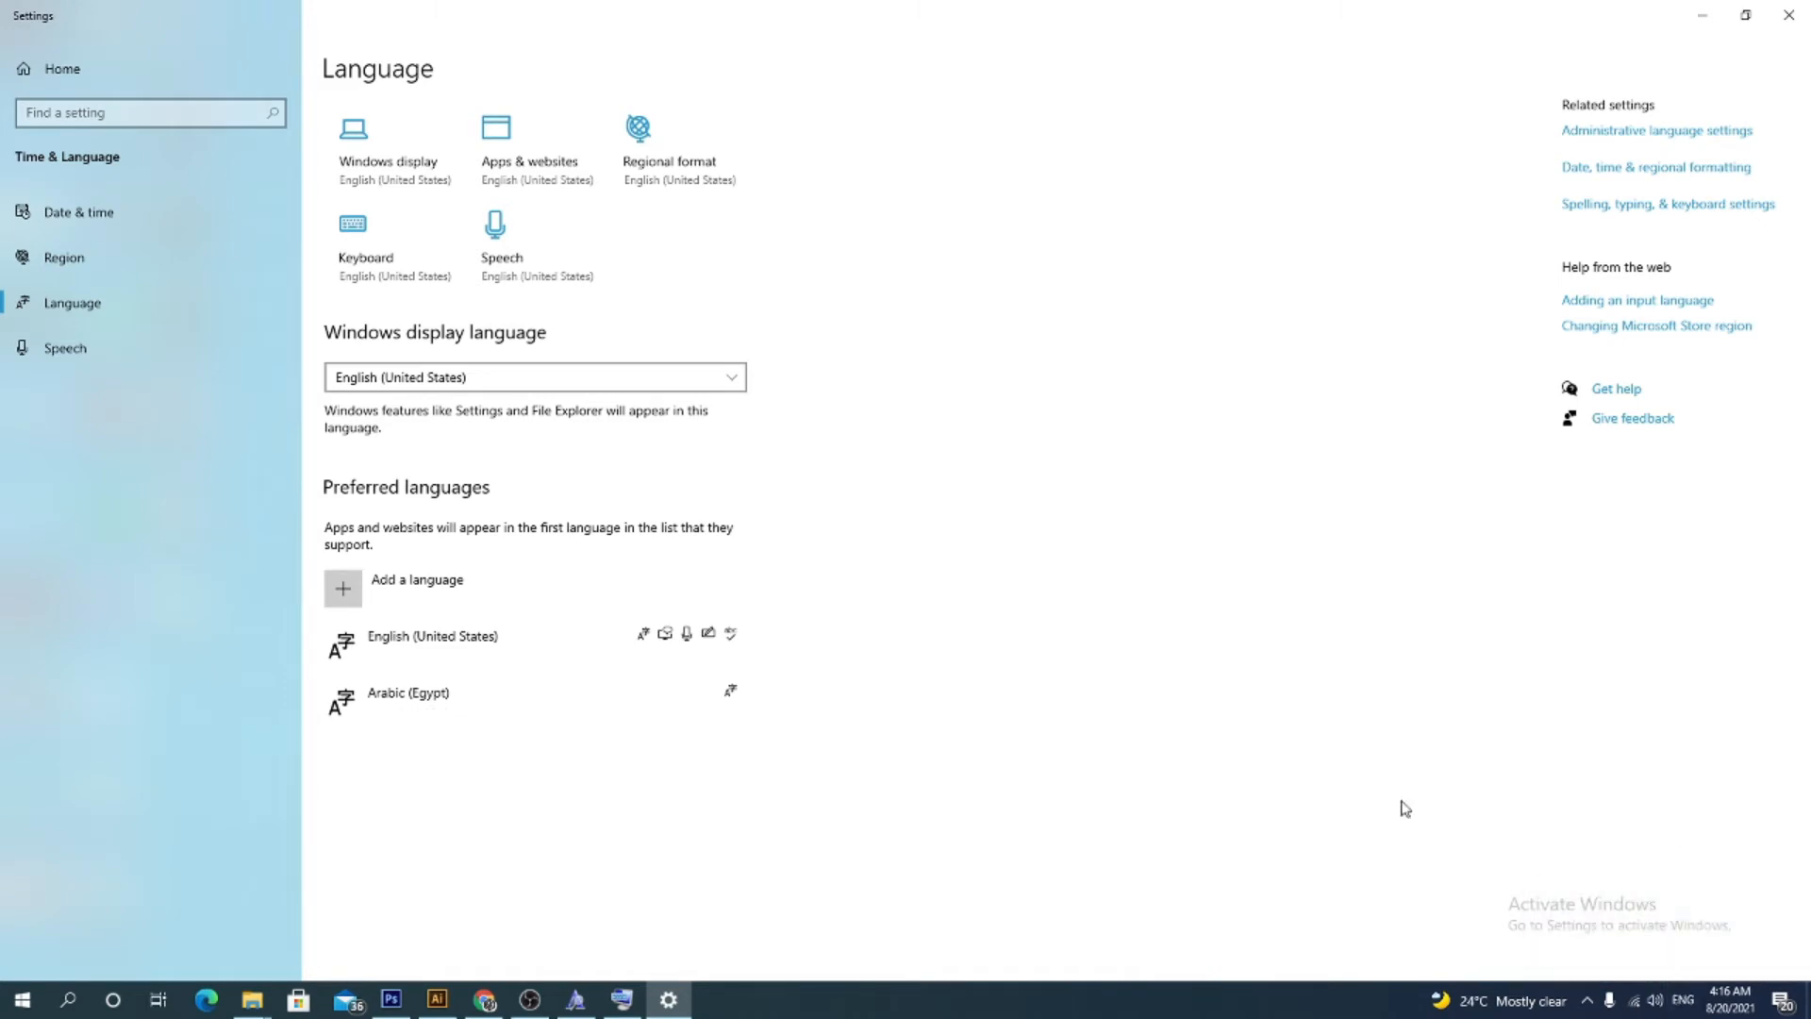
click(1687, 13)
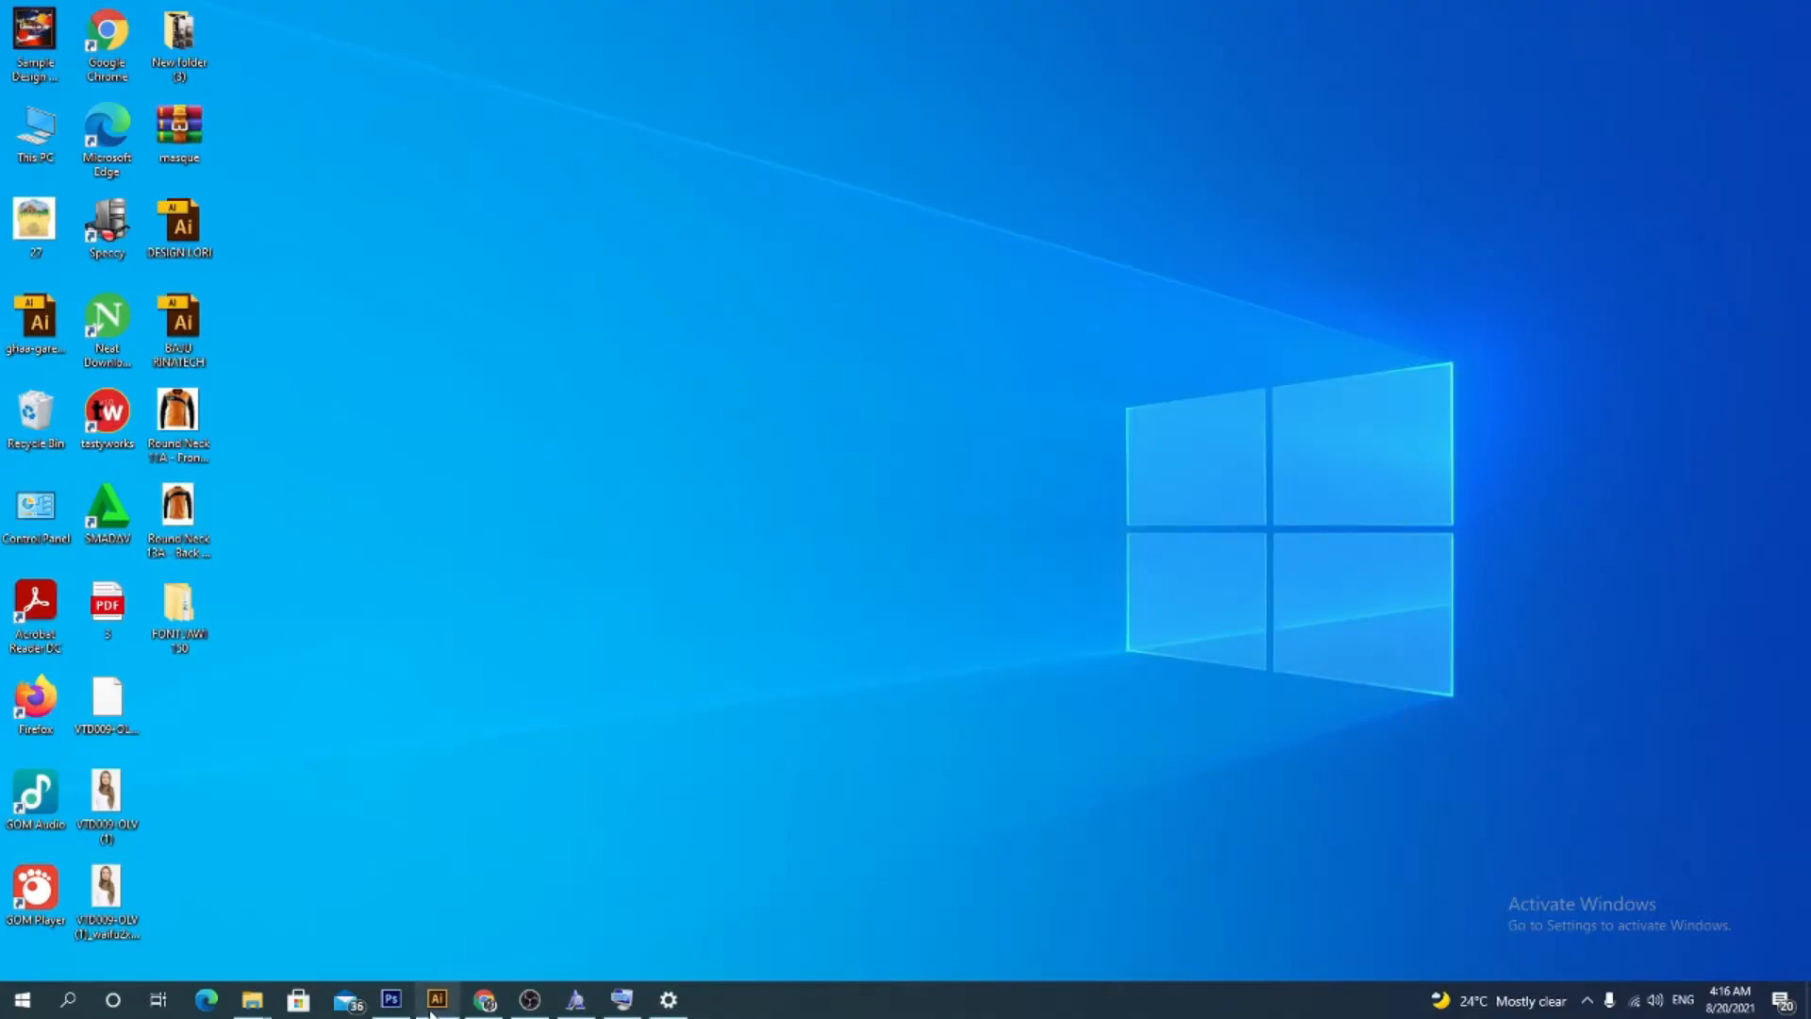
Return to Photoshop and open the On-Screen Keyboard app by searching for KEY
click(392, 999)
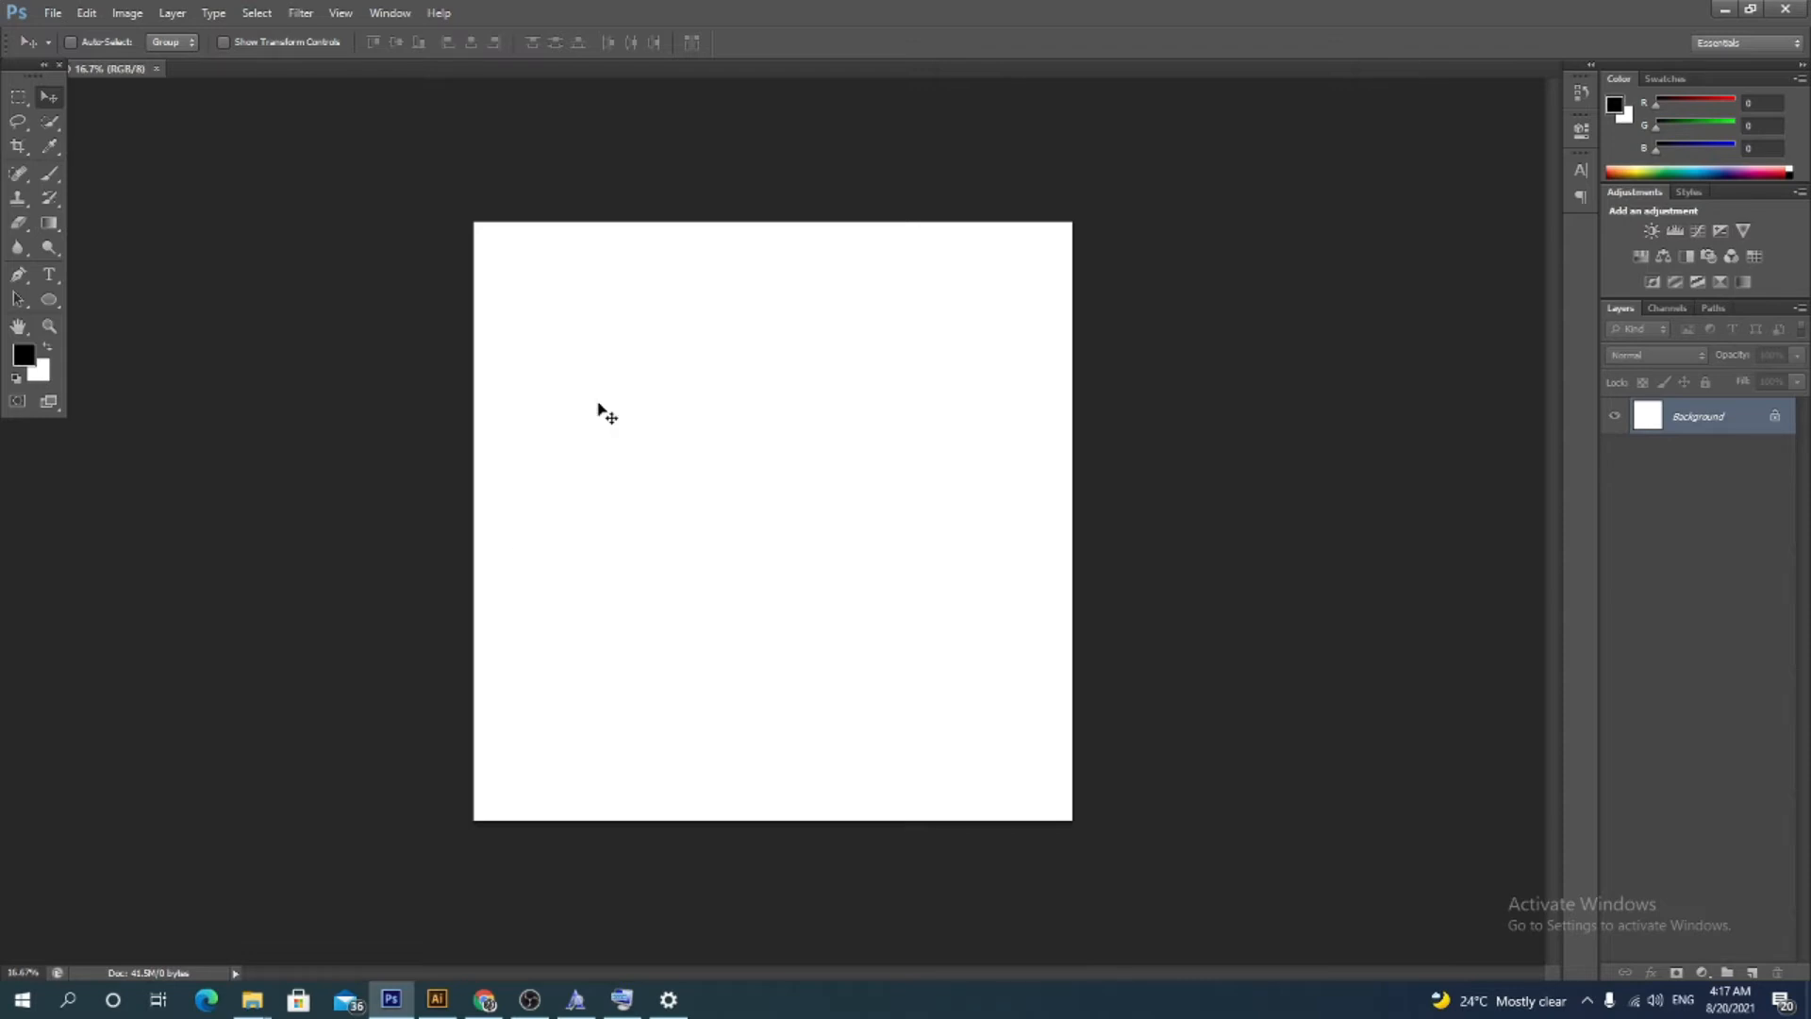
click(68, 1001)
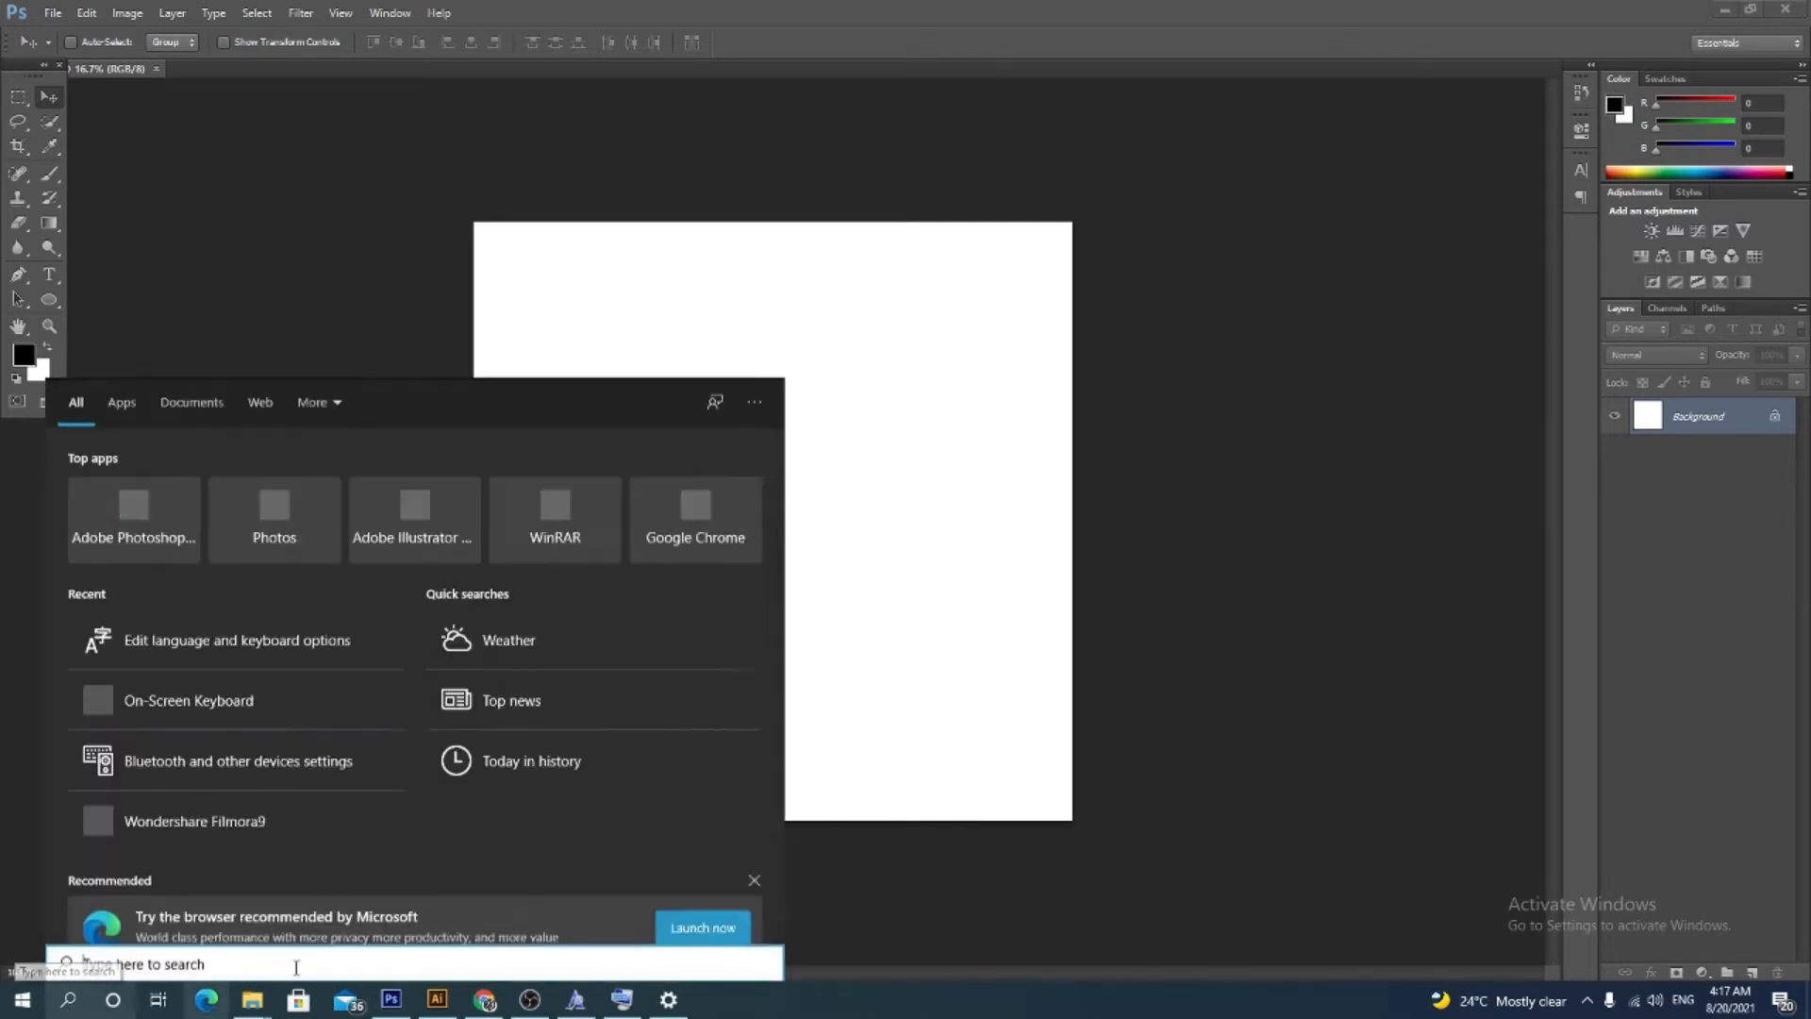
text(KEY)
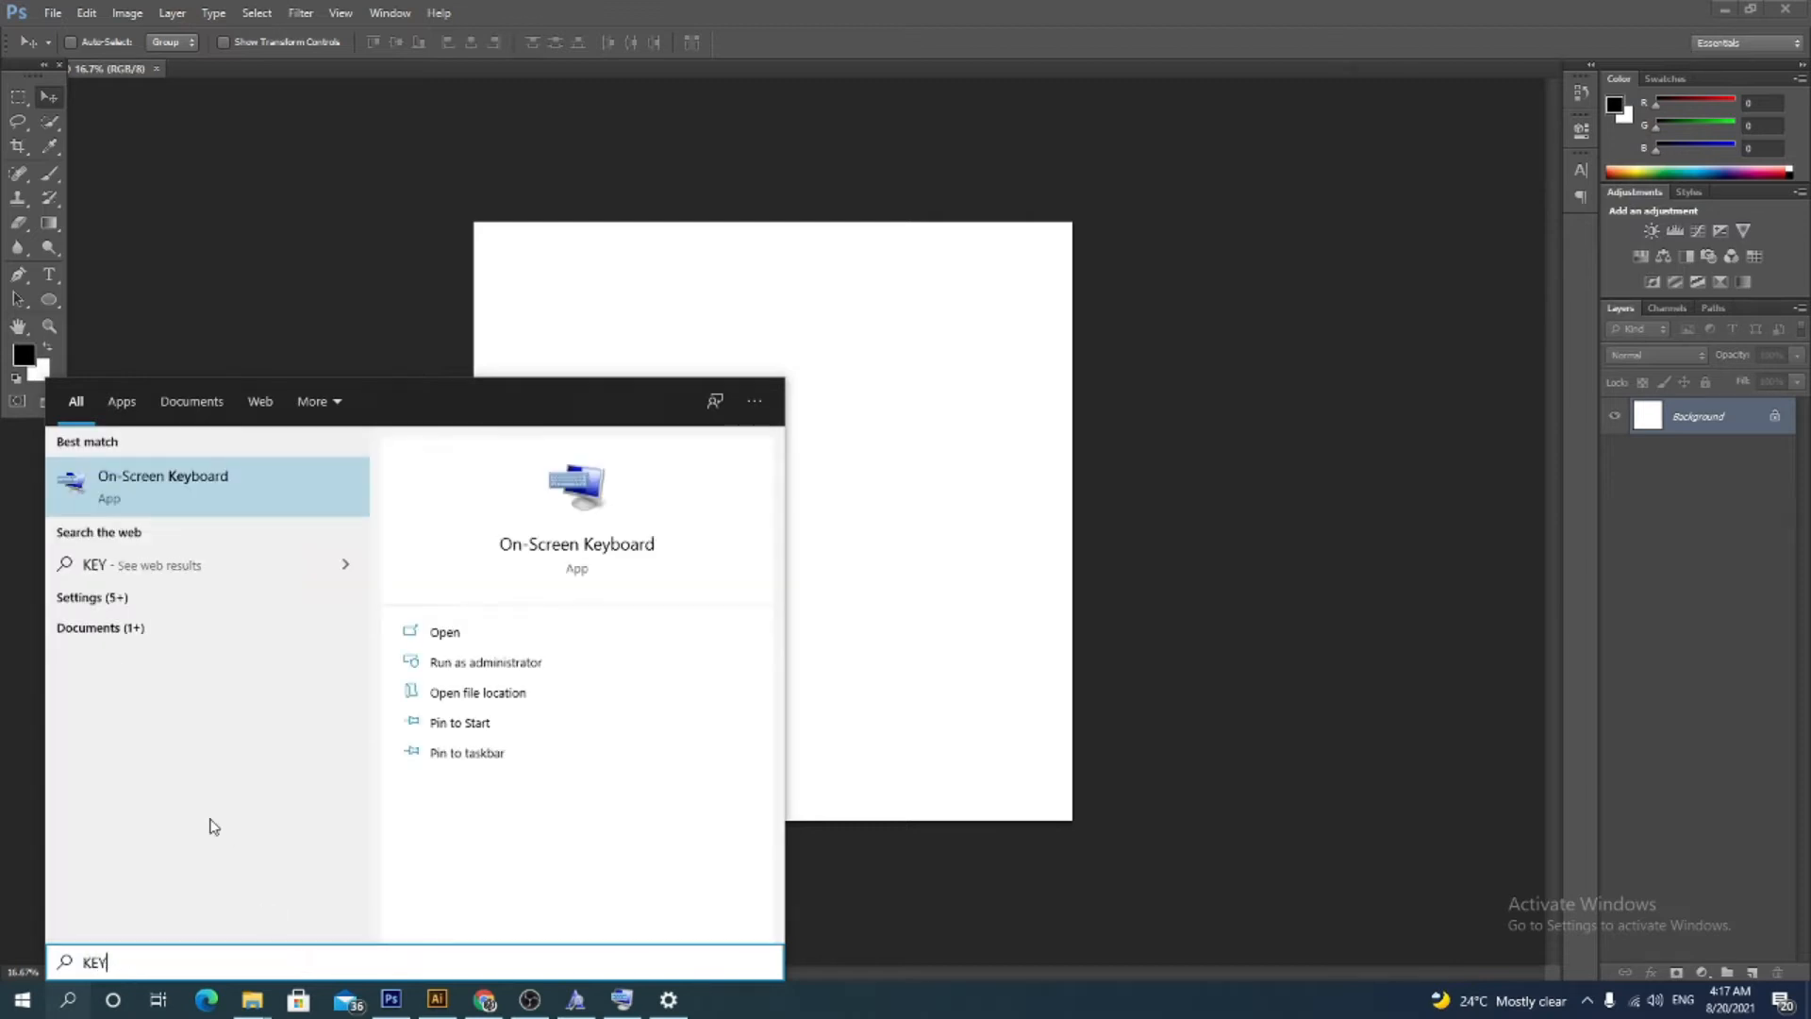
click(127, 499)
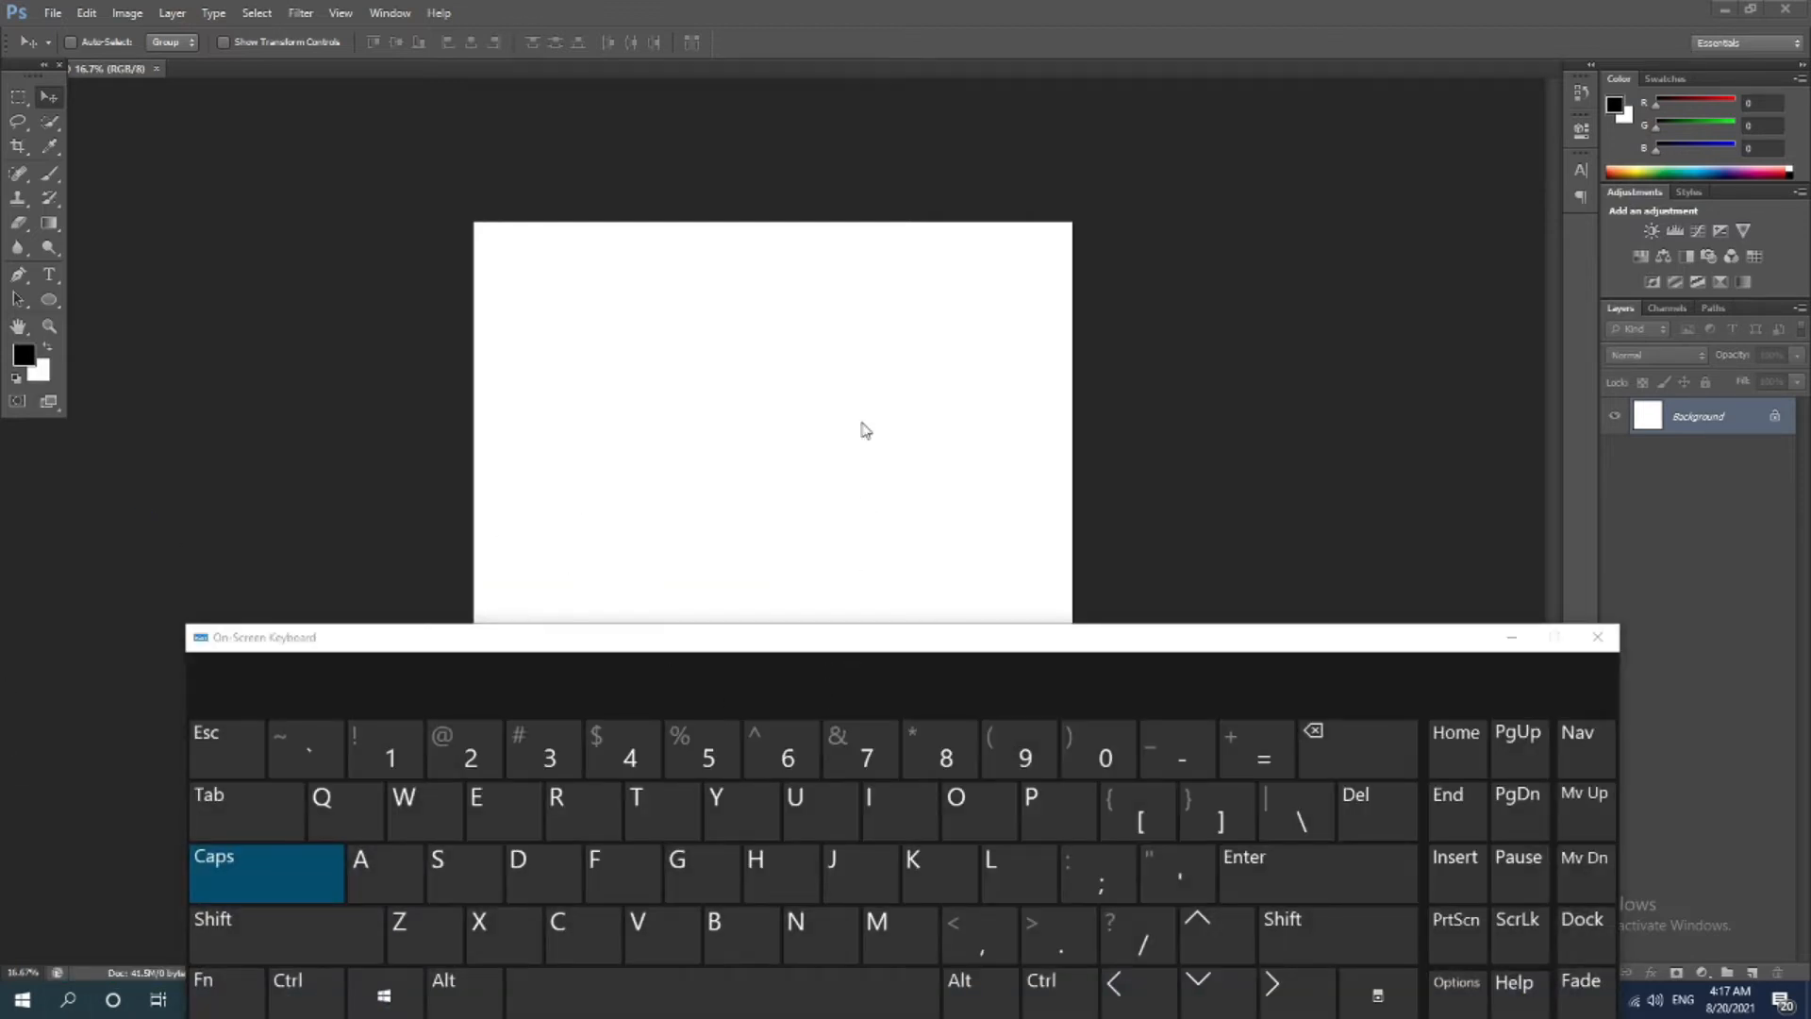
Switch the input language to Arabic (Egypt) and reposition the On-Screen Keyboard below the canvas
drag(828, 634, 859, 397)
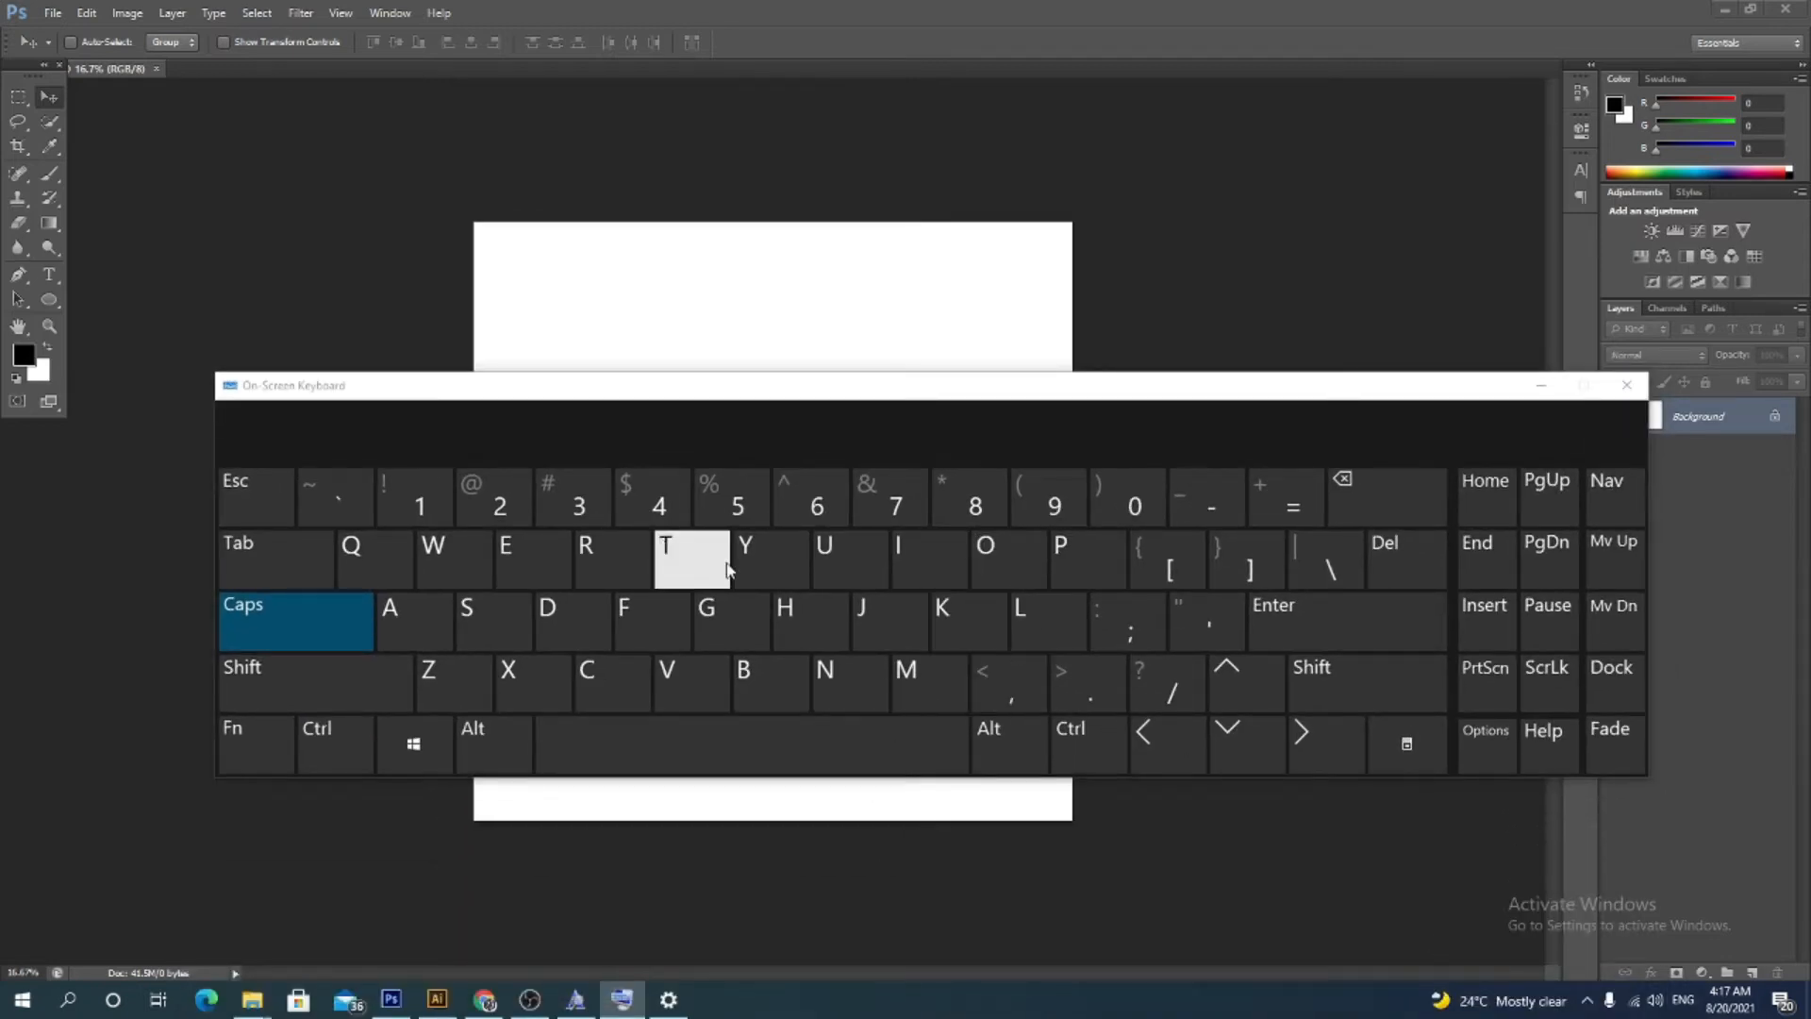
click(1683, 1000)
click(1664, 895)
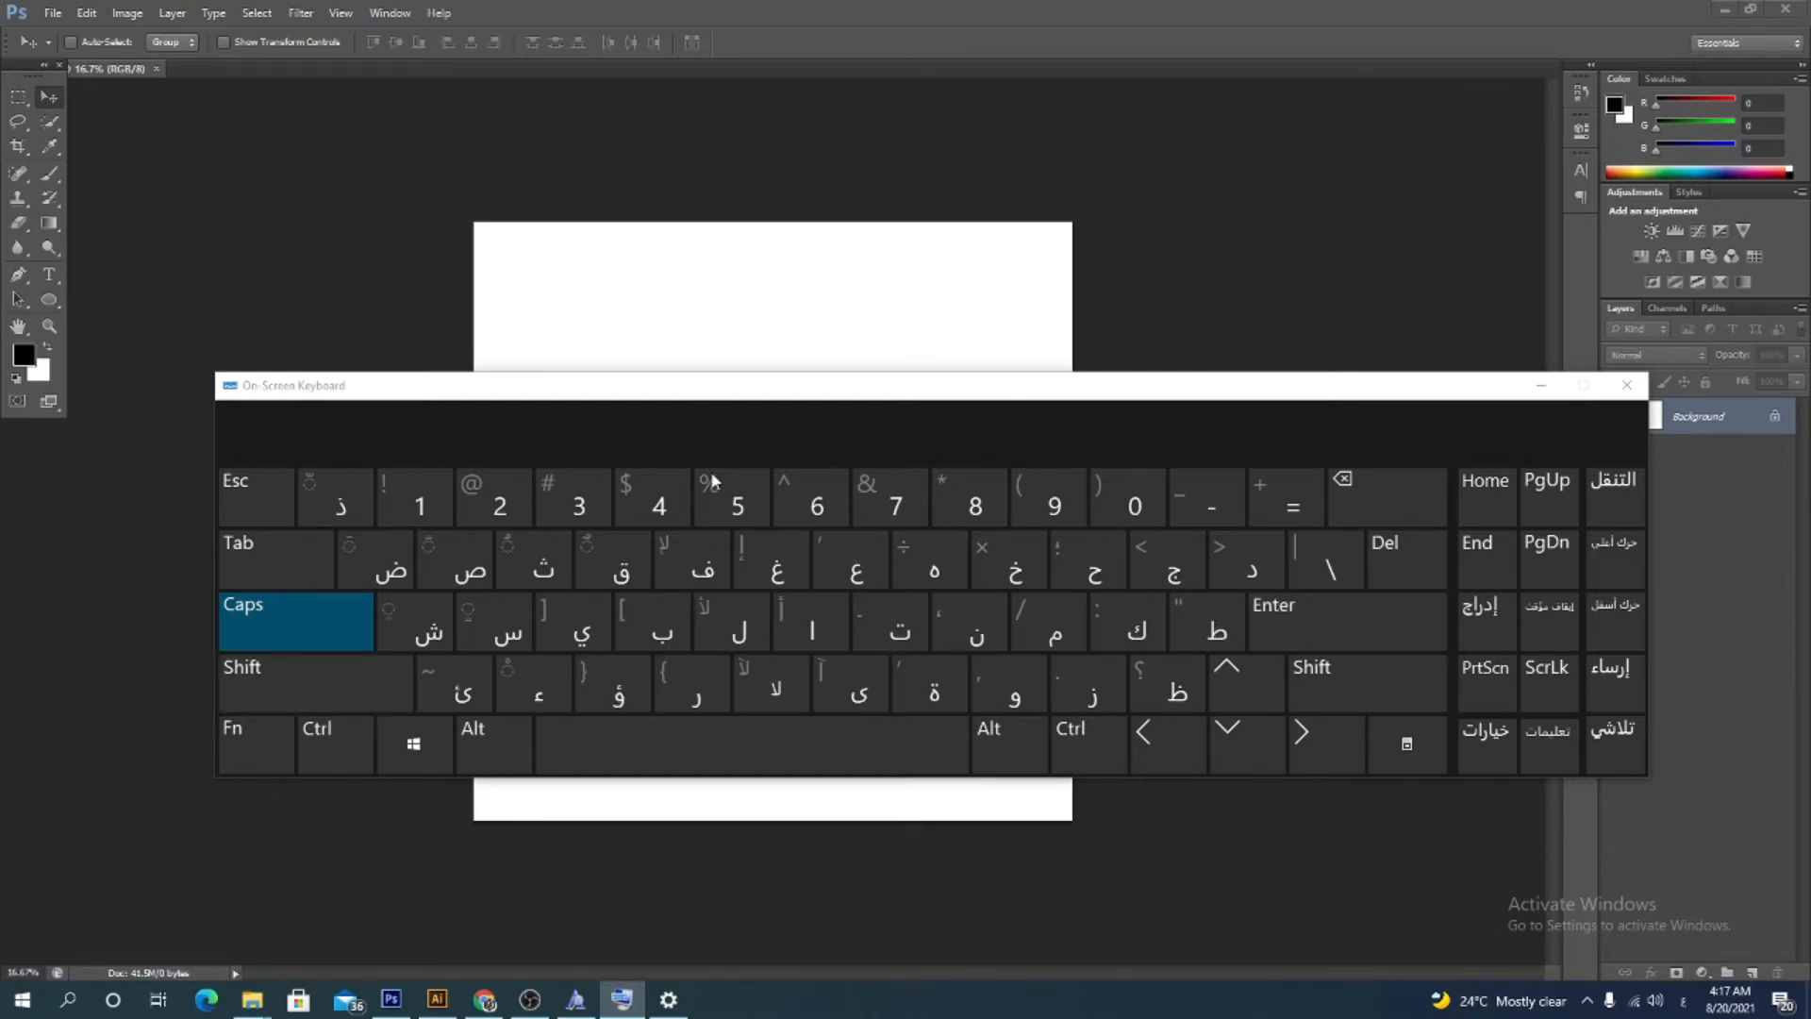
drag(709, 398, 704, 529)
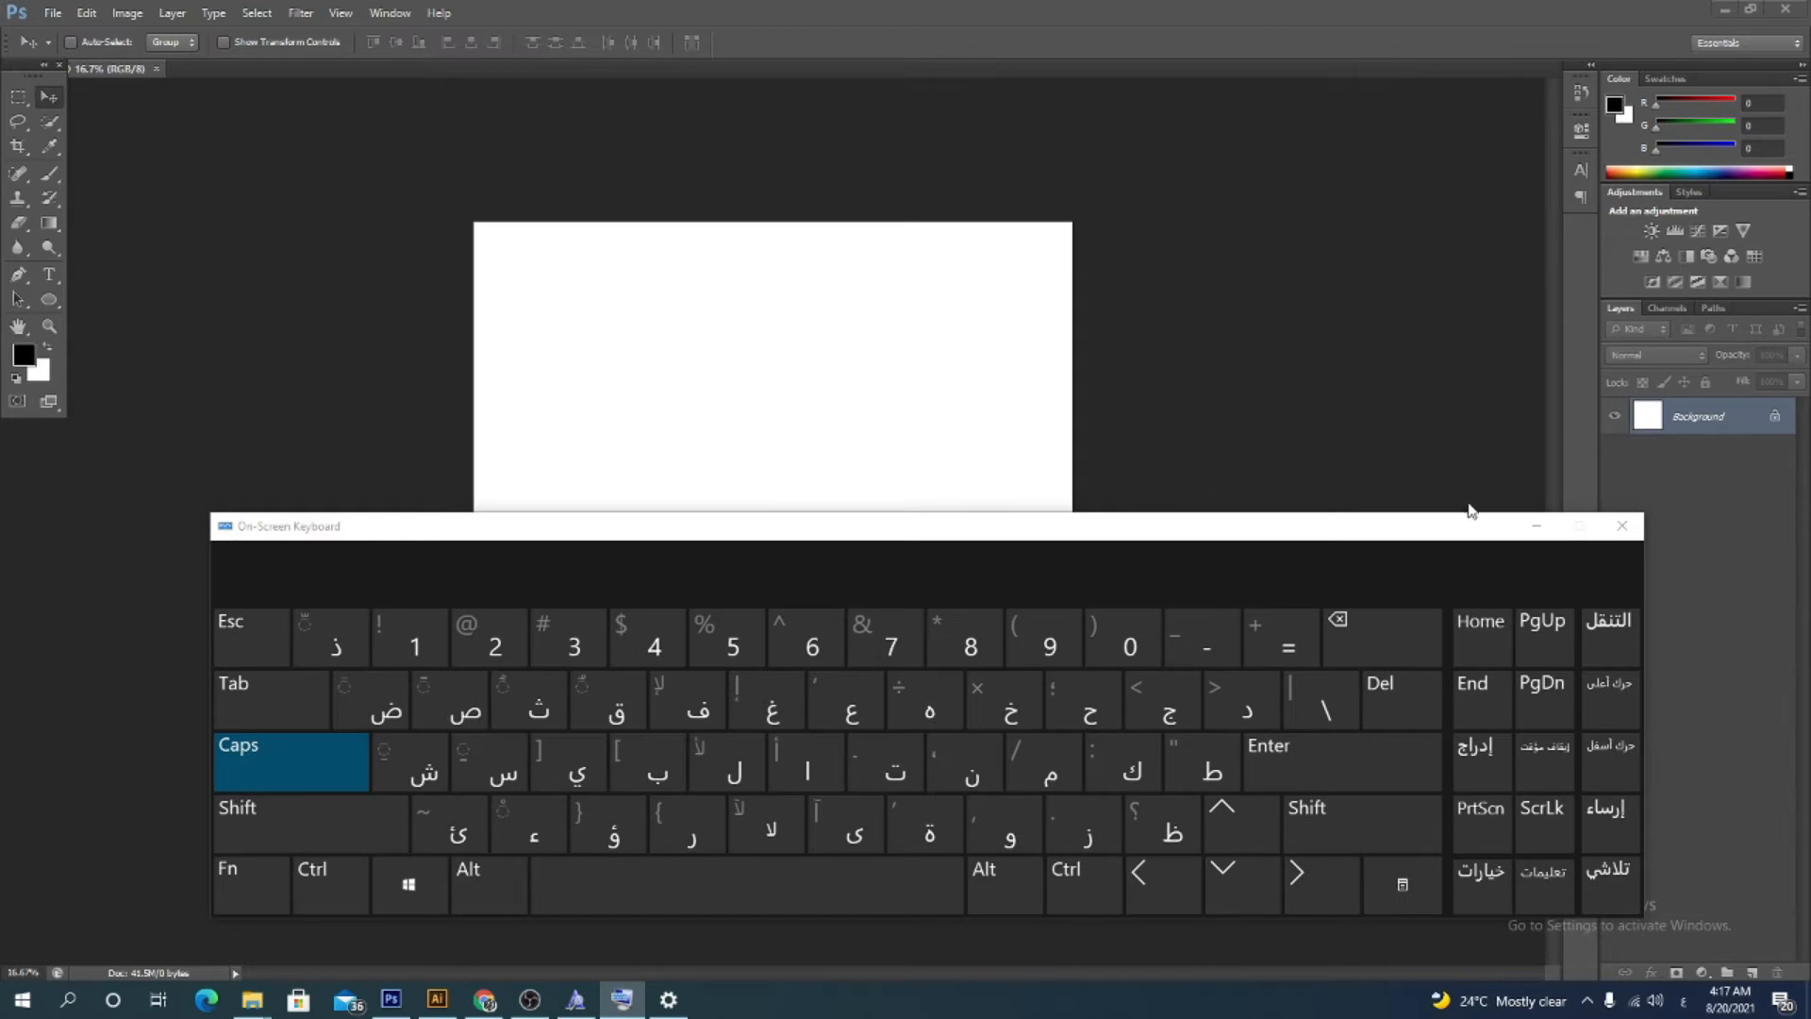
click(1536, 522)
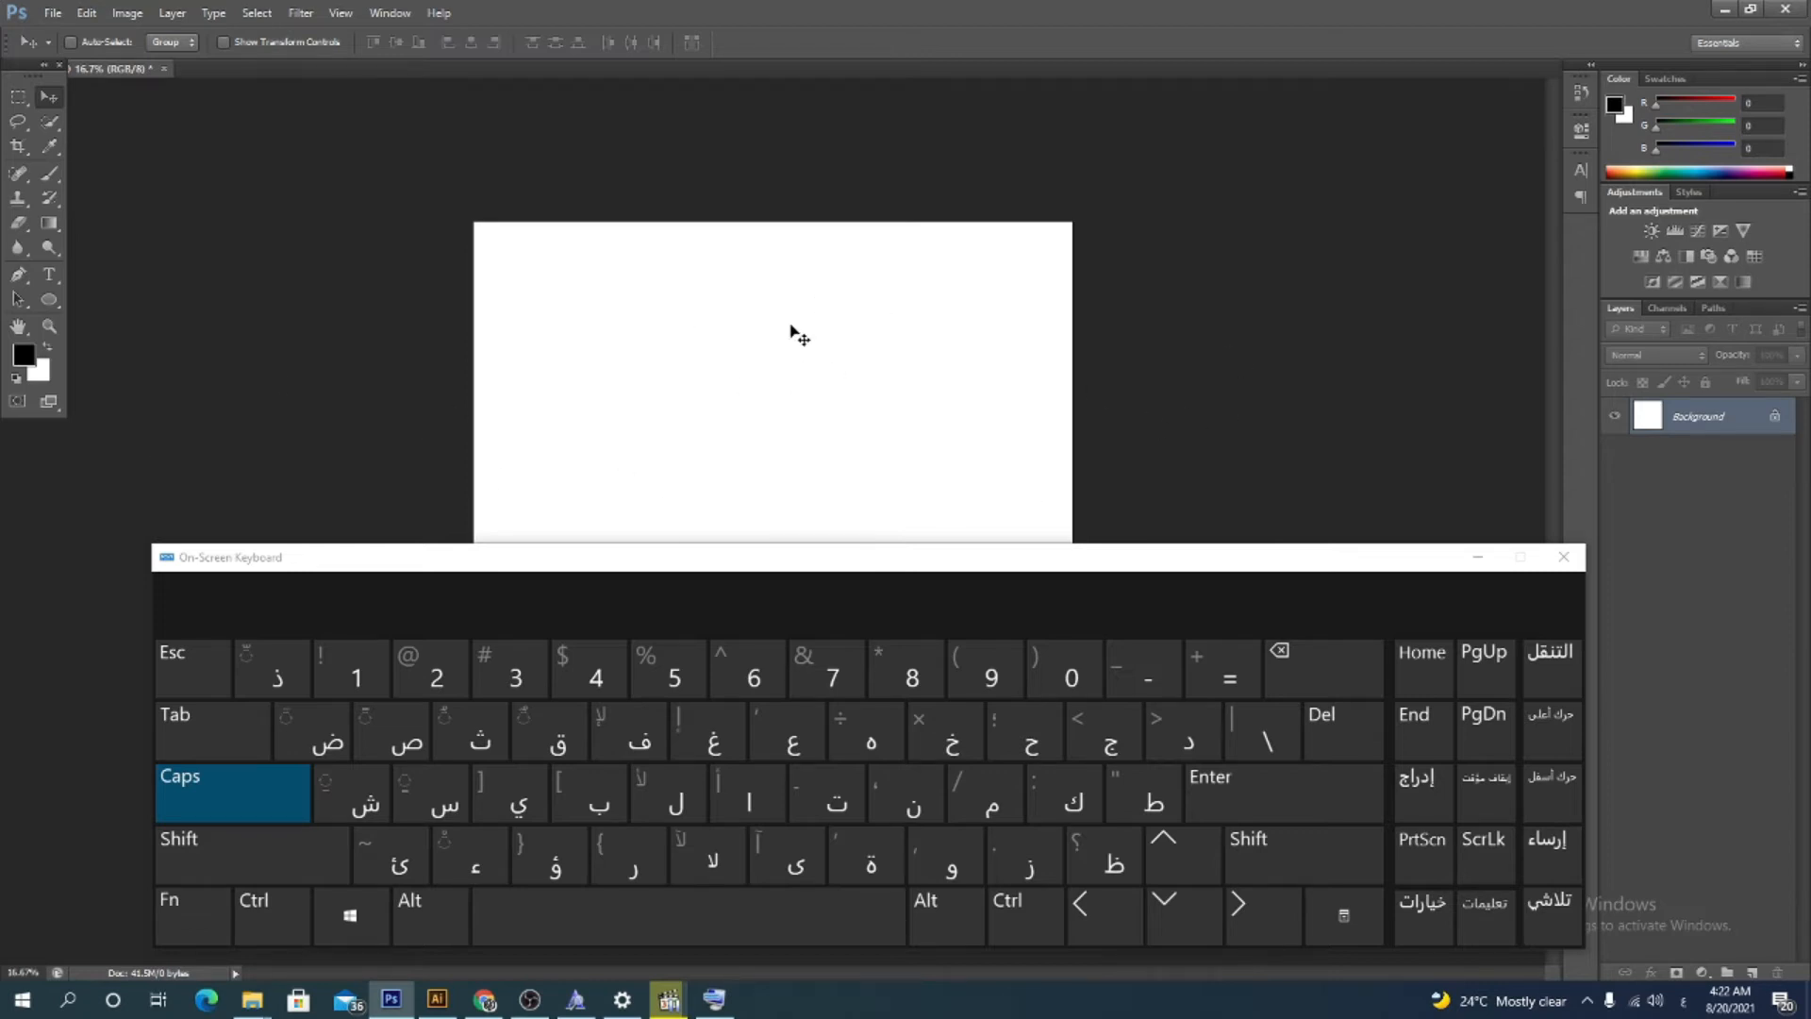
Add an Arabic text layer on the canvas by typing four letters on the On-Screen Keyboard, then move it into place
click(50, 274)
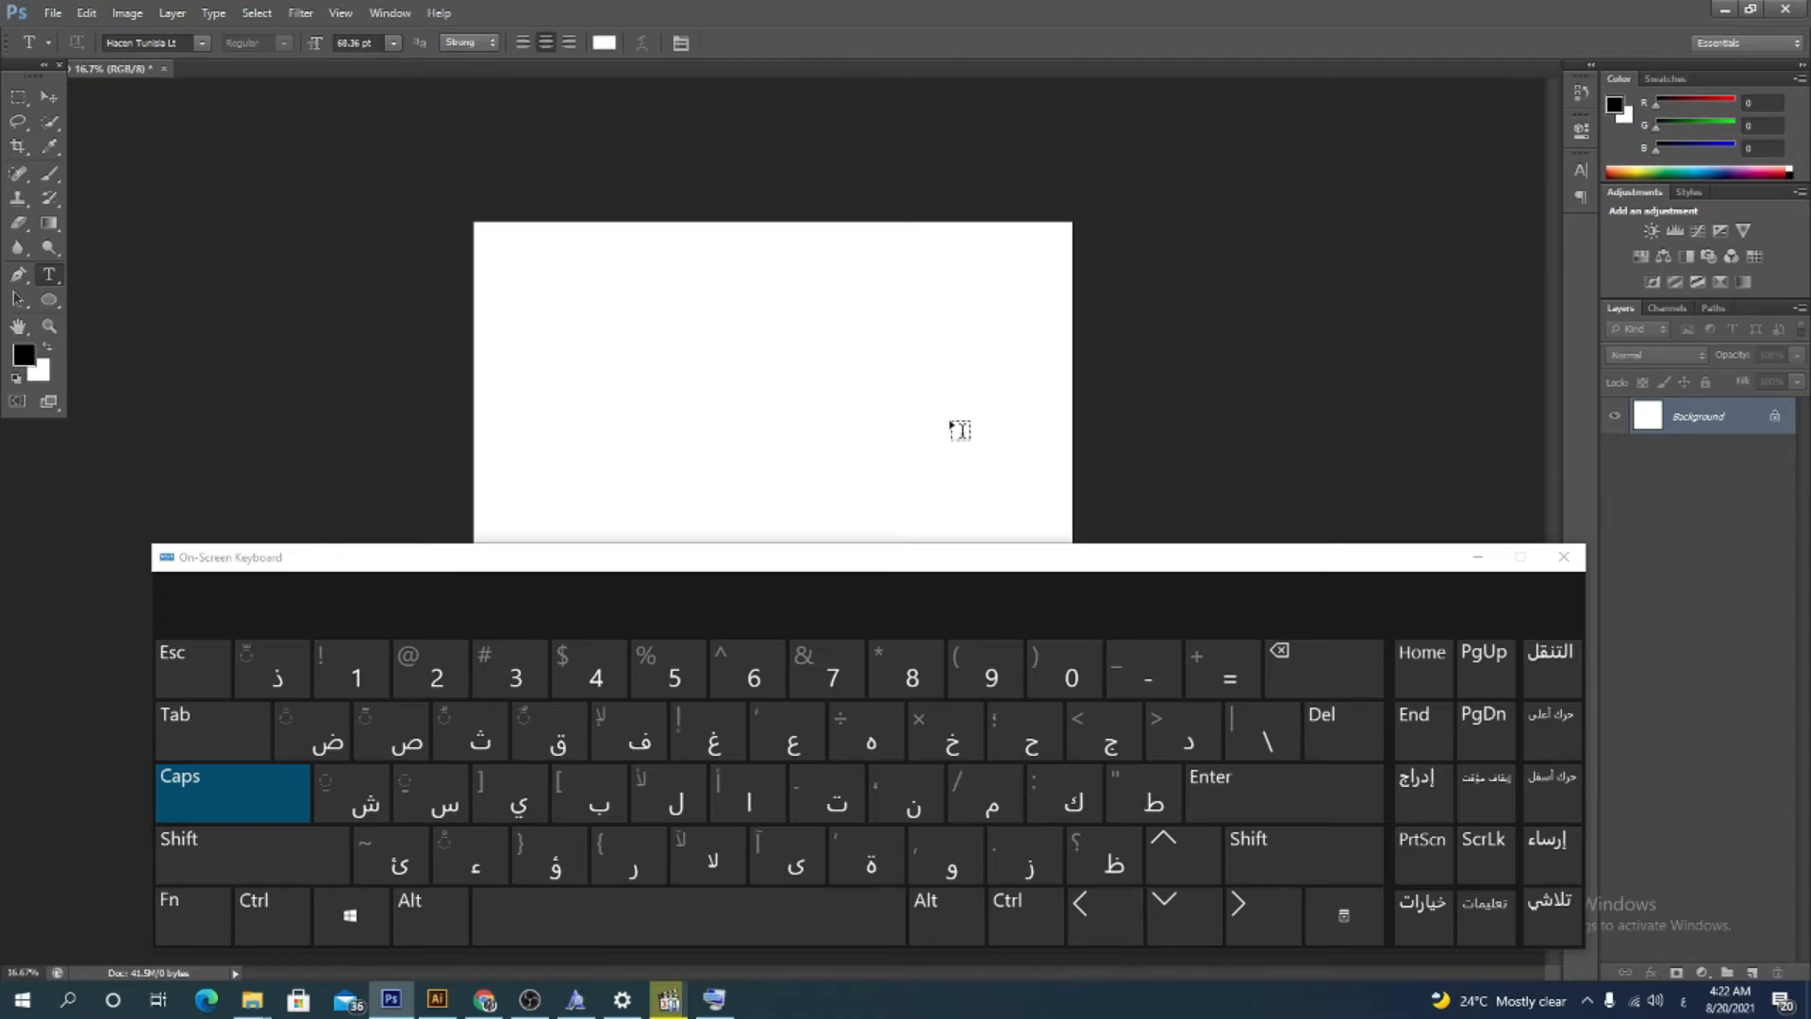
click(963, 424)
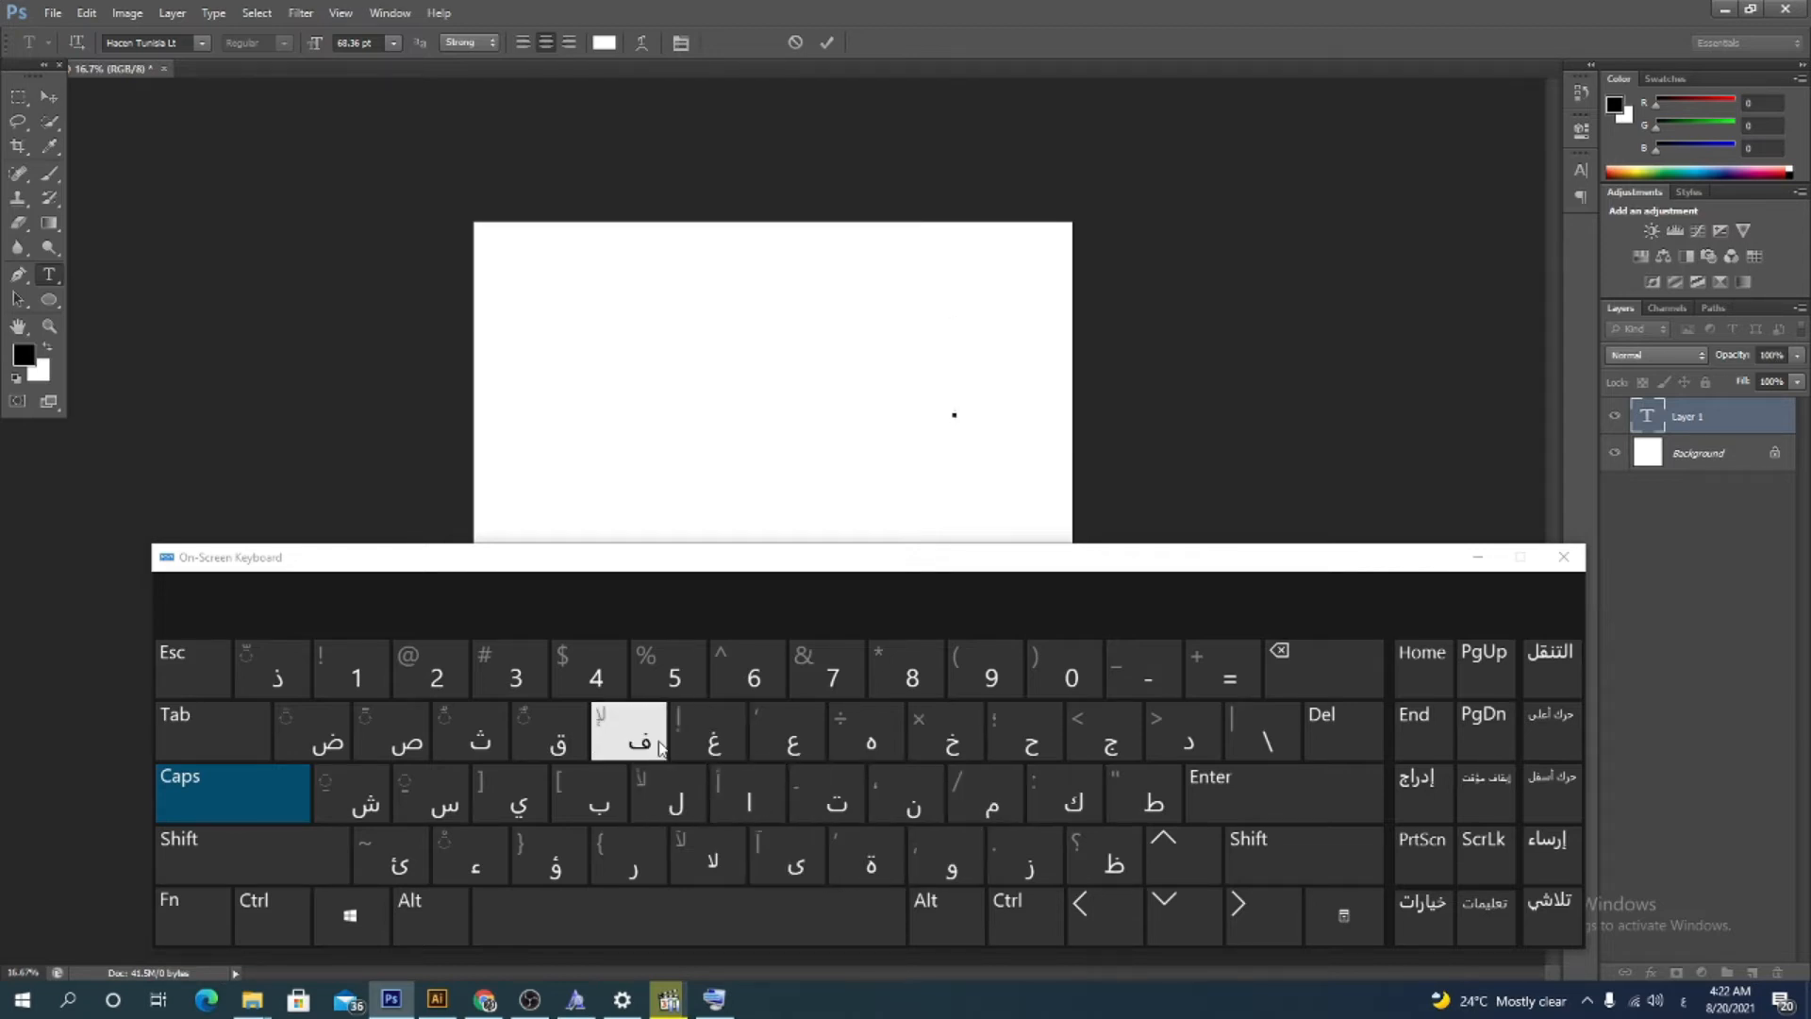
click(626, 731)
click(1076, 801)
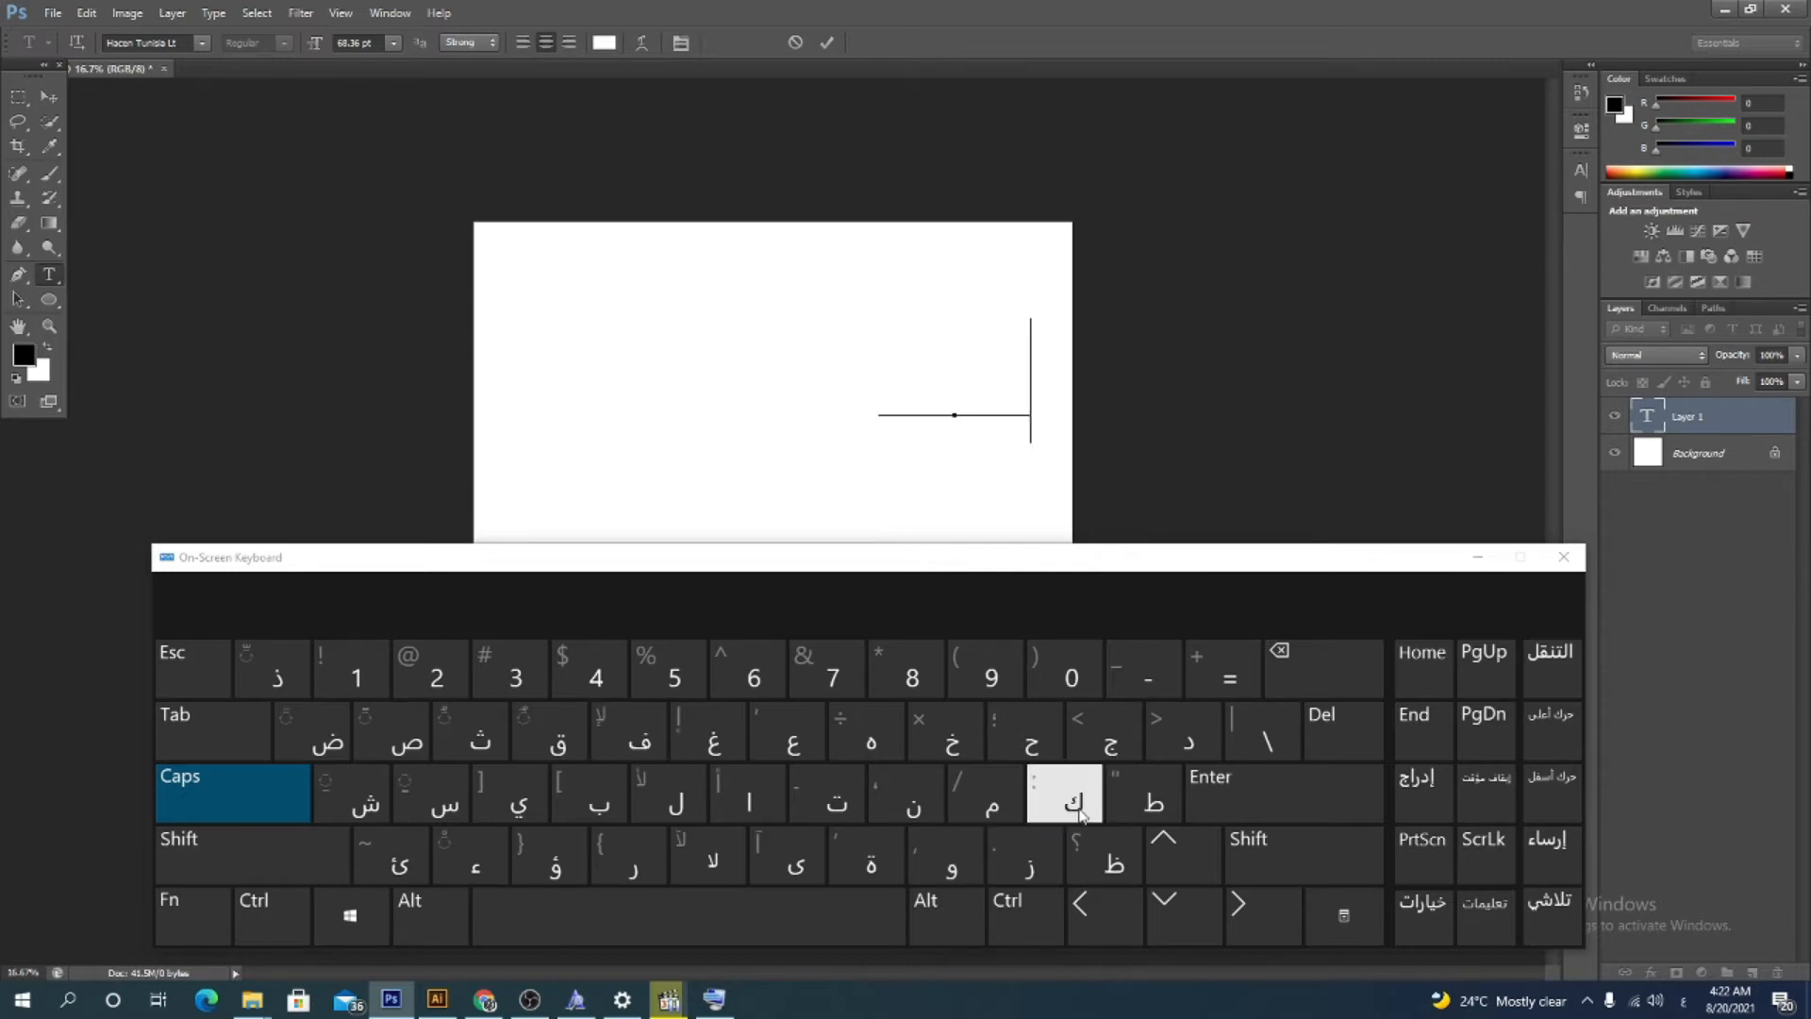
click(630, 858)
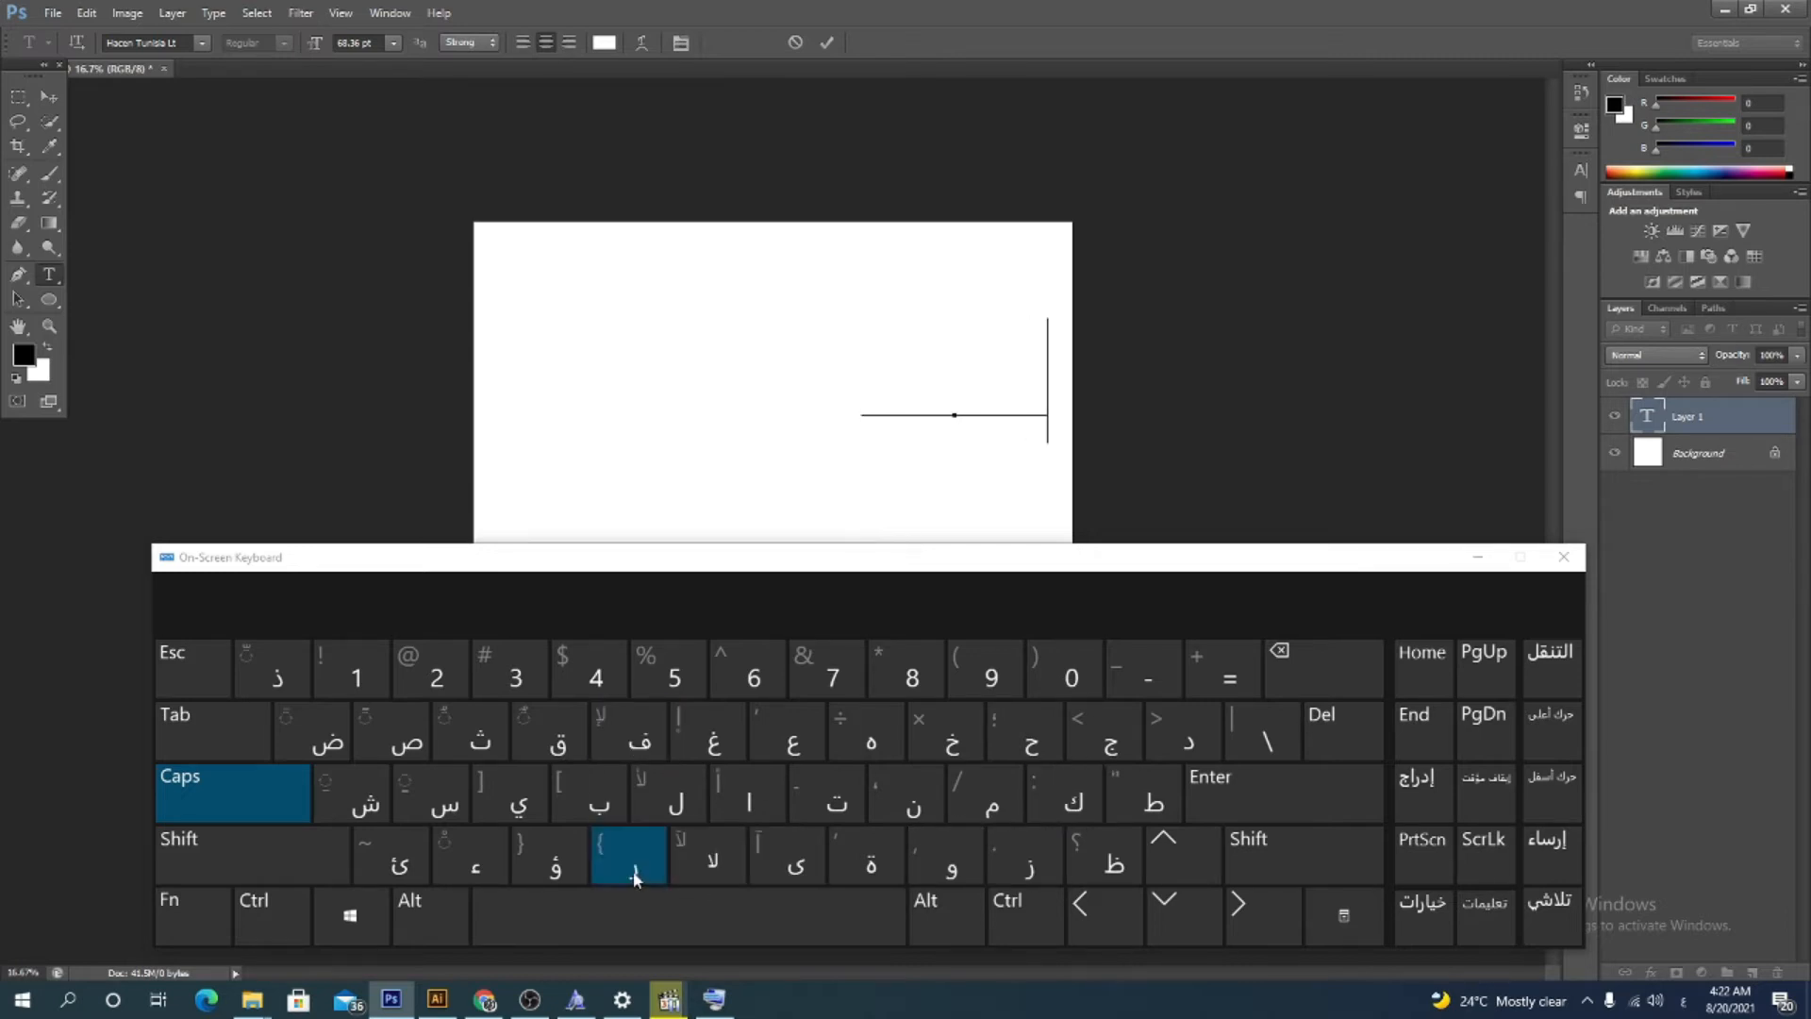
click(972, 877)
click(47, 97)
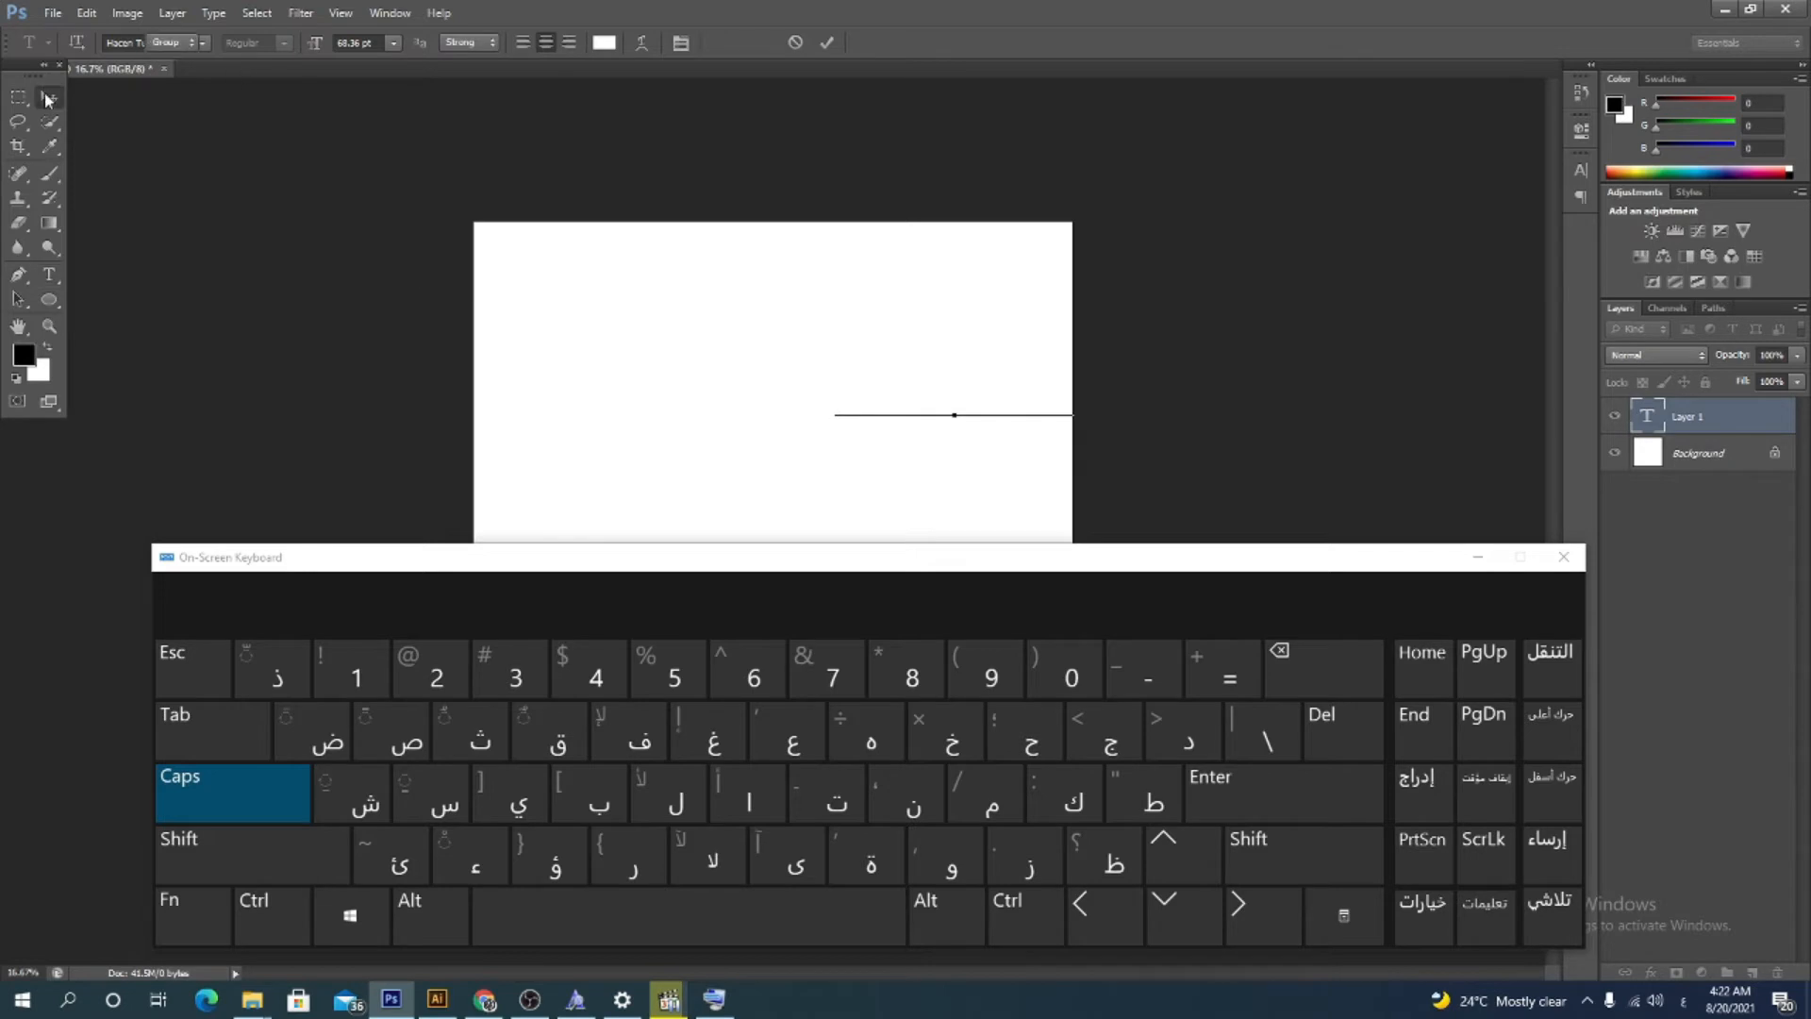
drag(998, 415, 861, 418)
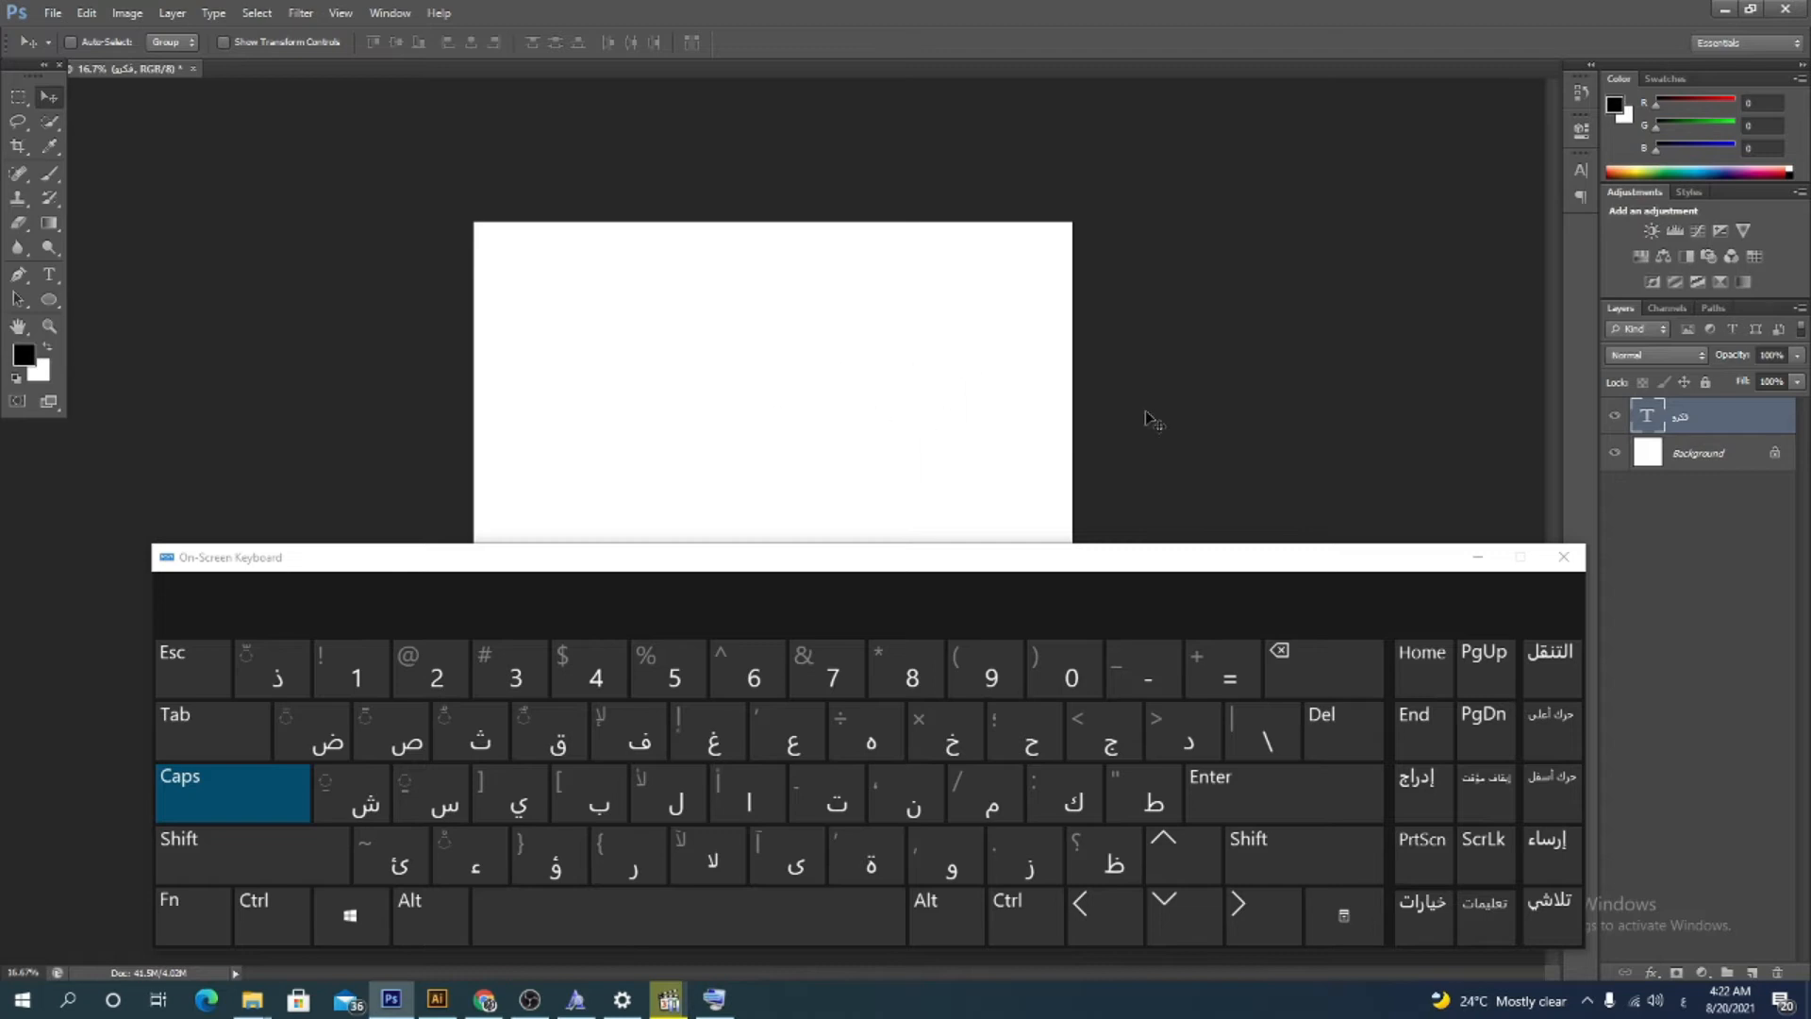
Apply a red Color Overlay layer style to the Arabic text layer
right_click(1709, 419)
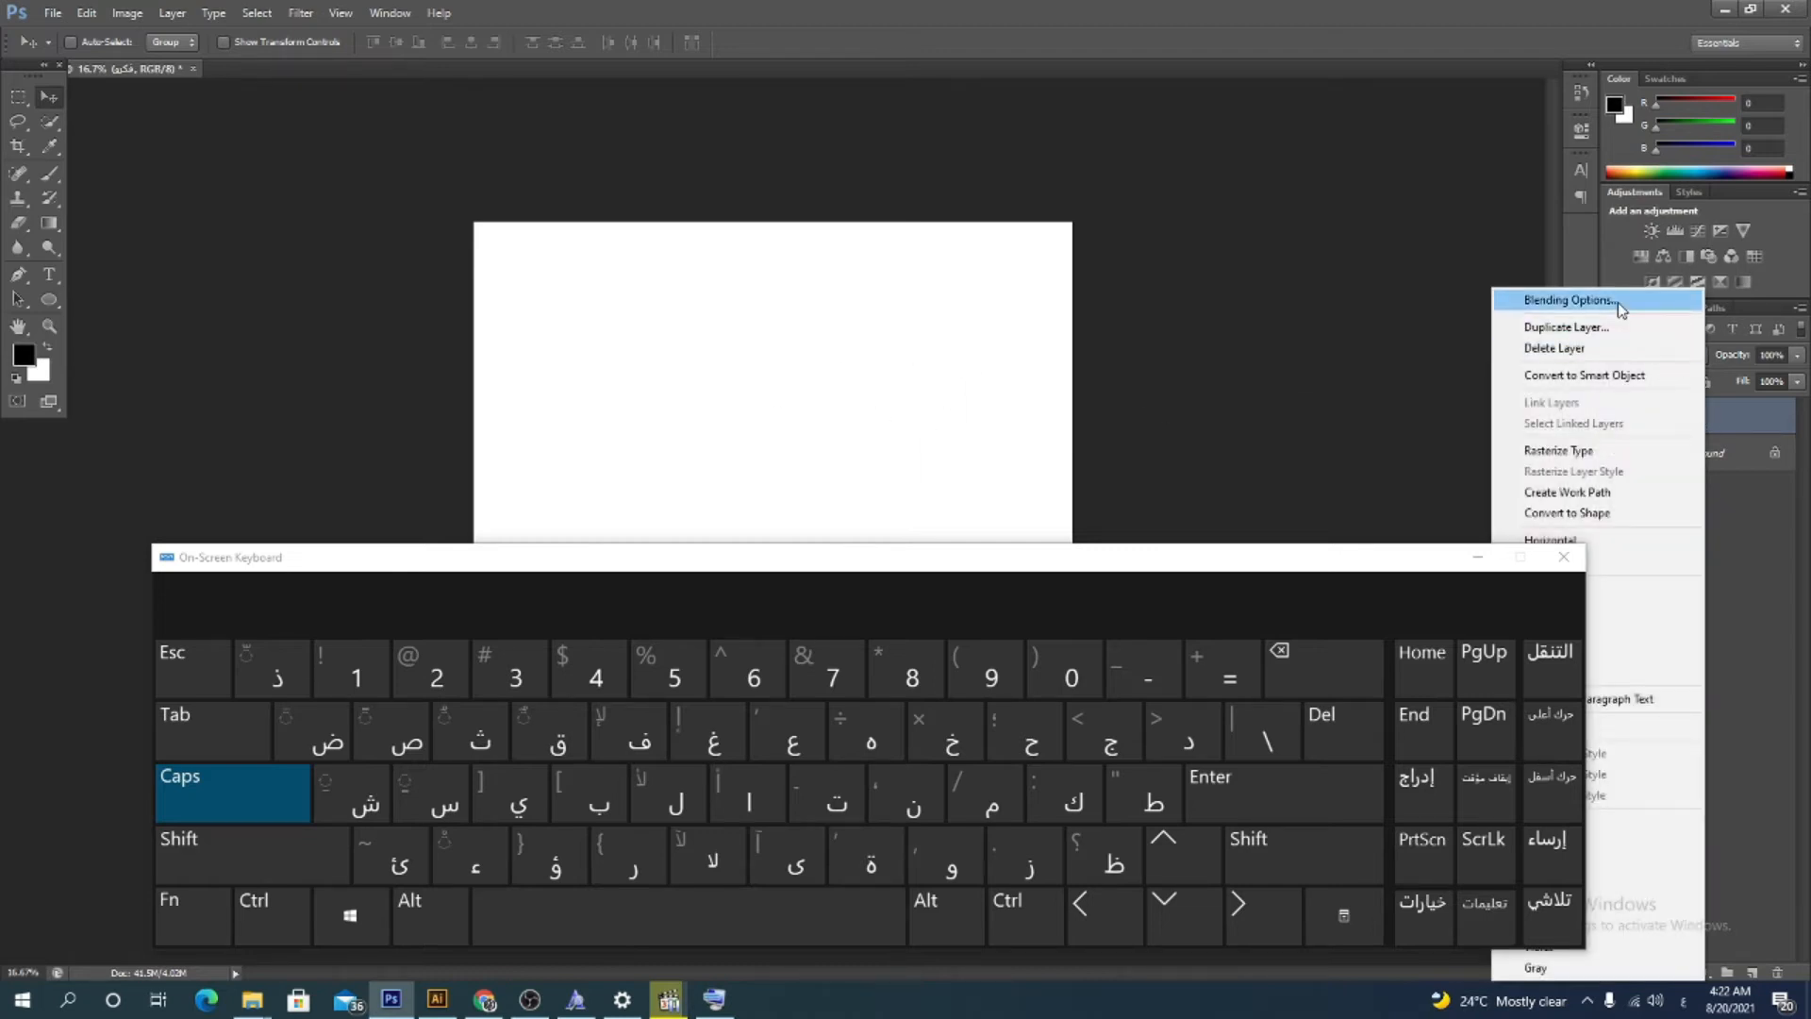
click(1567, 300)
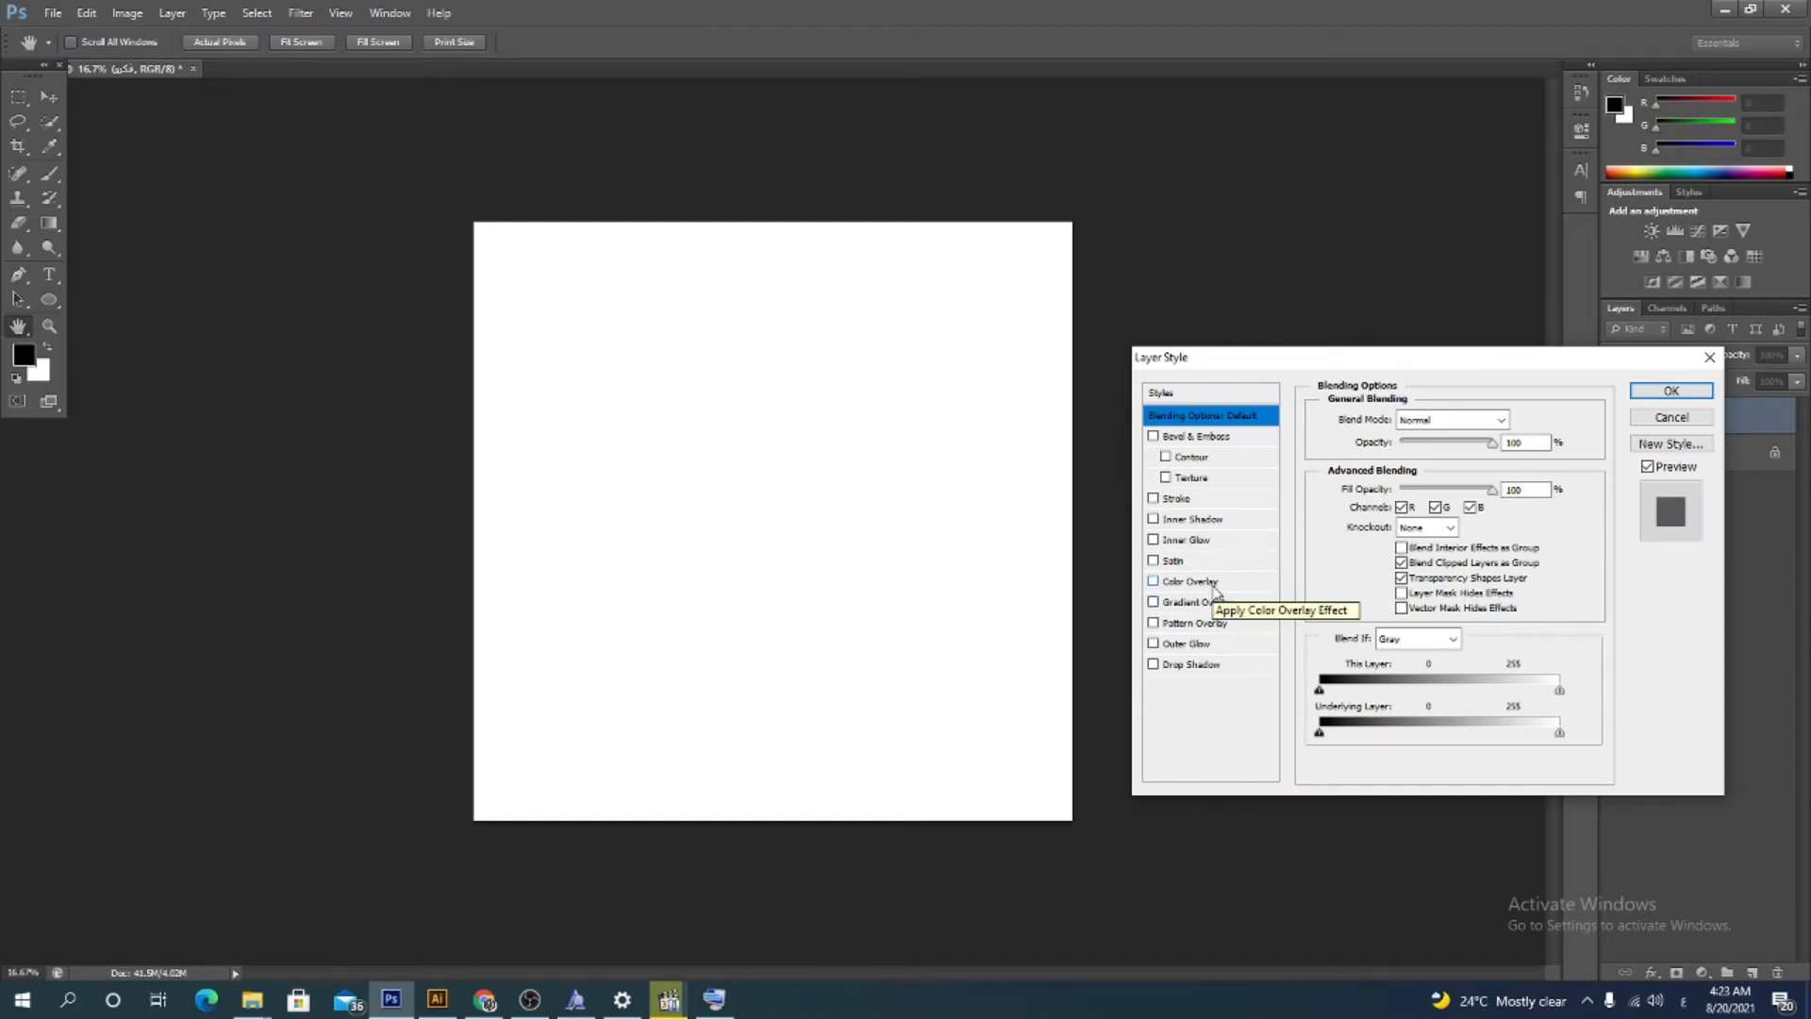
click(1211, 583)
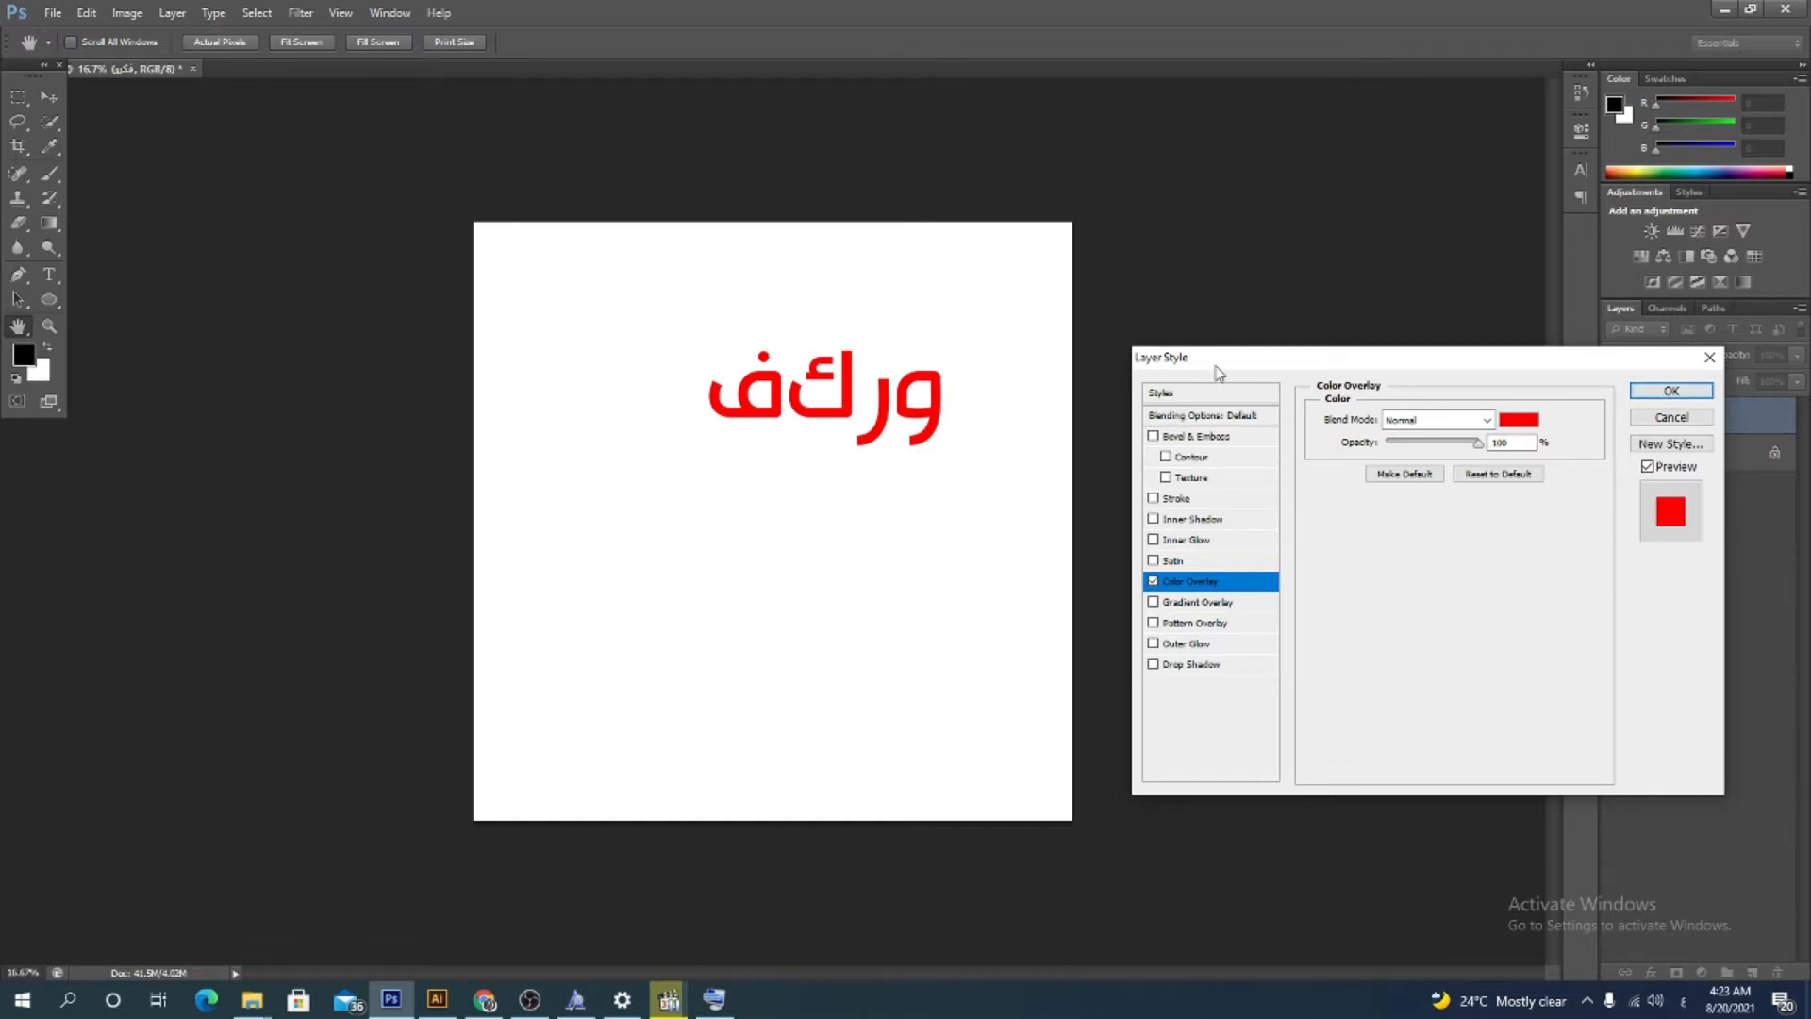
click(1671, 391)
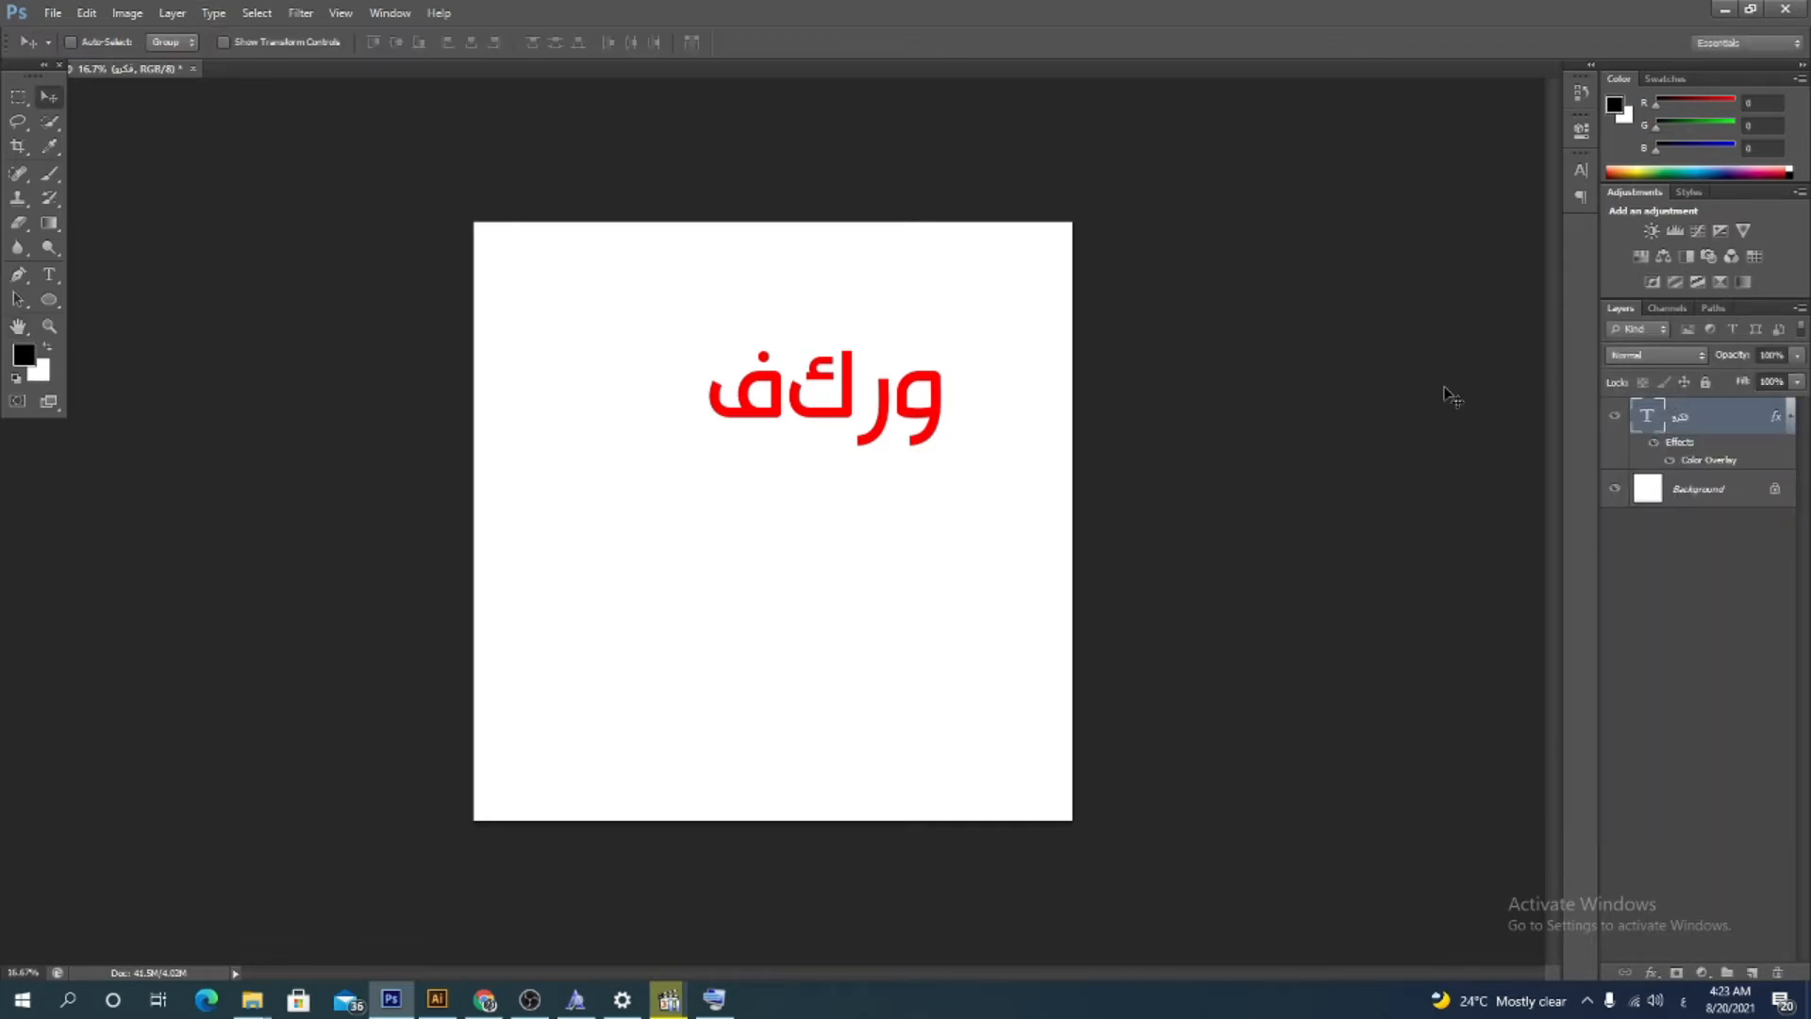
Set the text engine option in Type preferences to Middle Eastern
click(53, 15)
click(75, 15)
click(75, 15)
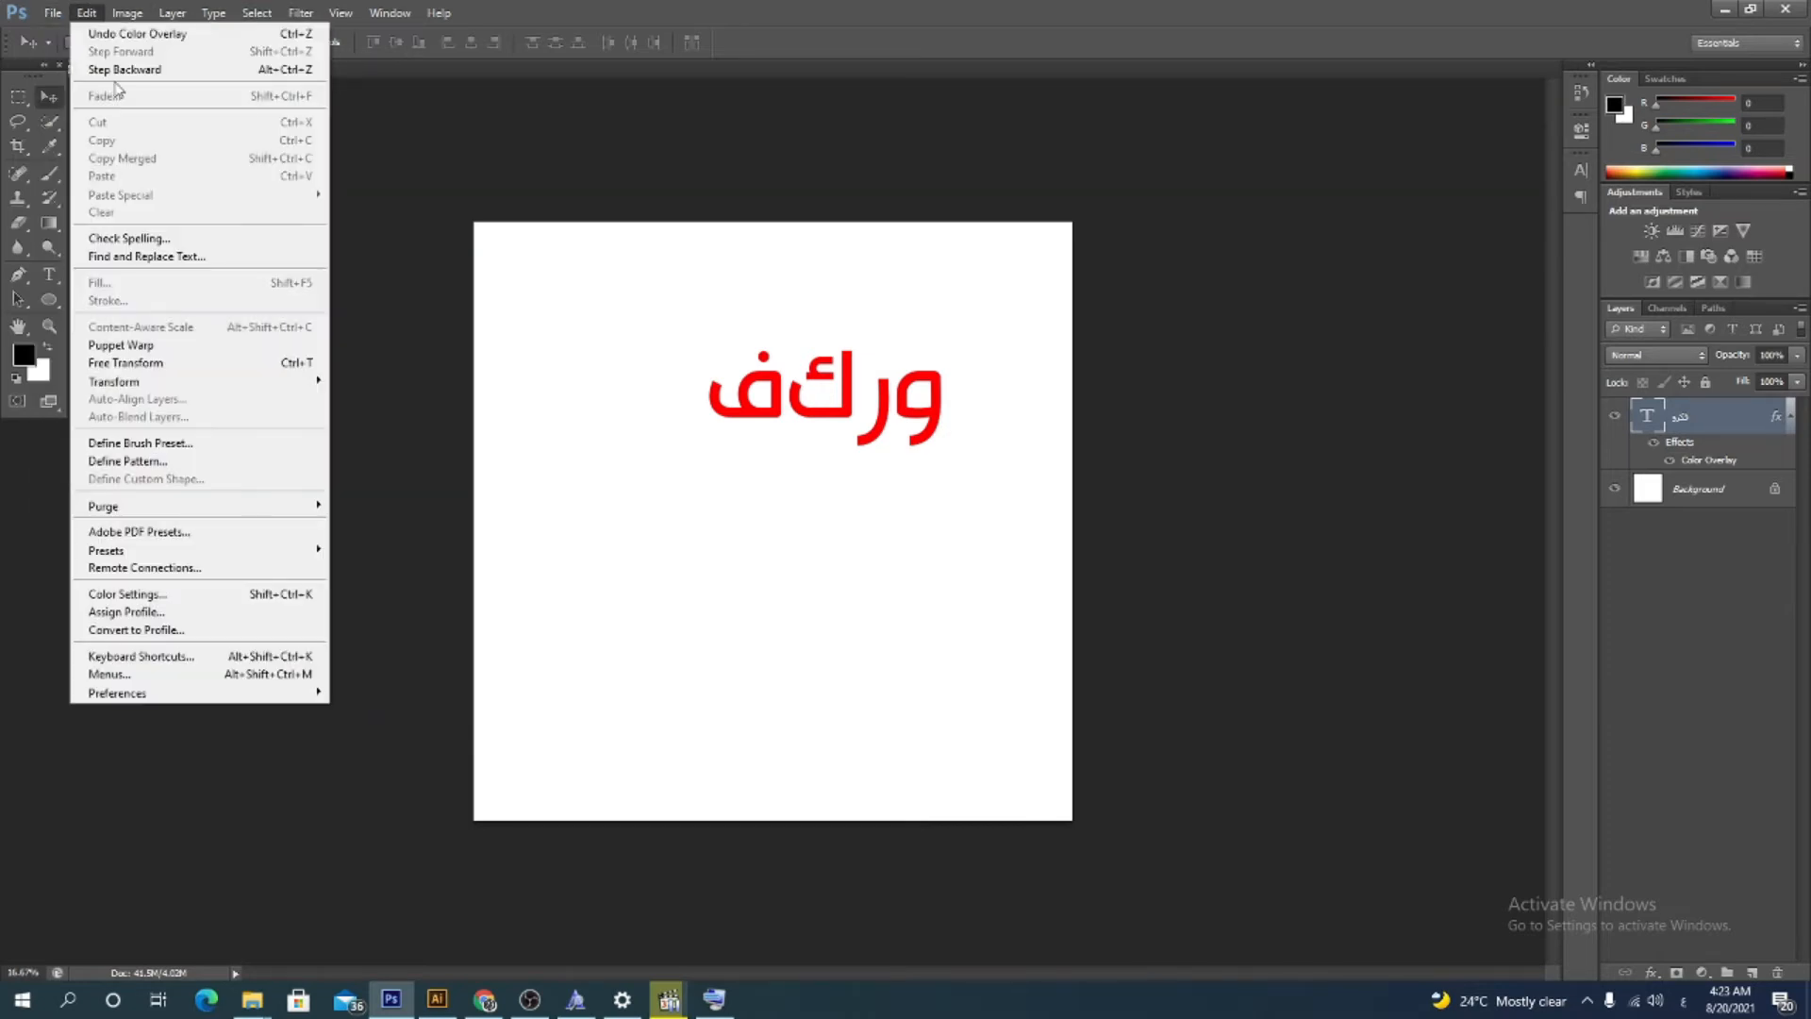
mouse_move(224, 699)
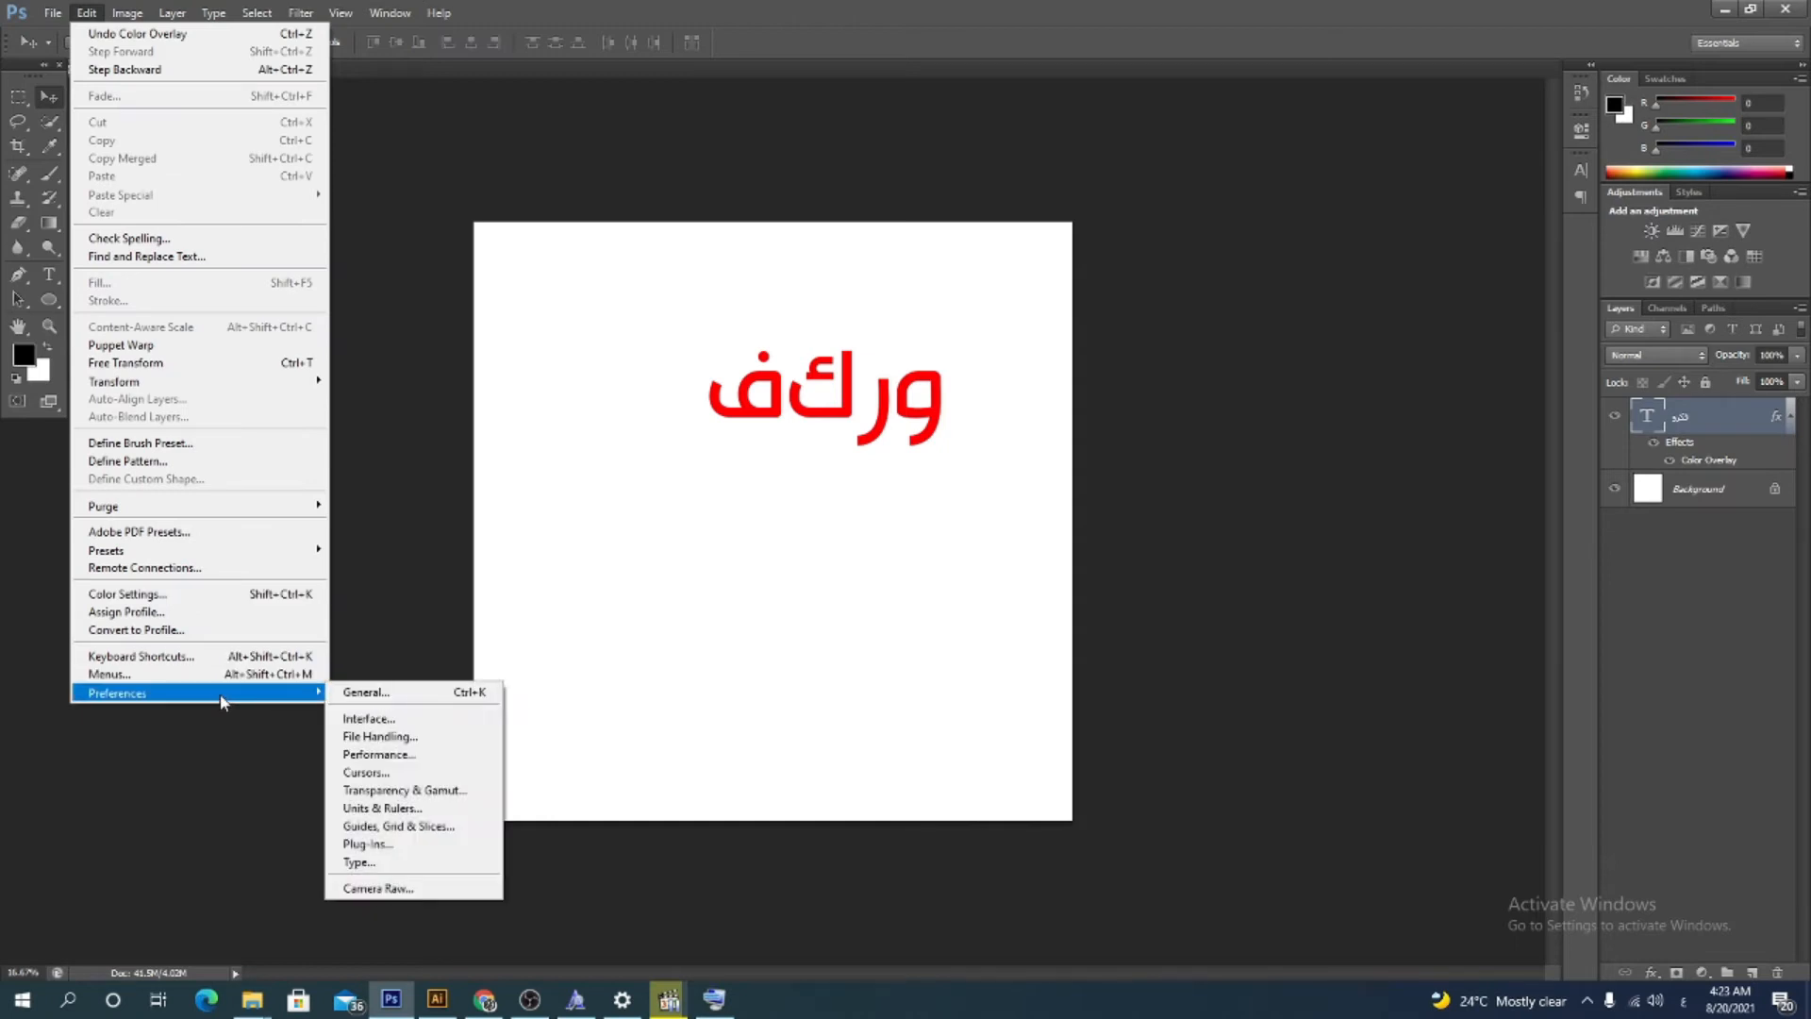
click(396, 862)
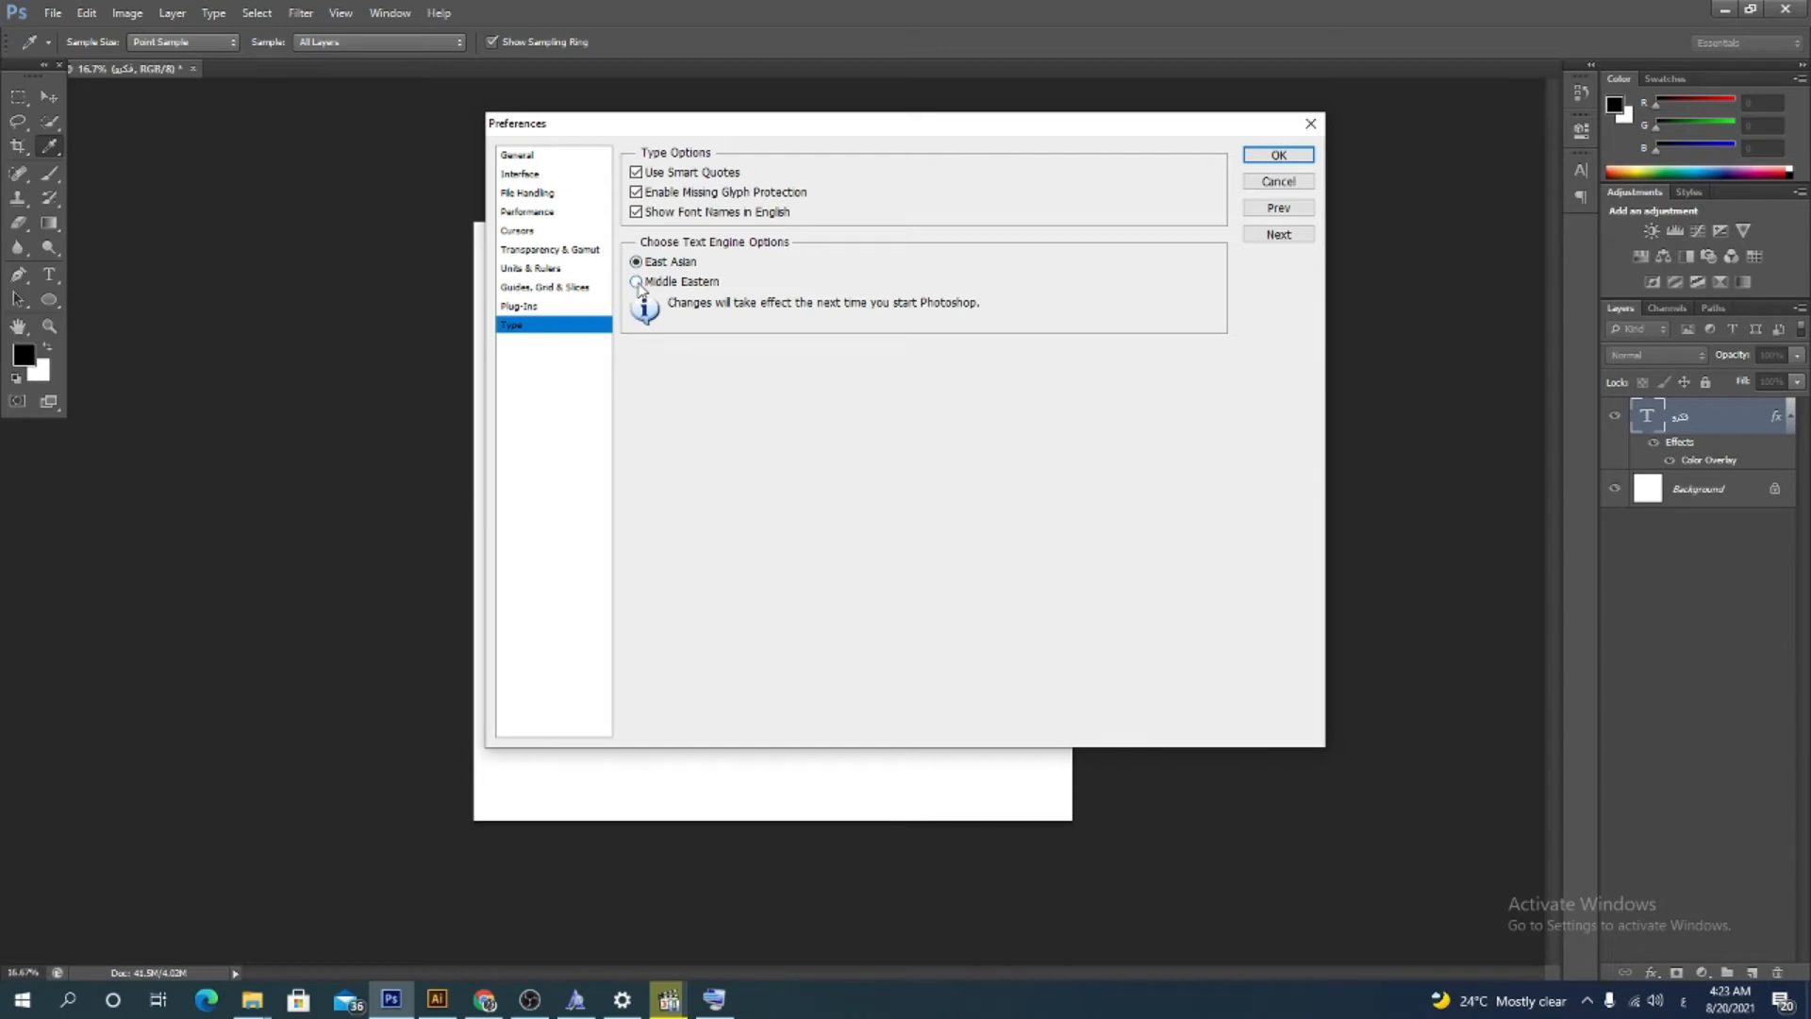
click(635, 282)
click(1278, 156)
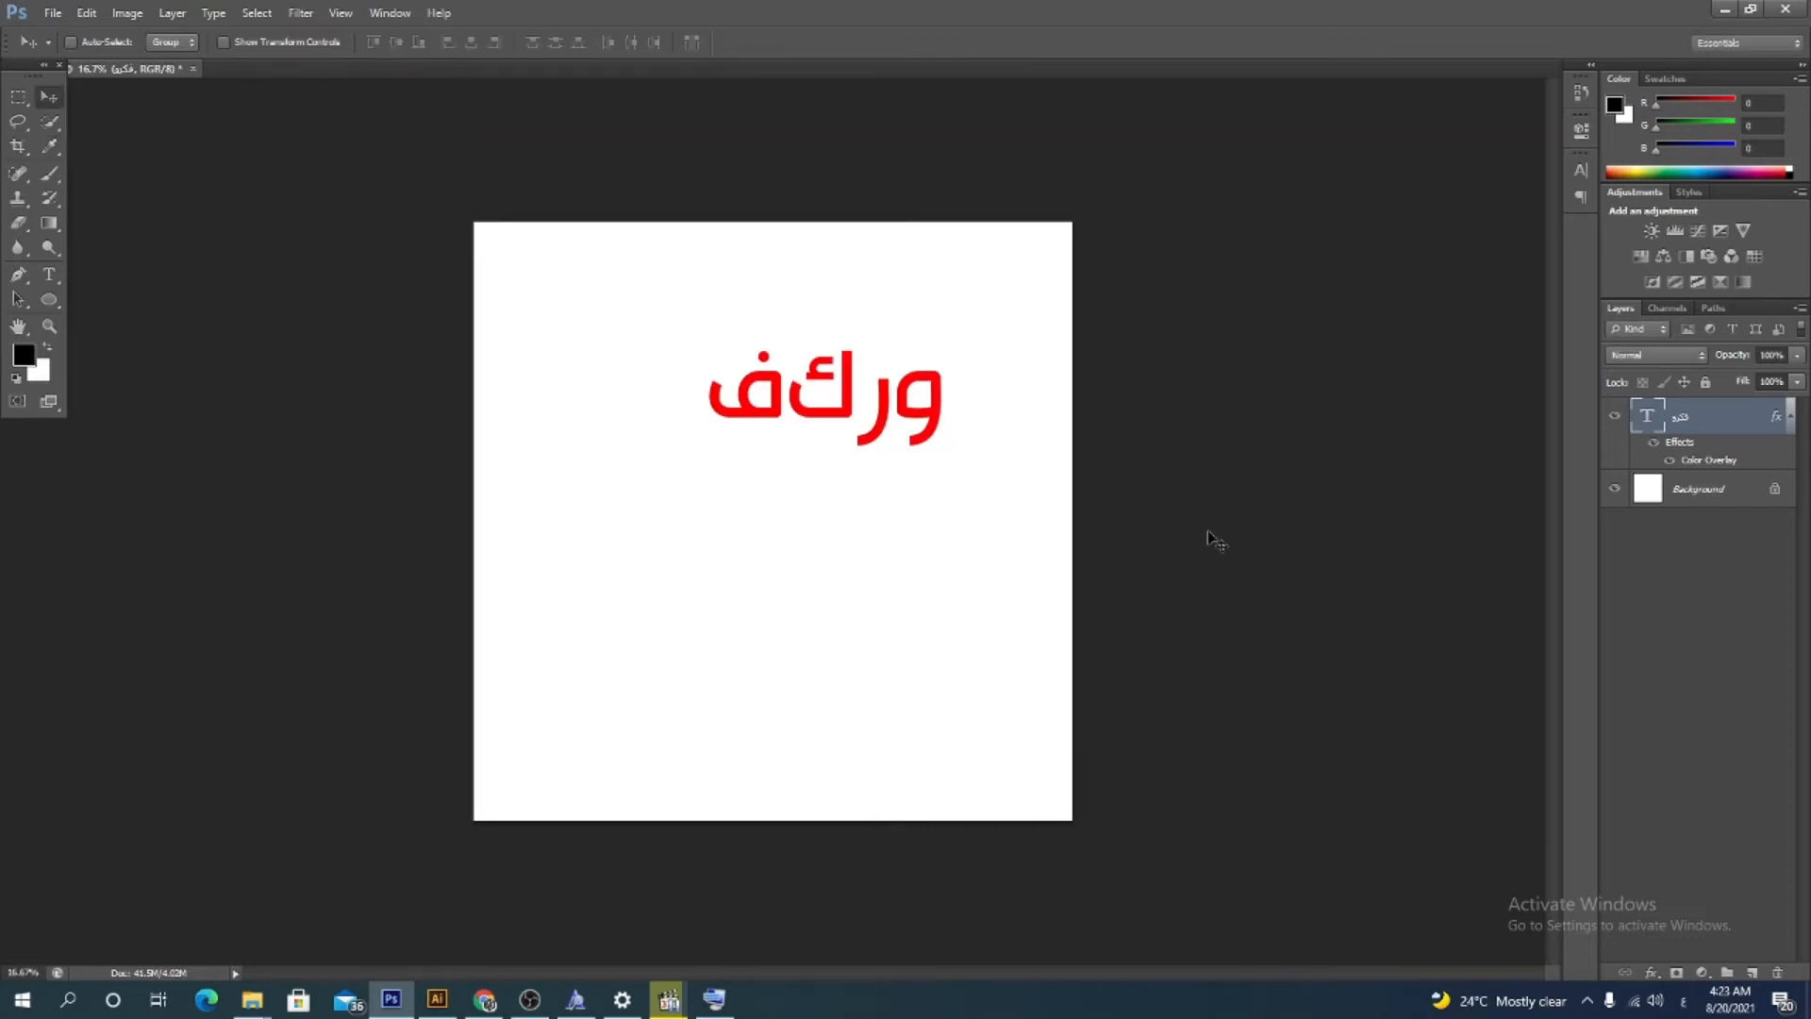
Quit Photoshop without saving the current document
click(1784, 9)
key(Return)
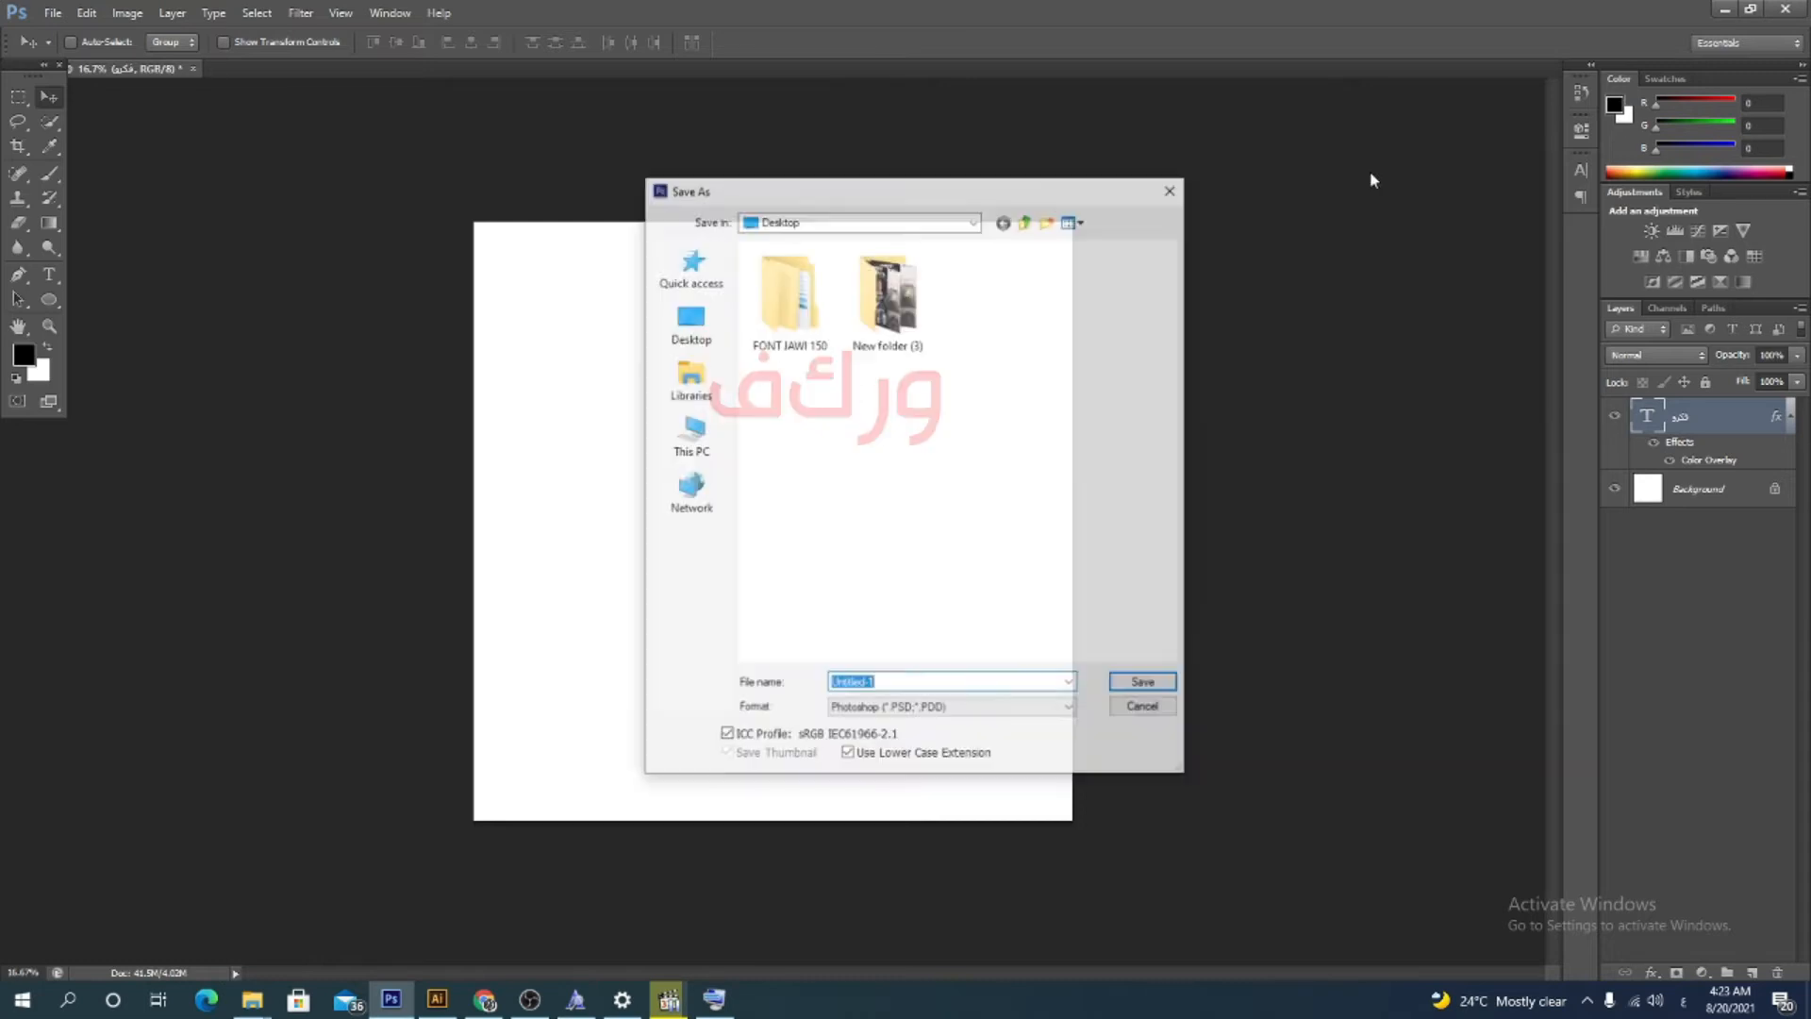
click(1169, 191)
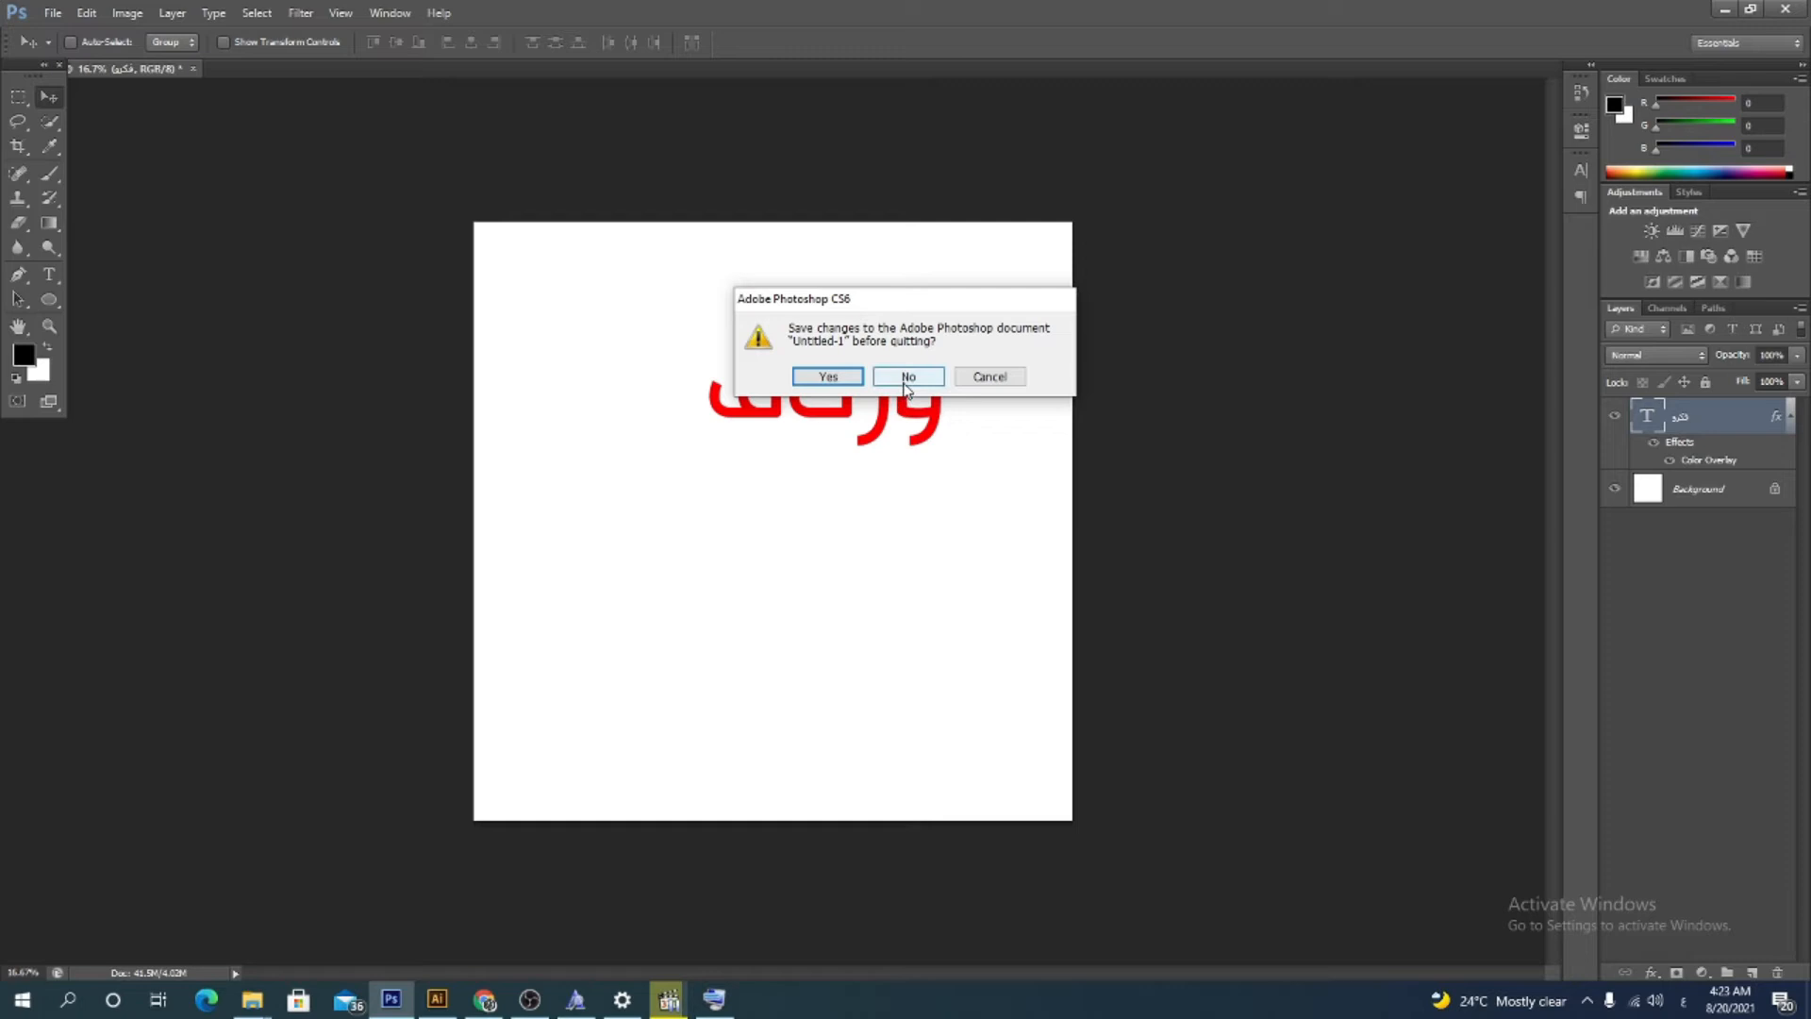
click(908, 376)
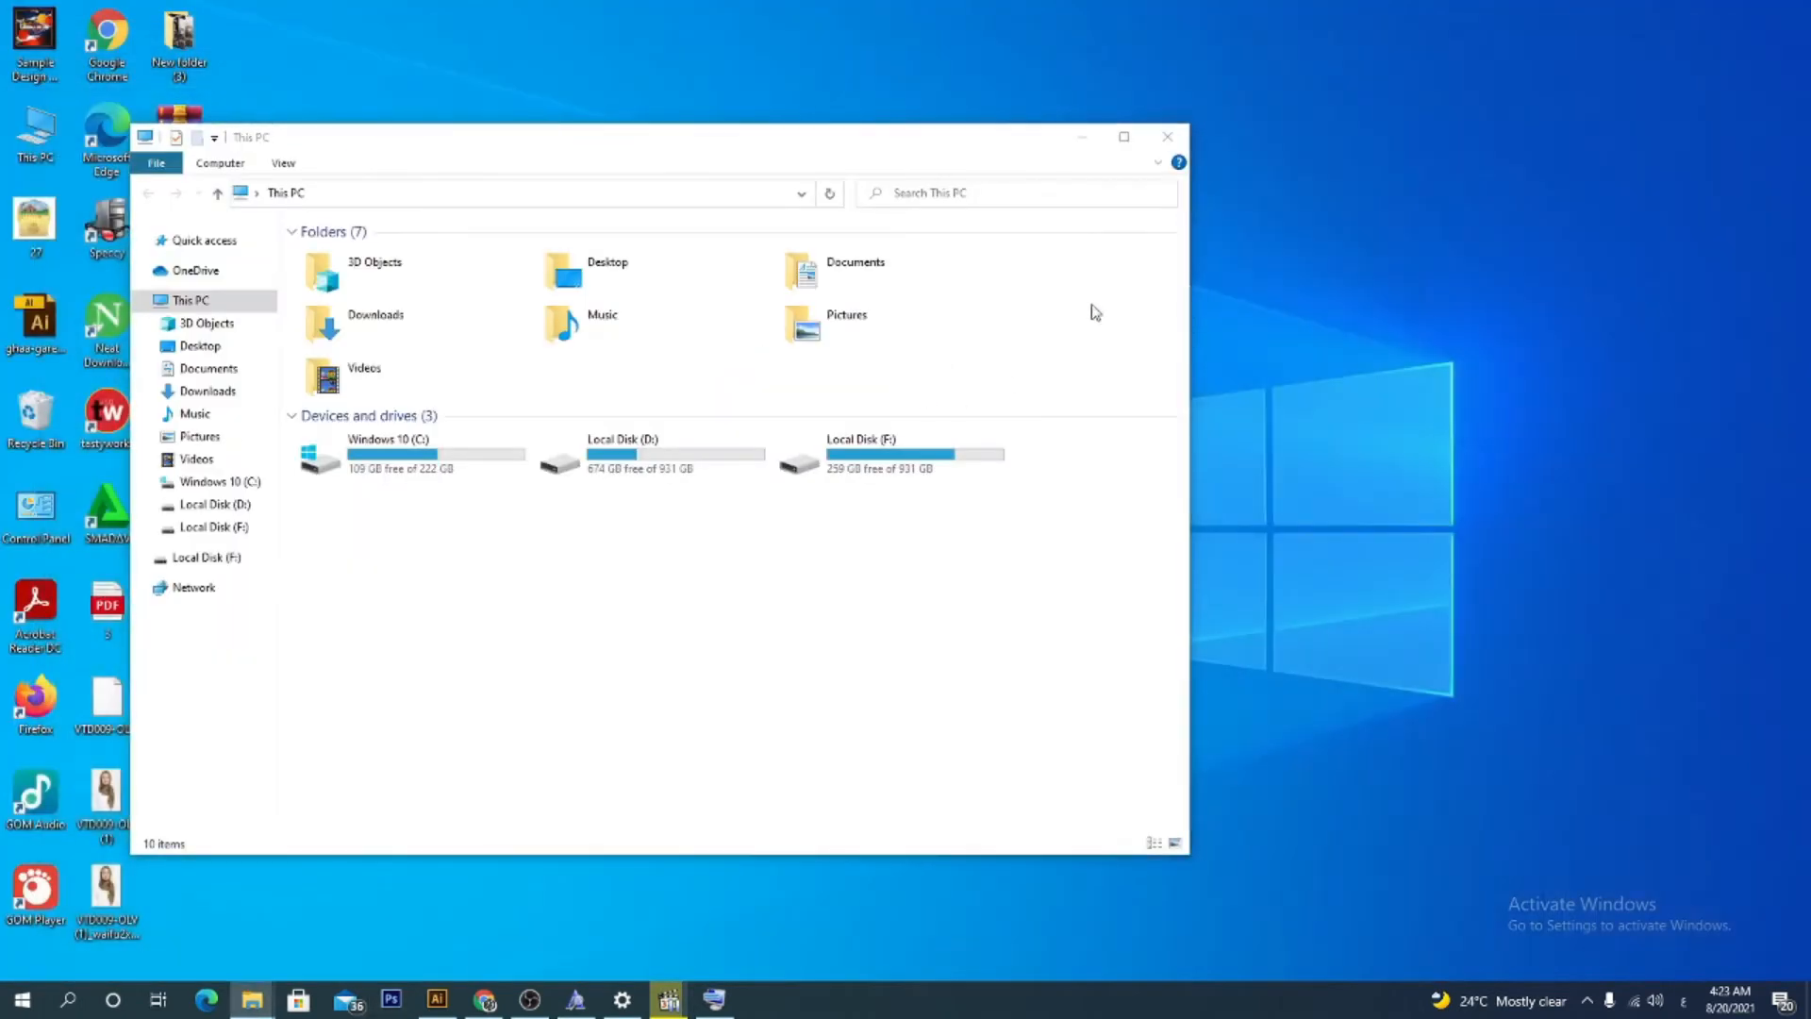
Relaunch Photoshop and create a new 5 by 5 inch document at resolution 300
click(389, 1005)
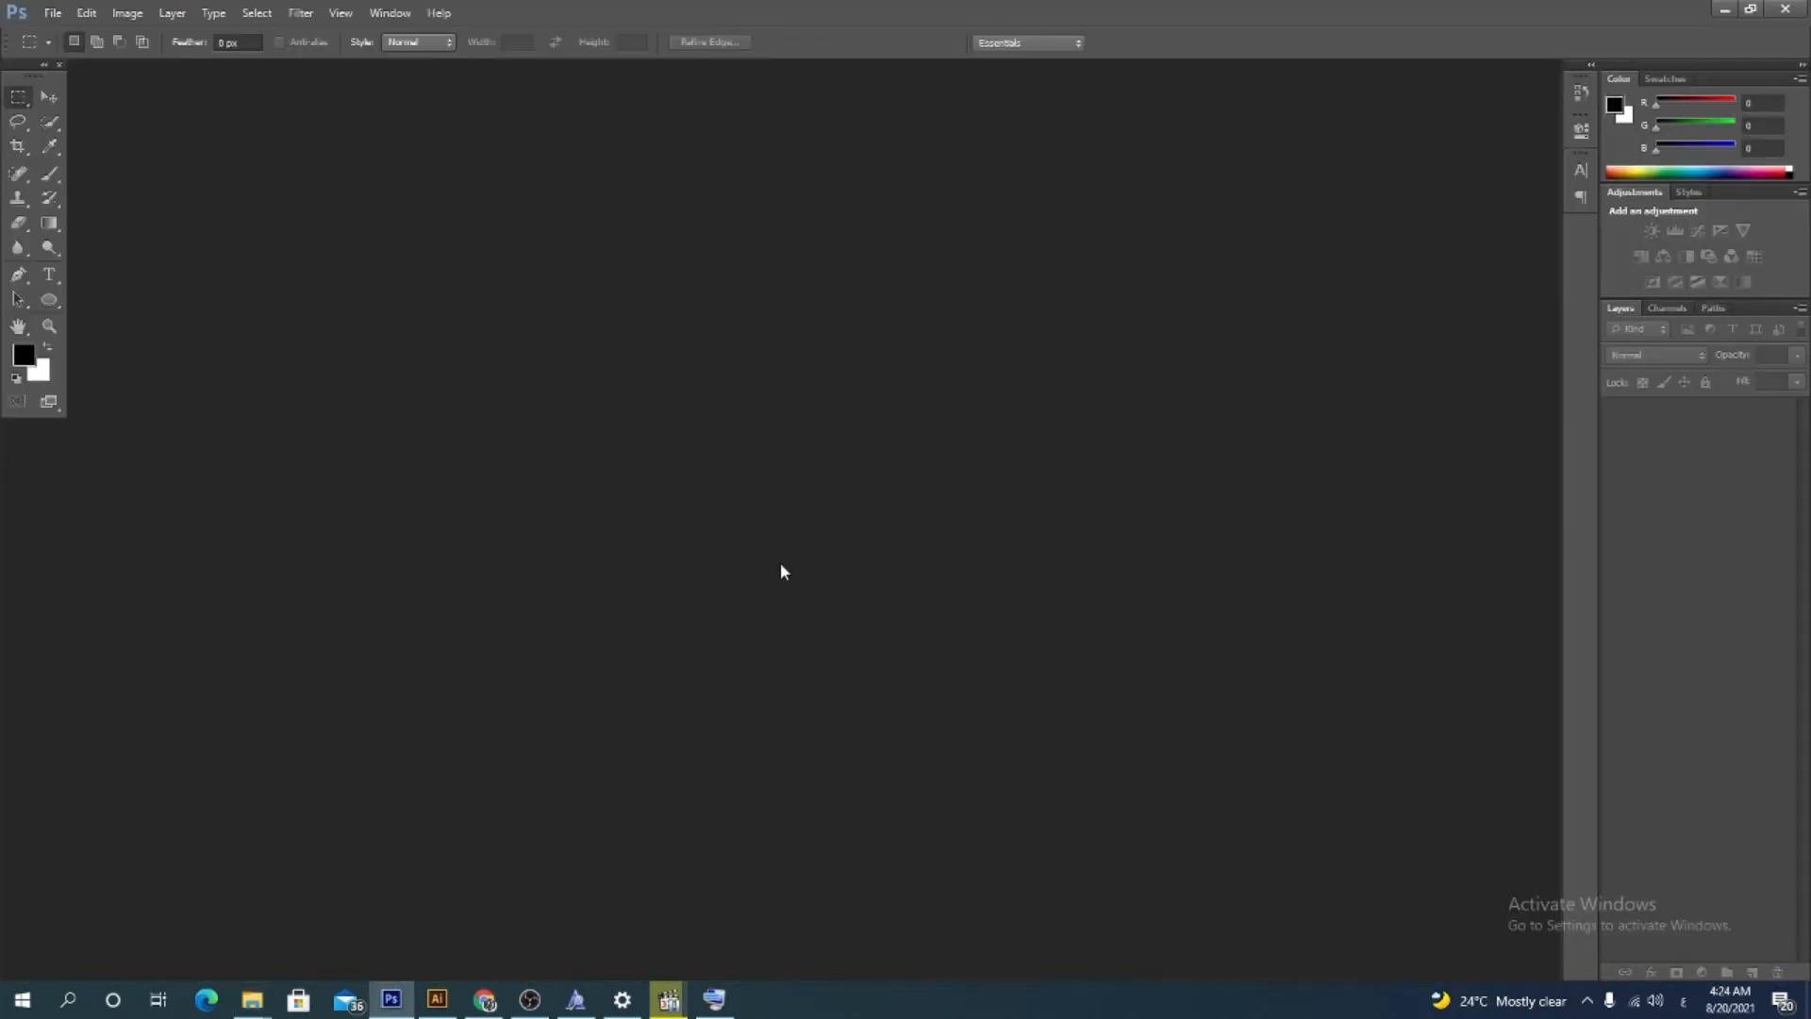
click(53, 14)
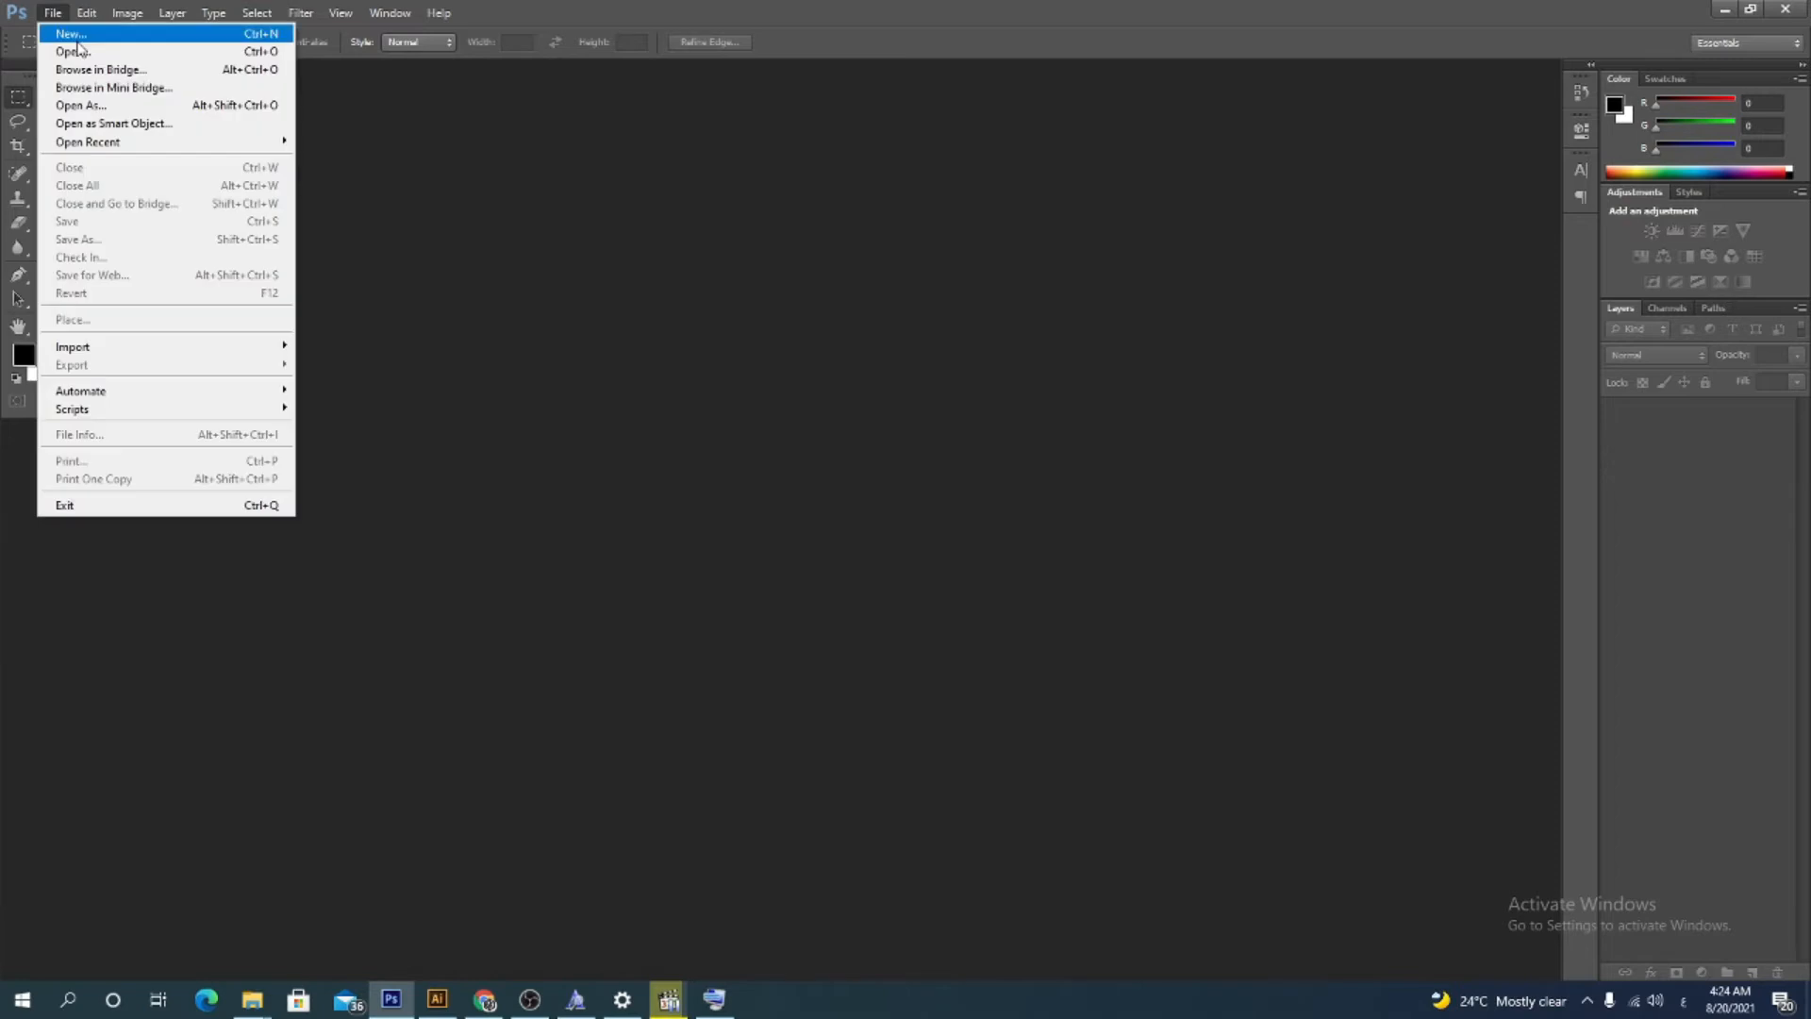
click(57, 32)
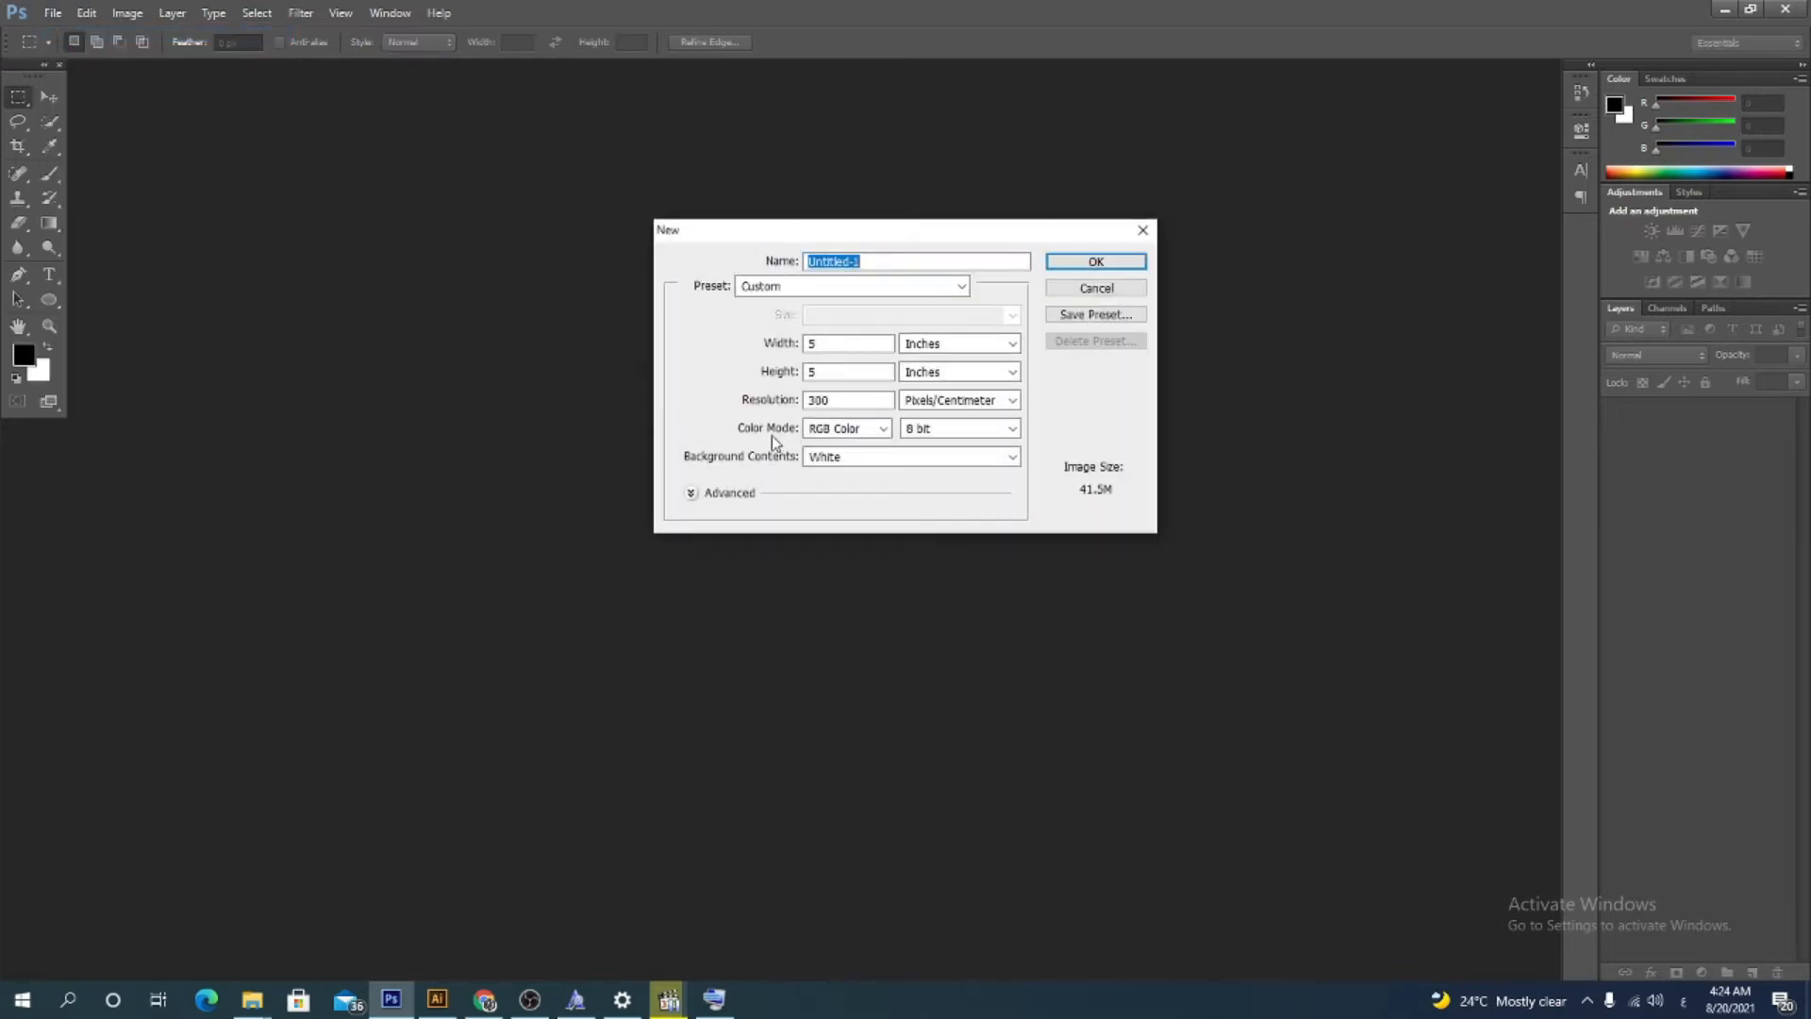
click(1080, 261)
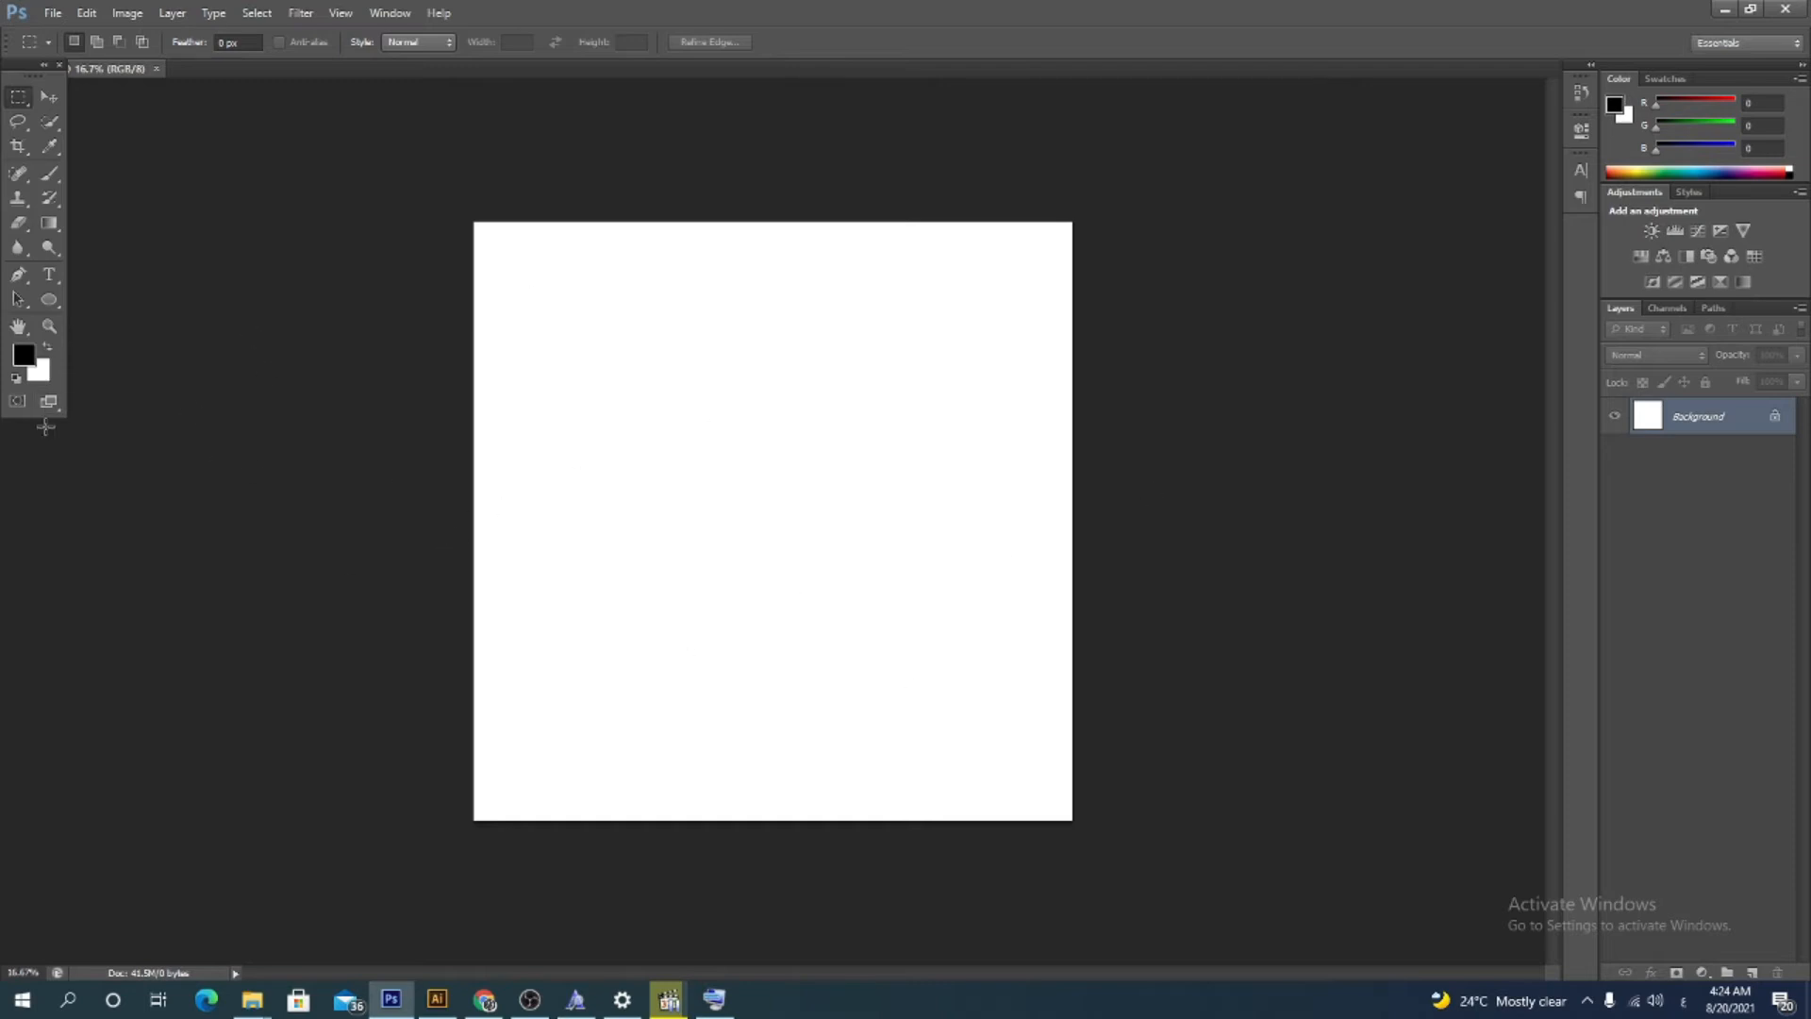
Type the Arabic word فكرو on the canvas with the Type tool using the On-Screen Keyboard, then minimize the keyboard
click(52, 274)
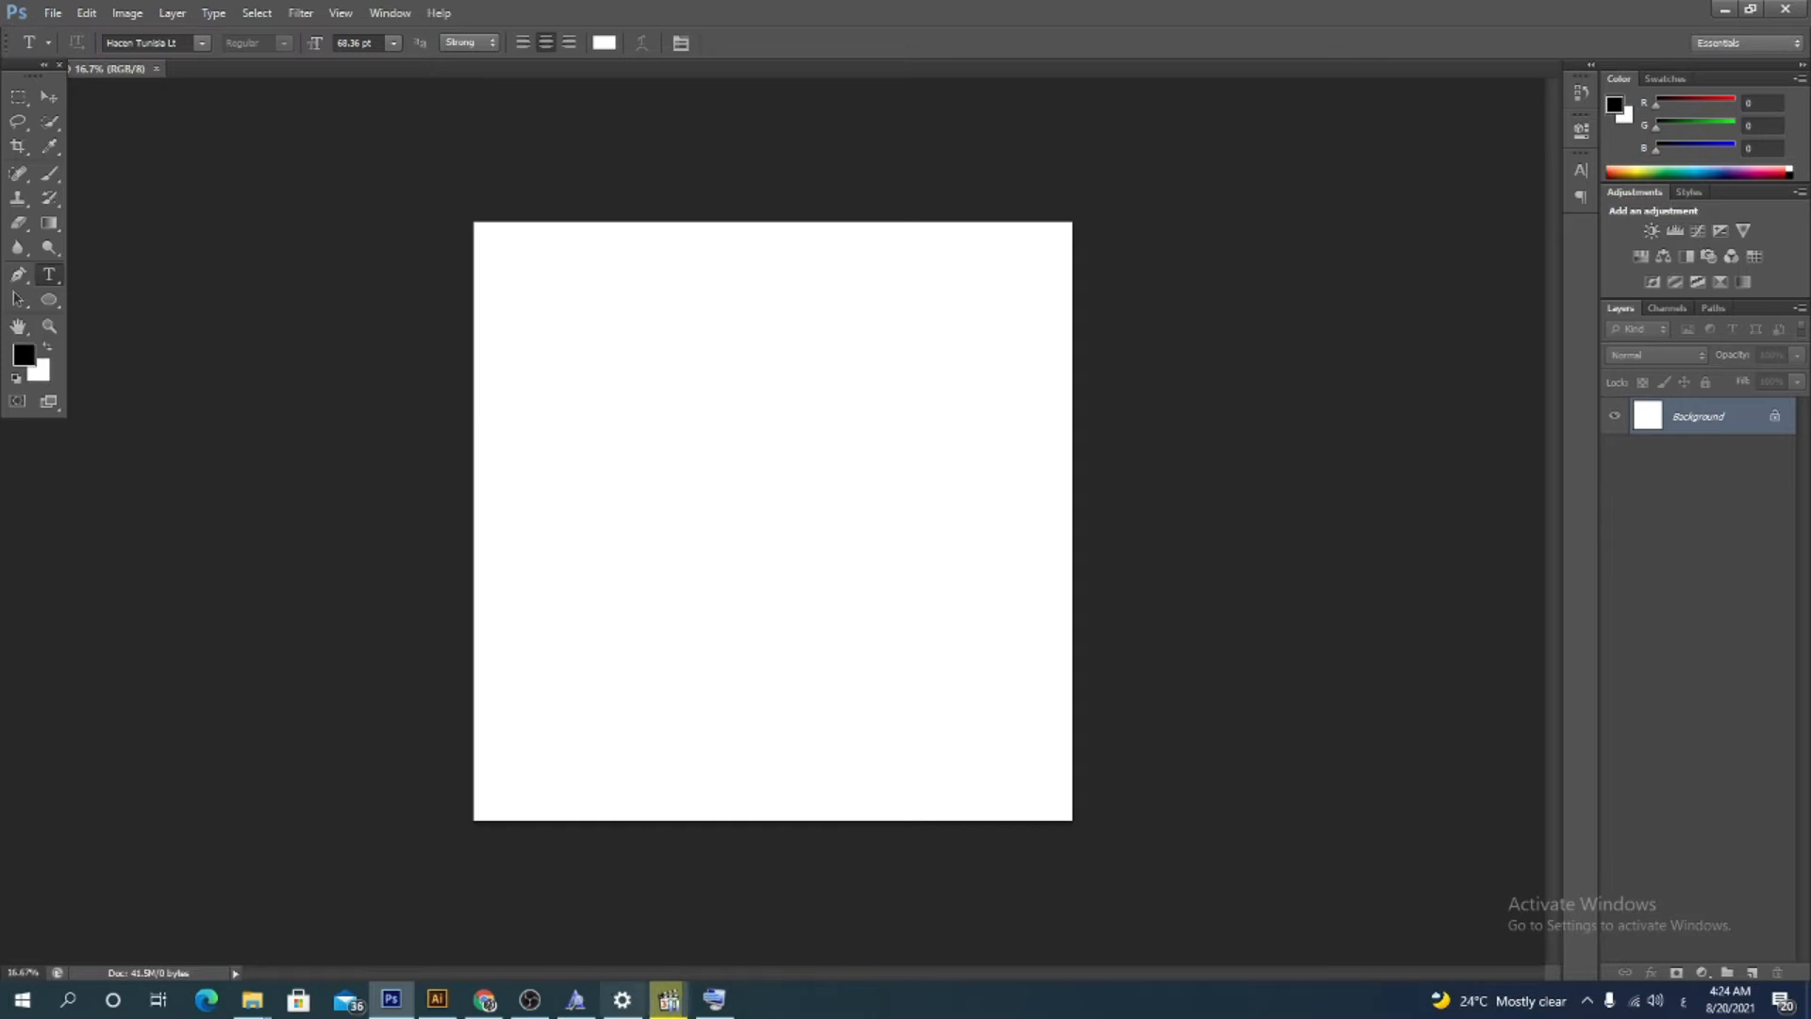
click(714, 1002)
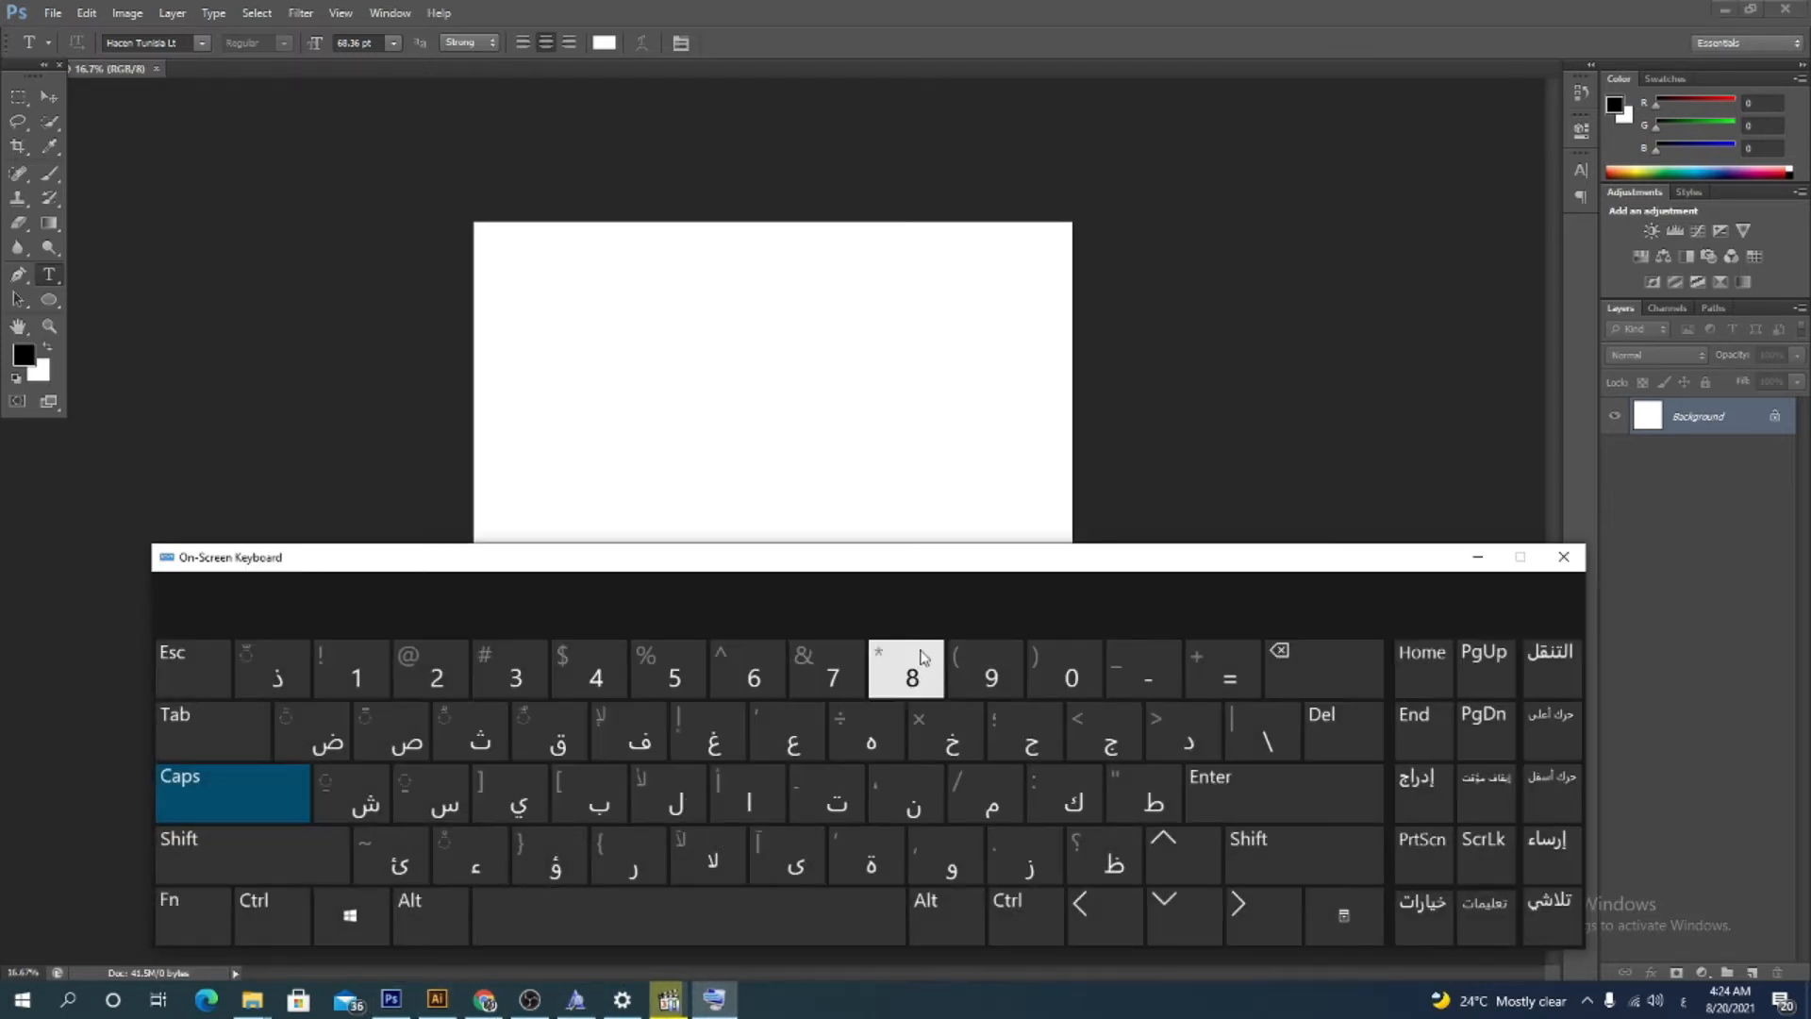
click(925, 432)
click(49, 274)
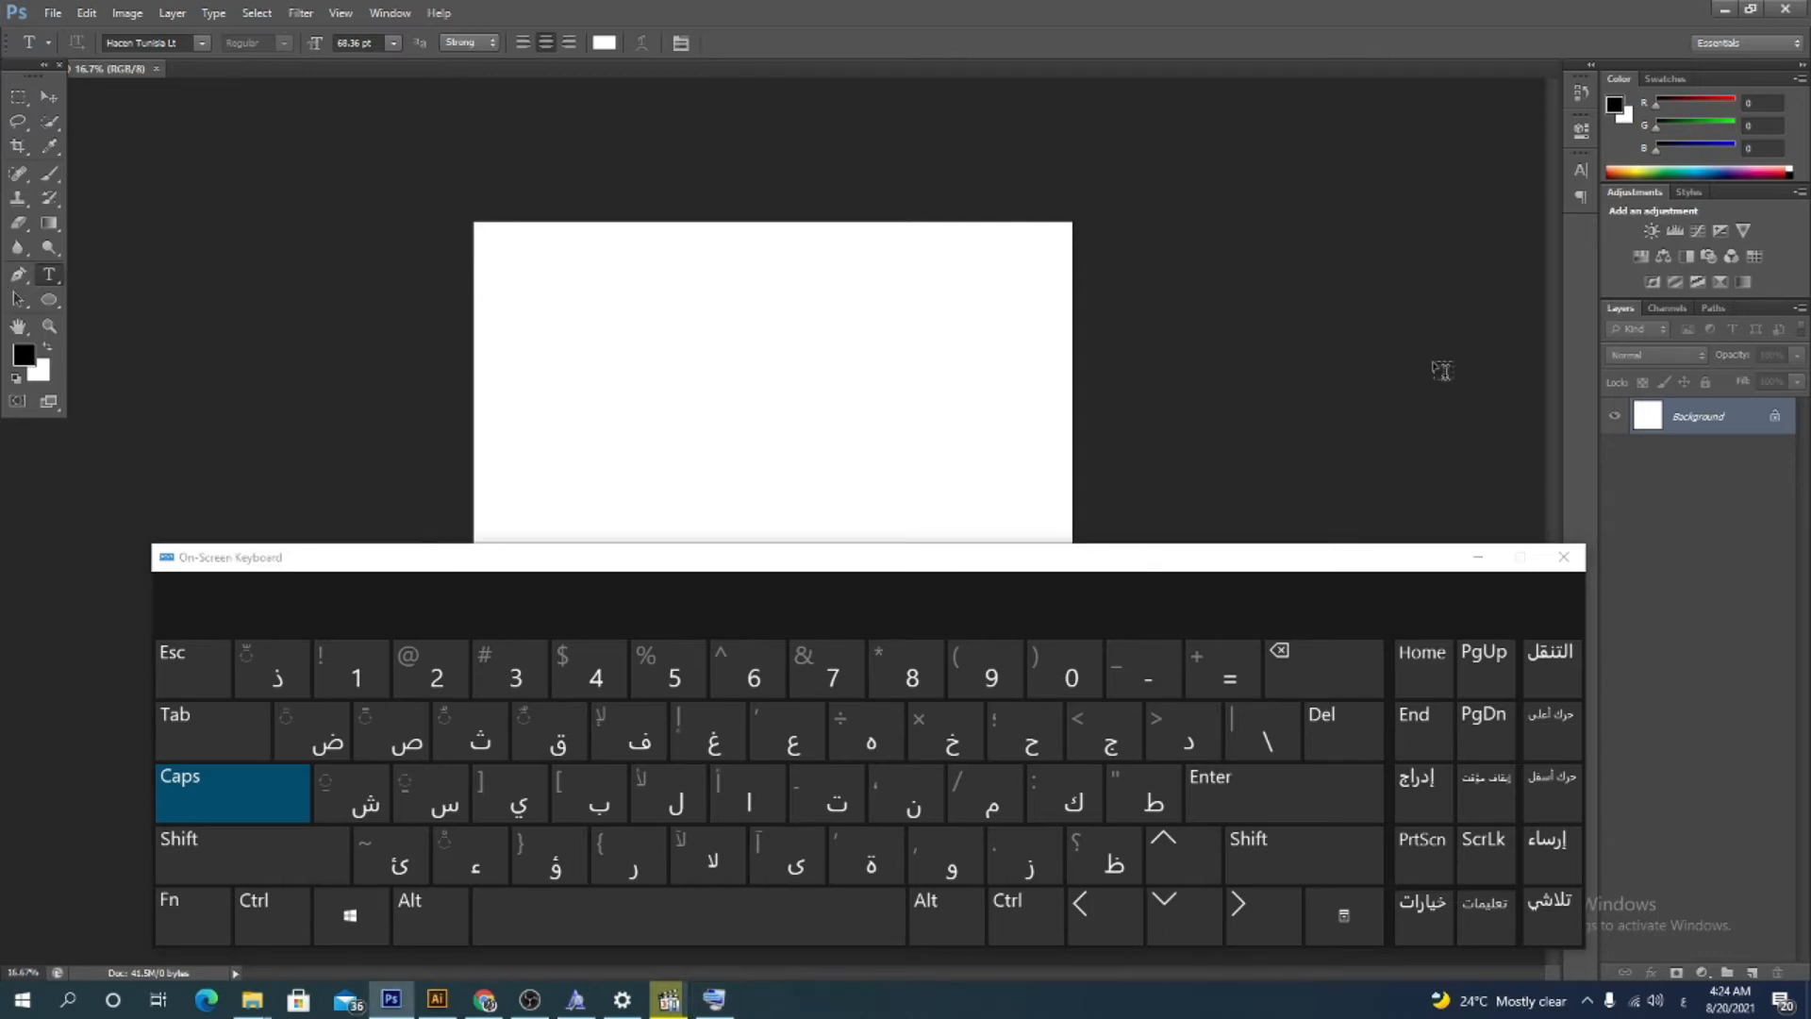
click(921, 404)
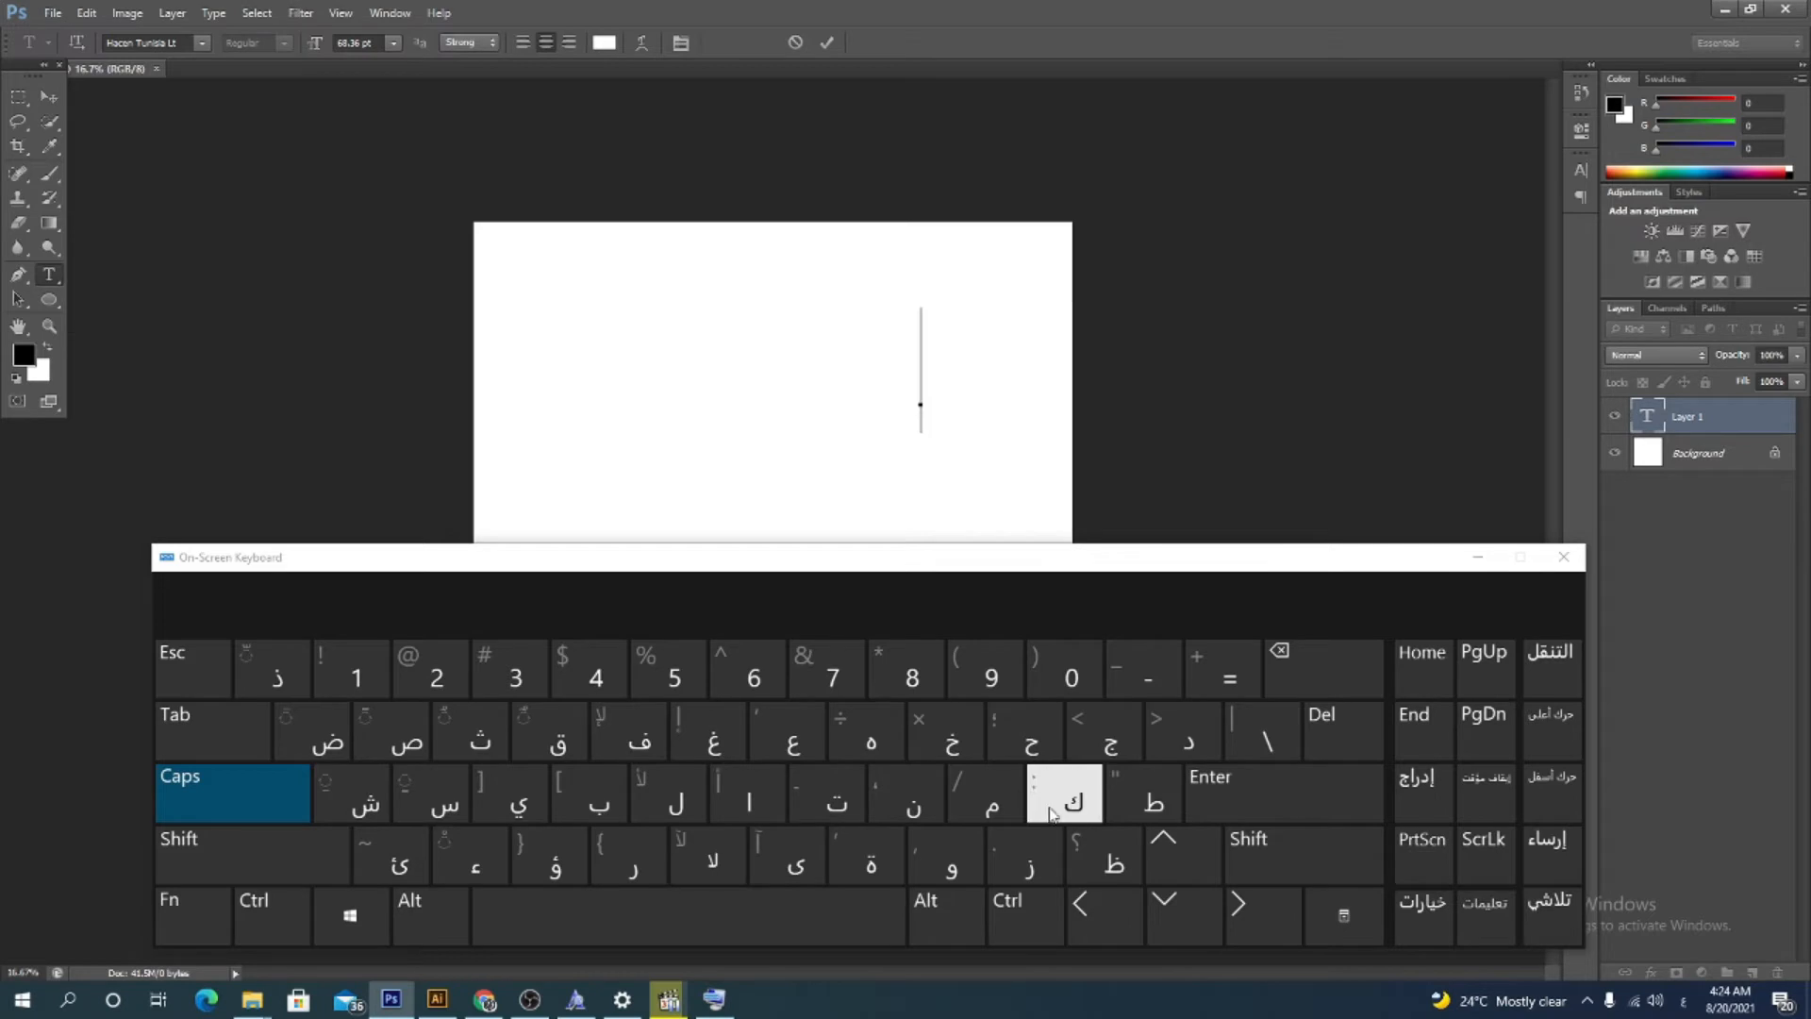
click(639, 741)
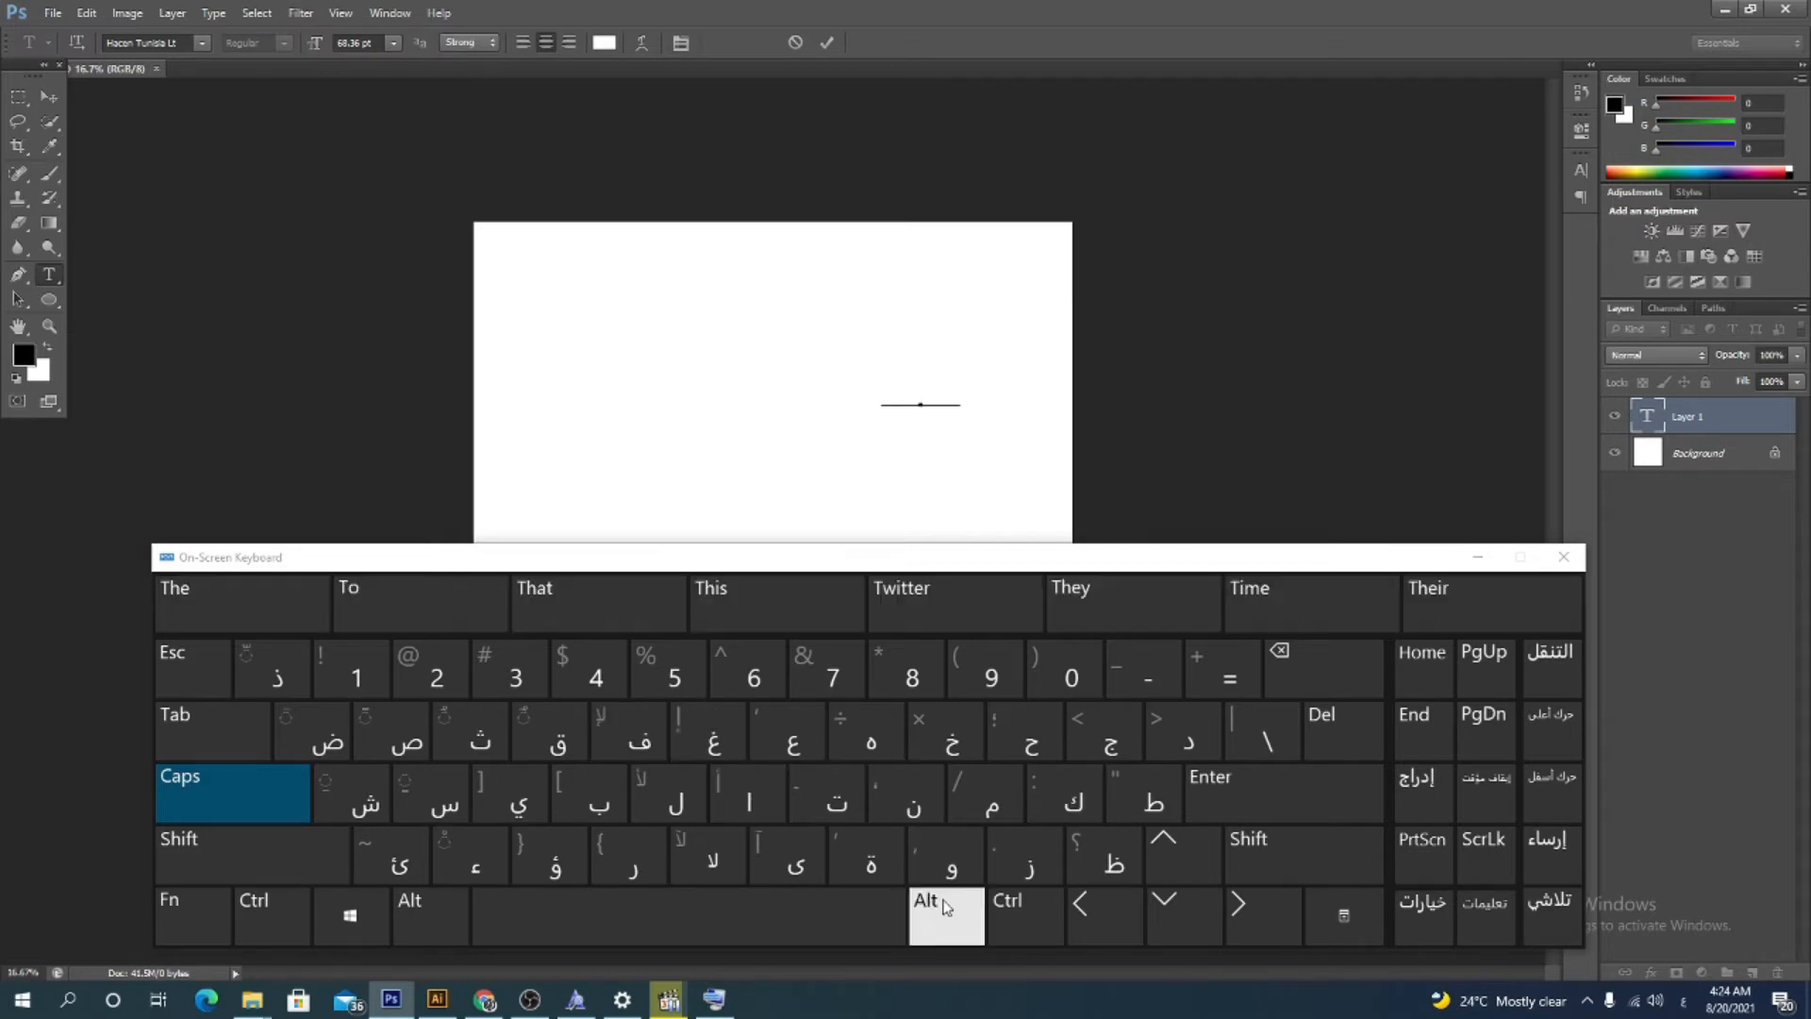
click(1047, 809)
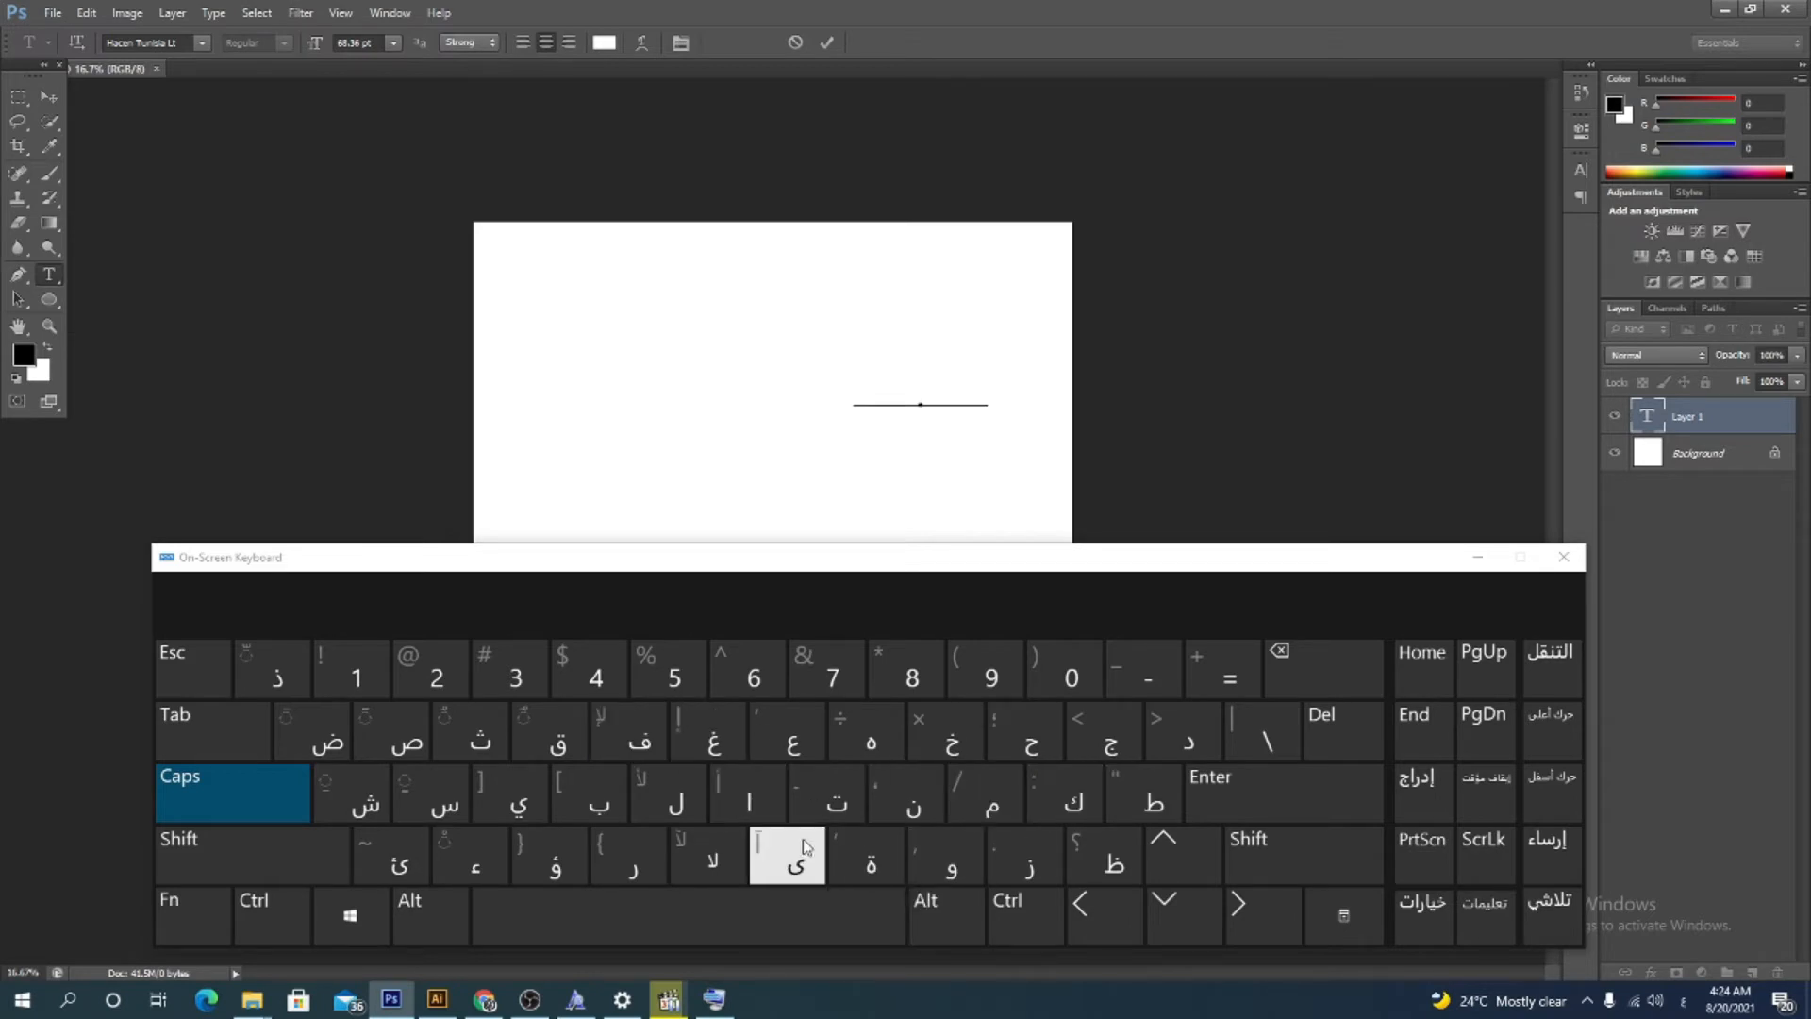
click(632, 858)
click(949, 858)
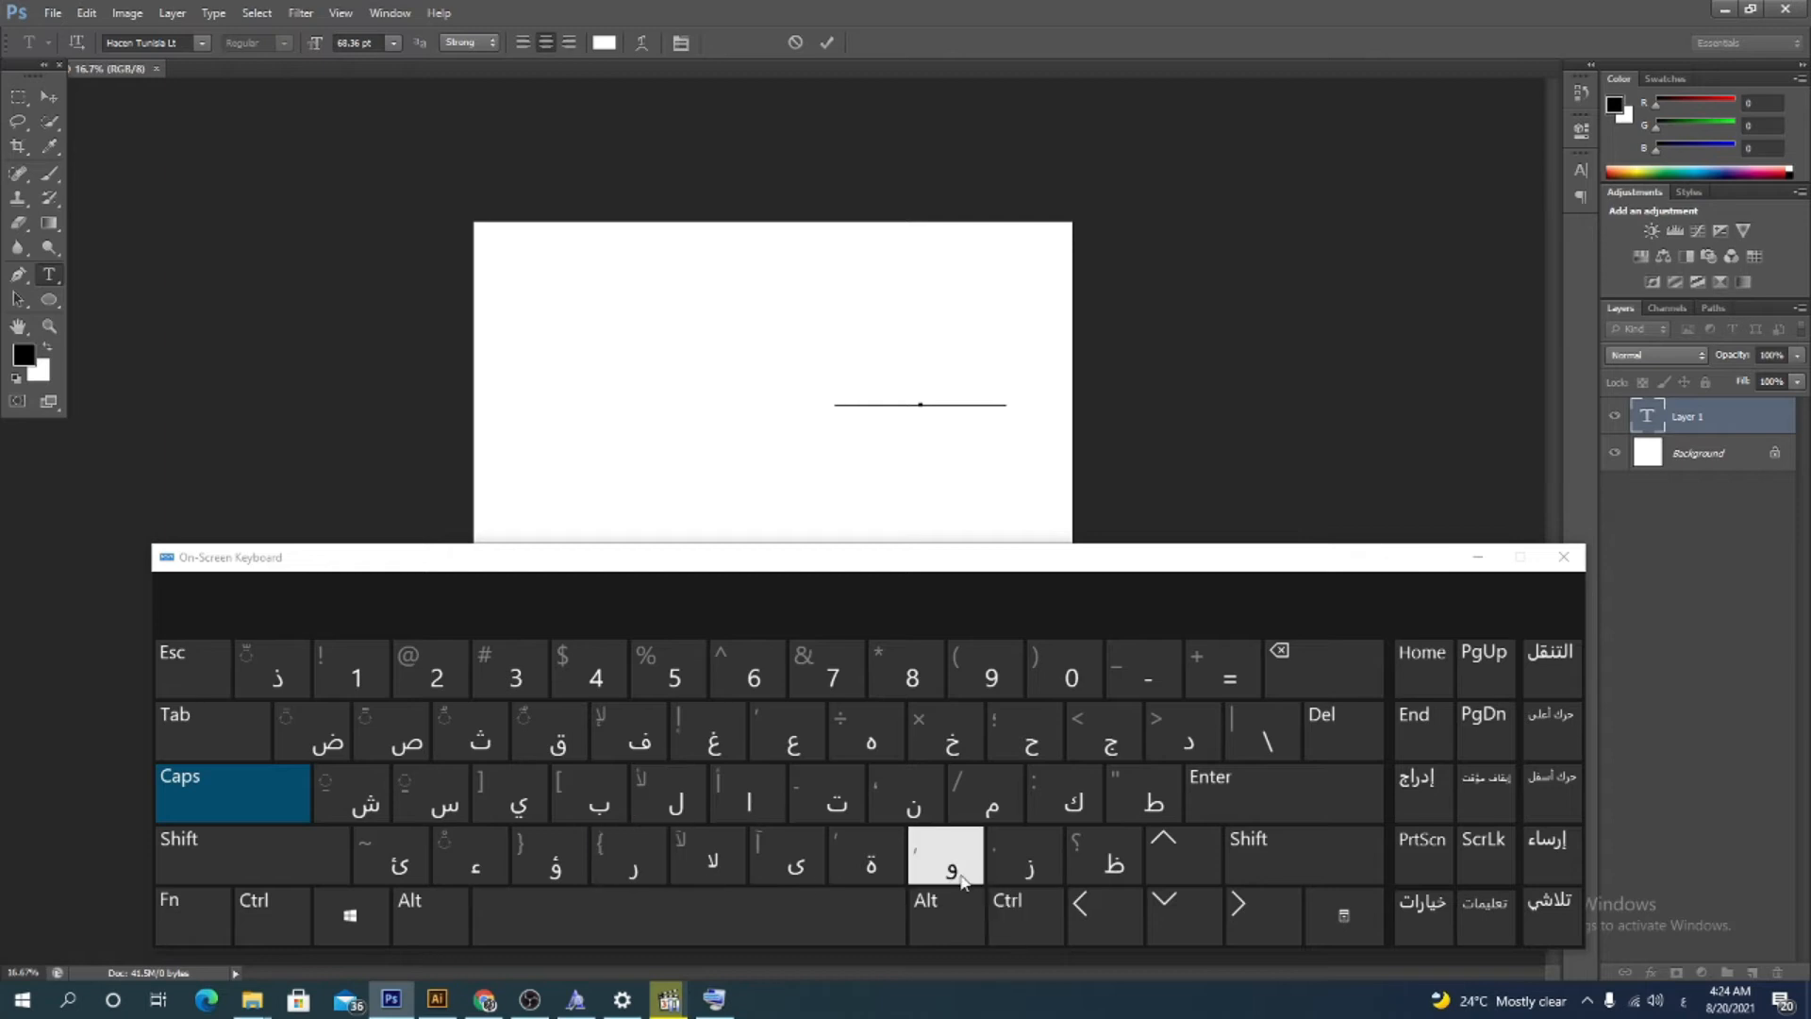
click(1477, 557)
Apply a black Color Overlay layer style to the new text layer
click(49, 96)
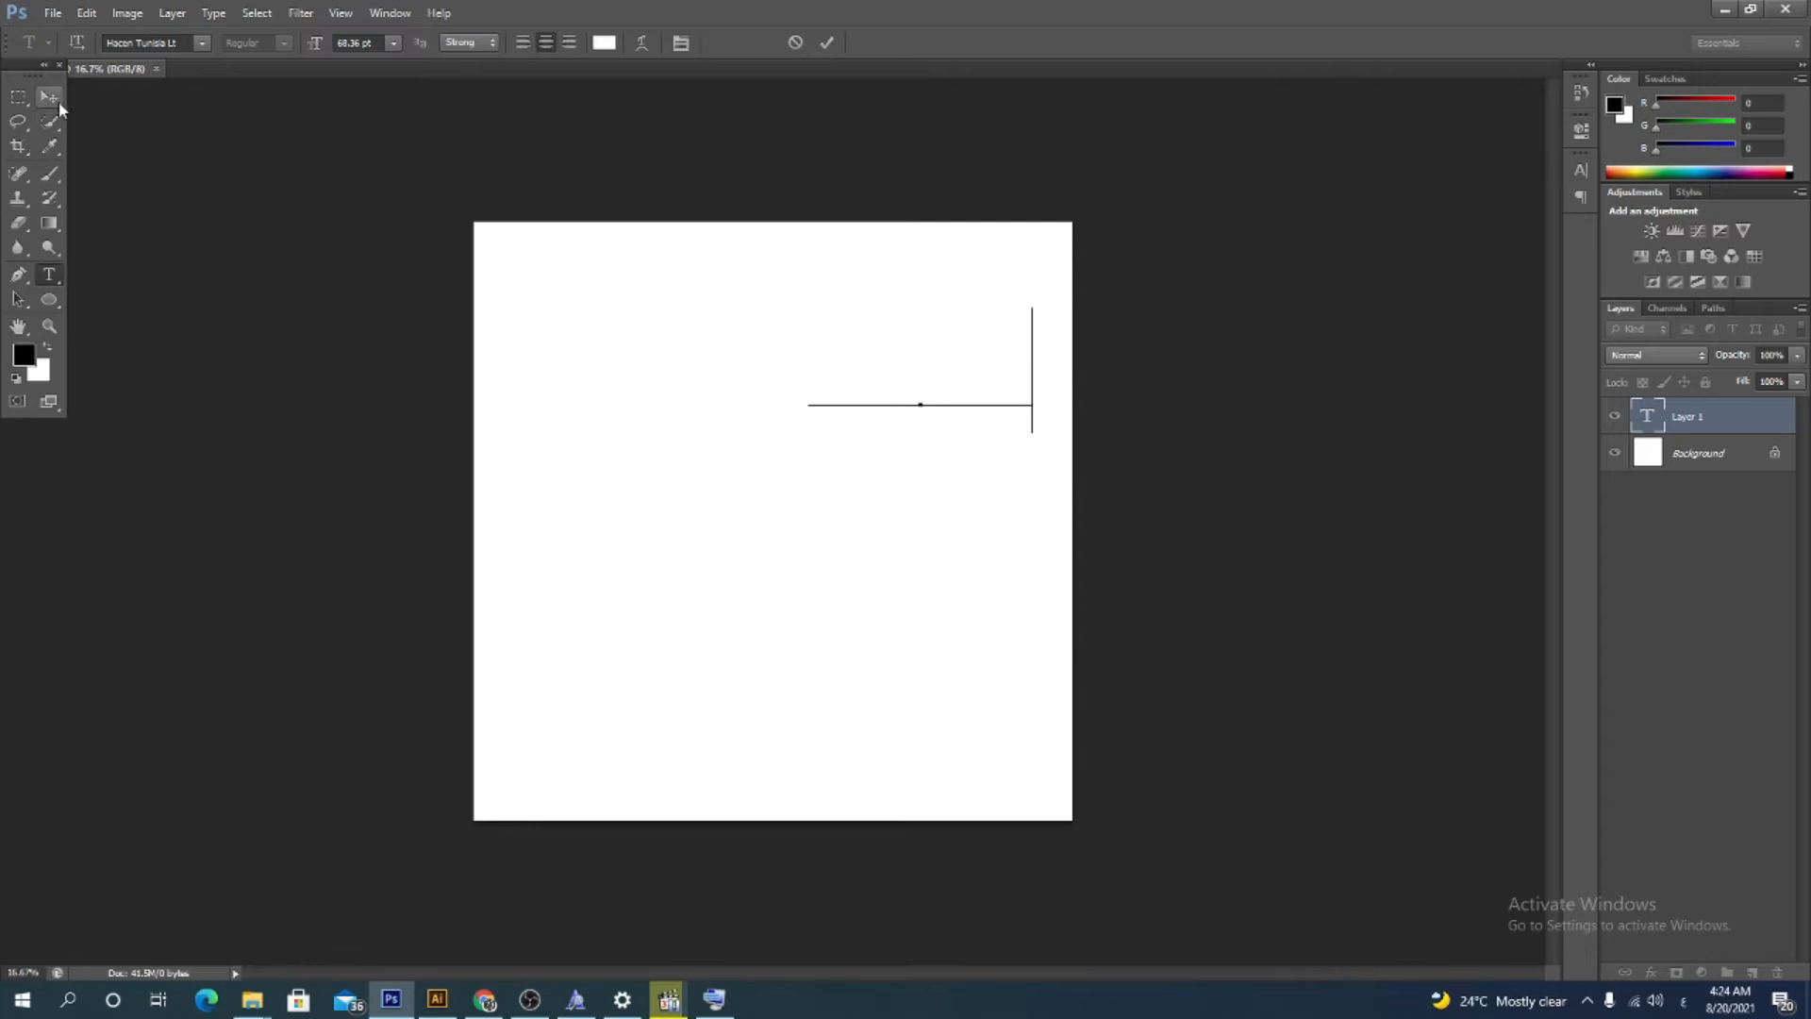
right_click(1731, 415)
click(1564, 301)
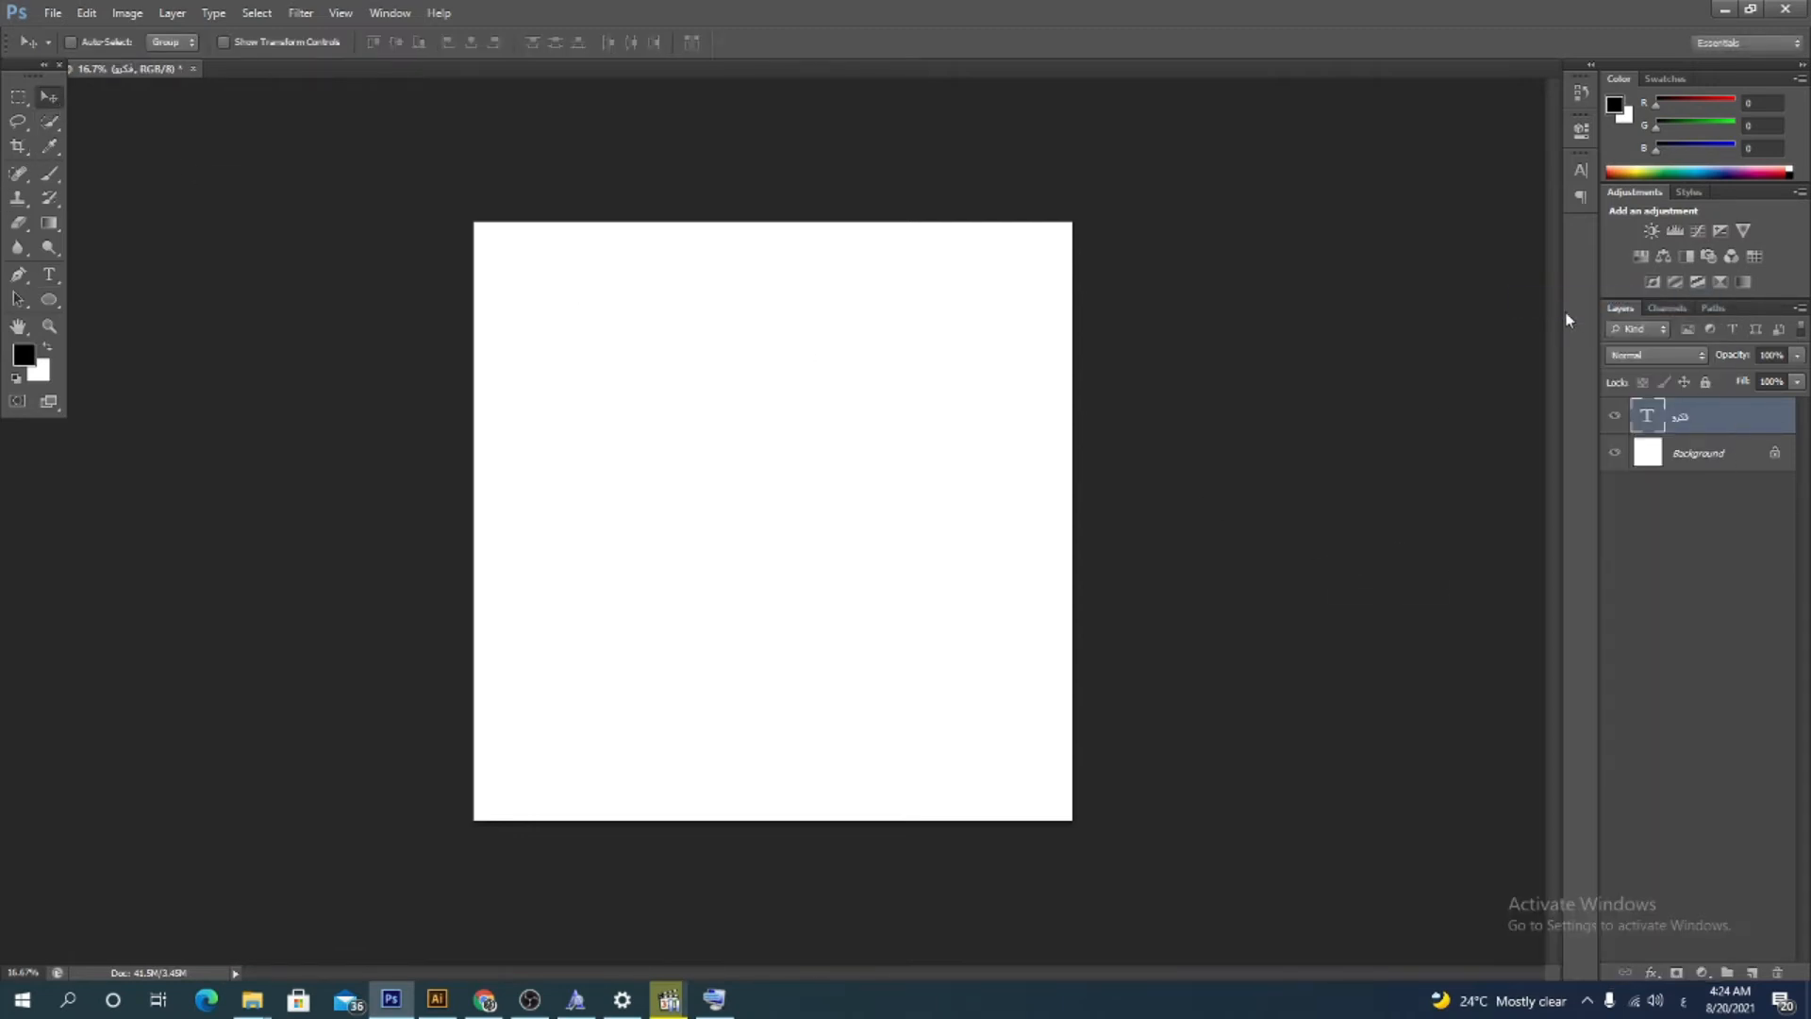
click(1190, 581)
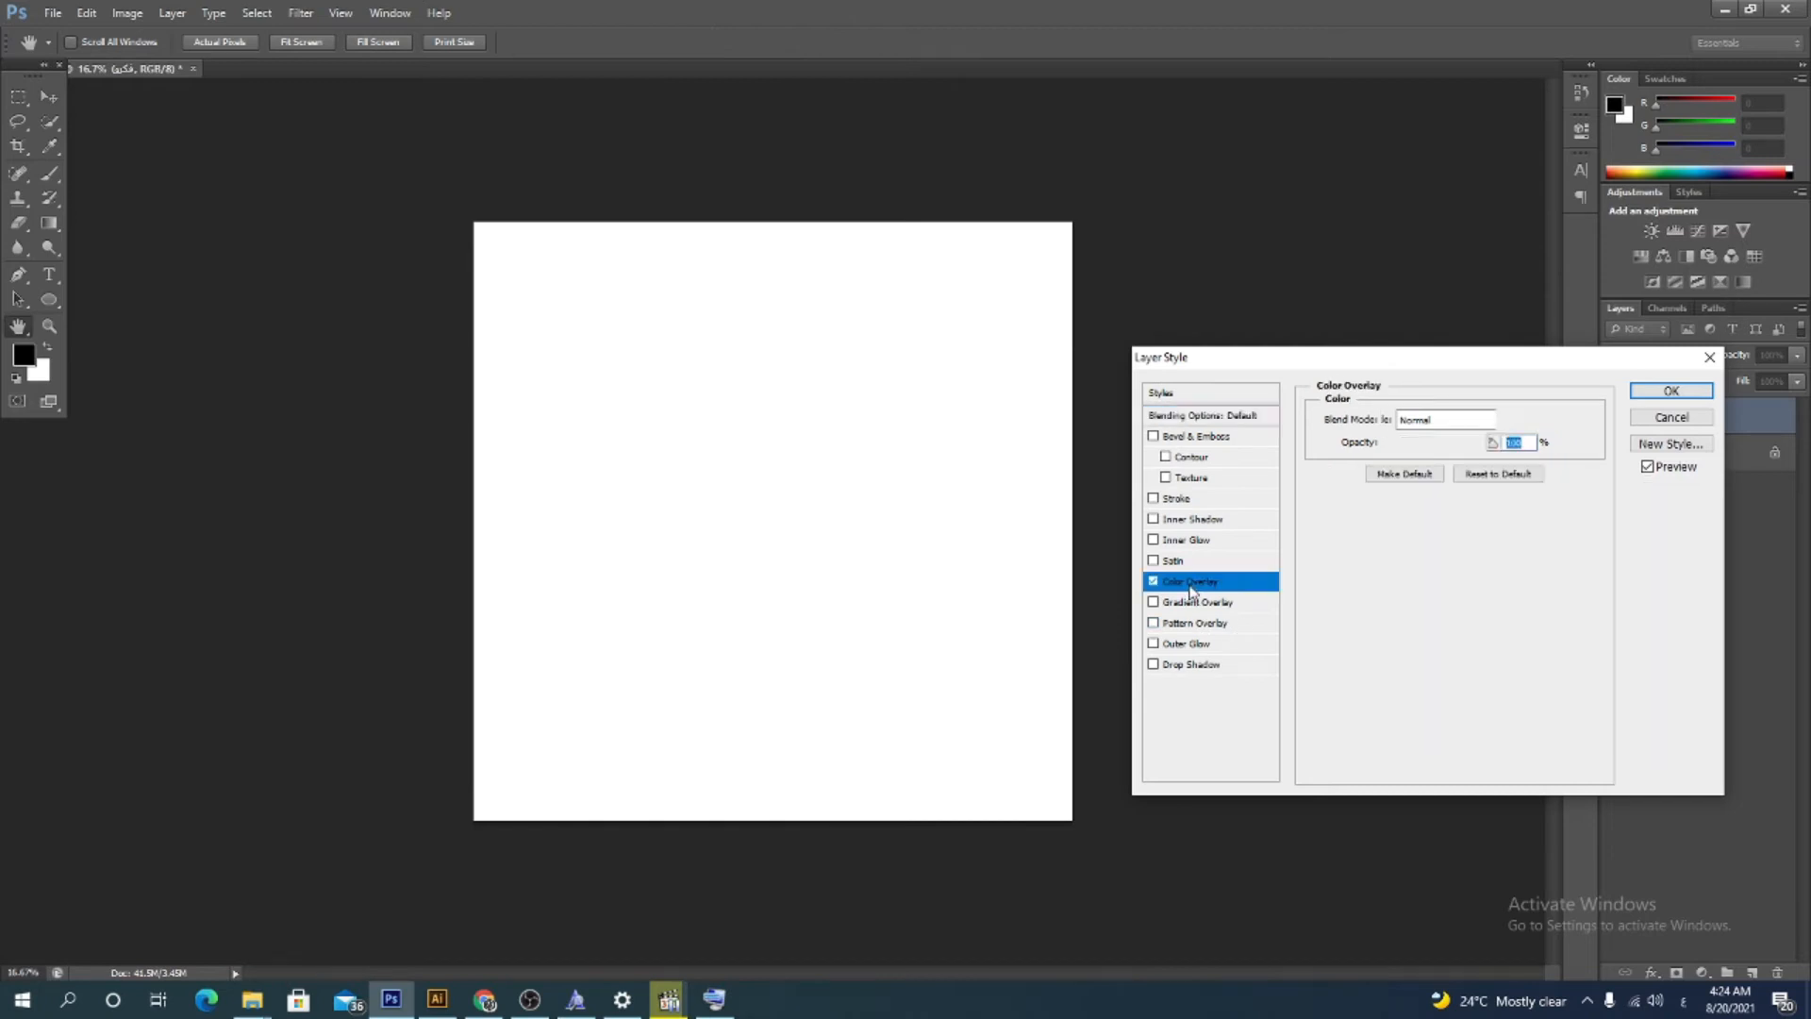
click(1509, 425)
click(1021, 612)
click(1440, 387)
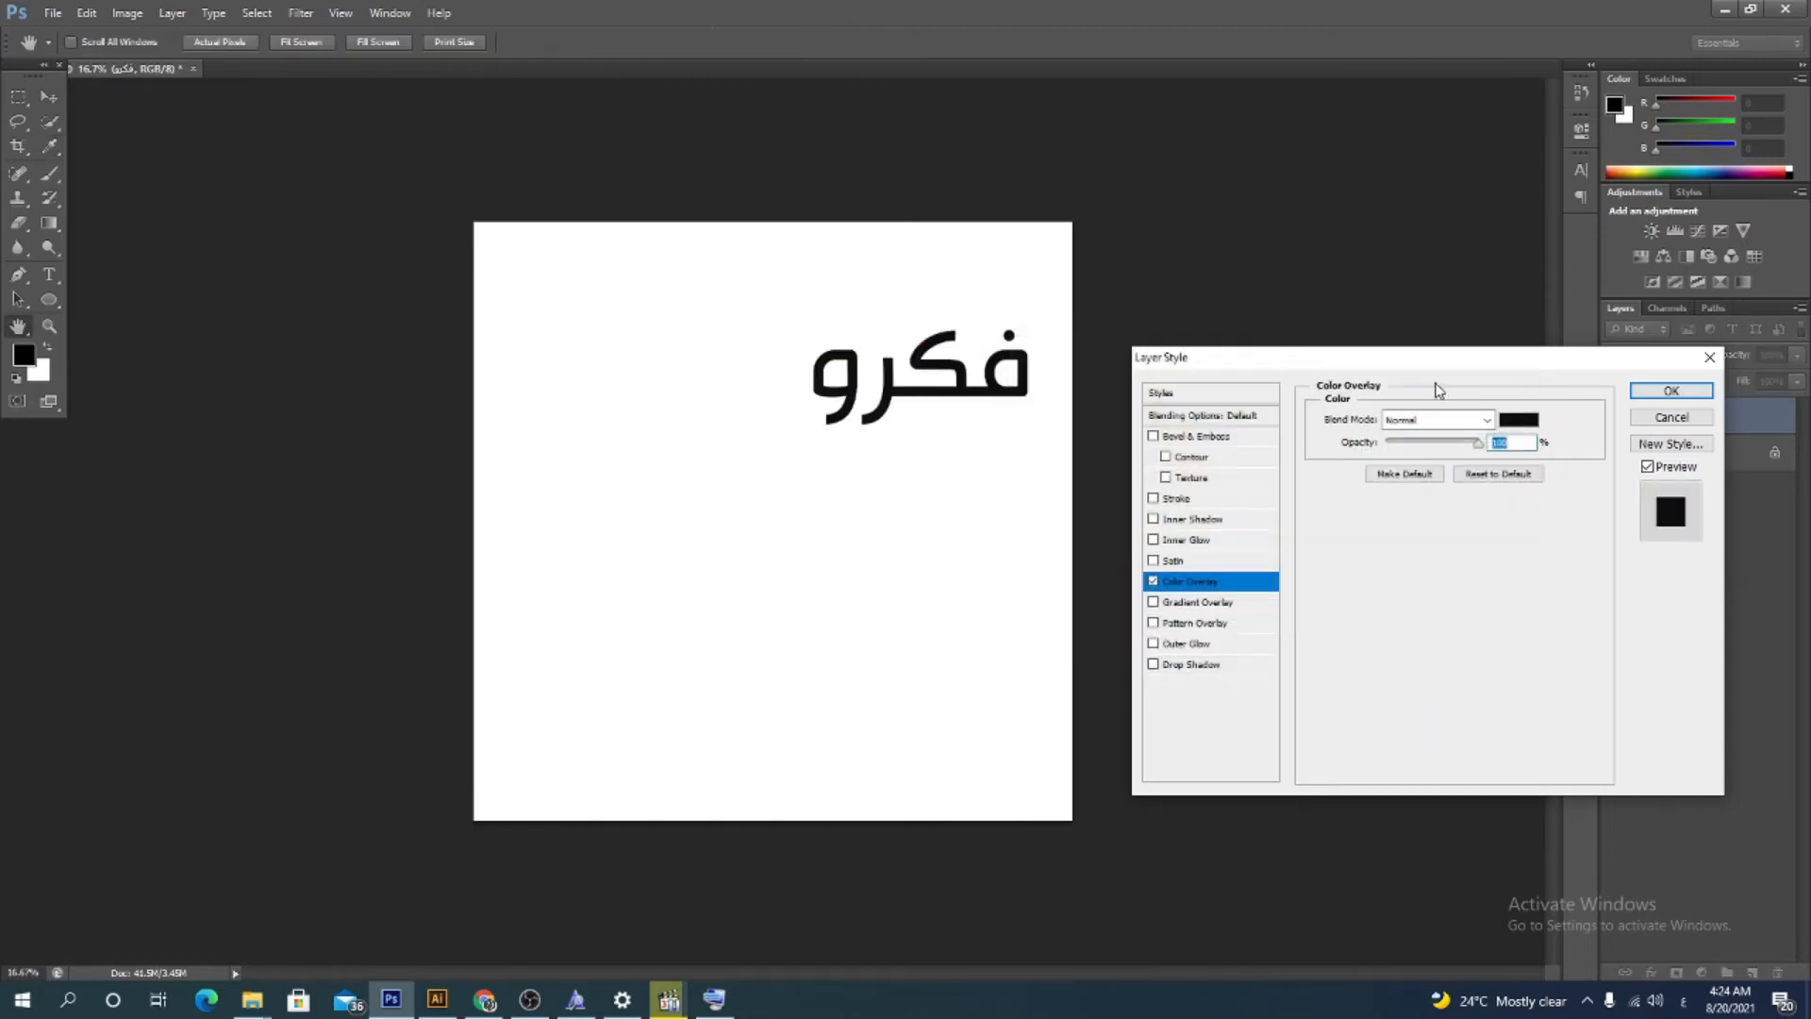
click(1670, 390)
Move the text toward the canvas centre, scale it up to about 196% with Free Transform, and nudge it right
key(v)
drag(985, 380, 858, 514)
key(ctrl+t)
drag(913, 573, 755, 556)
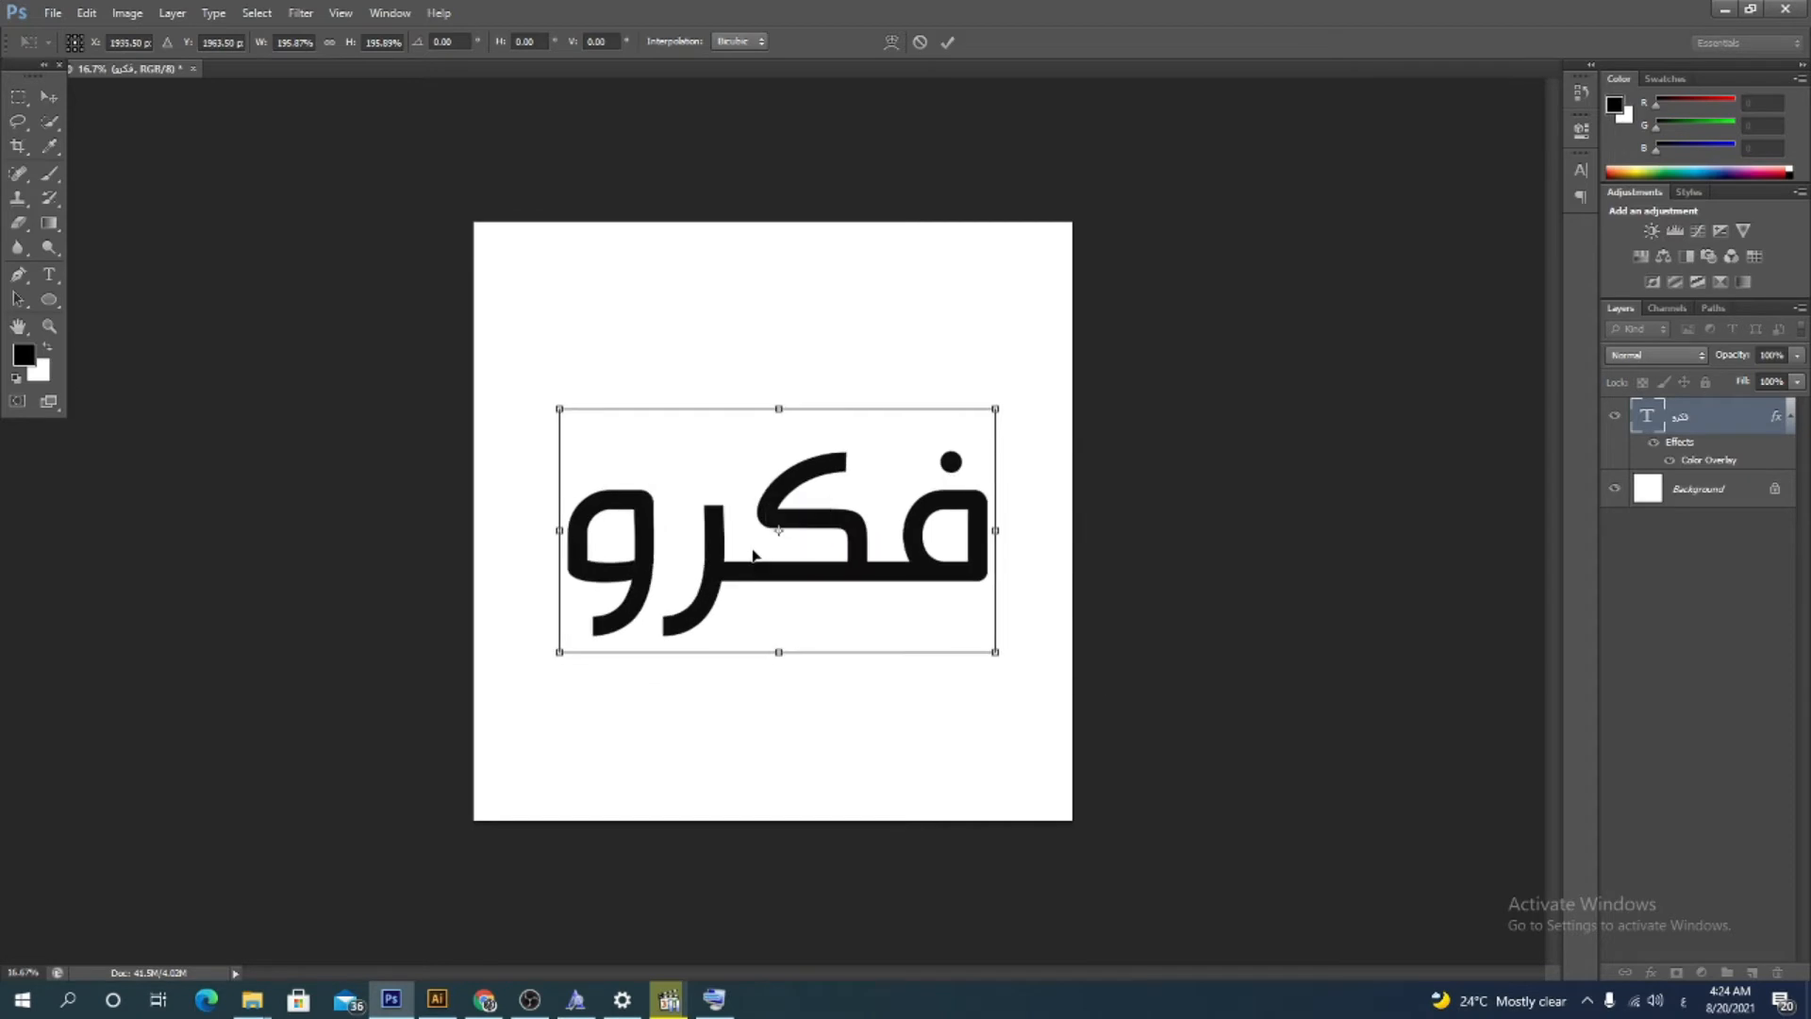
key(Return)
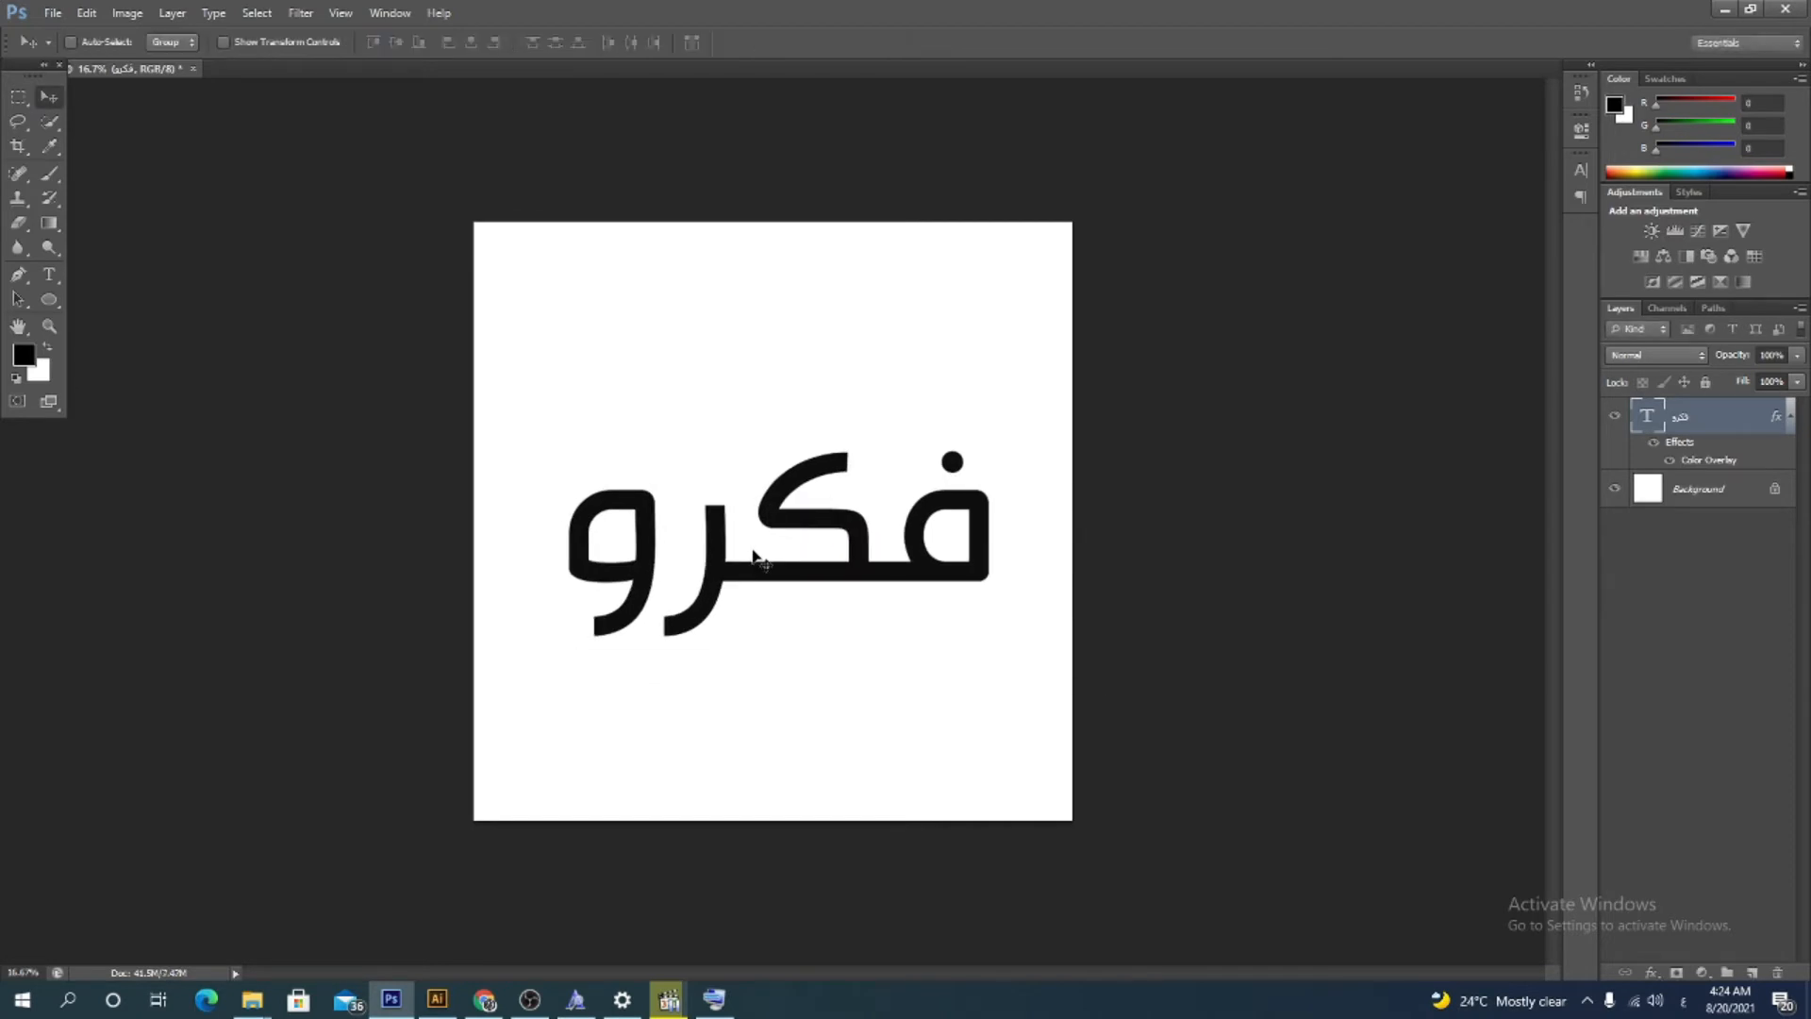
key(Right)
key(Right)
key(Right)
key(Right)
key(Right)
key(Right)
key(Right)
key(Right)
key(Right)
key(Right)
key(Right)
key(Right)
key(Right)
key(Right)
key(Right)
key(Right)
key(Right)
key(Right)
key(Right)
key(Right)
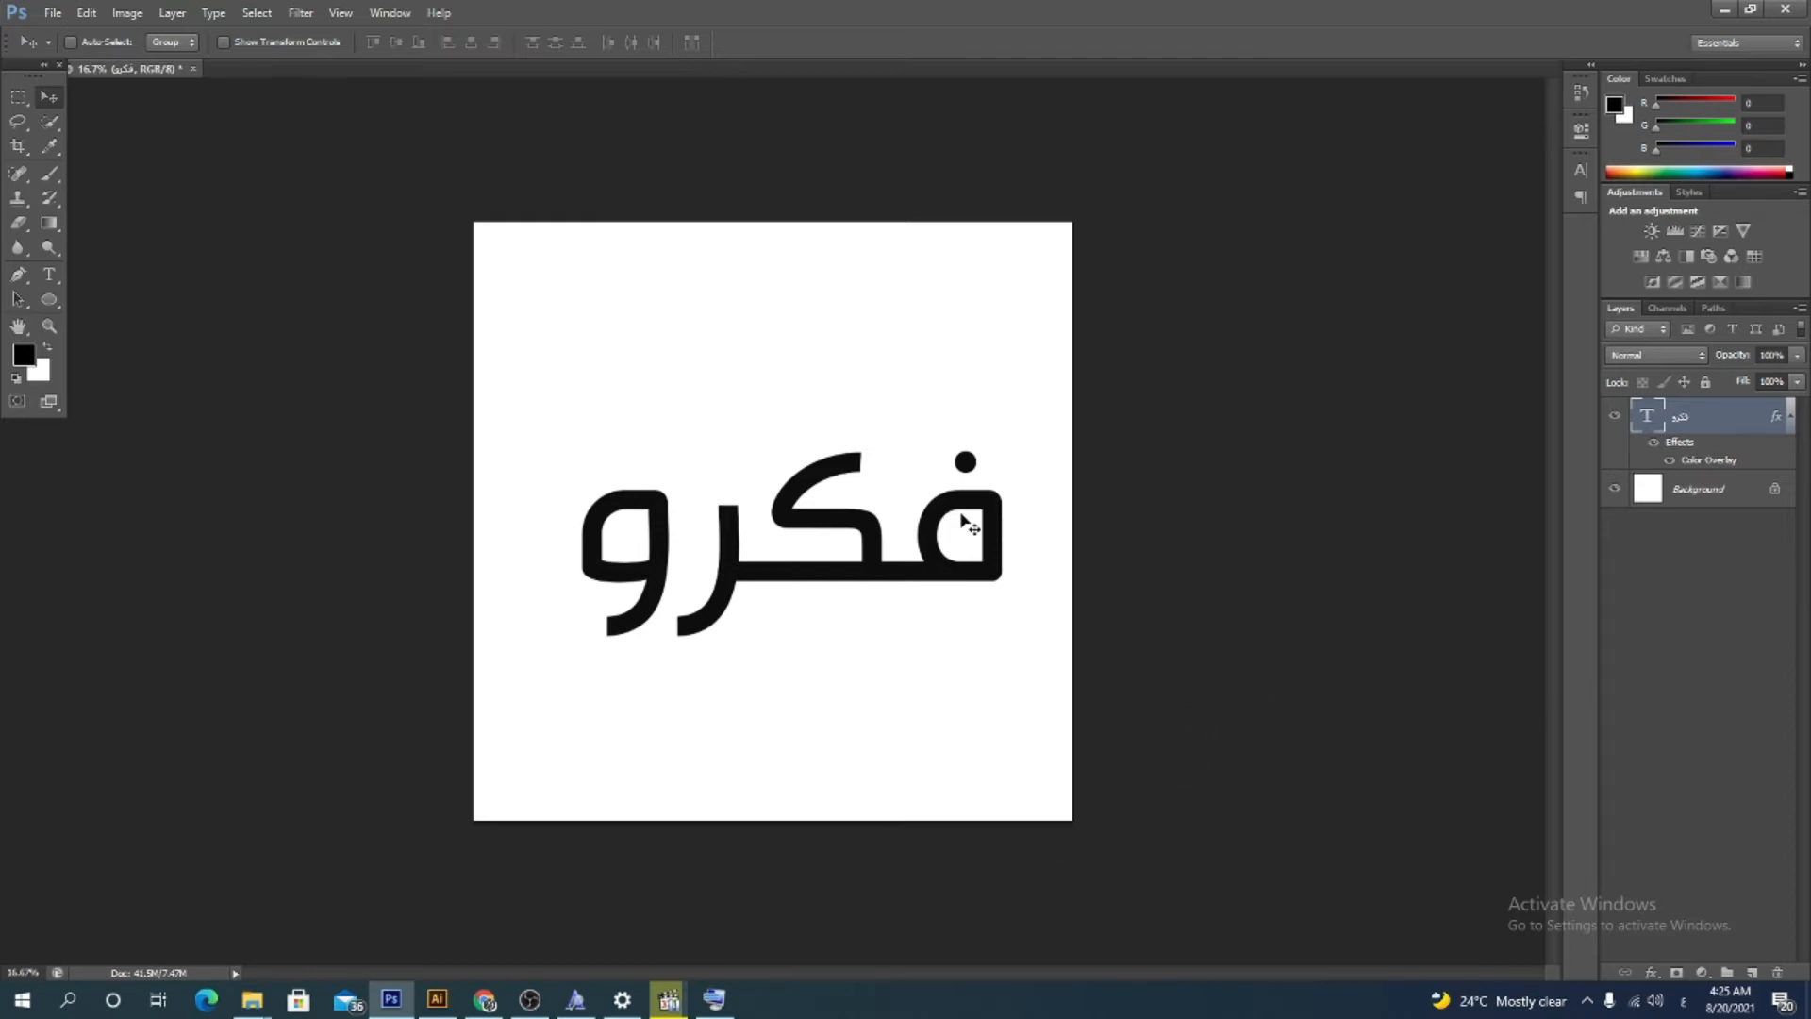
Select the word and step down through the font list to try other Arabic fonts such as MCS Madinah
click(49, 274)
drag(1010, 525, 279, 283)
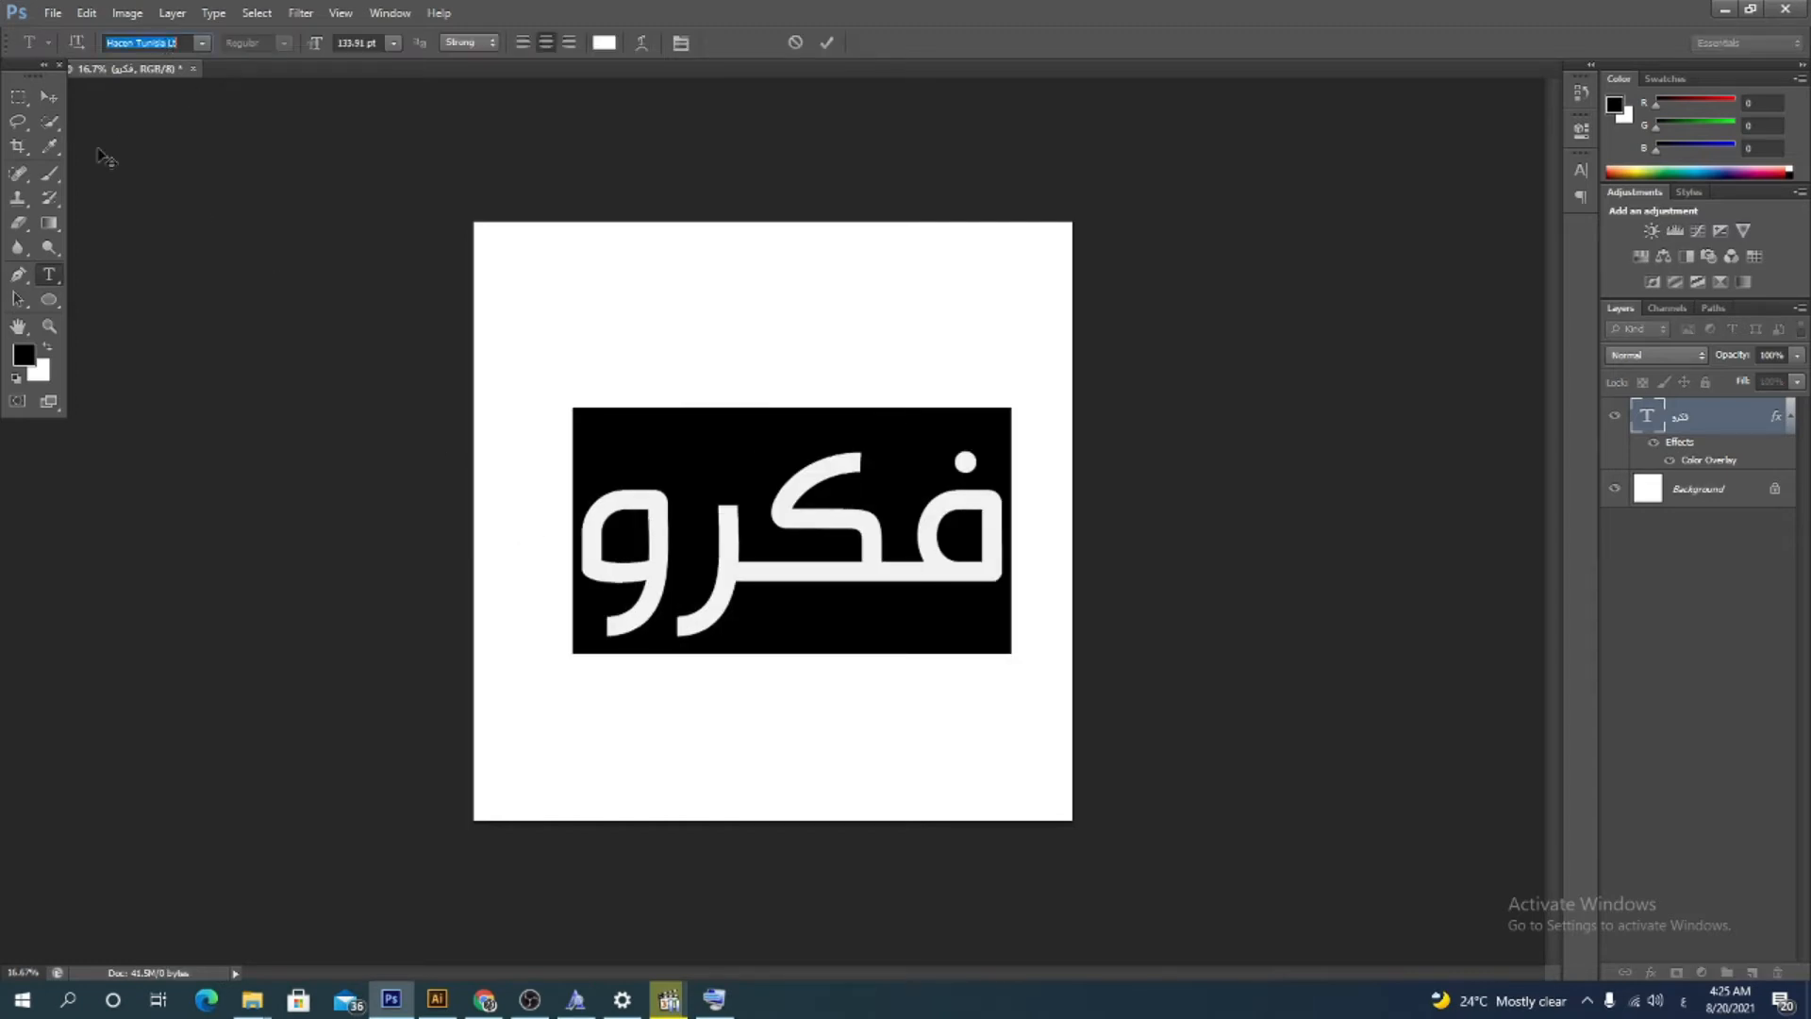
key(Down)
key(Down)
key(Down)
key(Down)
key(Down)
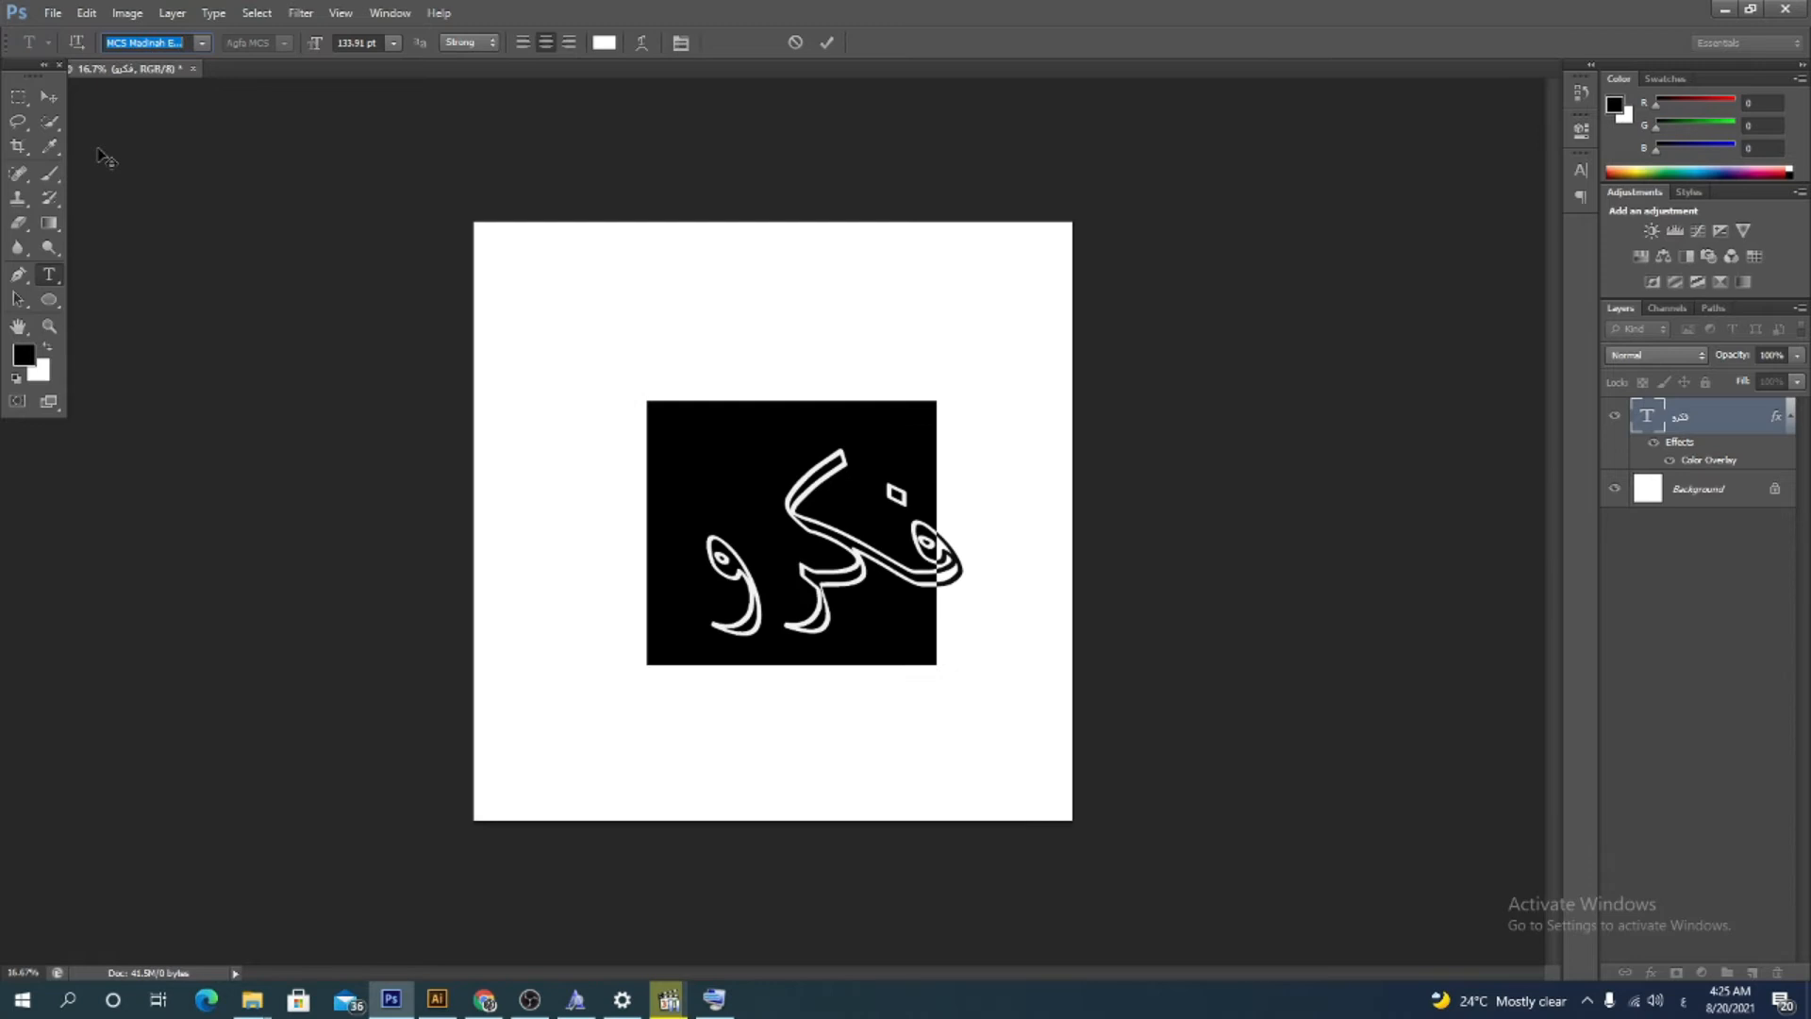
key(Down)
key(Down)
Minimize Photoshop and open the Font Arab Jawi folder inside FONT JAWI 150 > Arabic-Fonts on the desktop, browsing its fonts
click(1725, 11)
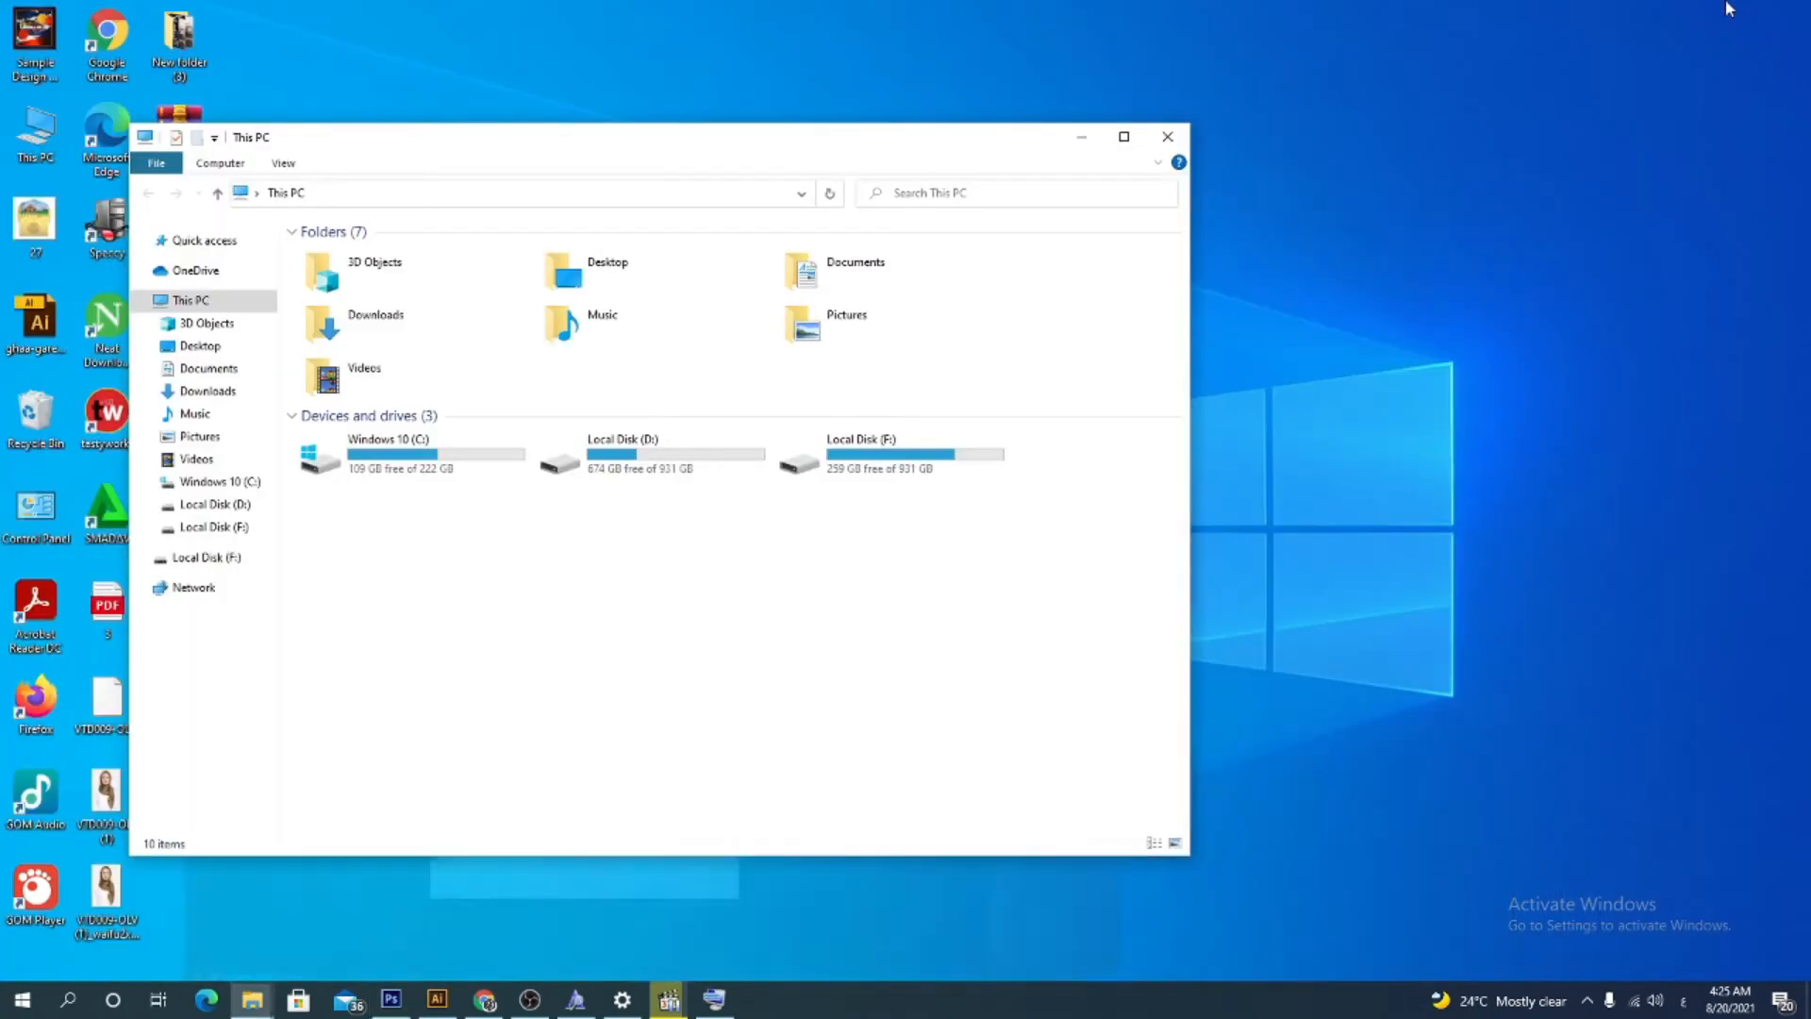
click(1080, 134)
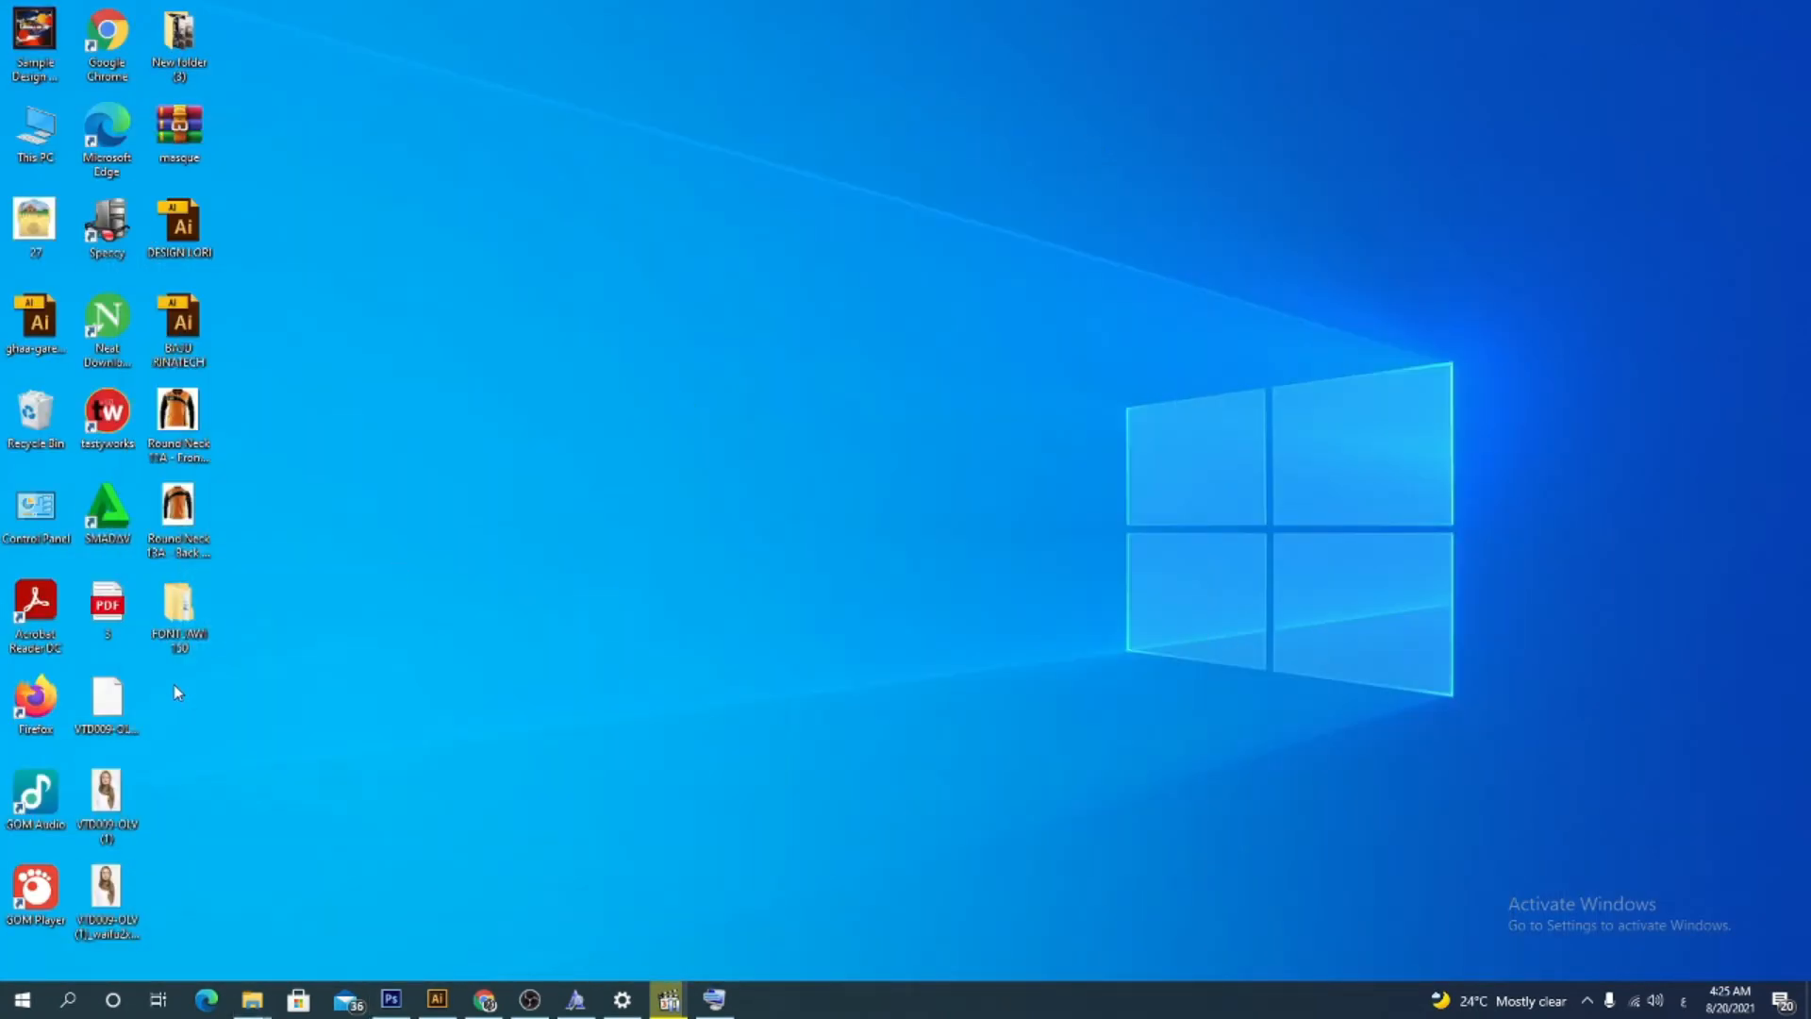
double_click(179, 625)
double_click(438, 281)
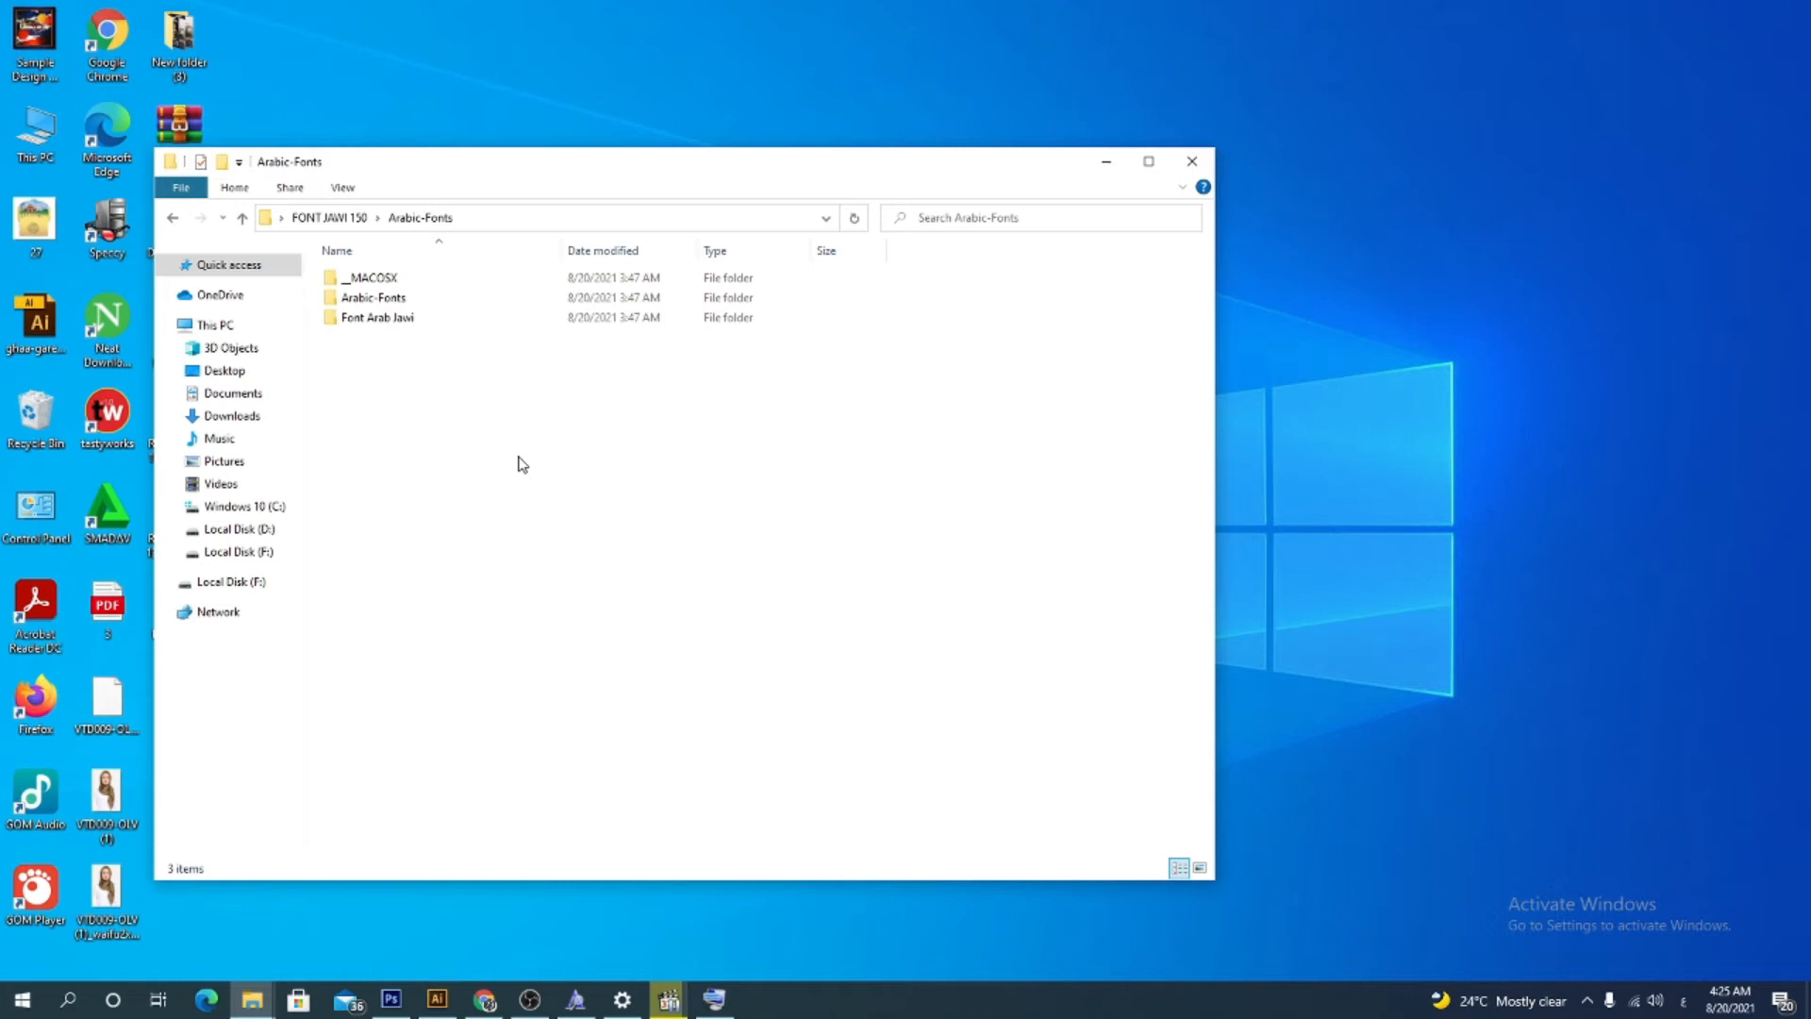
double_click(424, 321)
double_click(409, 281)
scroll(377, 547, down, 20)
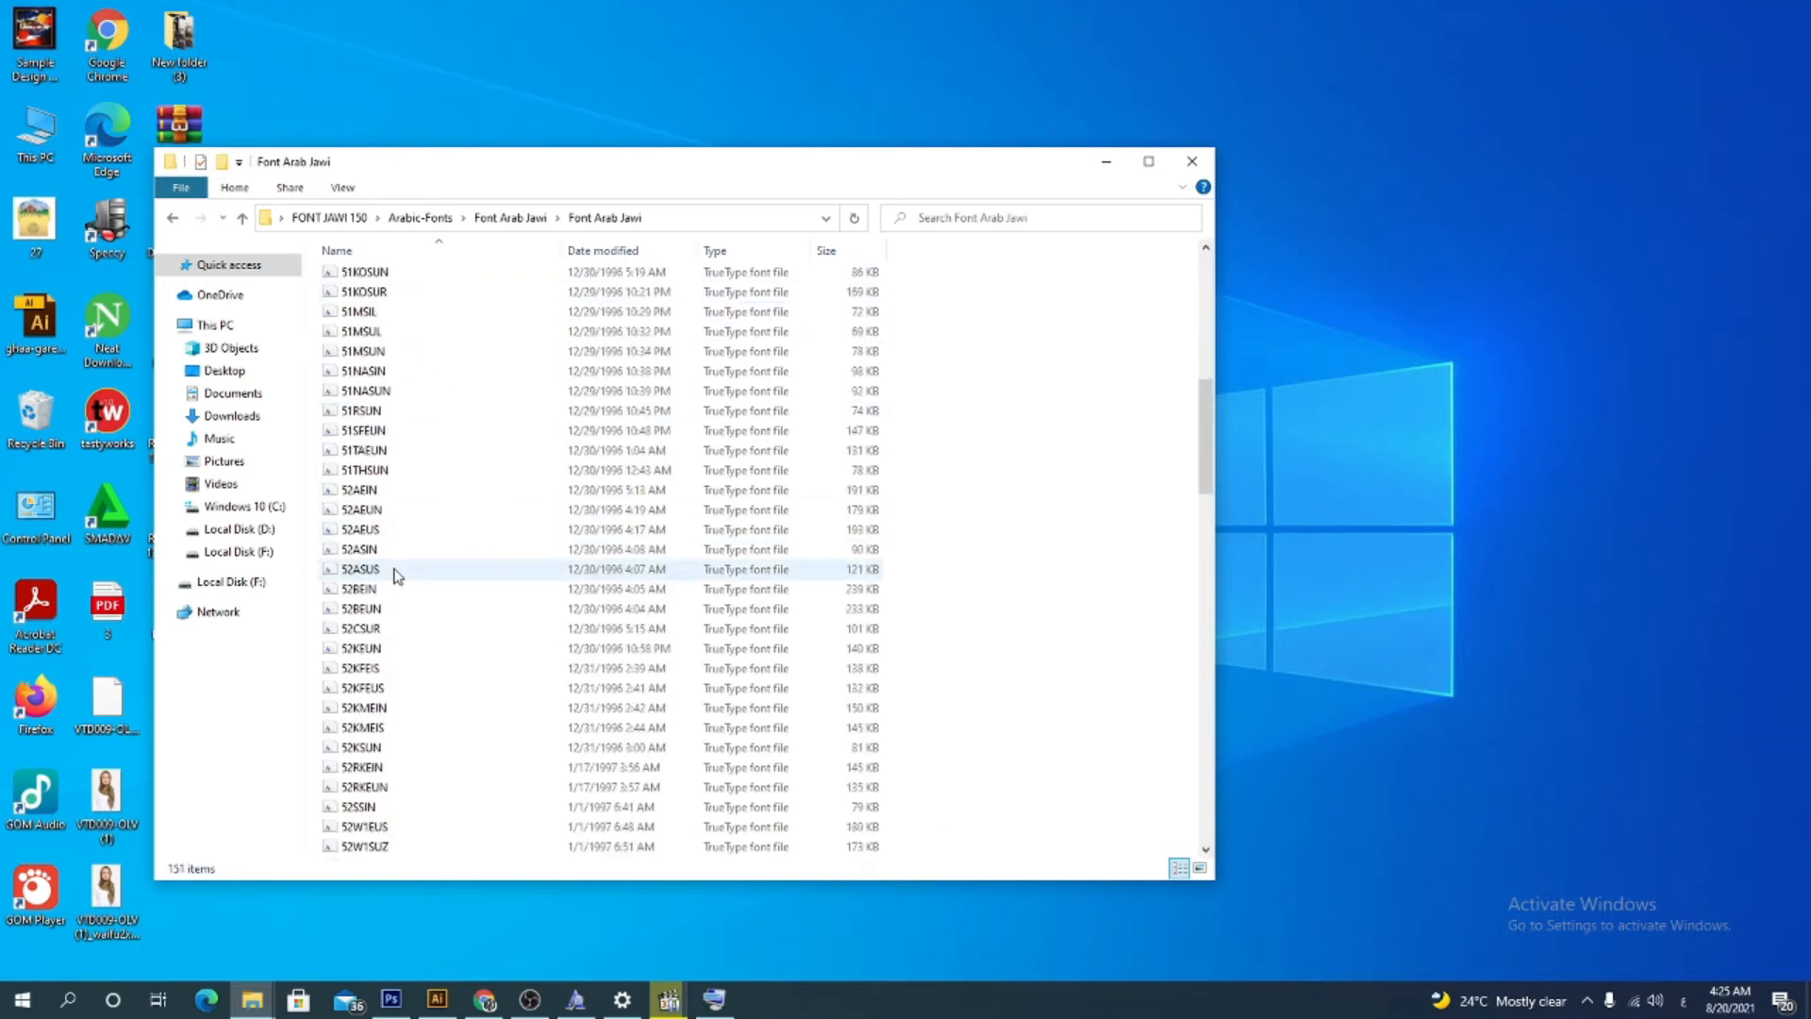
scroll(401, 583, up, 7)
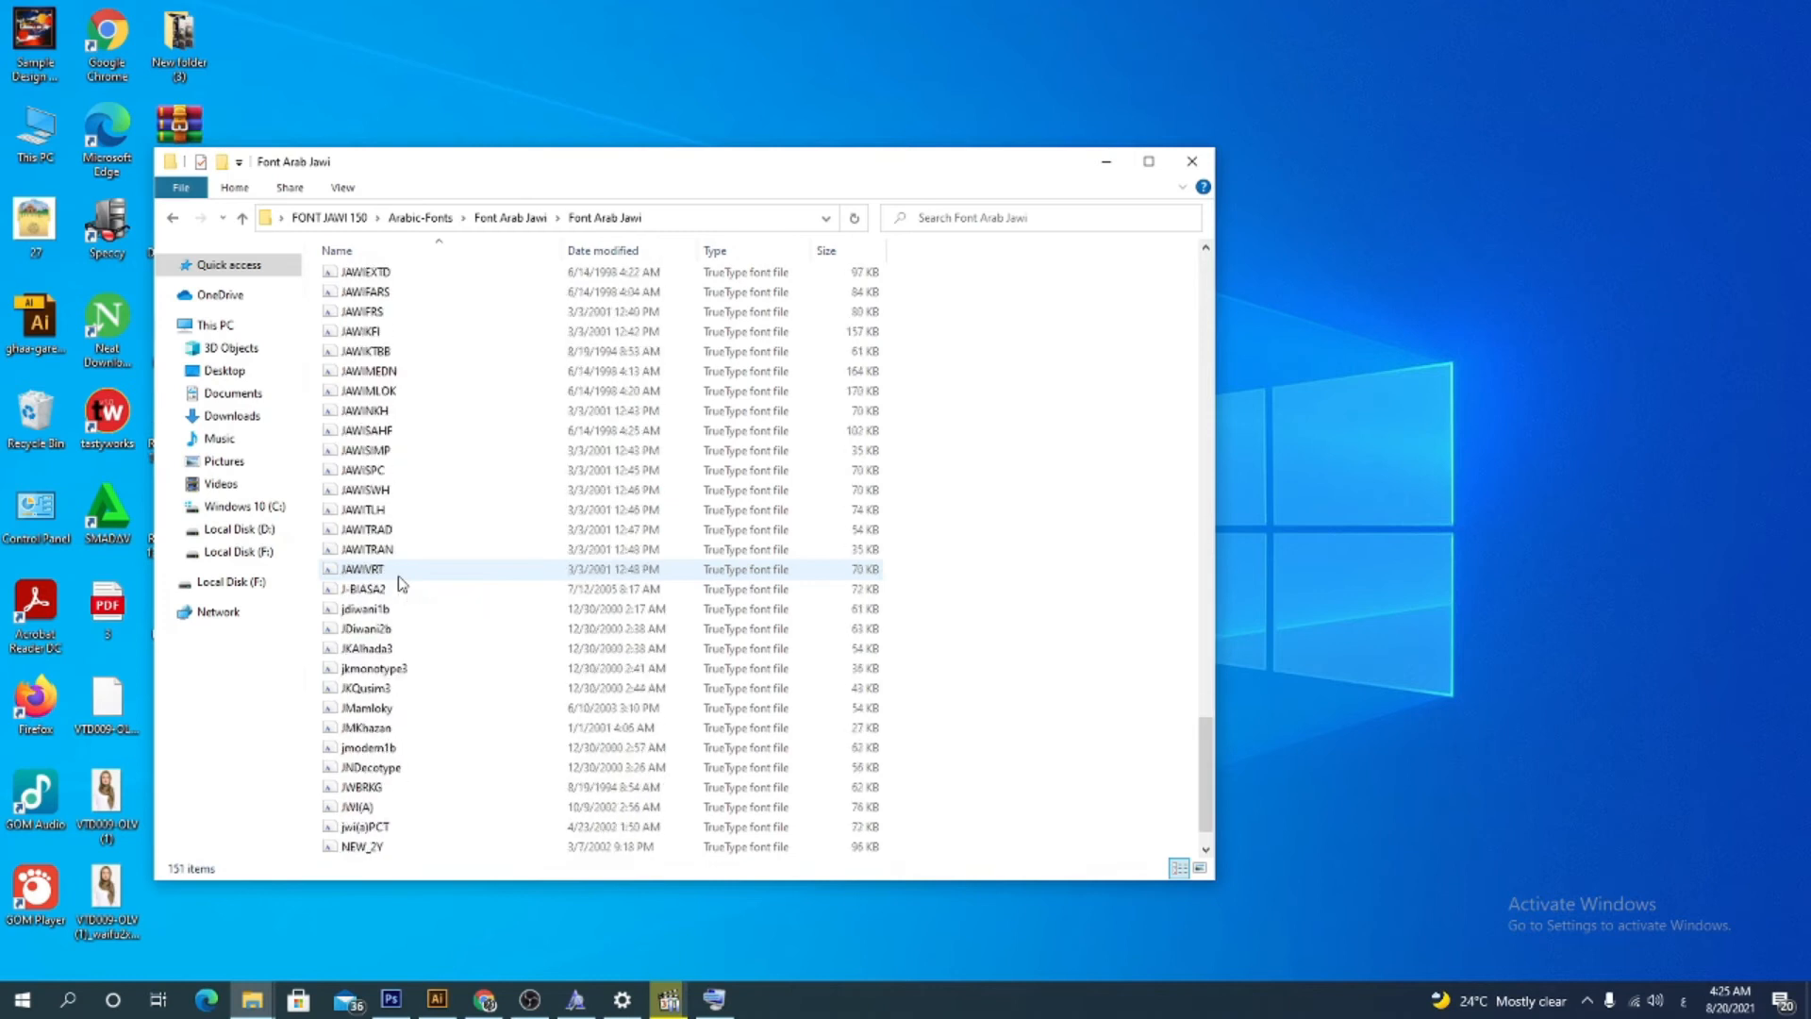
Minimize the font folder, open Chrome's new tab, and switch the keyboard input language to English (United States)
click(1106, 161)
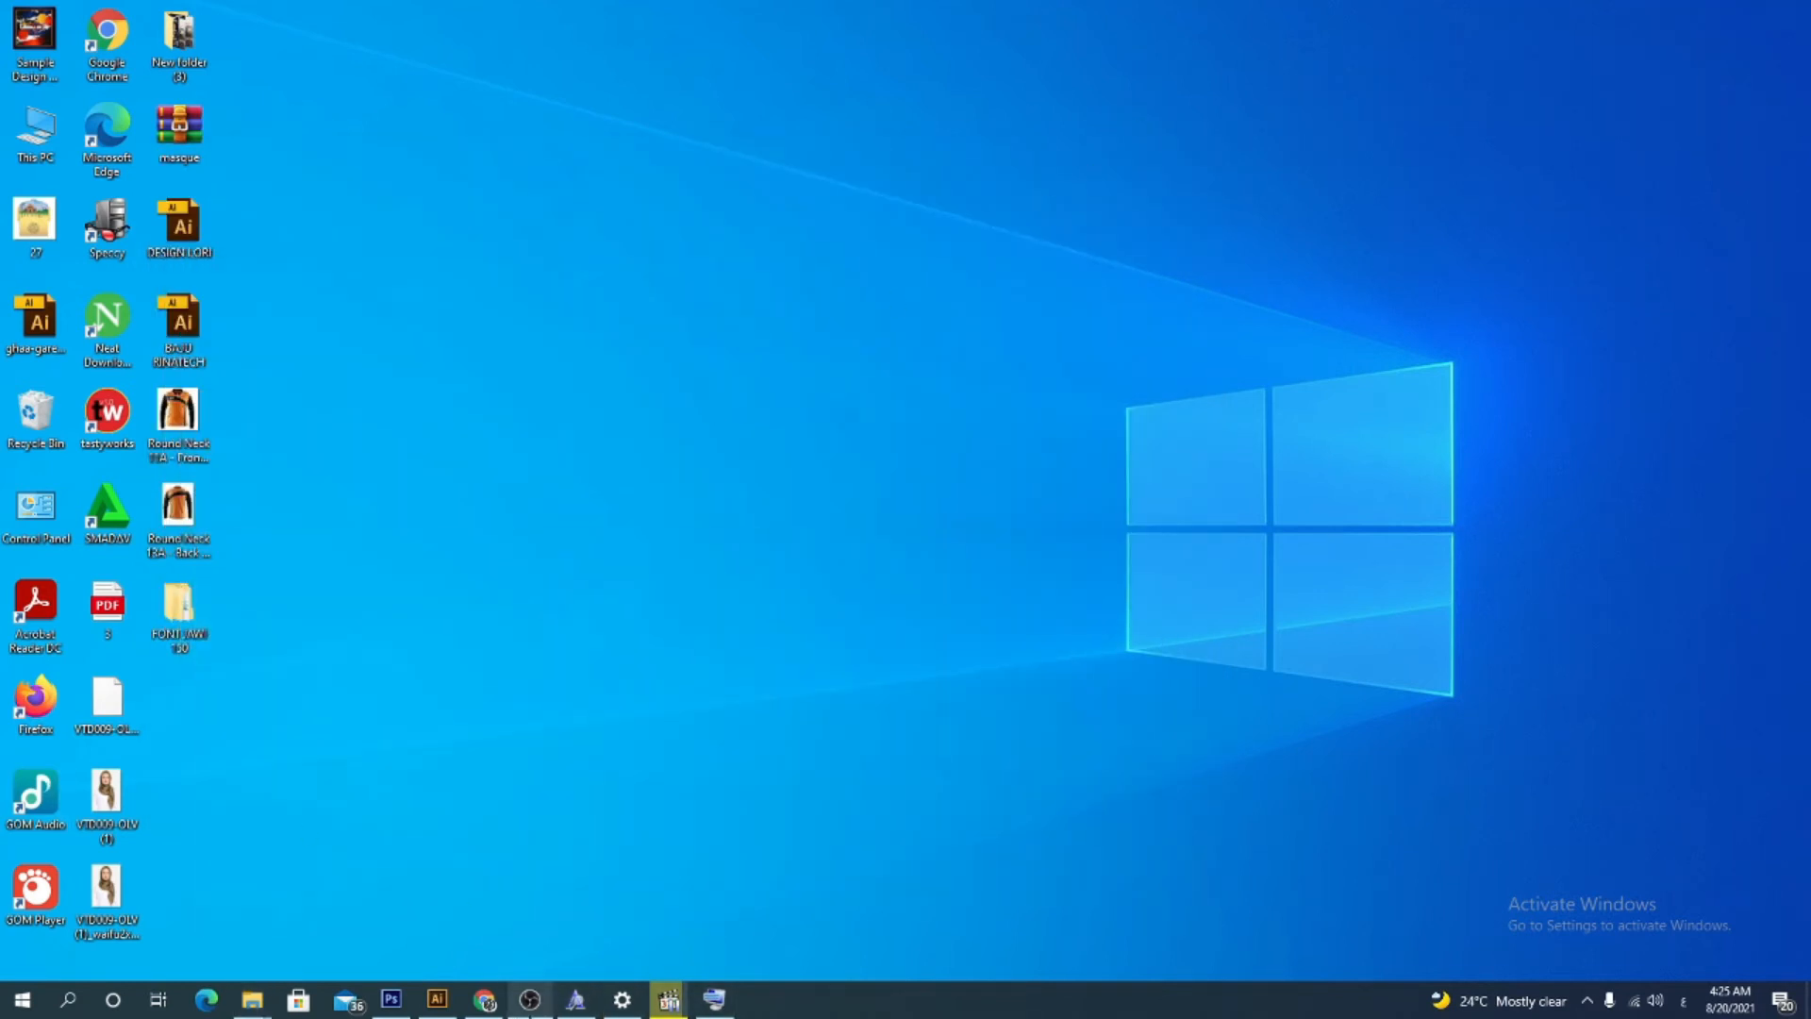
click(486, 1003)
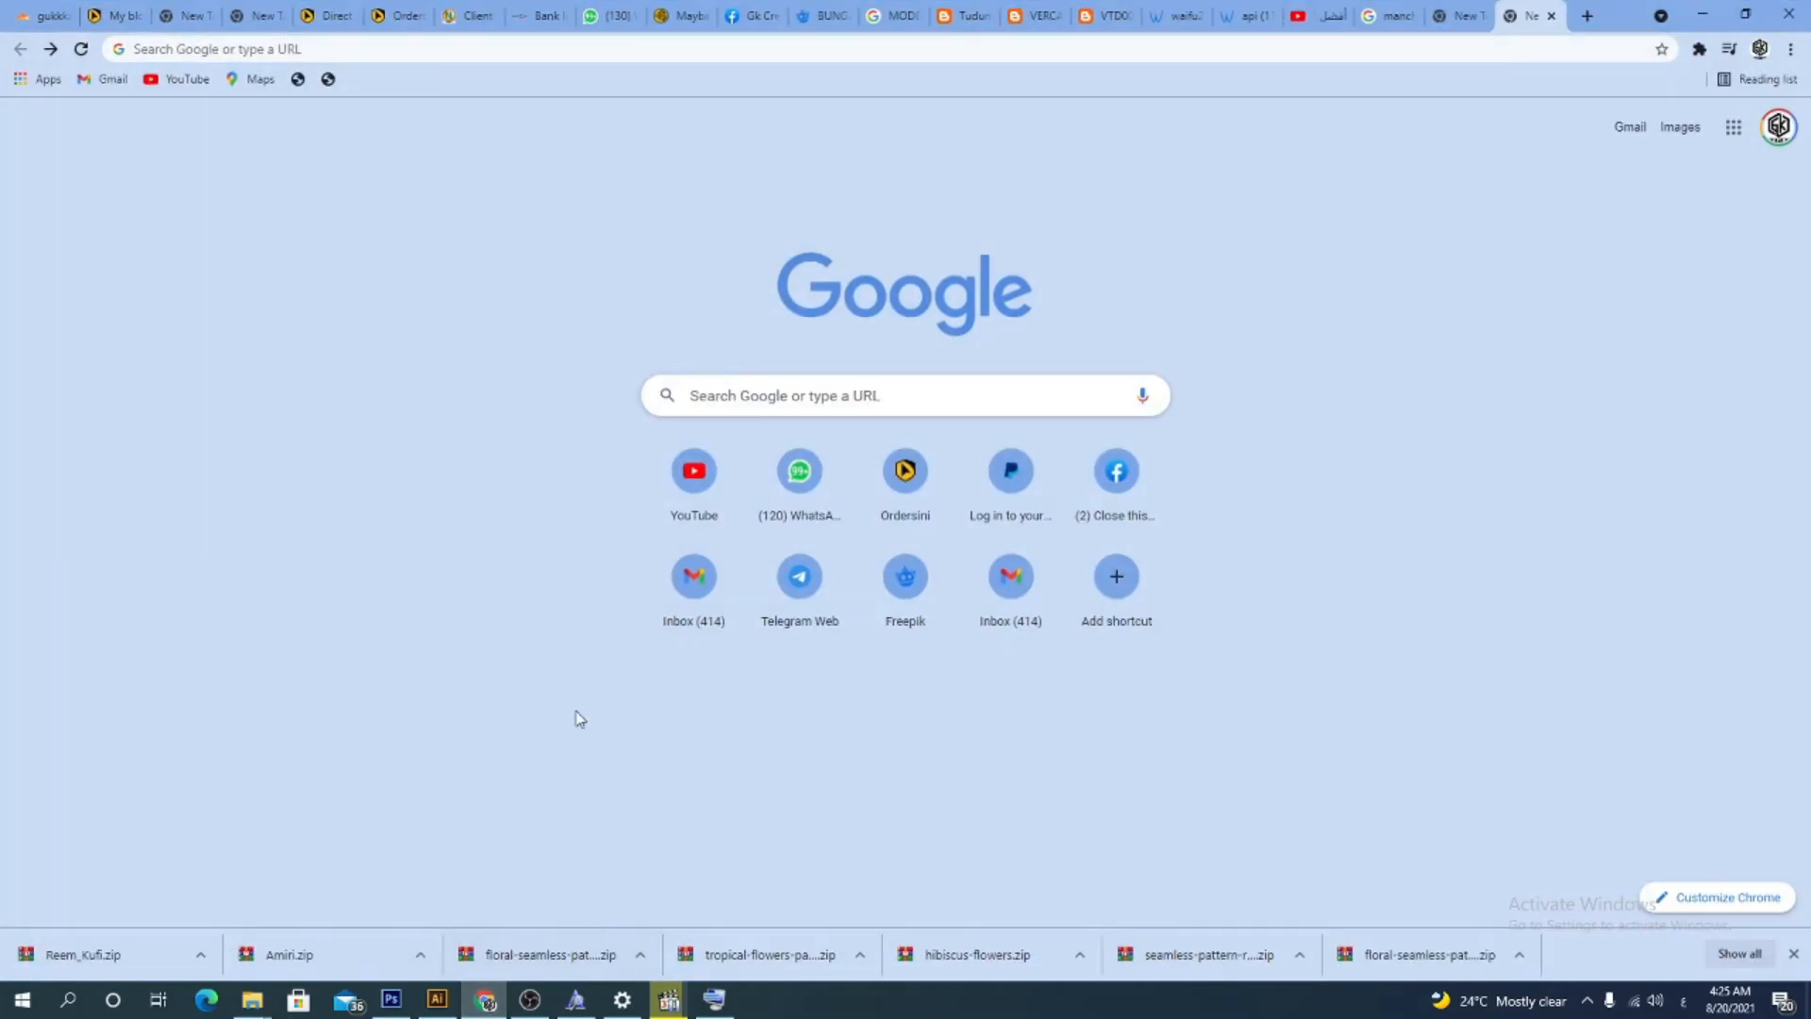
click(381, 52)
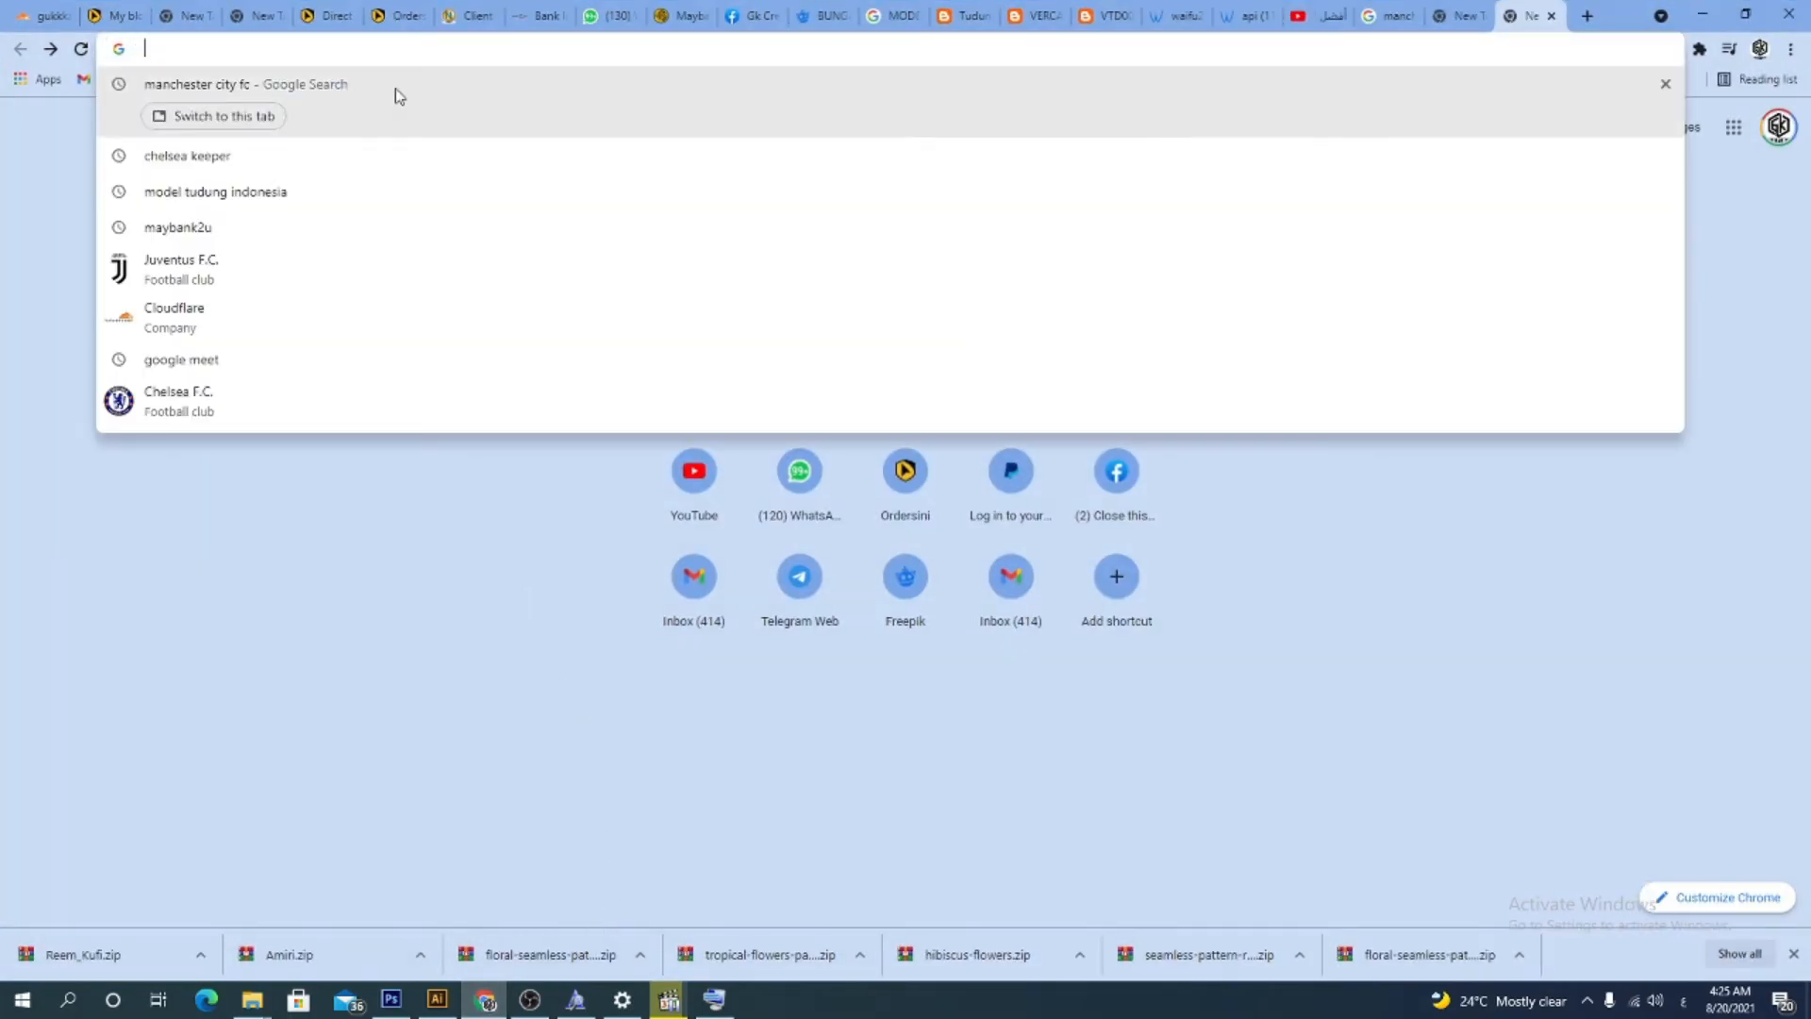
text(بخىف ش)
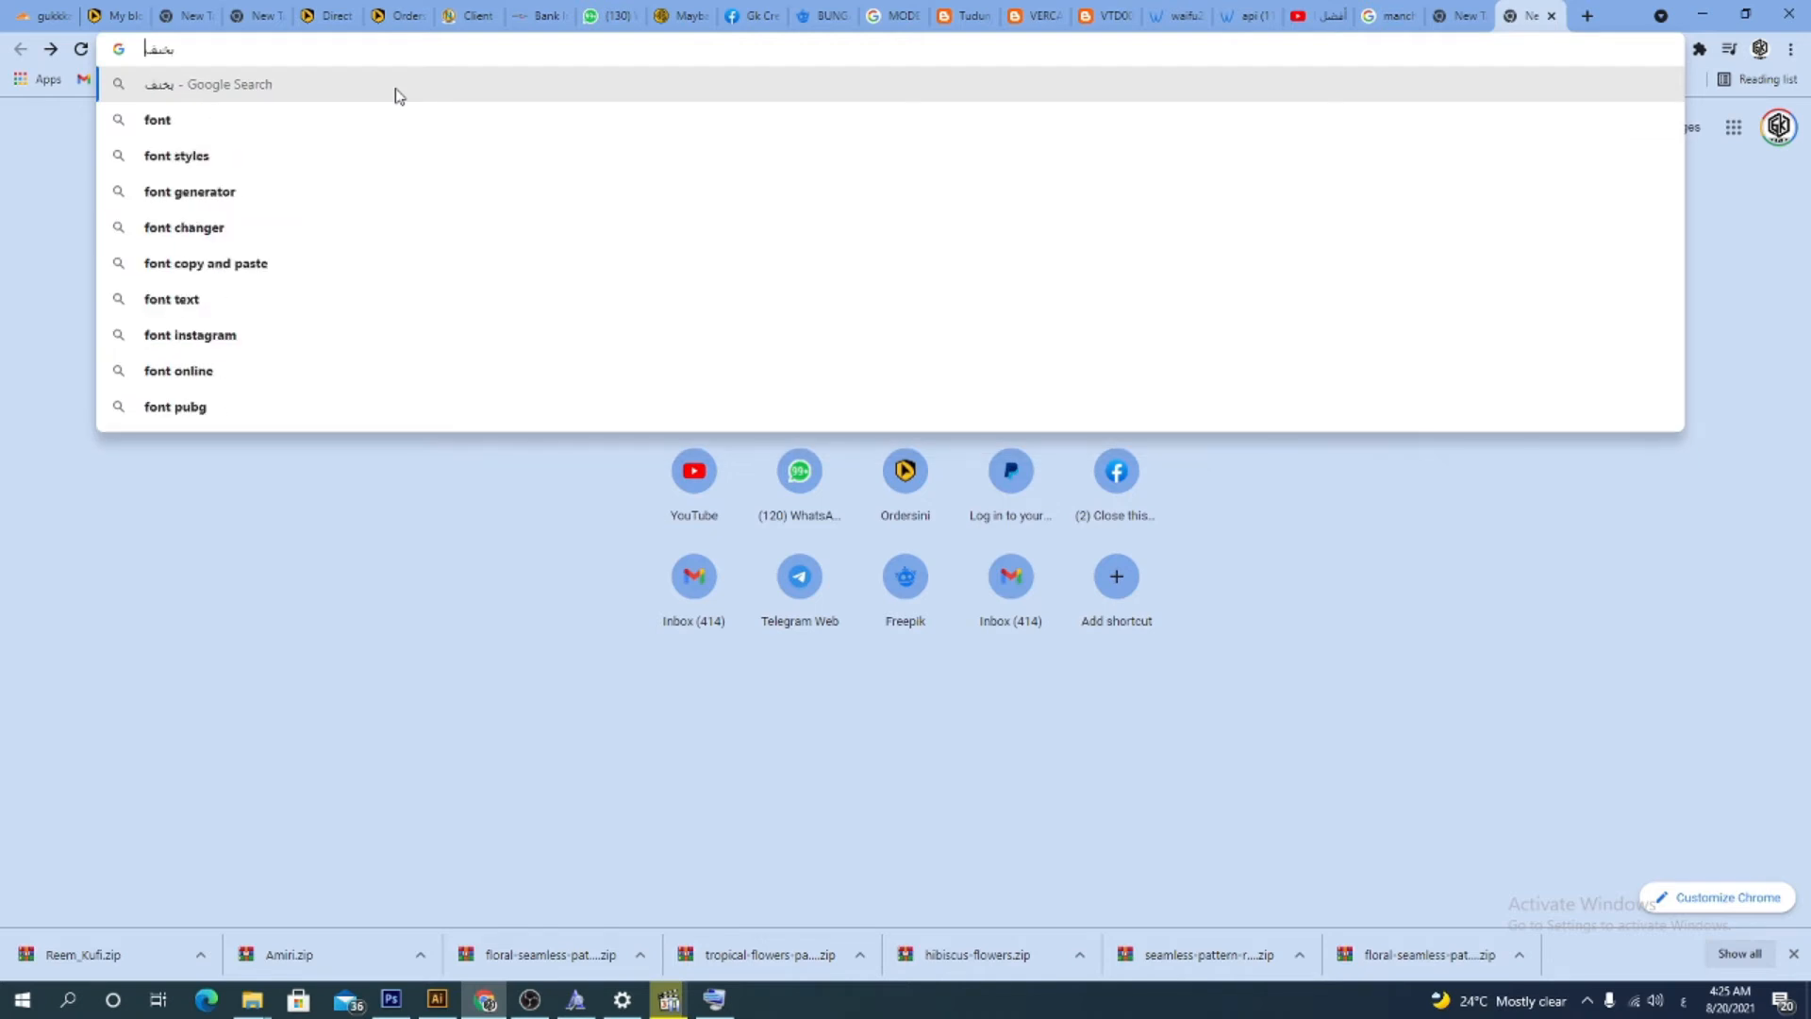
key(BackSpace)
key(BackSpace)
key(BackSpace)
key(BackSpace)
key(BackSpace)
key(BackSpace)
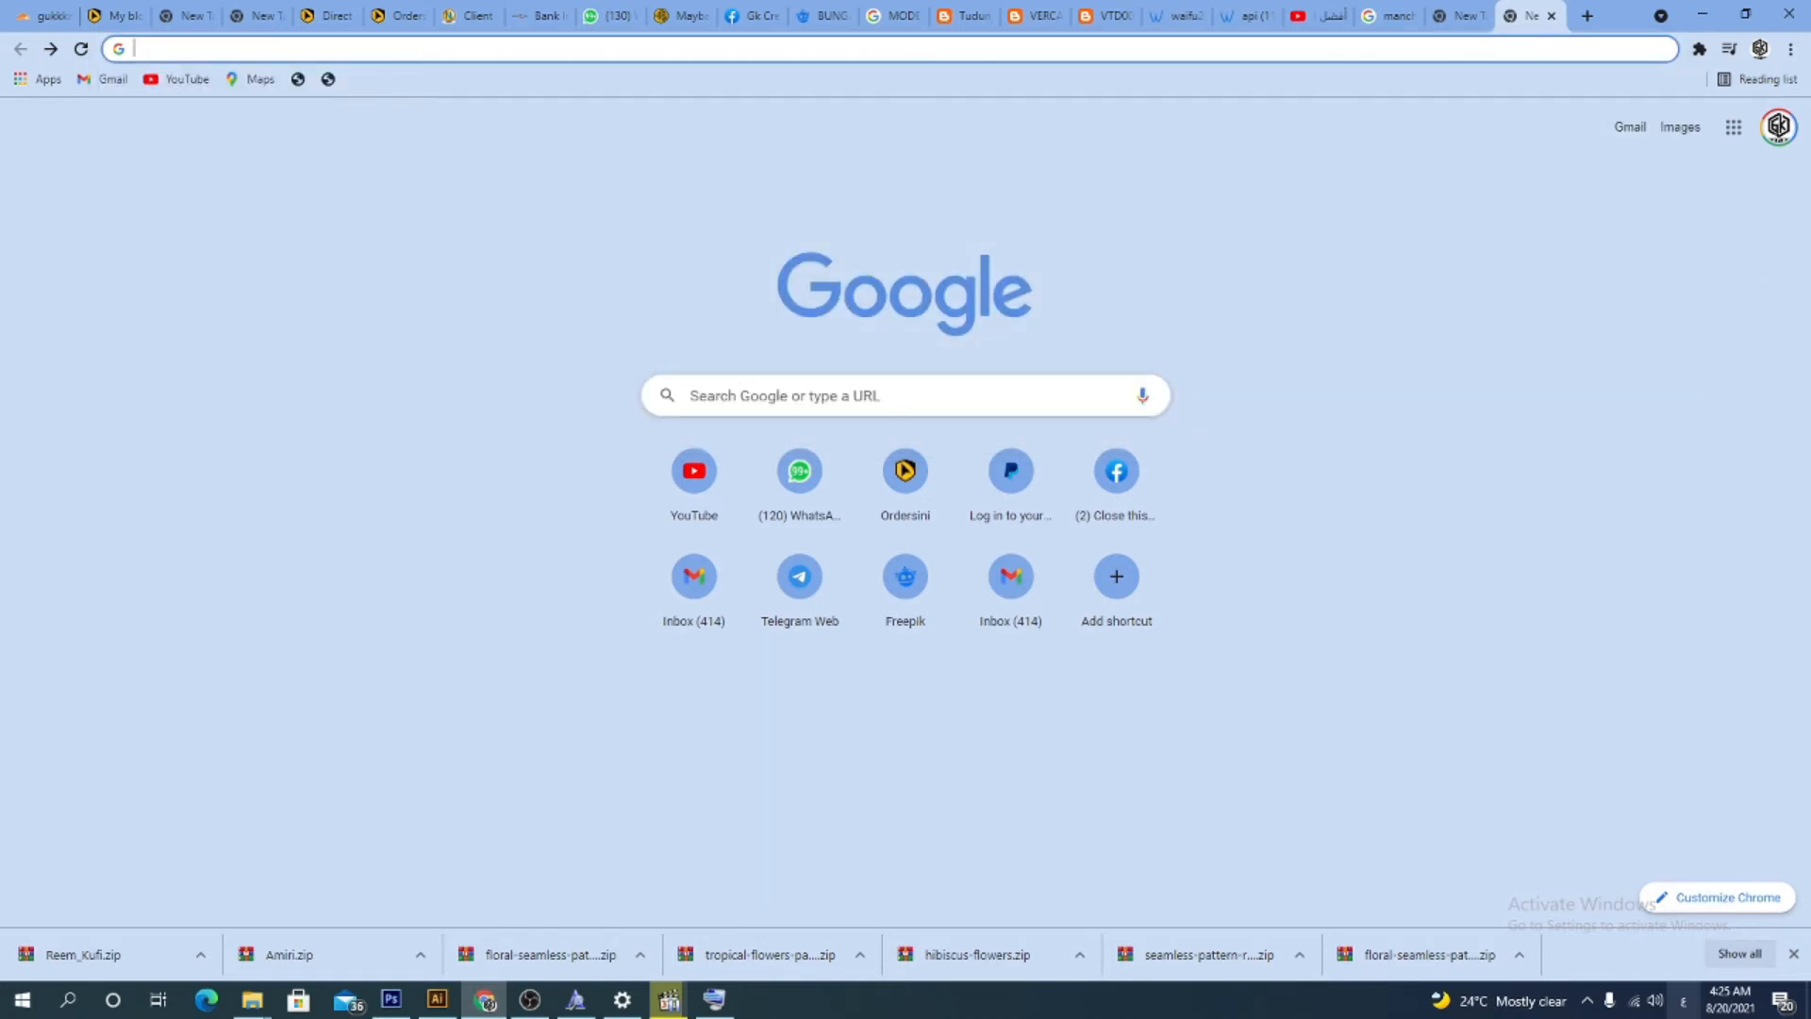
click(1684, 1001)
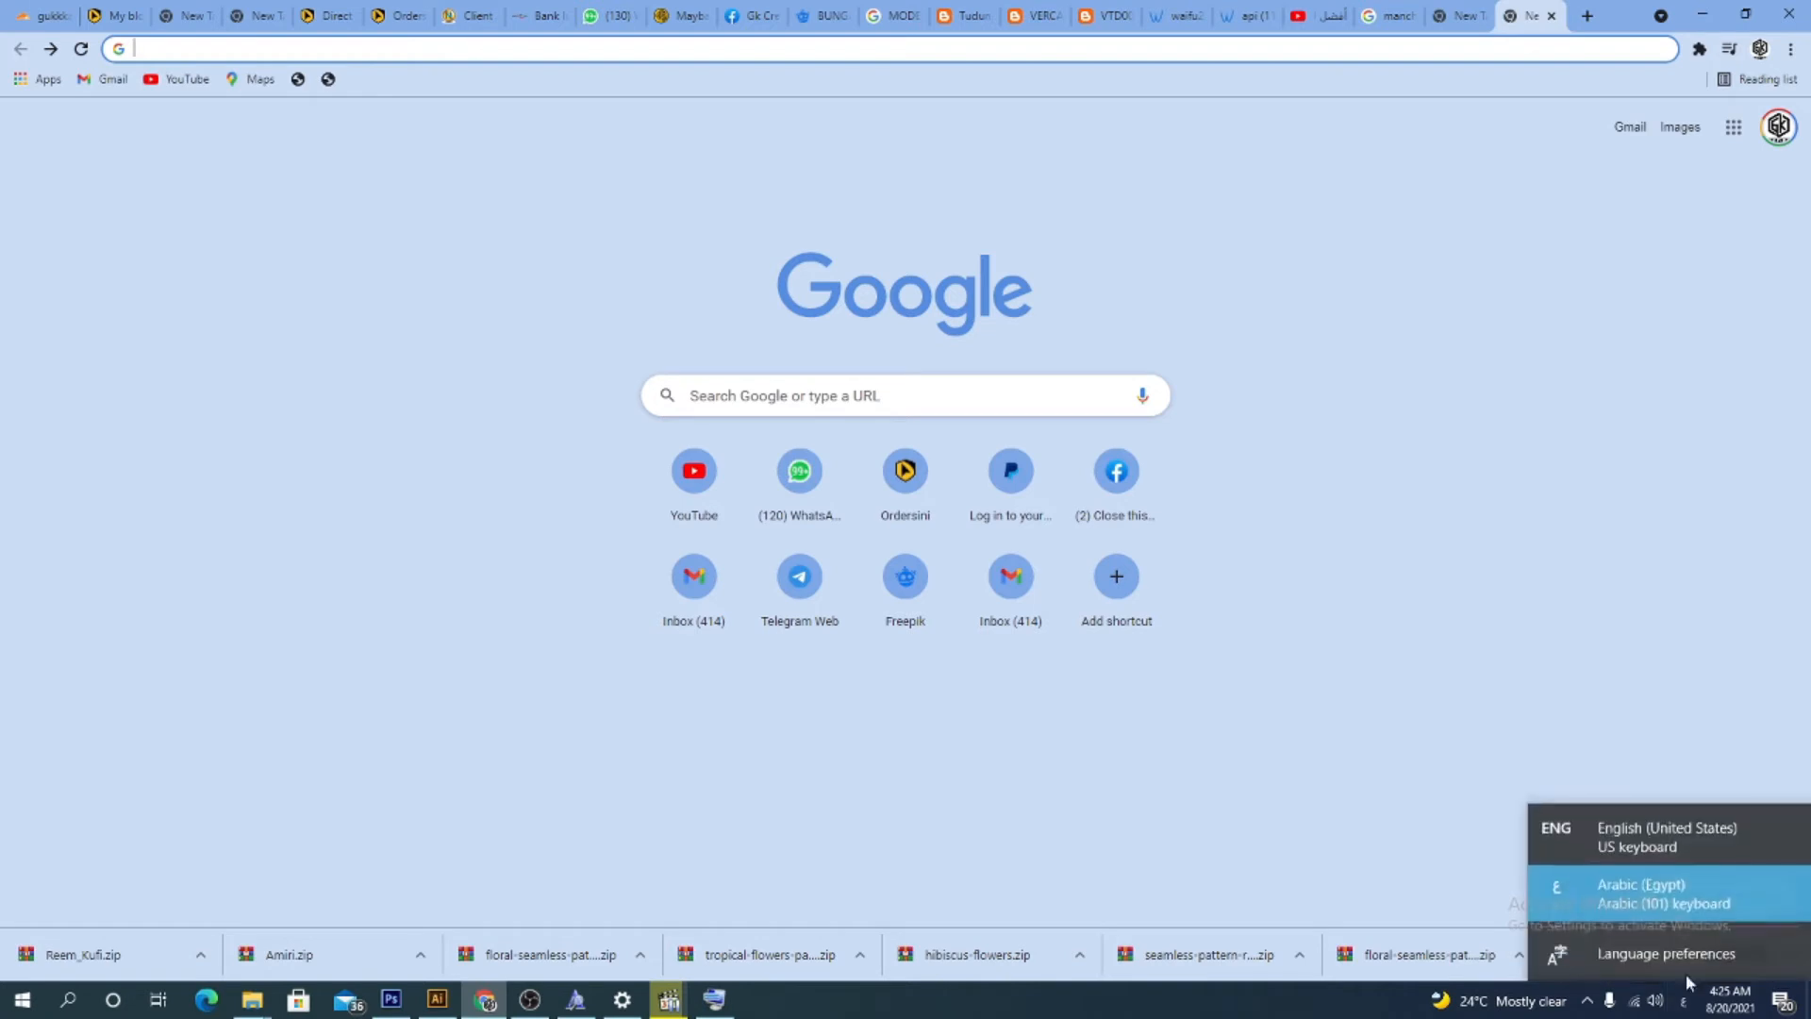
click(1655, 846)
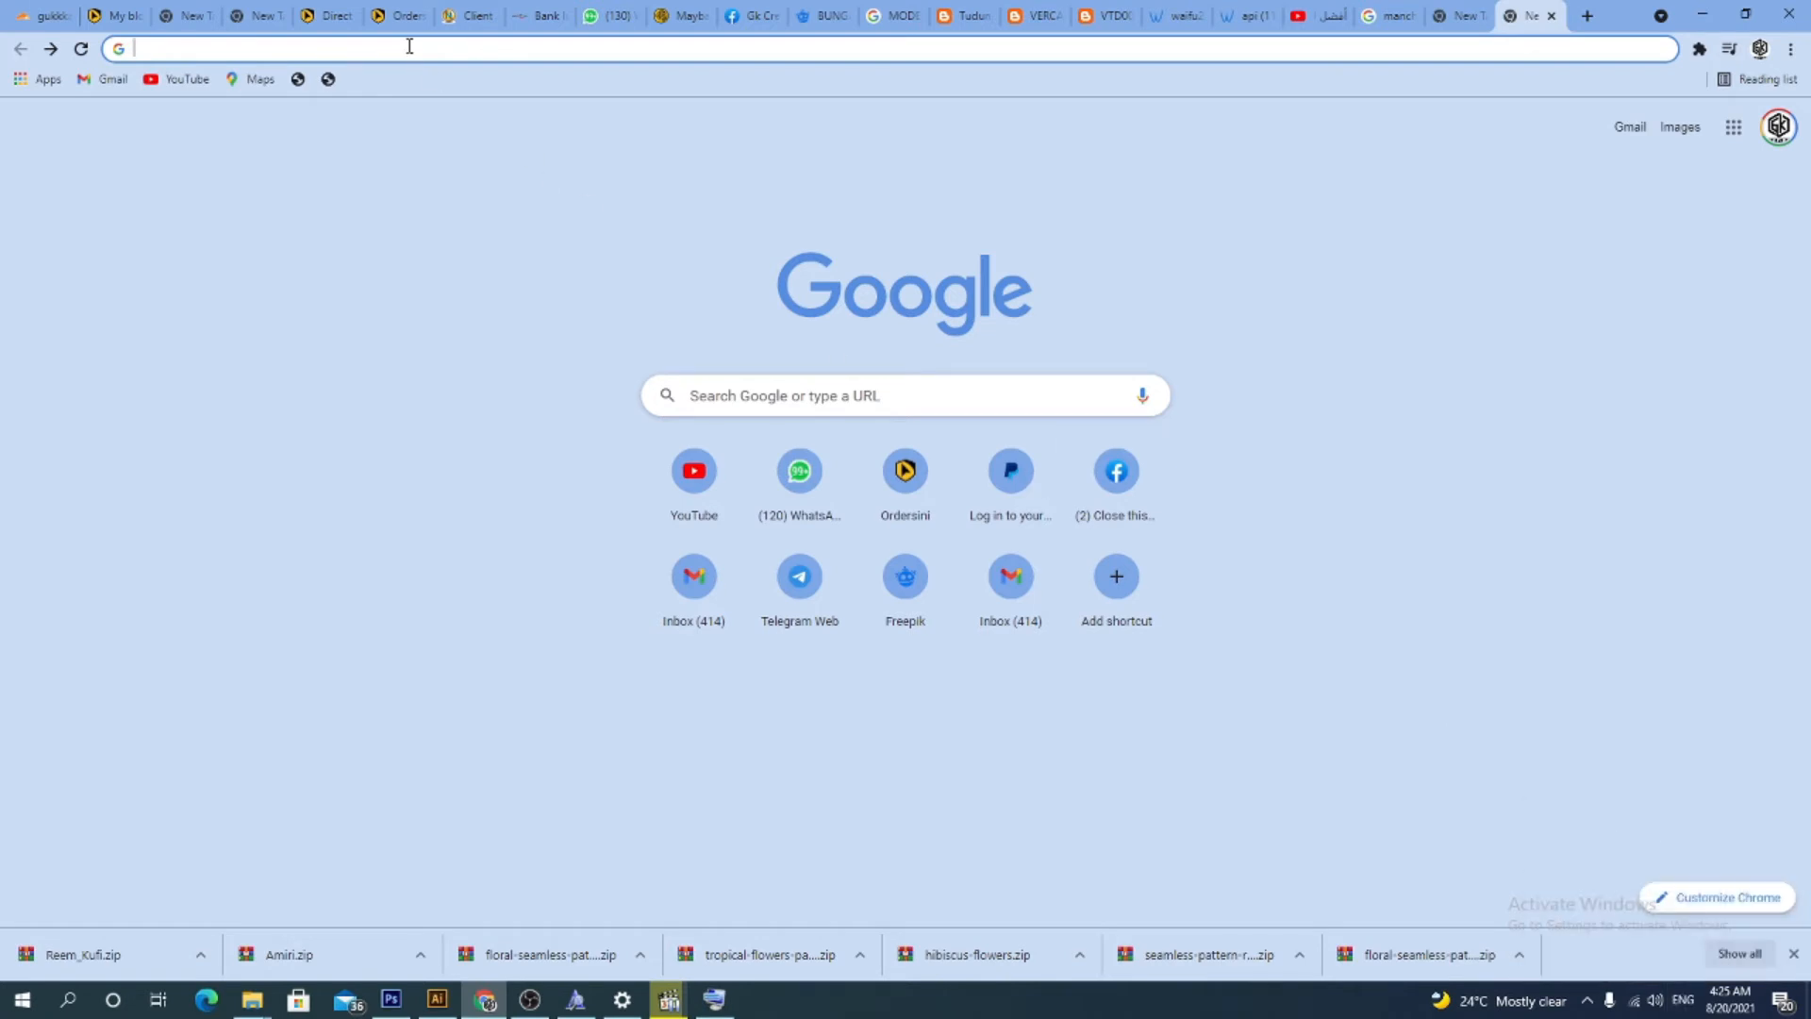
Search Google for "font arabic" and open the Arabic - Google Fonts result
text(FONT)
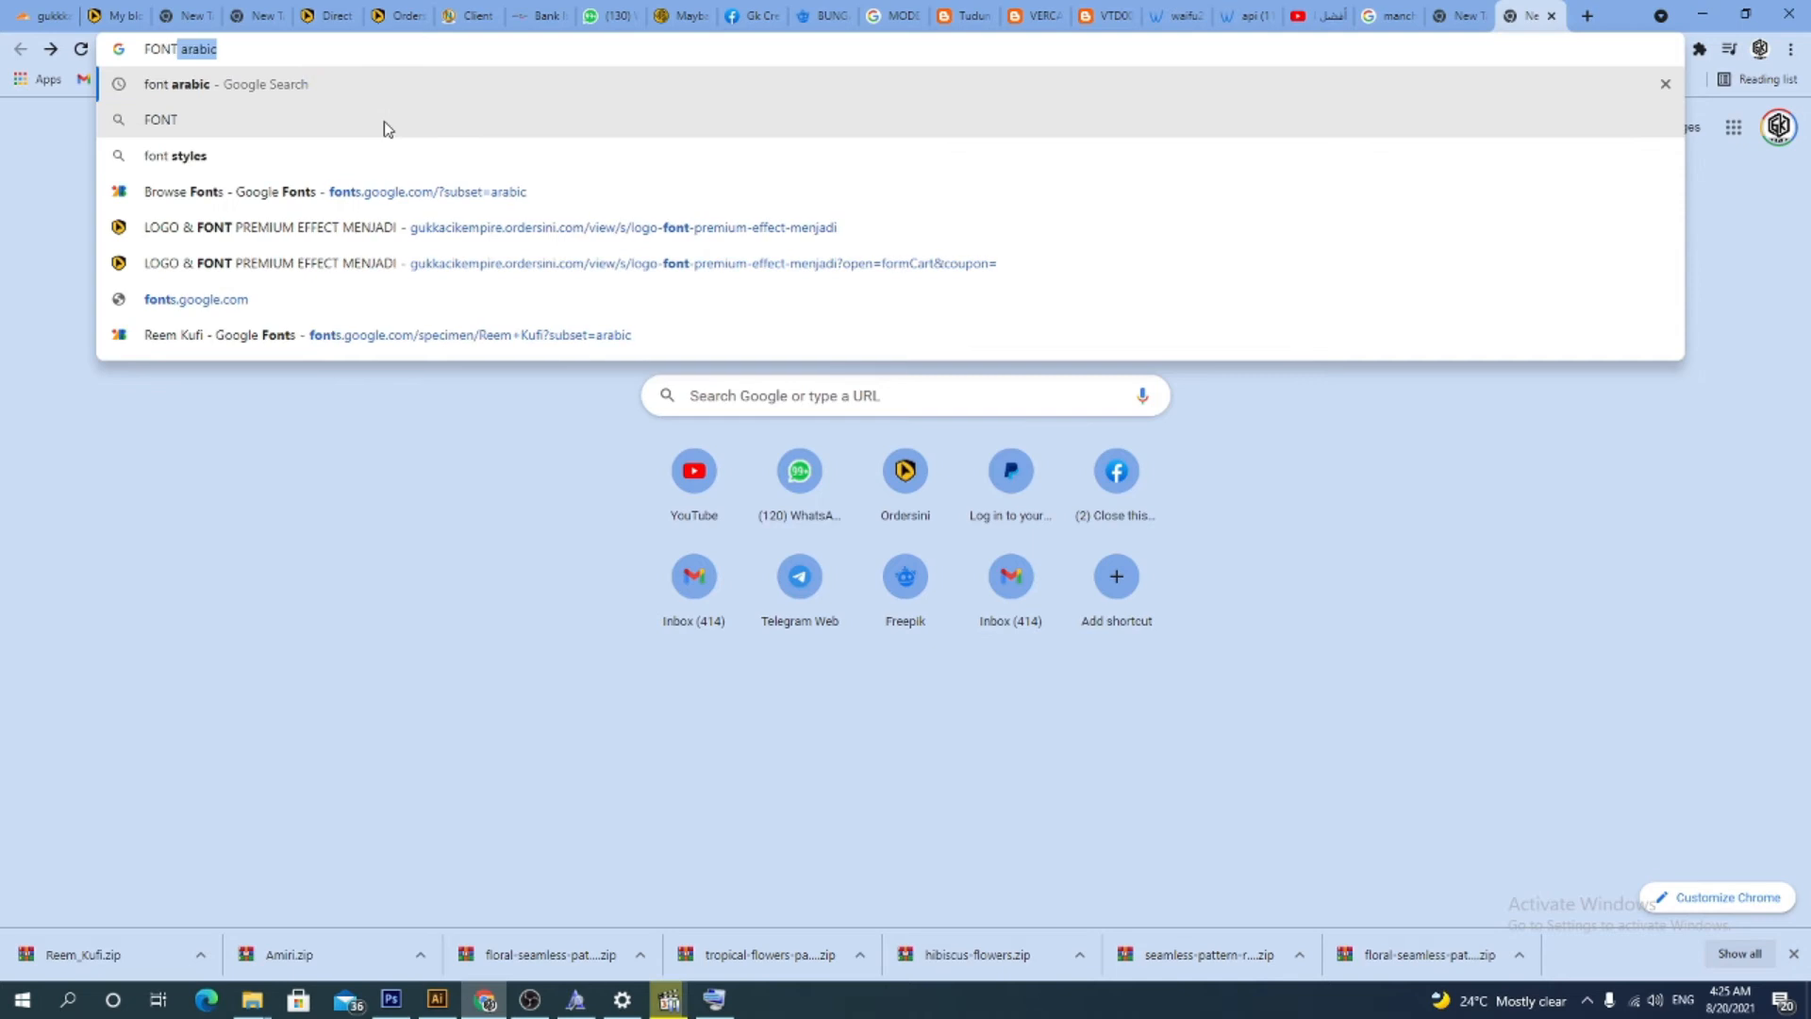
key(Return)
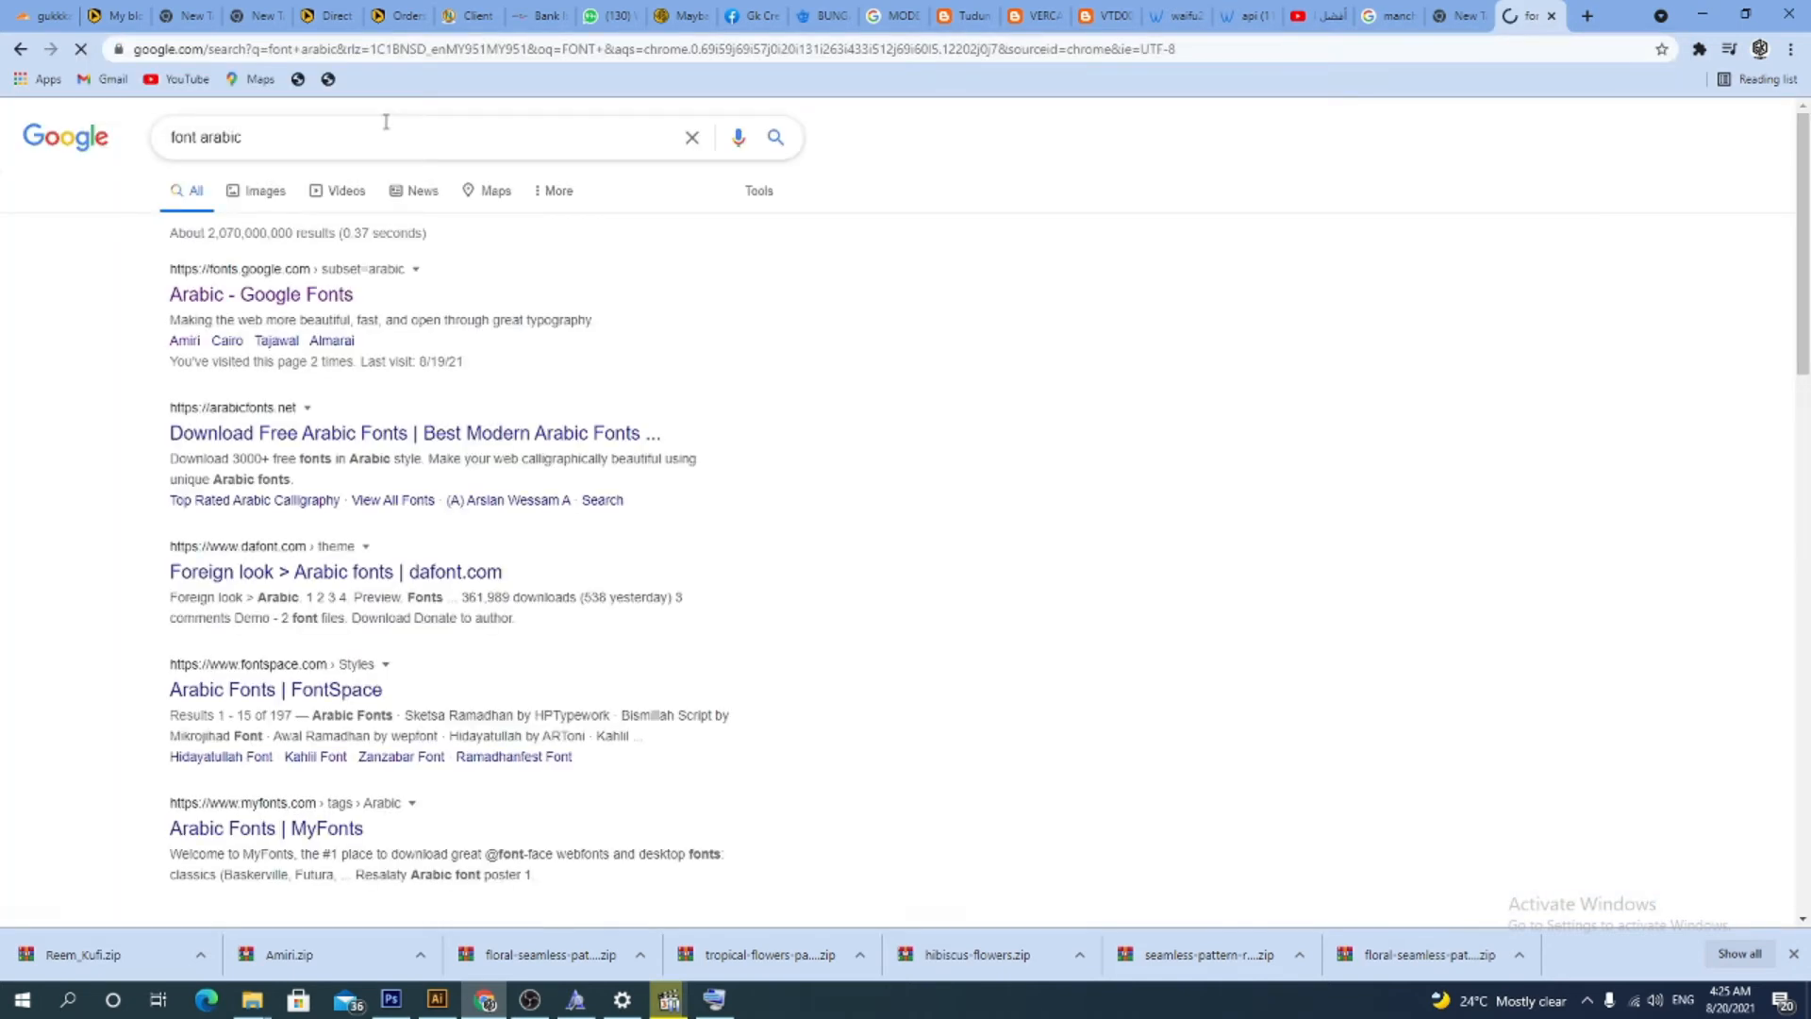
click(280, 300)
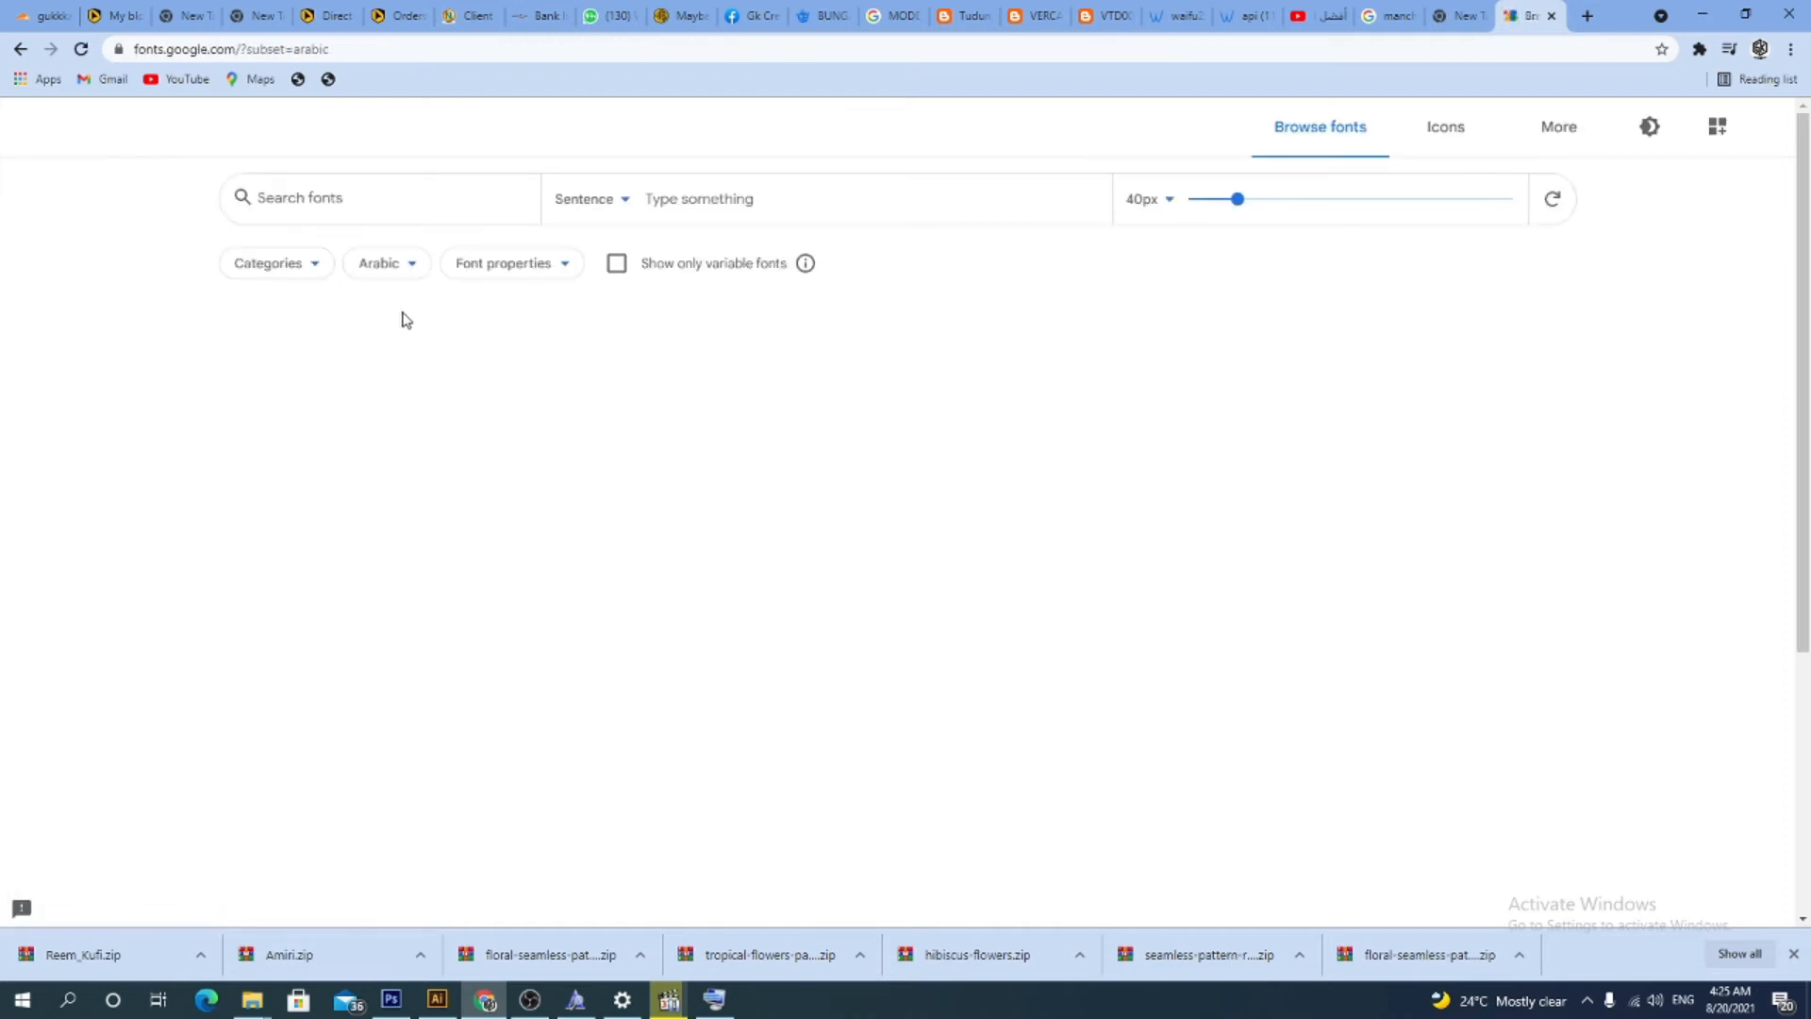
Browse the Google Fonts list of Arabic typefaces, comparing their previews
scroll(921, 581, down, 5)
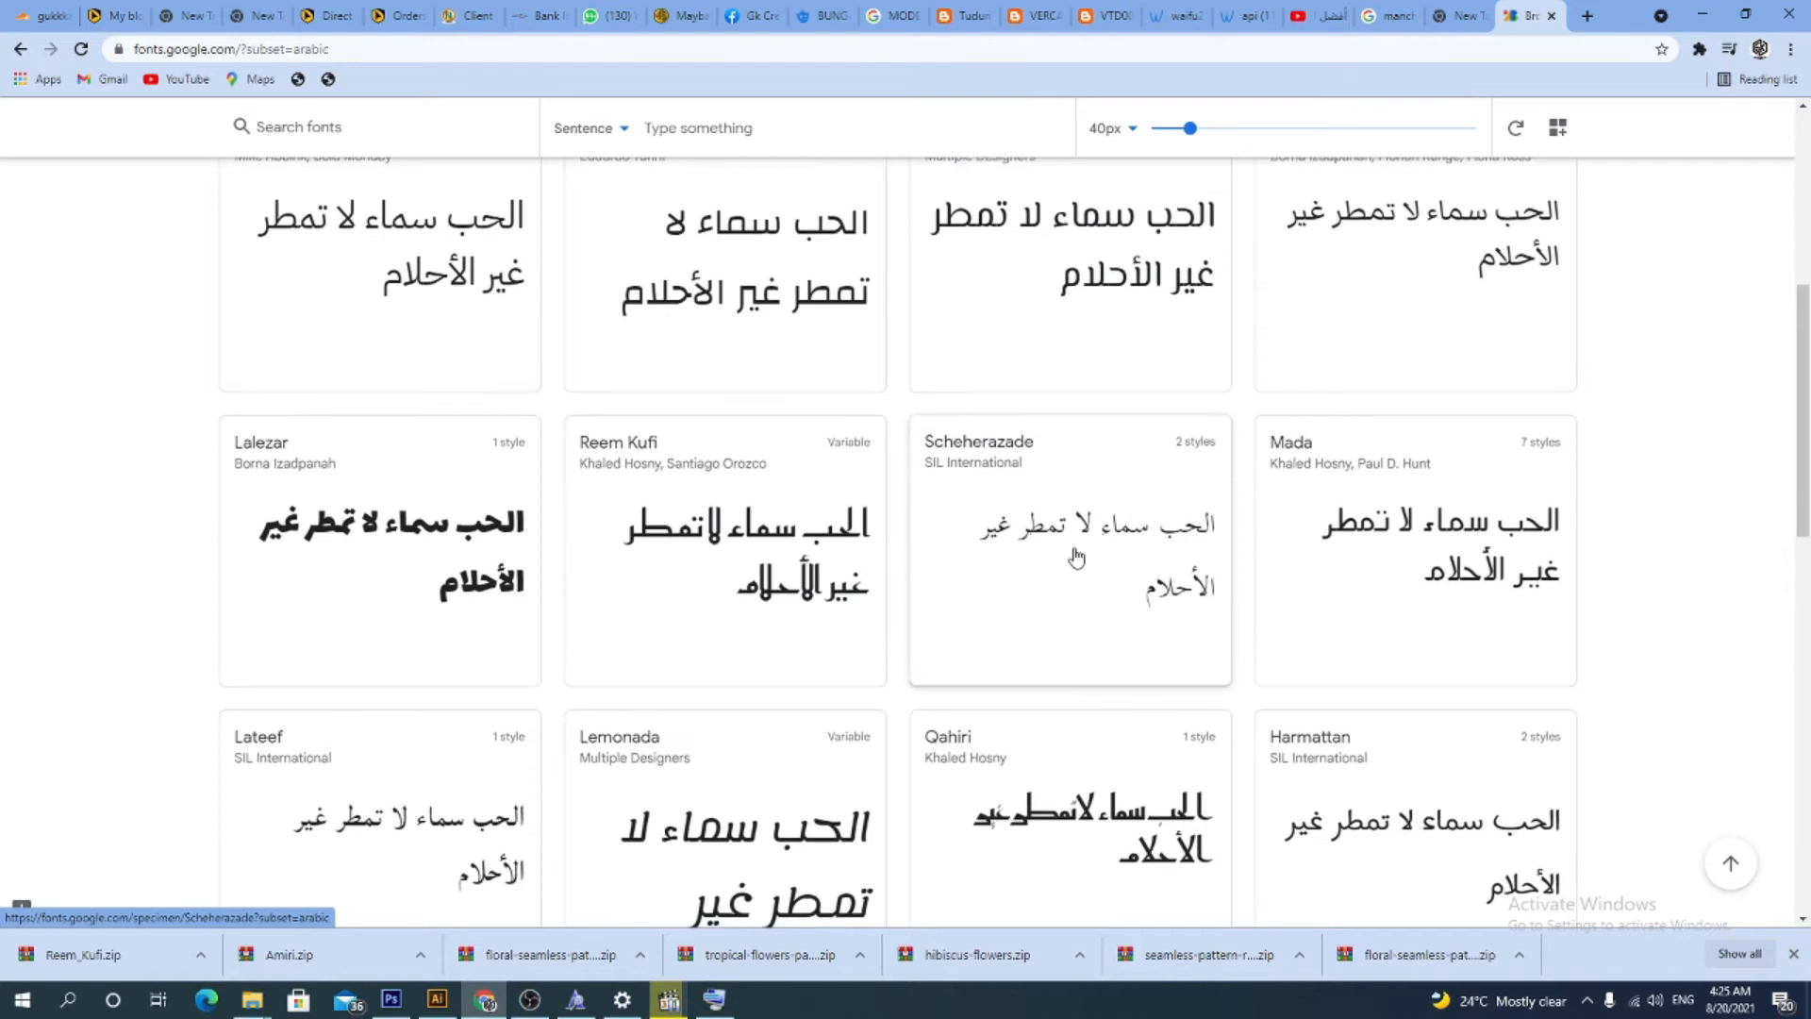
scroll(800, 514, down, 1)
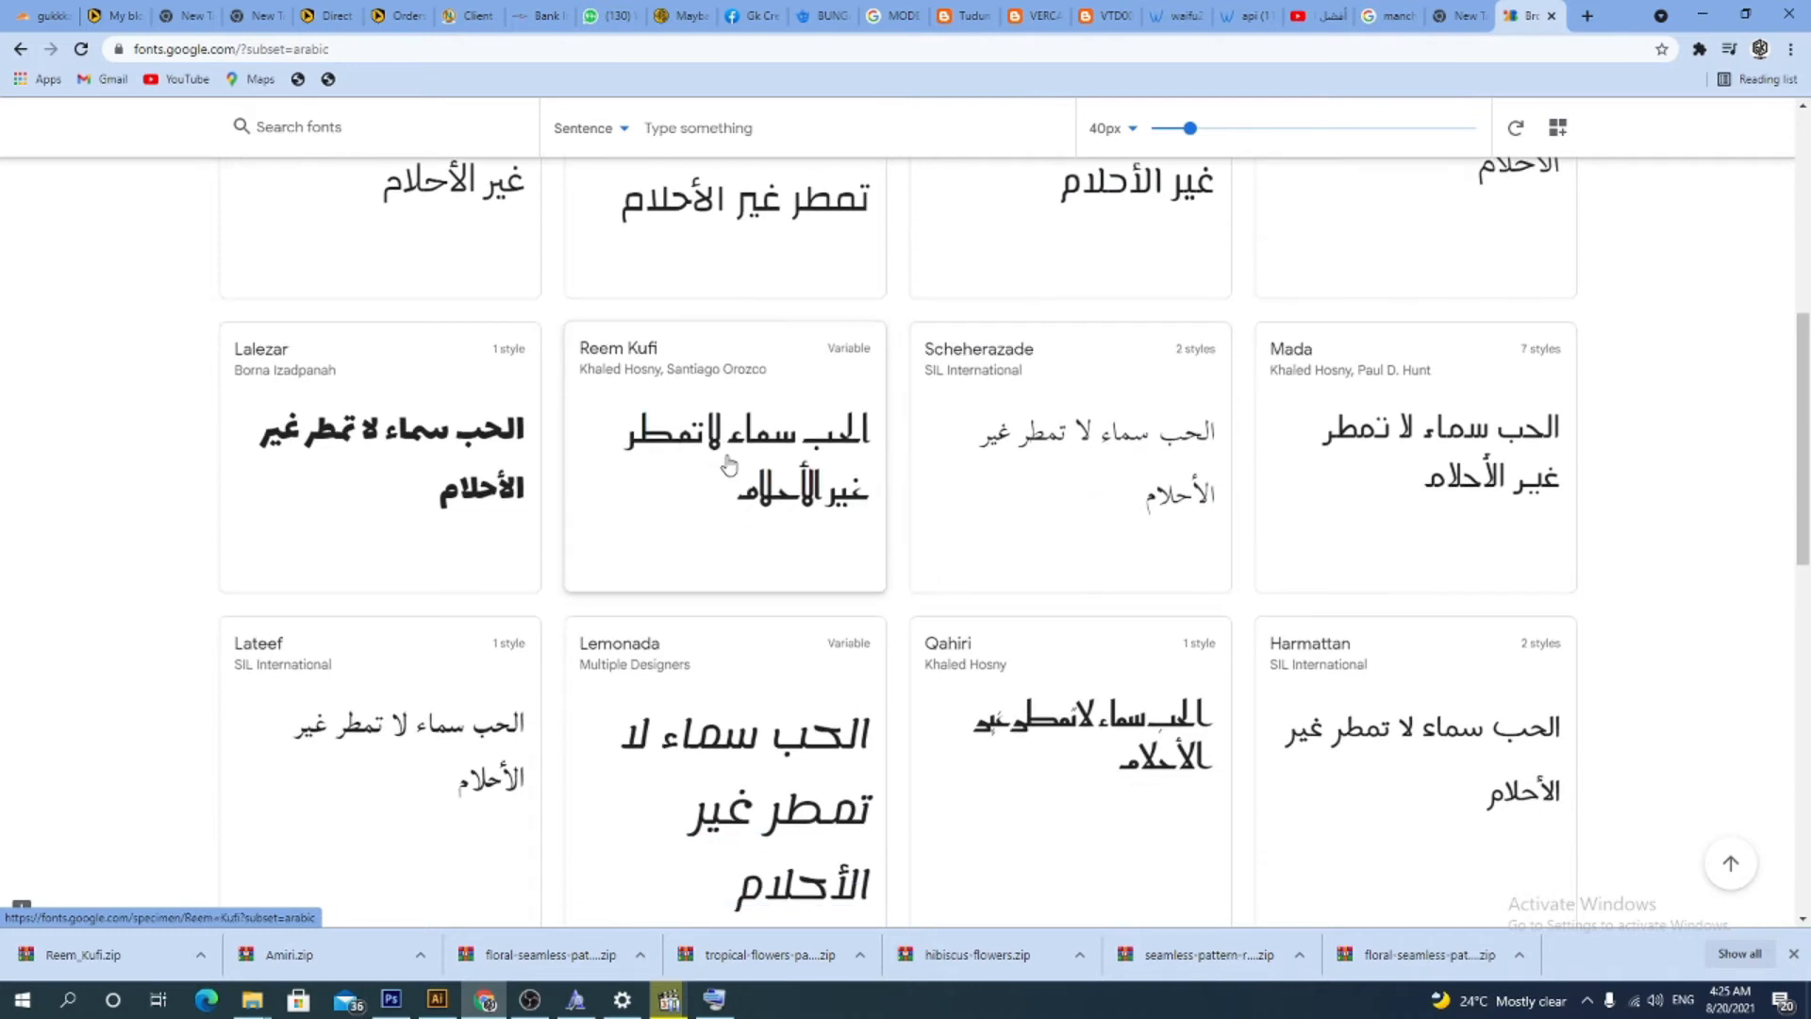
scroll(1216, 528, up, 2)
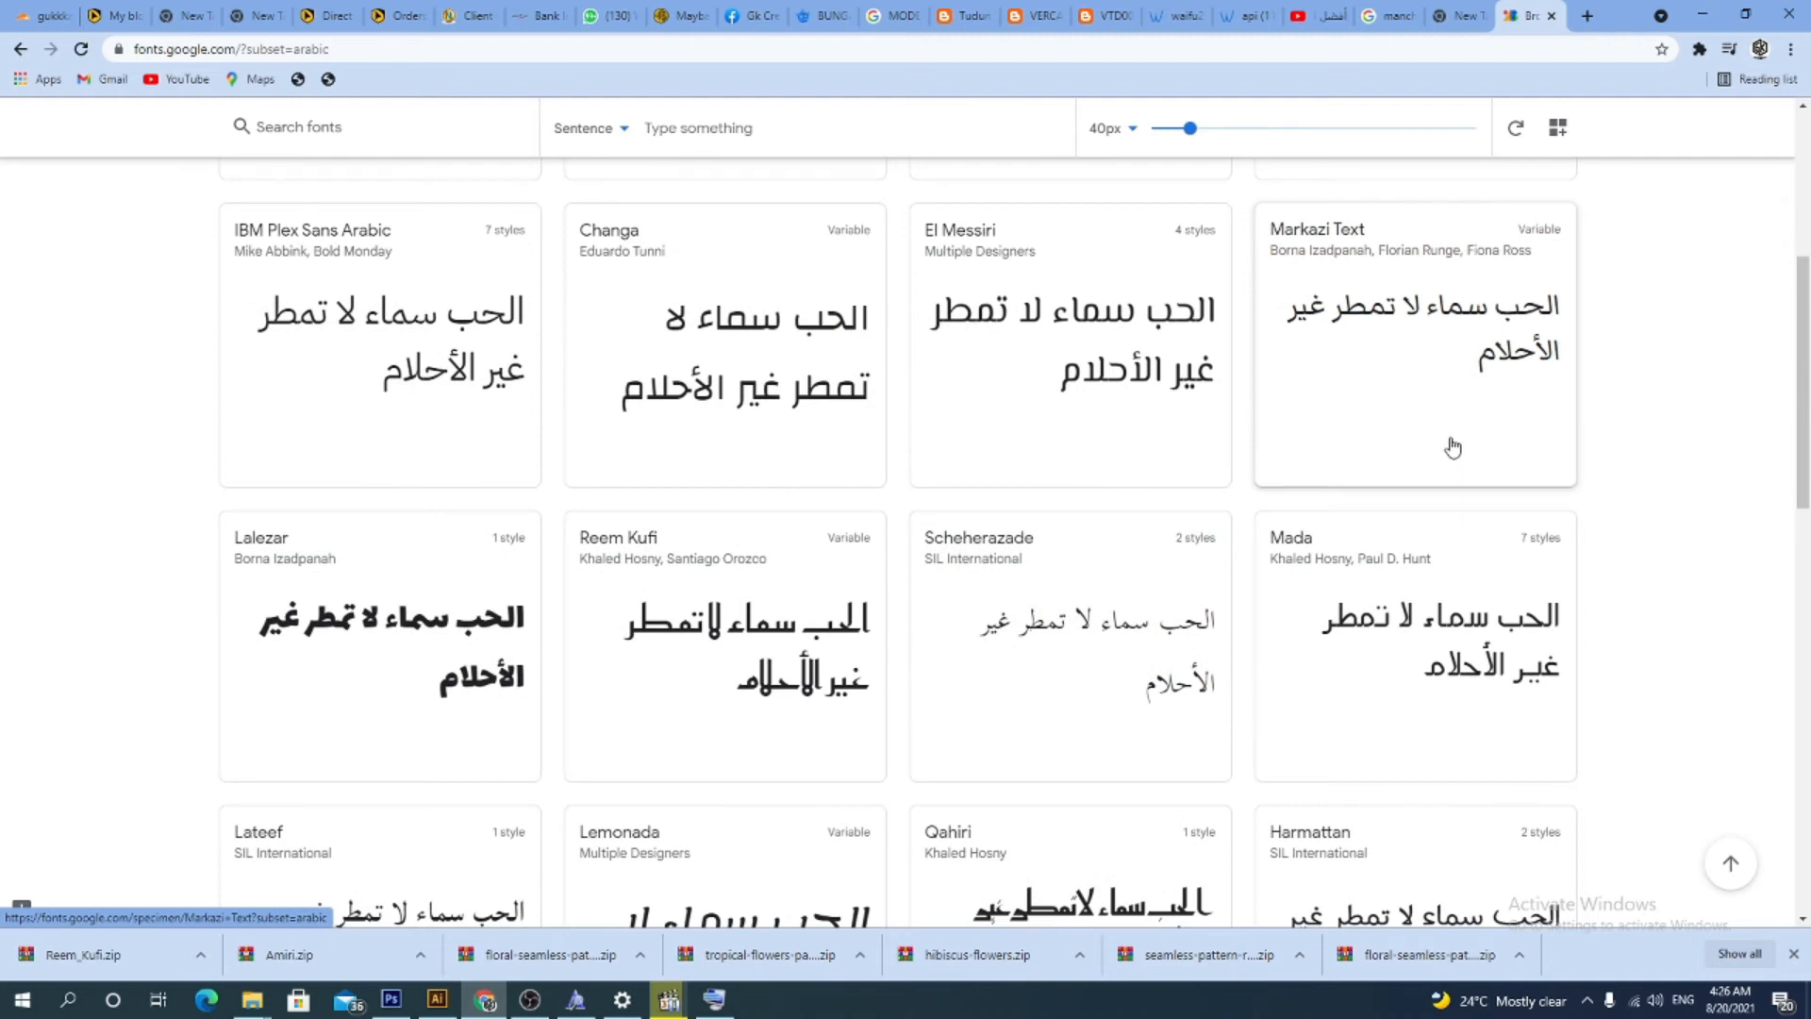
scroll(1419, 431, down, 10)
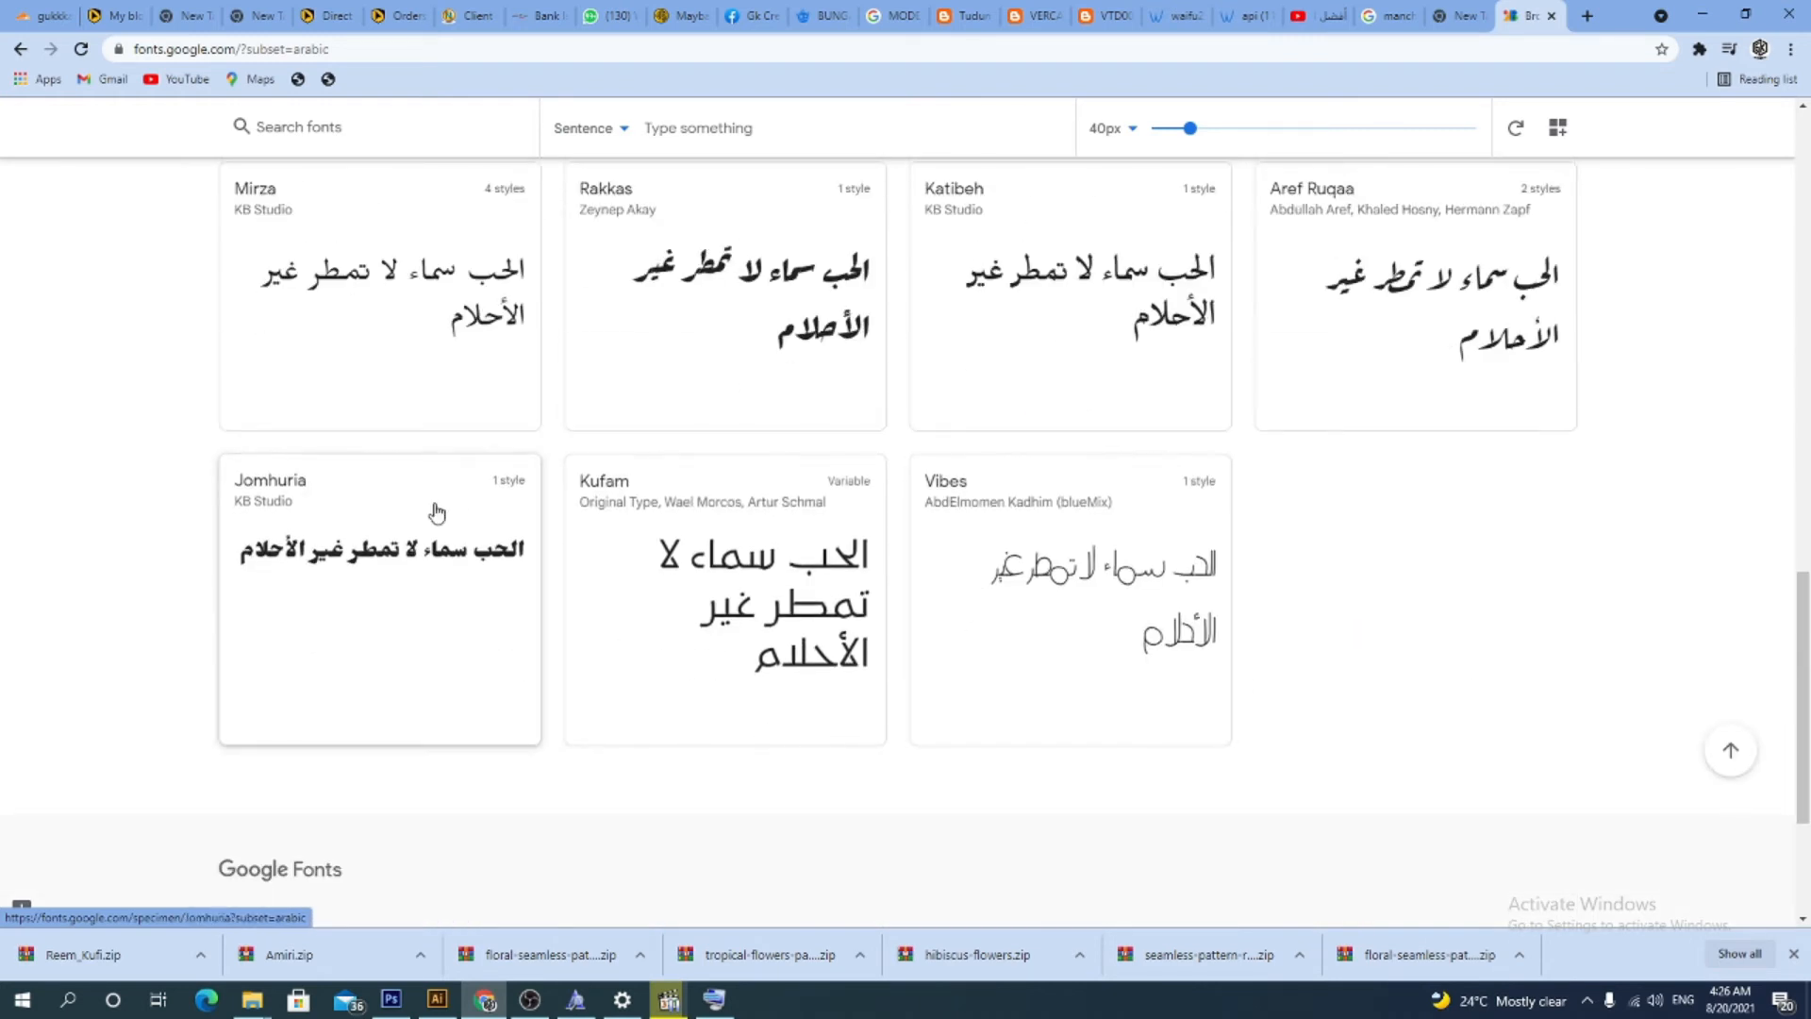
scroll(950, 559, up, 2)
scroll(950, 559, up, 6)
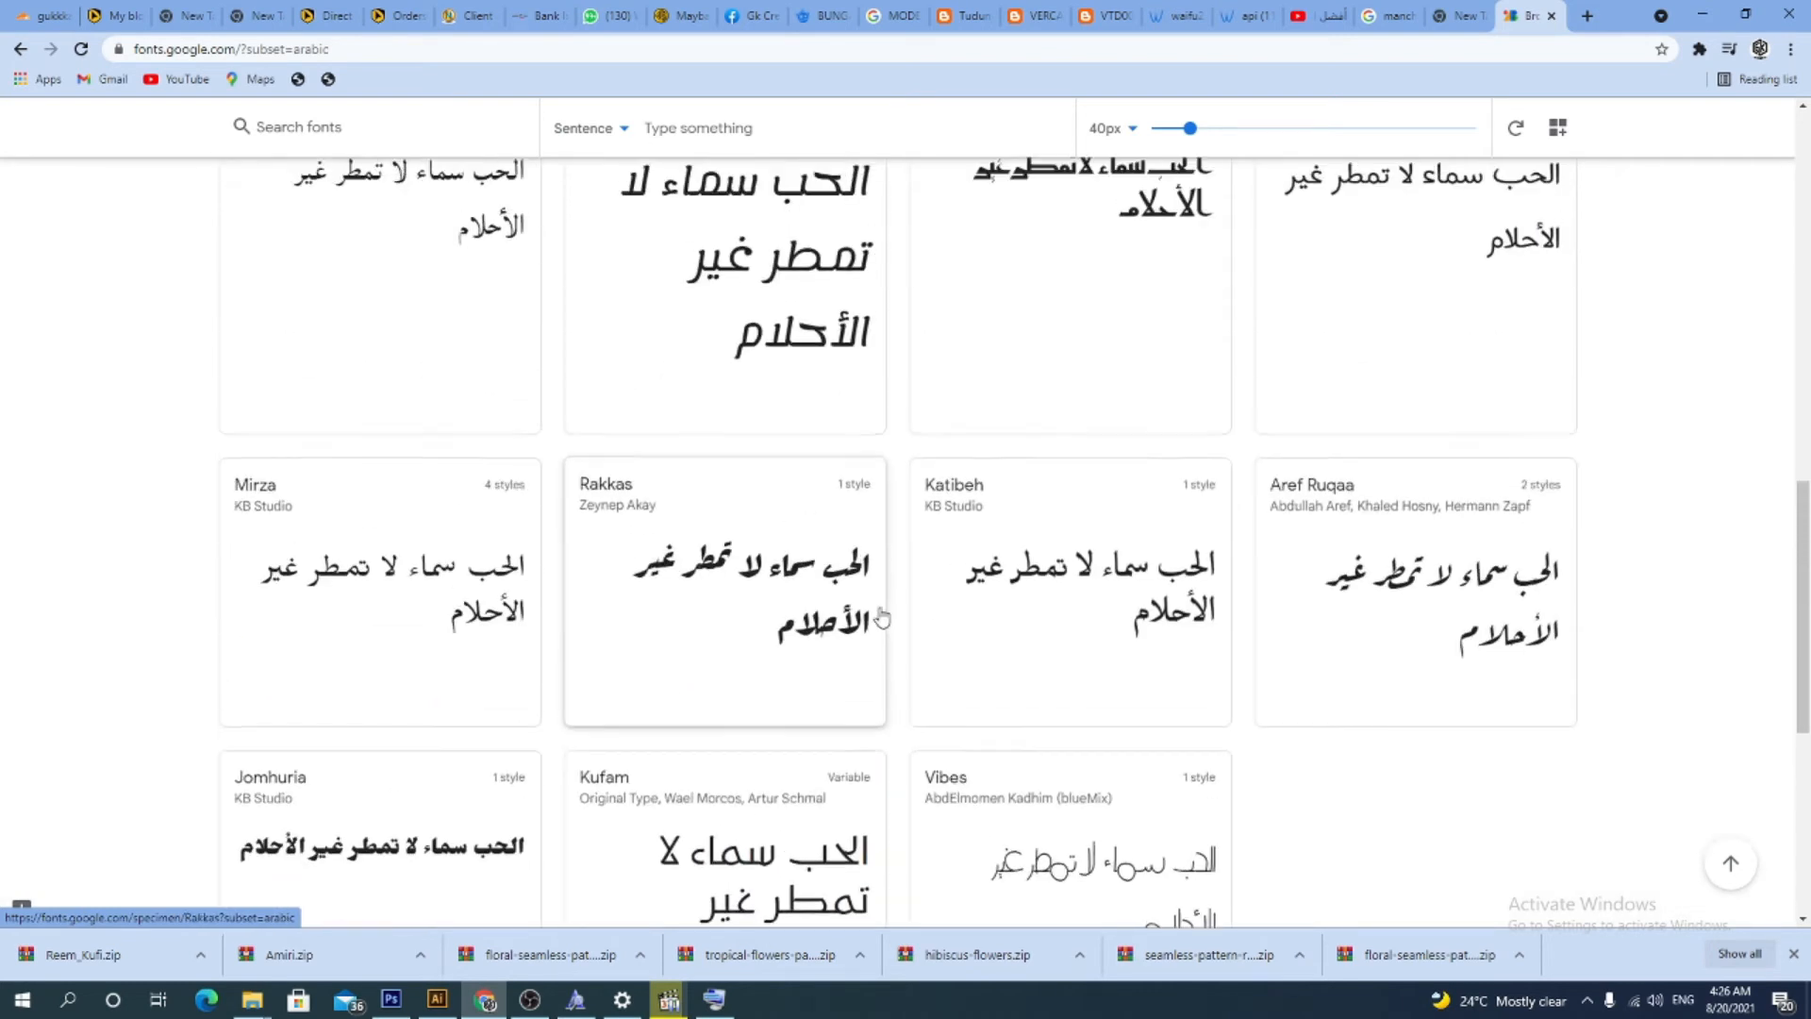
scroll(881, 617, up, 3)
scroll(1075, 570, down, 8)
scroll(1046, 597, down, 3)
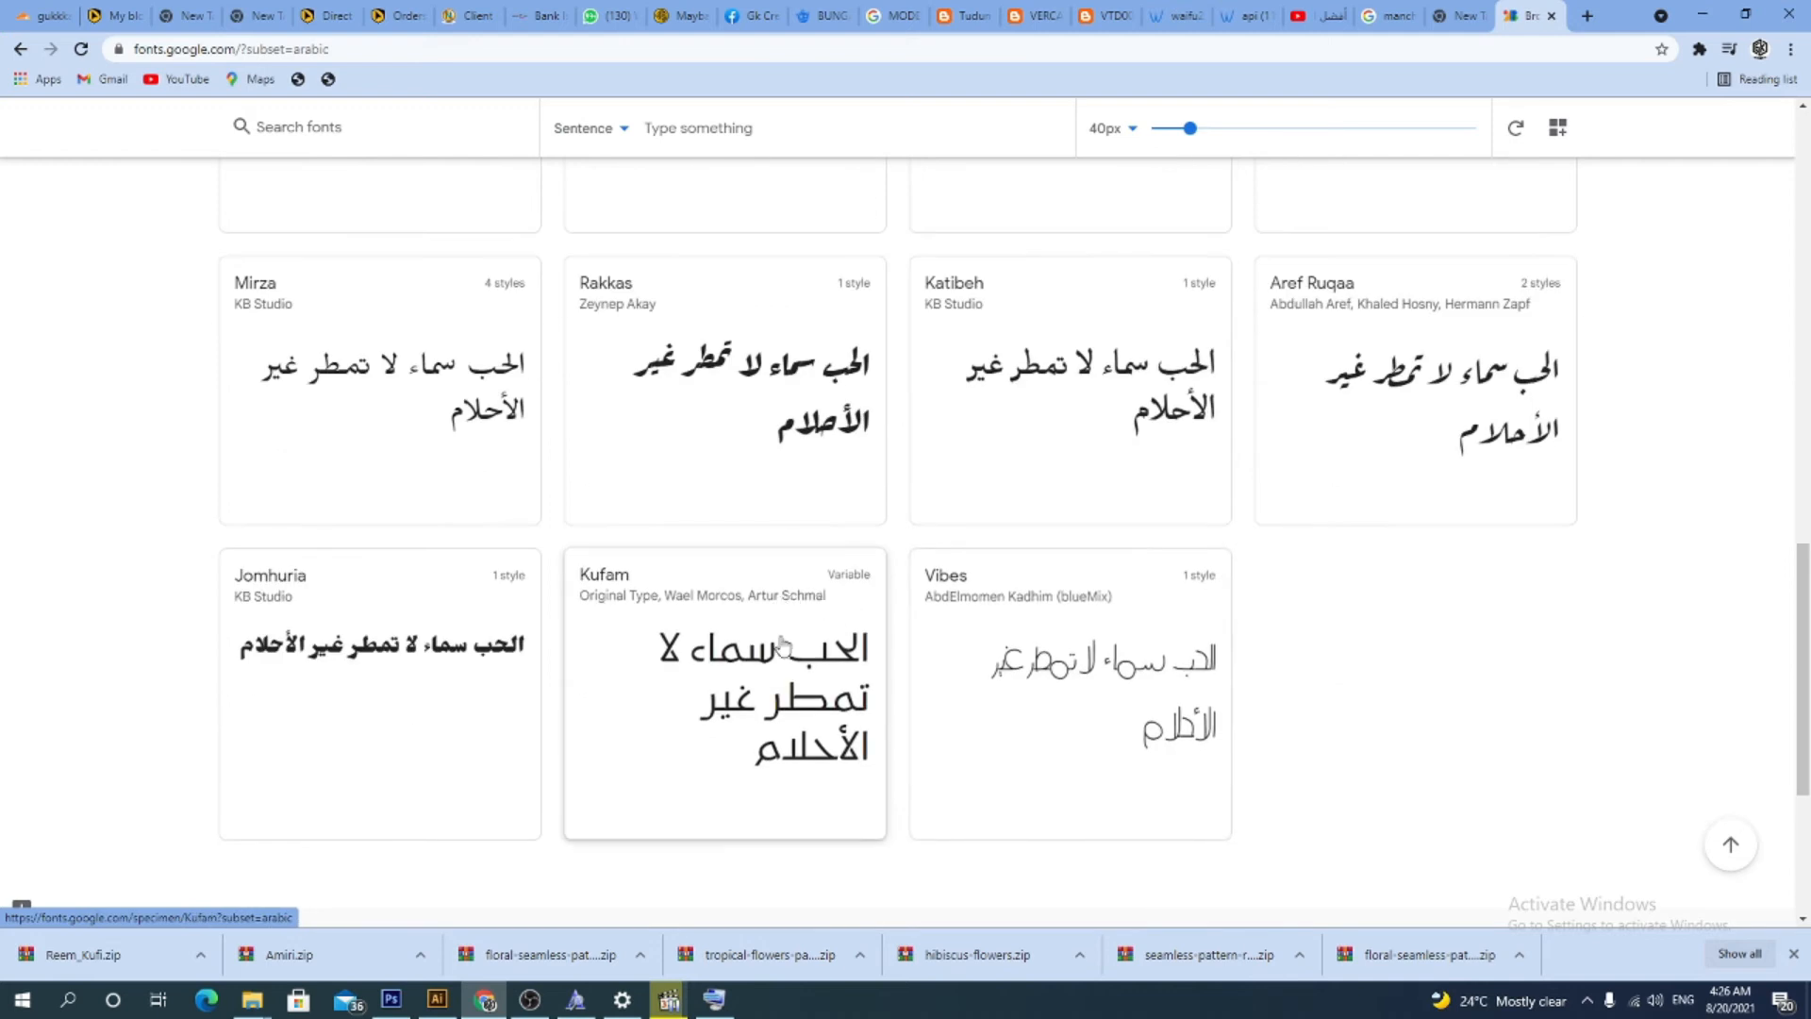
scroll(801, 651, up, 2)
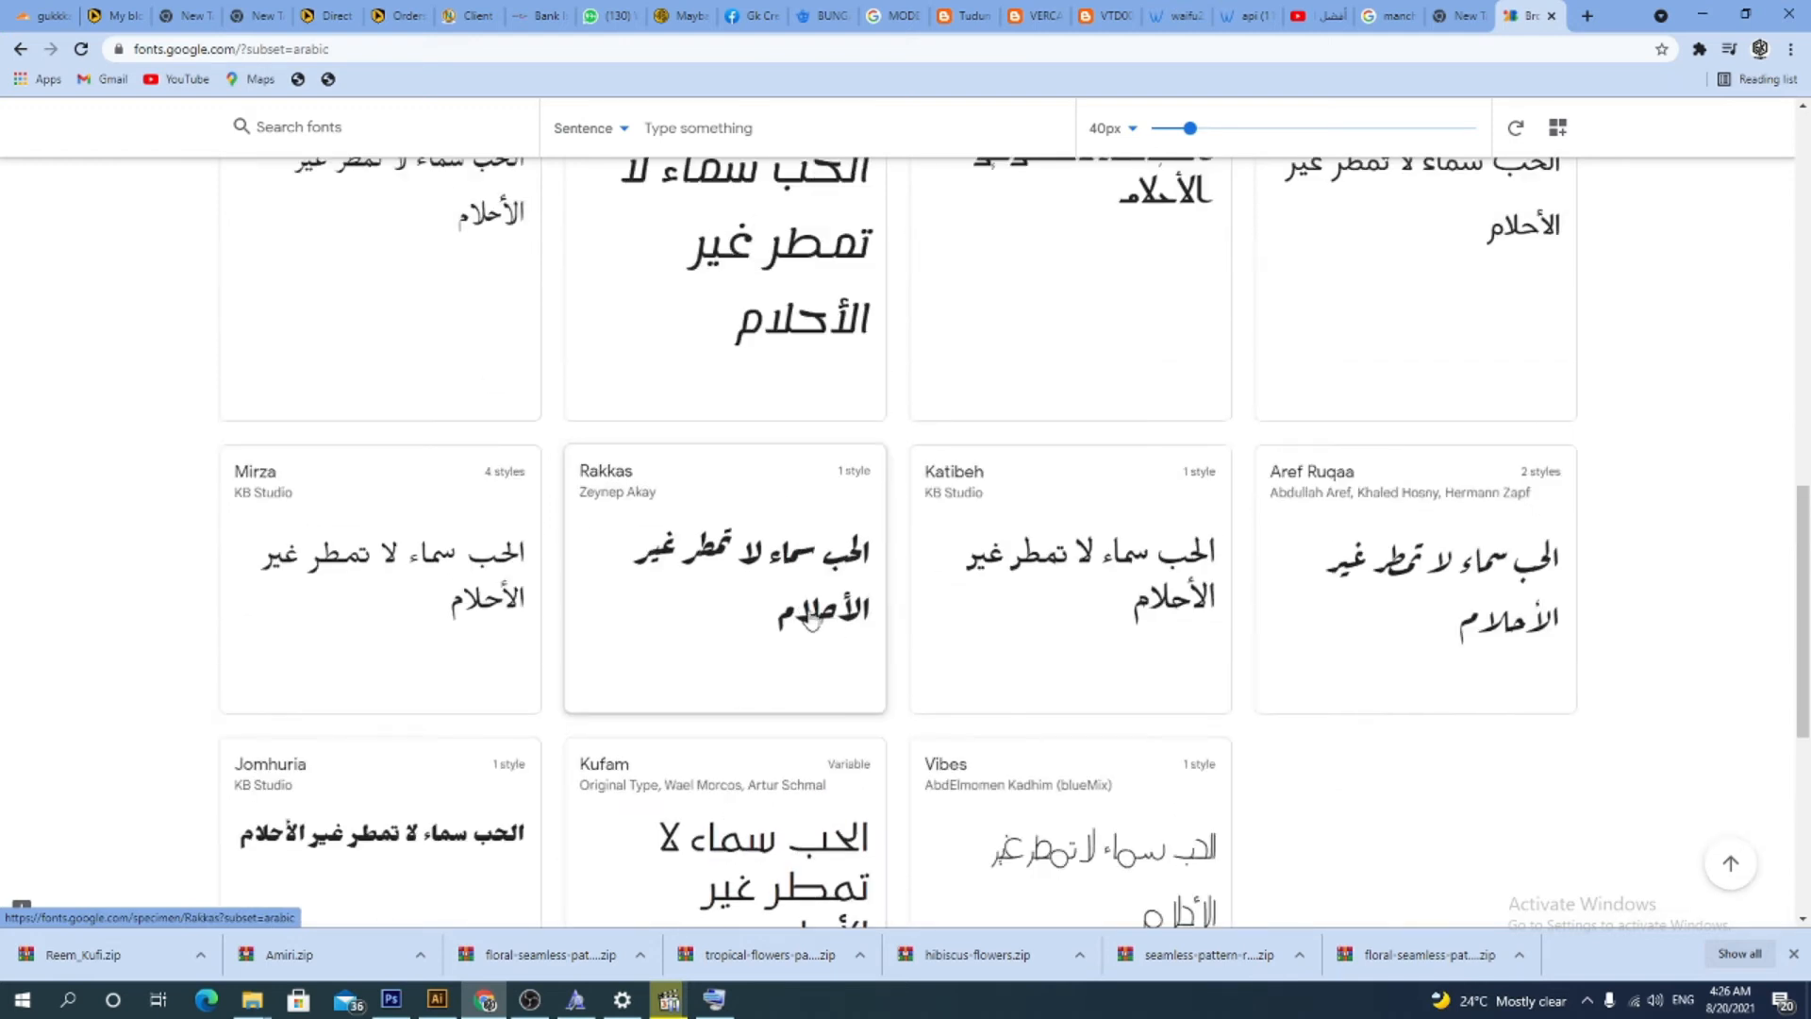
Open the Rakkas font page, select its Regular 400 style, and download it
click(667, 546)
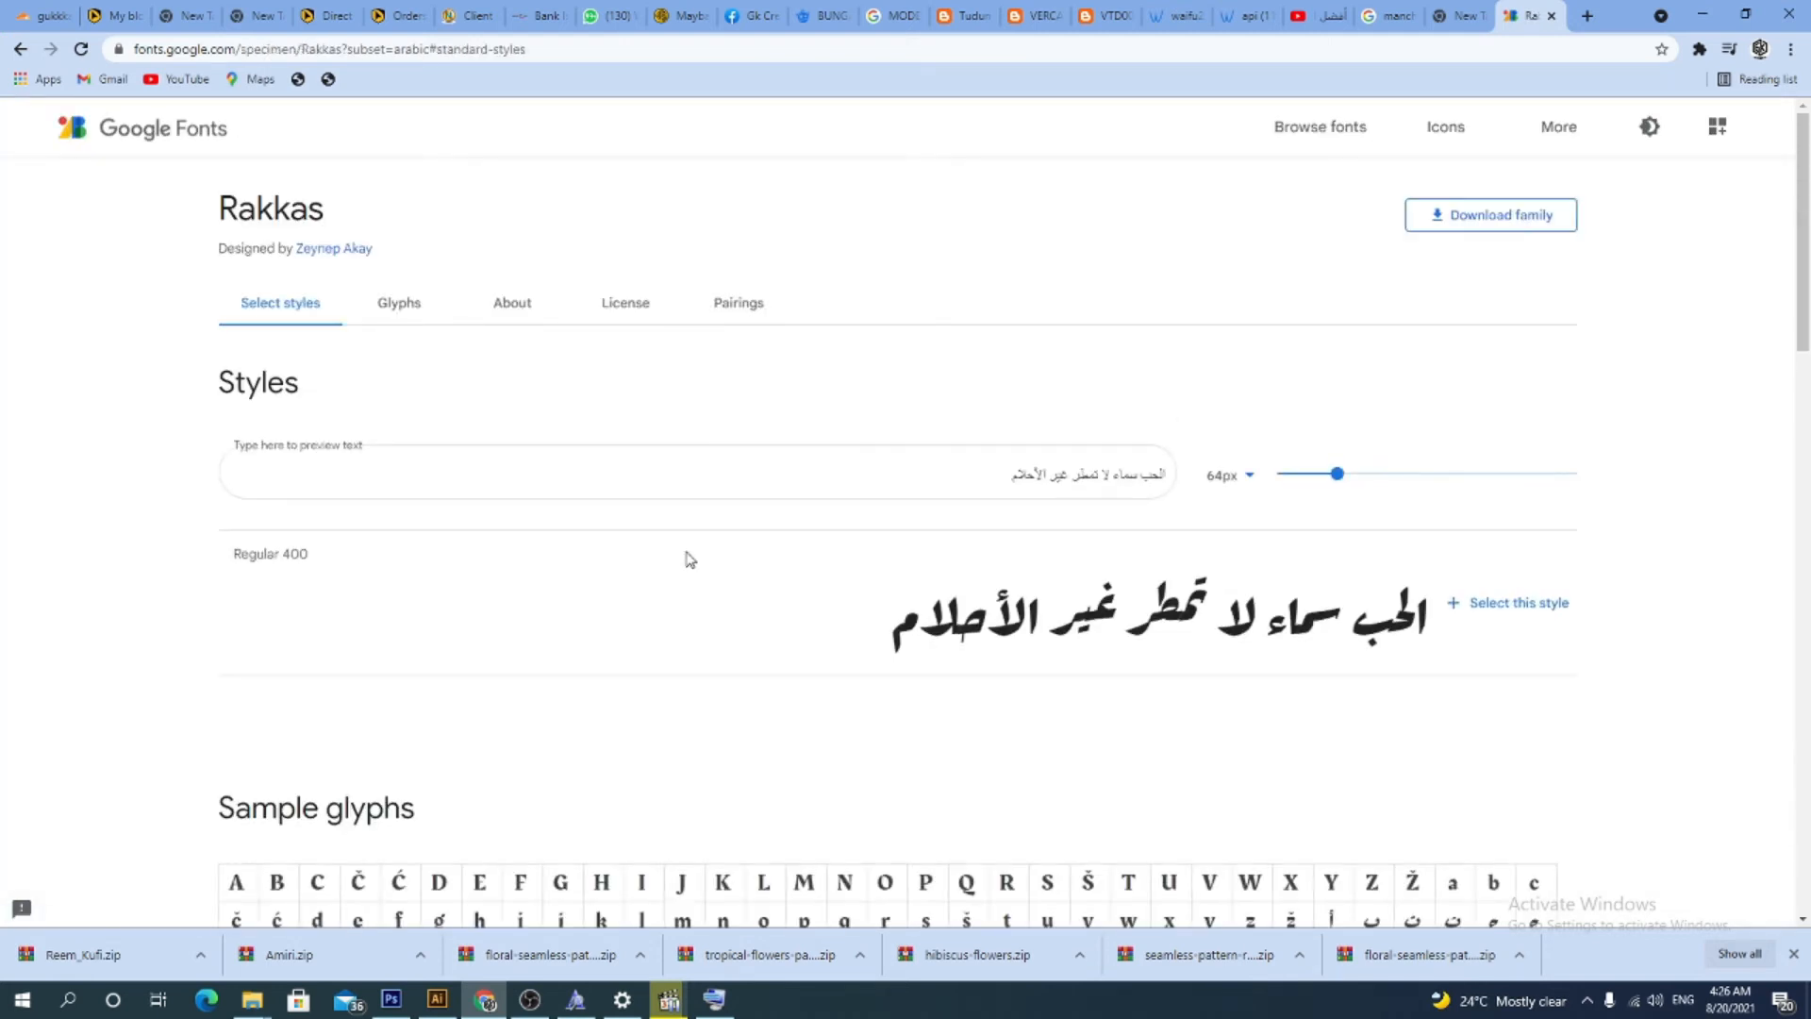
scroll(835, 552, down, 2)
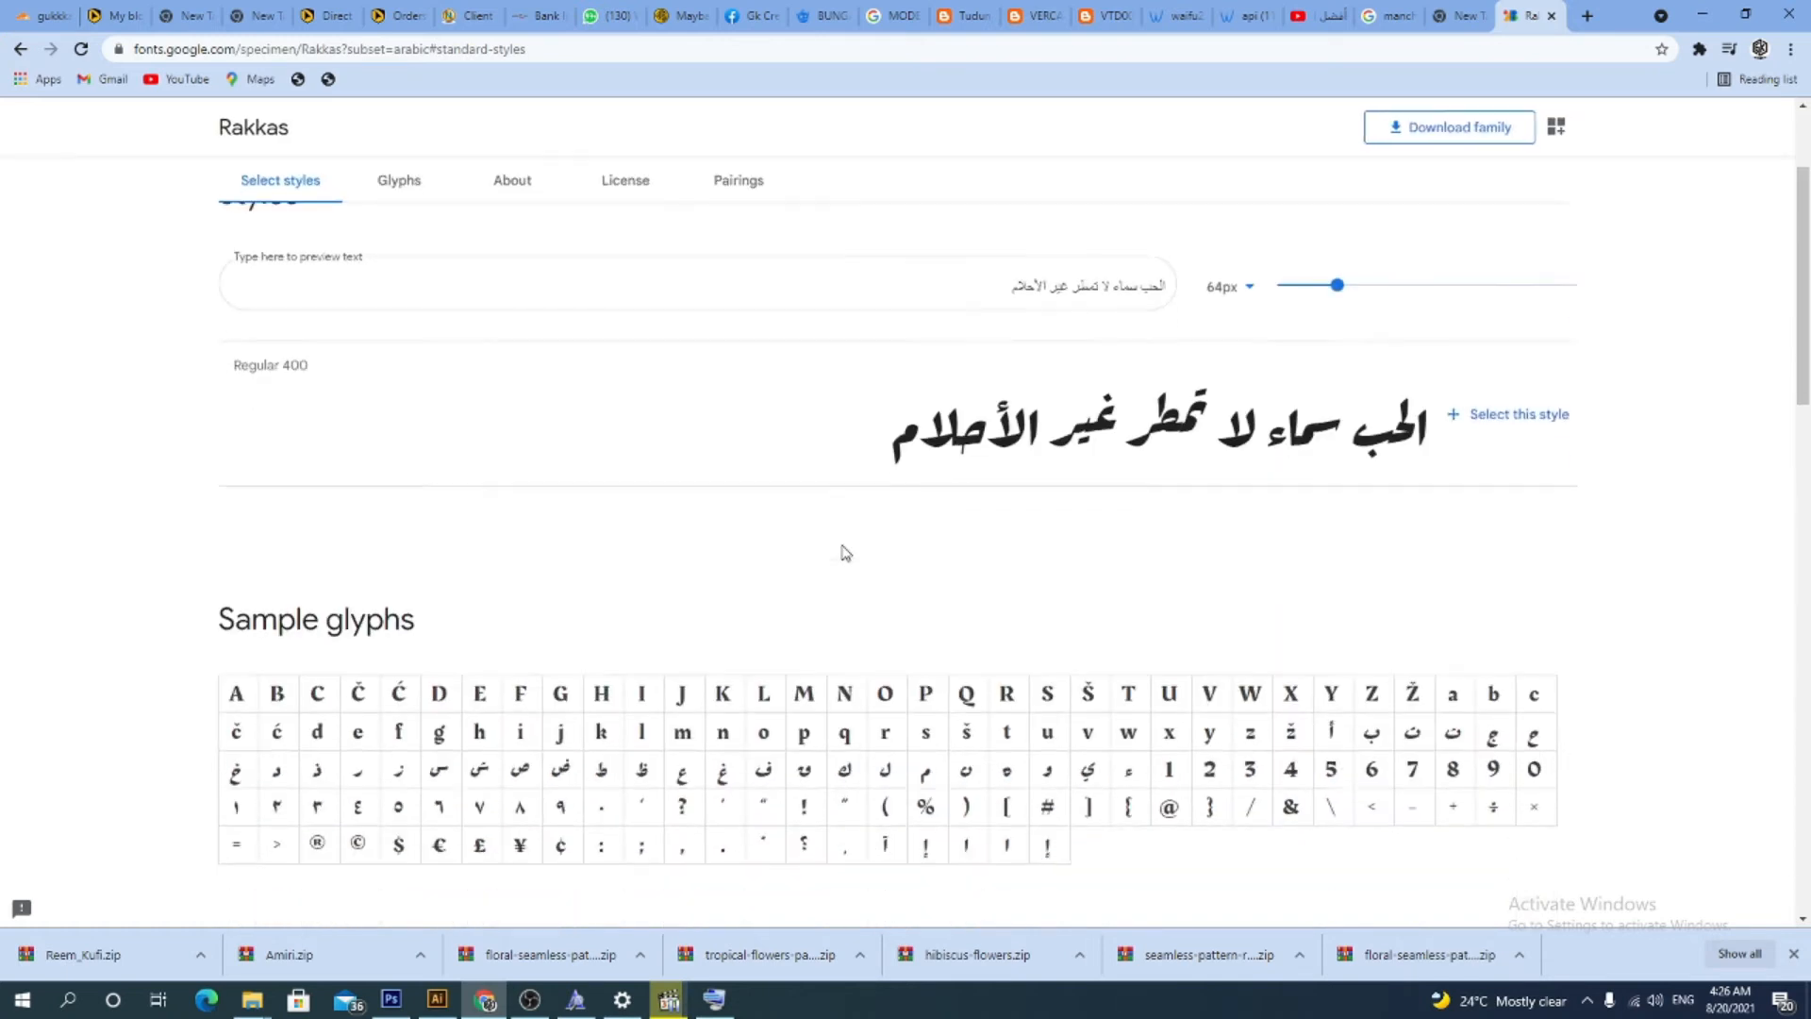
scroll(1321, 400, down, 5)
scroll(1321, 399, up, 7)
click(1479, 602)
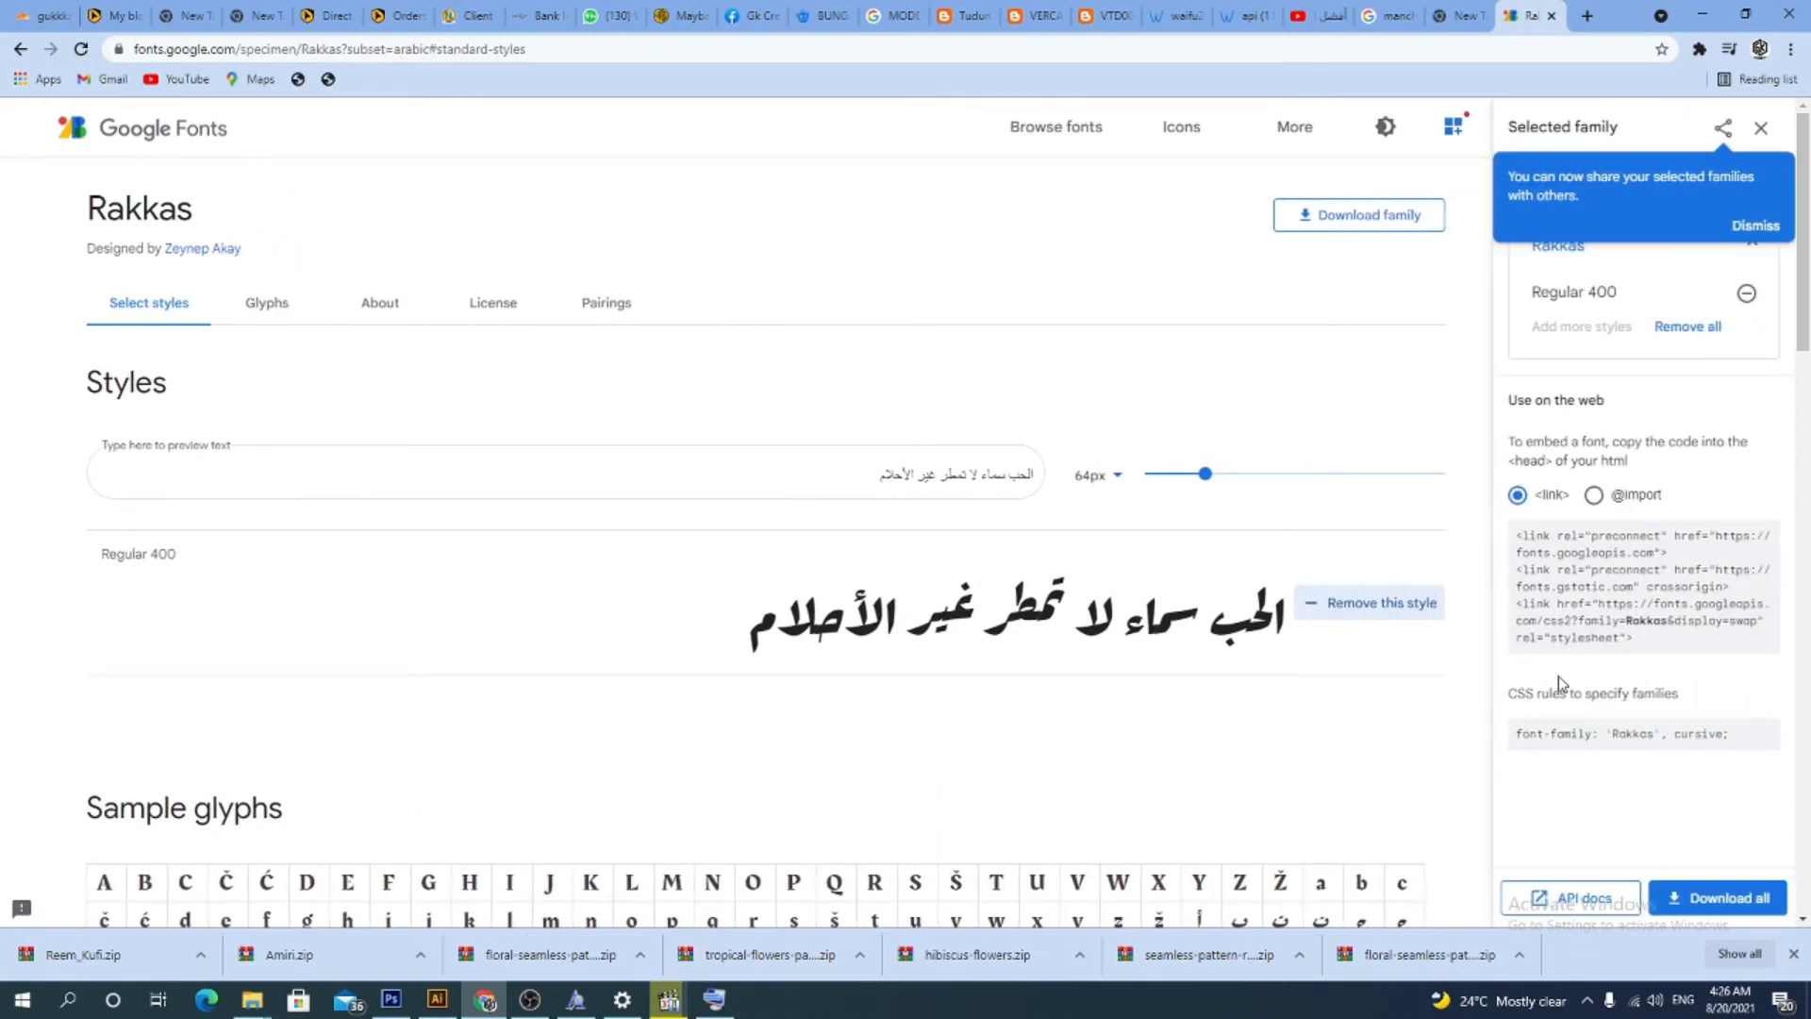
click(1688, 894)
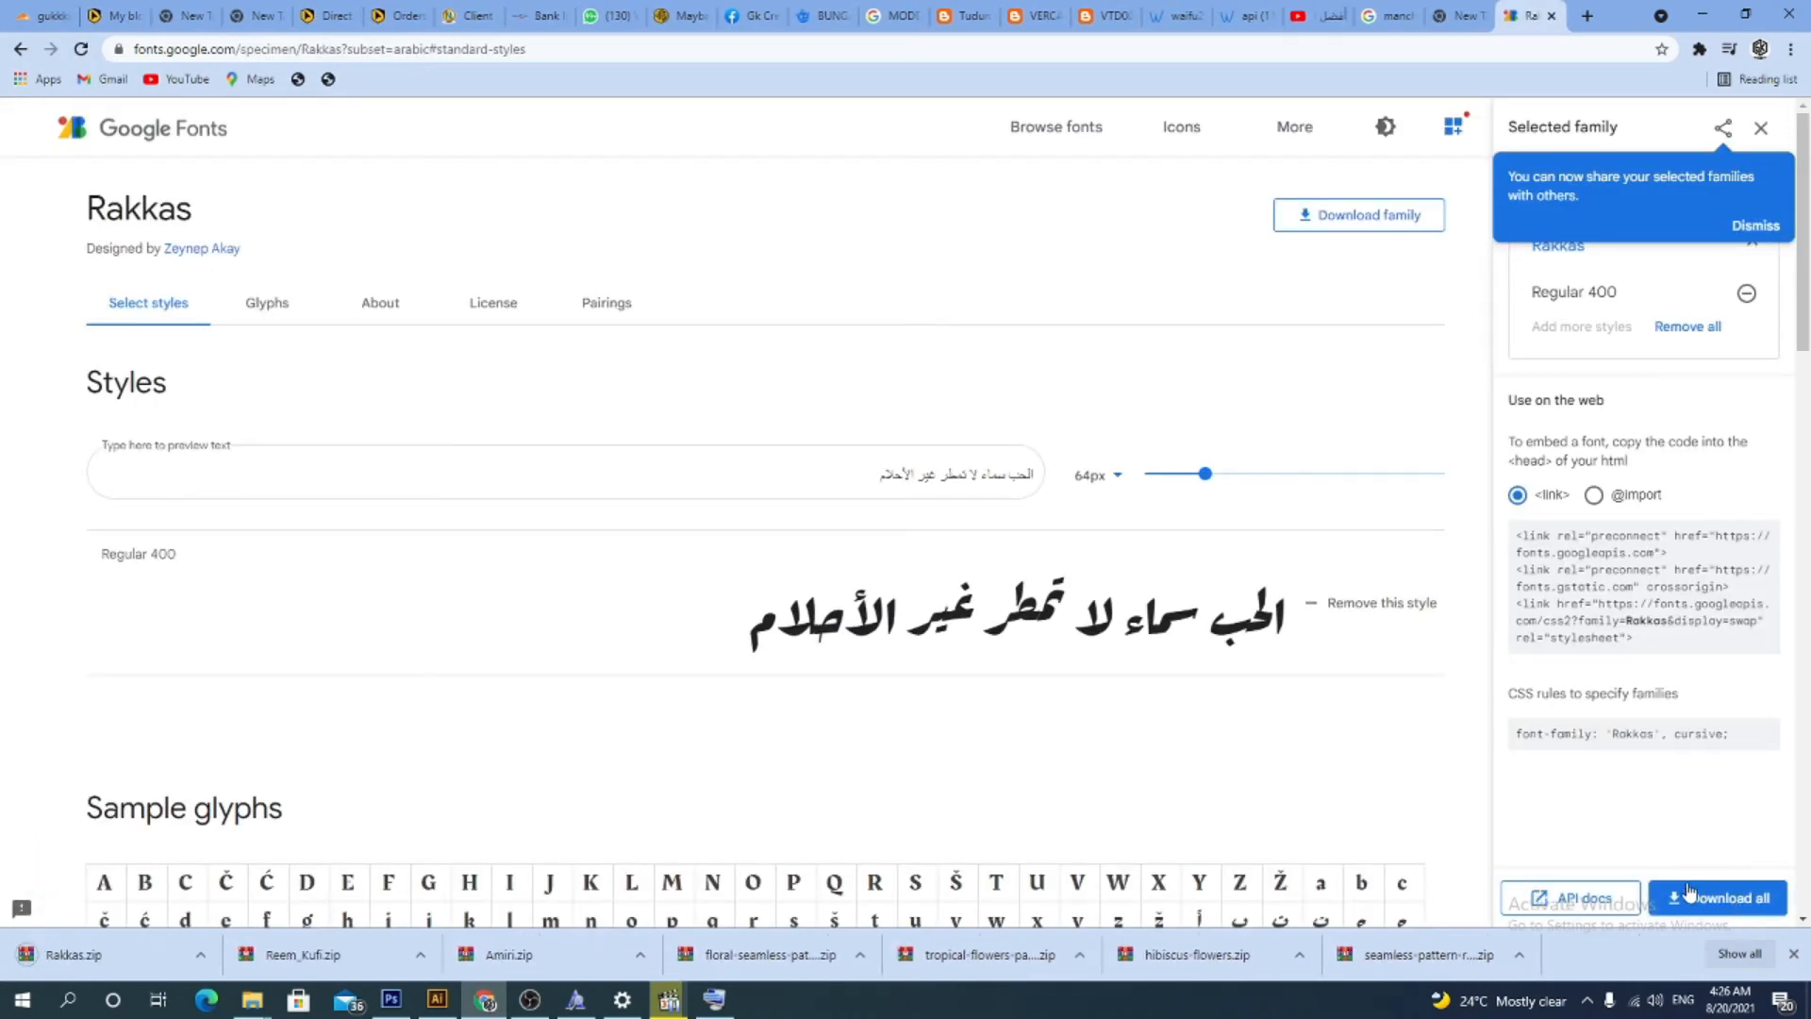
click(200, 962)
click(255, 897)
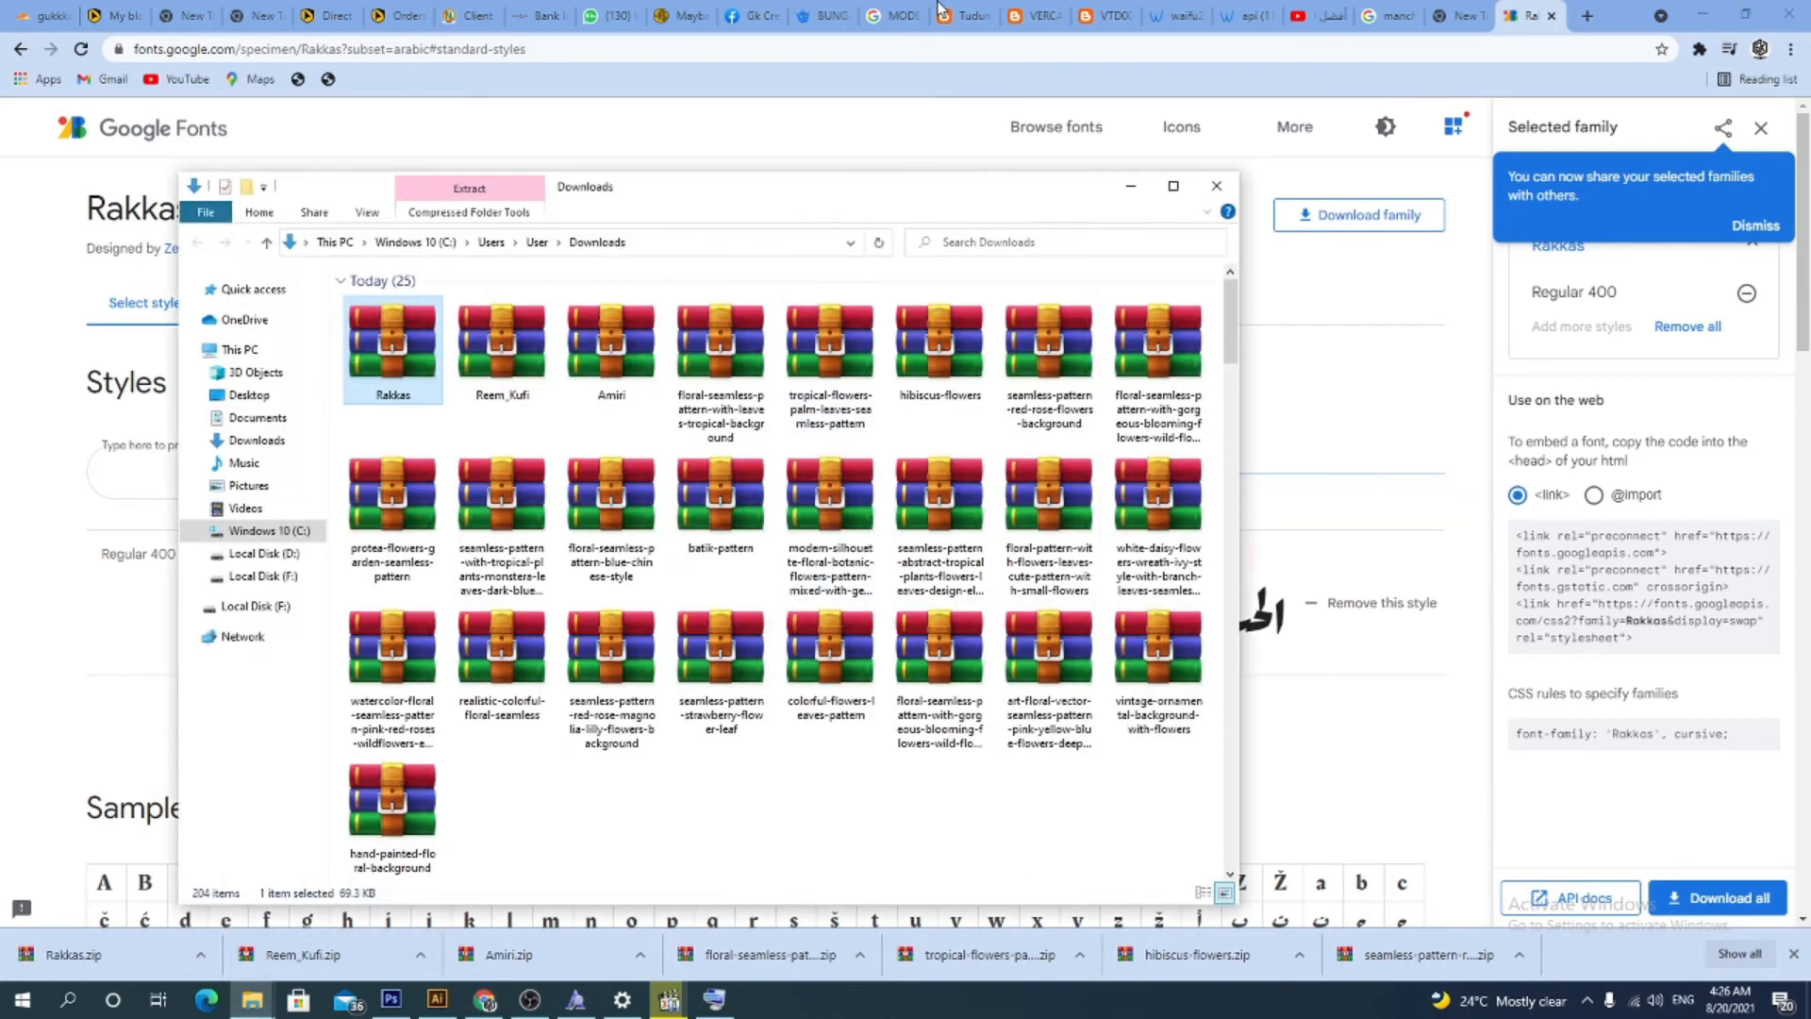
double_click(368, 329)
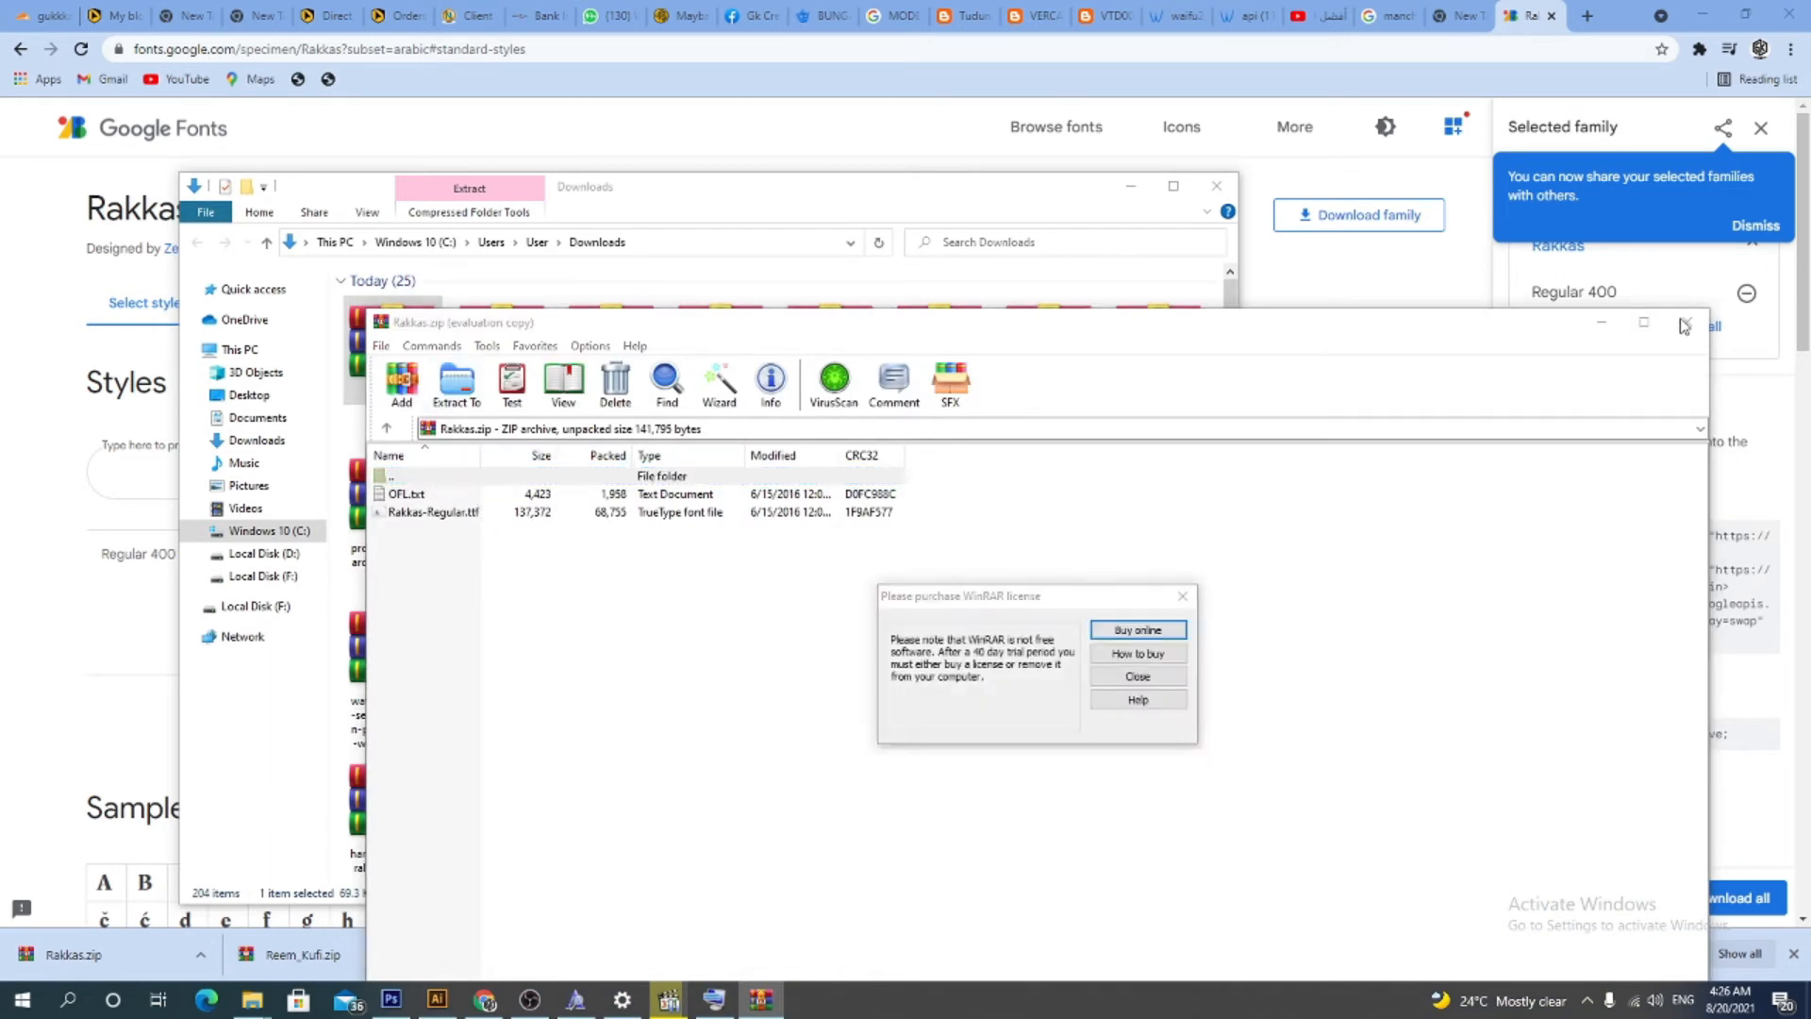
click(1182, 590)
click(1686, 321)
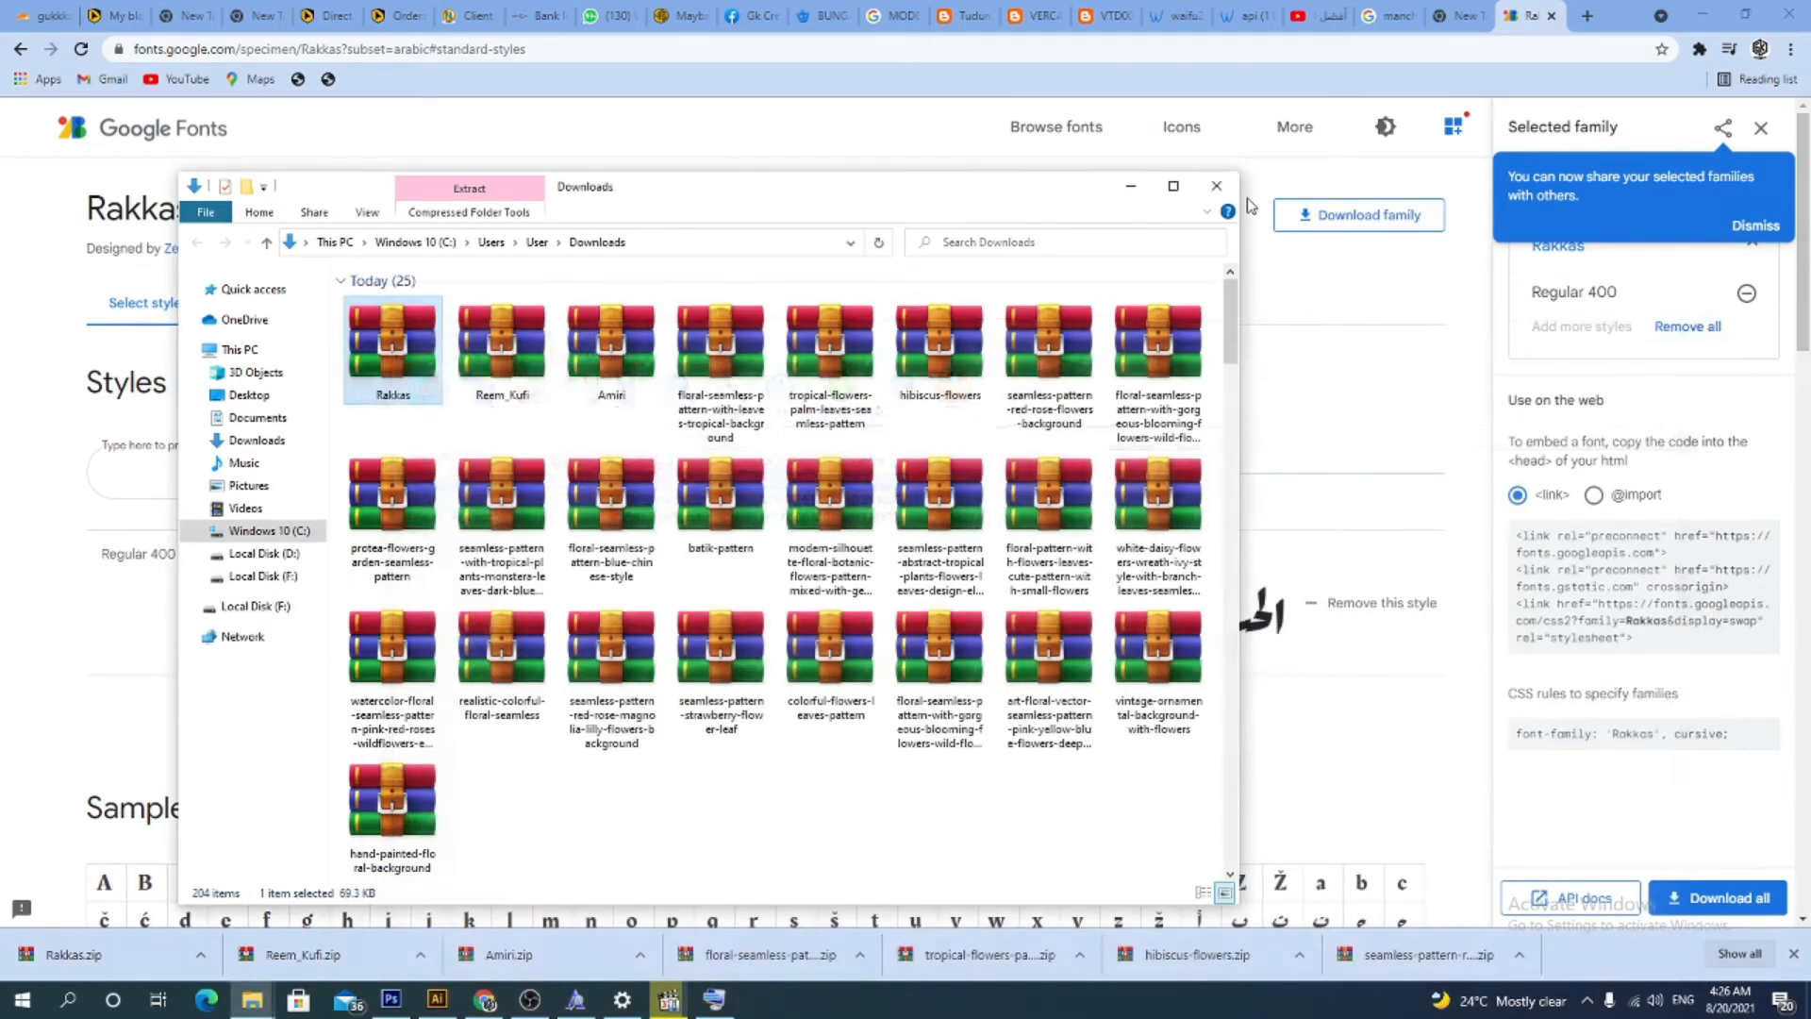
click(1216, 185)
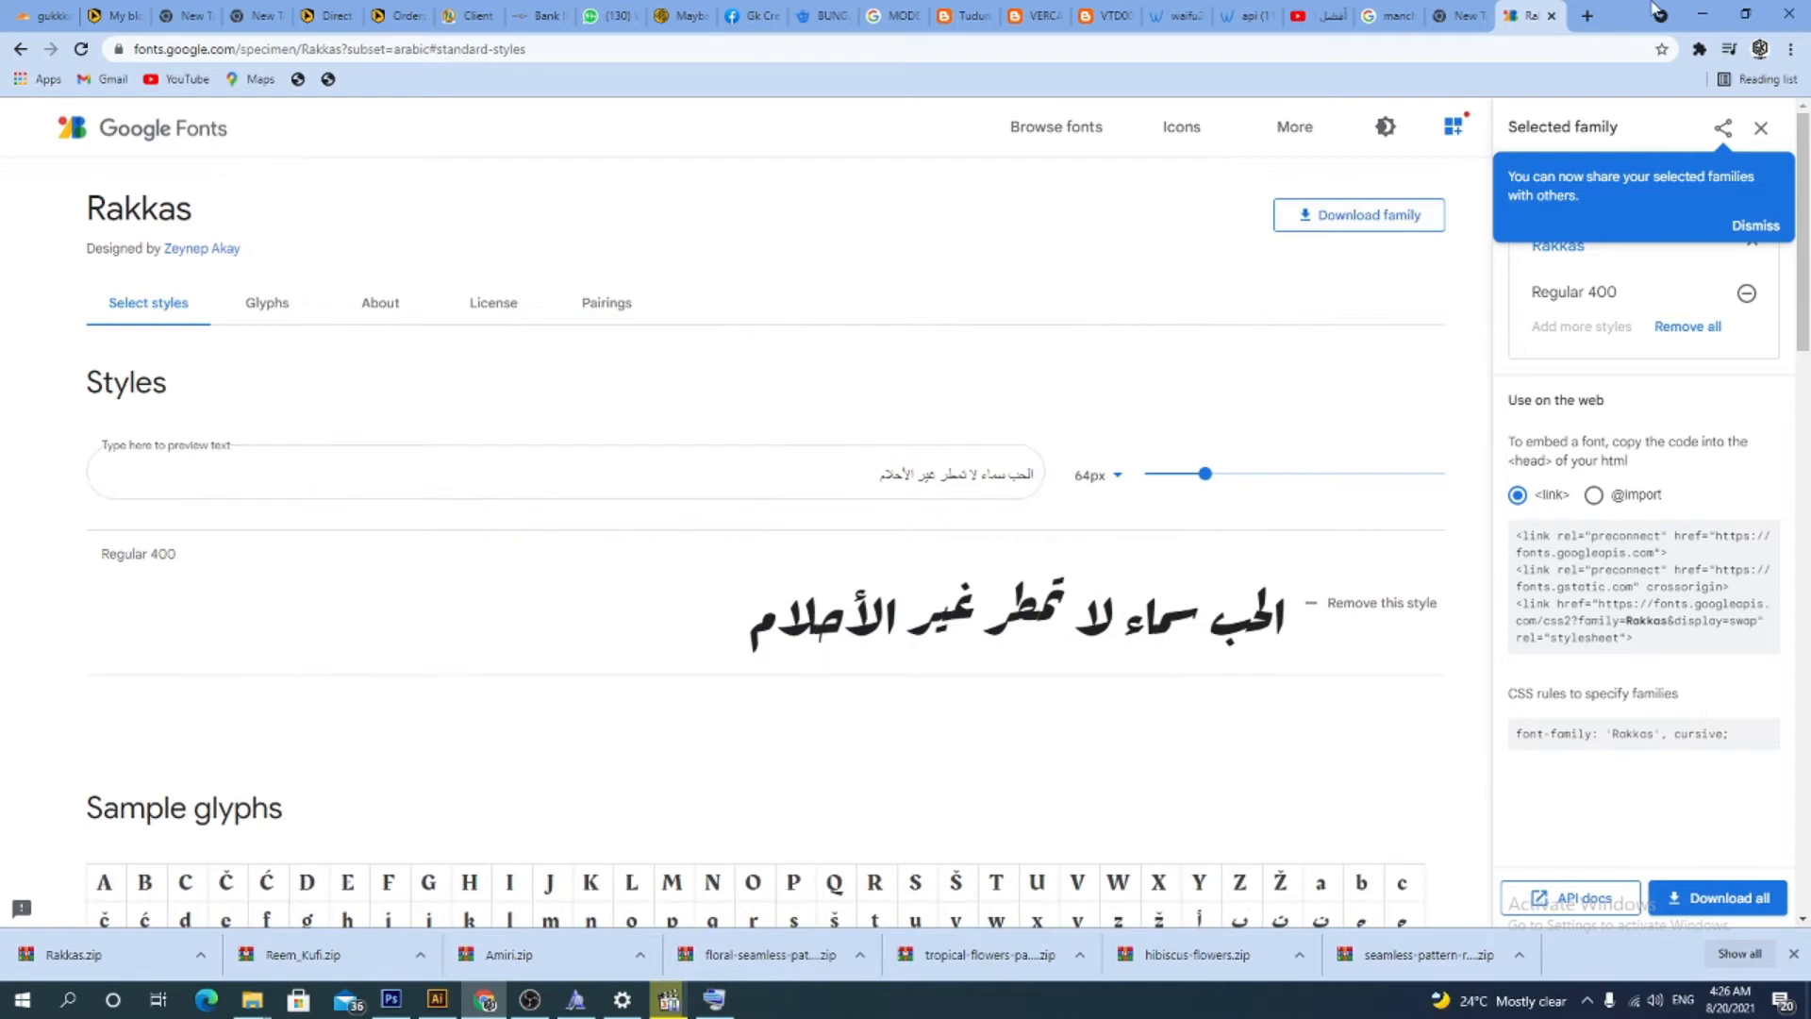
Minimize the browser, open the Downloads folder through This PC, and open Rakkas.zip in WinRAR
click(1702, 13)
double_click(36, 132)
click(207, 391)
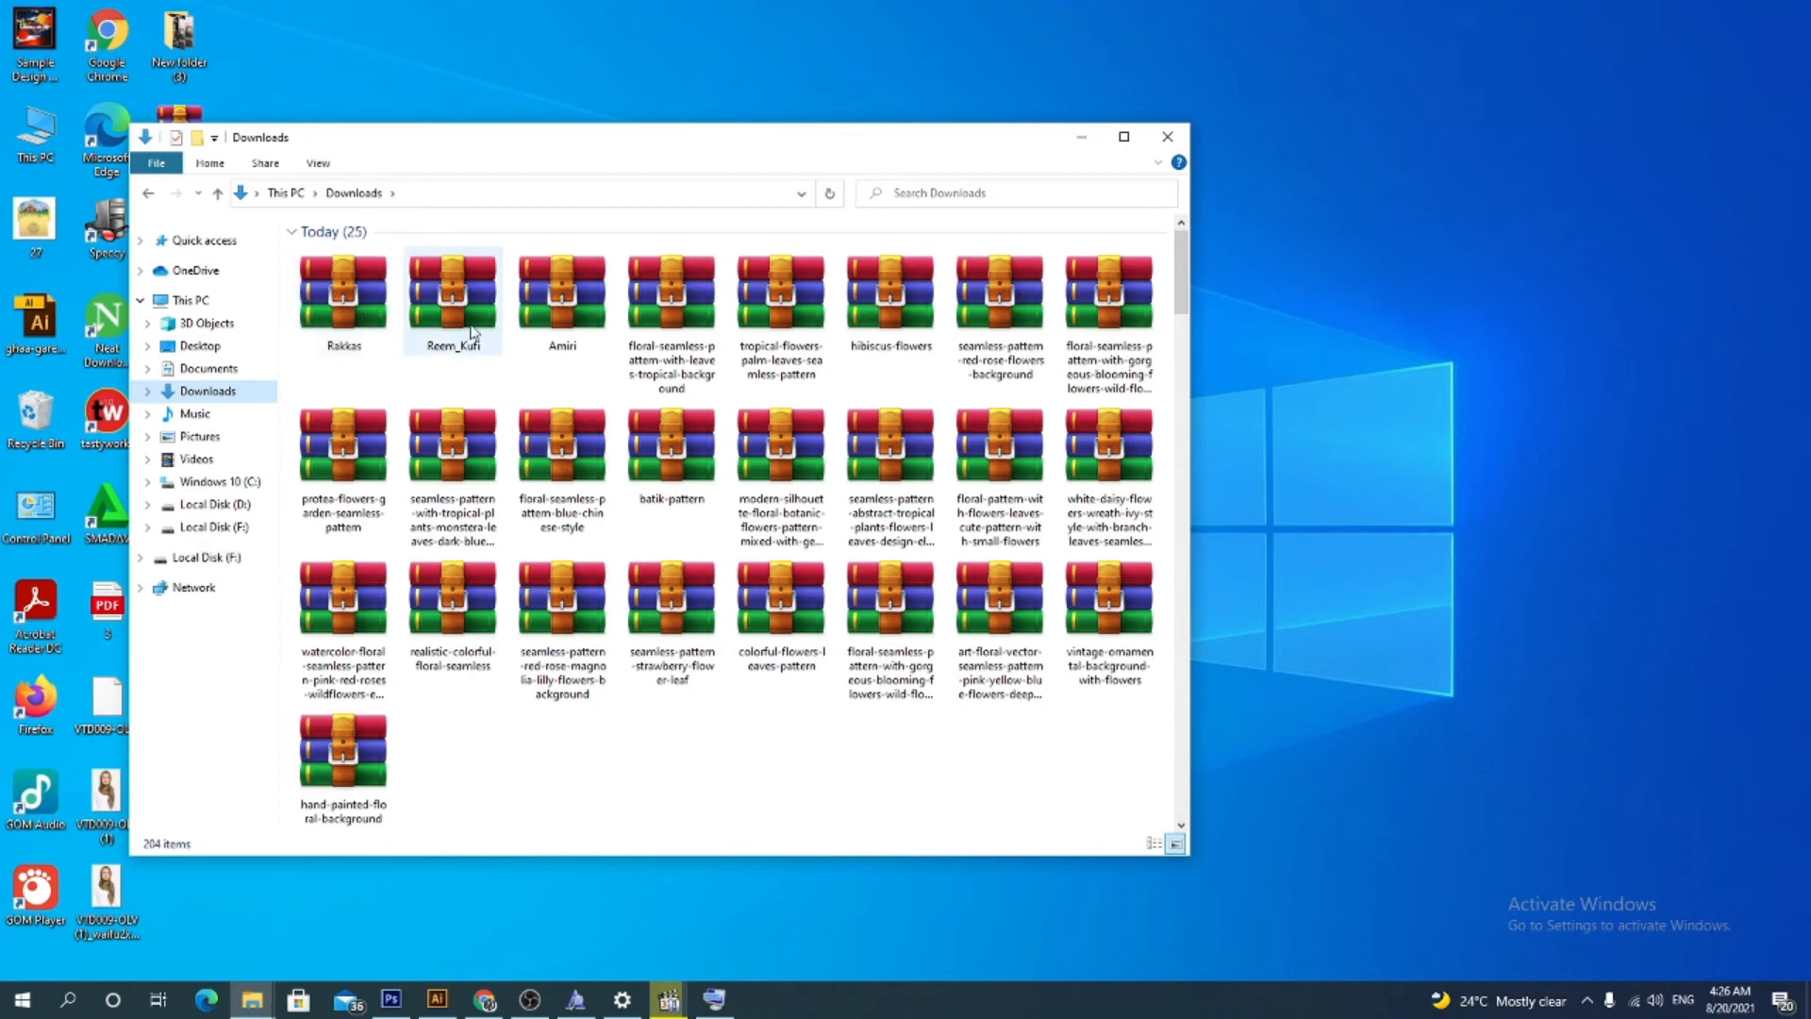
click(349, 307)
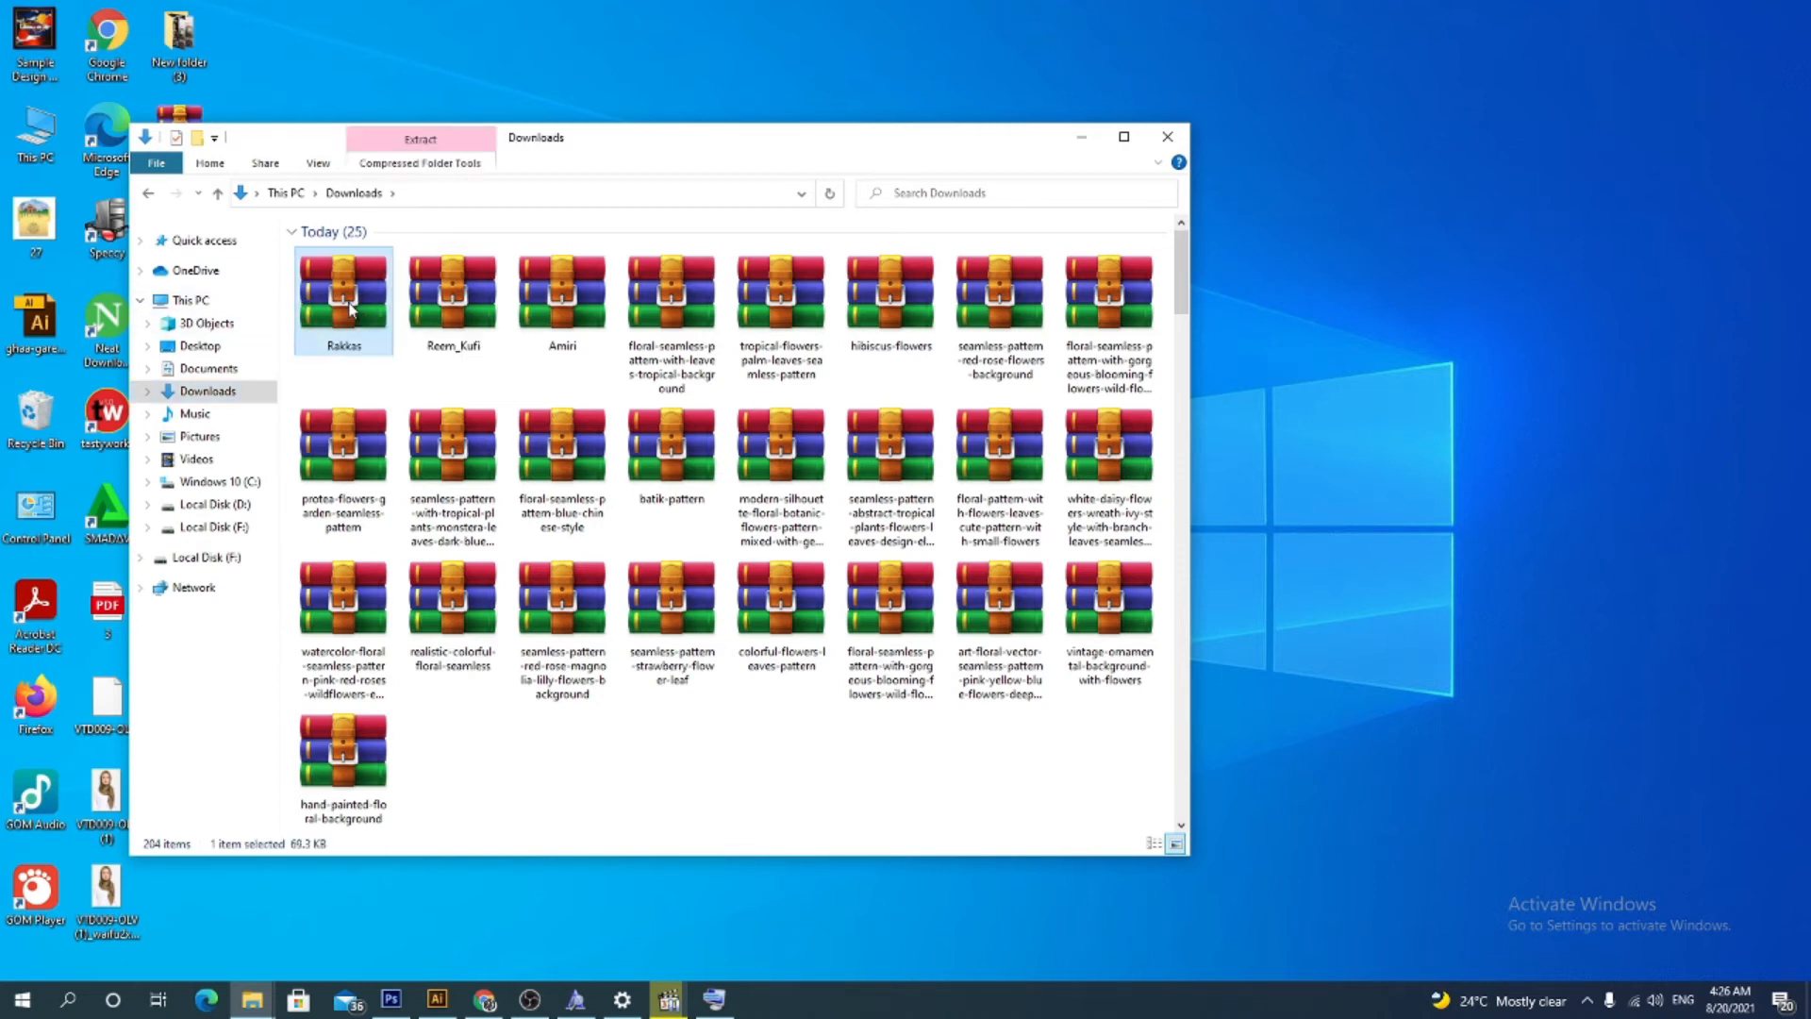
double_click(349, 307)
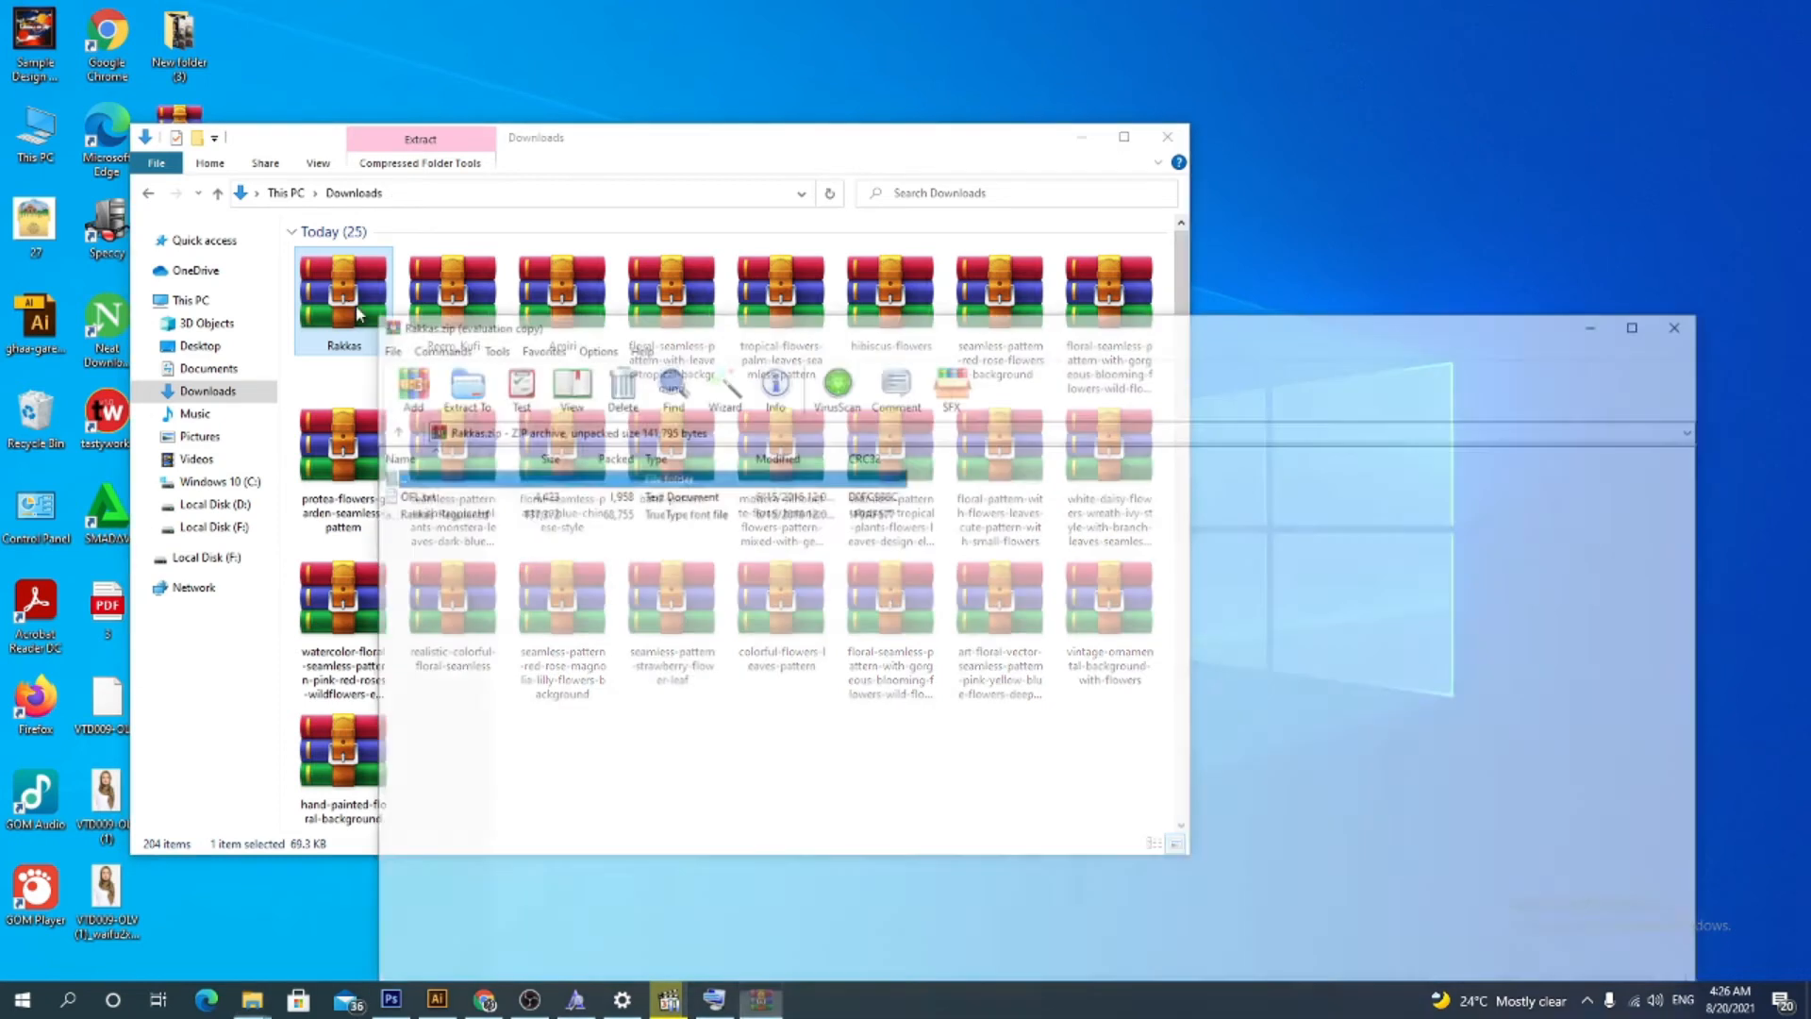
click(1249, 211)
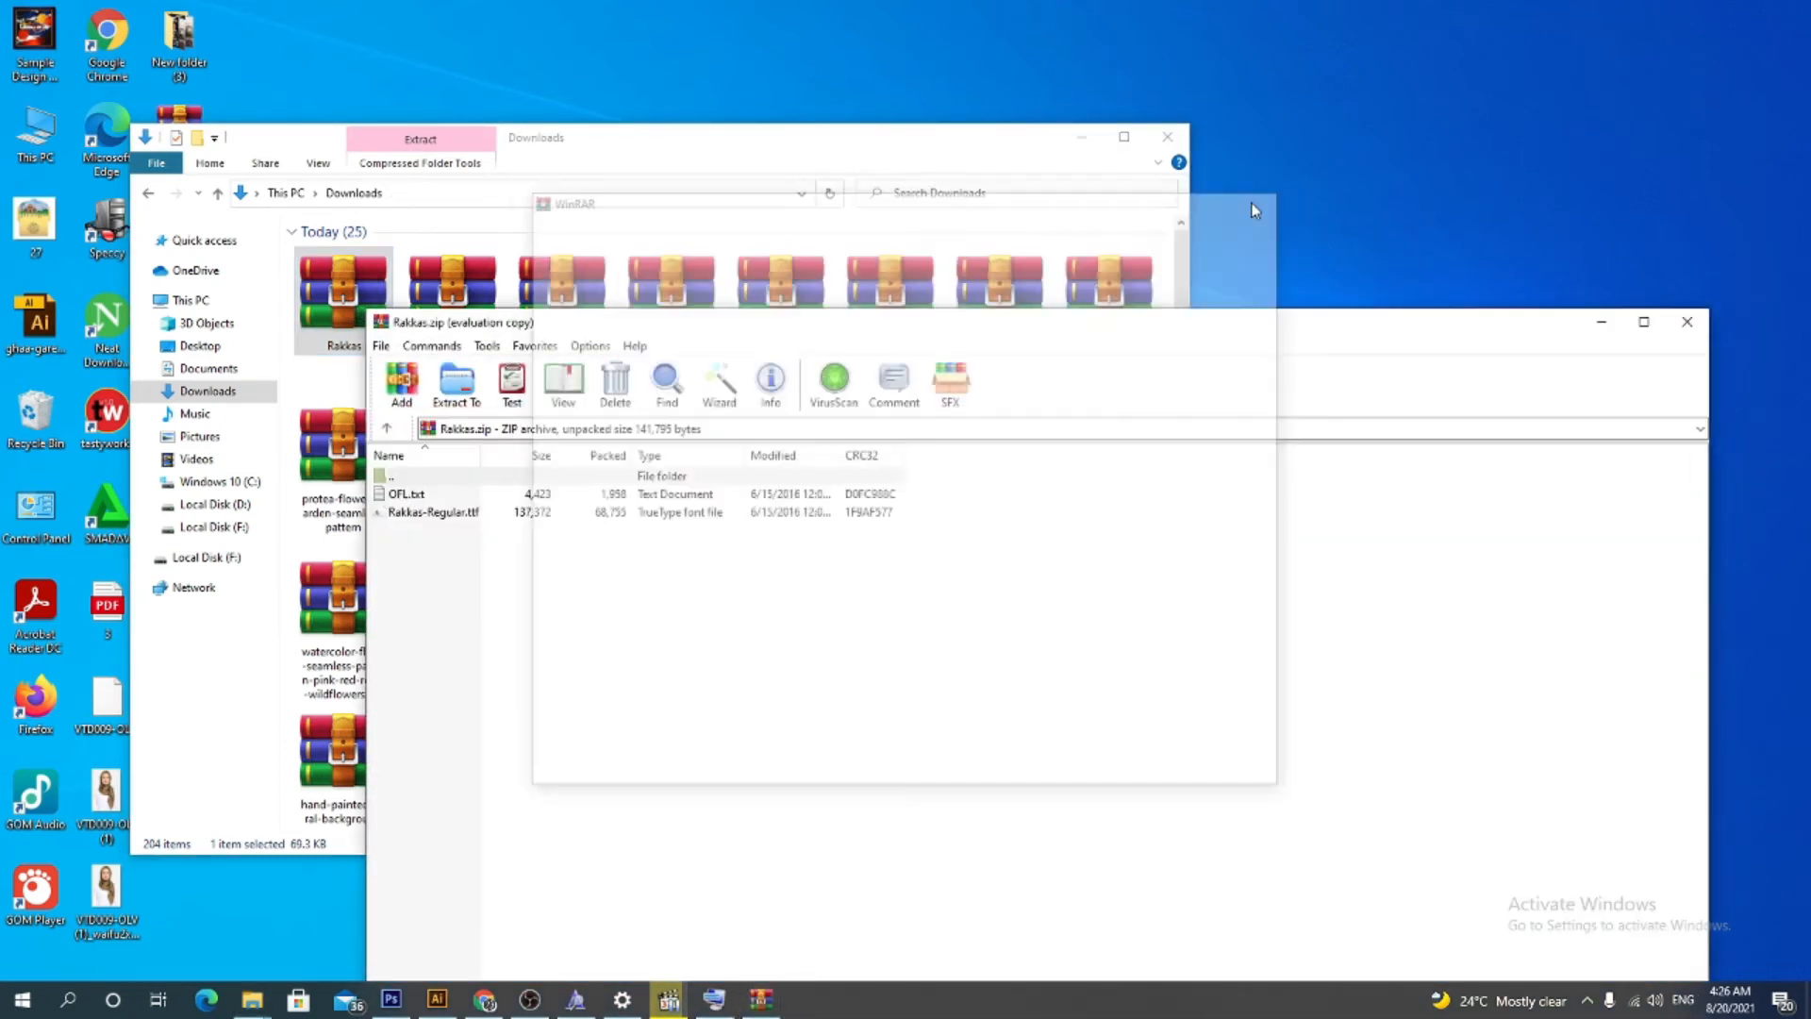
Open Rakkas-Regular.ttf from the archive and install the font
click(447, 518)
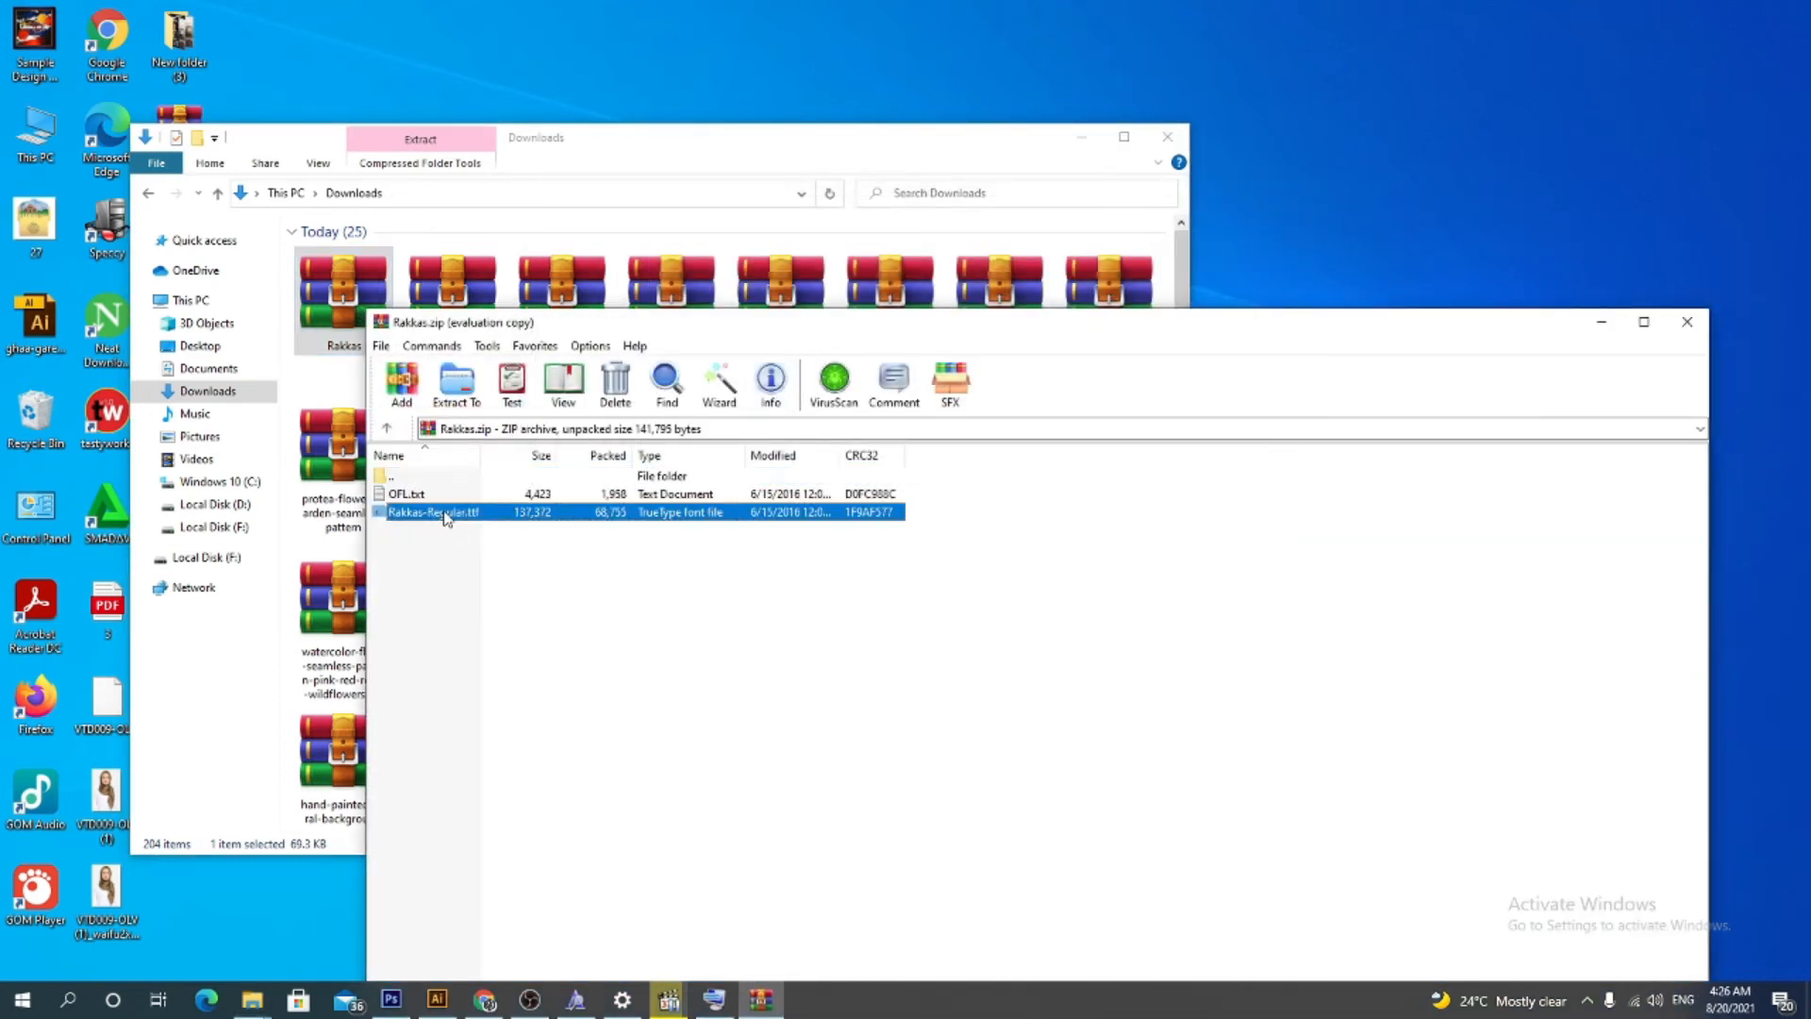
double_click(447, 514)
click(181, 149)
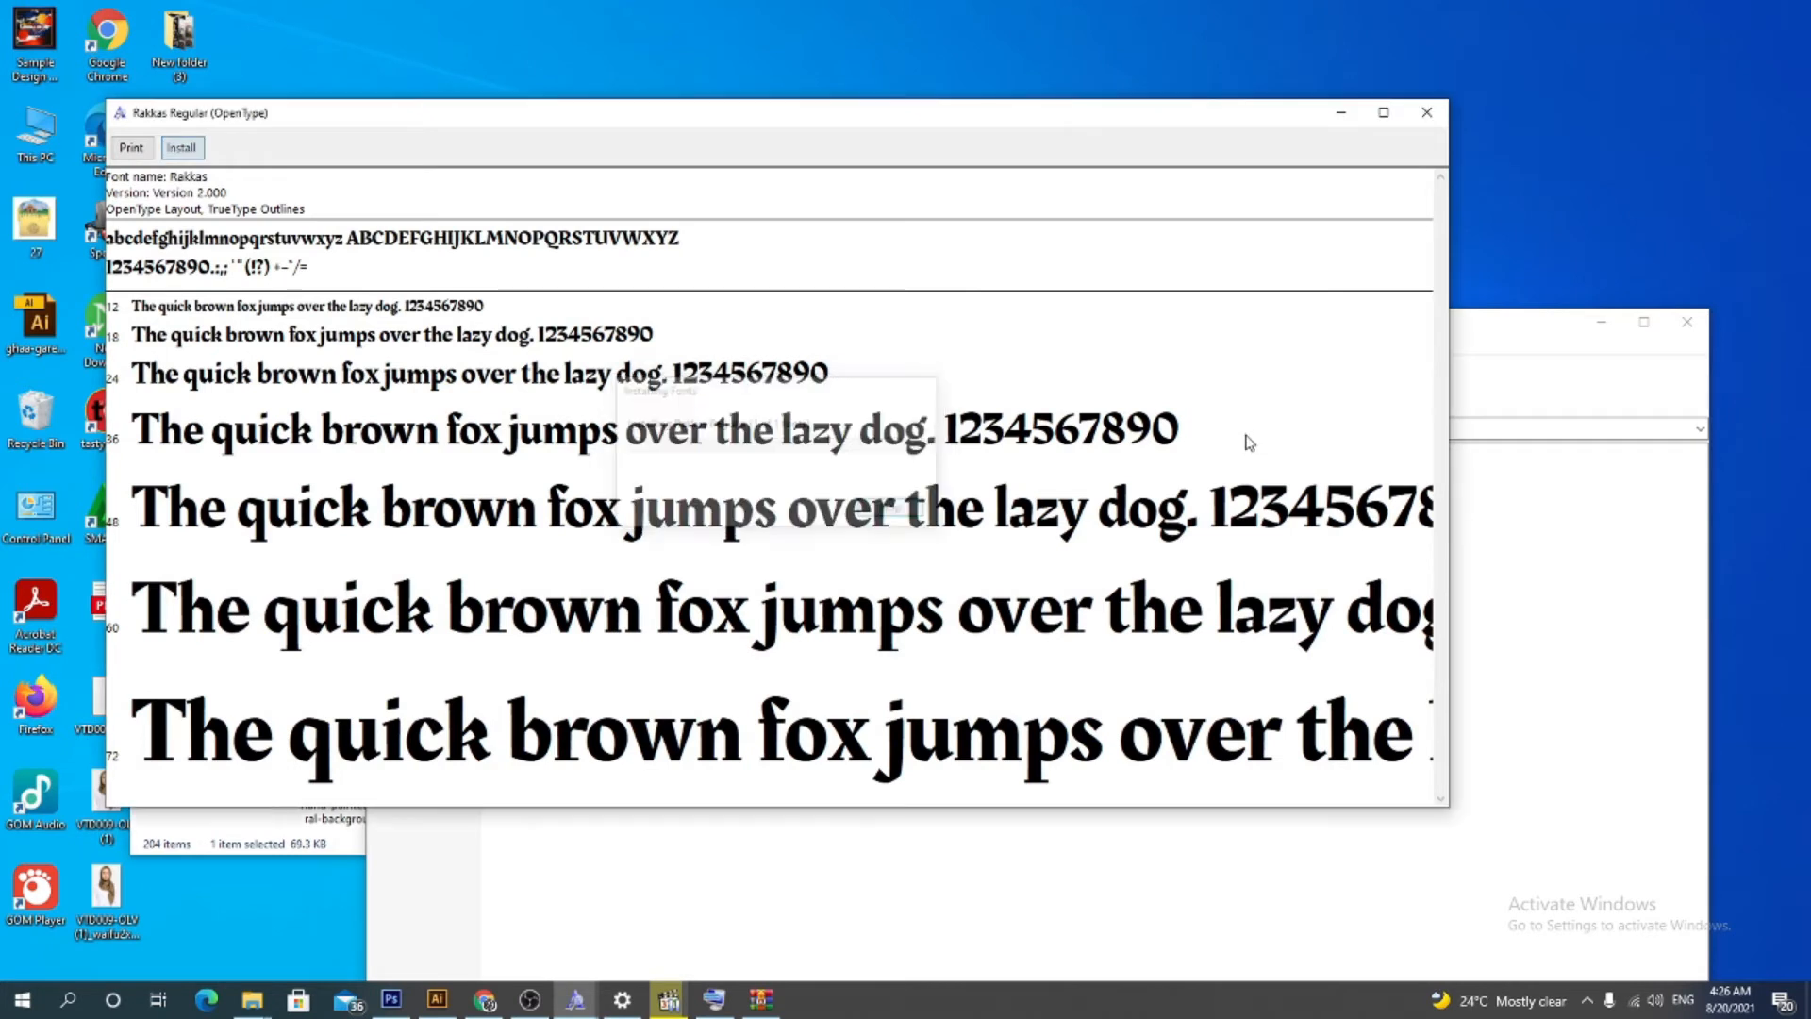
Switch to Photoshop and step up through the font list, trying Hacen Tunisia Bd and Dubai on the word
click(401, 1007)
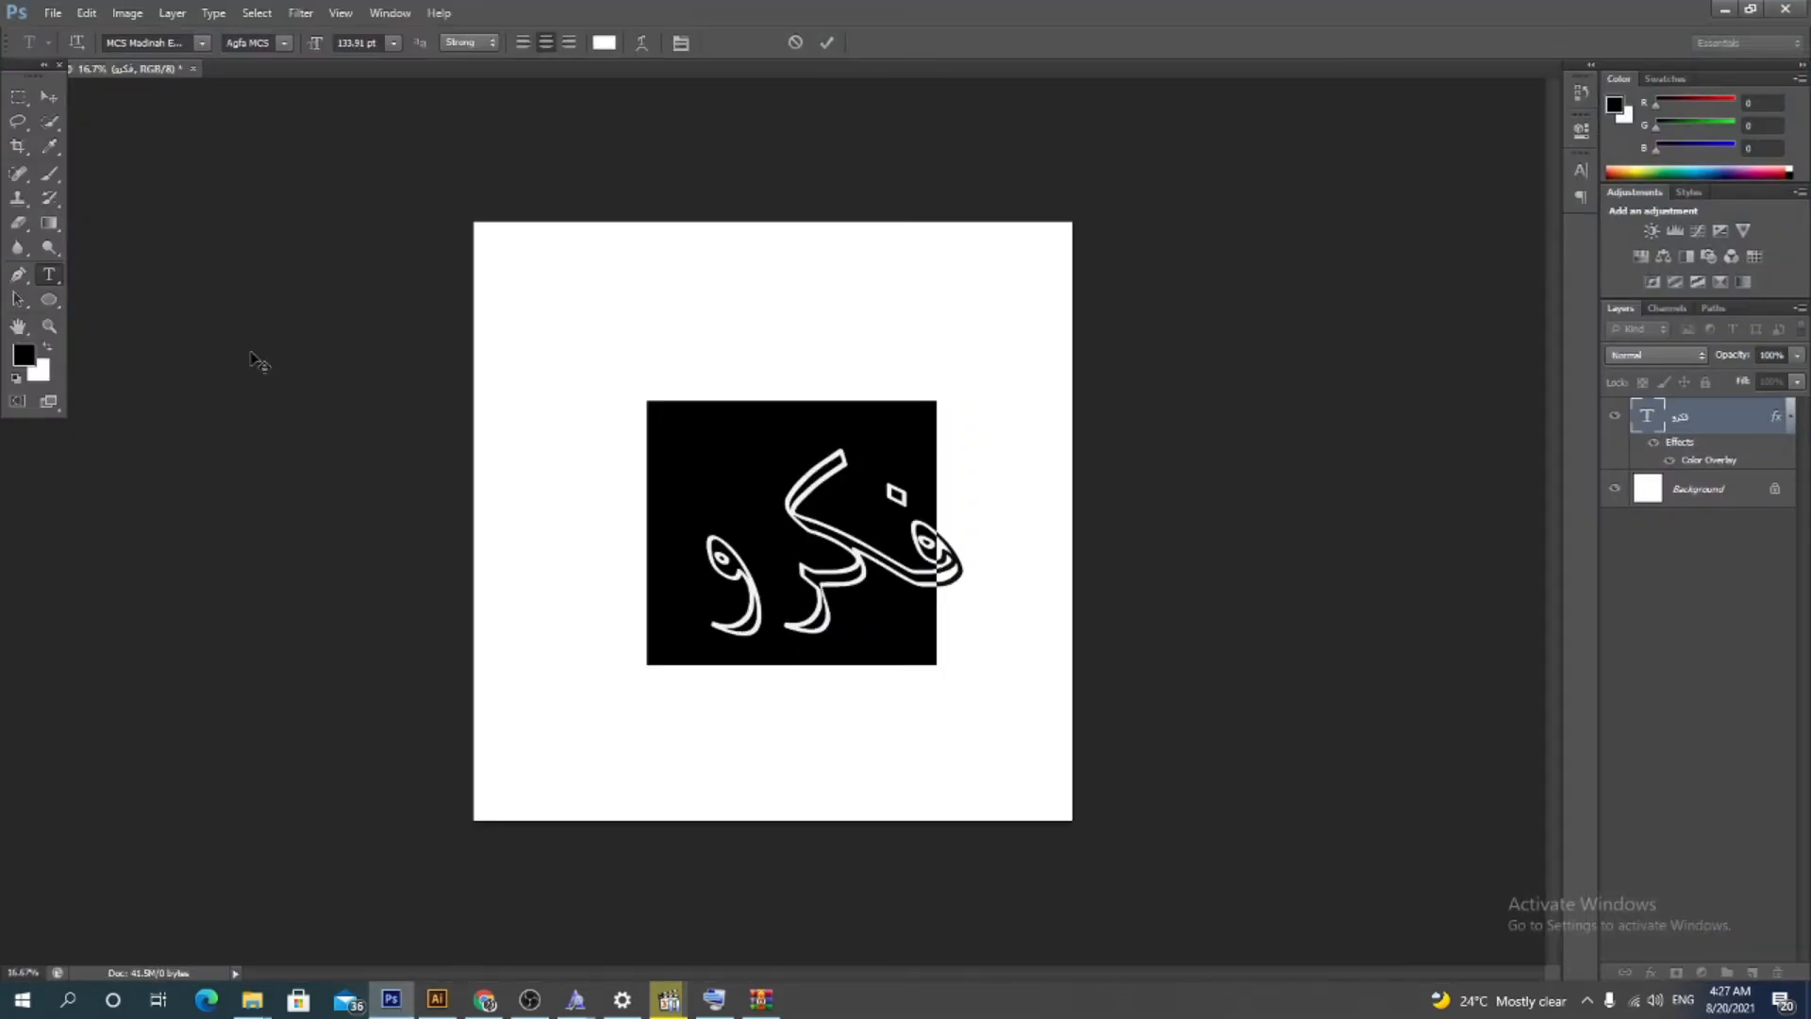
click(156, 42)
key(Up)
key(Up)
key(Up)
key(Up)
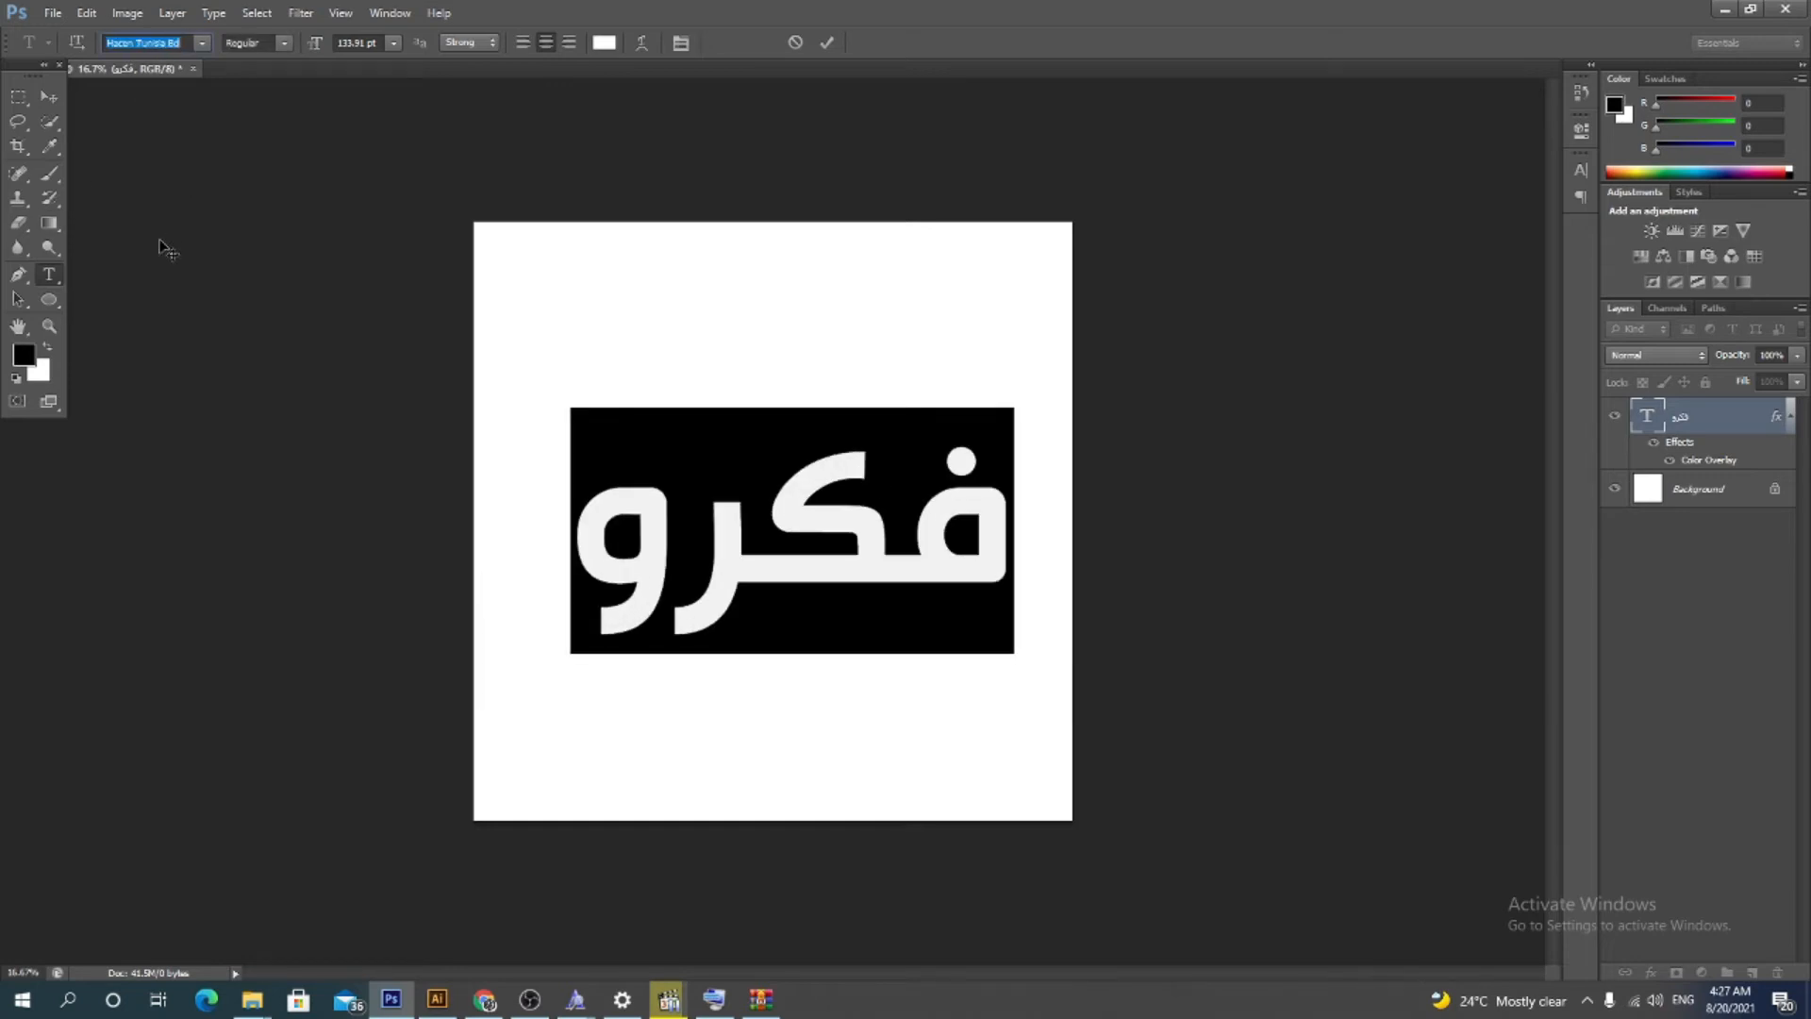
key(Up)
key(Up)
key(Up)
key(Up)
key(Up)
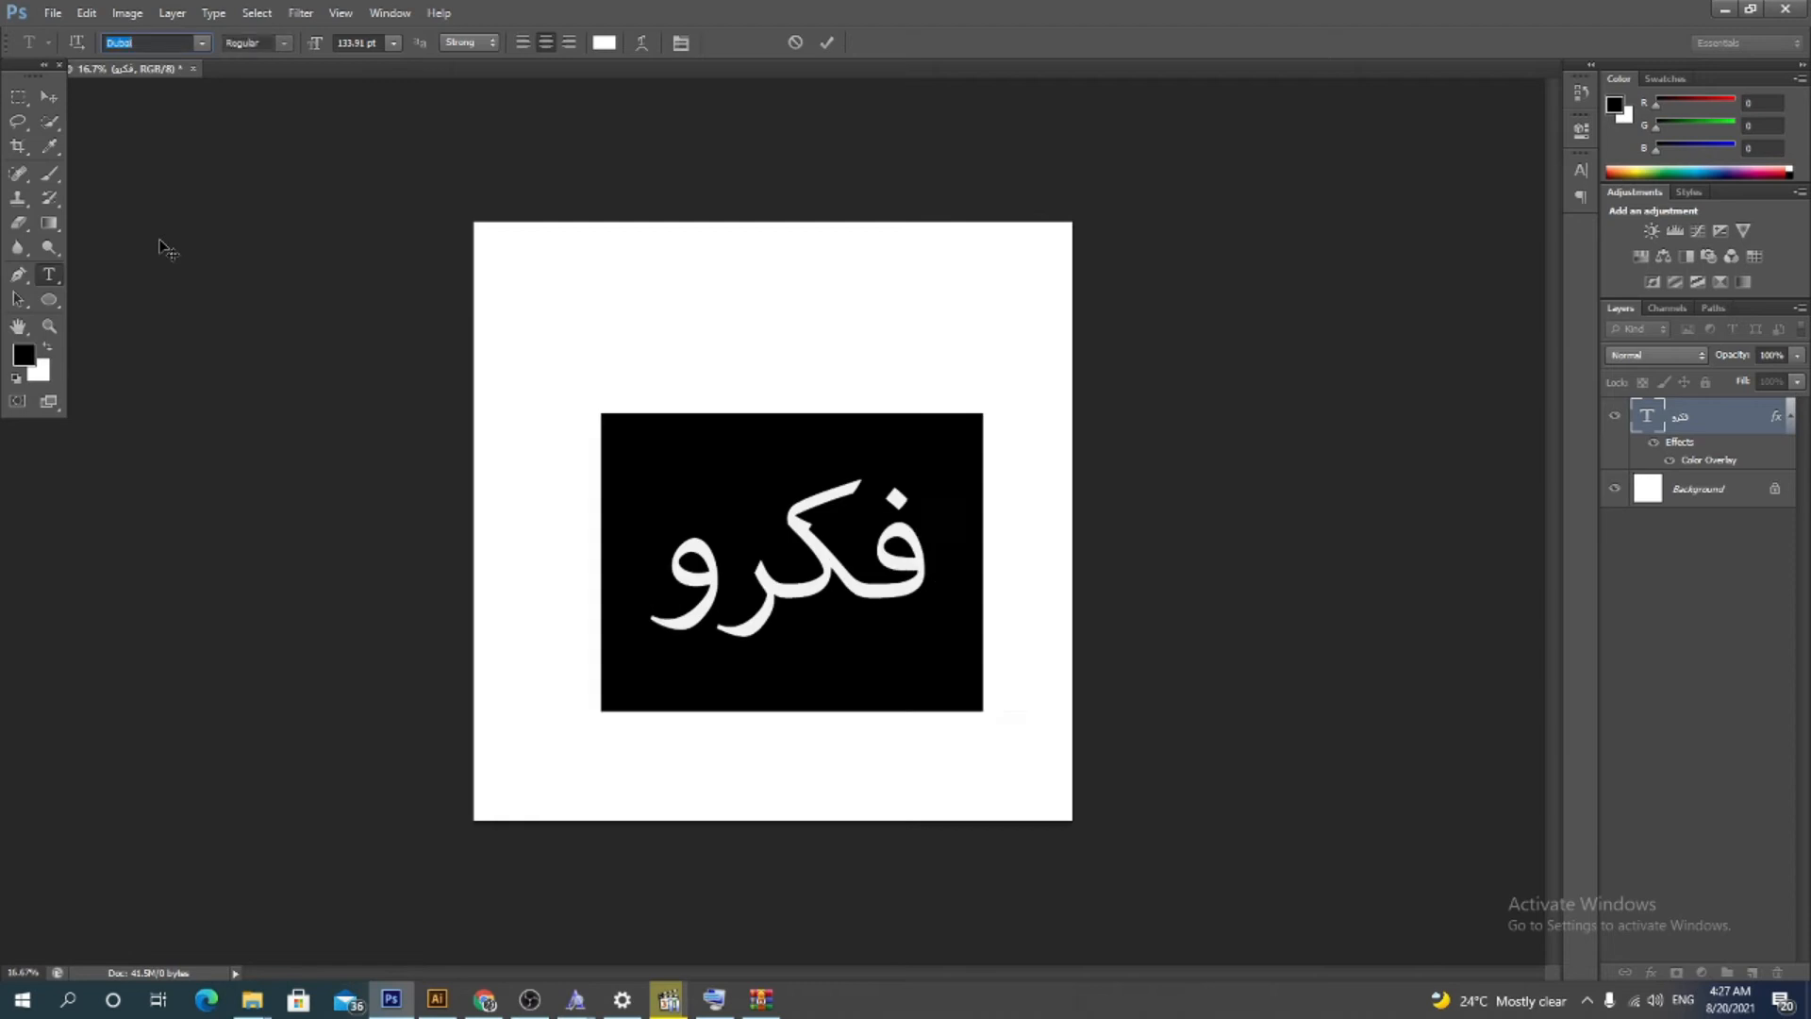
Step down through the font list to apply Urdu Typesetting to the word
key(Down)
key(Down)
key(Down)
key(Down)
key(Down)
key(Down)
key(Down)
key(Down)
key(Down)
key(Down)
key(Down)
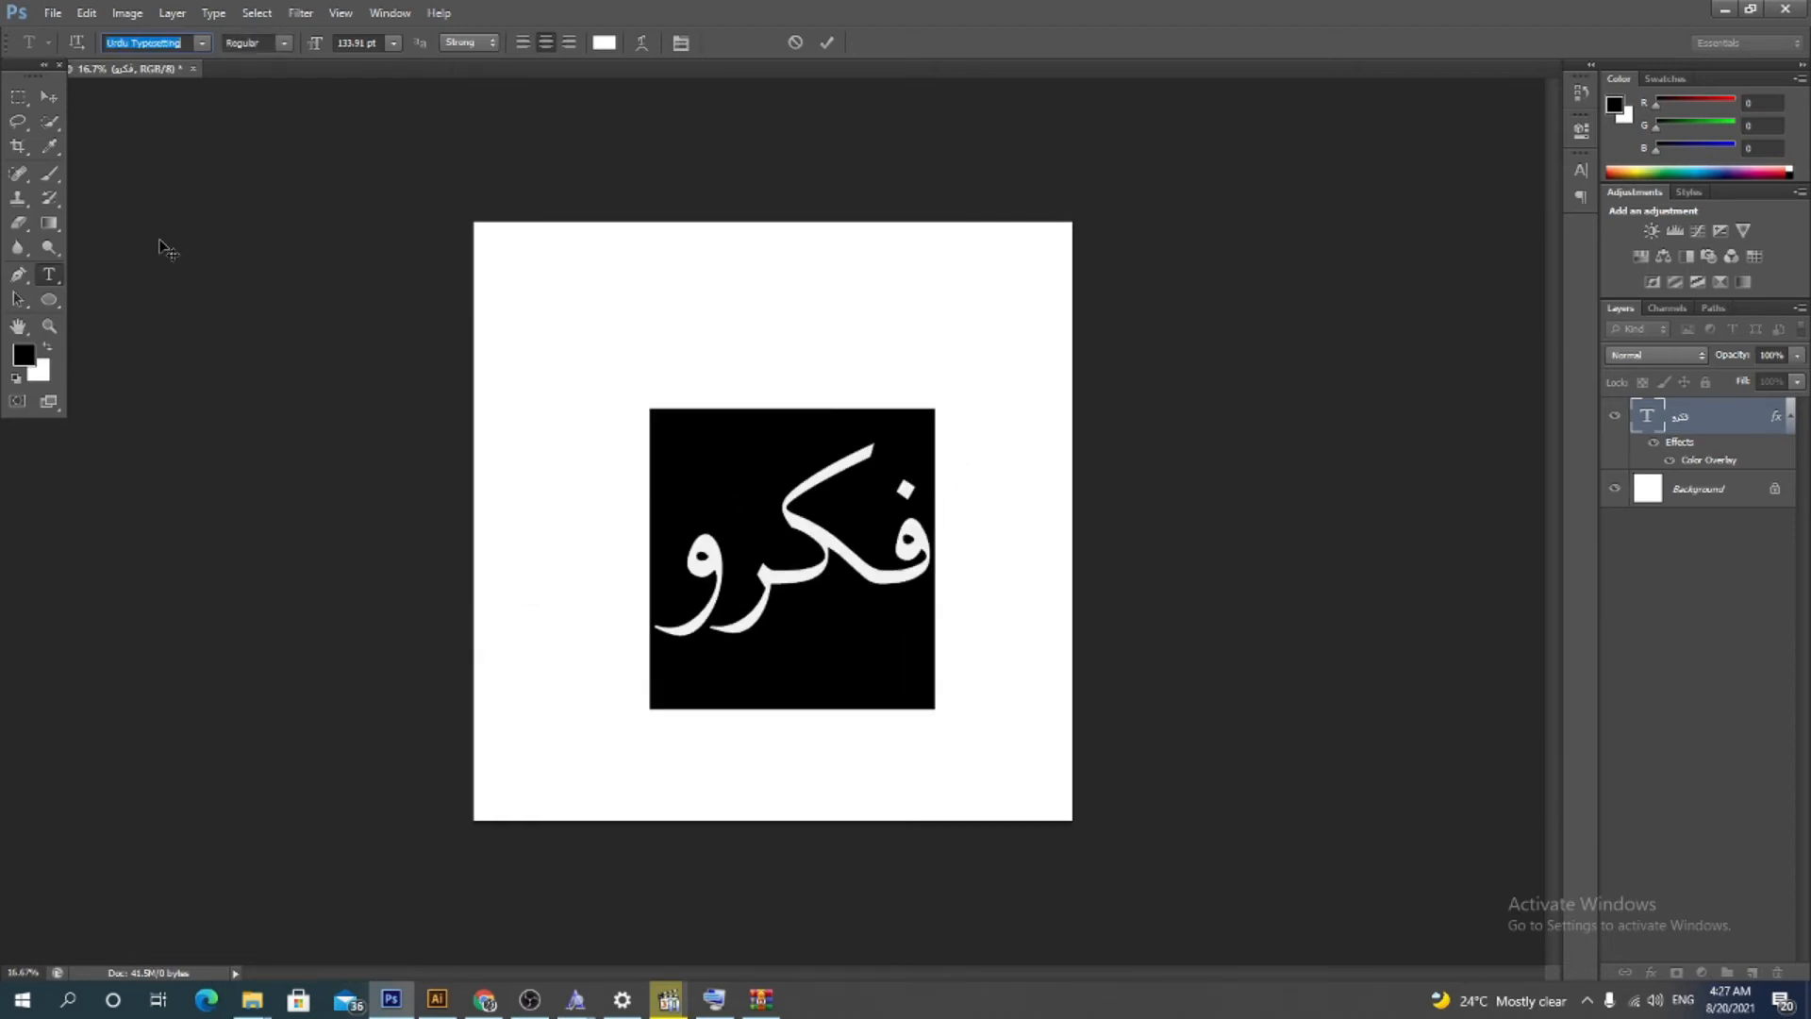
Step through the font list and then apply the Rakkas font to the selected word
key(Up)
key(Up)
key(Up)
key(Up)
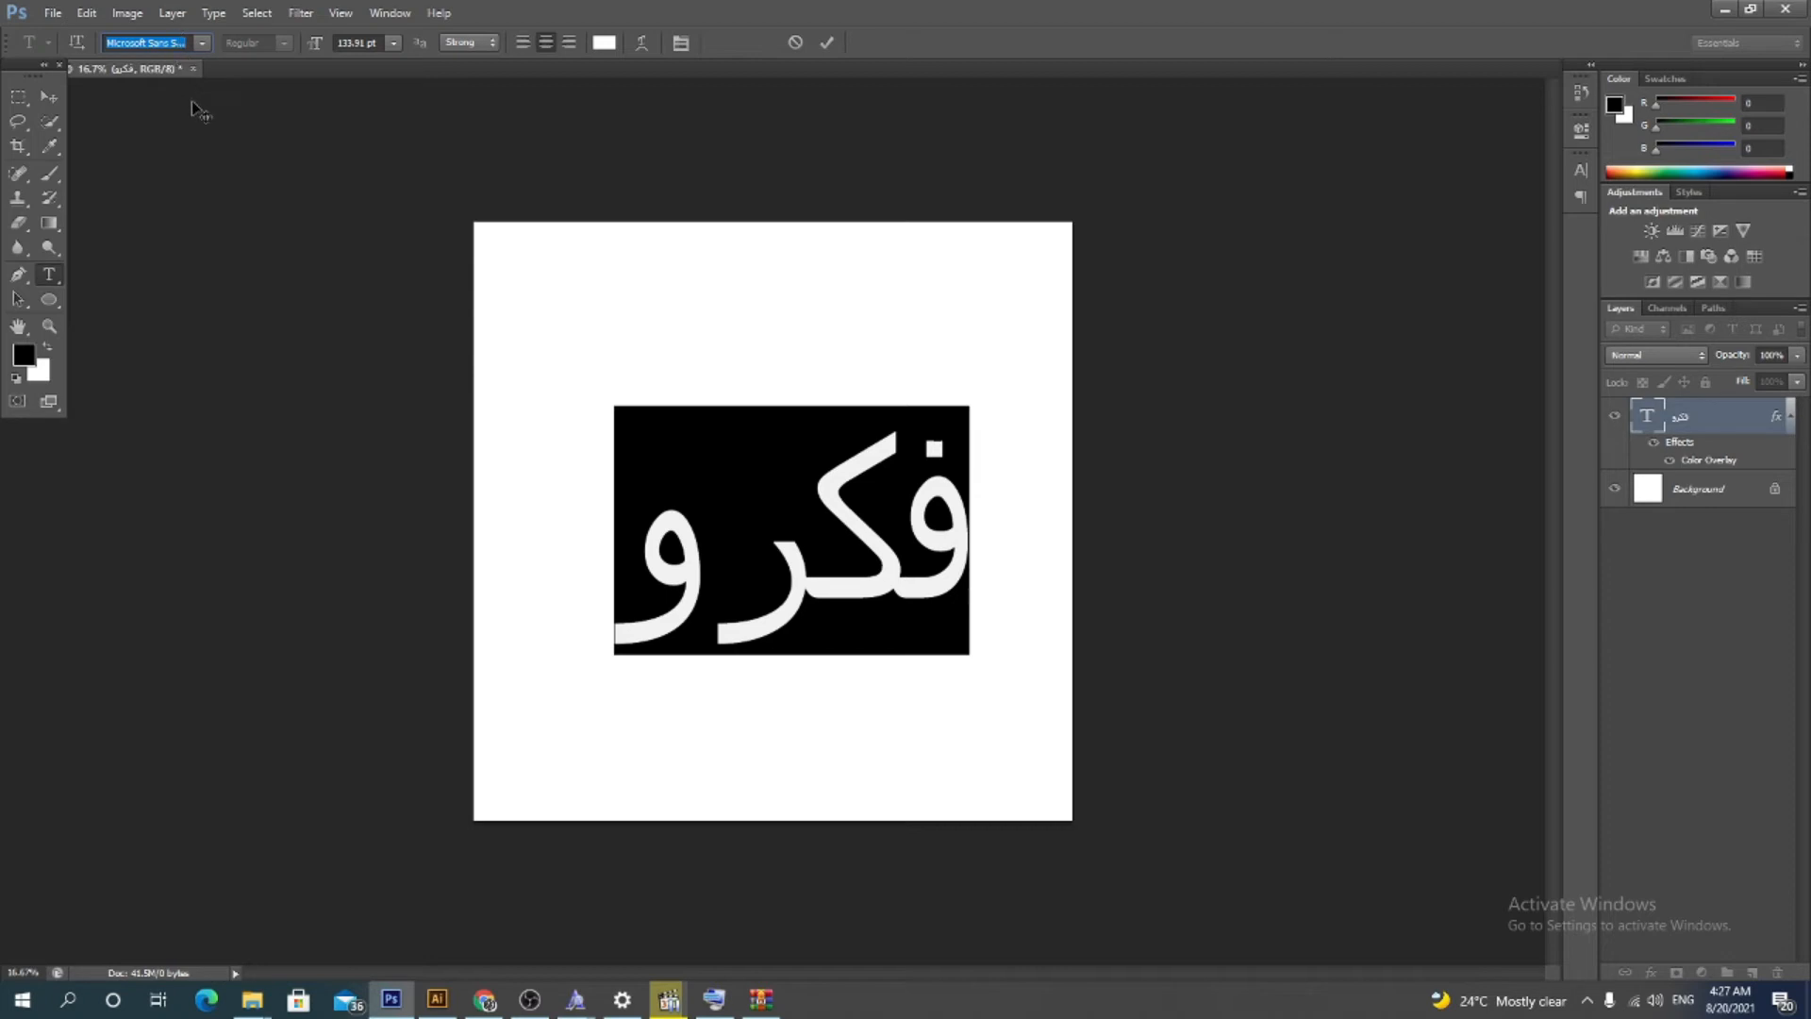
text(Rakkas)
key(Return)
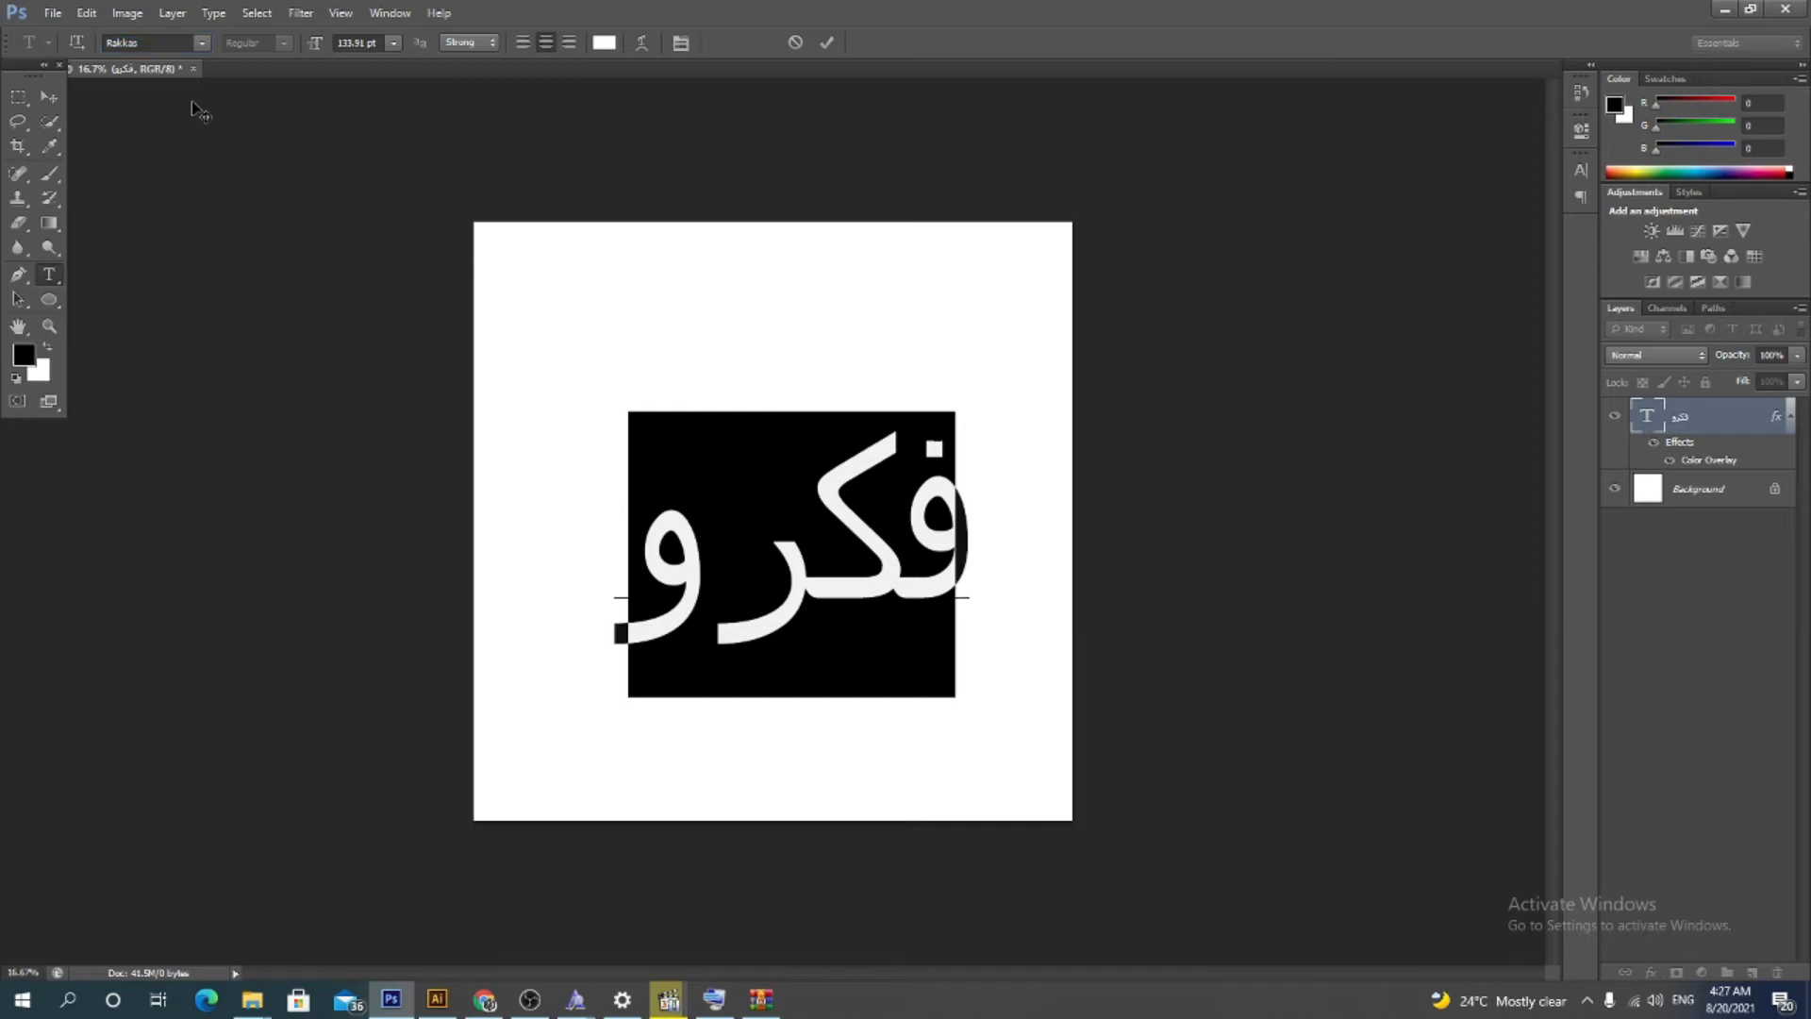
Reposition the word and scale it up to about 121% with Free Transform
click(47, 97)
mouse_move(920, 547)
mouse_down()
mouse_move(942, 518)
mouse_move(922, 513)
mouse_move(895, 559)
mouse_up()
key(ctrl+t)
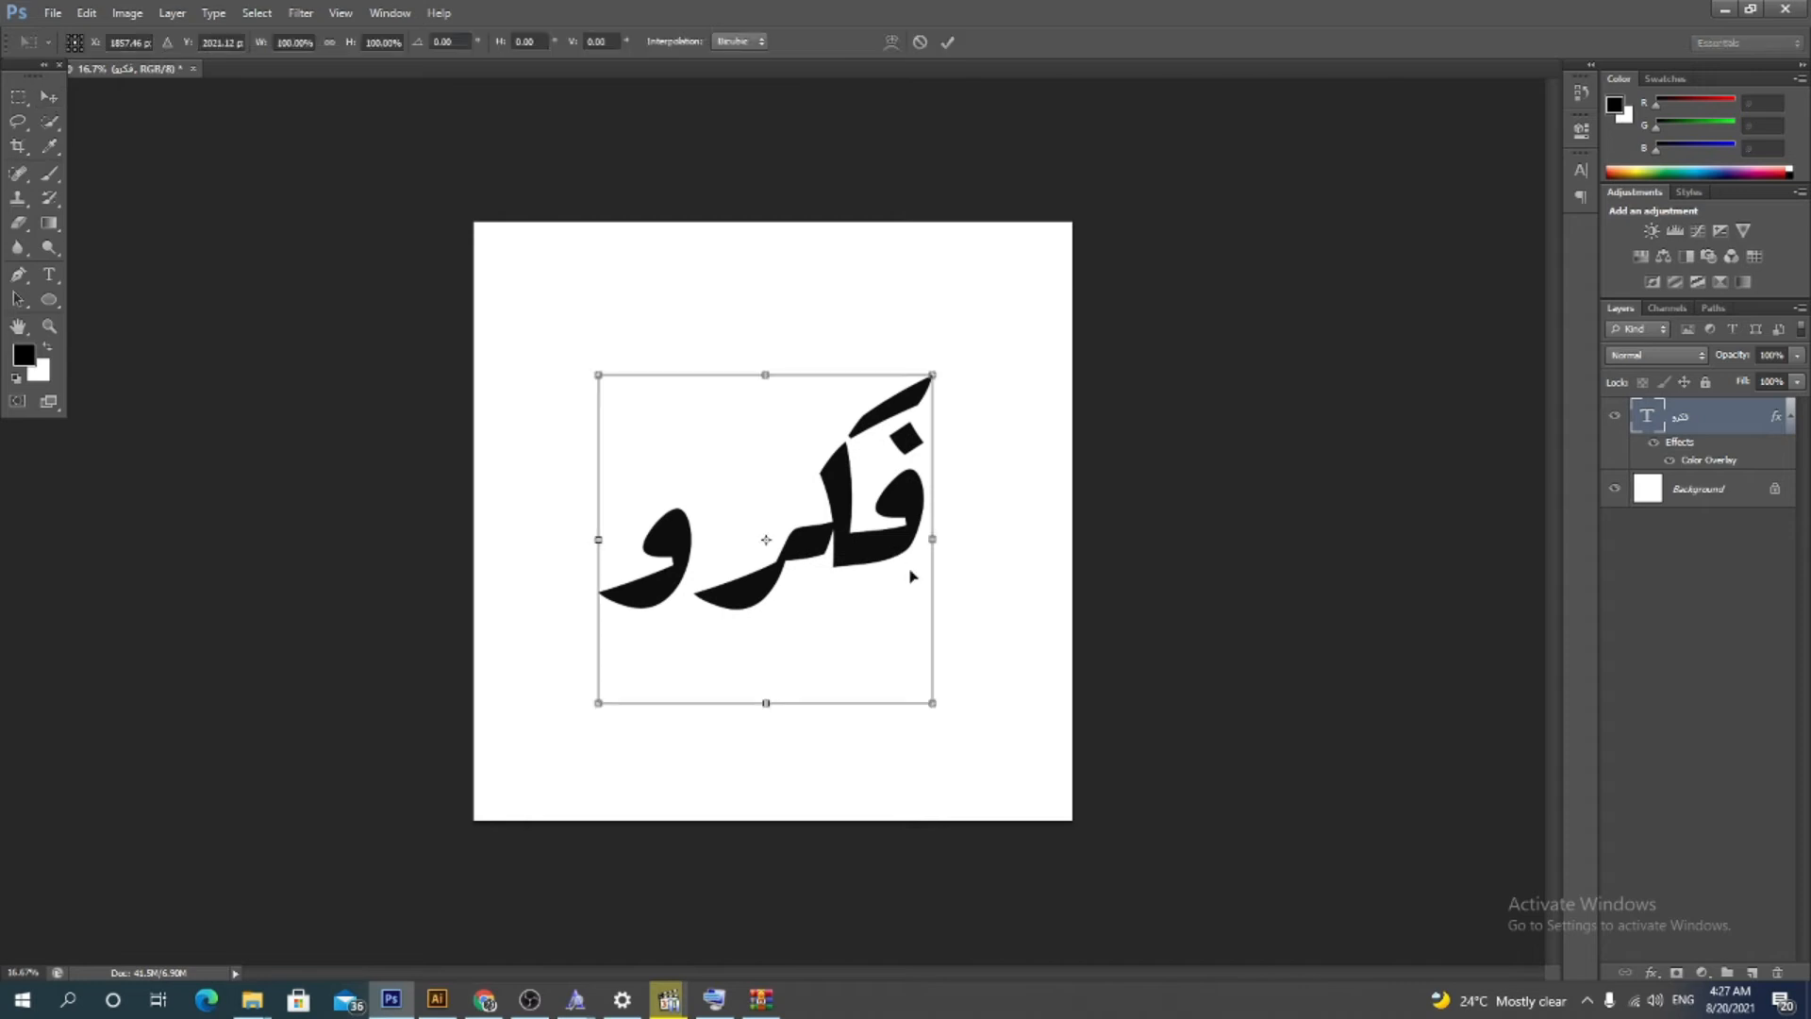
drag(937, 376, 1001, 307)
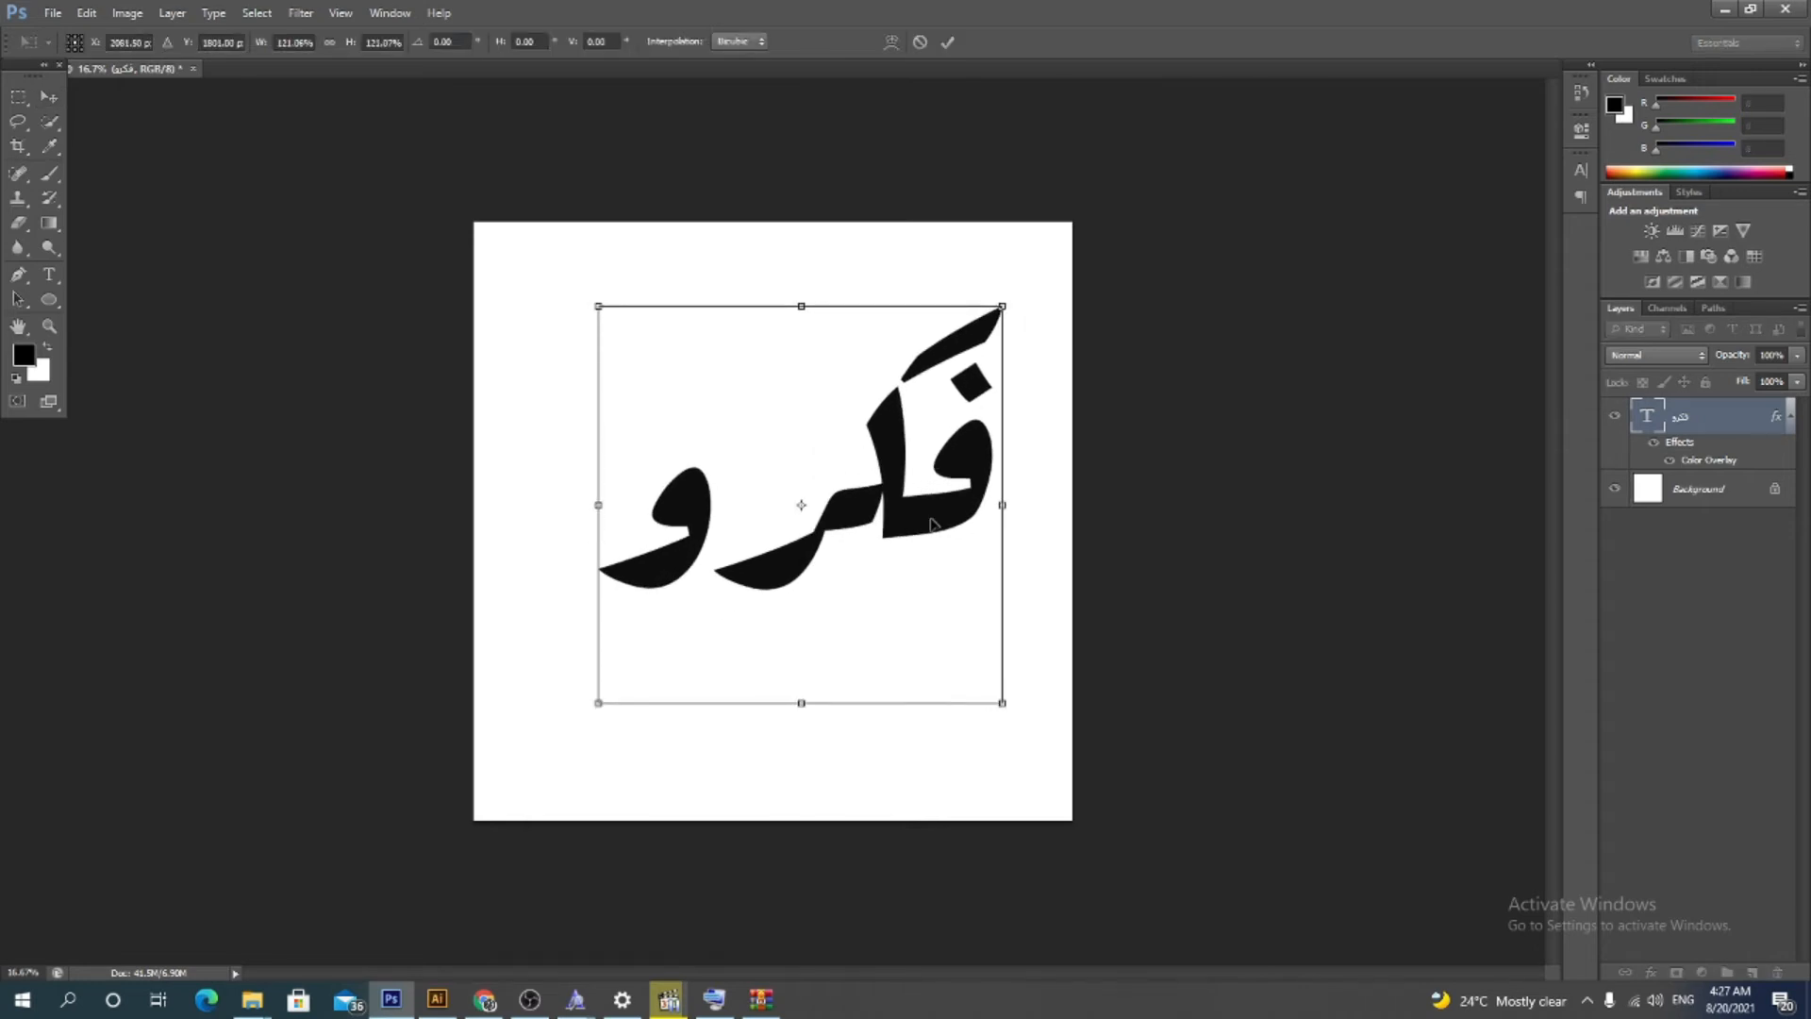
key(Return)
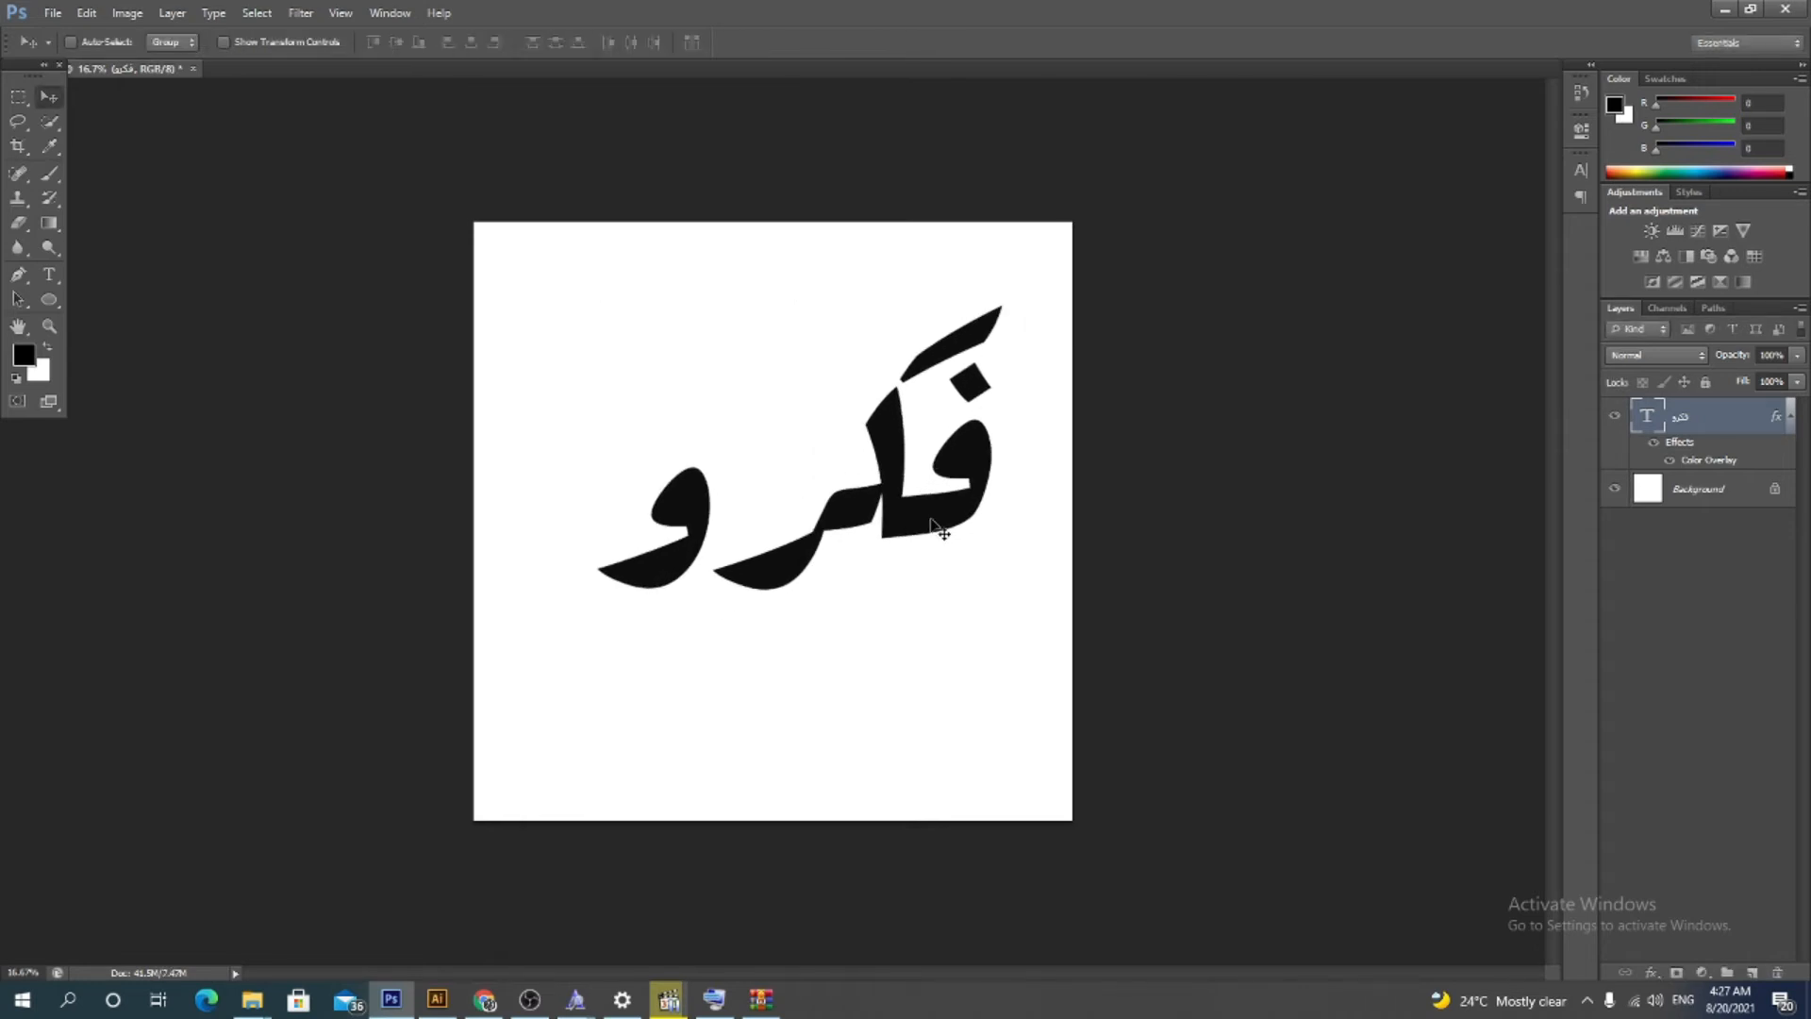
drag(931, 520, 911, 559)
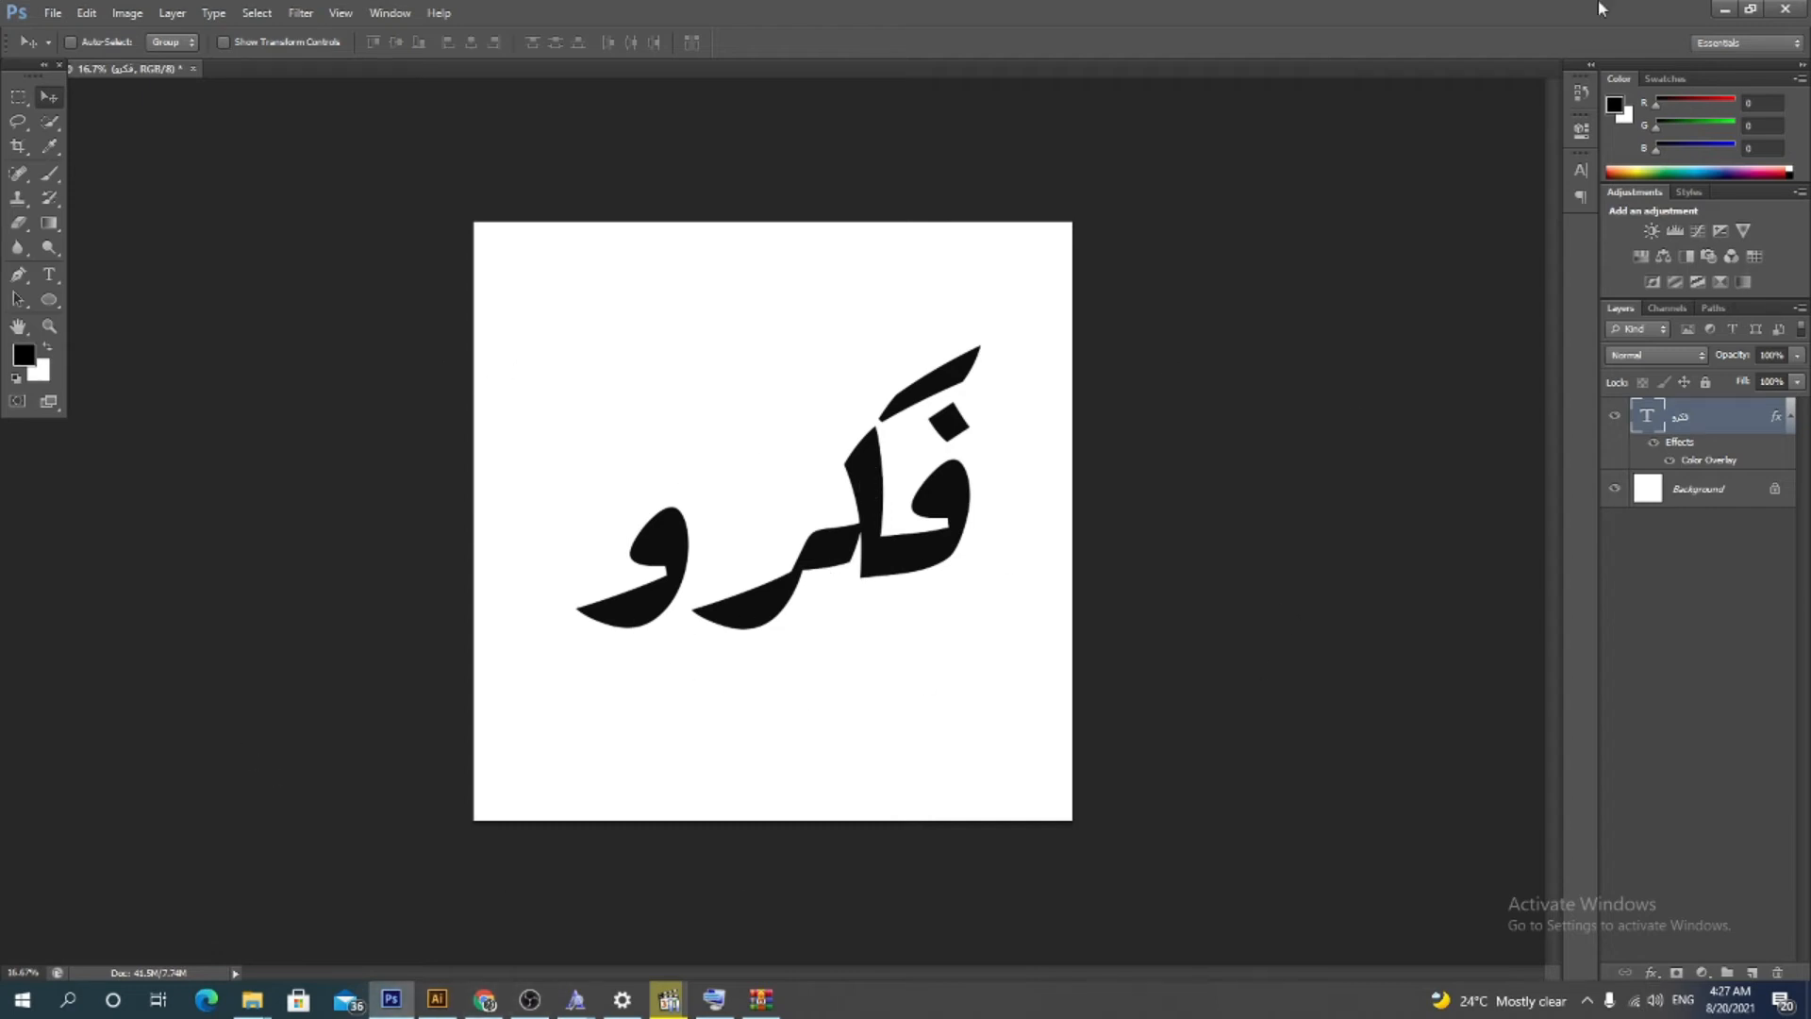
Close the Rakkas font preview and the open folder windows, and return to Photoshop
click(1728, 9)
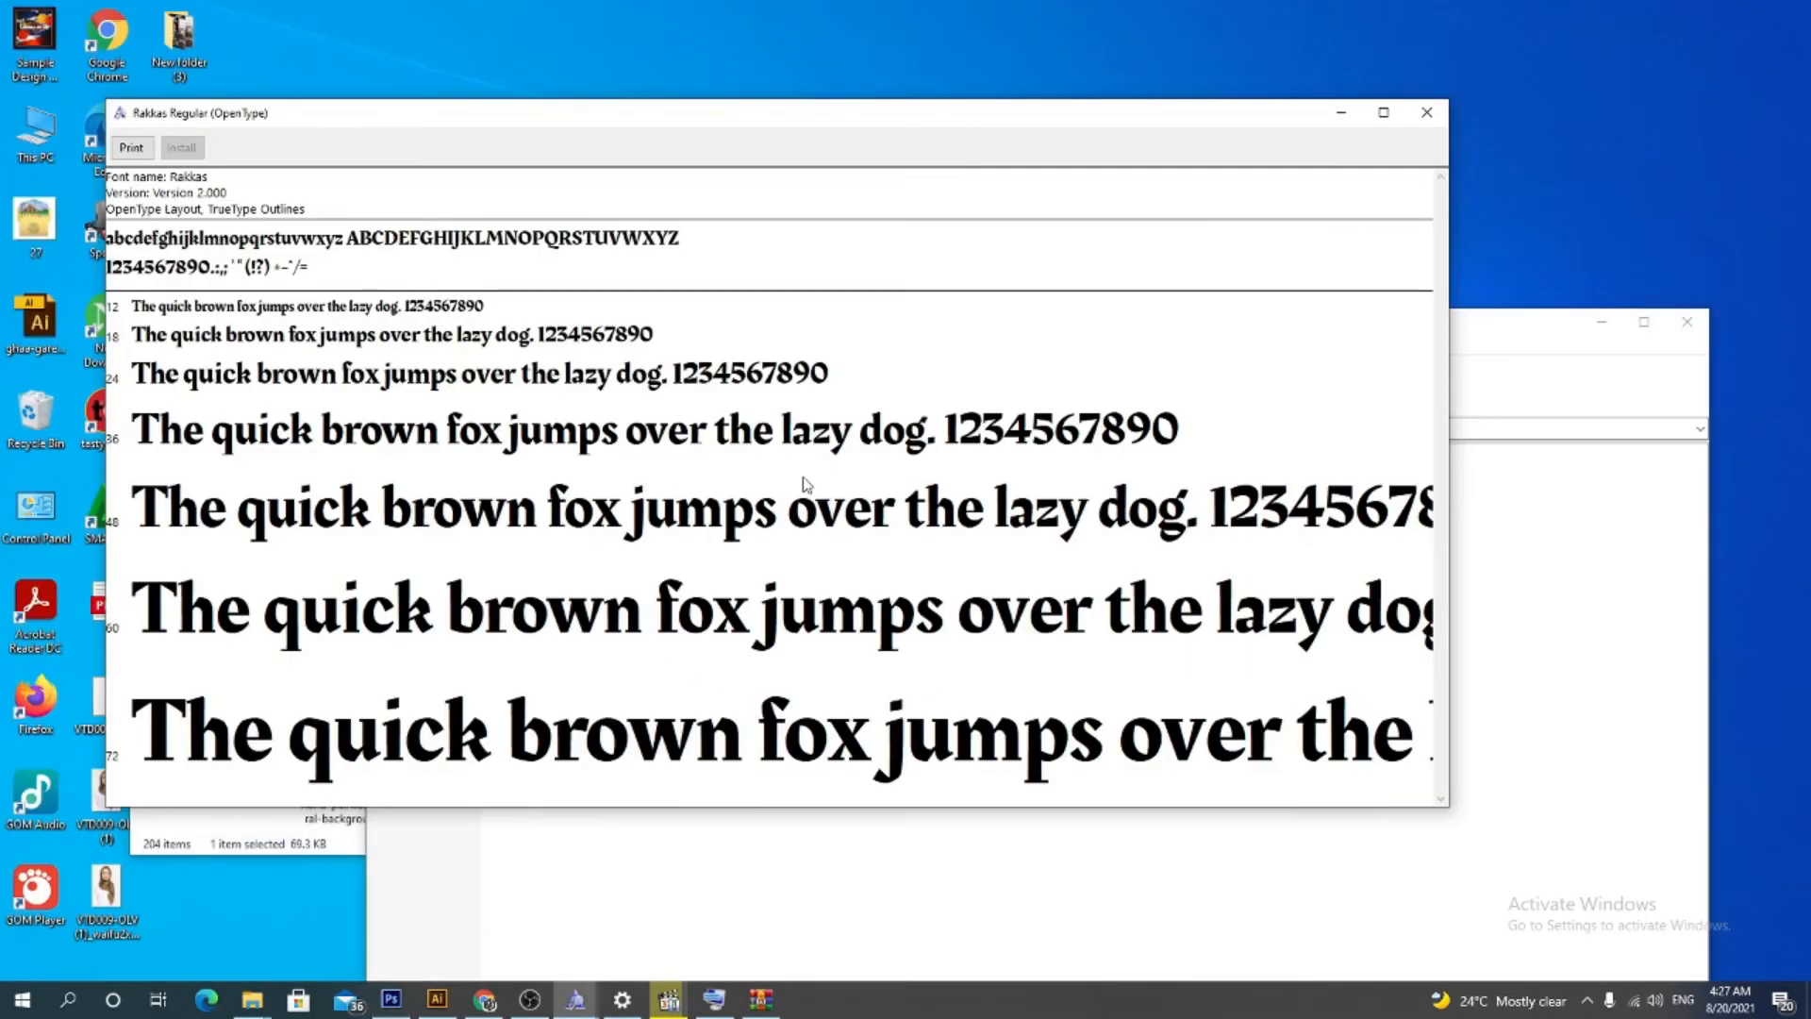
click(1429, 116)
click(1600, 321)
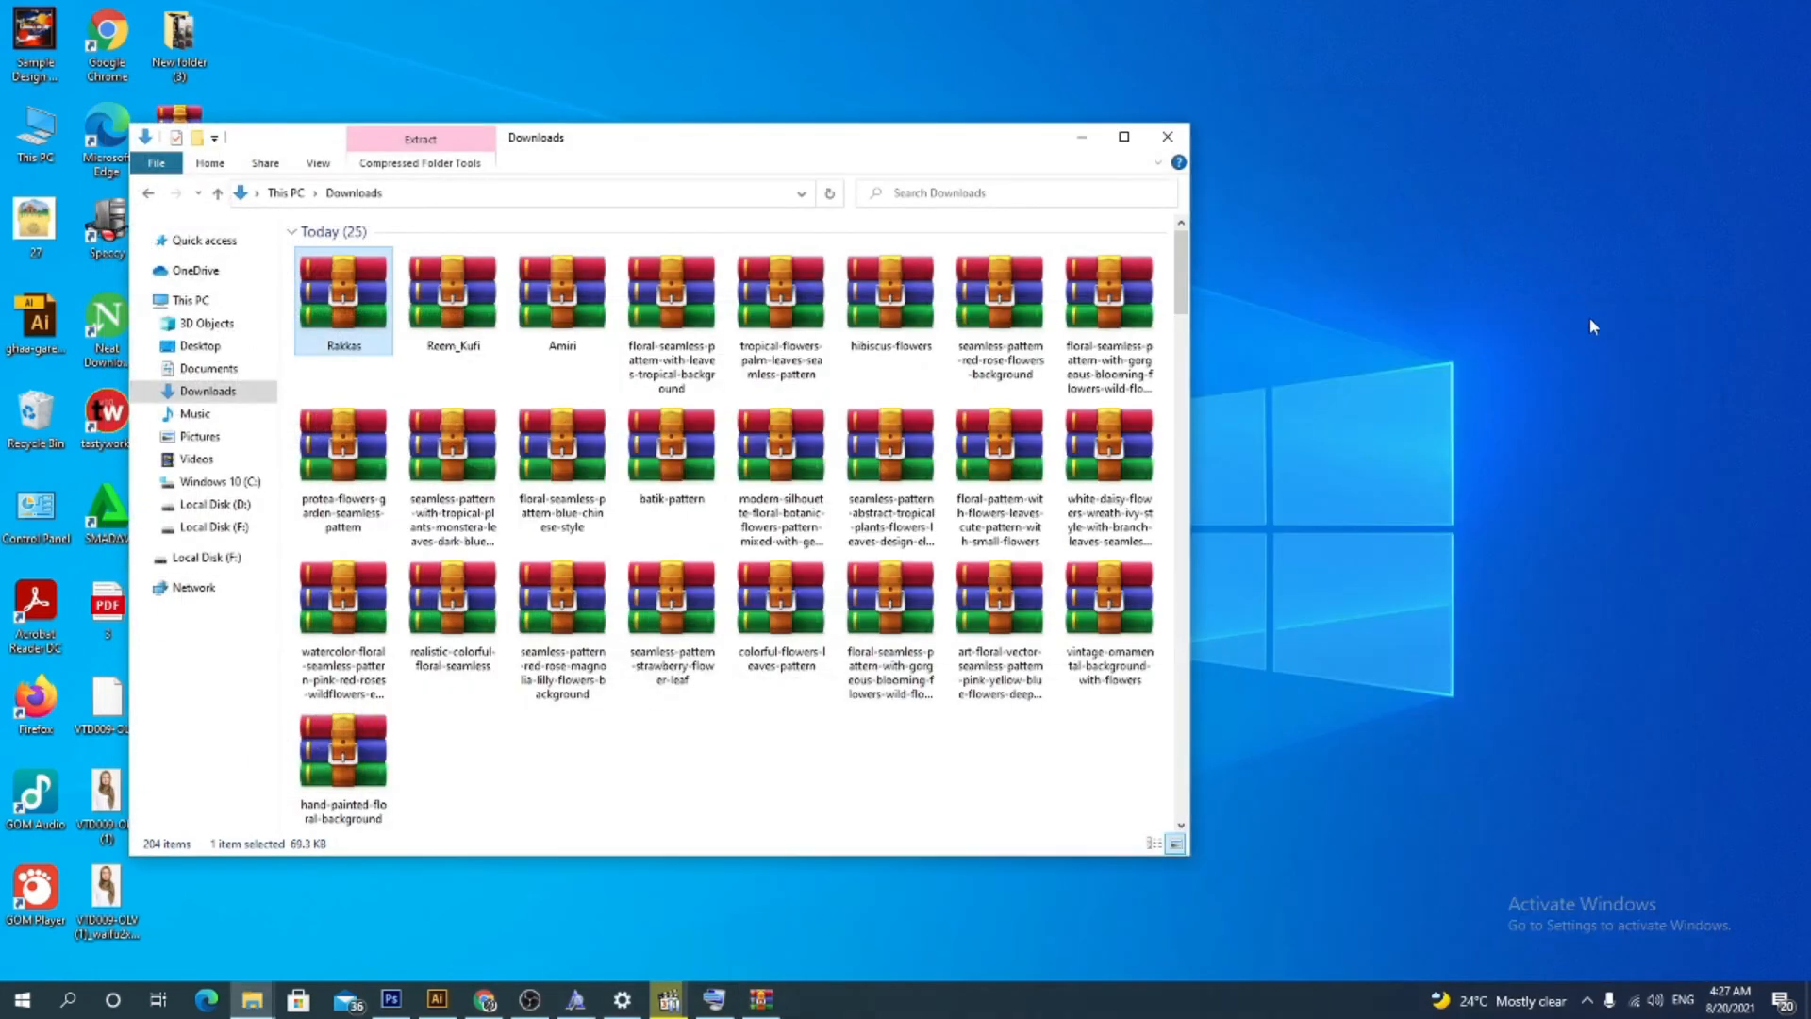
click(1079, 137)
double_click(178, 611)
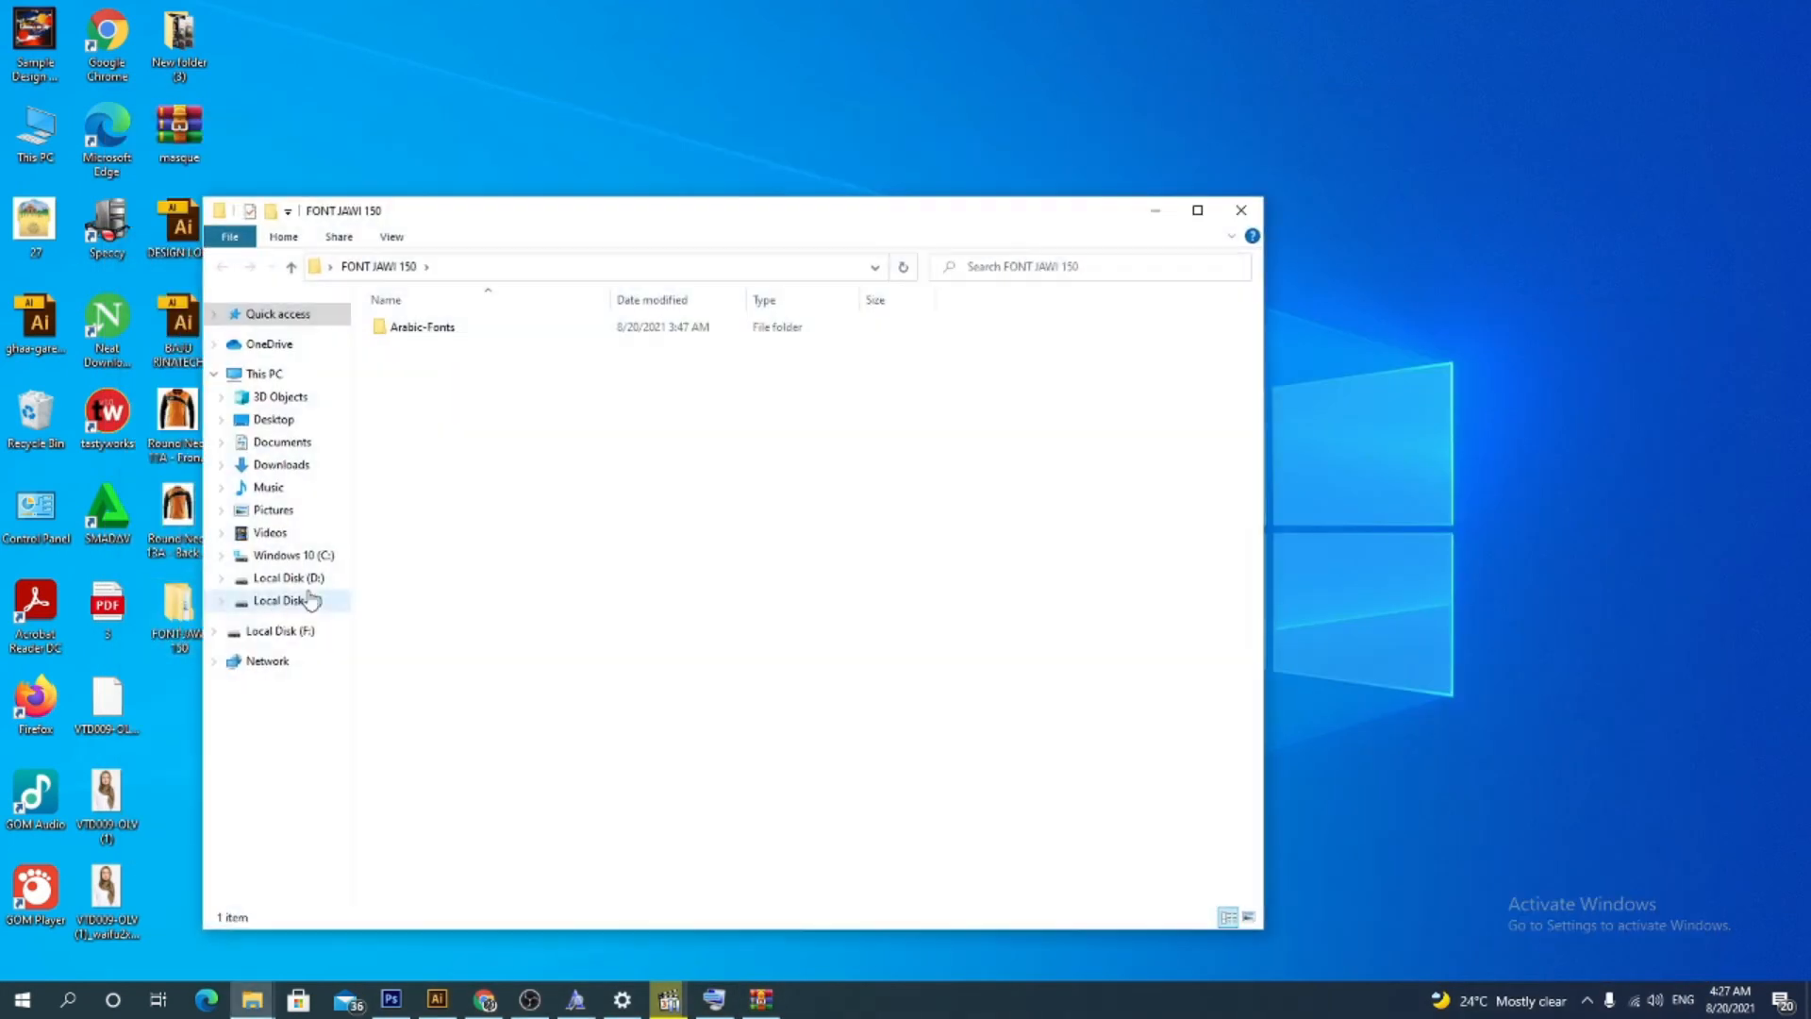
click(1226, 218)
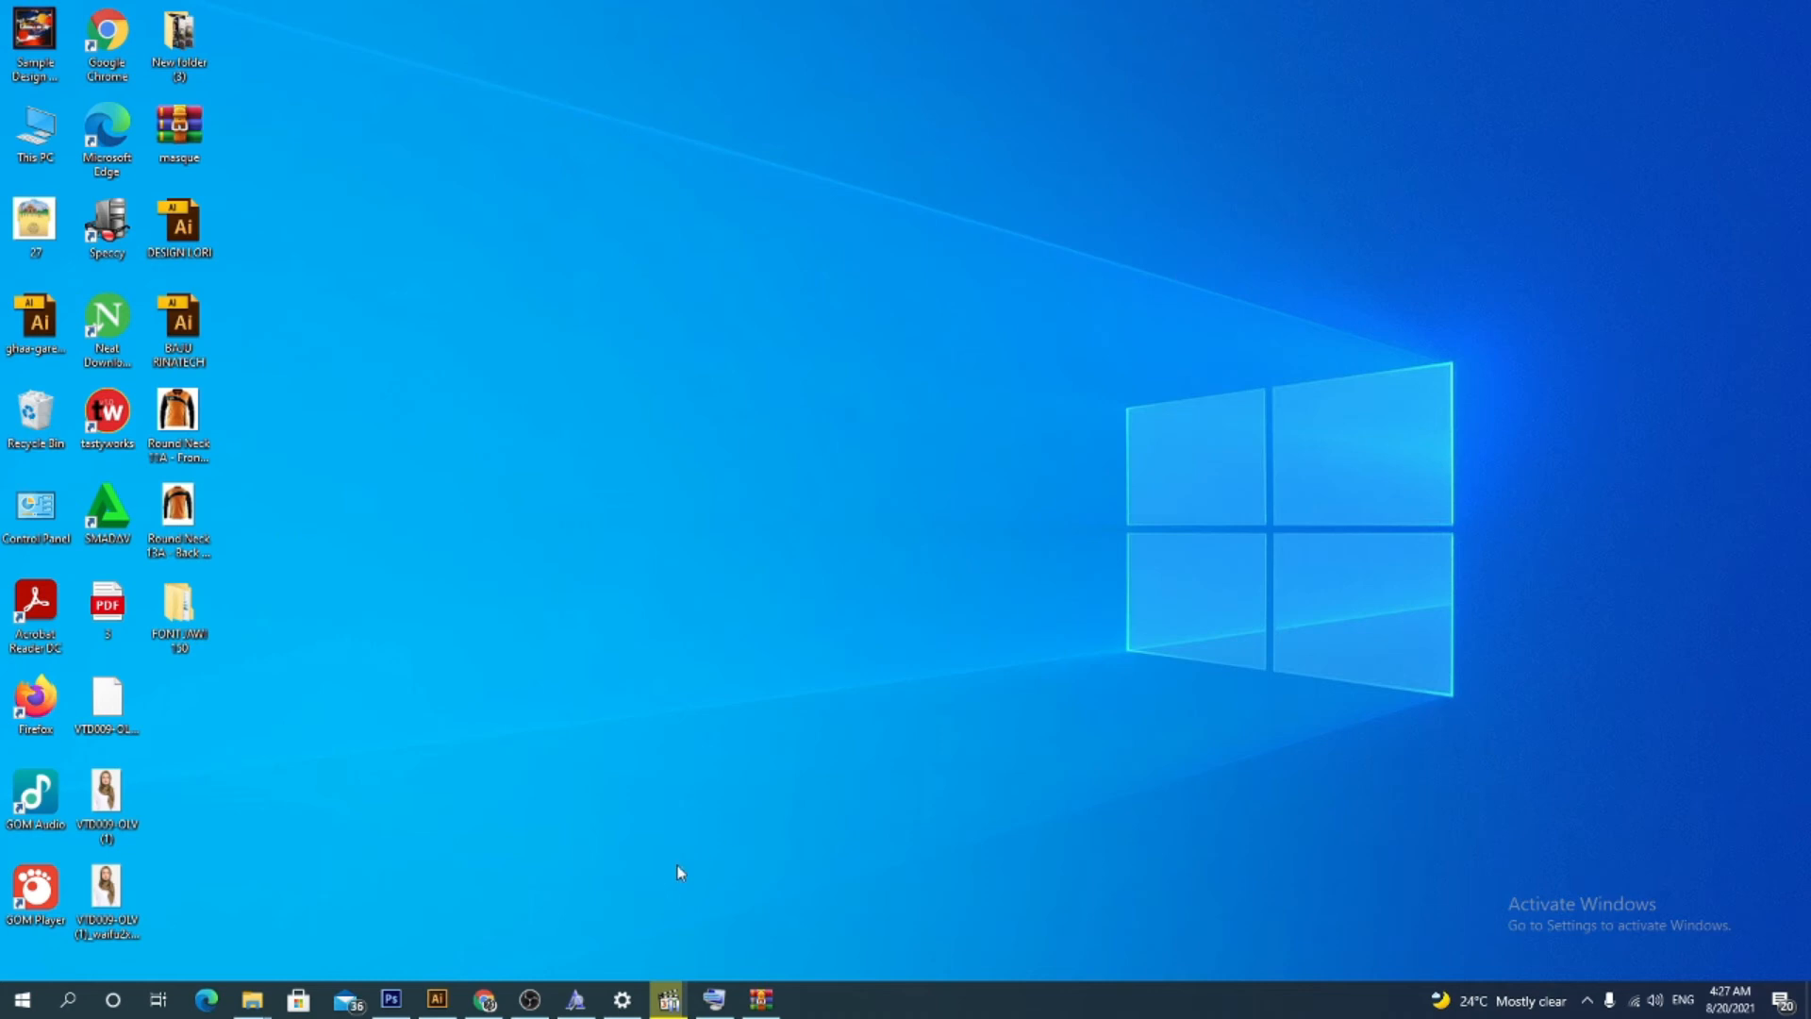
click(484, 999)
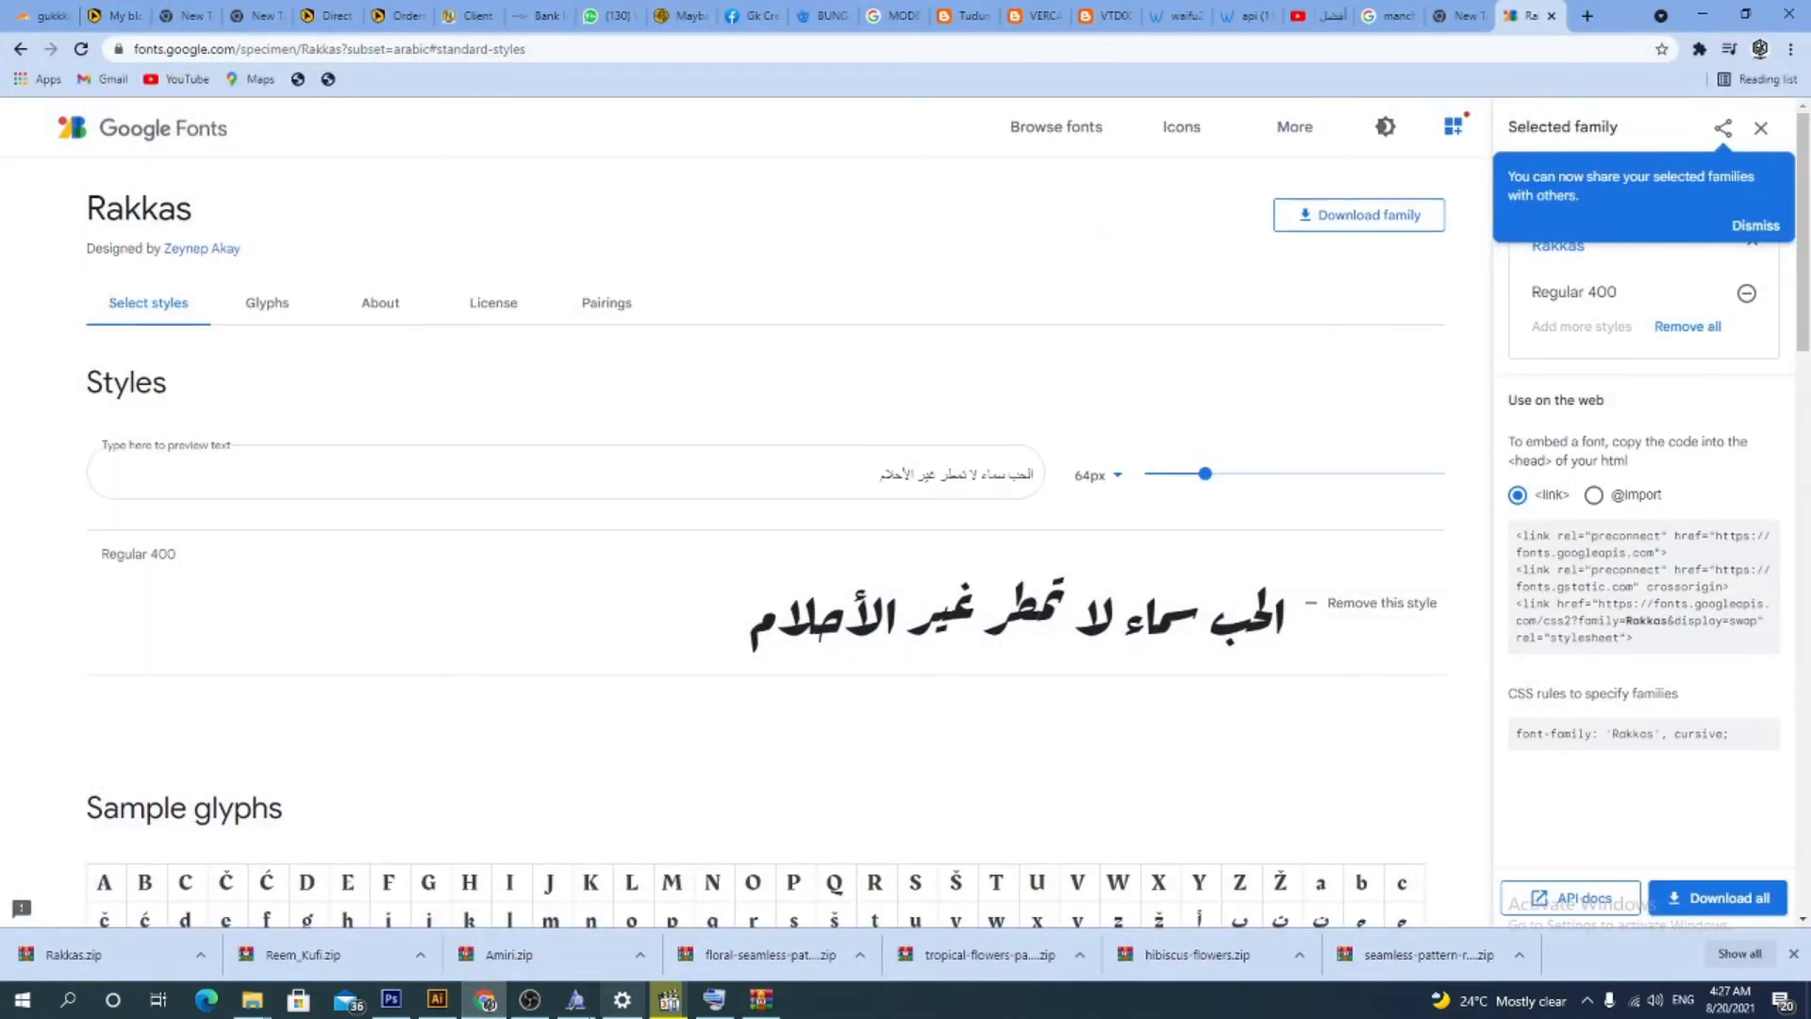
click(391, 999)
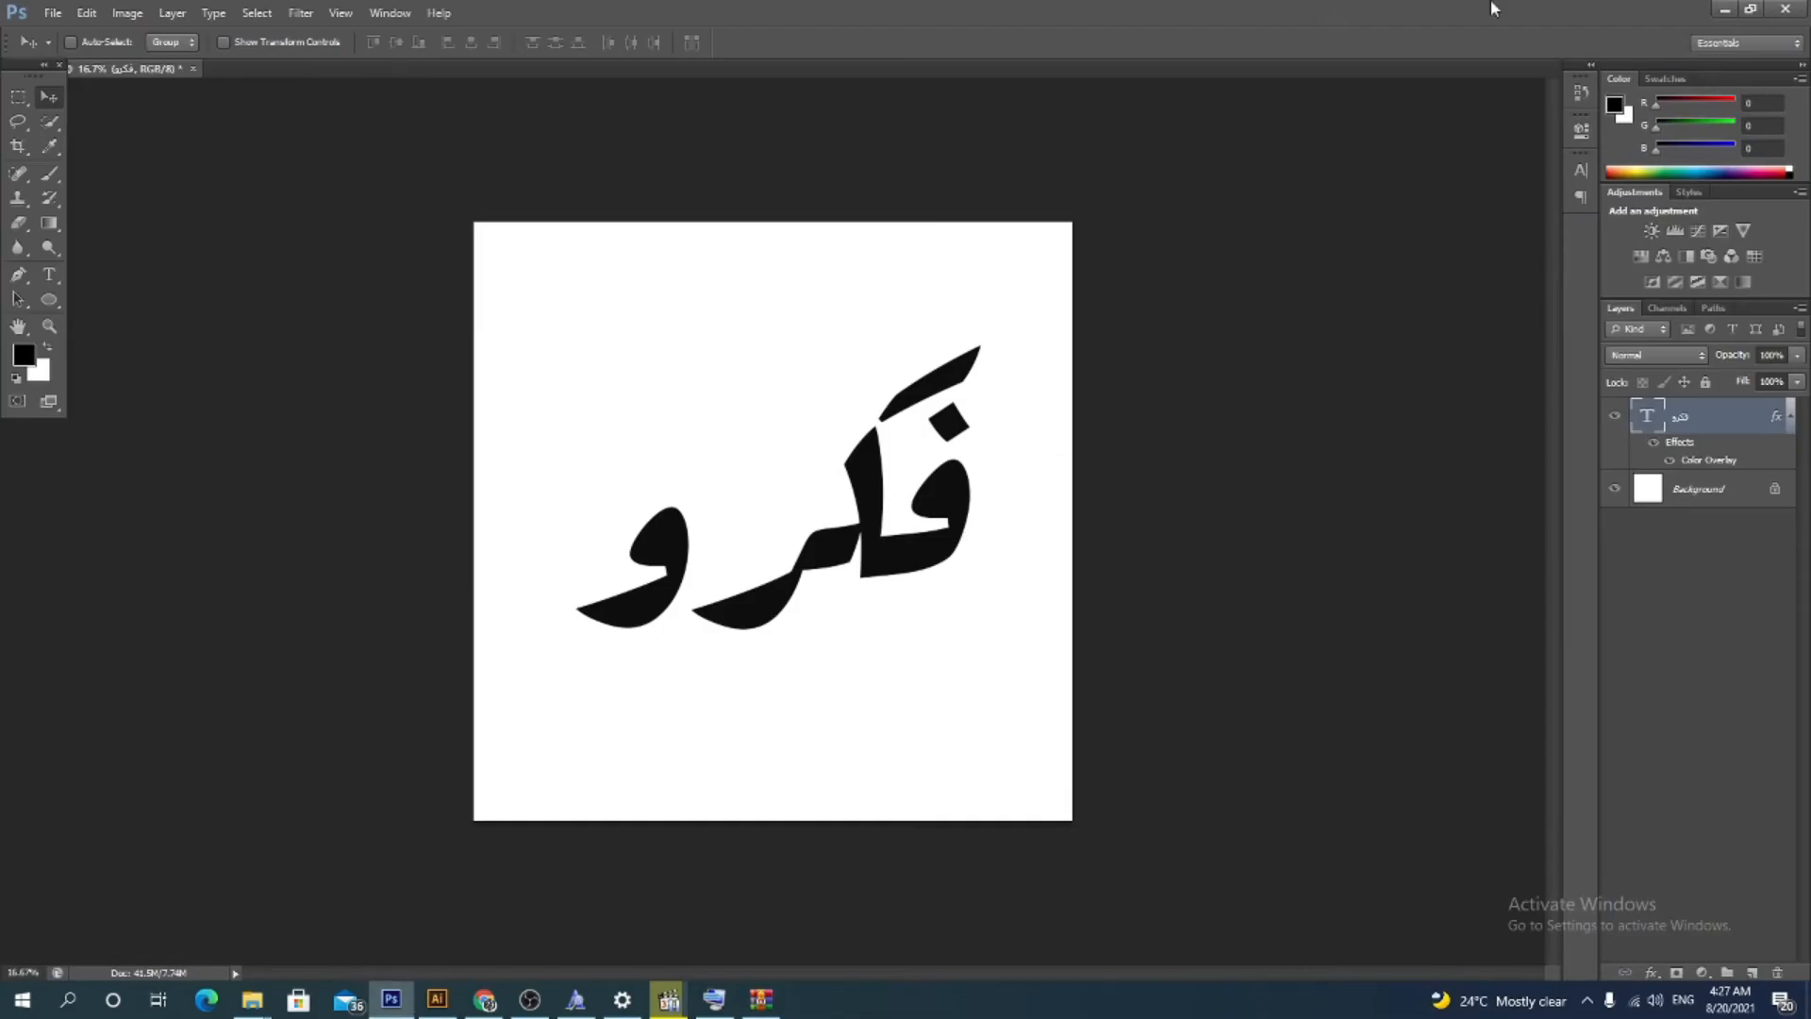
Select the word's text and apply the Aldhabi font from the Arabic fonts in the list
click(49, 275)
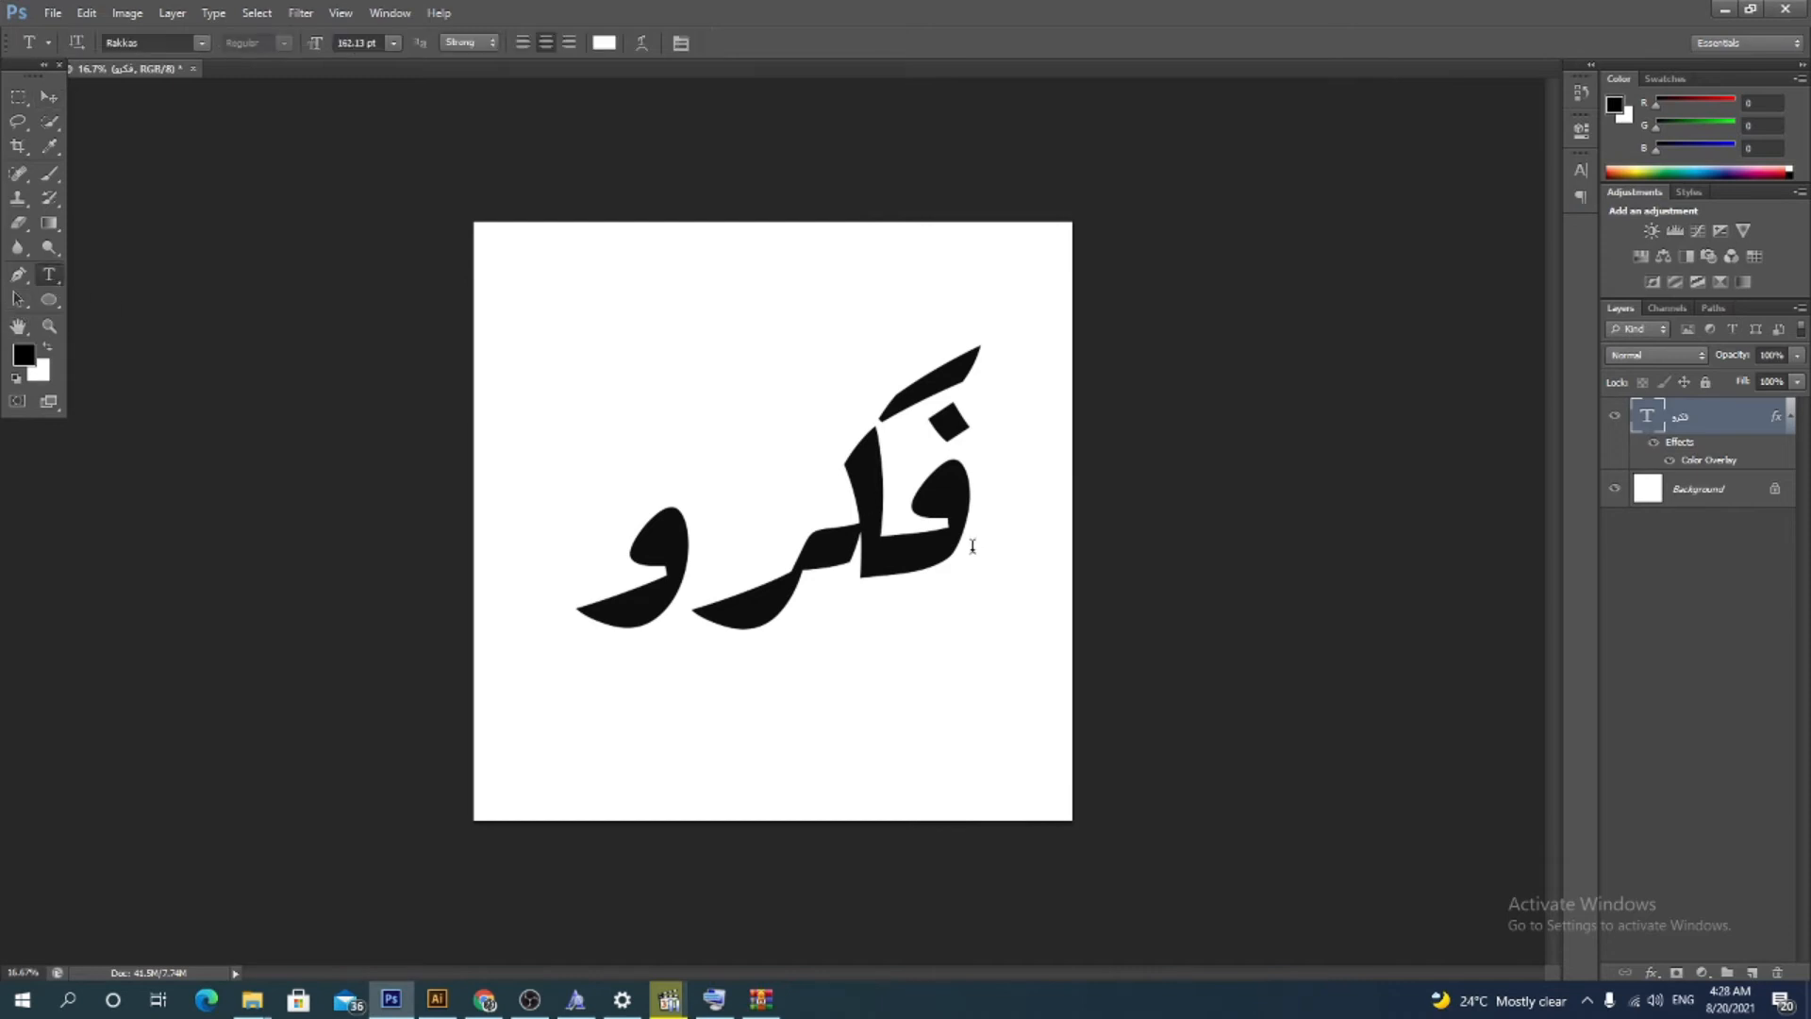
drag(968, 497, 576, 528)
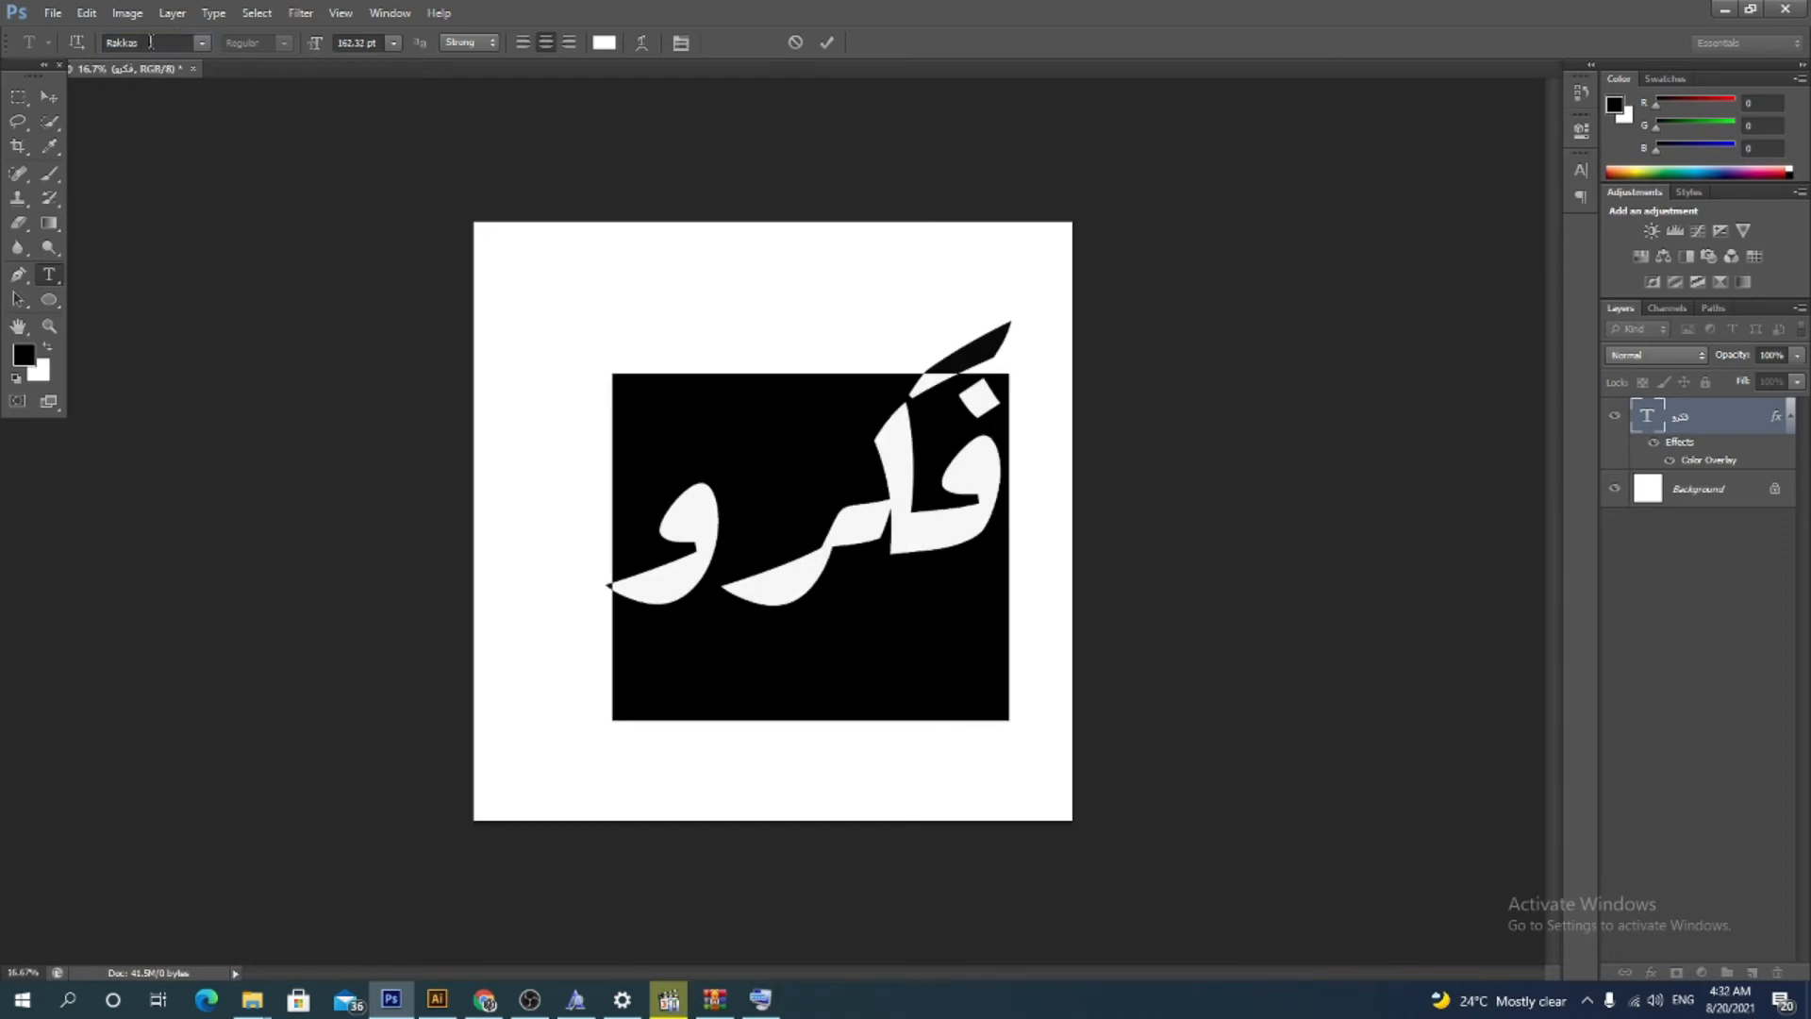
click(201, 43)
scroll(262, 435, down, 10)
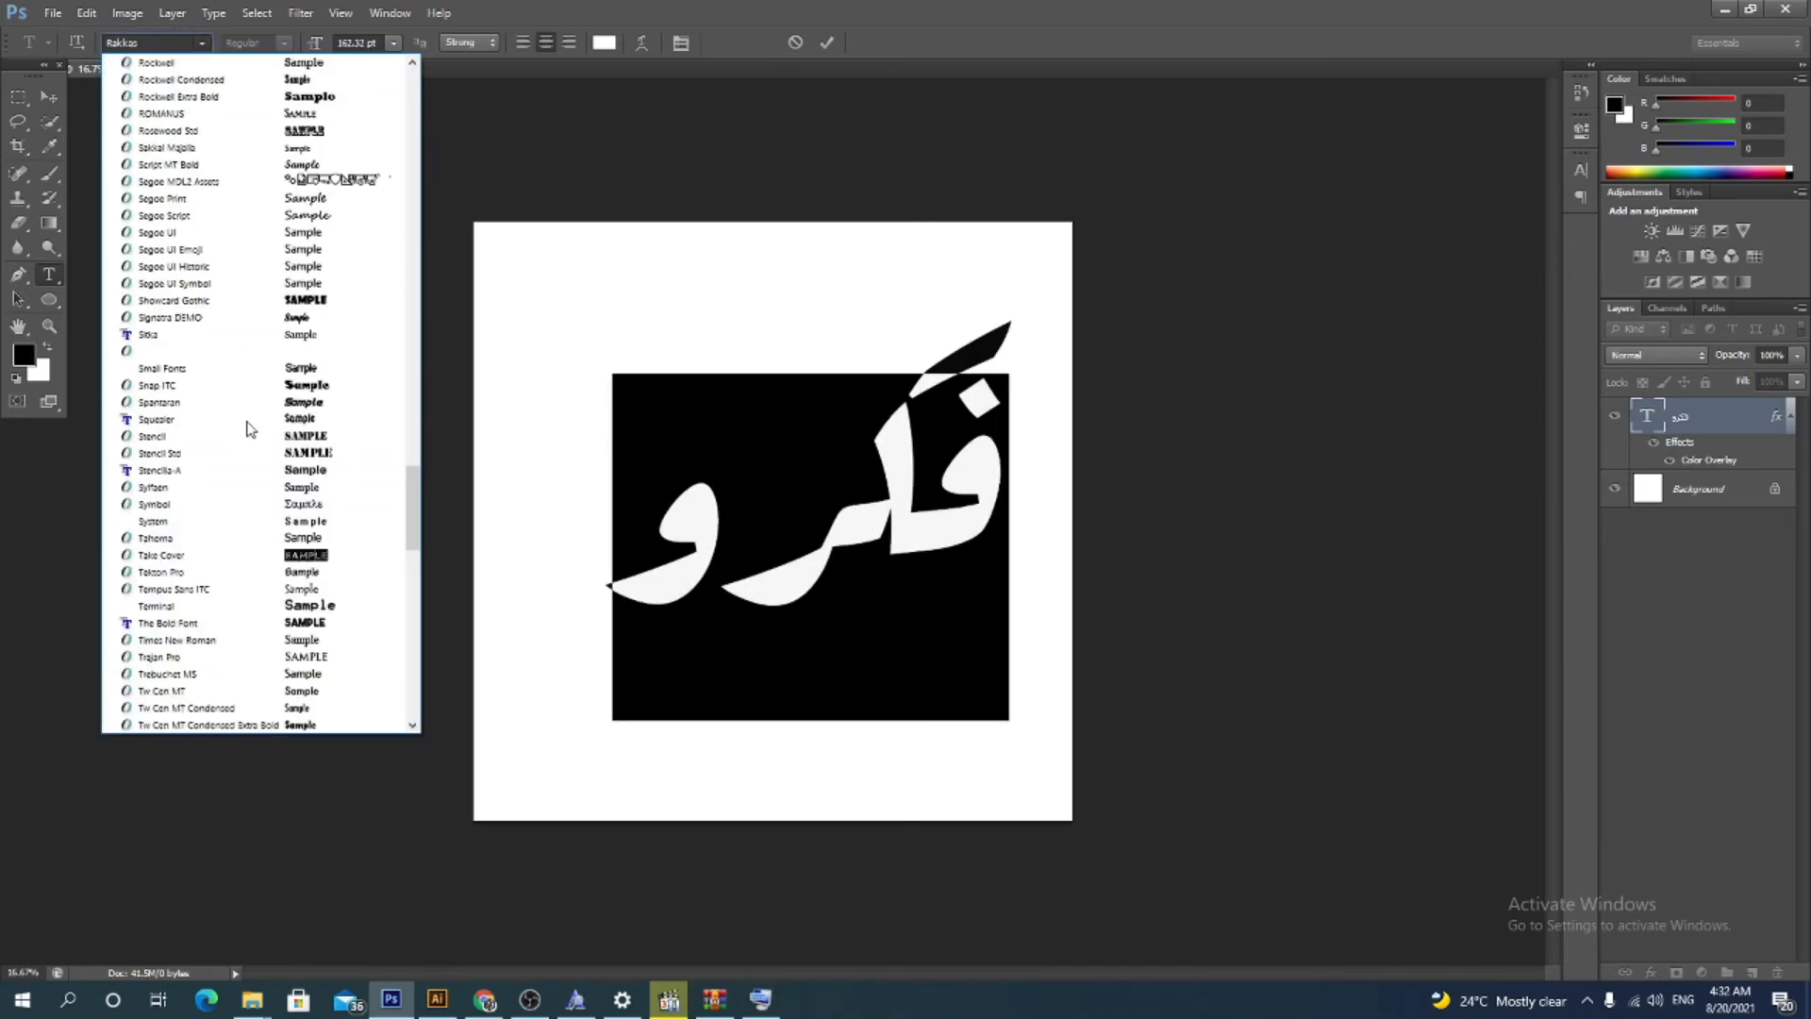
scroll(261, 436, down, 6)
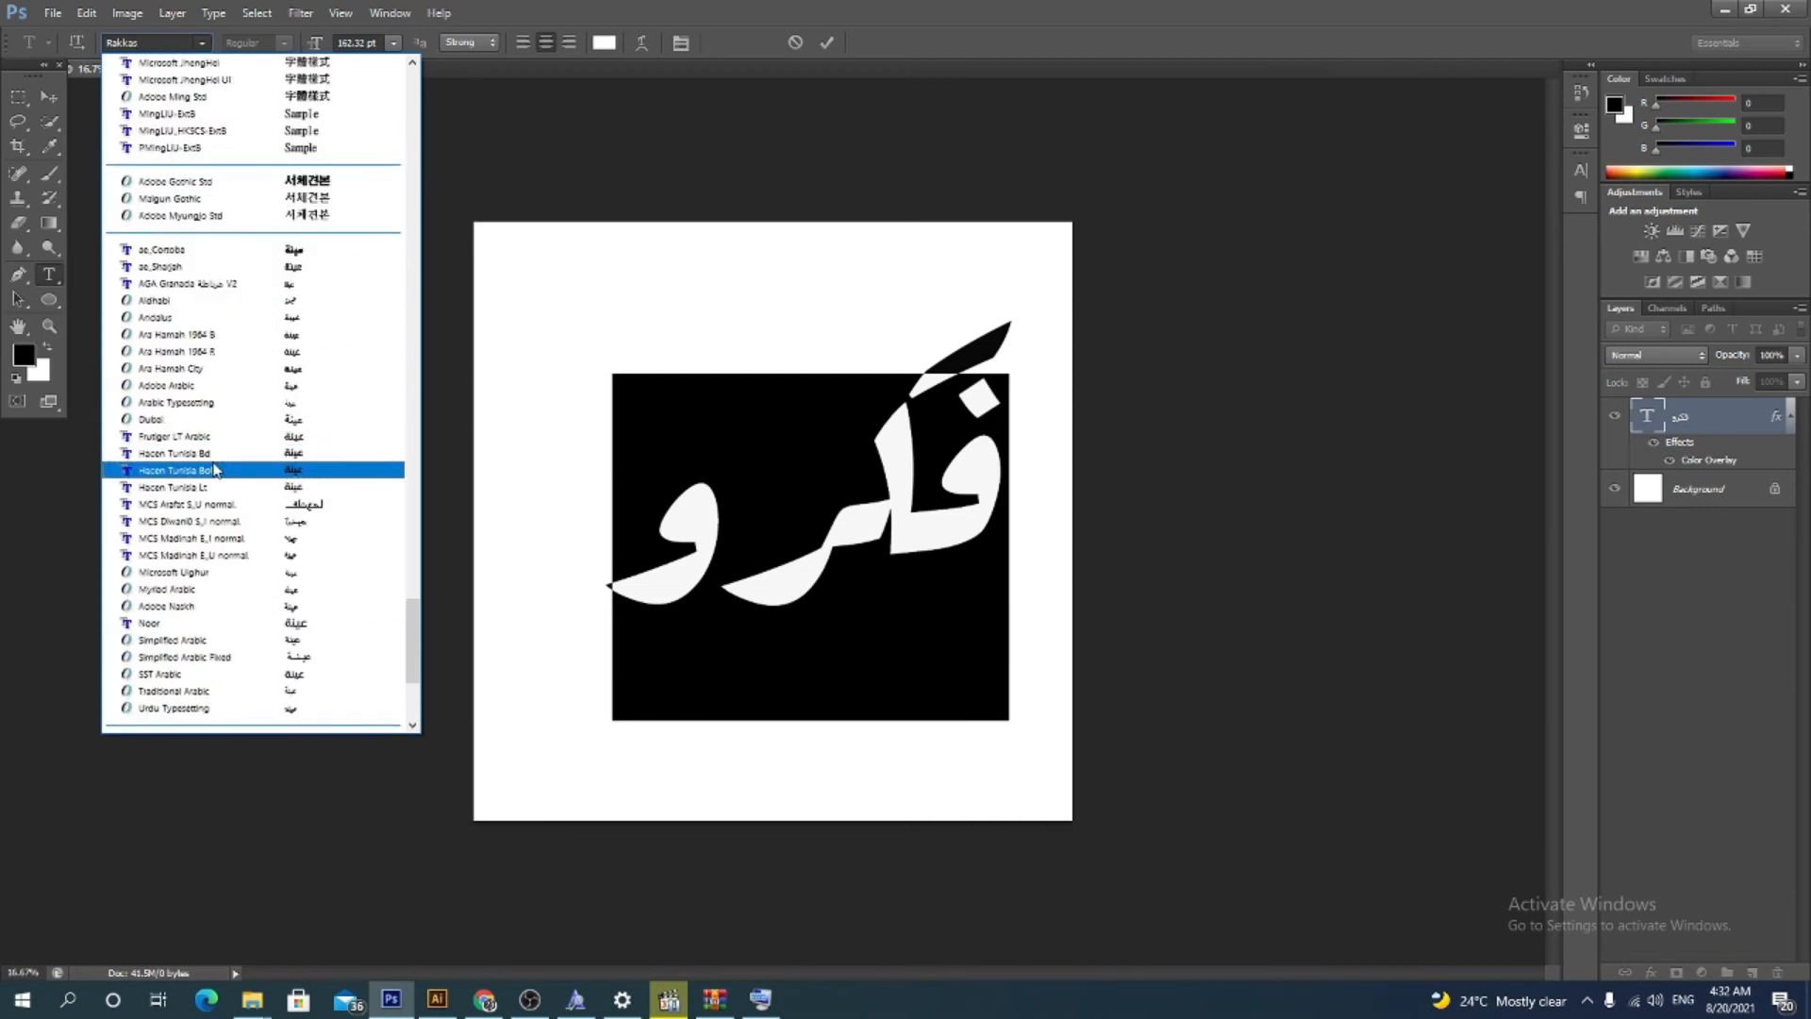
scroll(320, 358, down, 6)
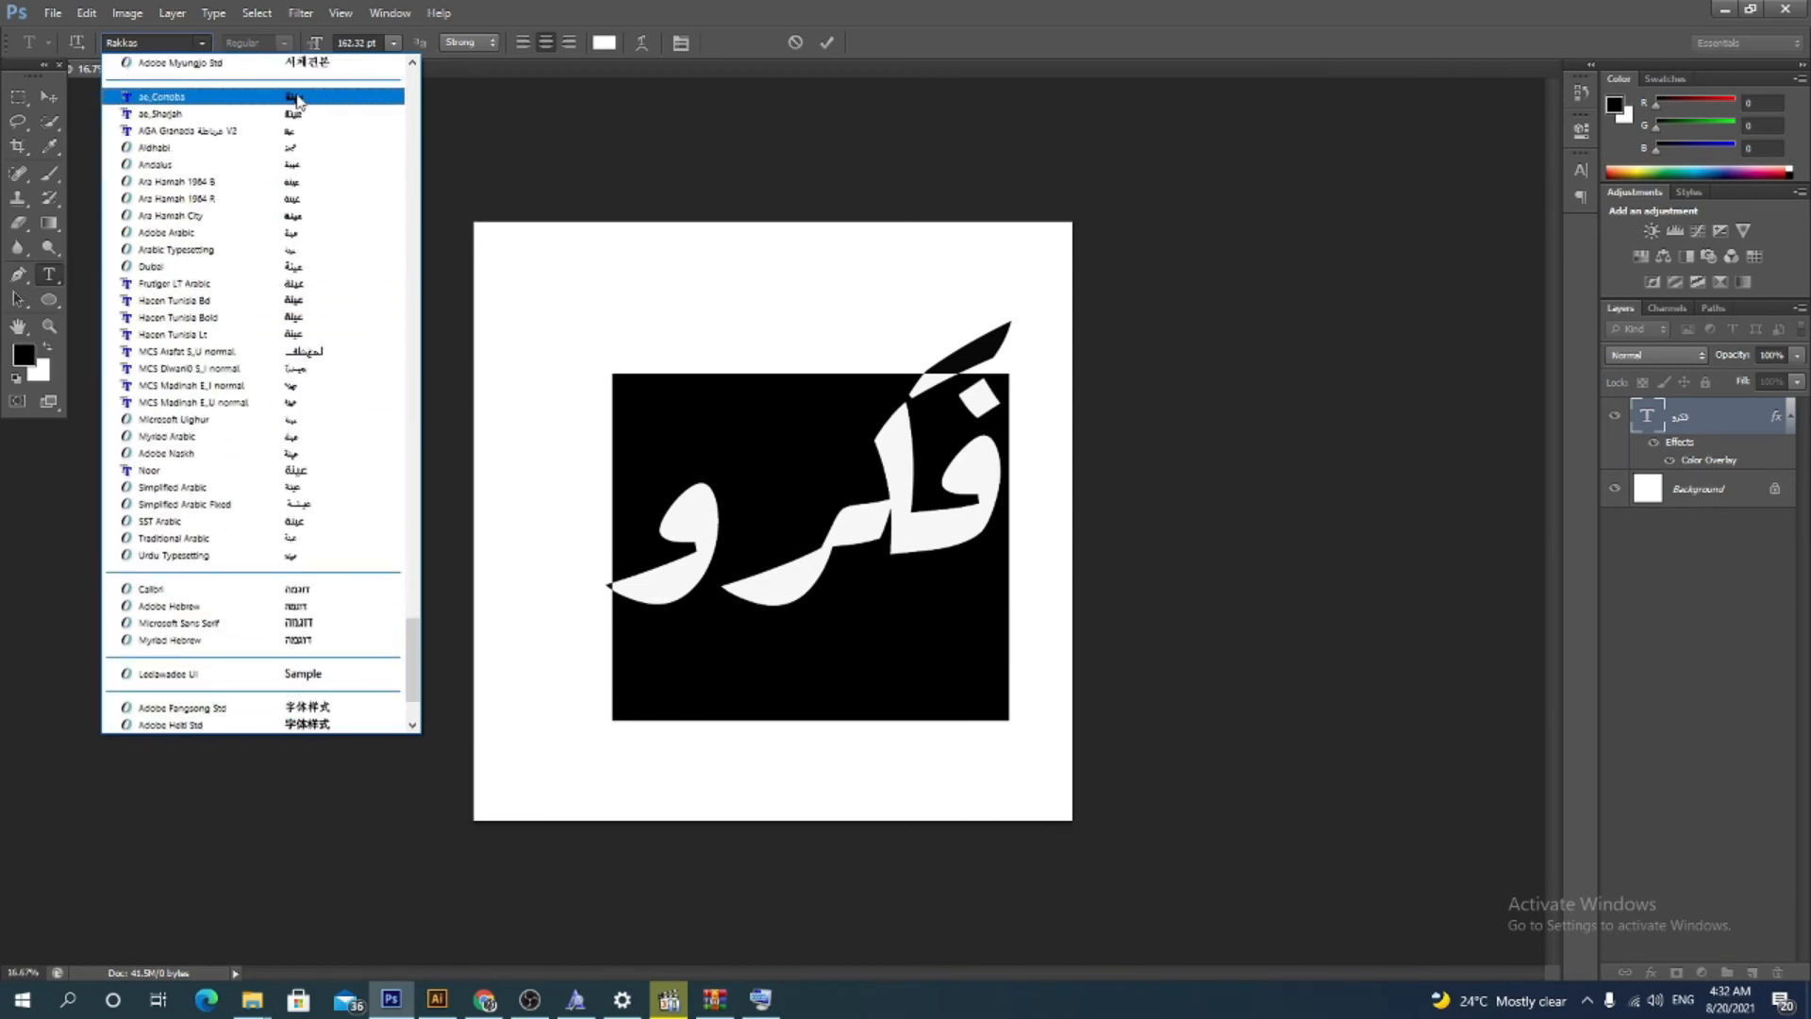
click(279, 164)
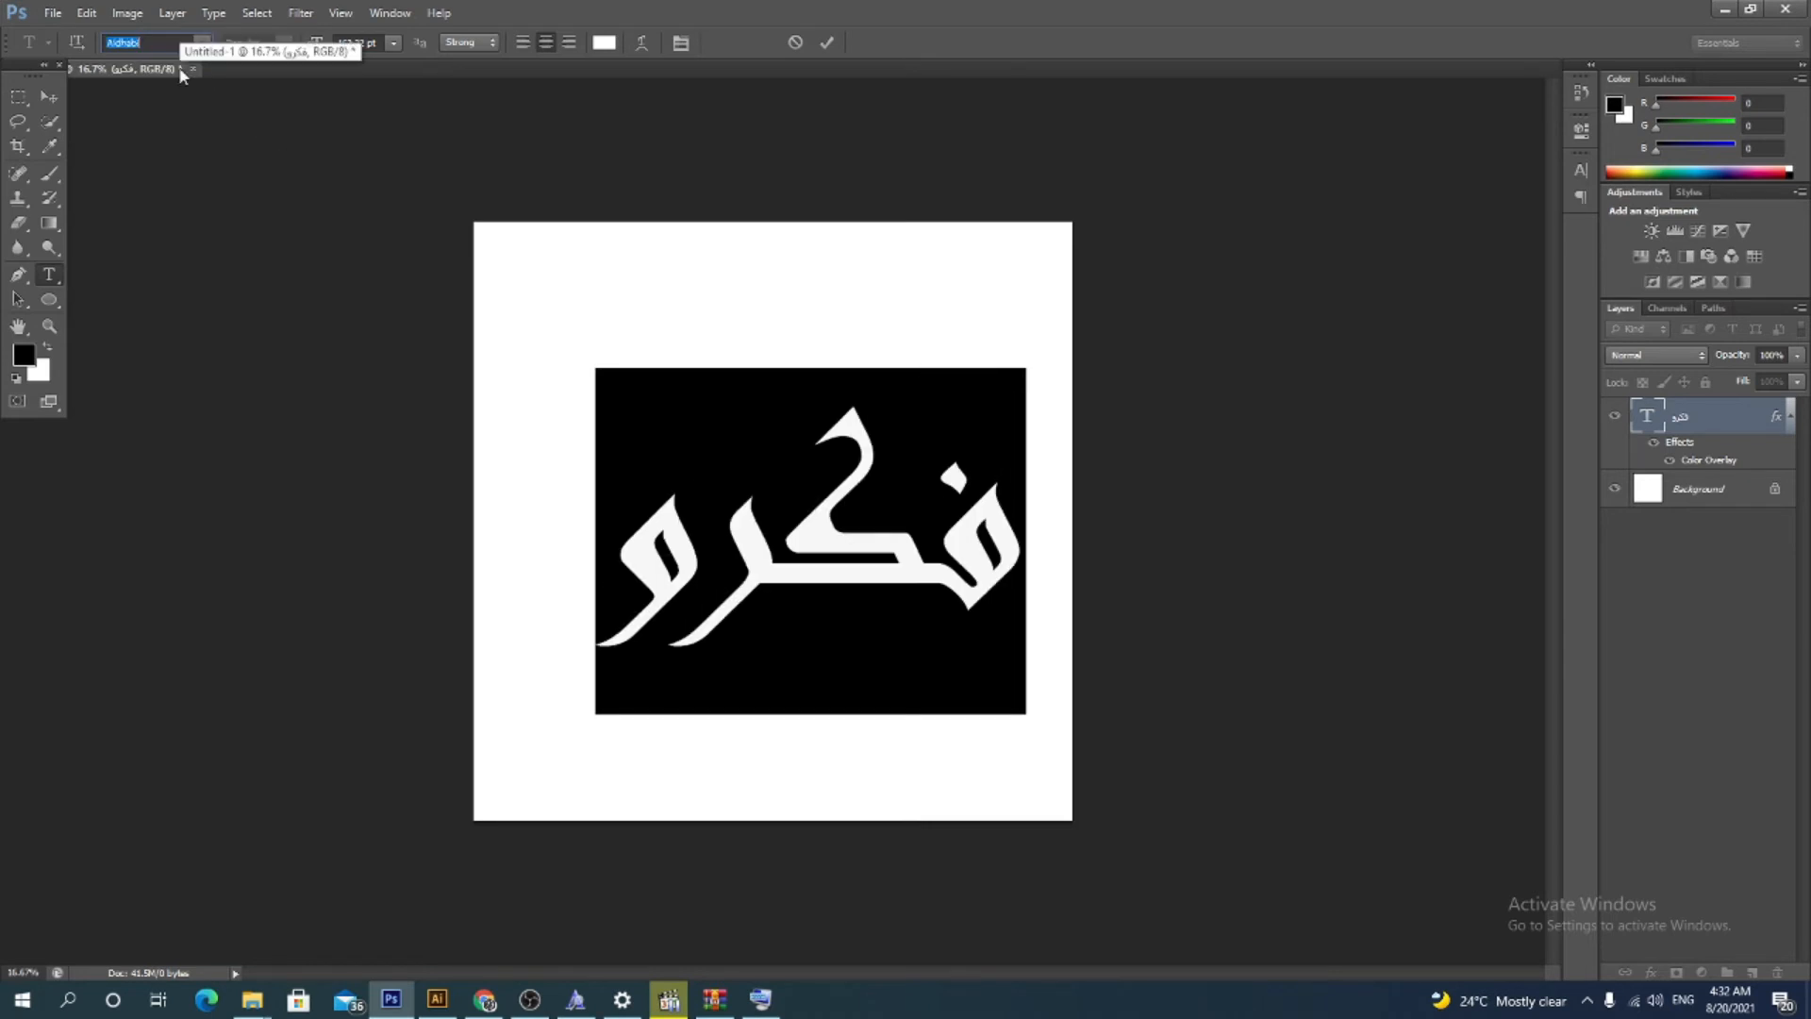
Step through neighbouring fonts in the list to apply Adobe Arabic to the word
key(Up)
key(Up)
key(Up)
key(Up)
key(Down)
key(Down)
key(Down)
key(Down)
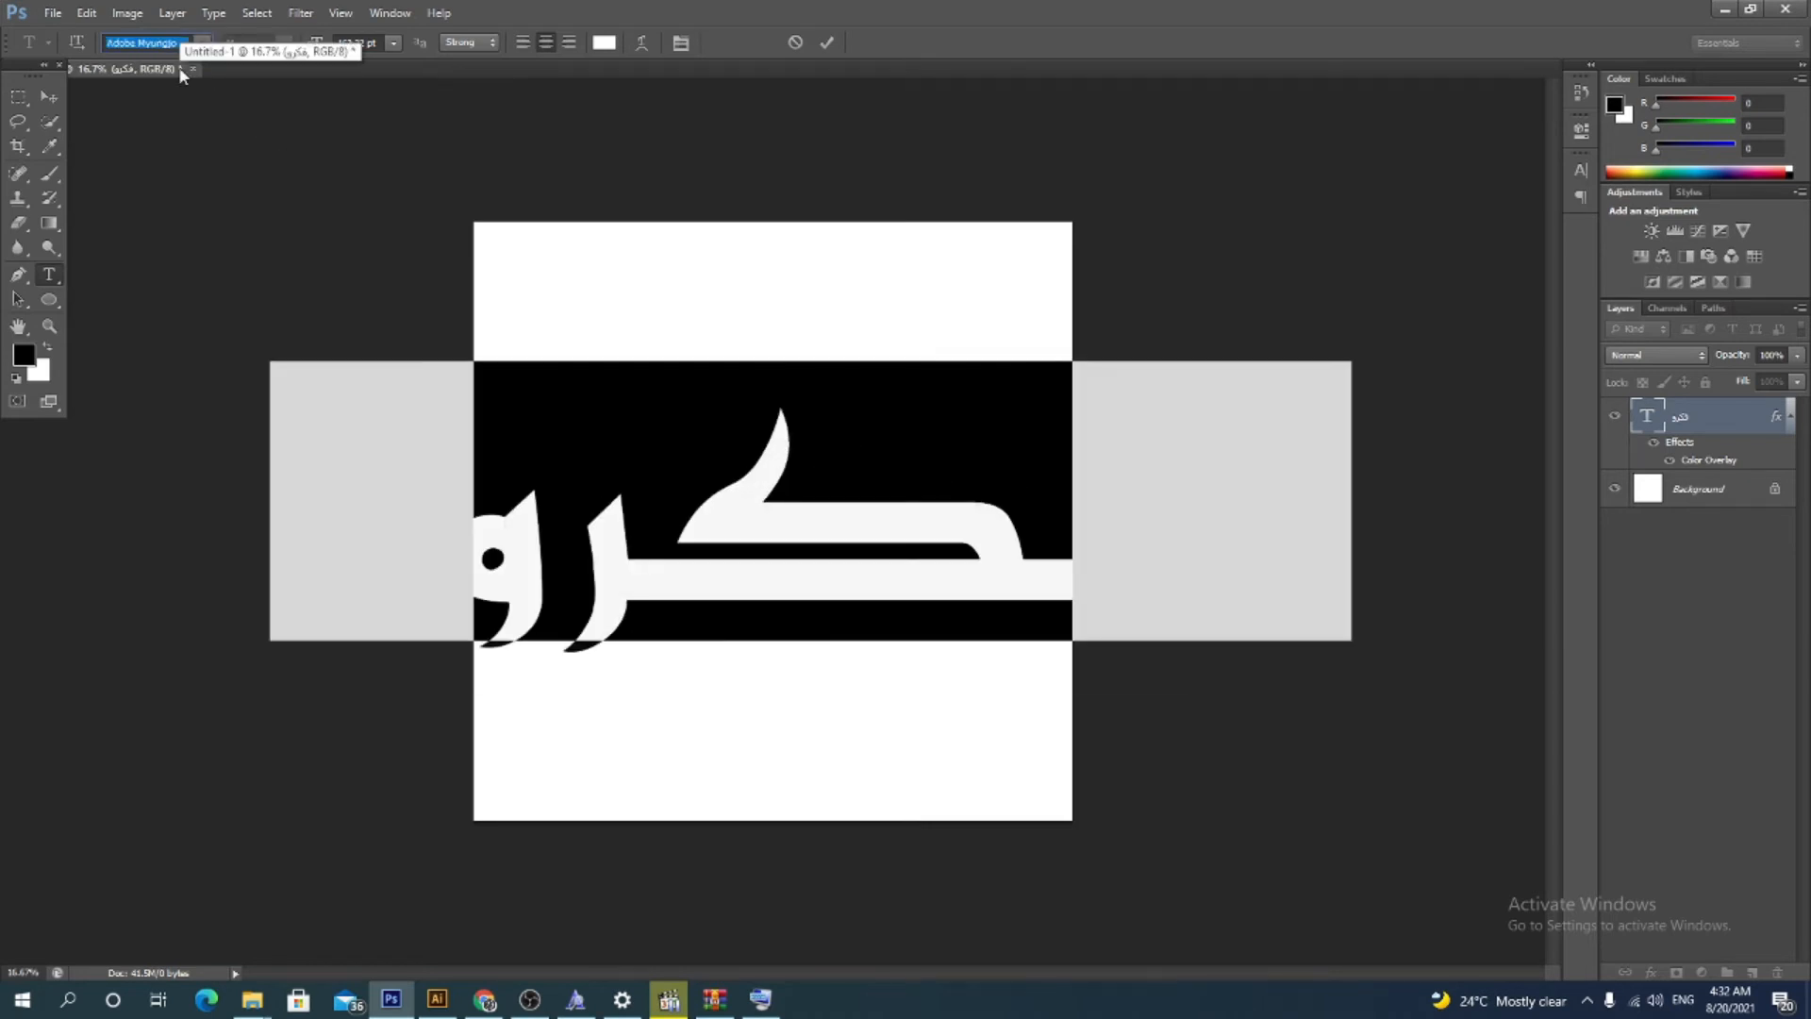
key(Up)
key(Up)
key(Up)
key(Up)
key(Up)
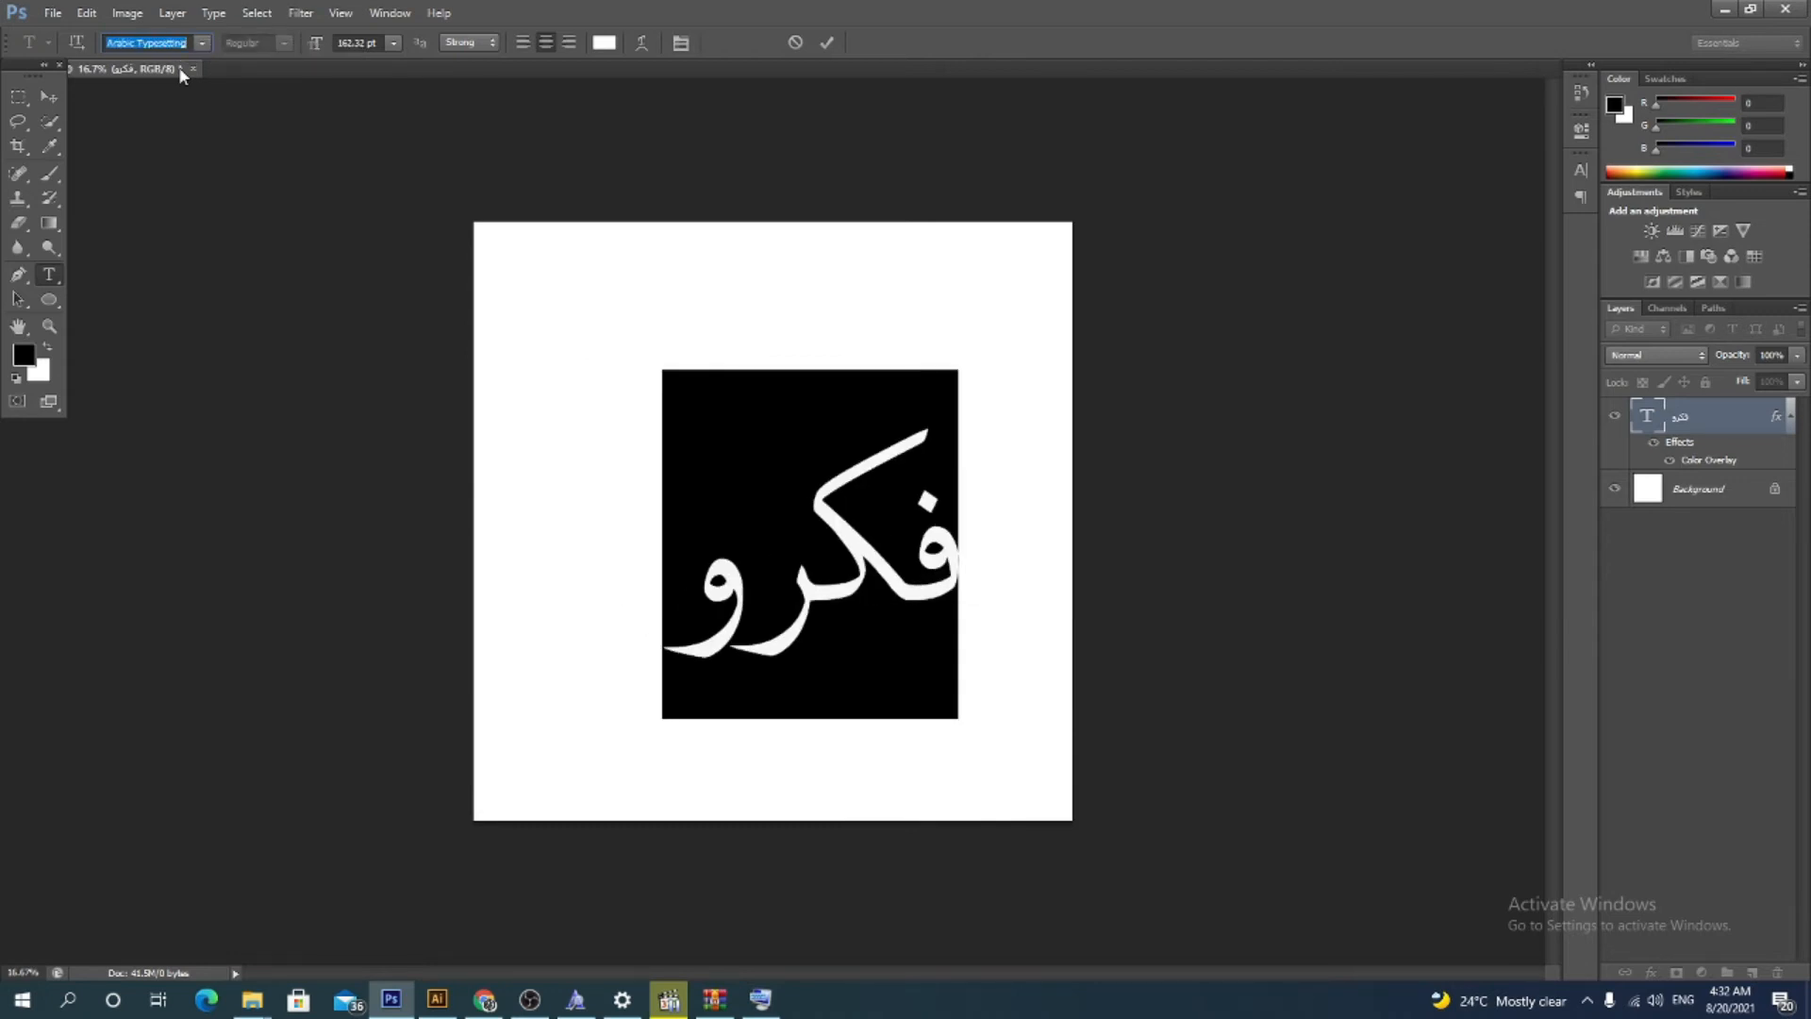
Move the word and drag it into the jersey template document in Illustrator
click(50, 99)
drag(879, 551, 855, 483)
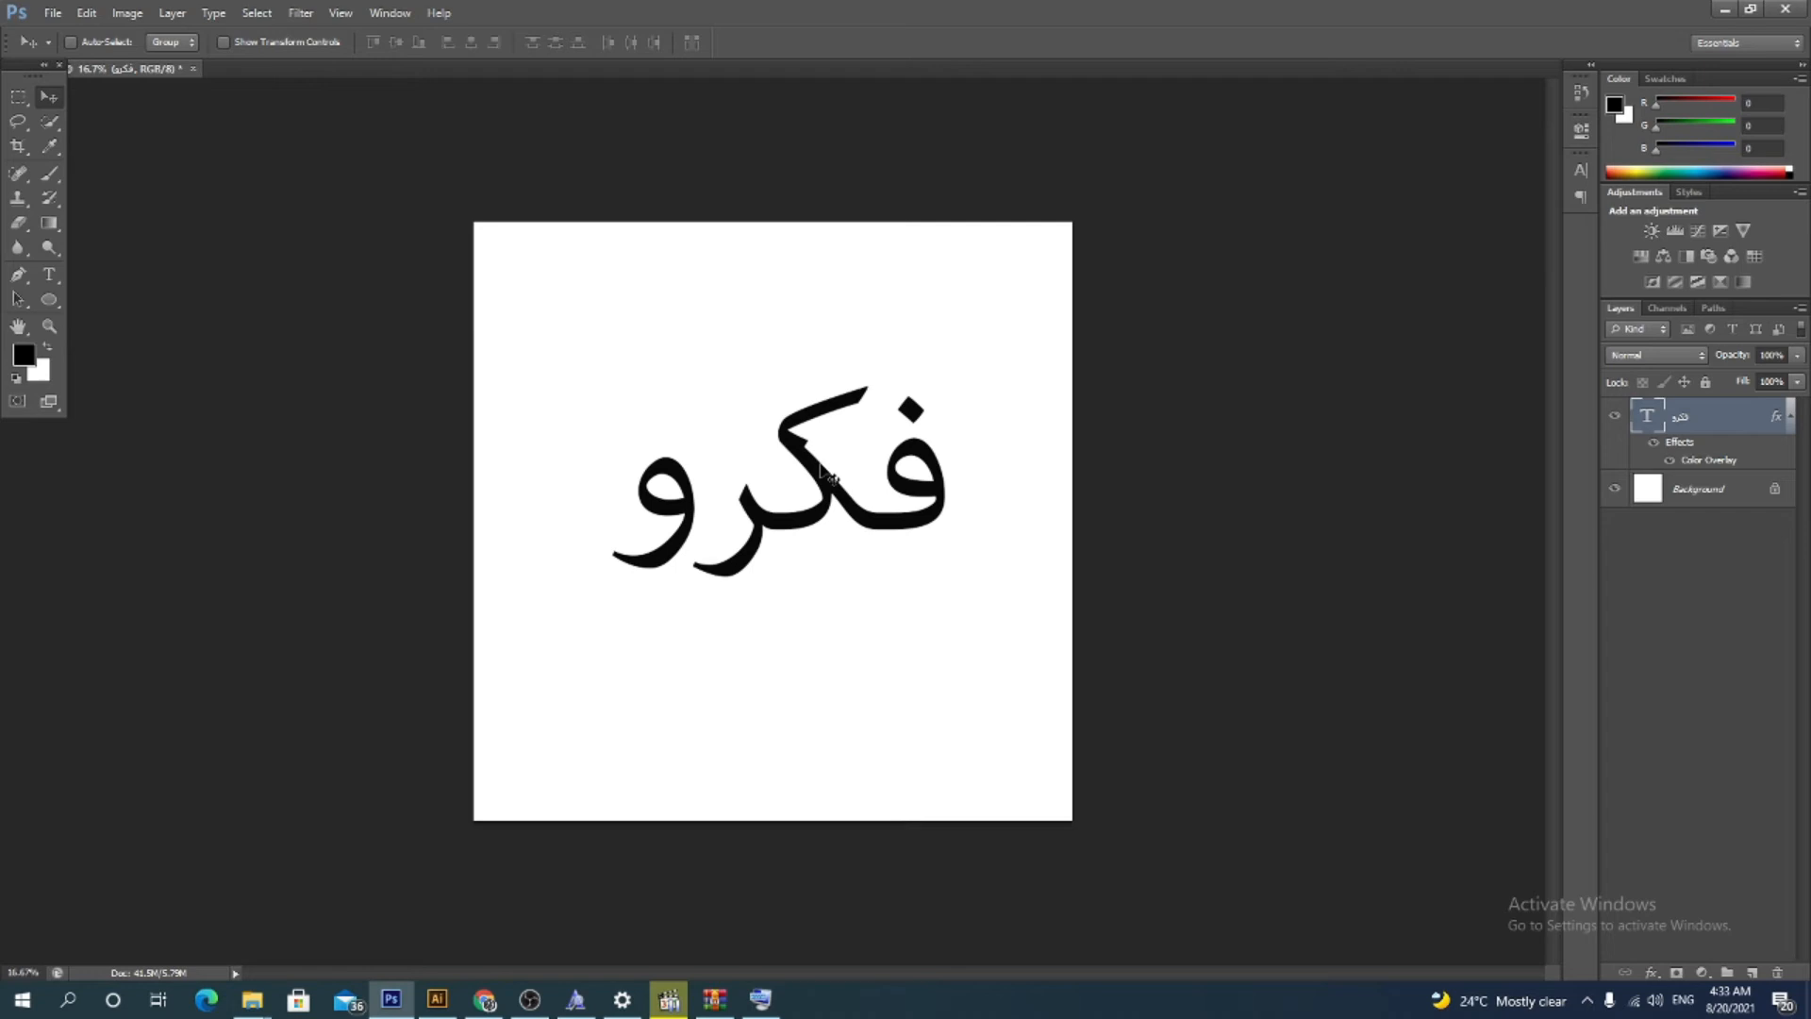
drag(849, 499, 476, 985)
click(437, 999)
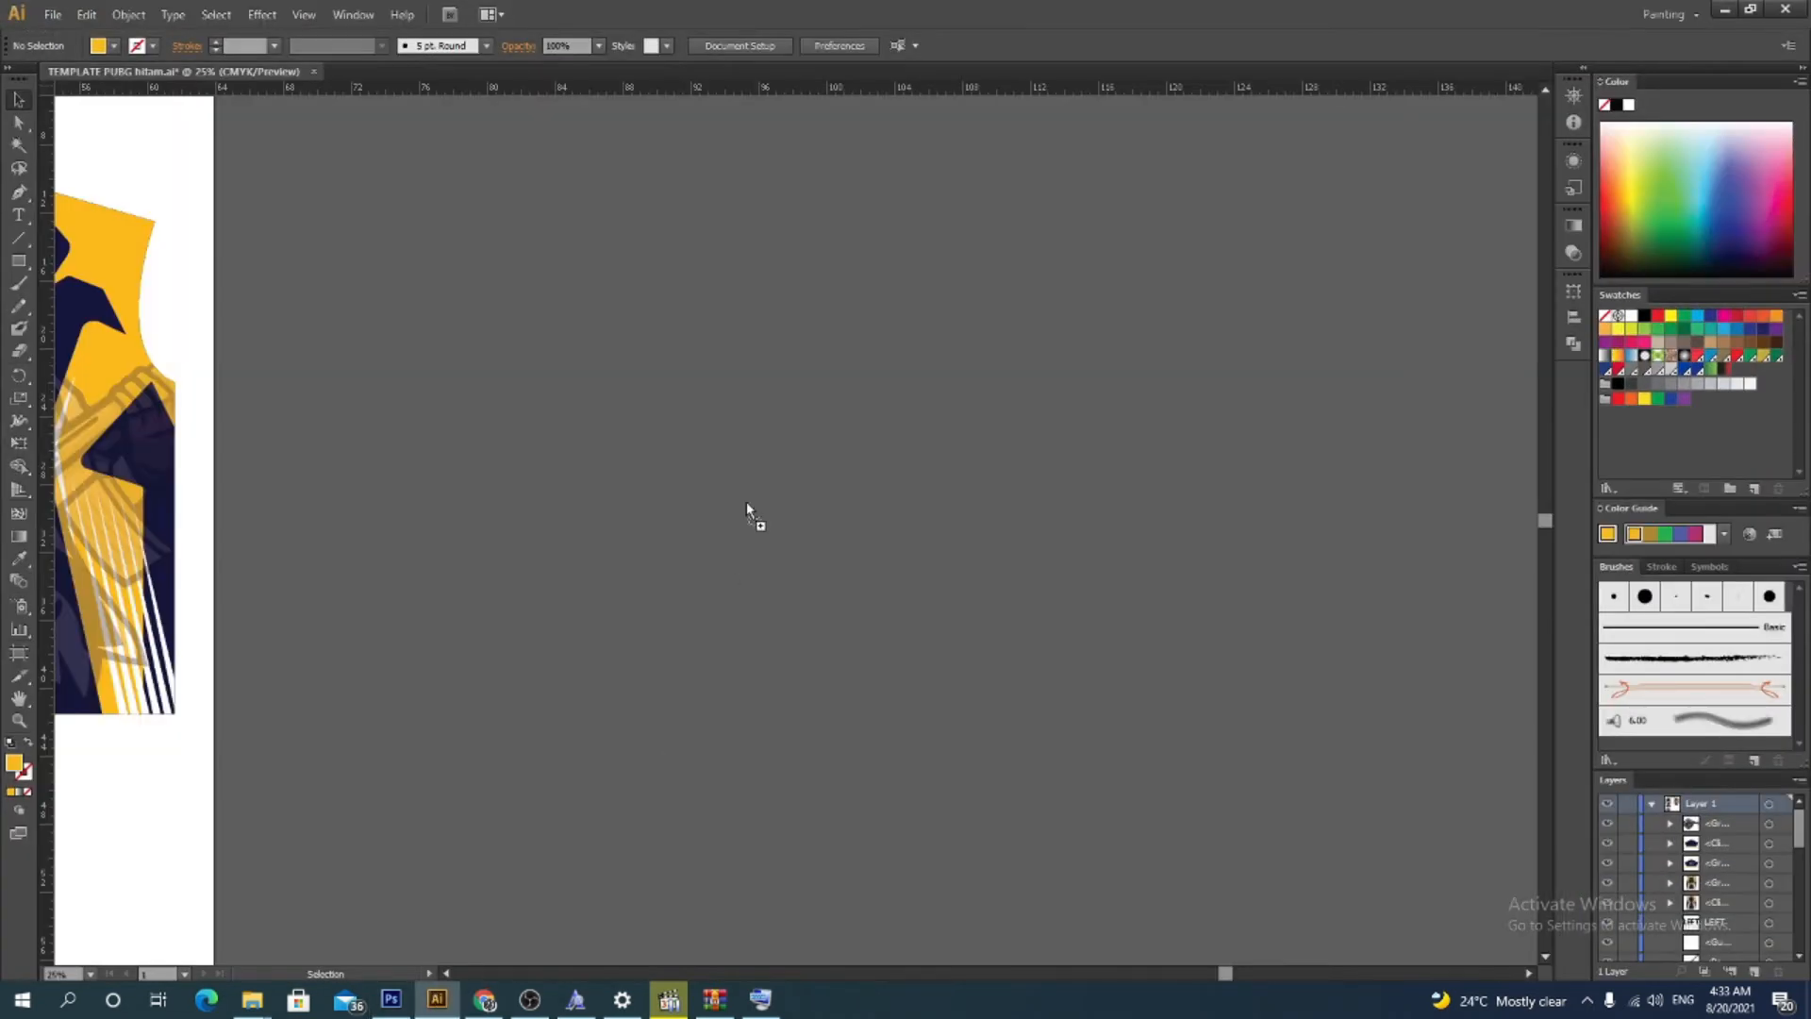
drag(784, 423, 785, 423)
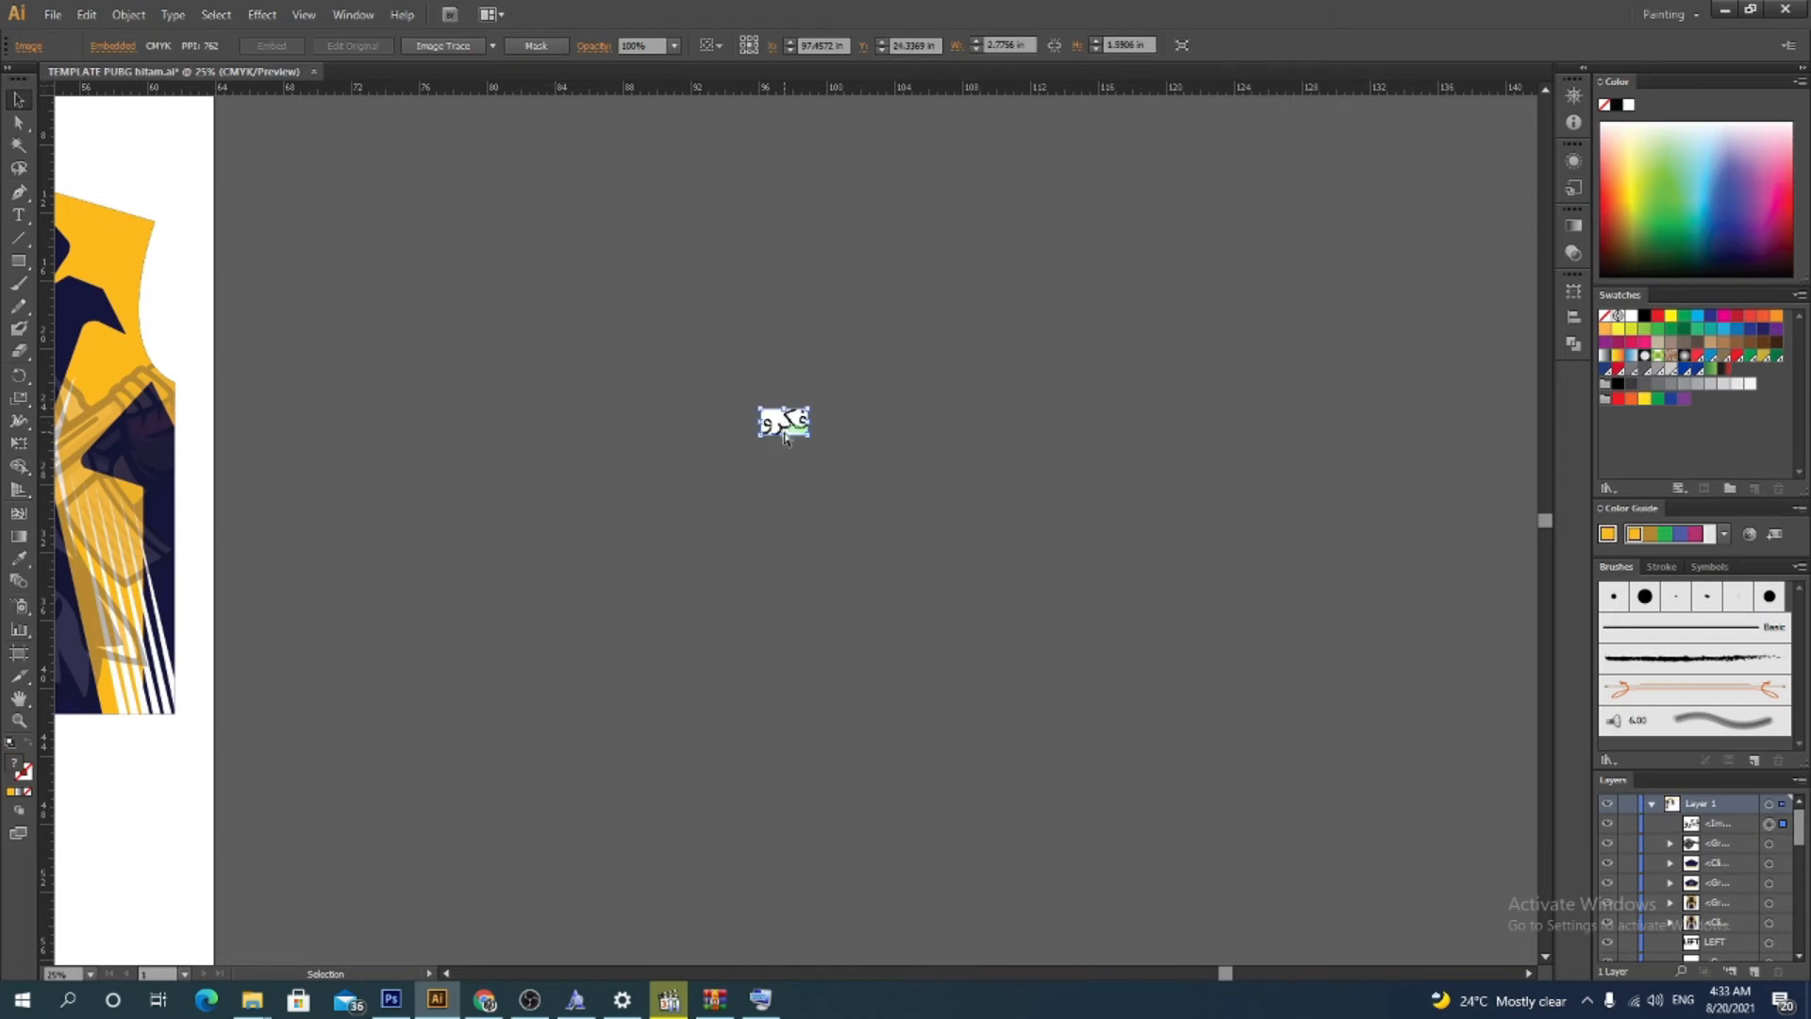
Enlarge the placed word image on the canvas beside the jersey template and select it
key(ctrl+minus)
key(ctrl+minus)
key(ctrl+minus)
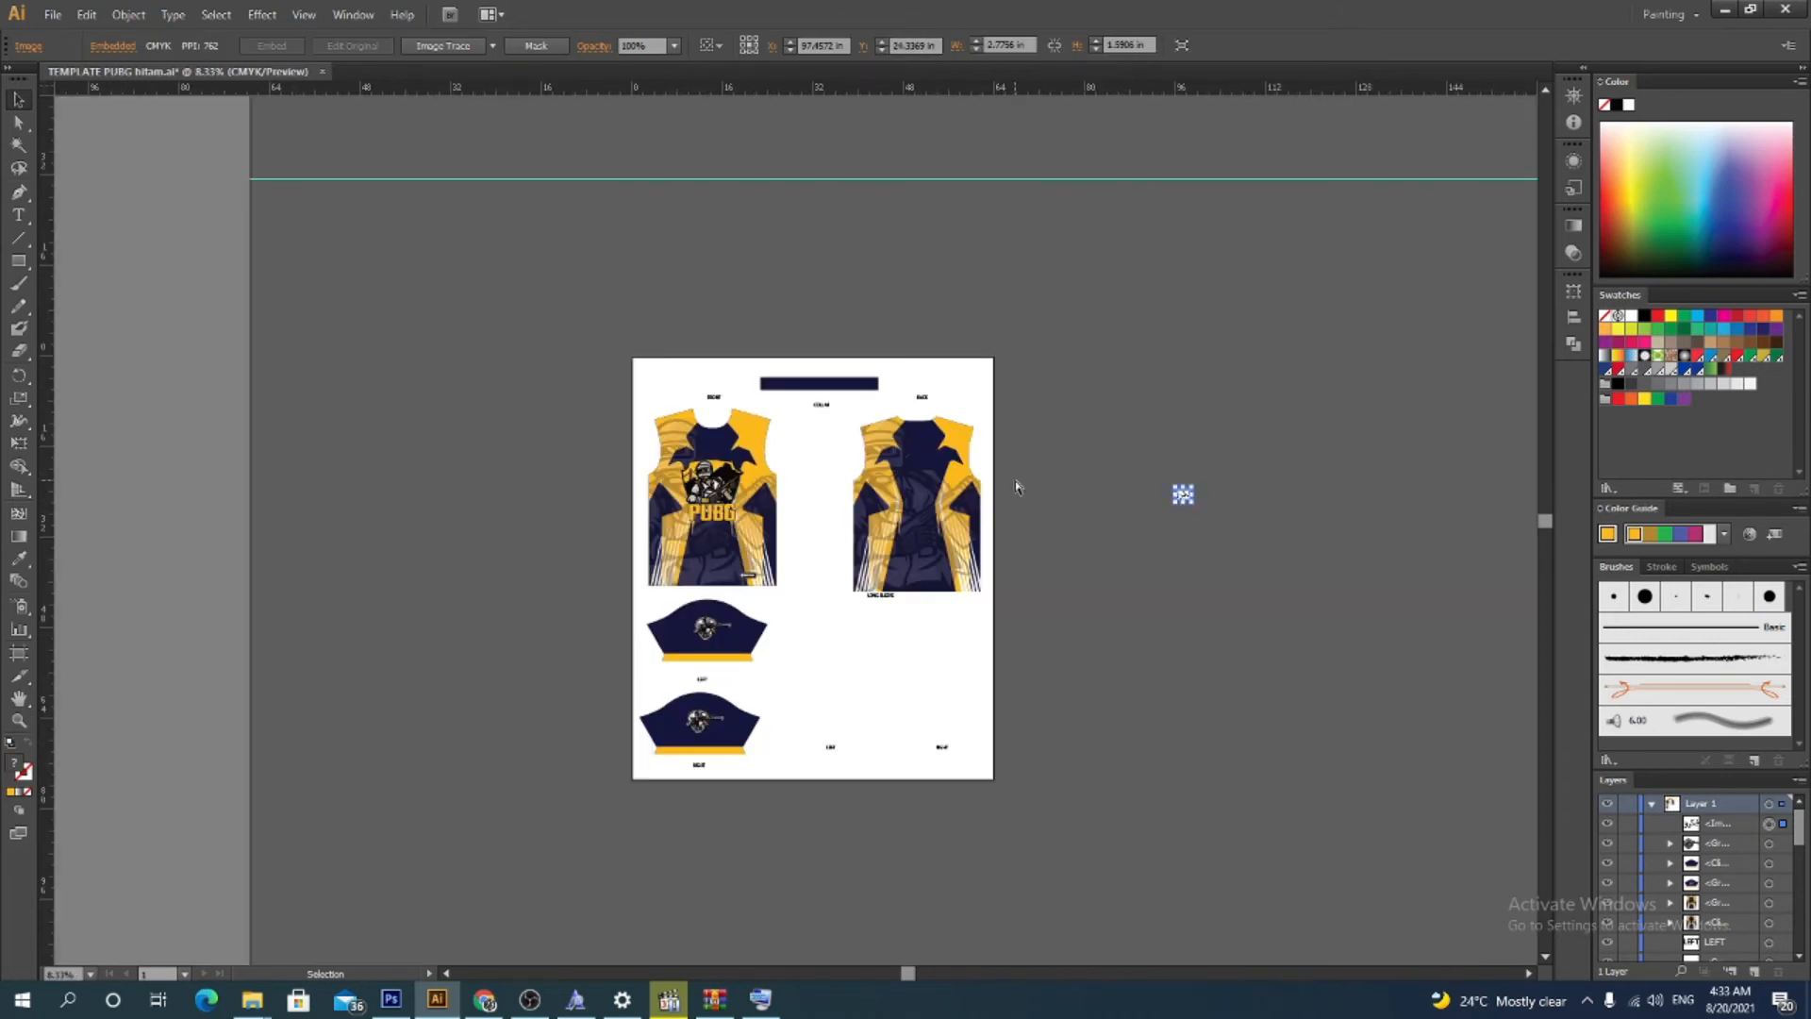
key(ctrl+plus)
key(ctrl+plus)
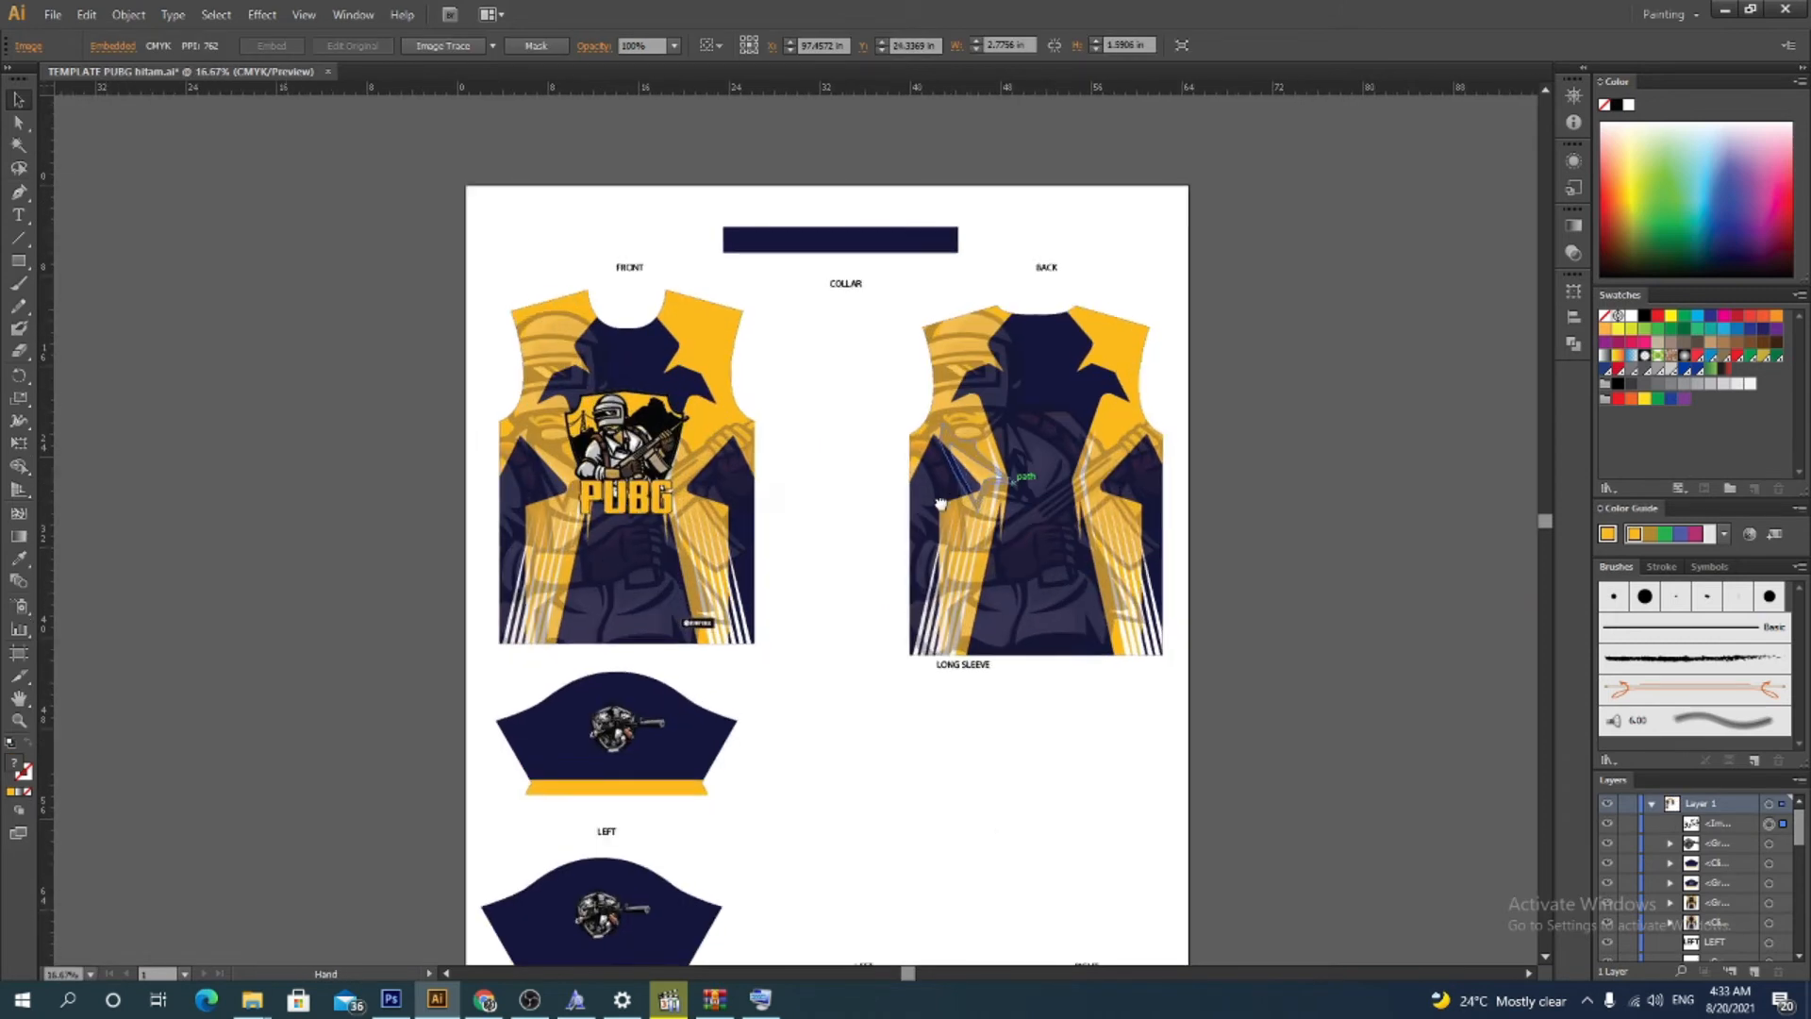
drag(941, 502, 237, 538)
drag(884, 505, 1258, 721)
drag(1089, 698, 910, 655)
click(1112, 596)
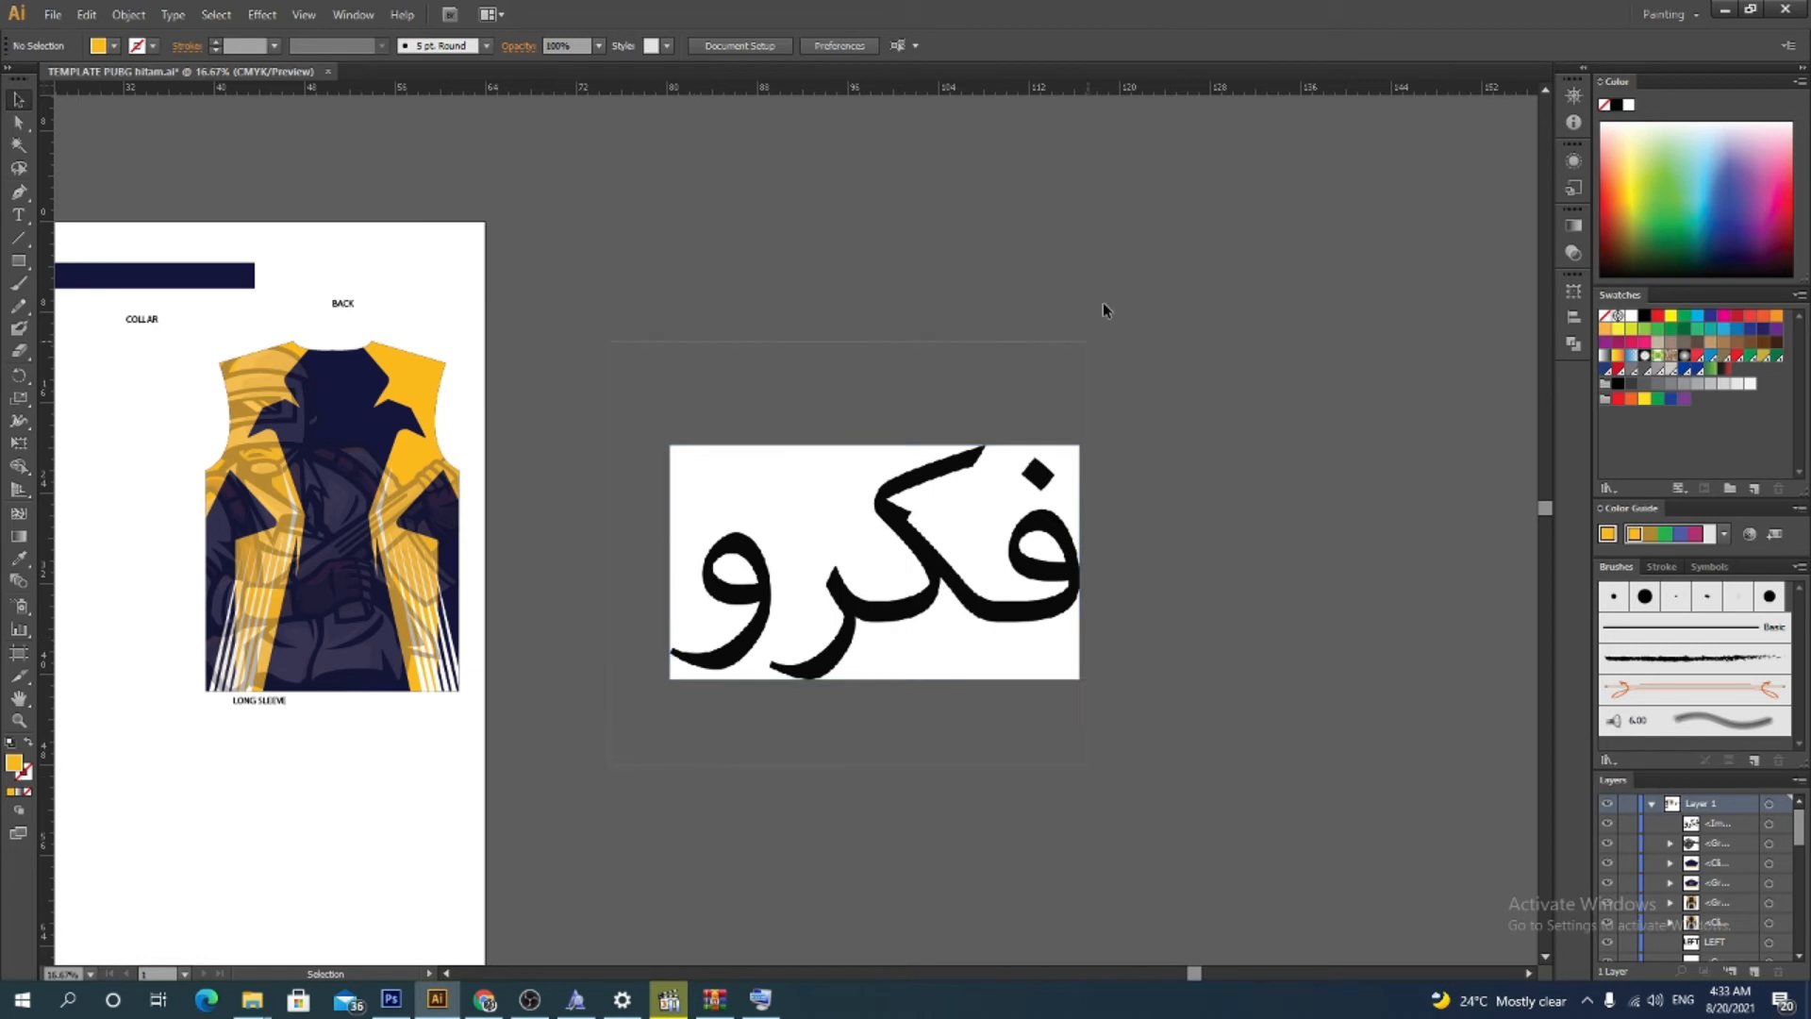
drag(1103, 306, 1108, 298)
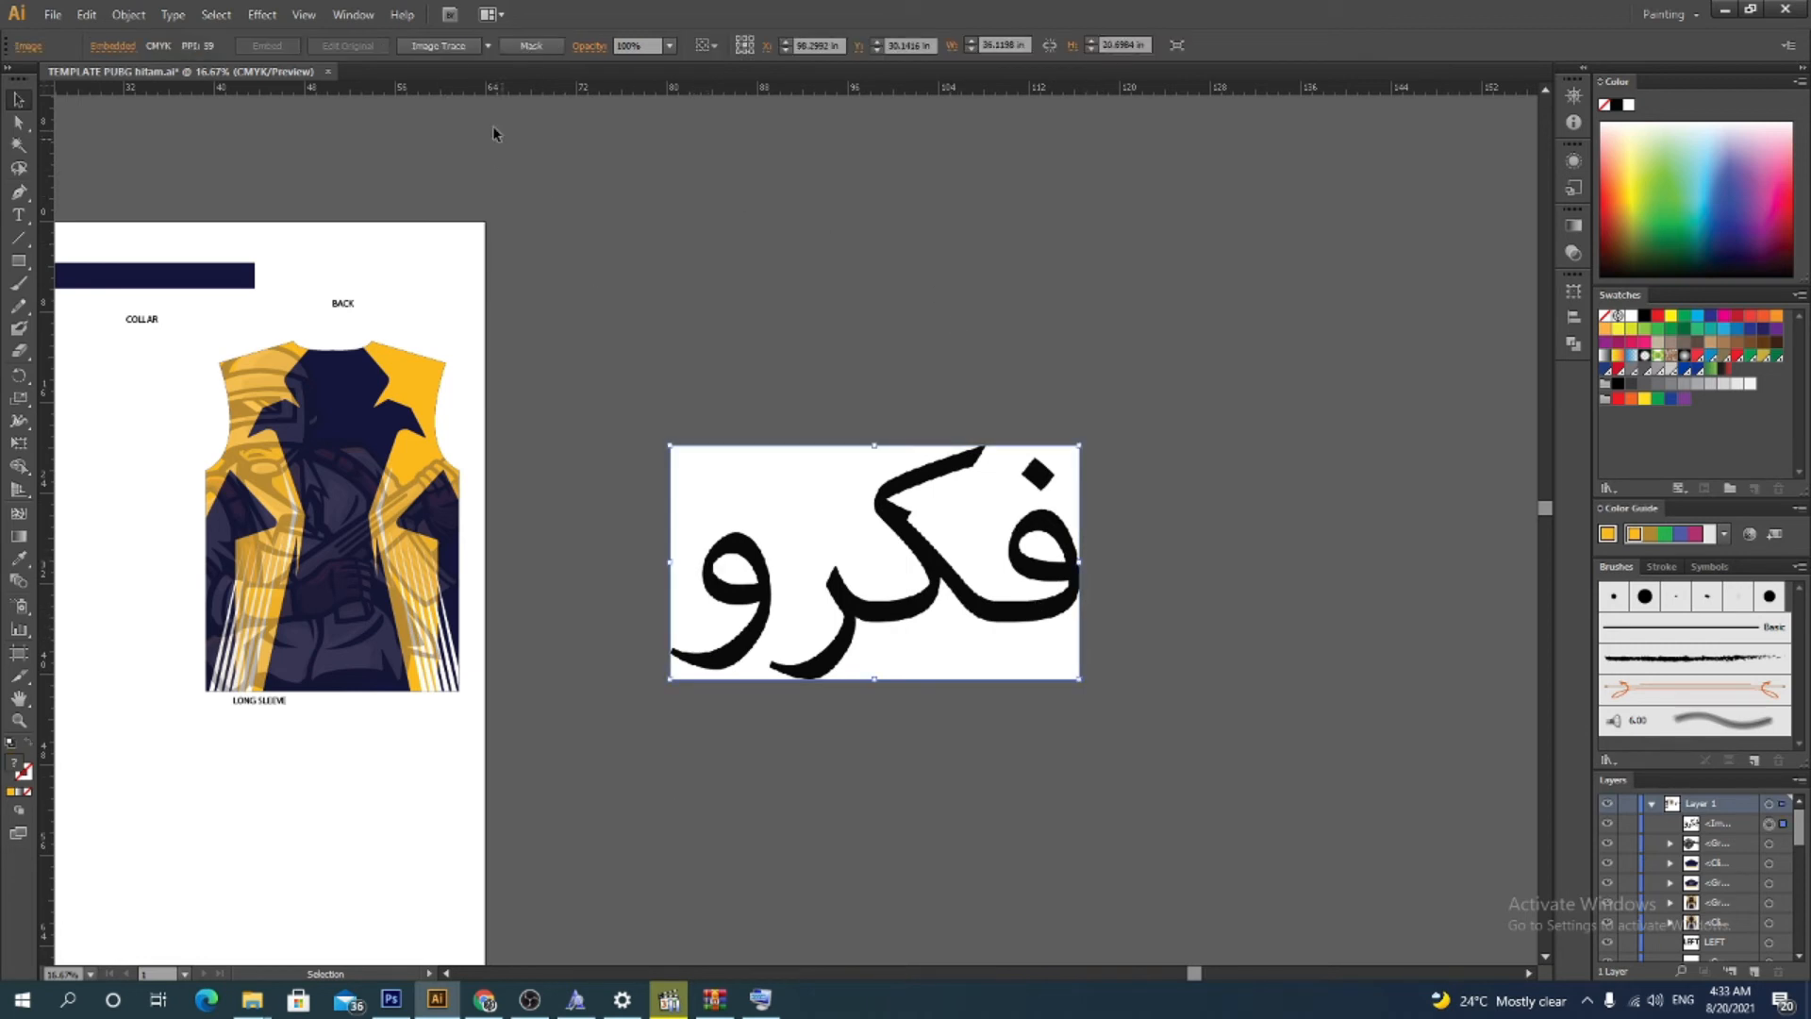
Run Image Trace on the word image and expand the tracing result
click(428, 56)
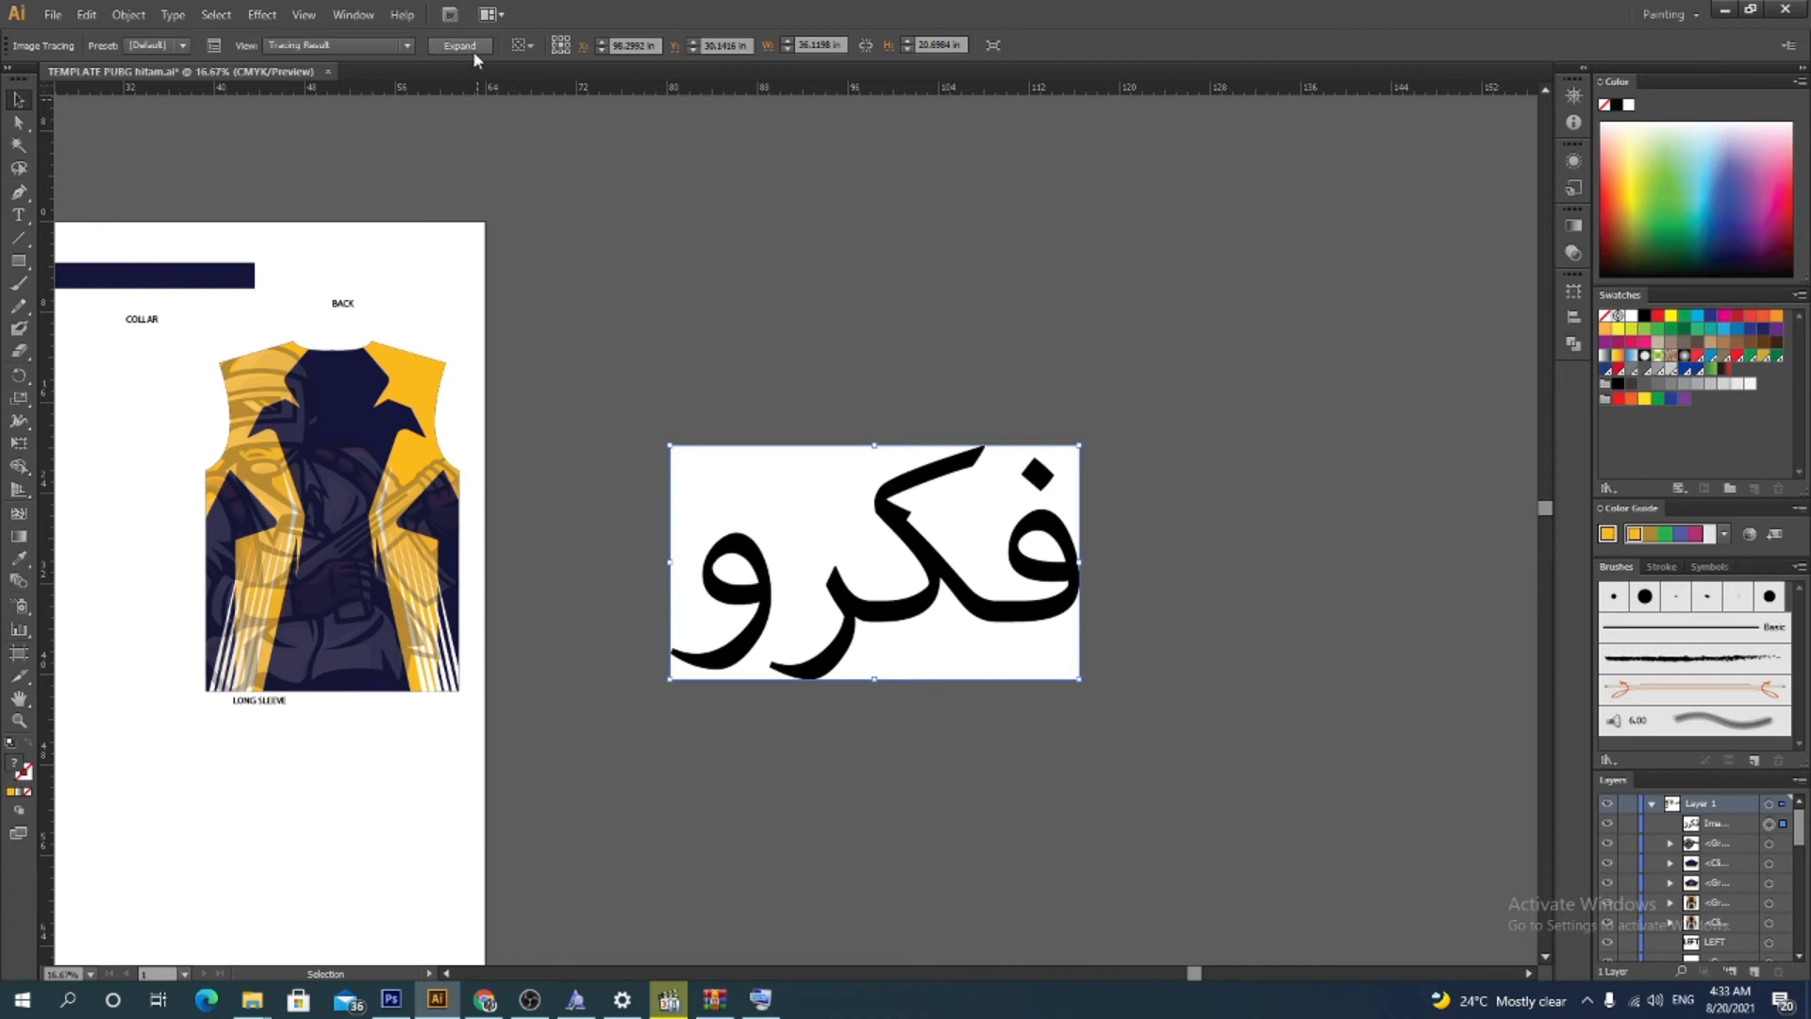
click(459, 45)
Ungroup the traced artwork and delete the white background shapes around the word
mouse_move(716, 463)
mouse_down()
mouse_move(679, 186)
mouse_move(731, 396)
mouse_move(732, 275)
mouse_up()
right_click(731, 397)
click(833, 513)
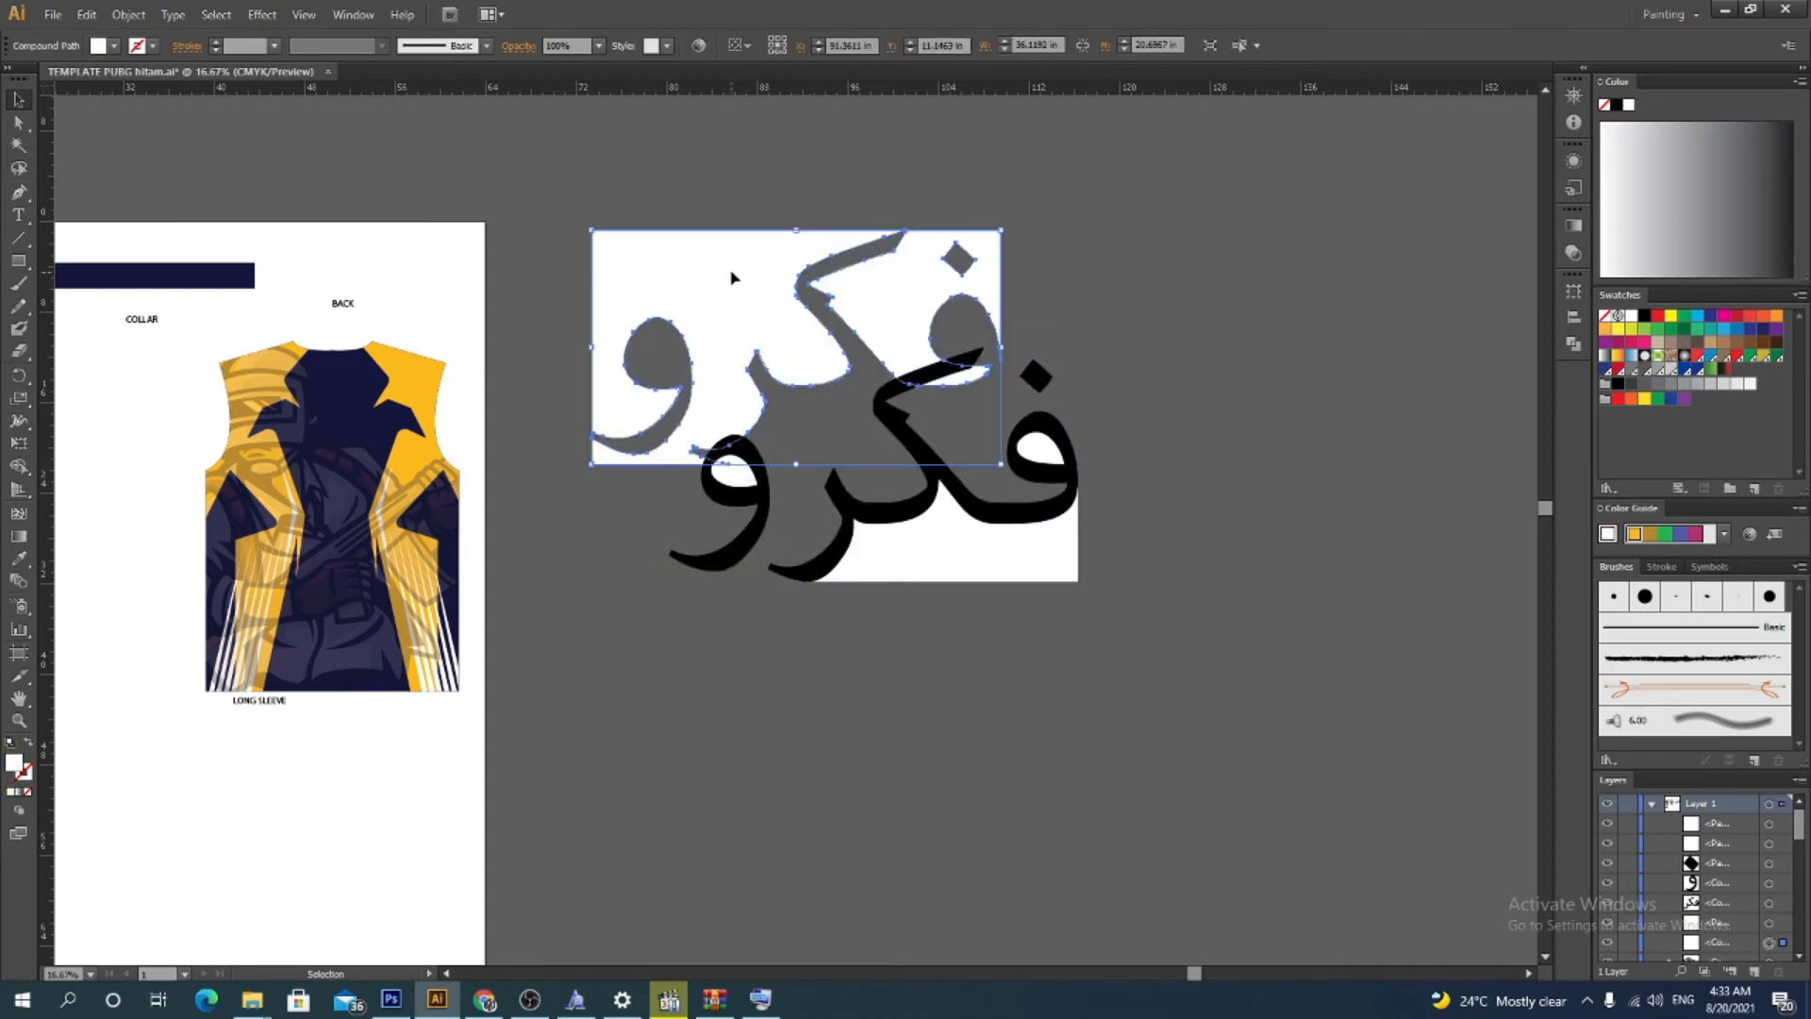
key(Delete)
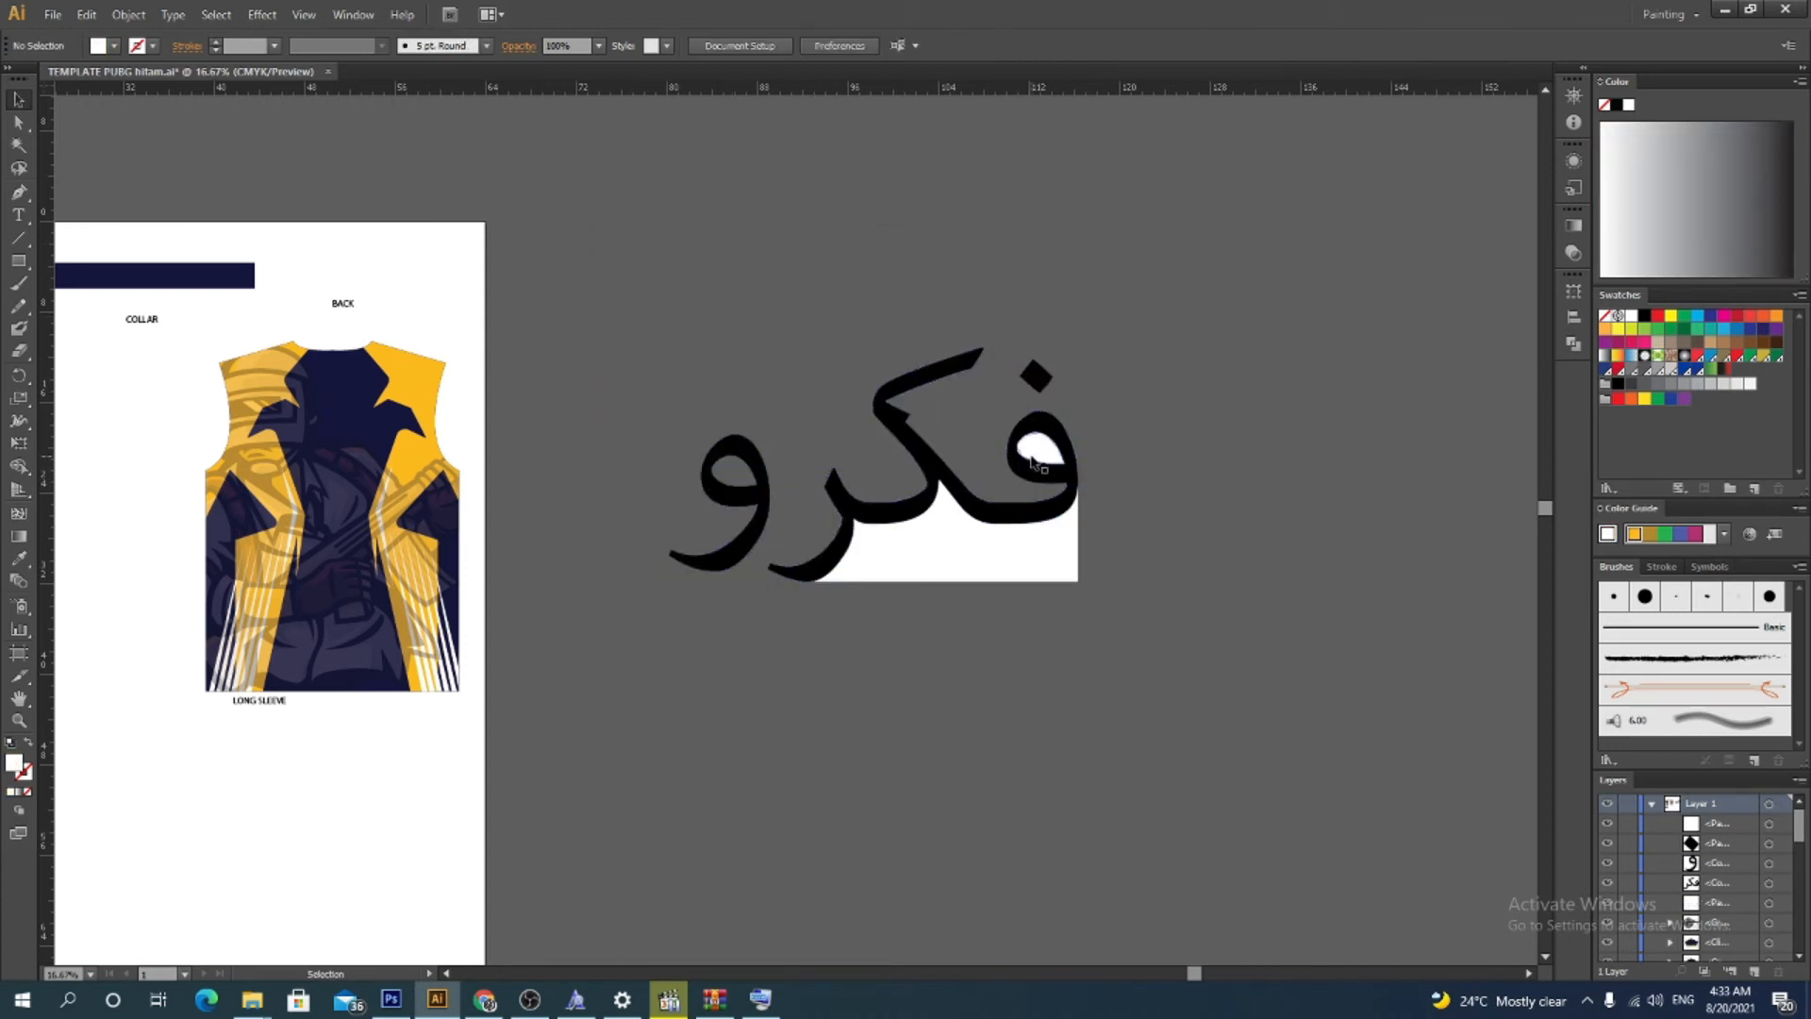
click(1035, 462)
key(Delete)
click(1007, 566)
key(Delete)
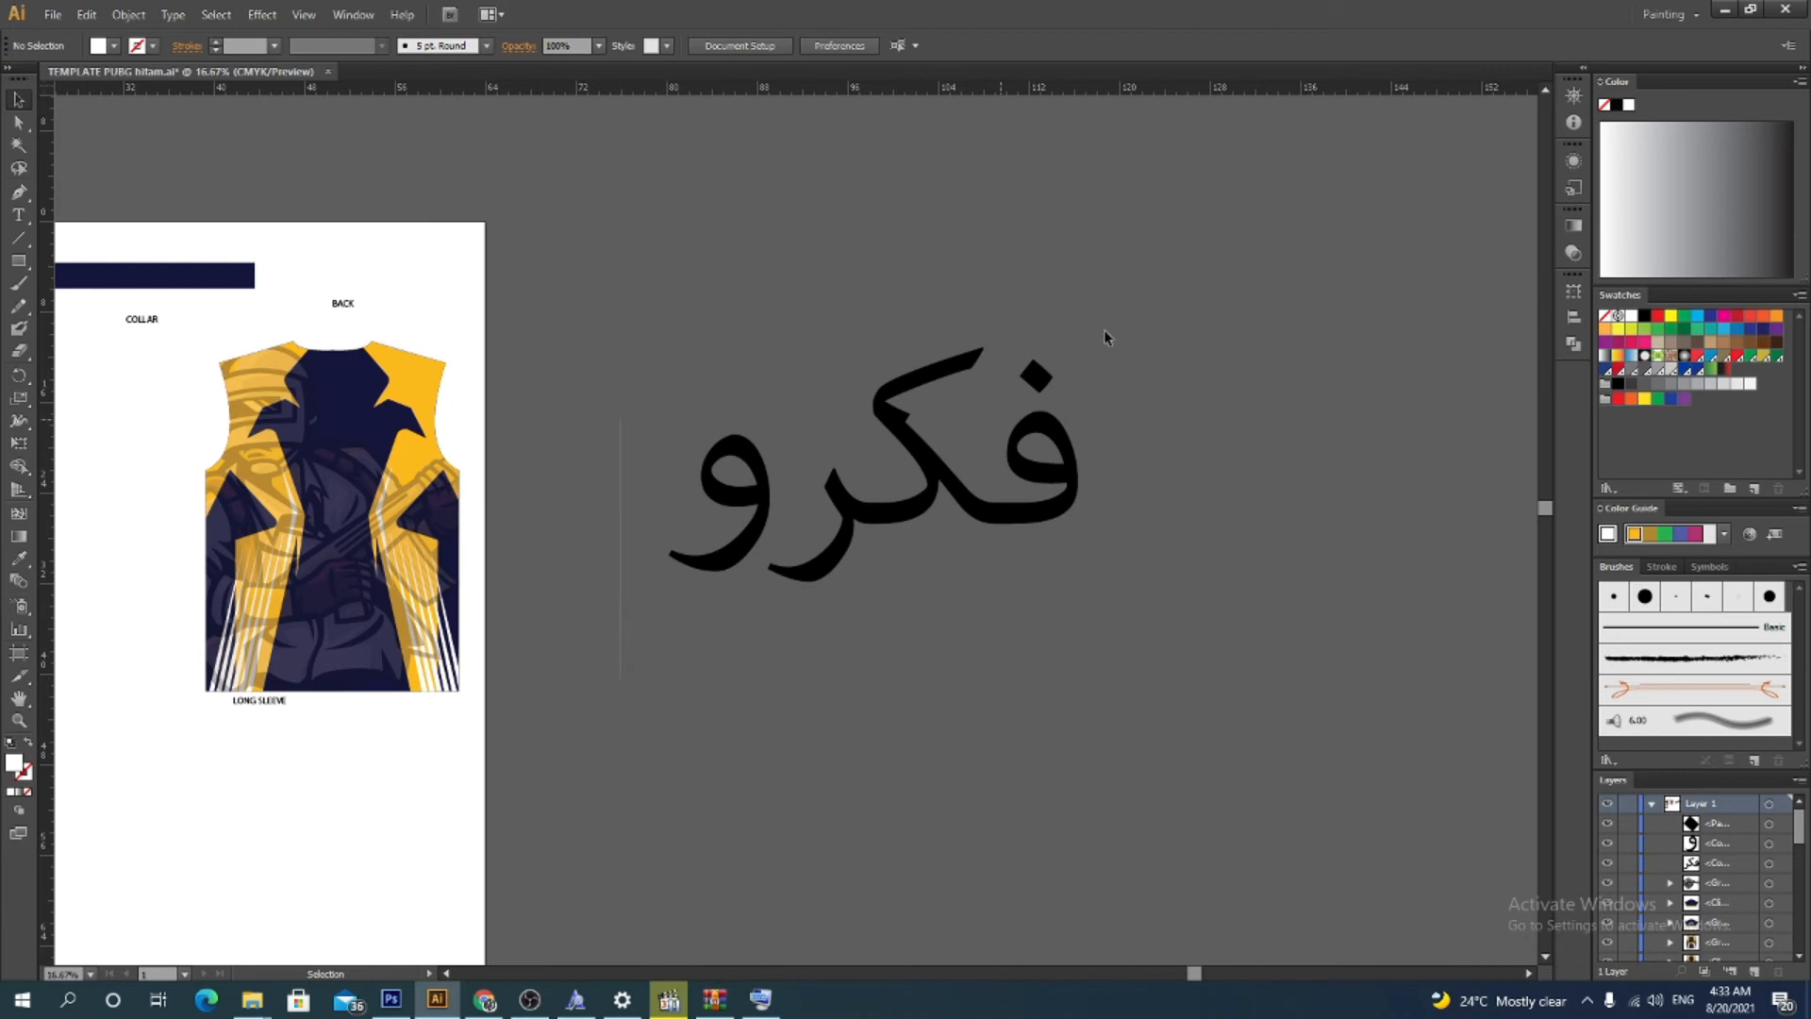
Select the word shapes and fill them with the jersey's yellow using the Eyedropper
drag(1105, 338, 1152, 277)
drag(1076, 581, 1304, 731)
drag(993, 585, 859, 479)
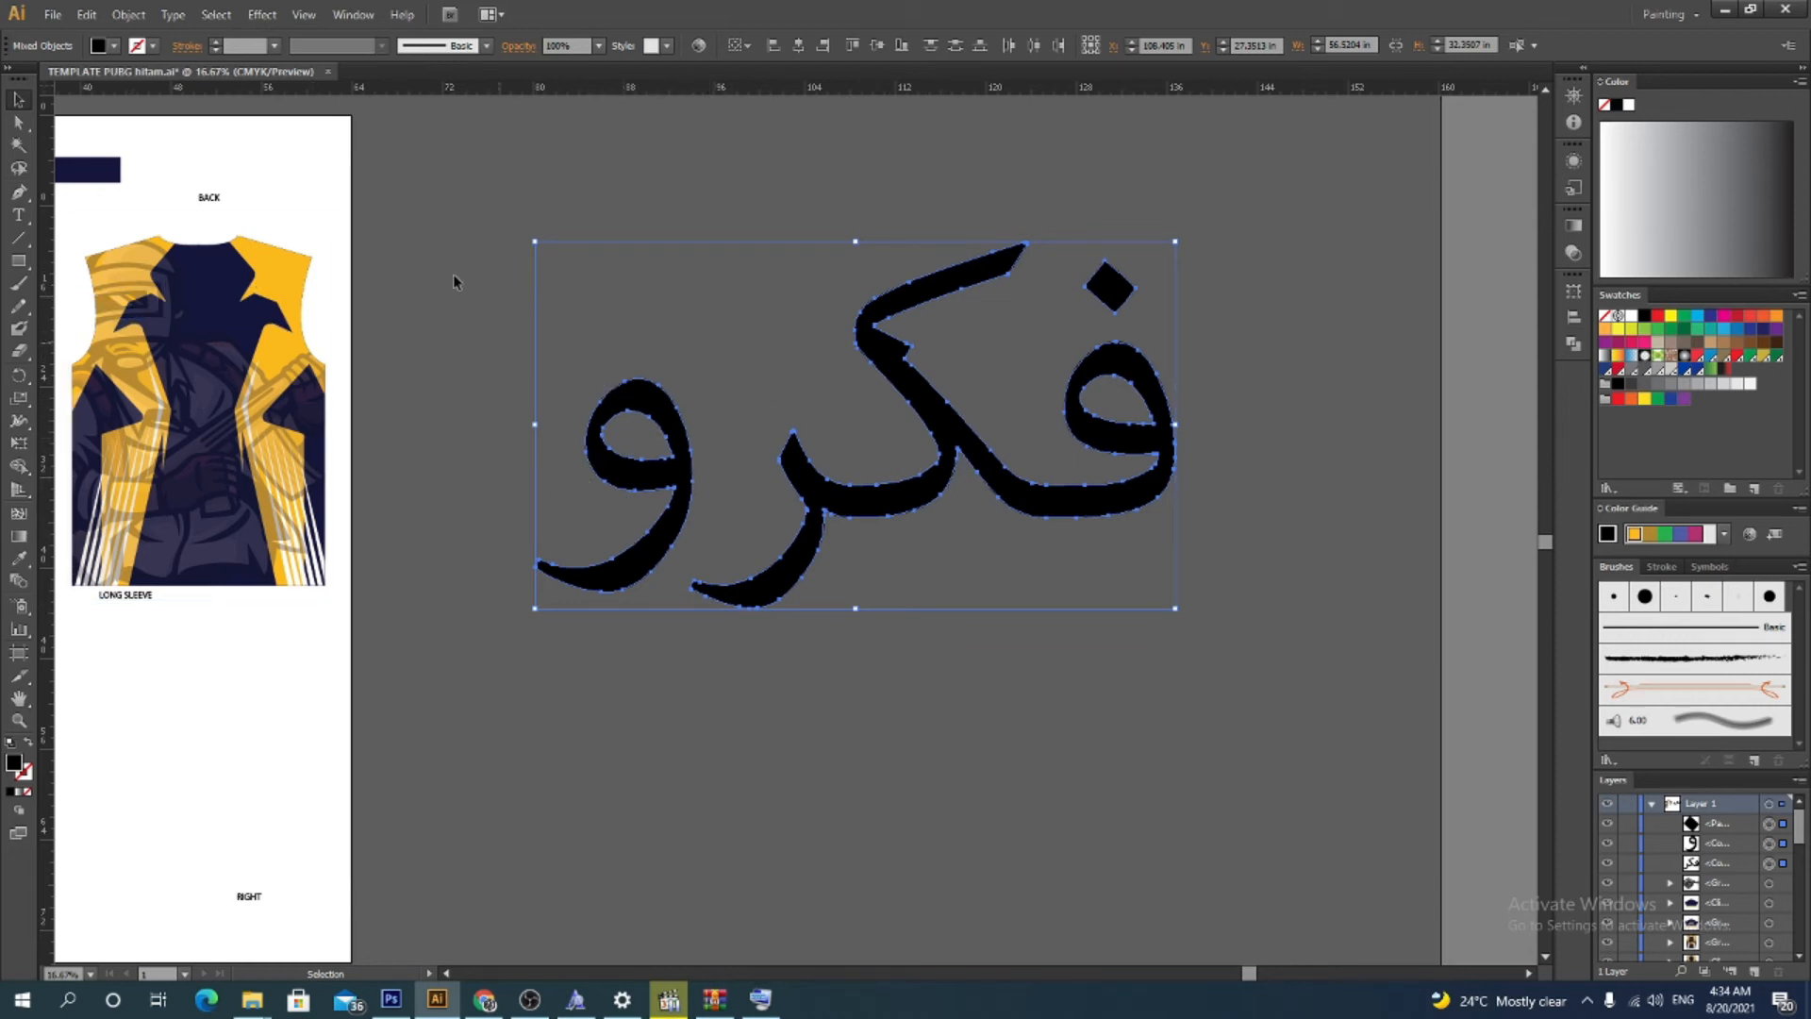
click(20, 558)
click(285, 272)
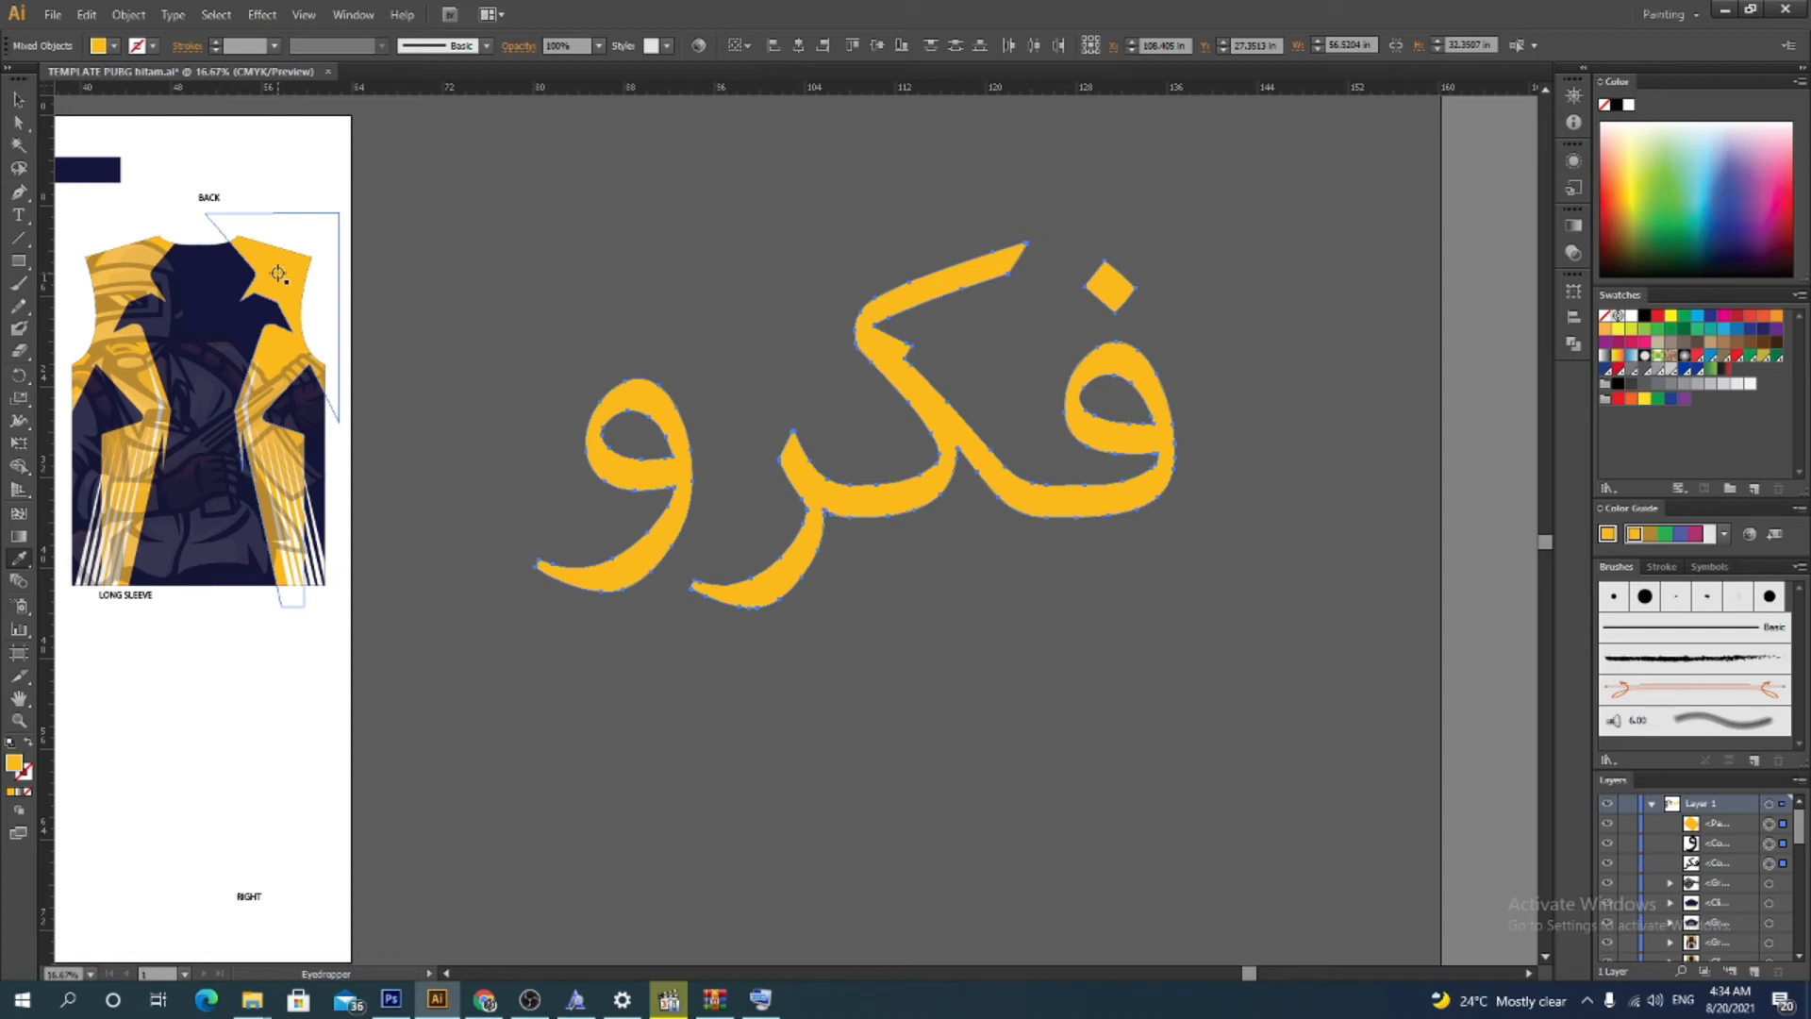
key(v)
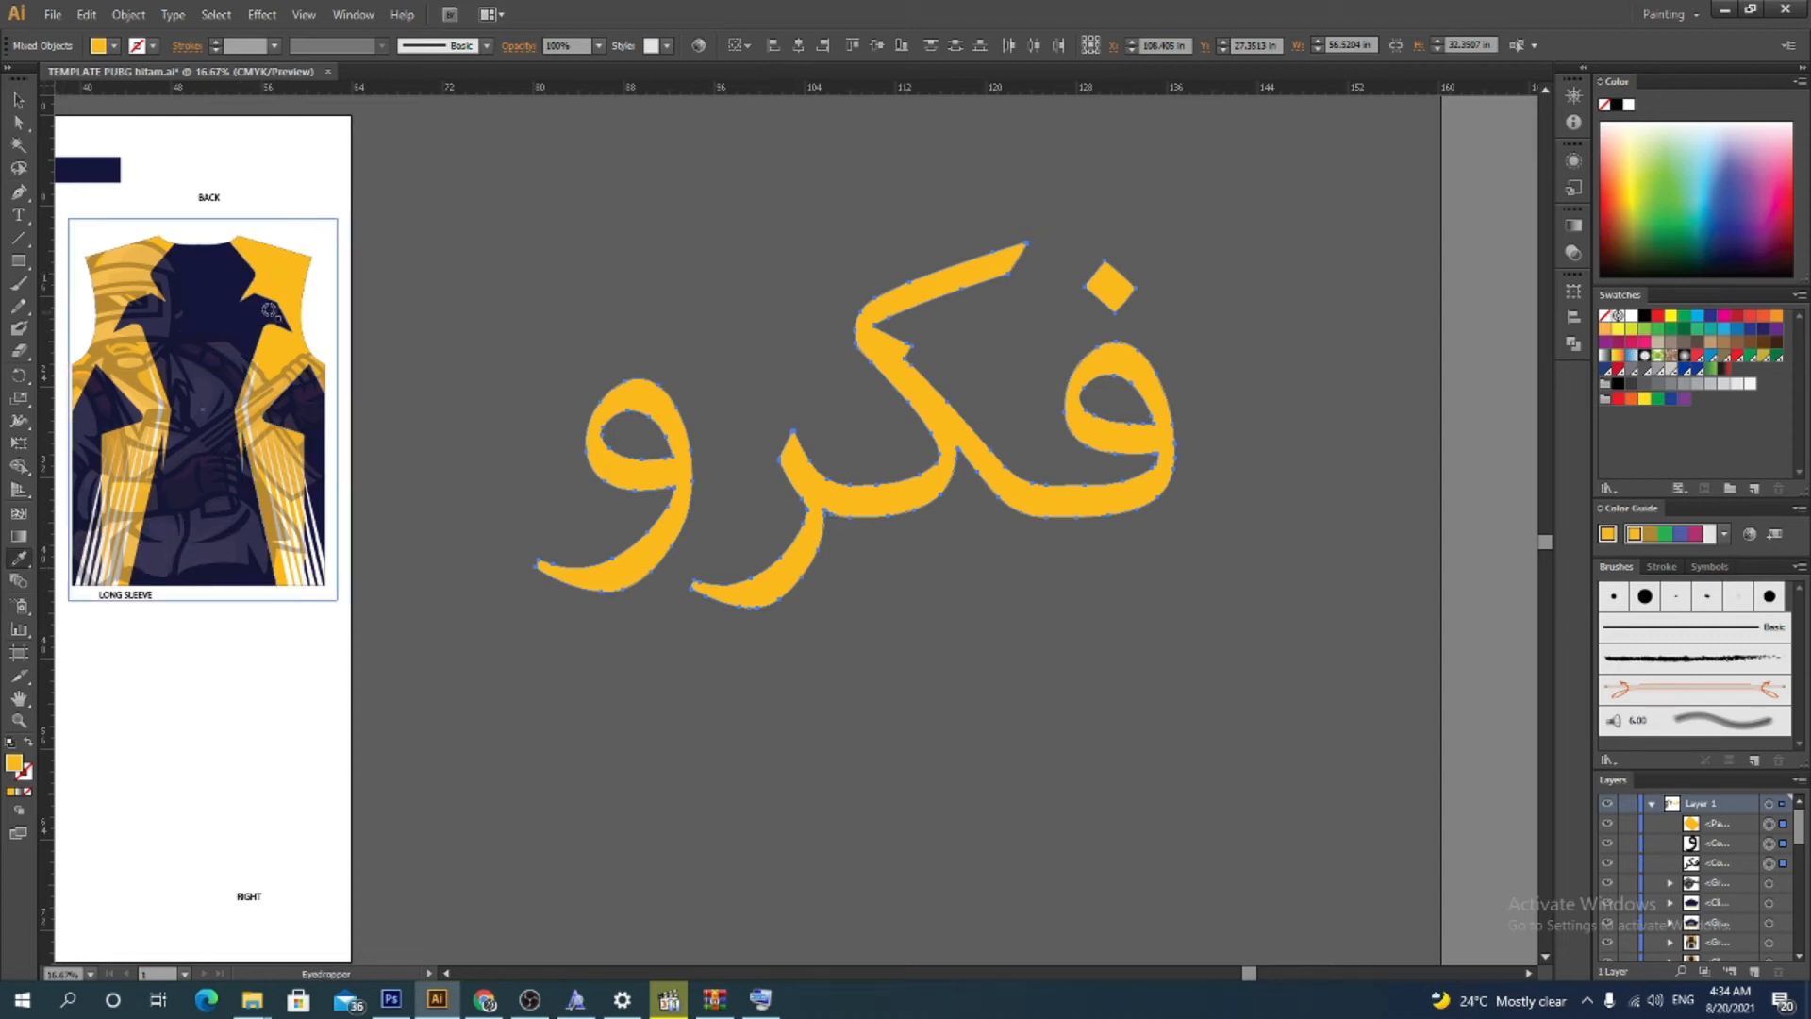
click(18, 98)
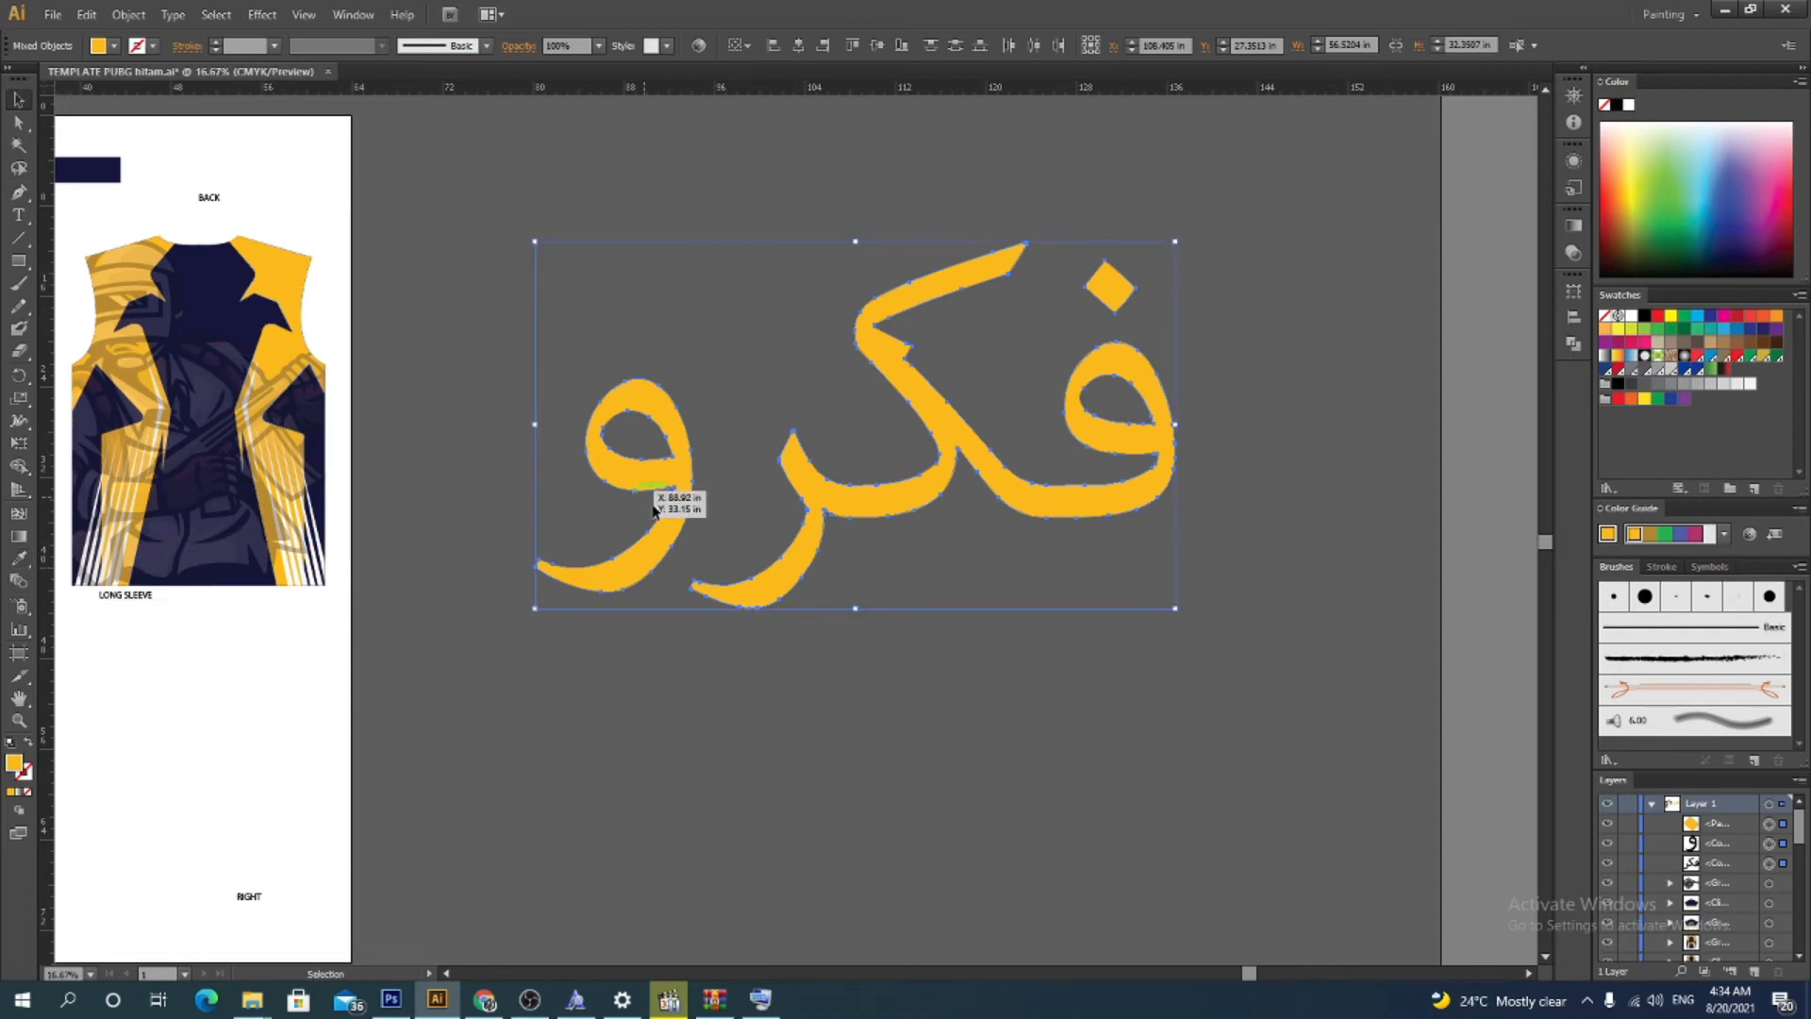
Give the selected word a black stroke of 35 pt
drag(516, 668, 1265, 280)
click(152, 46)
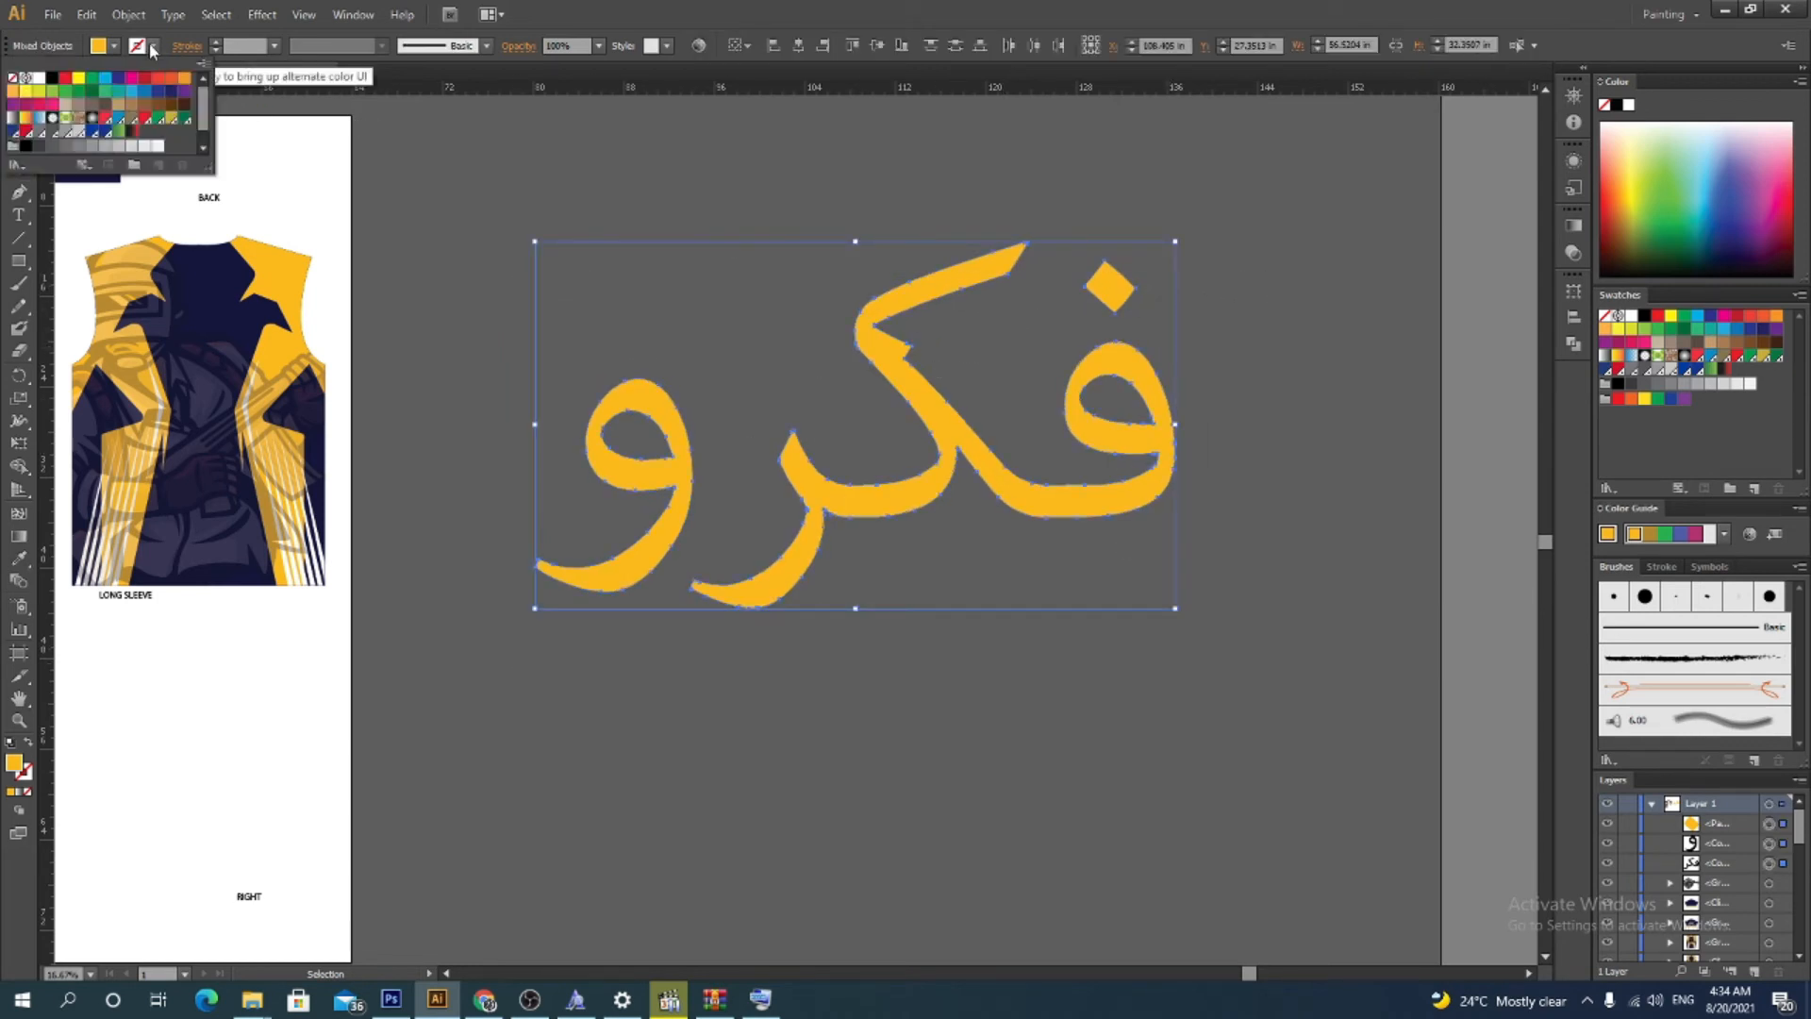
click(52, 79)
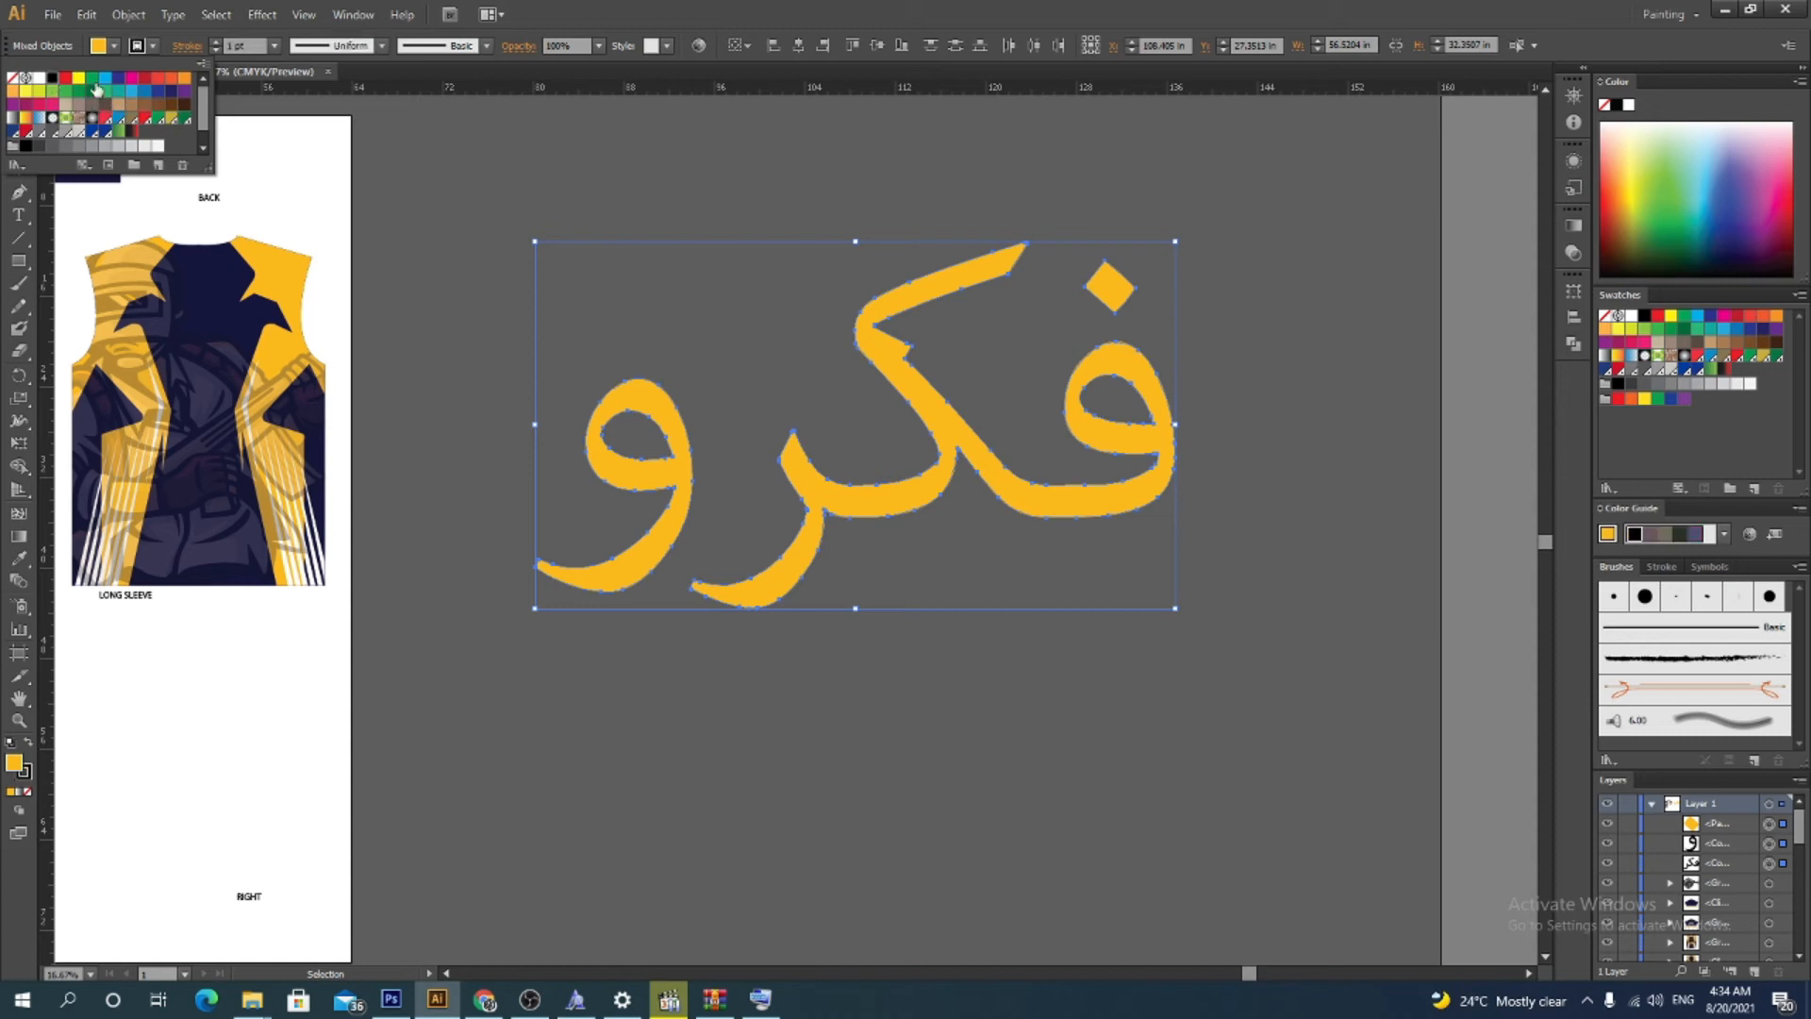
click(215, 43)
click(215, 43)
click(215, 42)
click(215, 43)
click(215, 42)
click(215, 42)
click(215, 43)
click(215, 43)
click(215, 43)
click(215, 42)
click(215, 42)
click(215, 43)
click(215, 43)
click(215, 43)
click(215, 43)
click(215, 42)
click(215, 42)
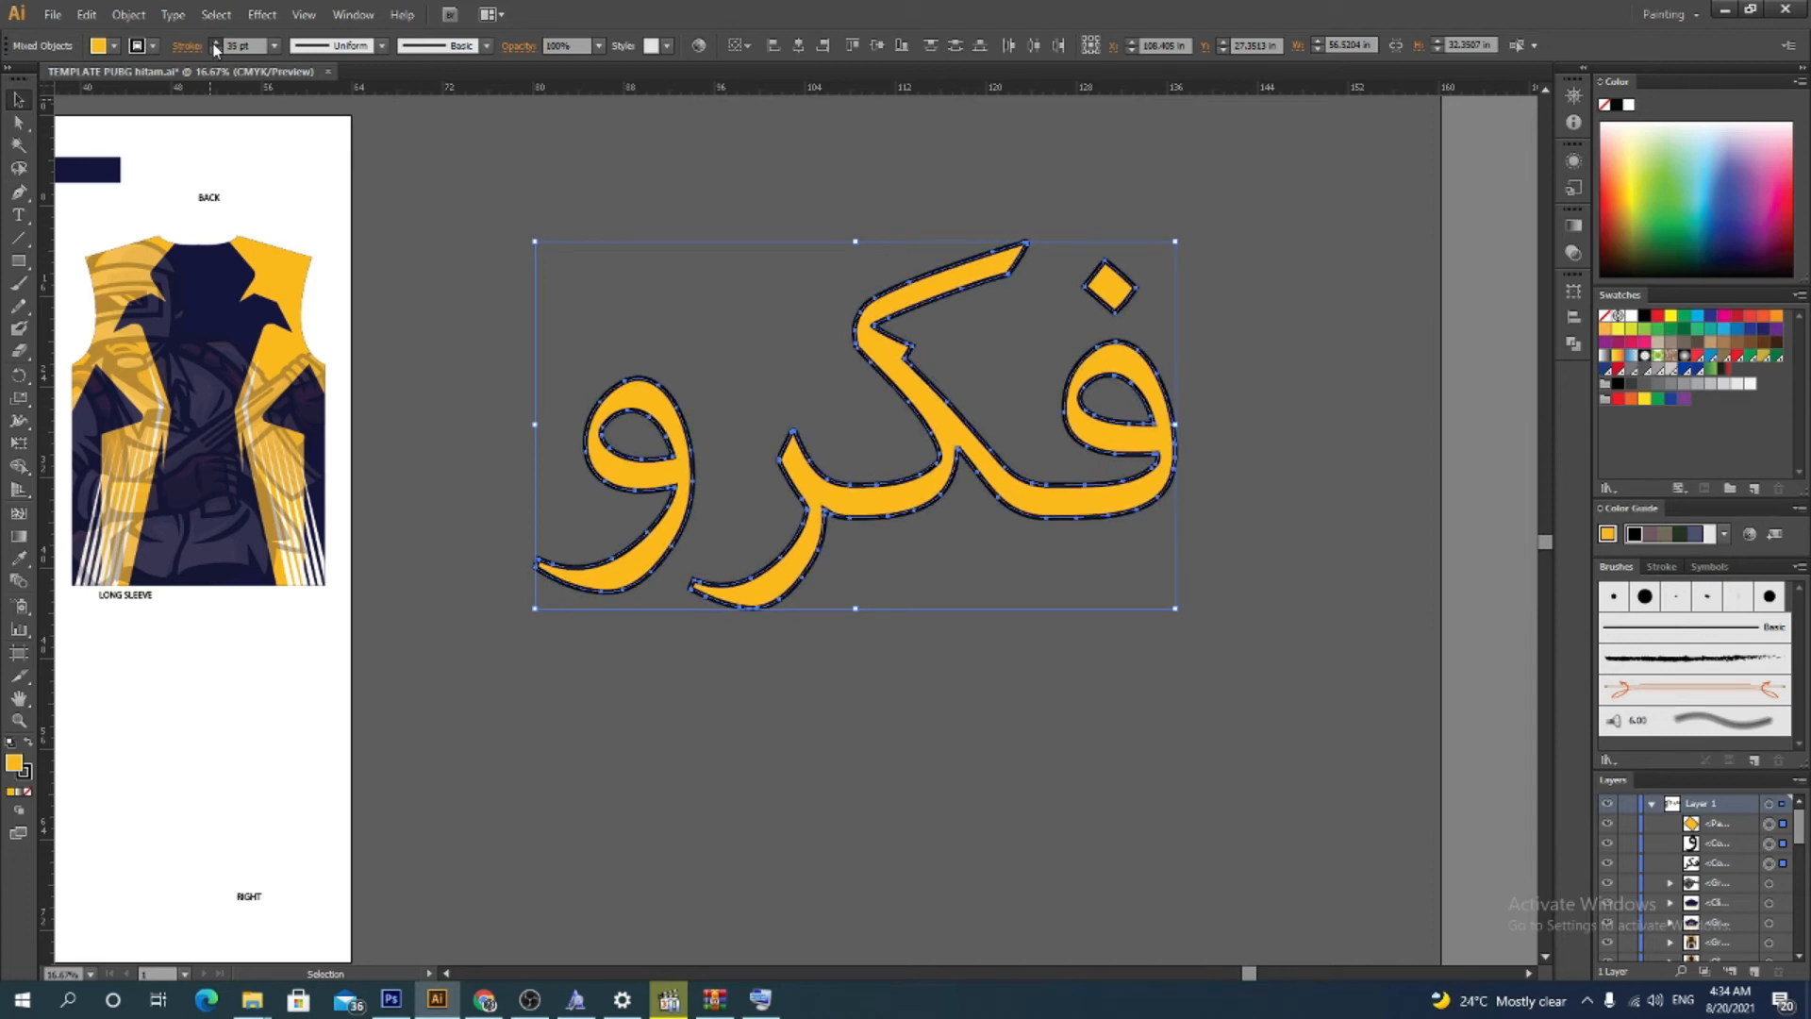
click(787, 306)
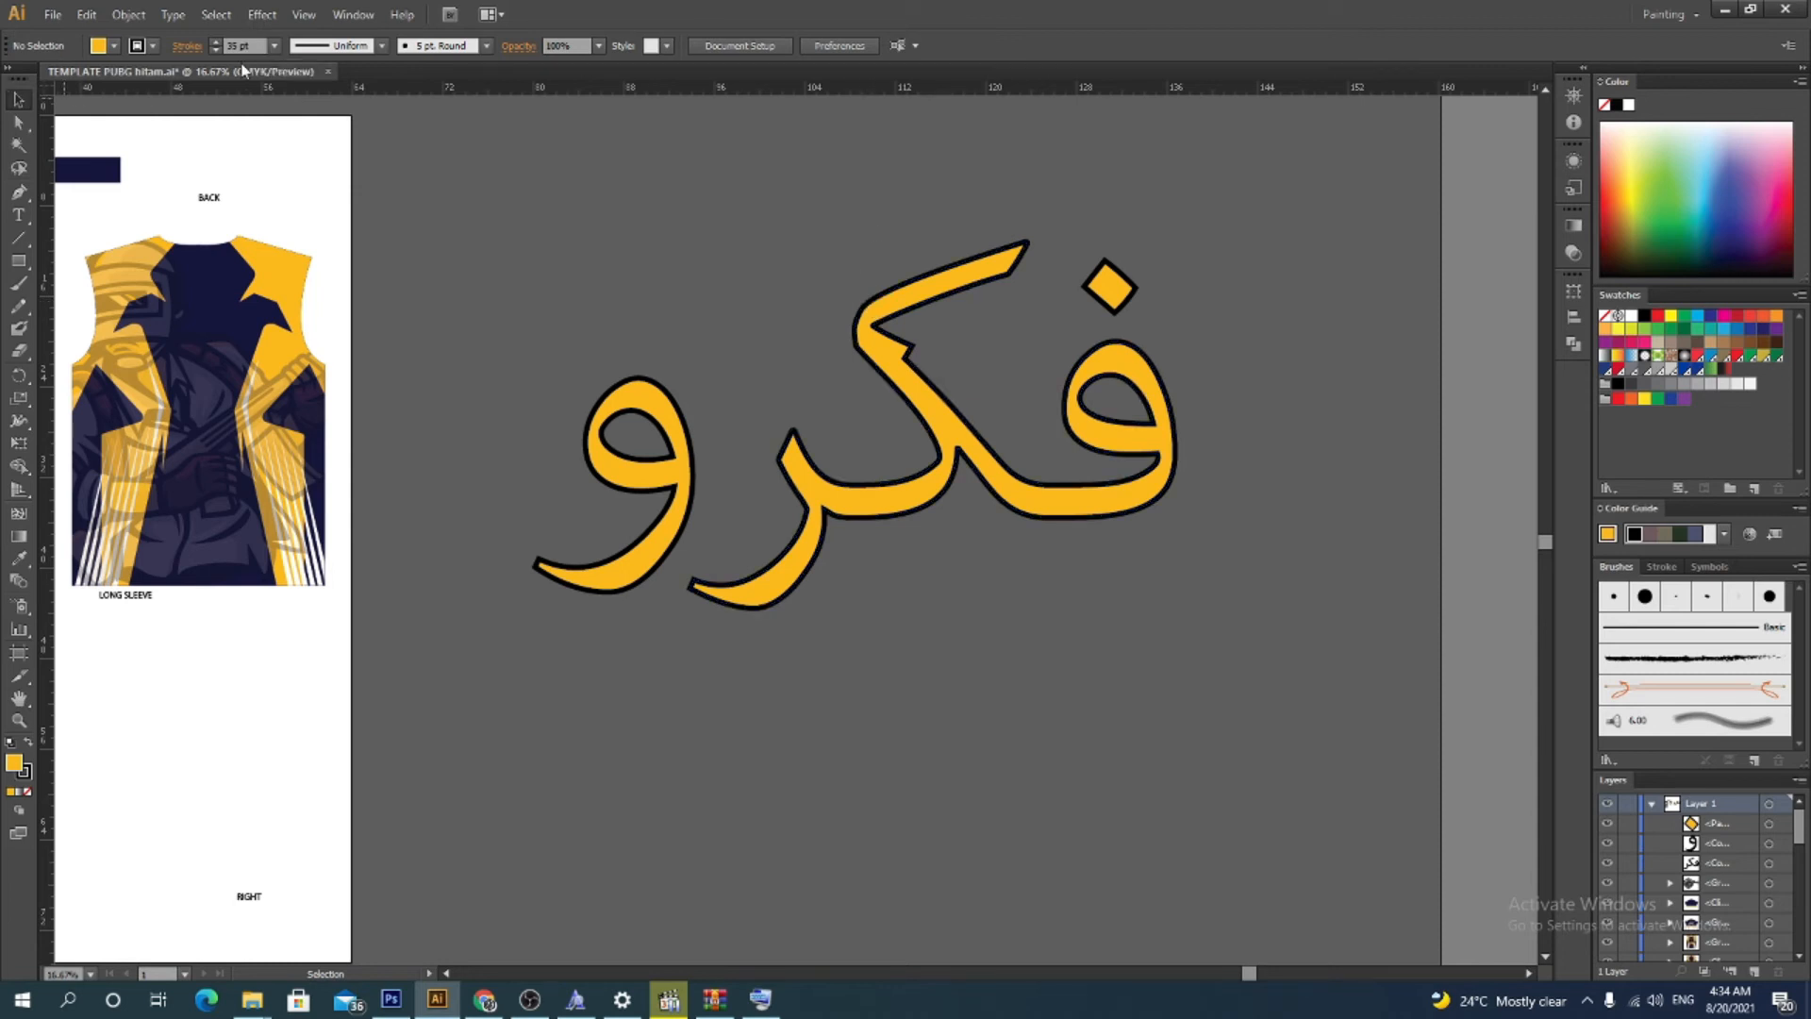
click(152, 45)
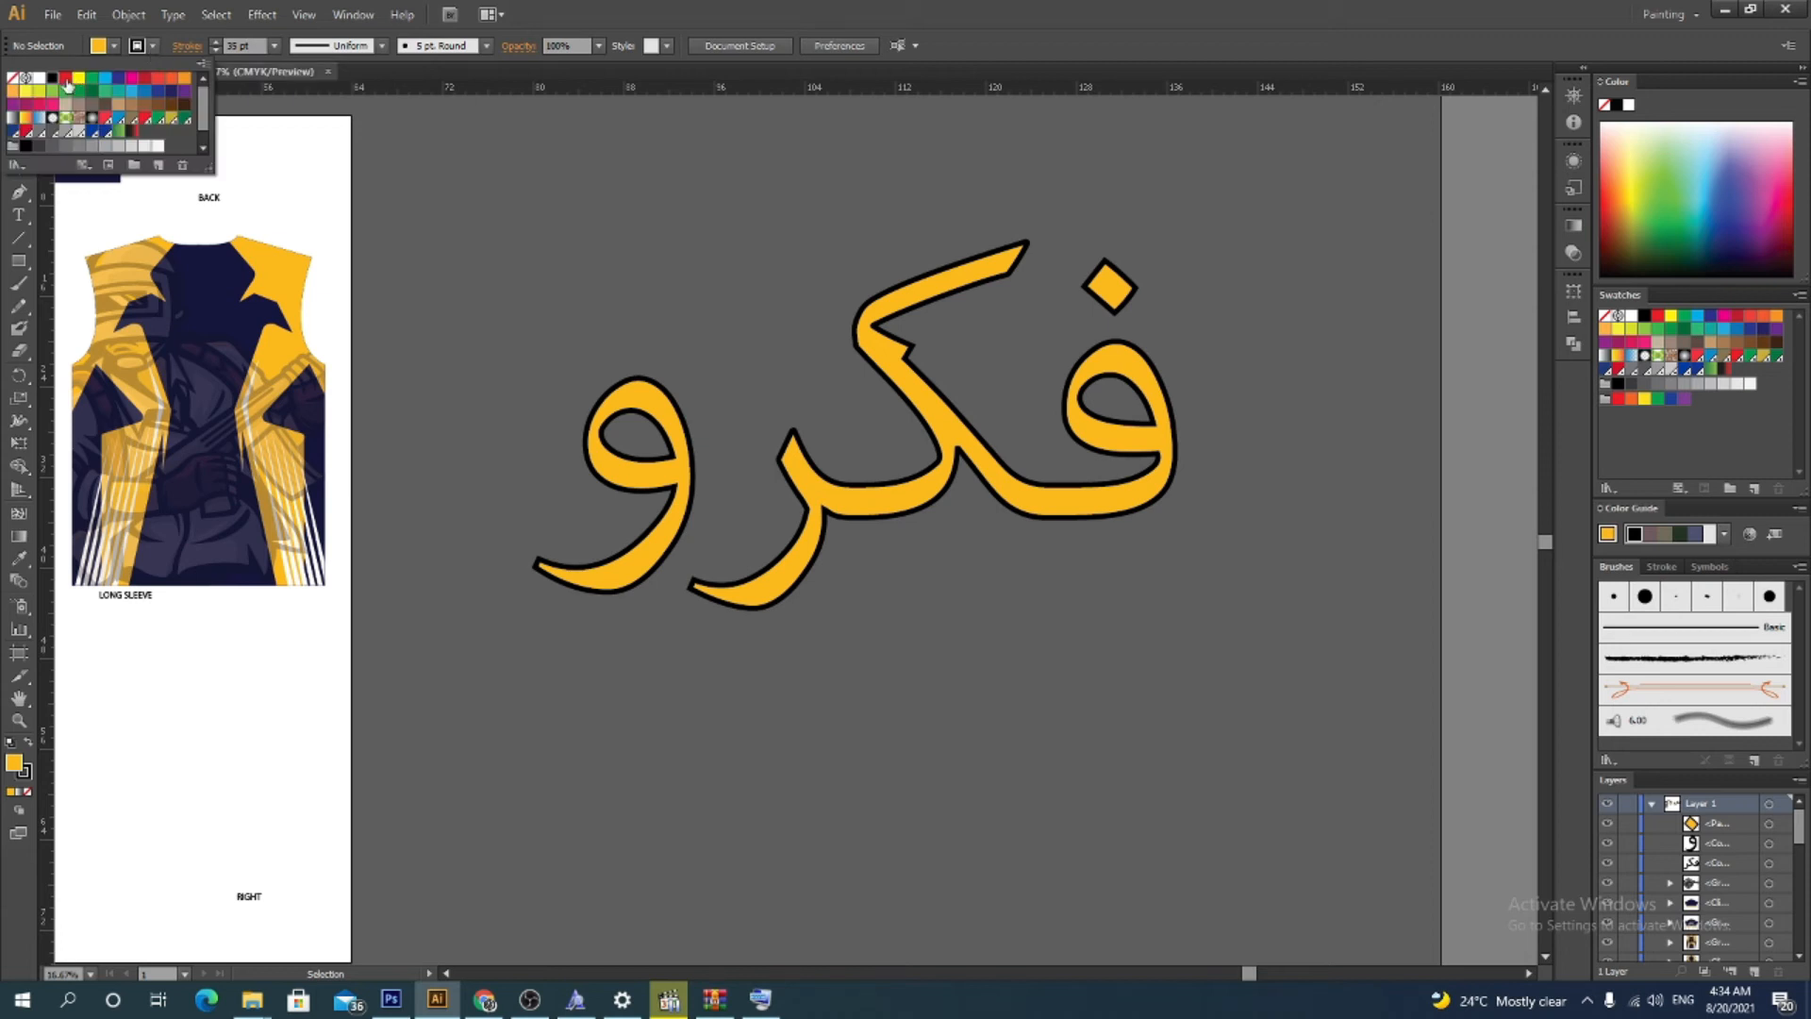
click(14, 79)
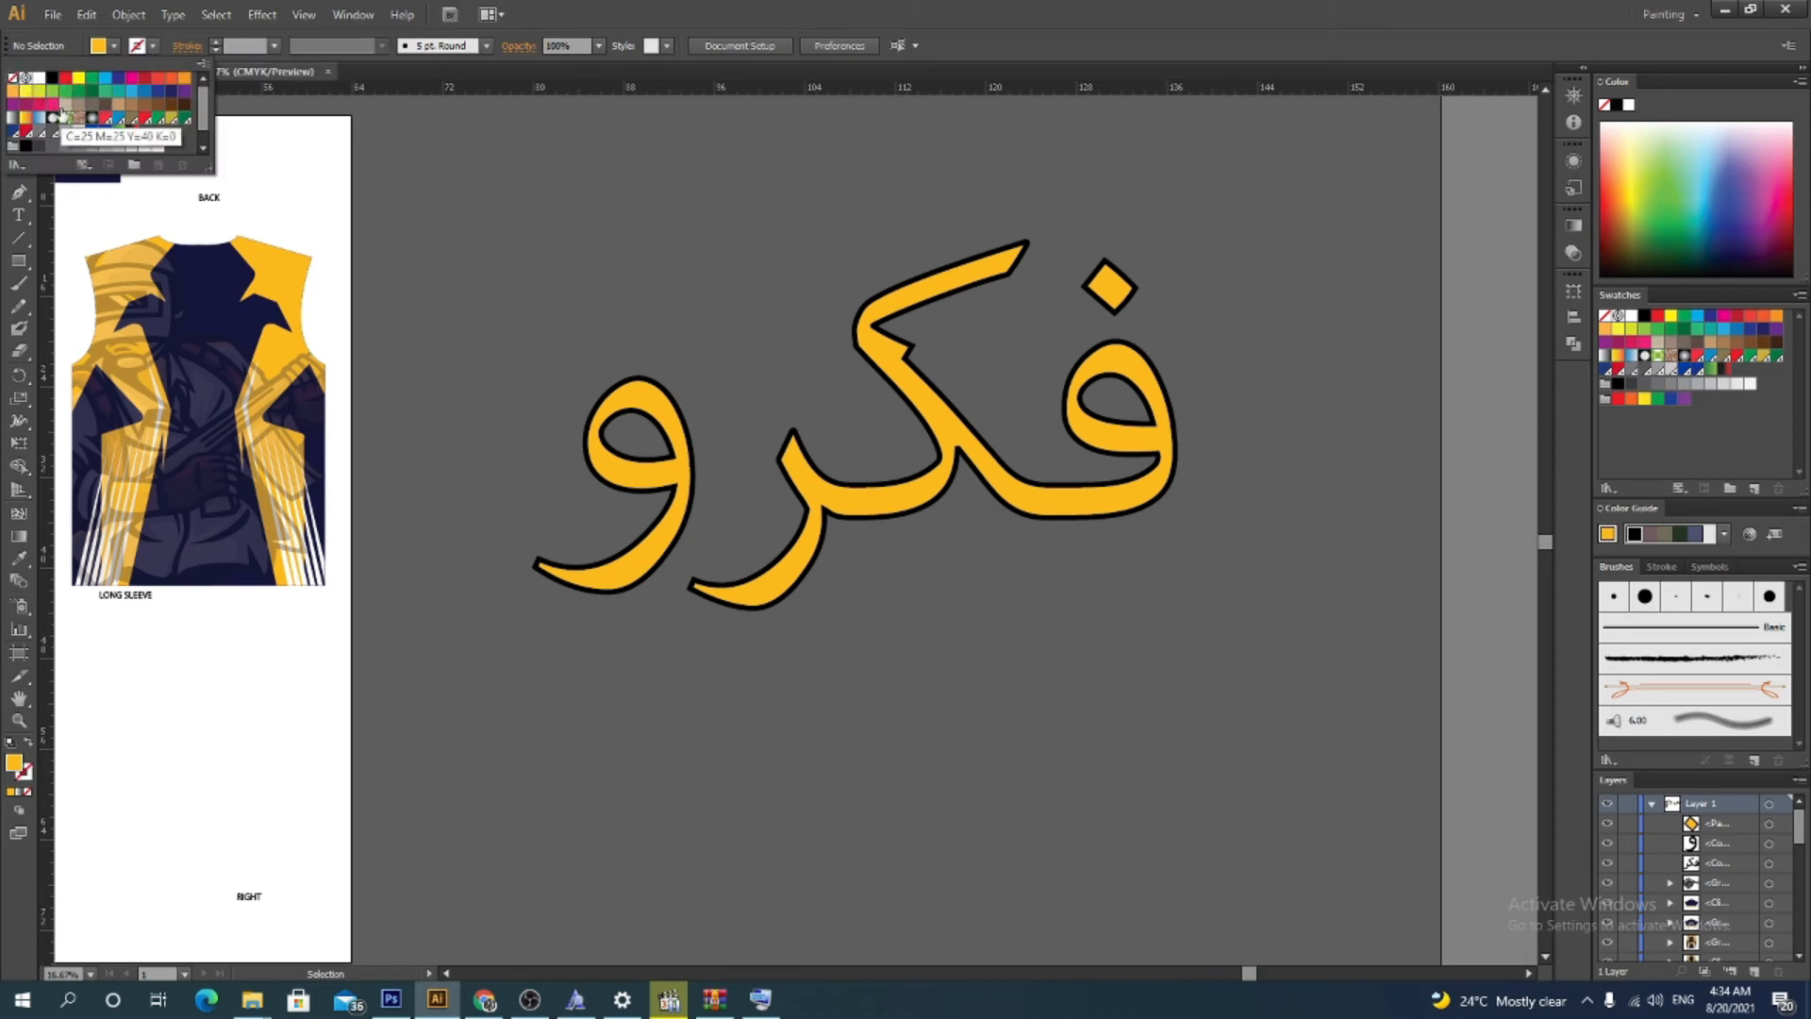
click(926, 357)
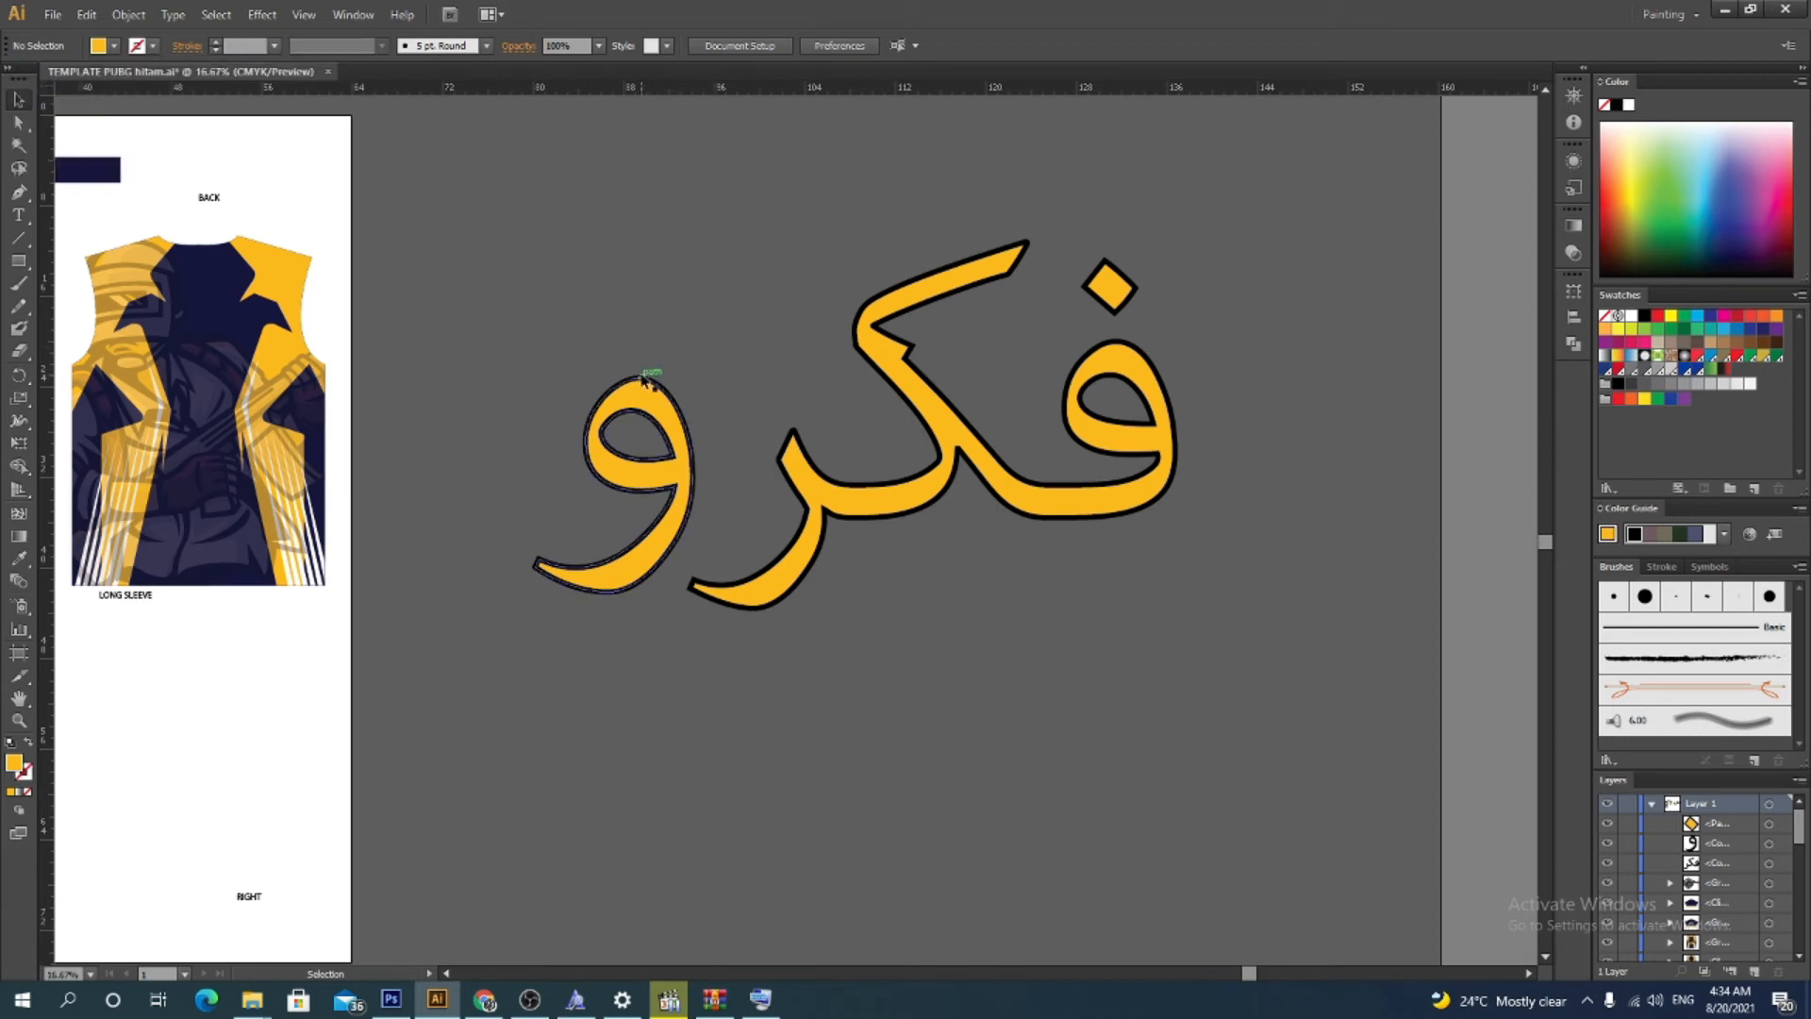
click(642, 380)
key(Delete)
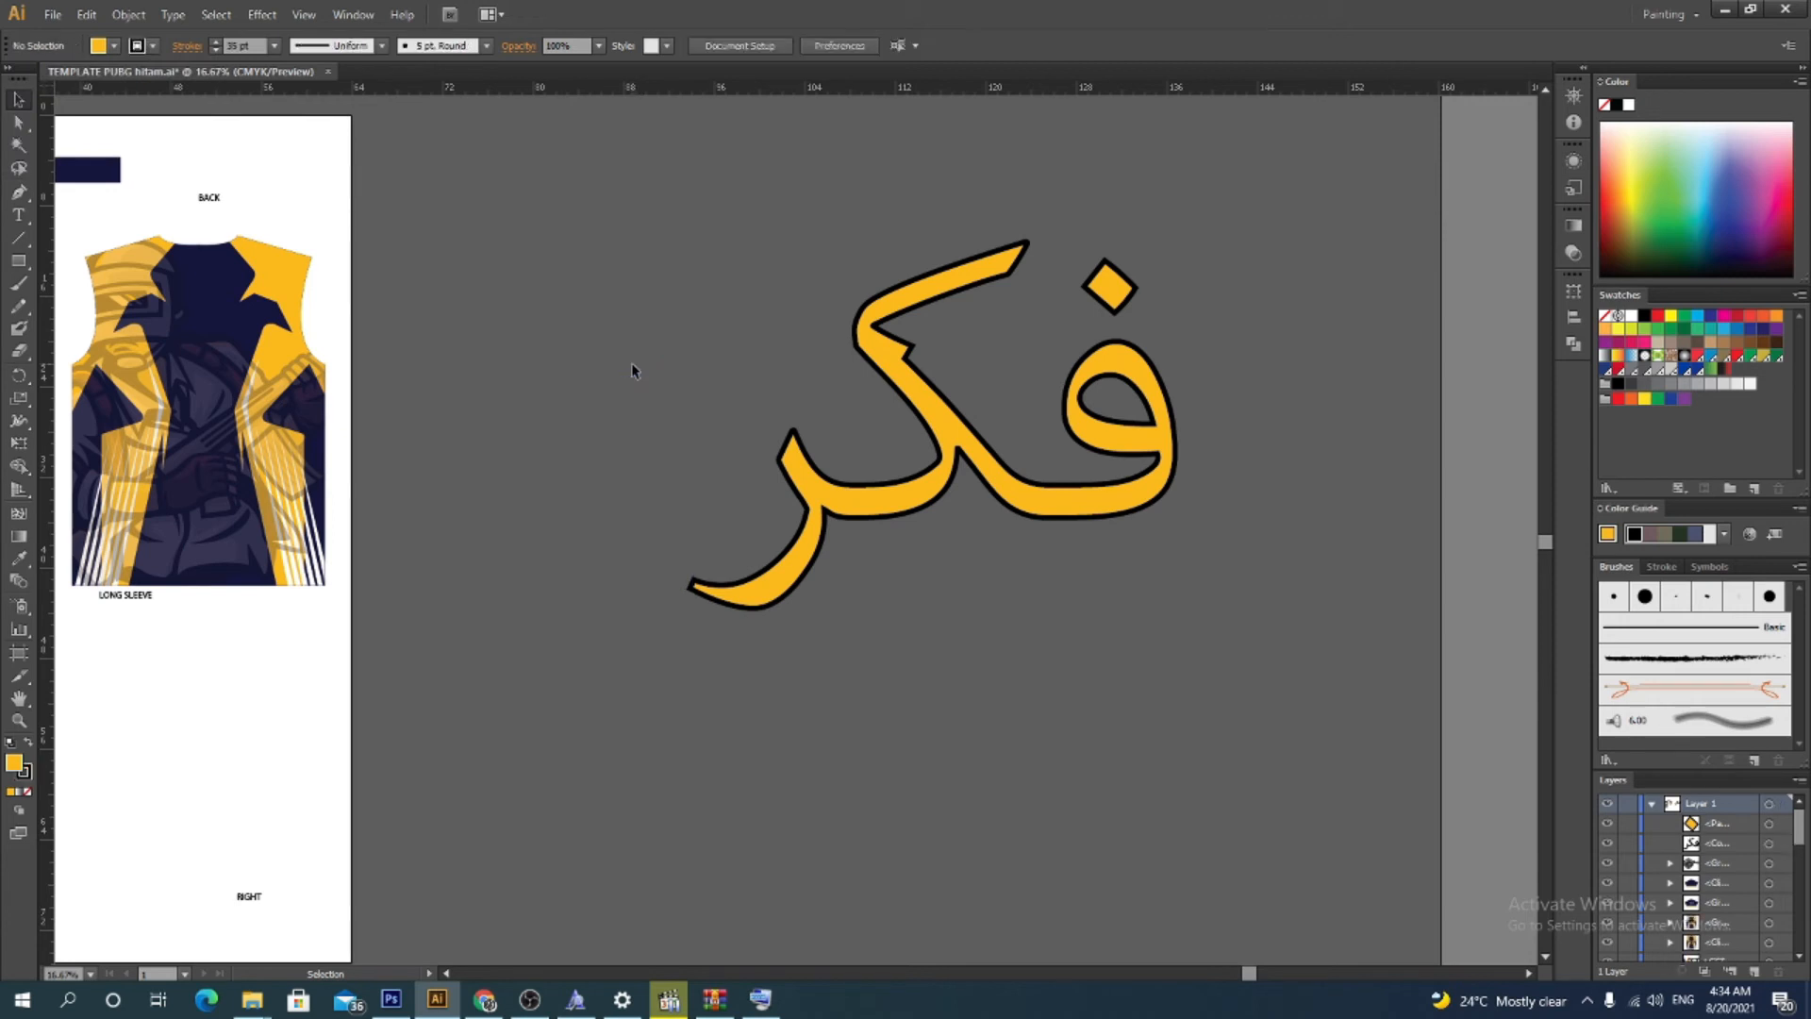
key(ctrl+z)
Undo the stroke changes and set the word's stroke to none
click(632, 367)
key(ctrl+a)
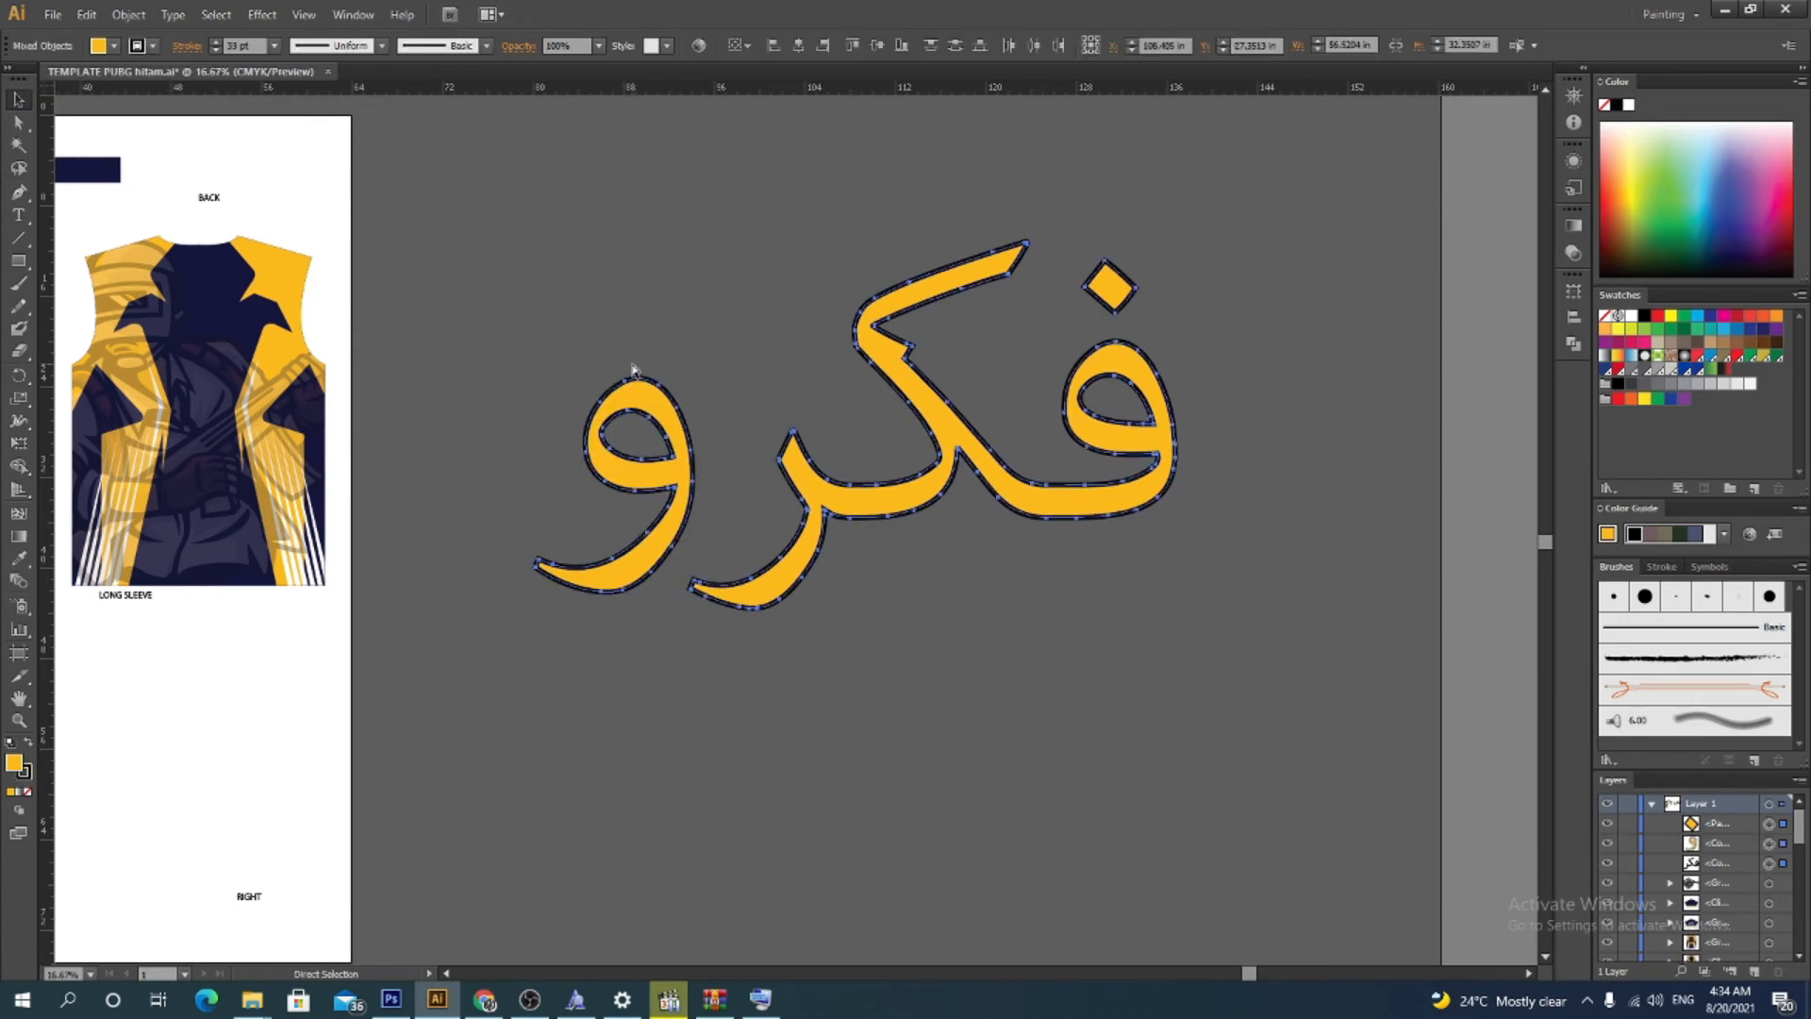
key(ctrl+z)
key(ctrl+z)
key(ctrl+z)
key(ctrl+z)
key(ctrl+z)
key(ctrl+z)
key(ctrl+z)
key(ctrl+z)
key(ctrl+z)
key(ctrl+z)
key(ctrl+z)
key(ctrl+z)
key(v)
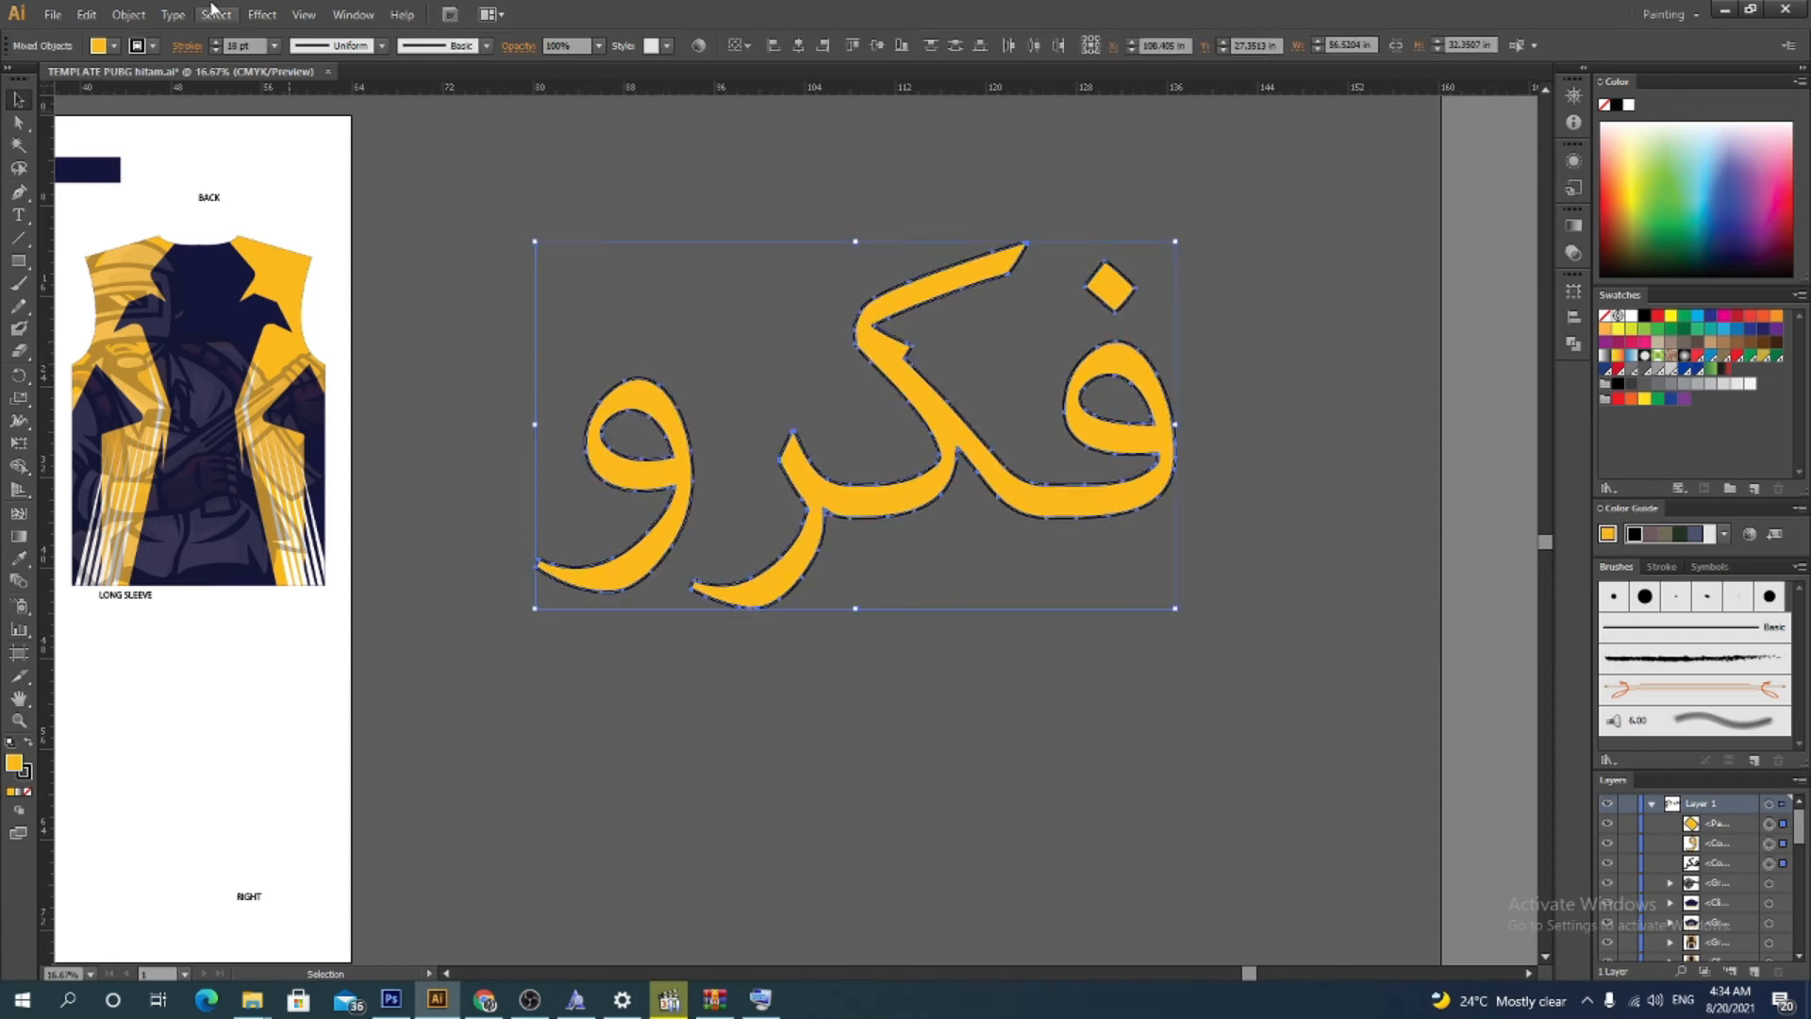
click(153, 46)
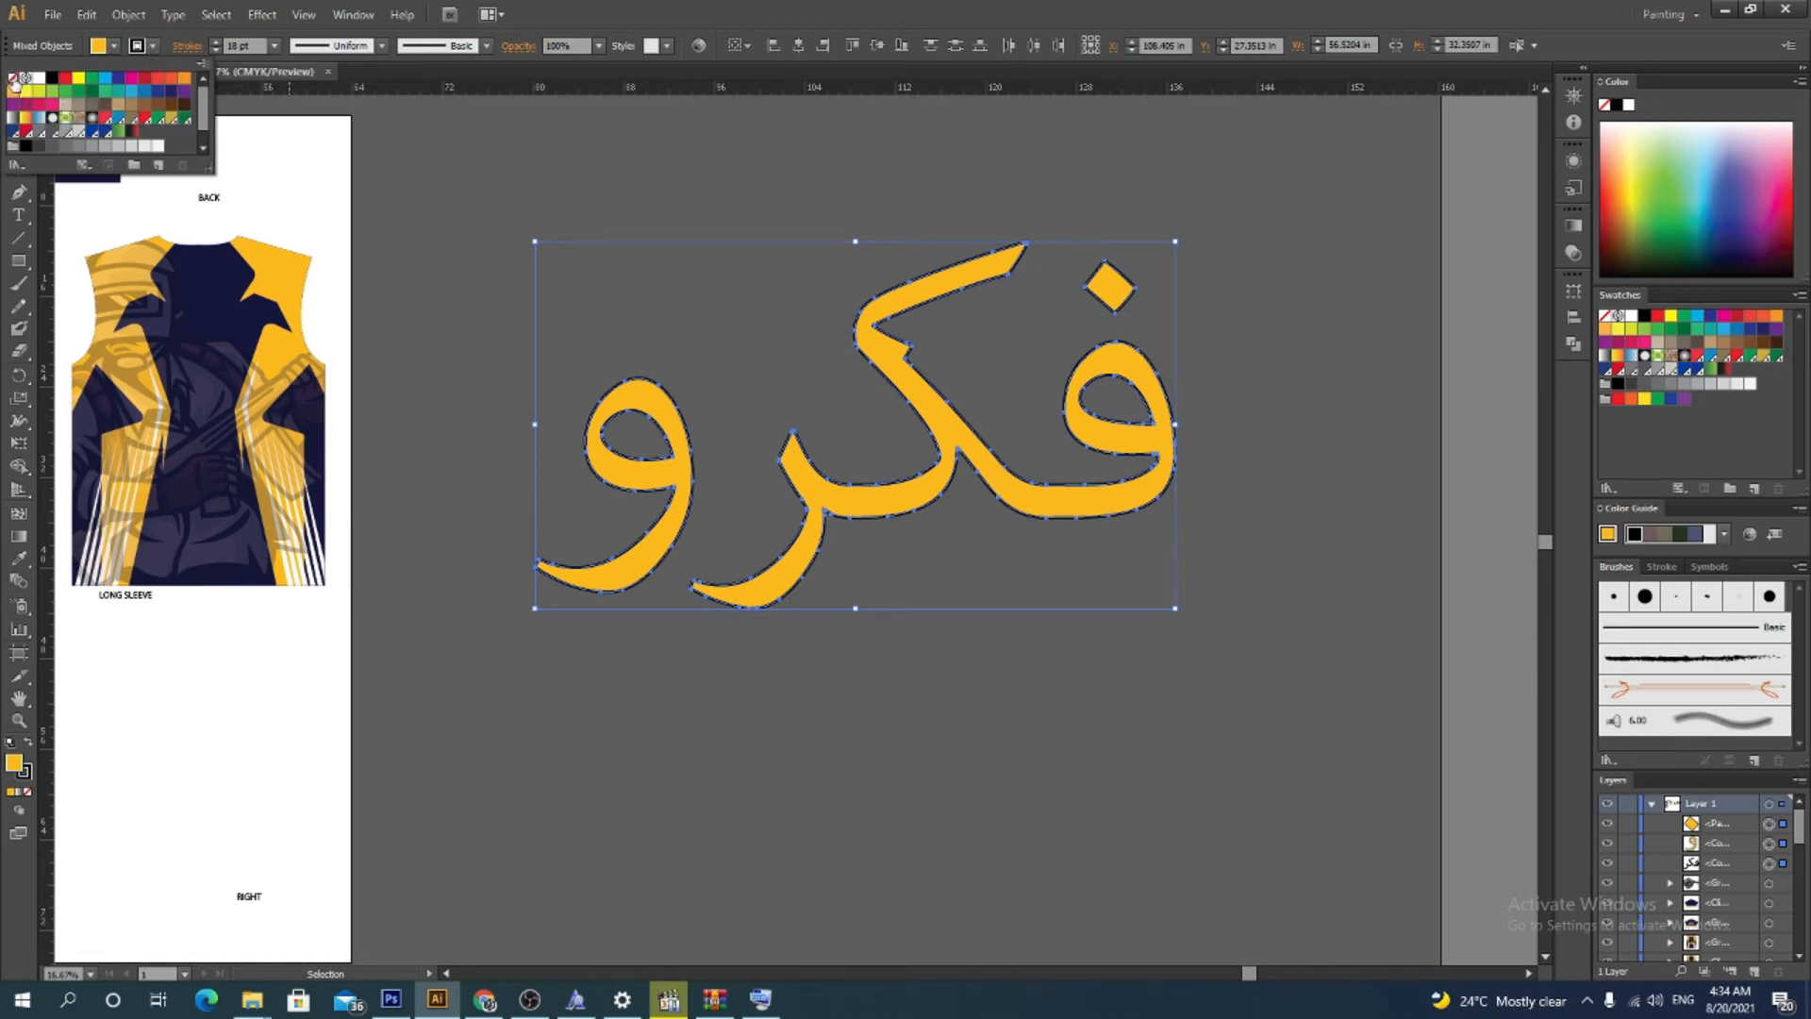
click(12, 78)
click(615, 177)
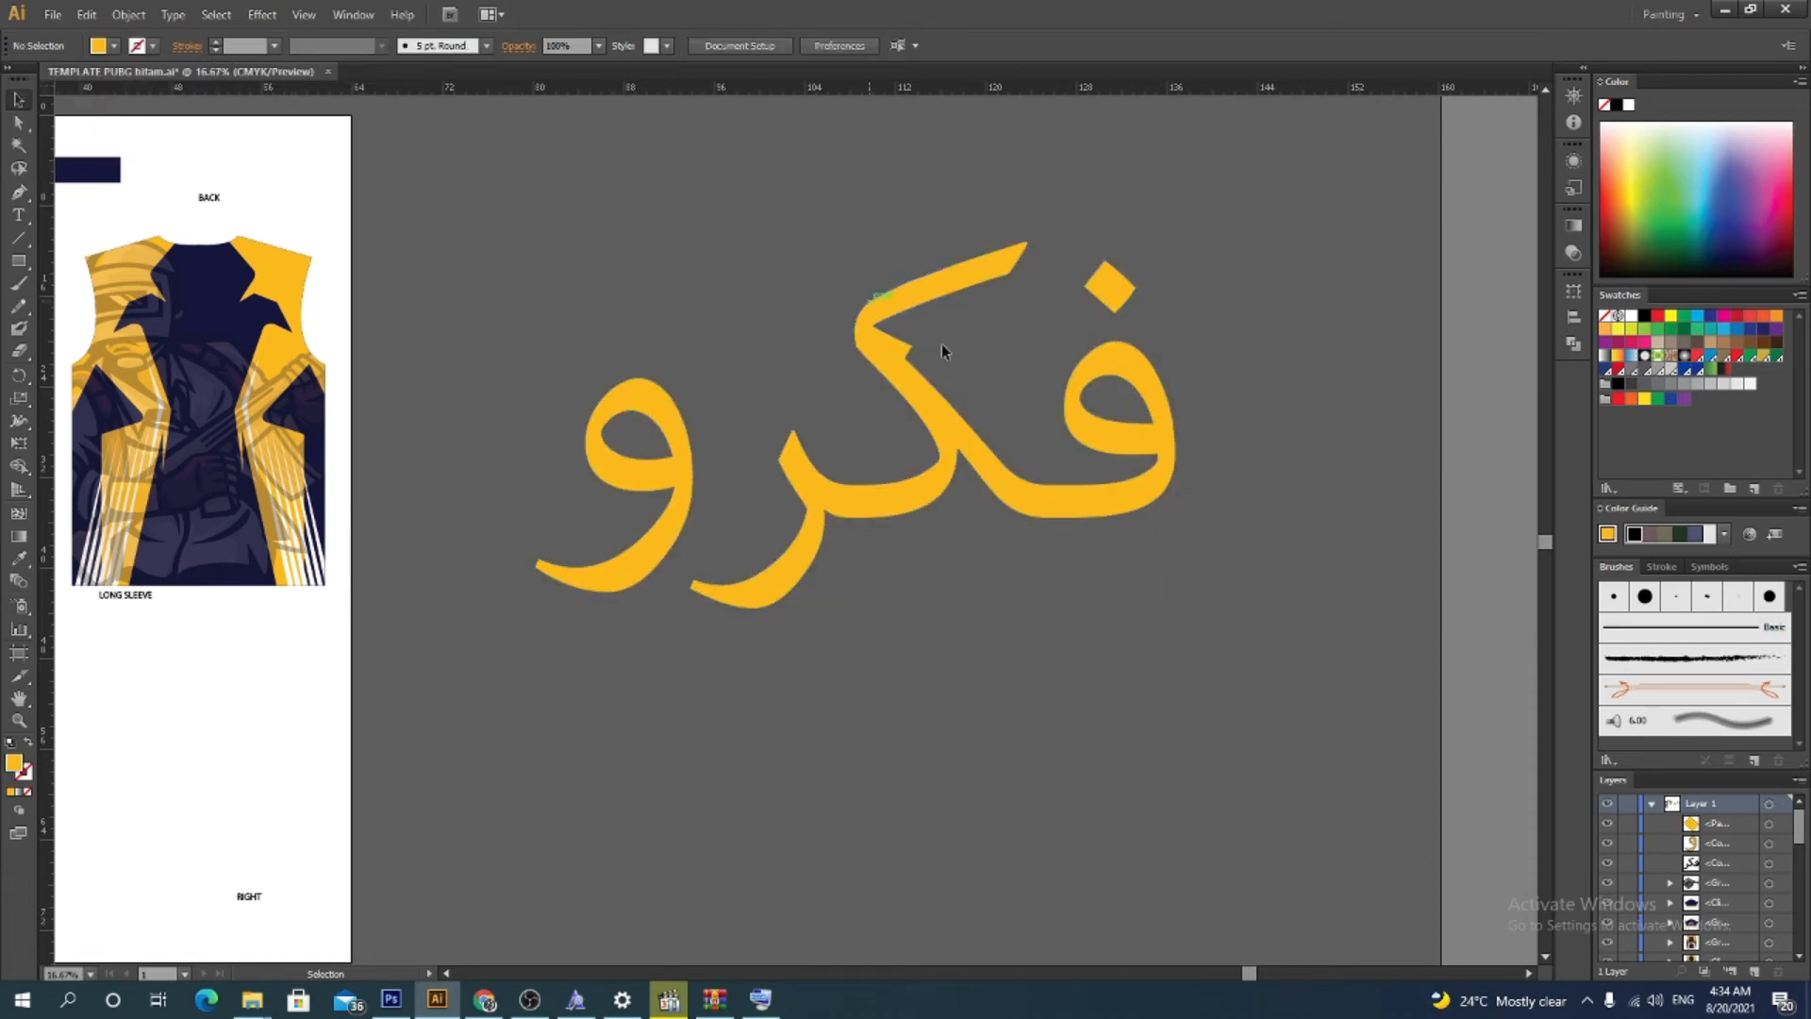
Select the word's shapes and group them
drag(521, 627, 1132, 247)
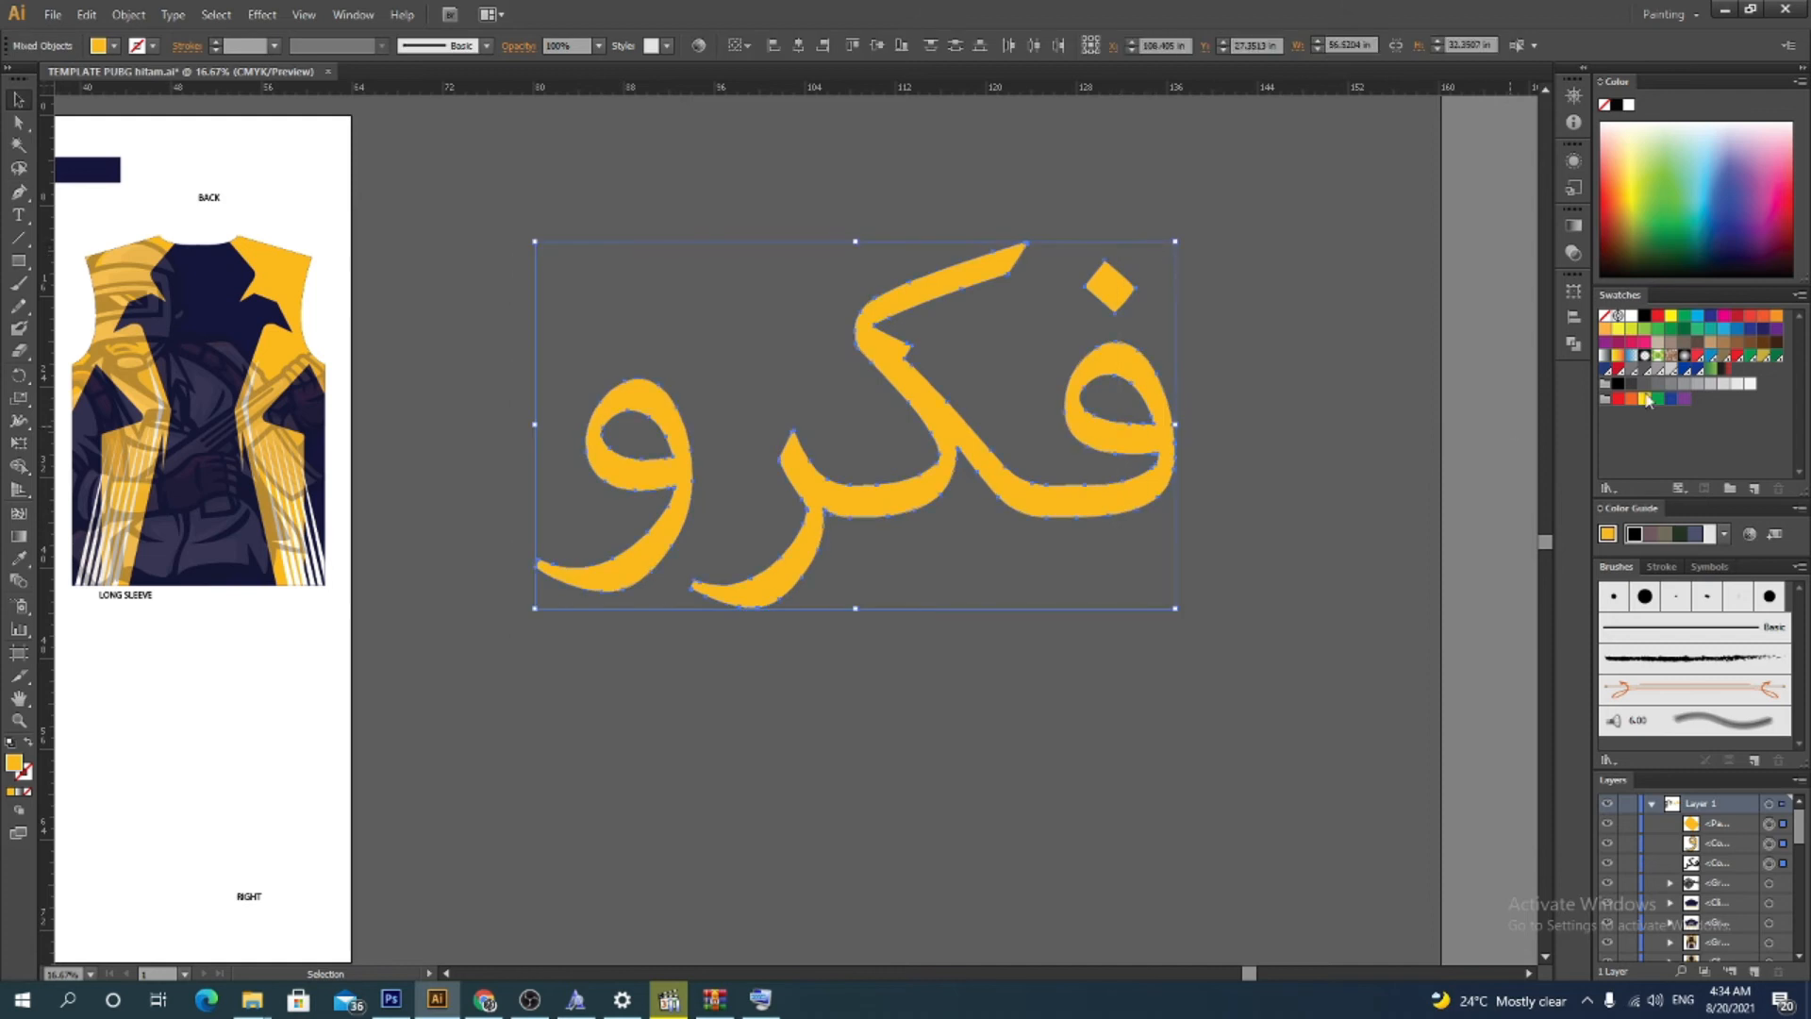
click(1264, 348)
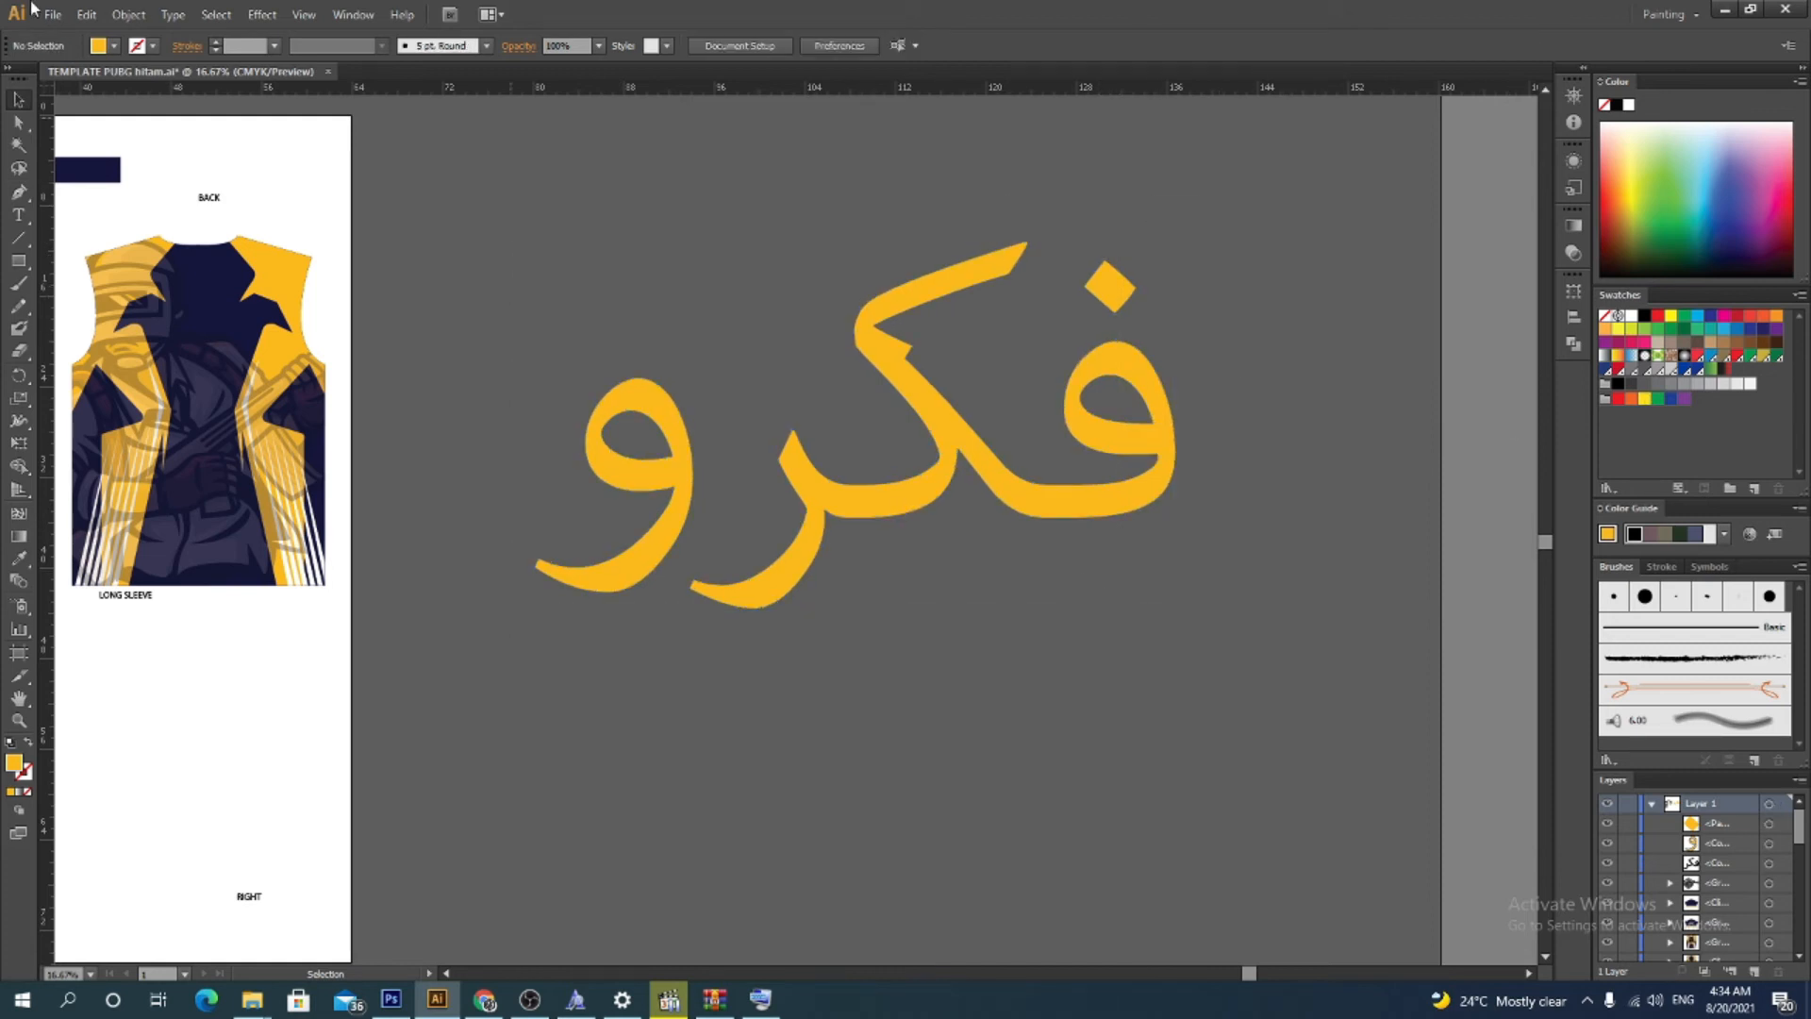
click(129, 14)
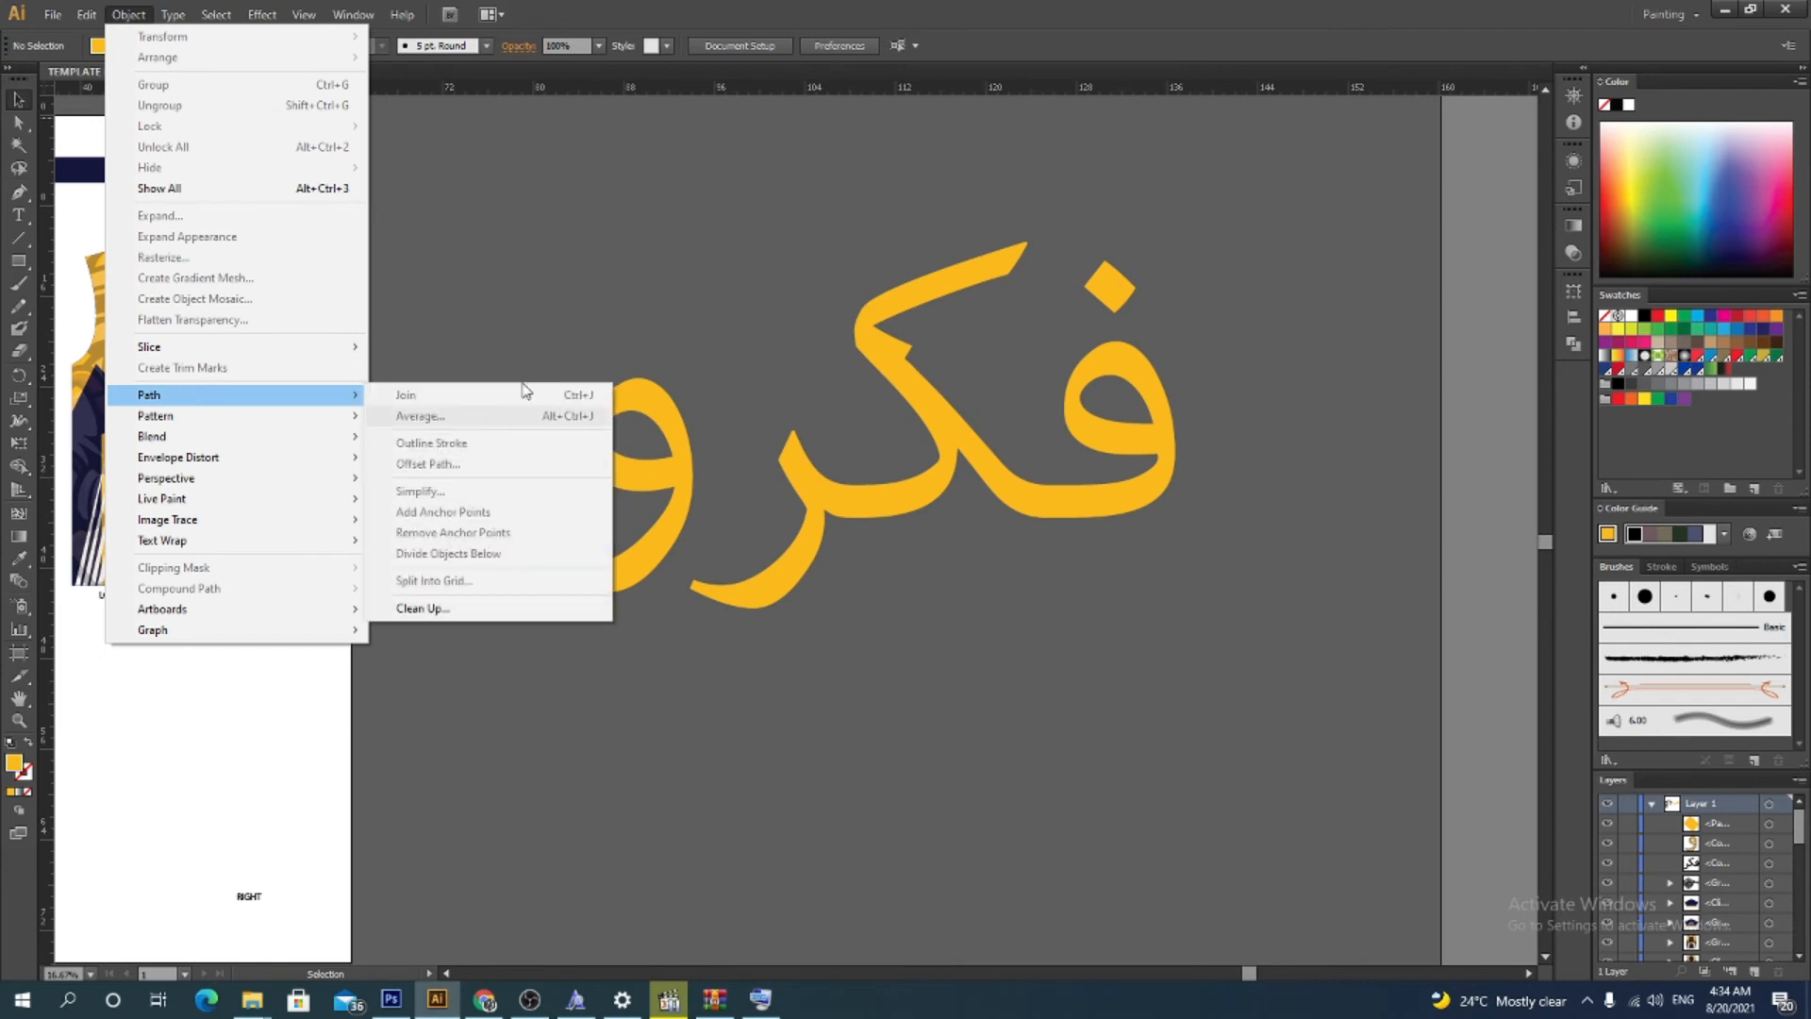
click(815, 483)
click(814, 484)
drag(1268, 257, 1274, 225)
right_click(997, 394)
click(1033, 482)
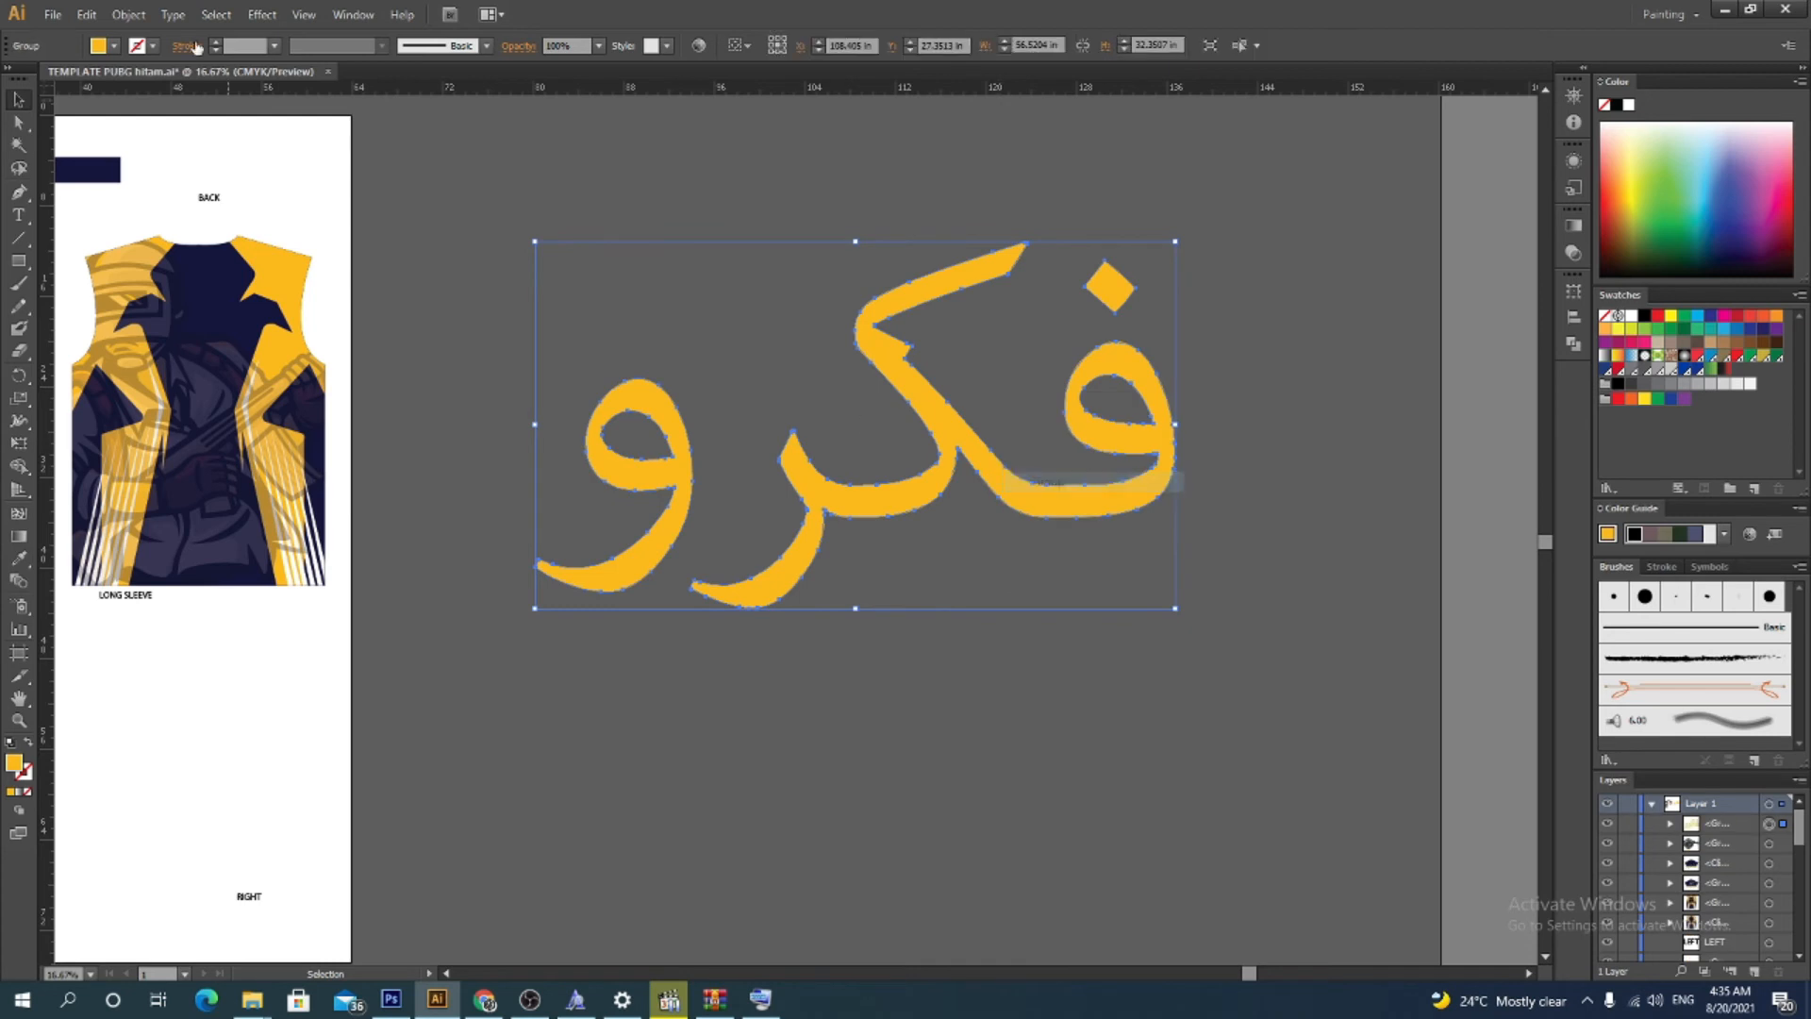
Apply Offset Path to the word with an offset of 0.5 in, using preview
click(128, 14)
mouse_move(223, 395)
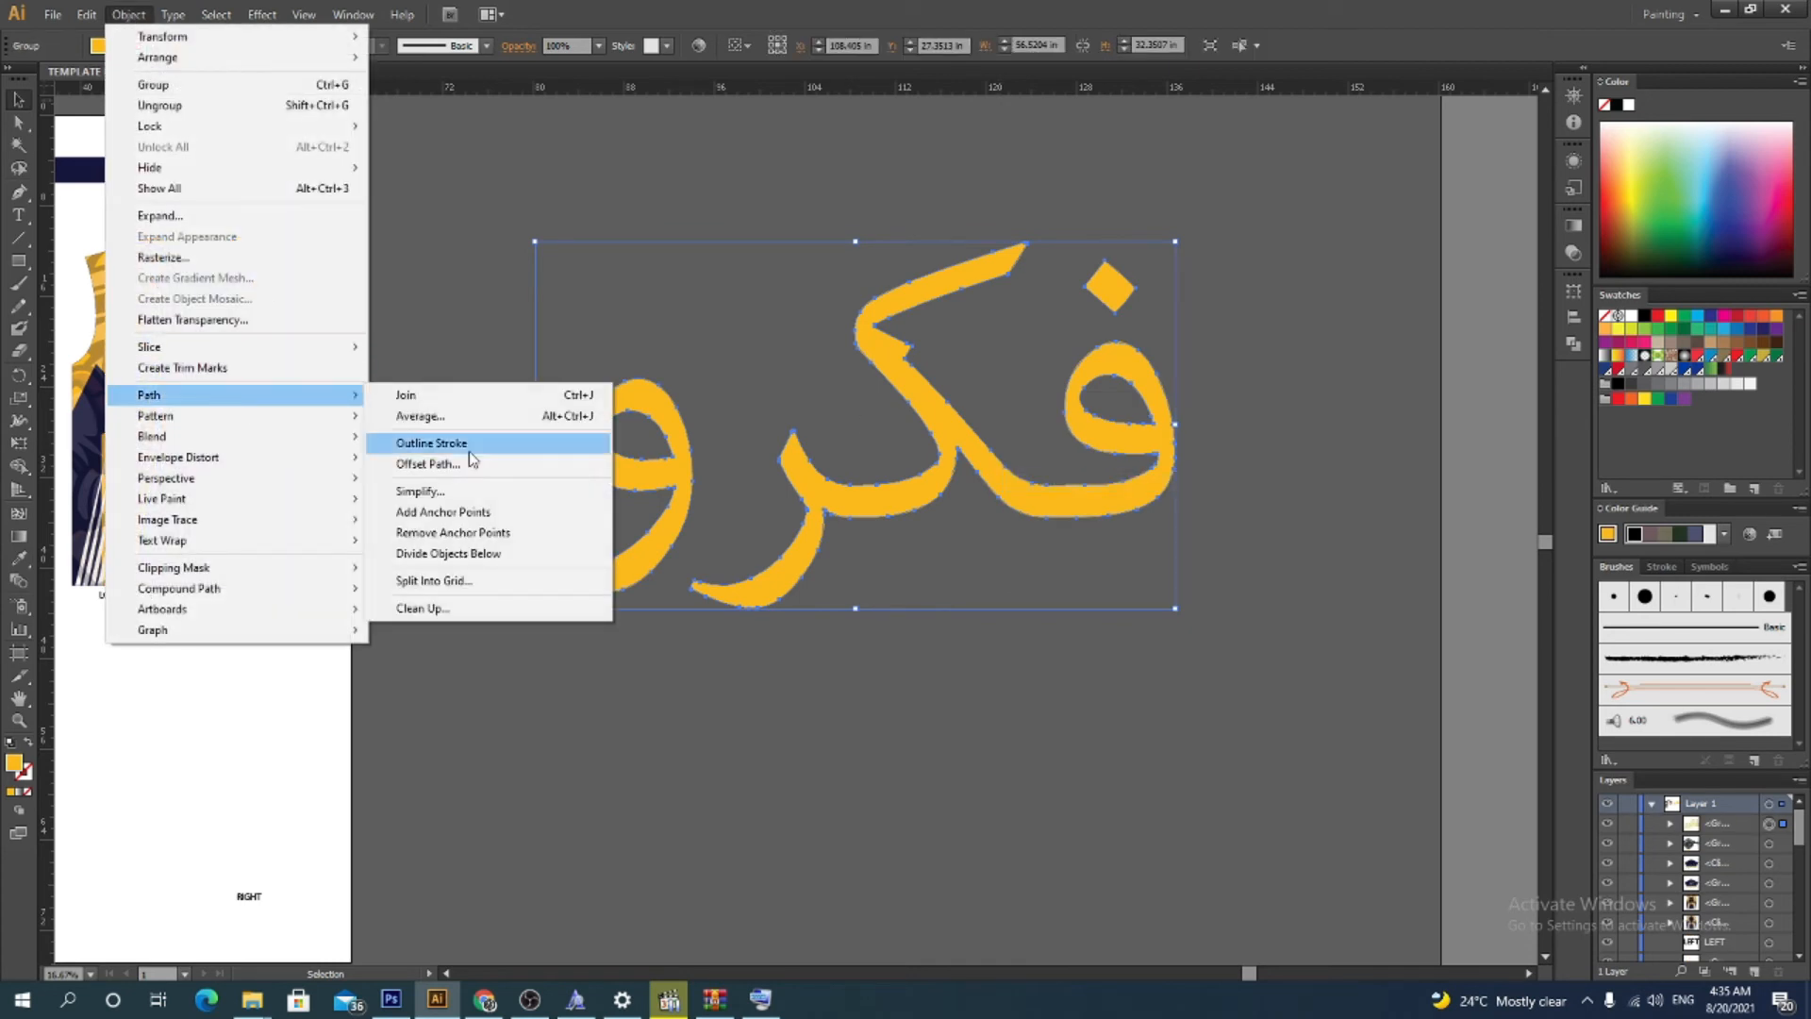
click(128, 14)
click(128, 14)
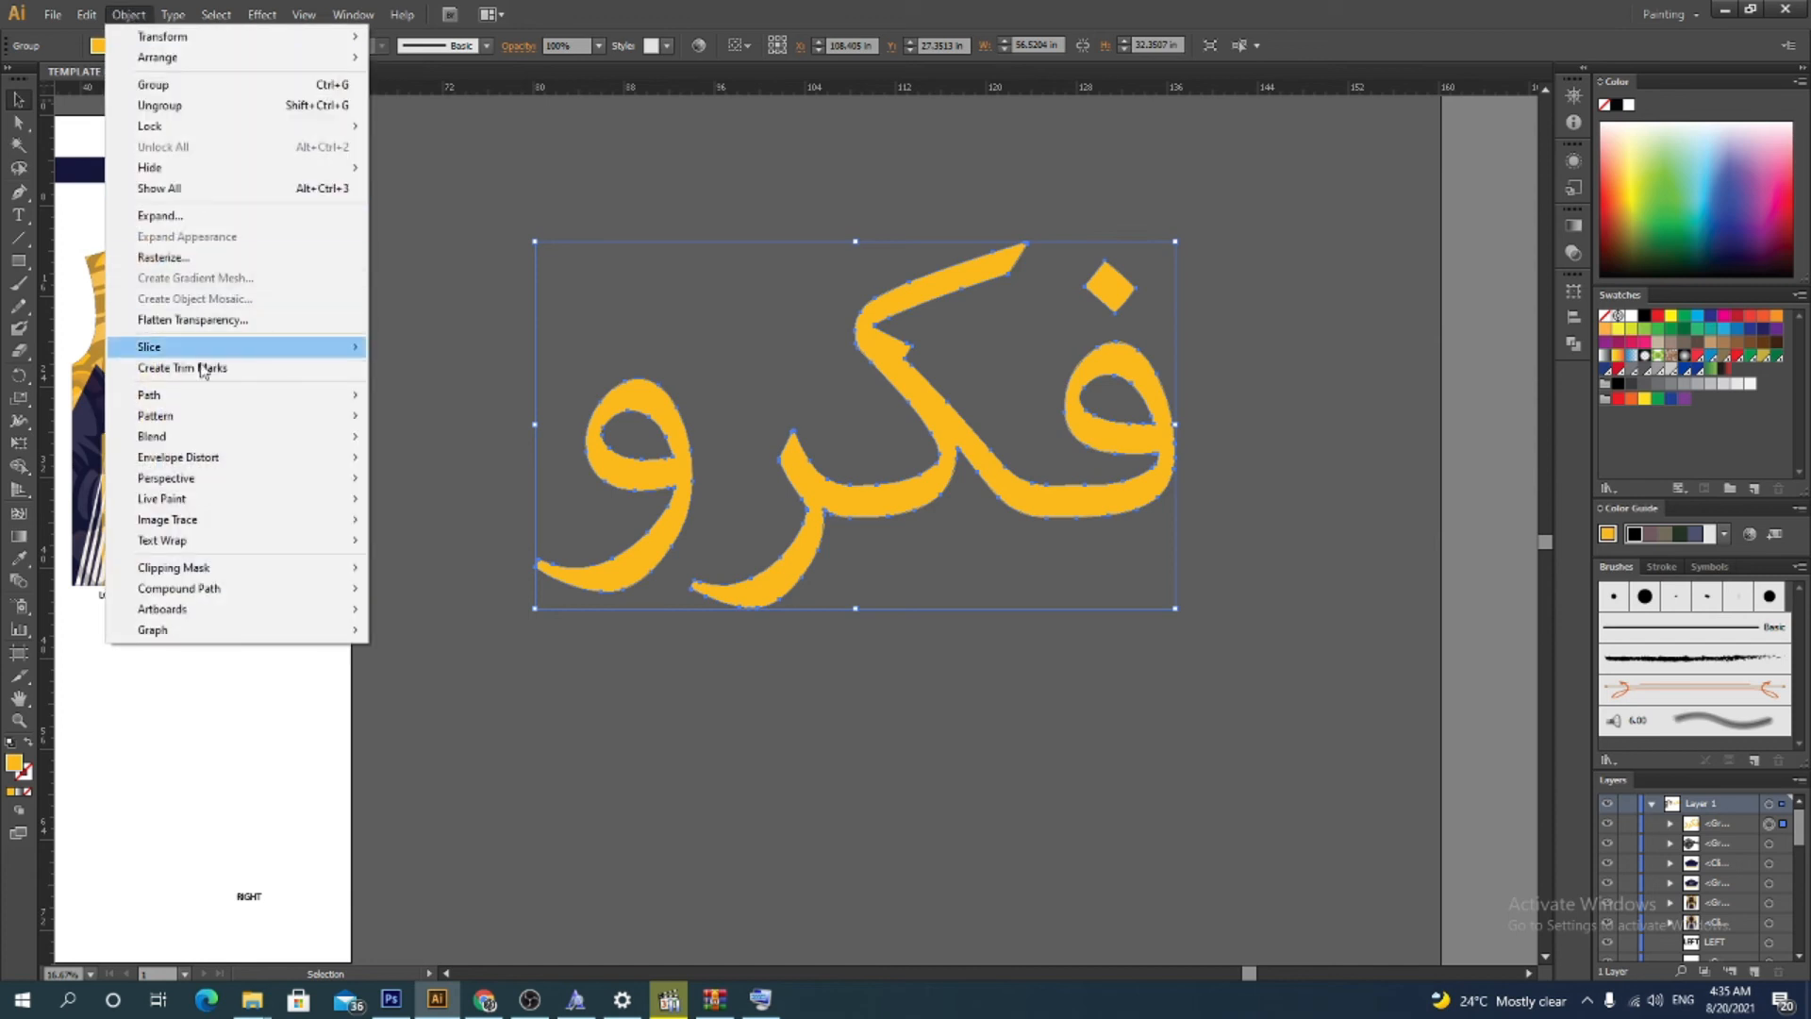
mouse_move(208, 400)
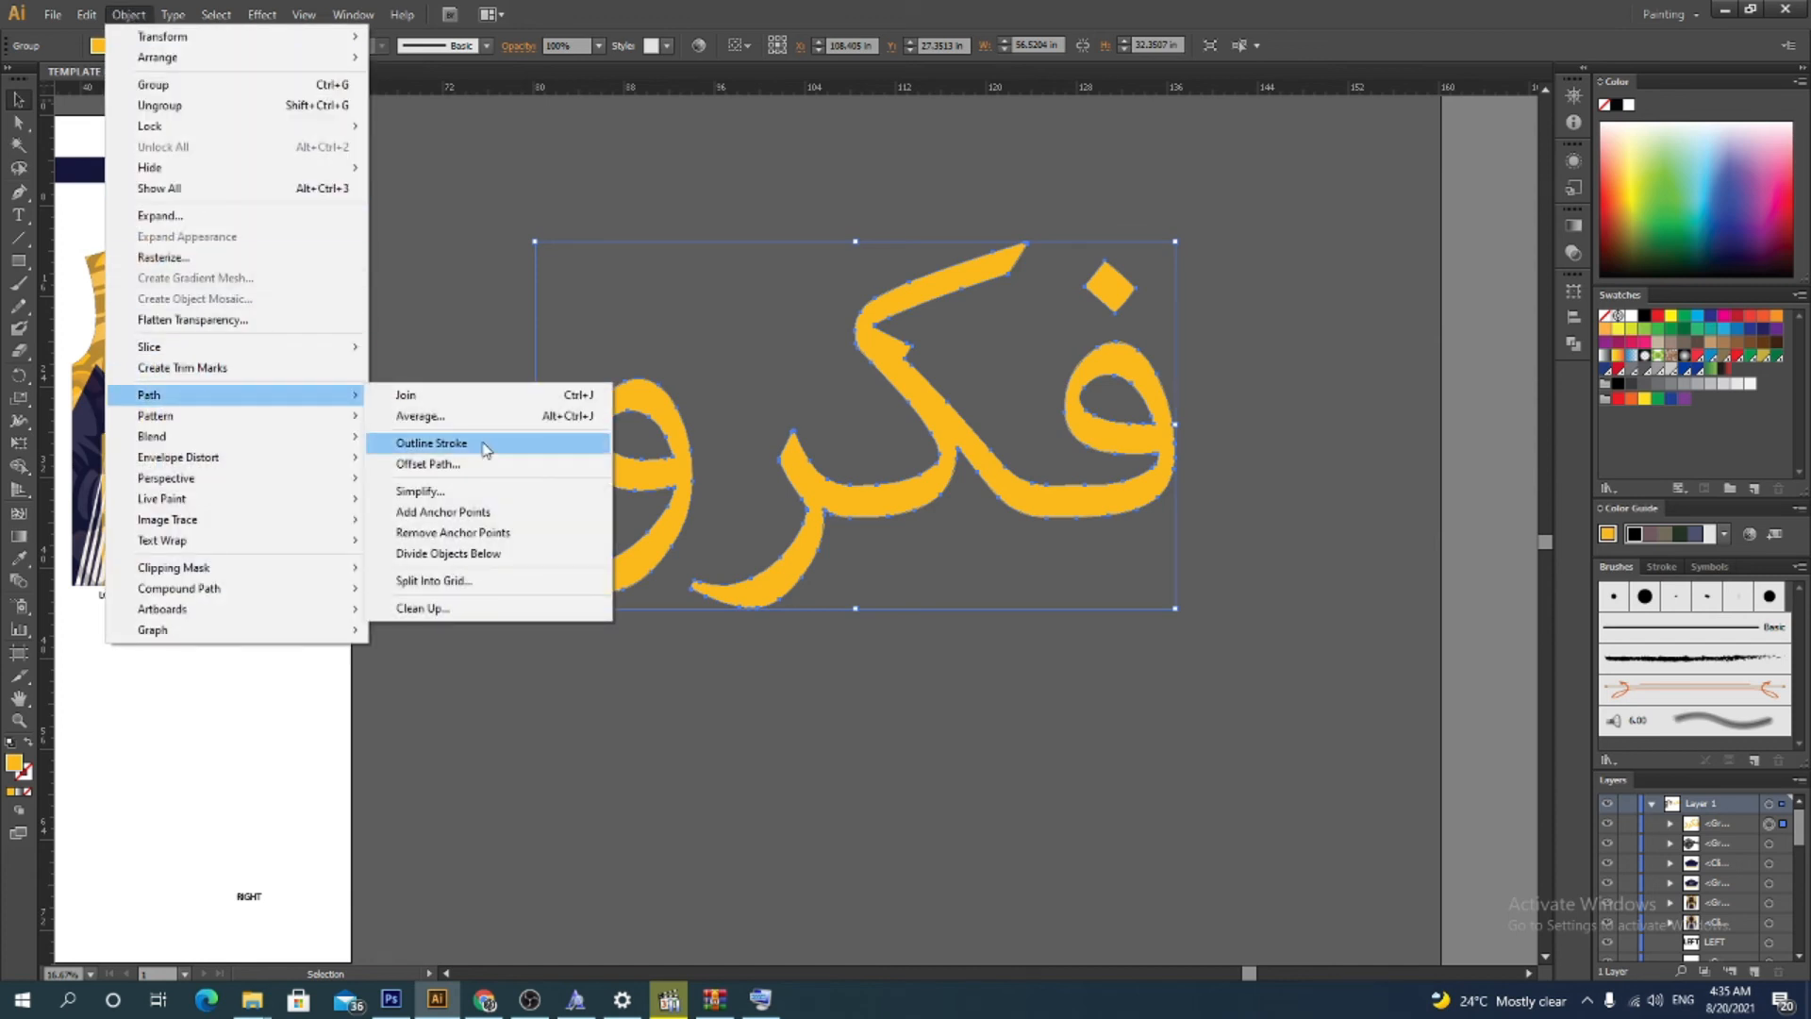
click(430, 464)
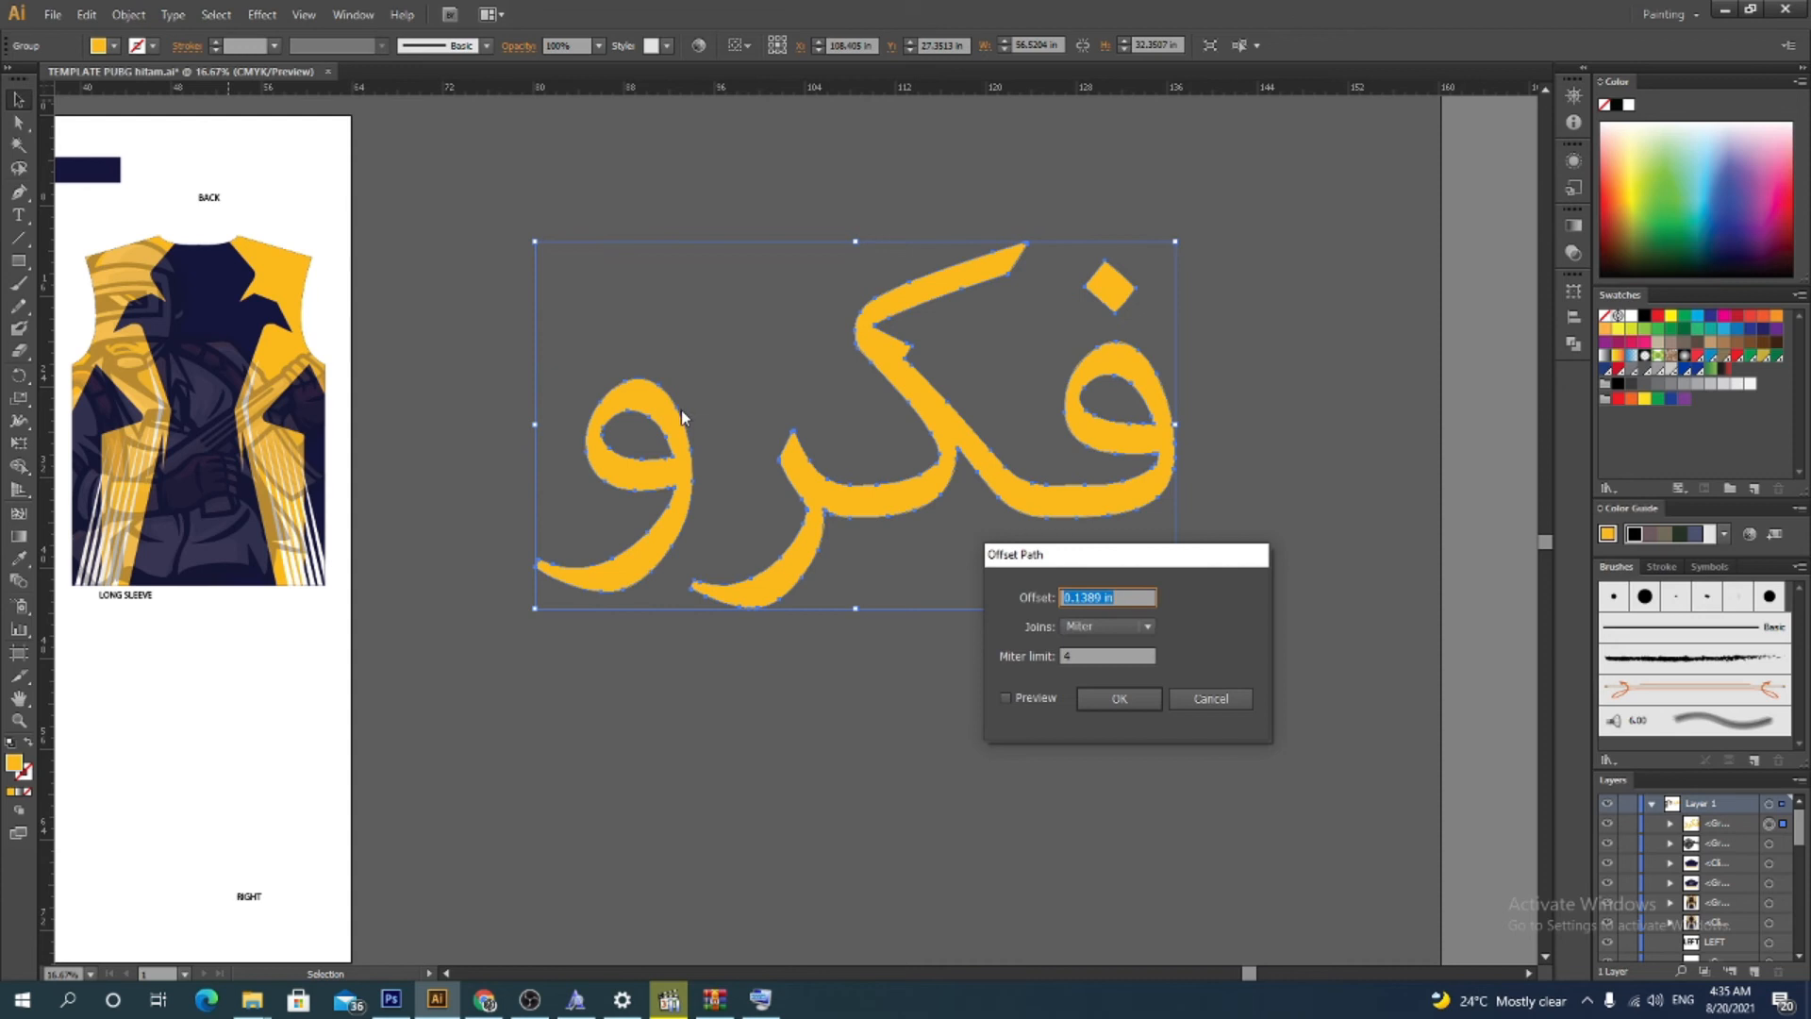
click(1099, 600)
text(3)
click(1005, 699)
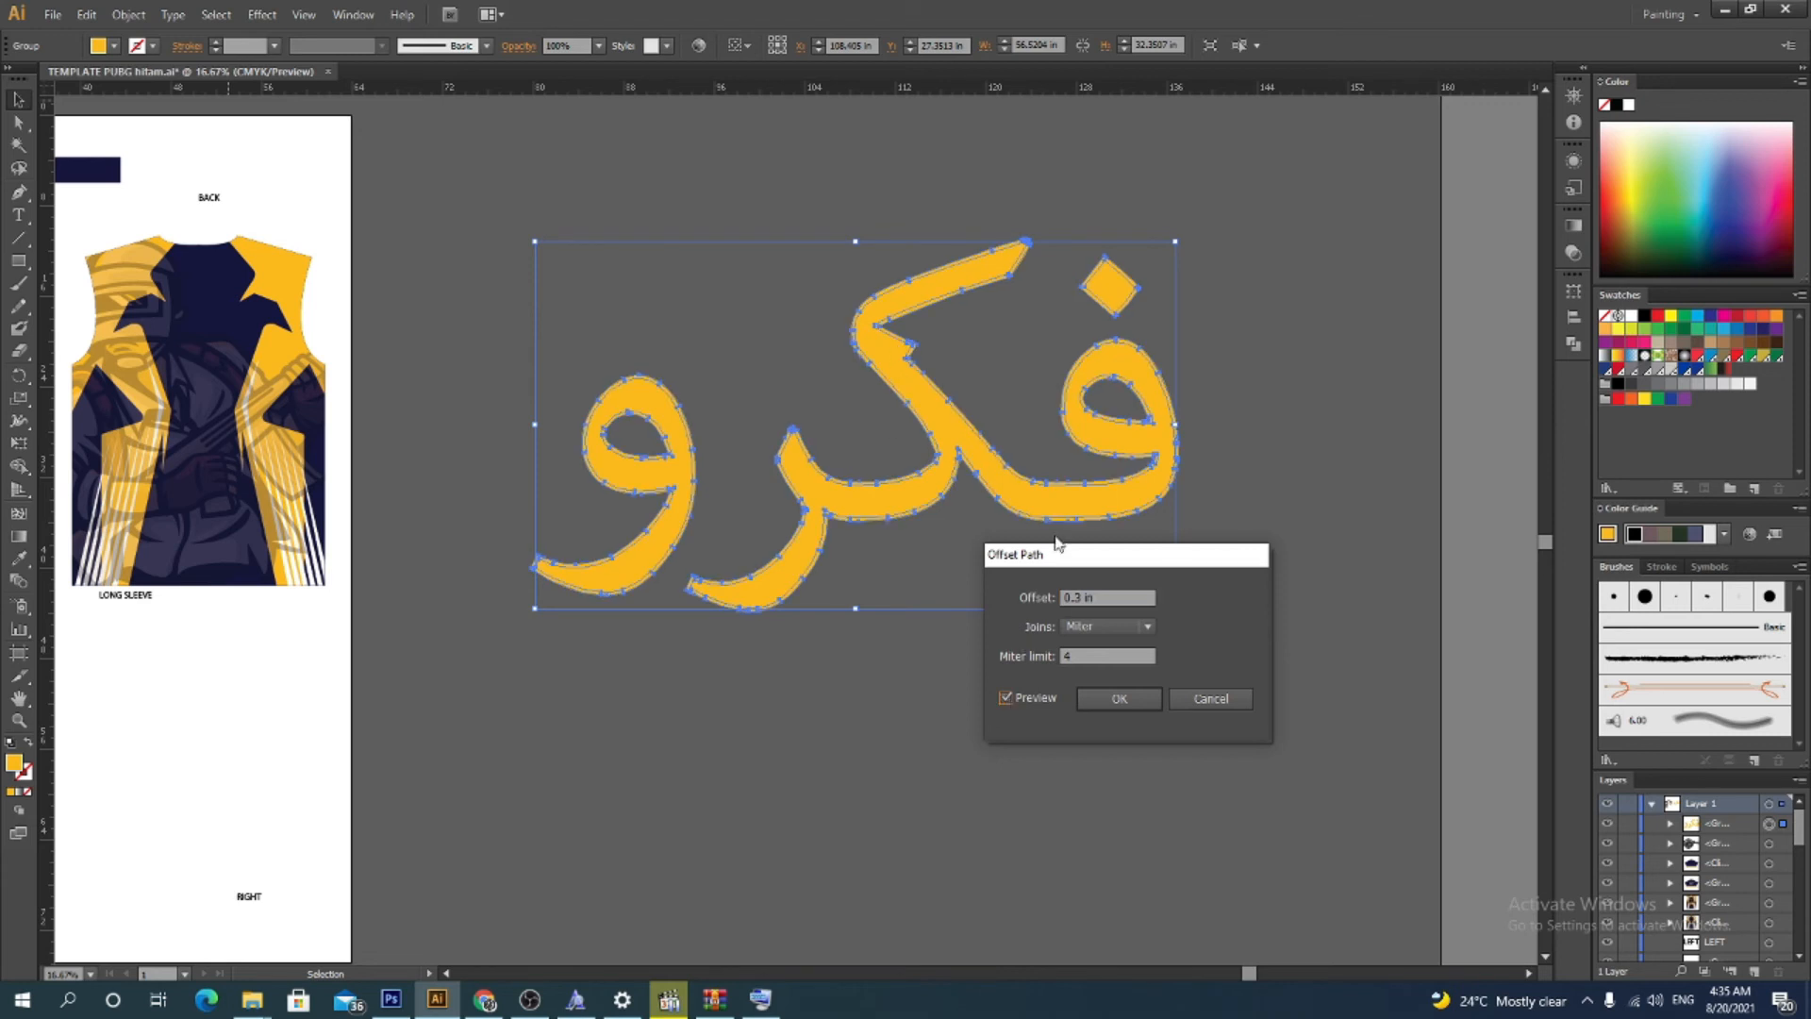
click(1082, 597)
text(6)
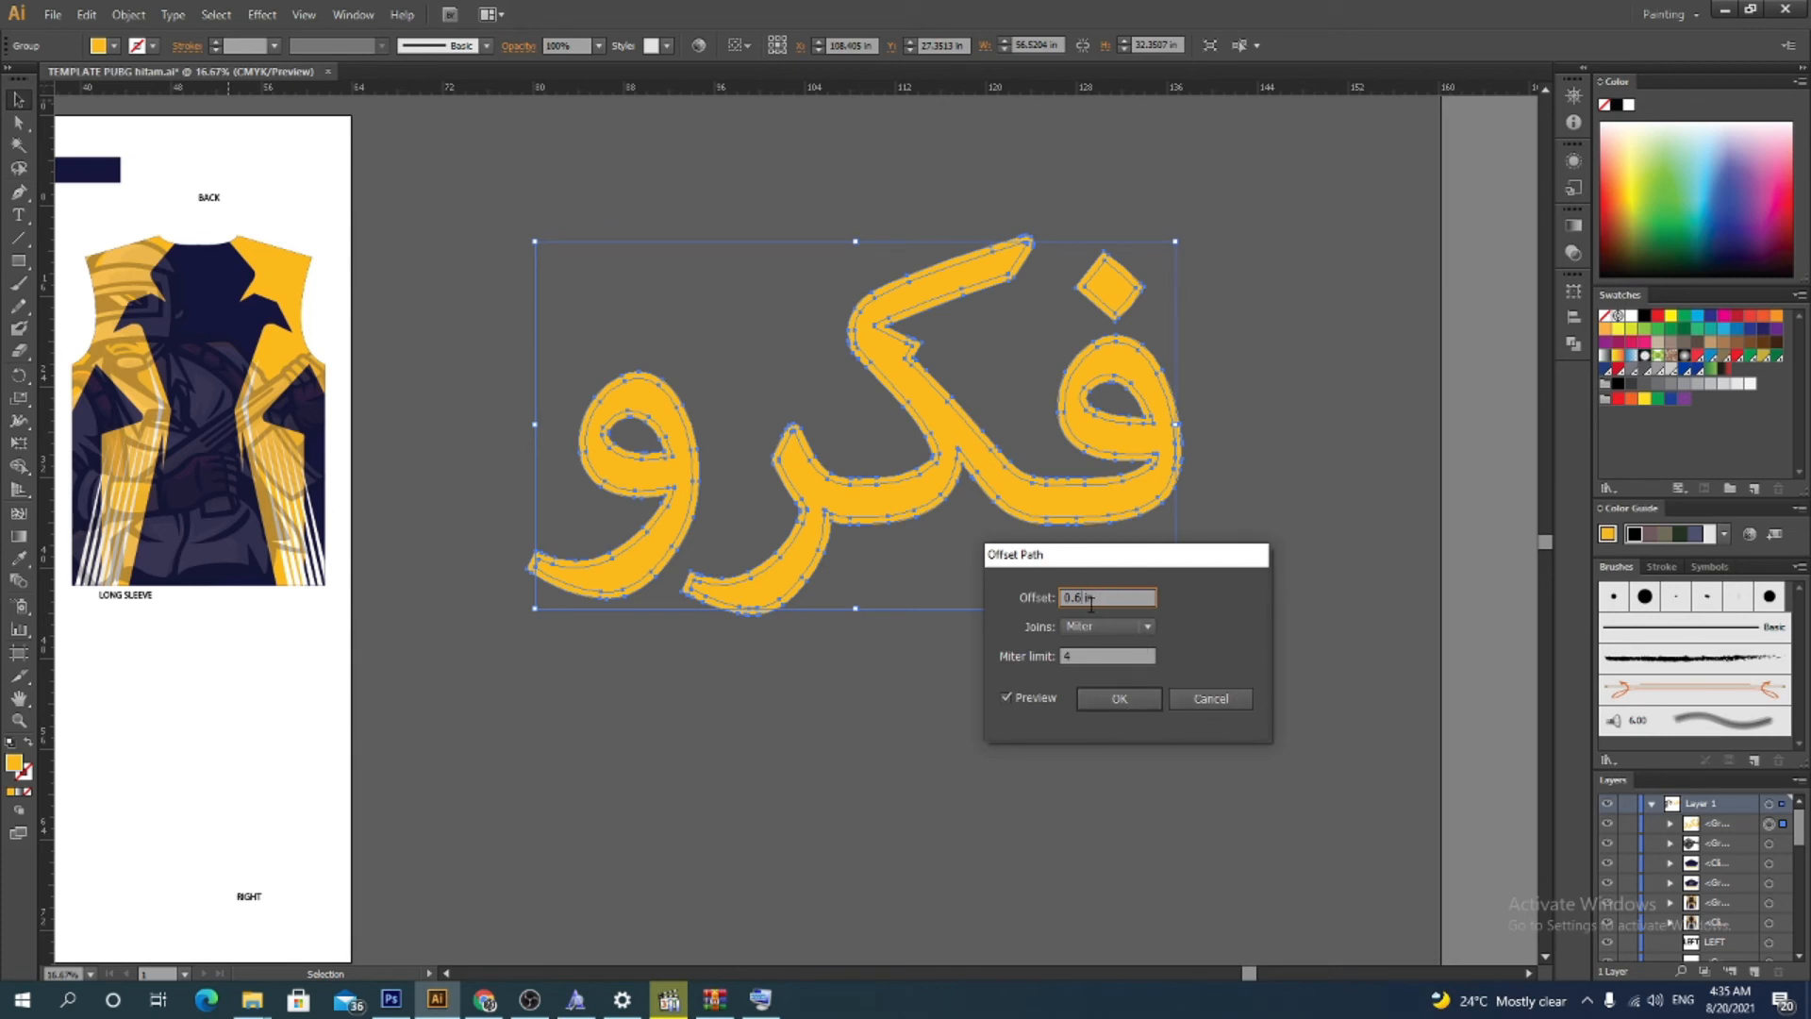
key(BackSpace)
text(5)
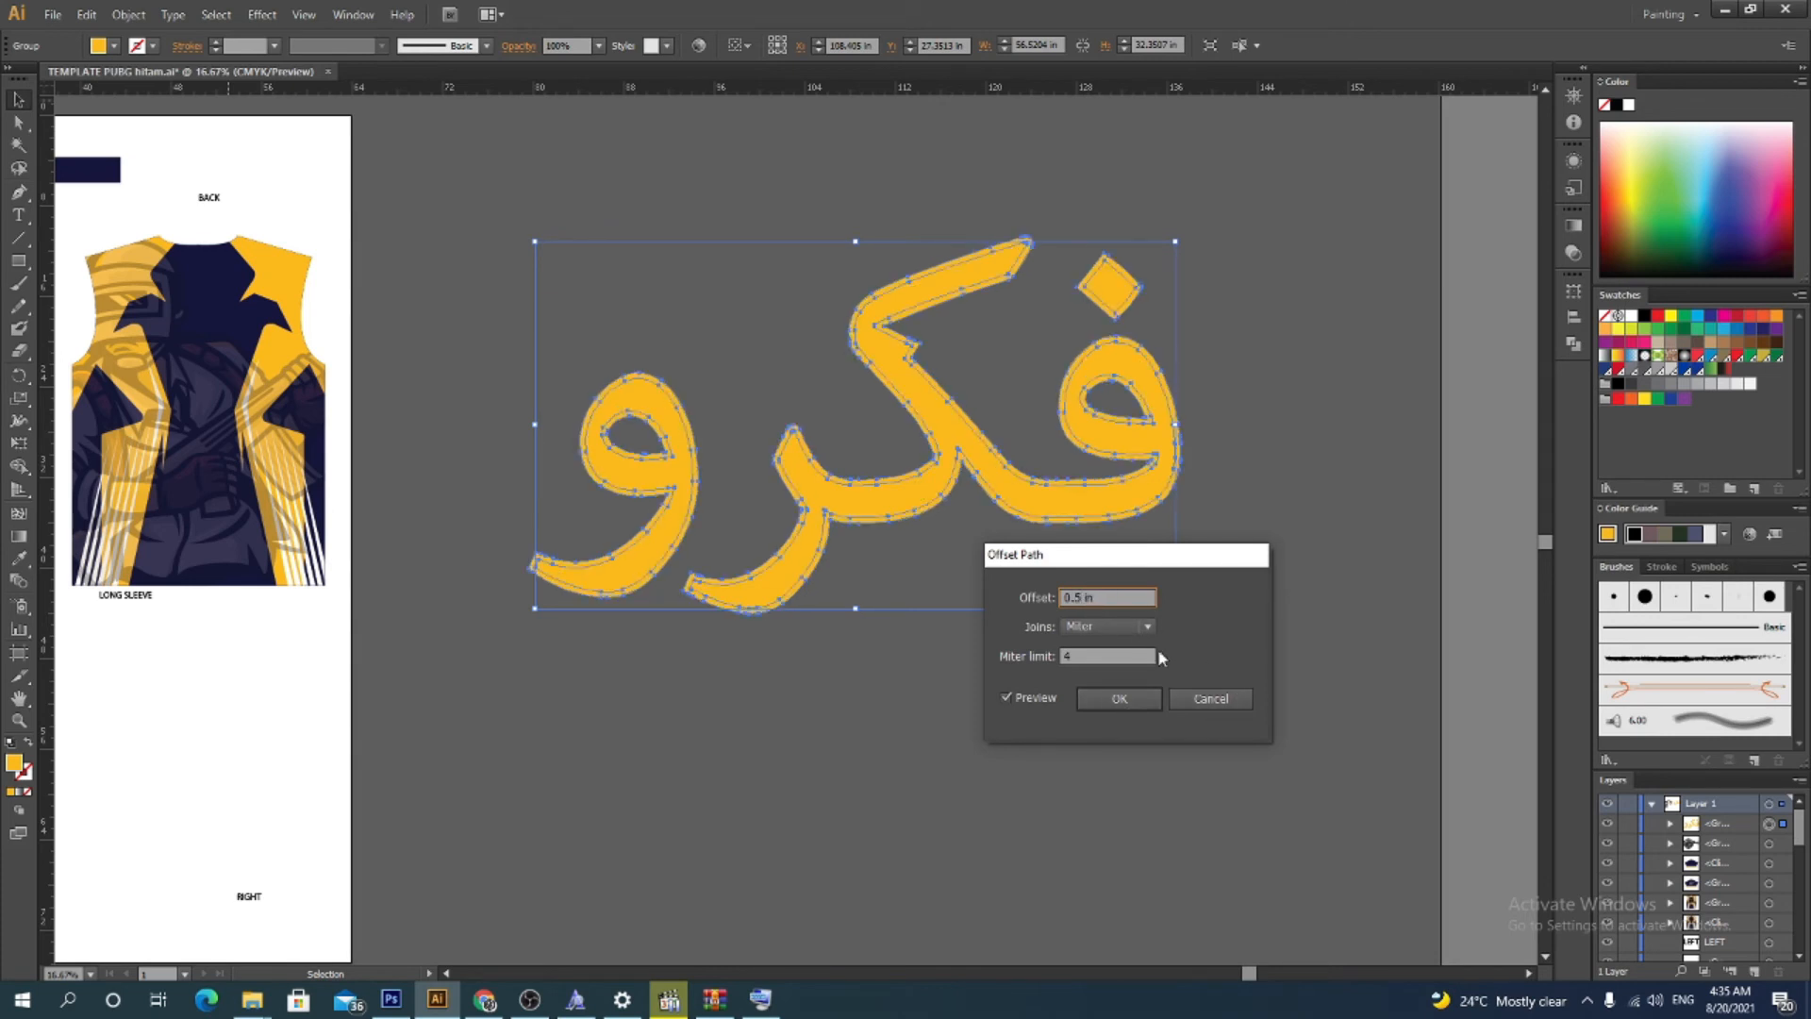
click(1100, 698)
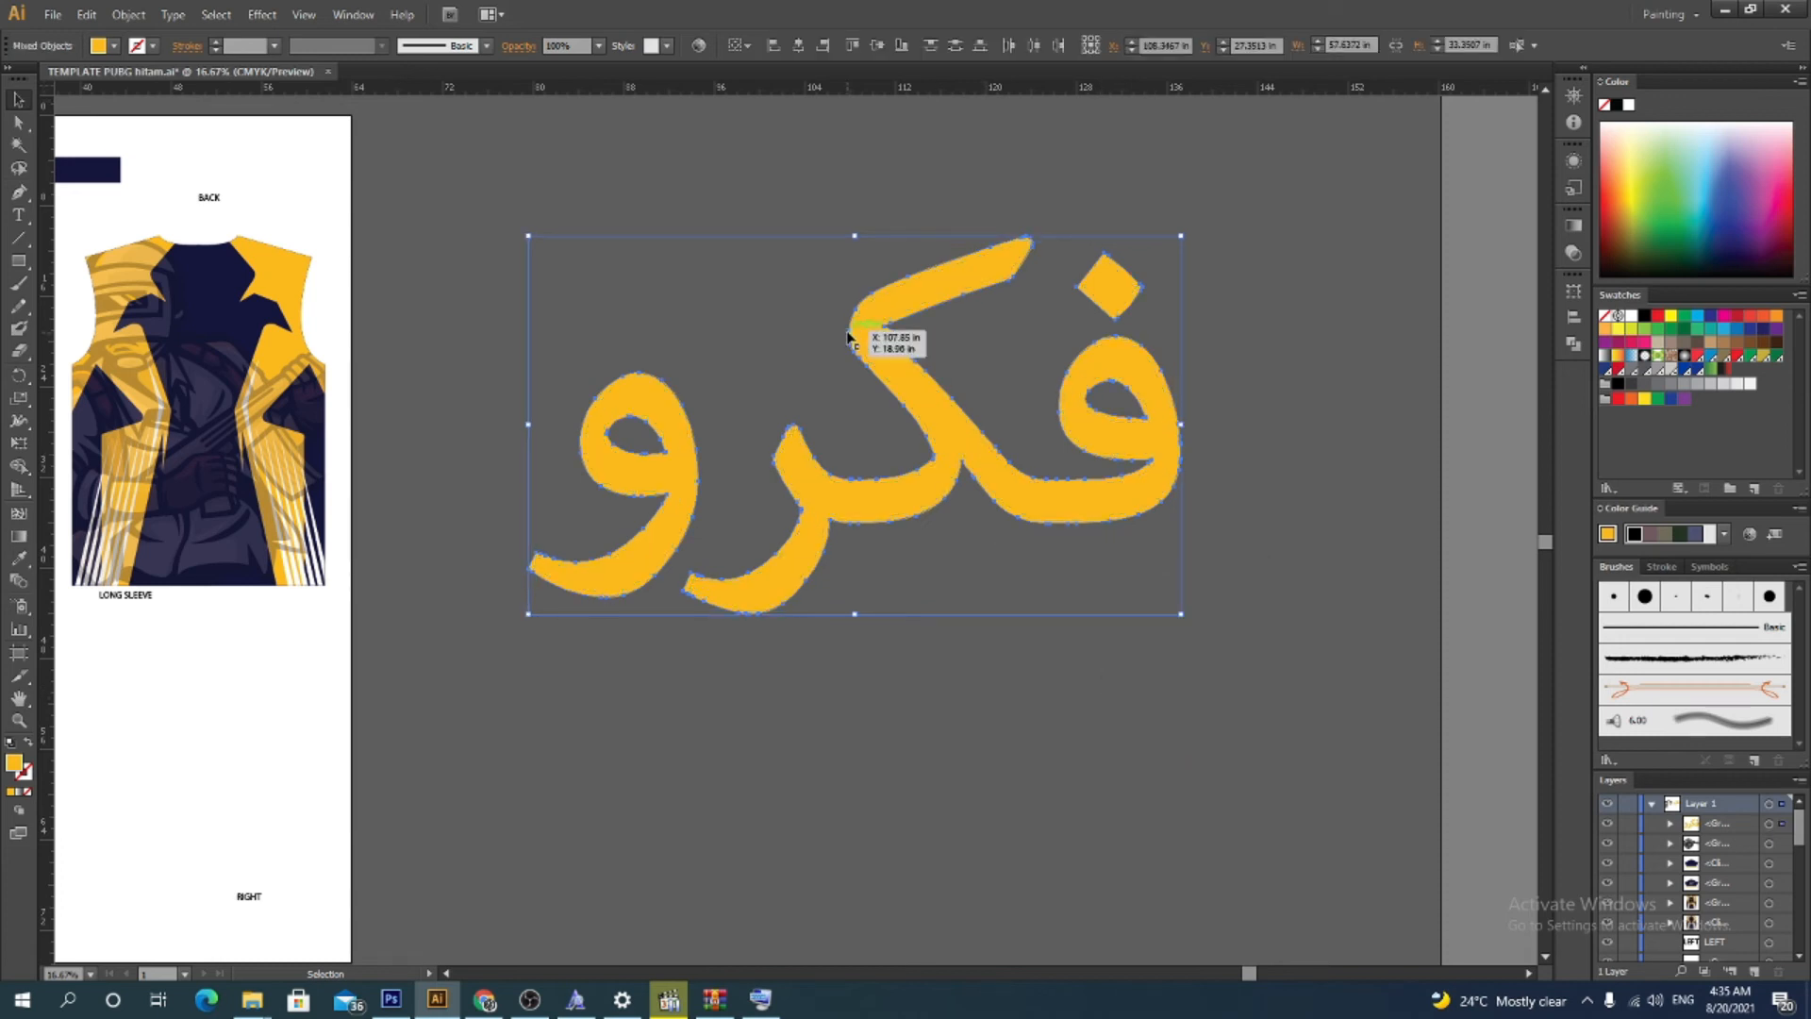
drag(855, 314, 906, 459)
key(ctrl+z)
right_click(878, 304)
click(962, 412)
click(975, 380)
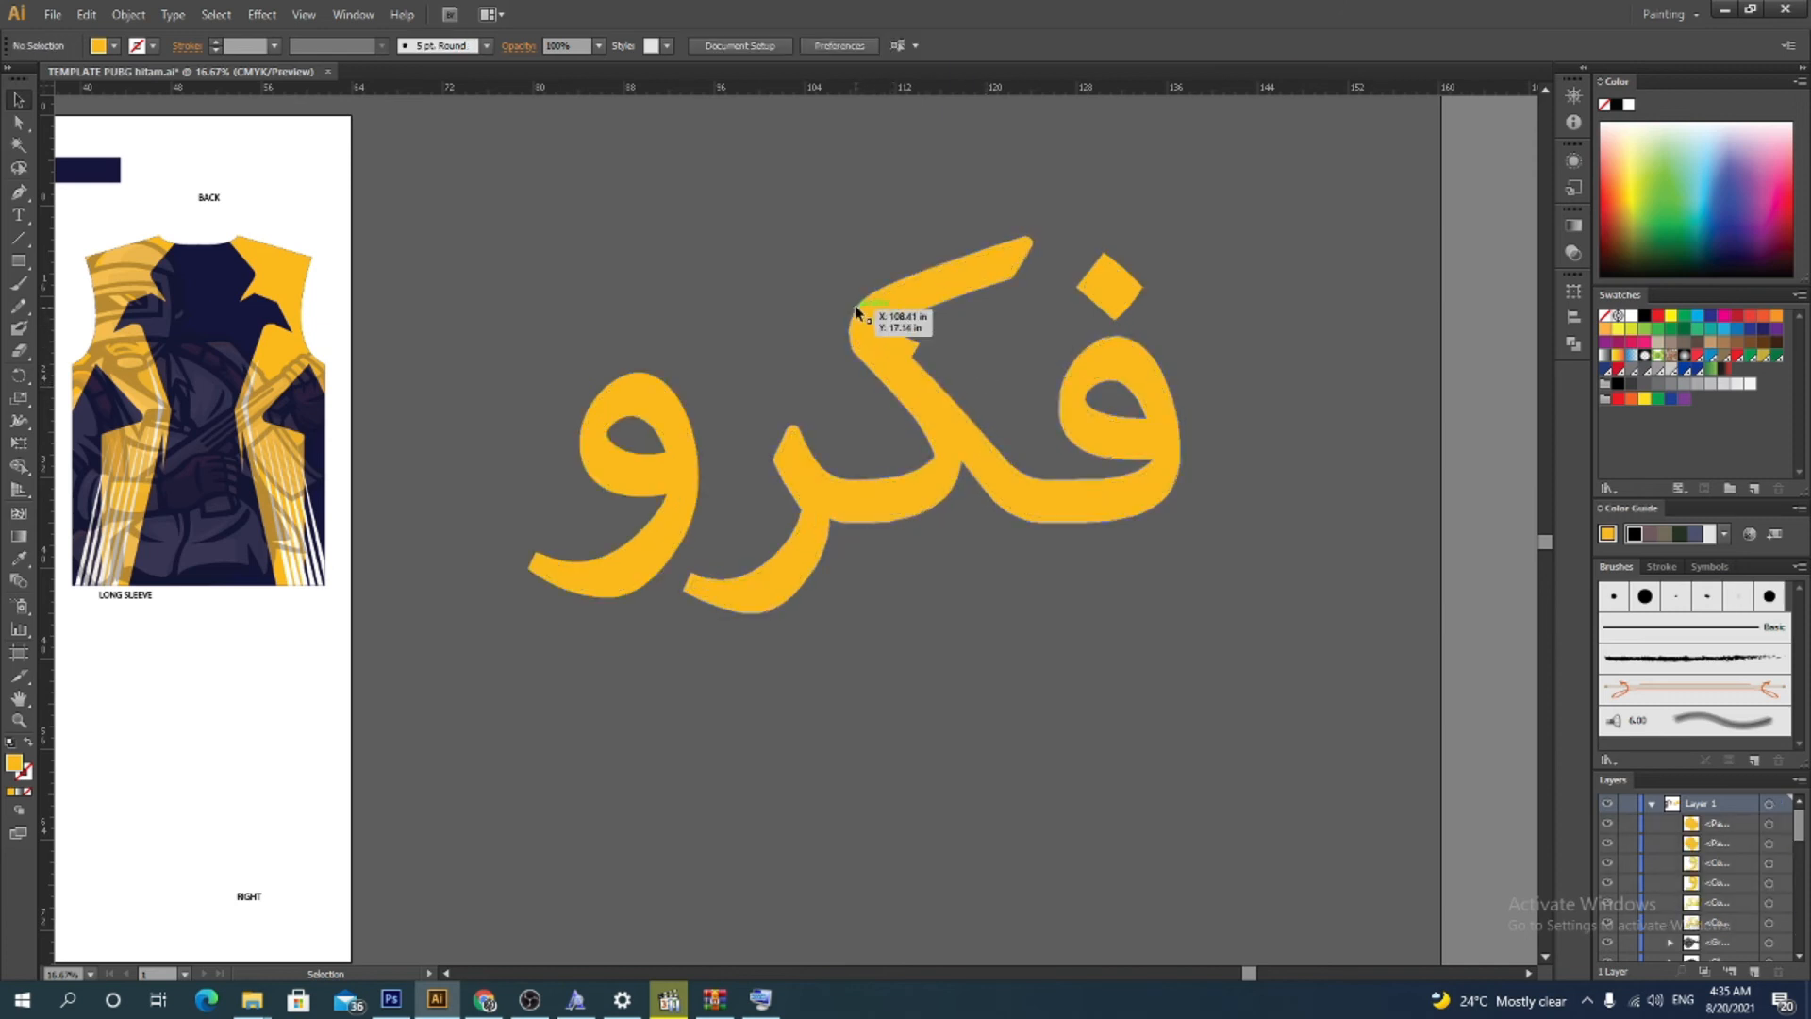
drag(853, 311, 1035, 553)
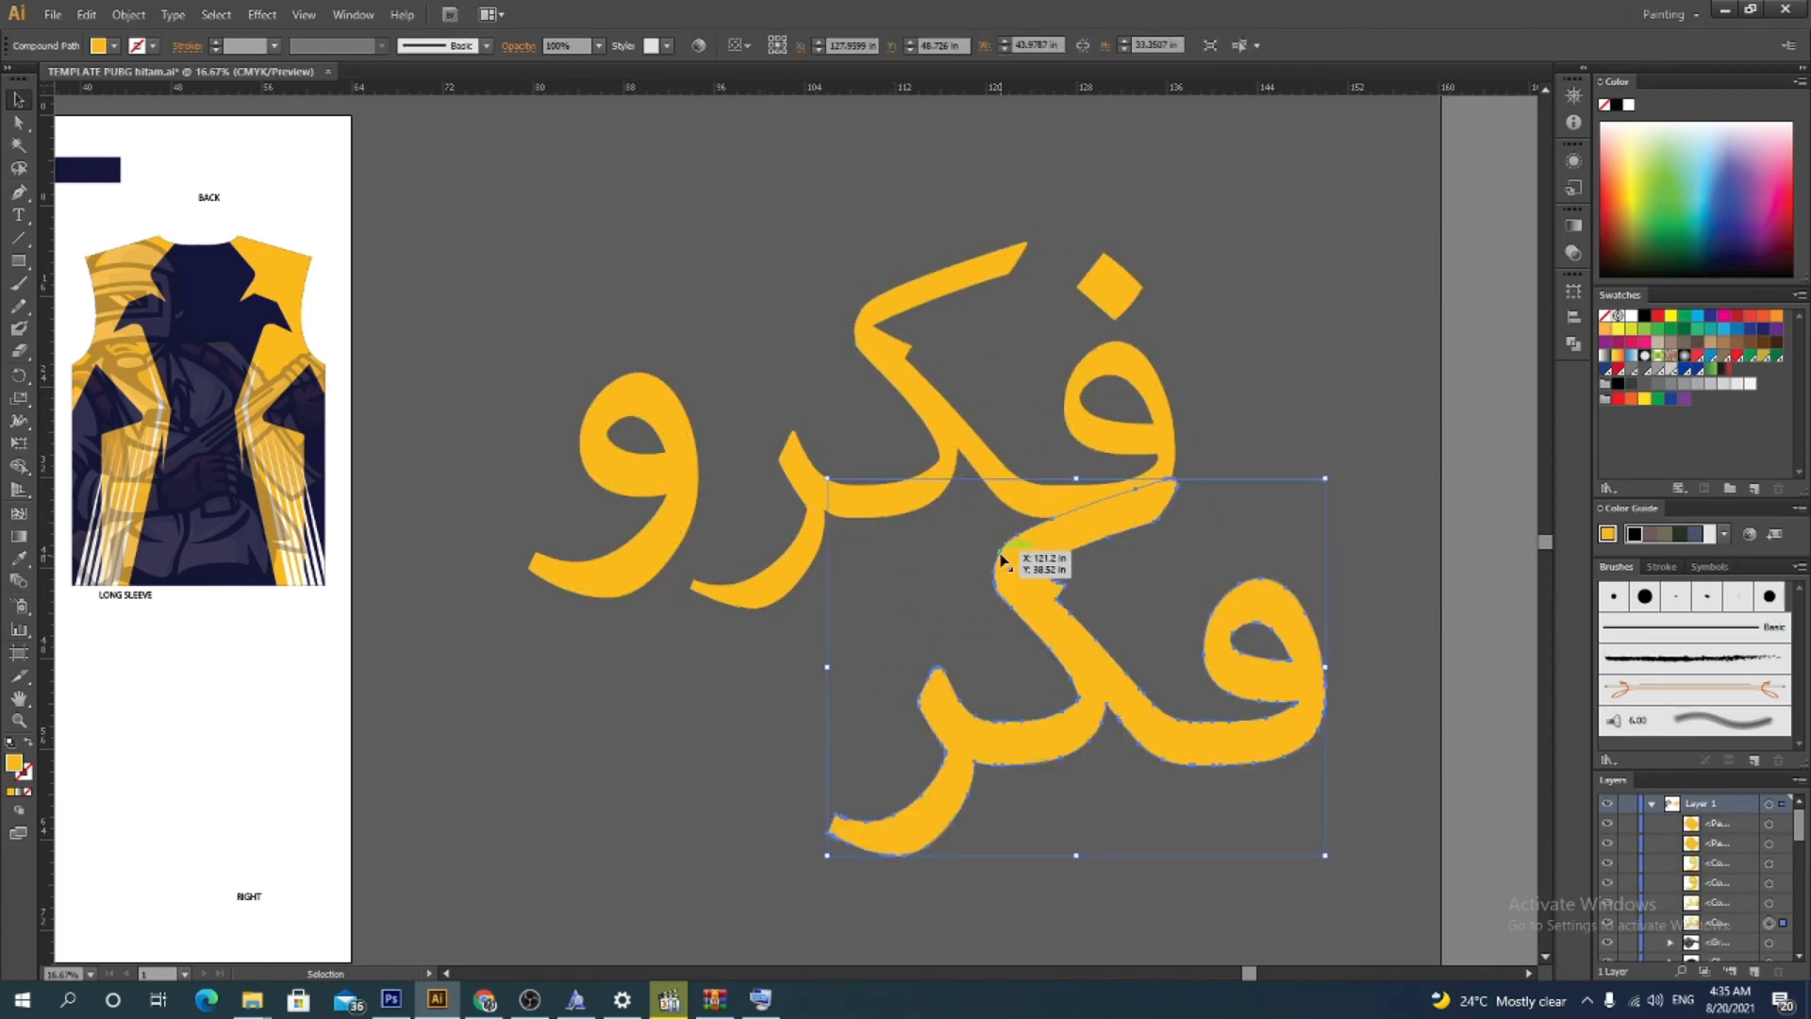
key(ctrl+z)
key(v)
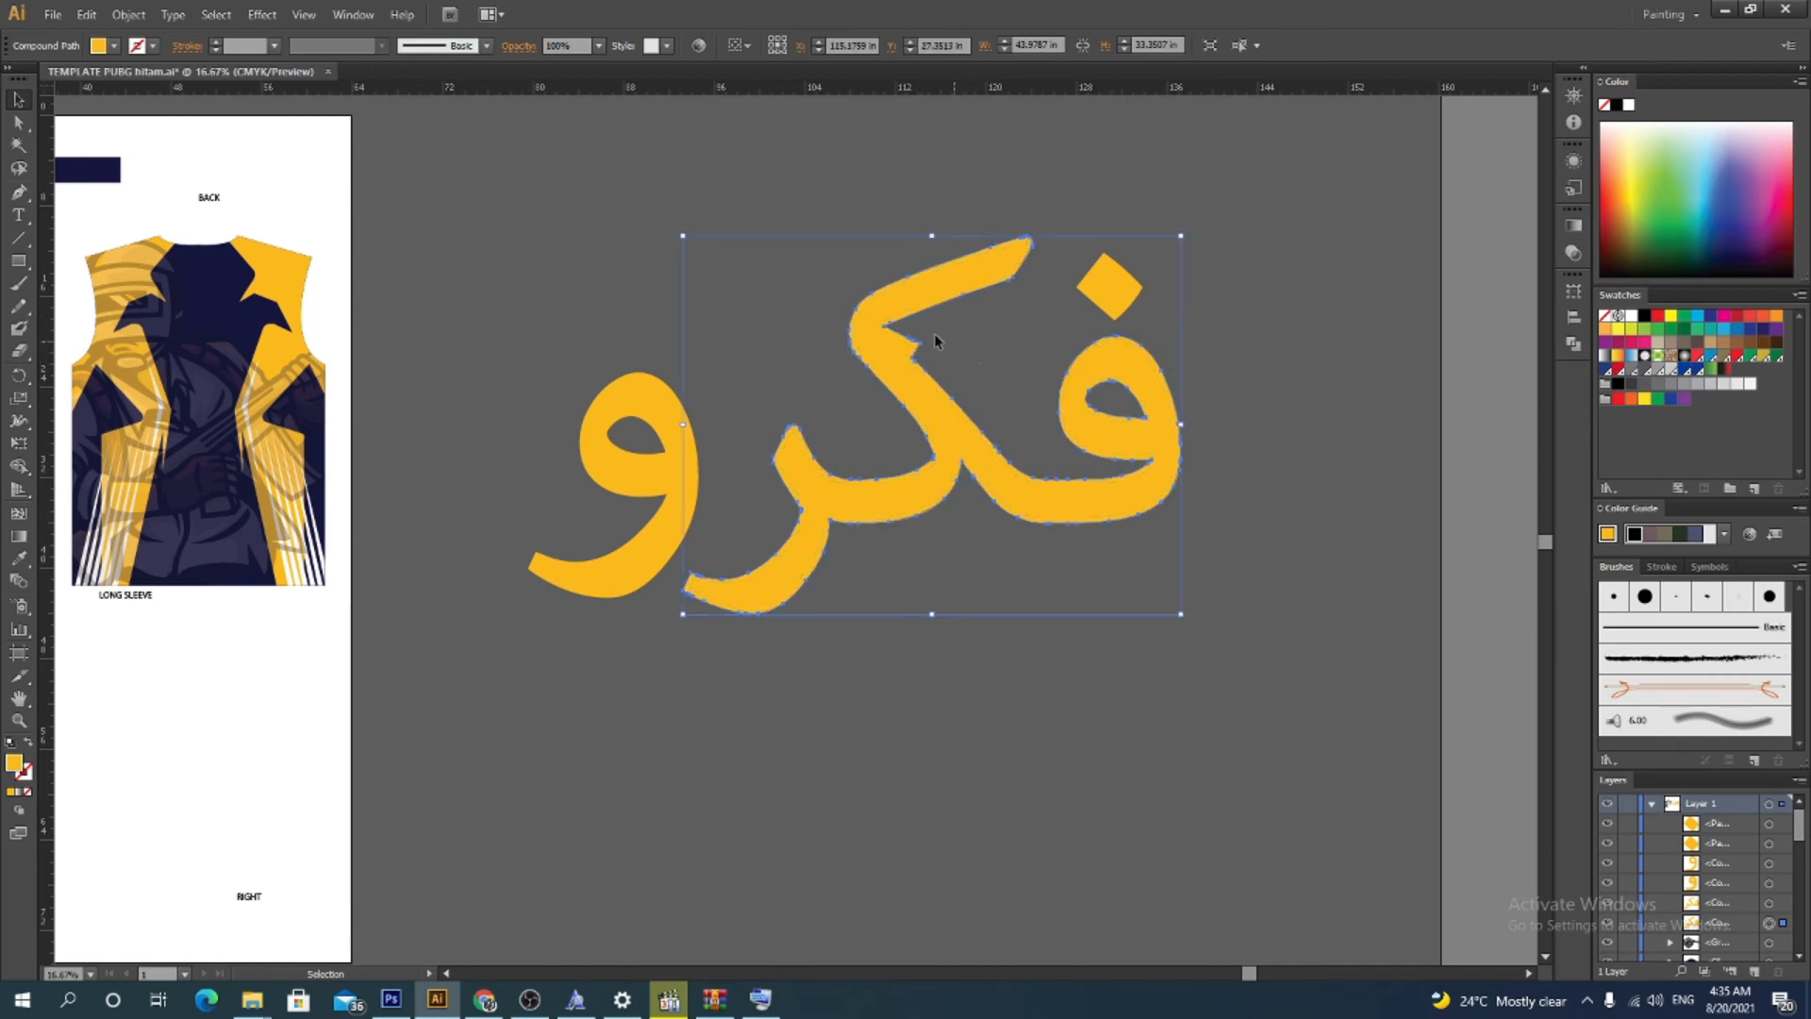
click(762, 313)
key(ctrl+z)
key(v)
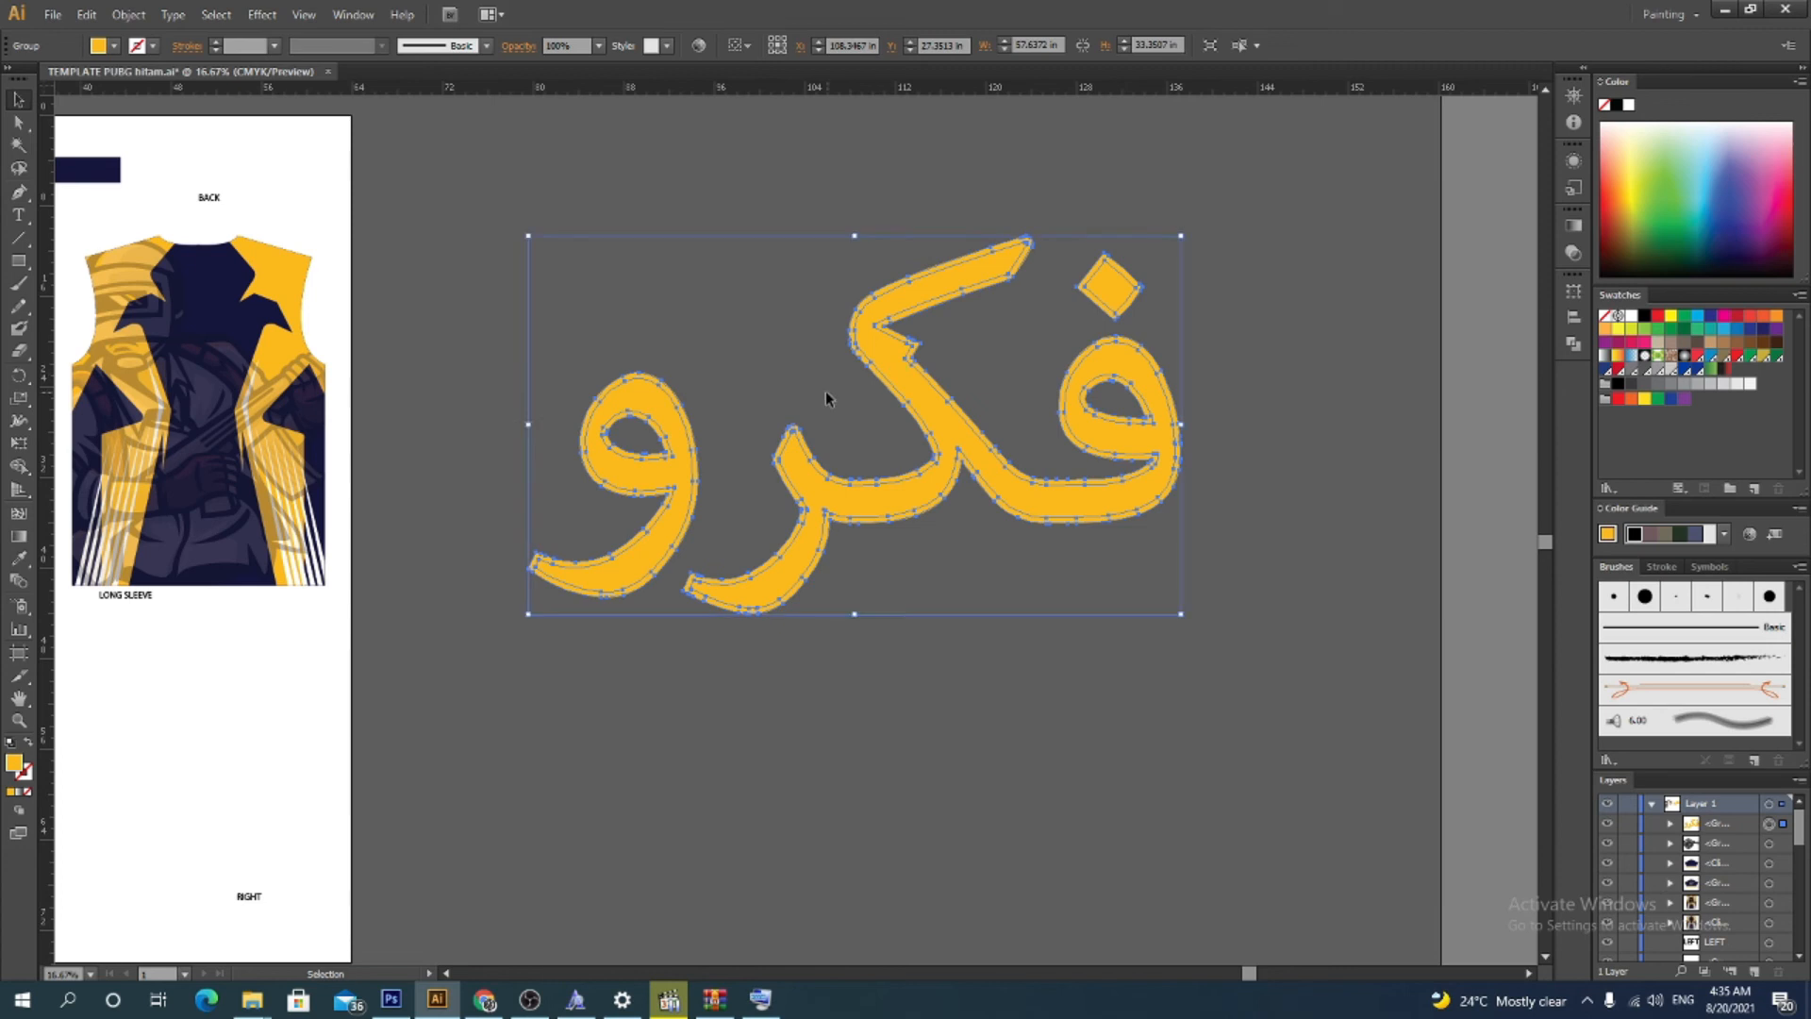
Ungroup the offset result and fill the offset outline shapes with the jersey's dark navy using the Eyedropper
right_click(868, 353)
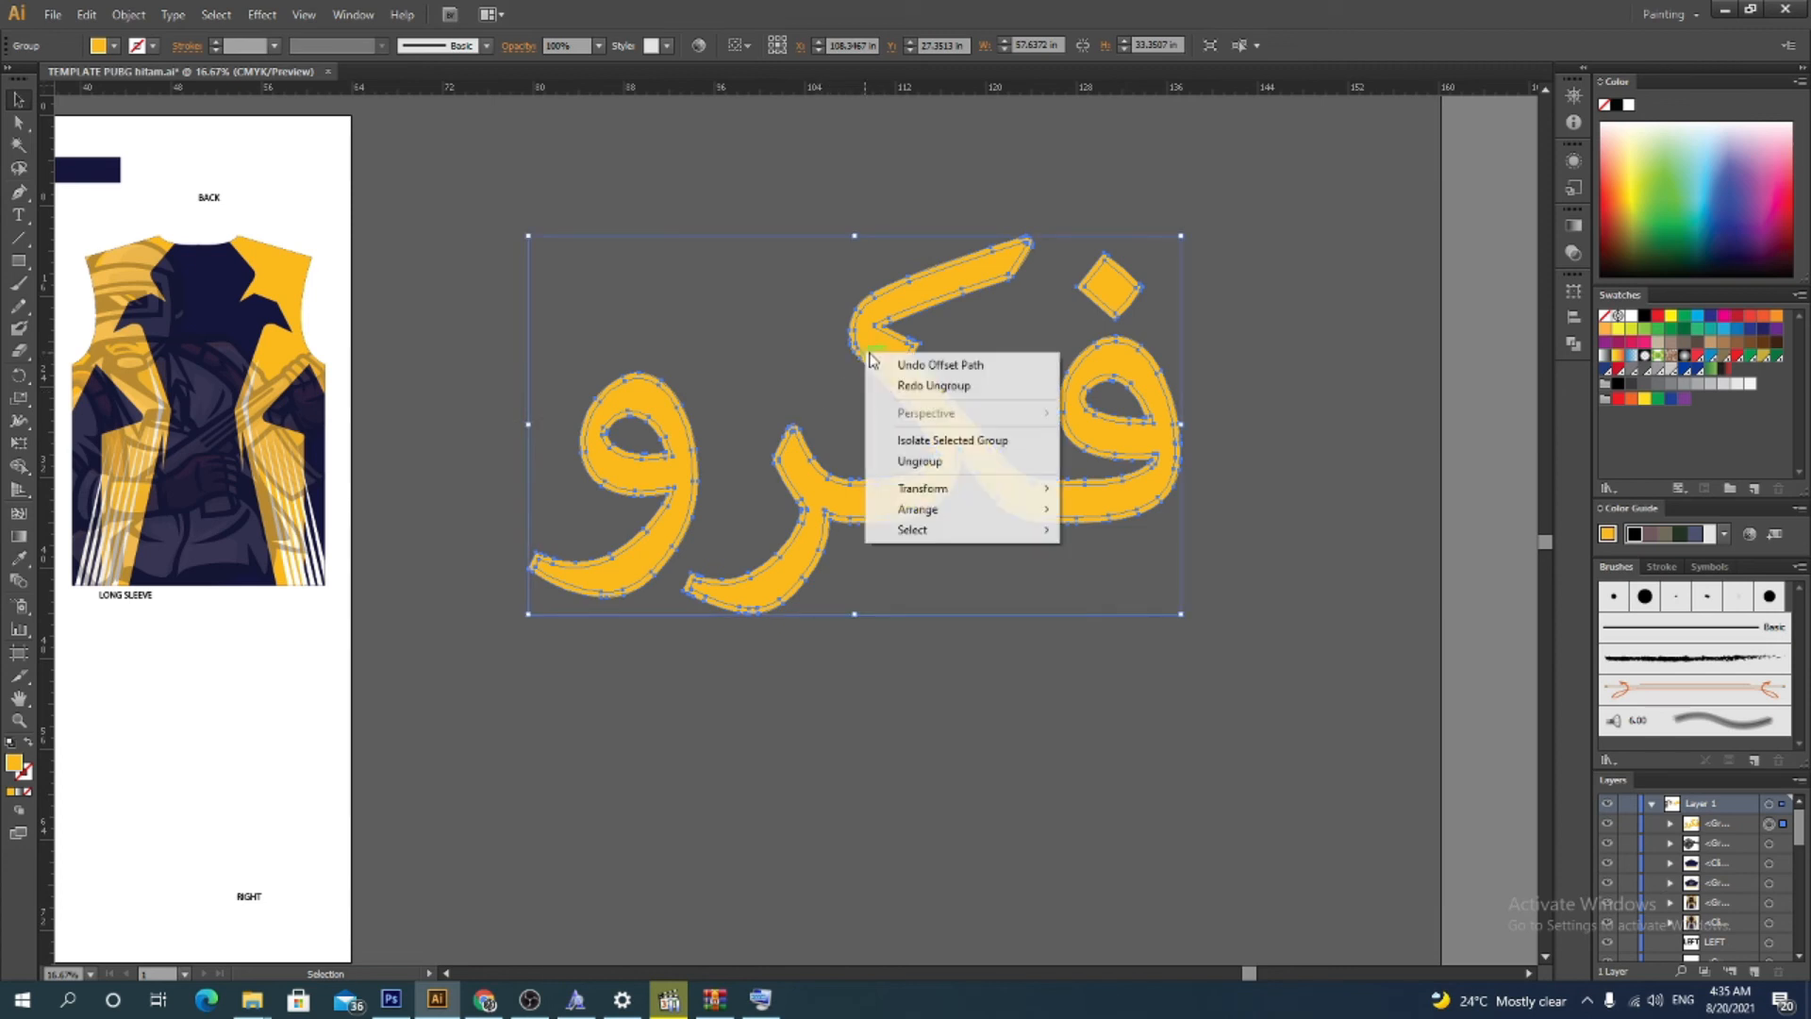
click(960, 460)
click(926, 313)
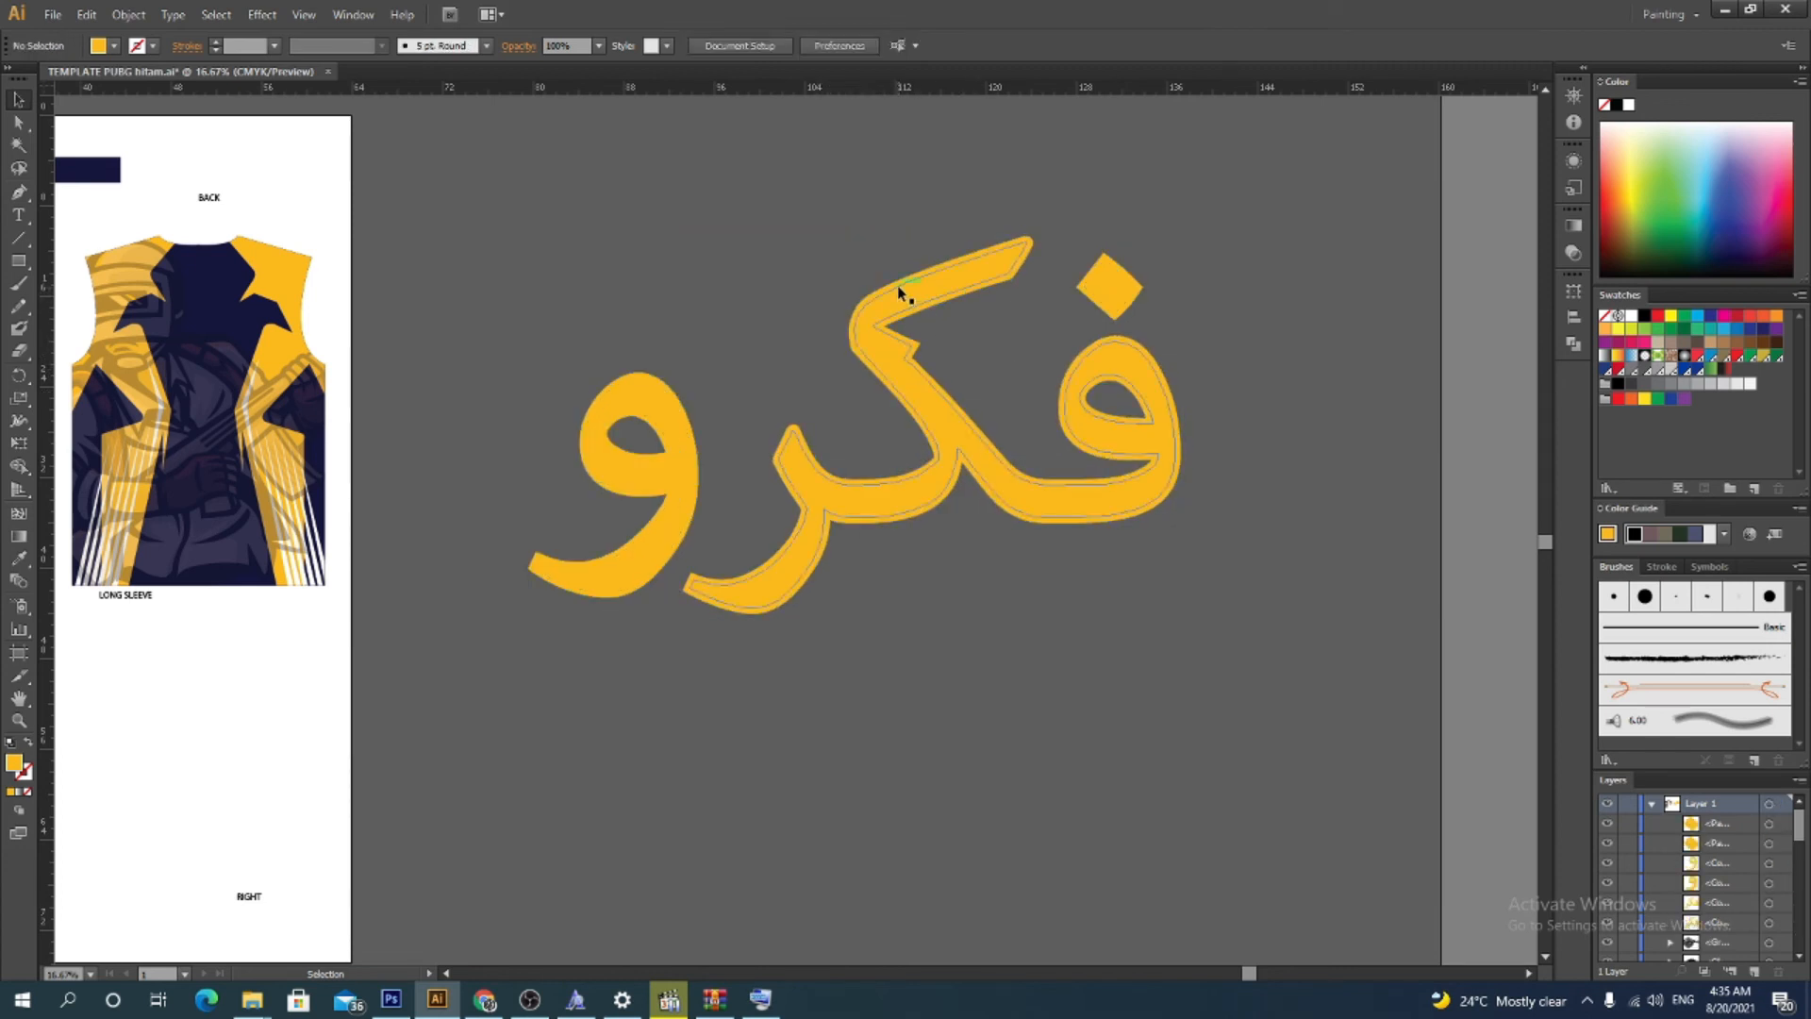
click(896, 281)
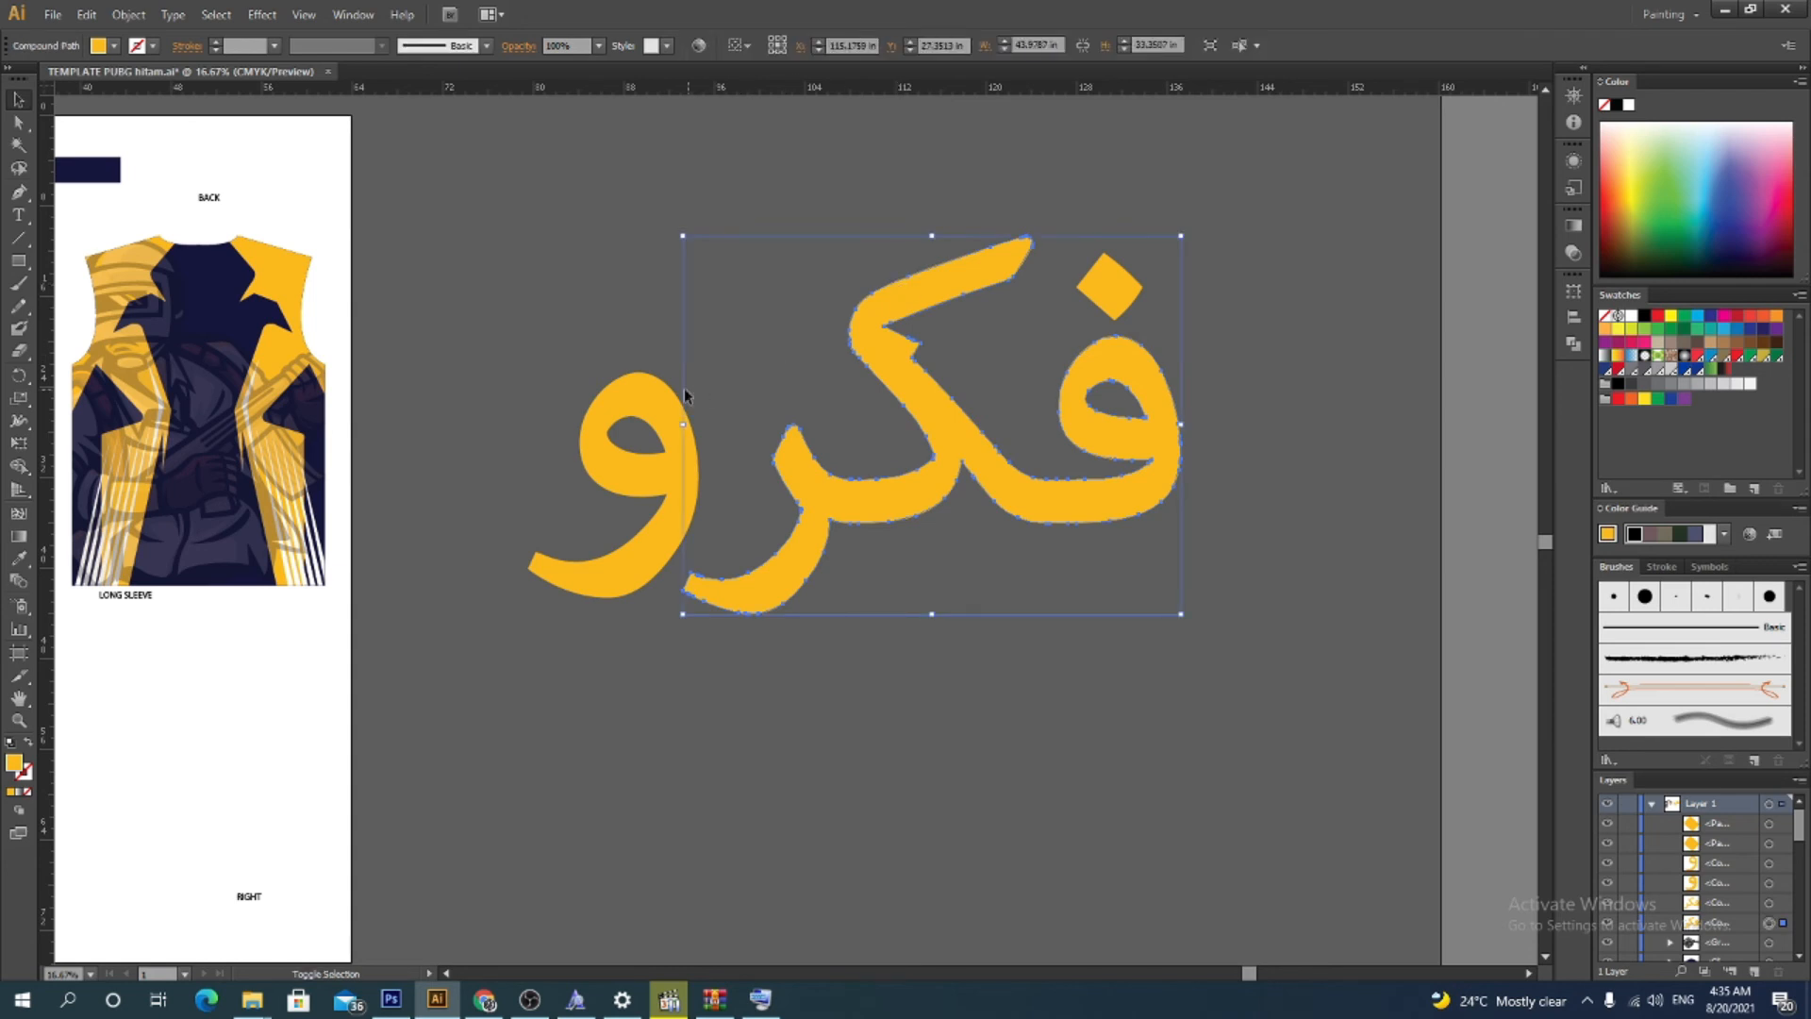
shift+click(656, 382)
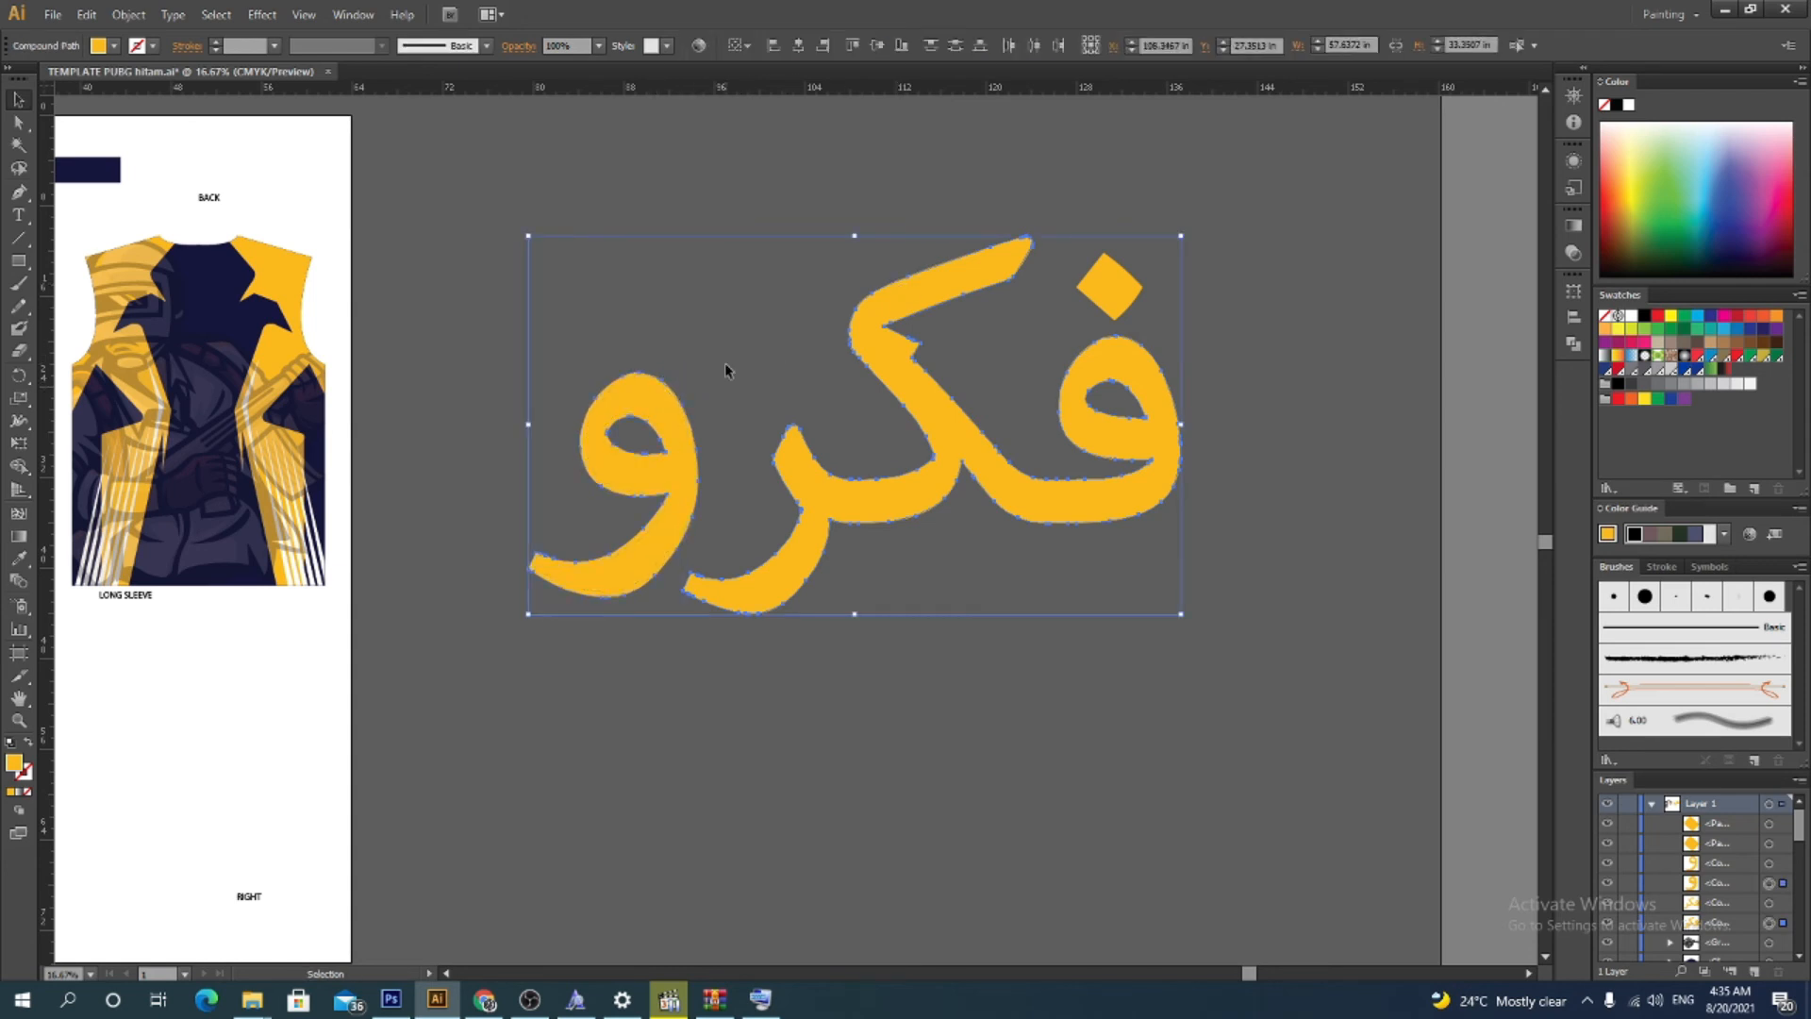
shift+click(1114, 265)
click(23, 559)
key(space)
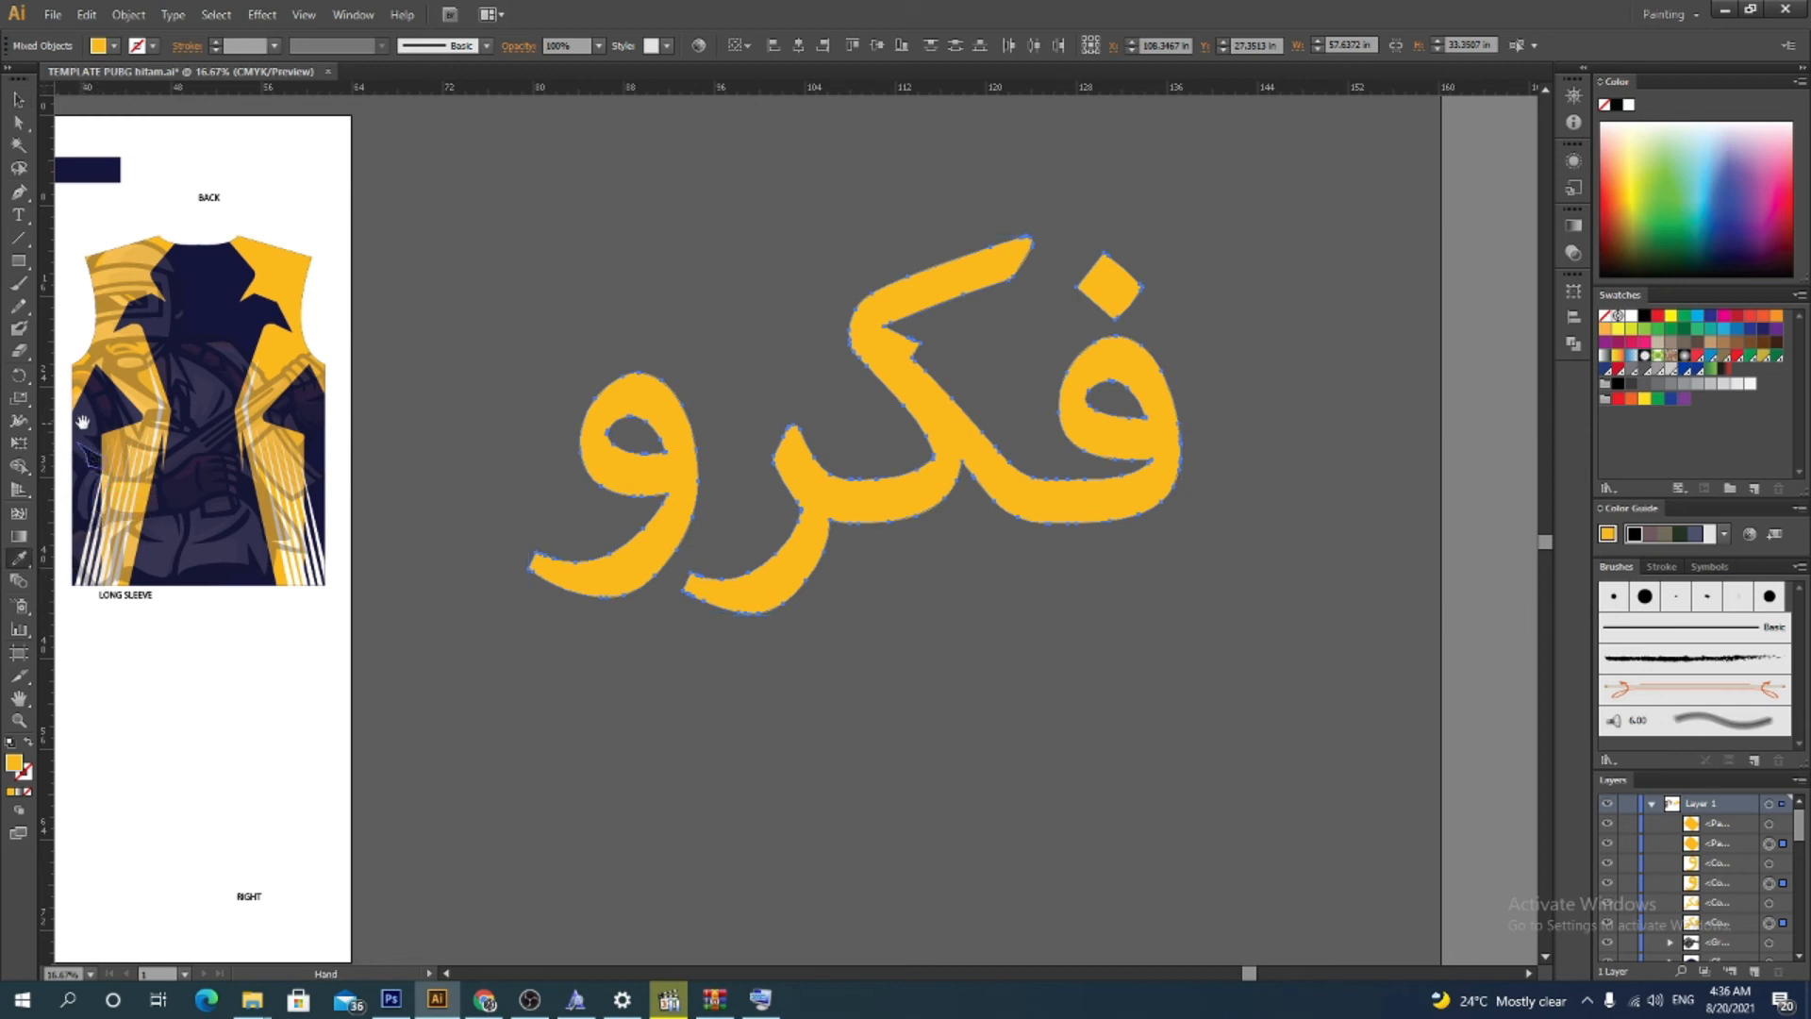
drag(82, 421, 416, 544)
click(601, 469)
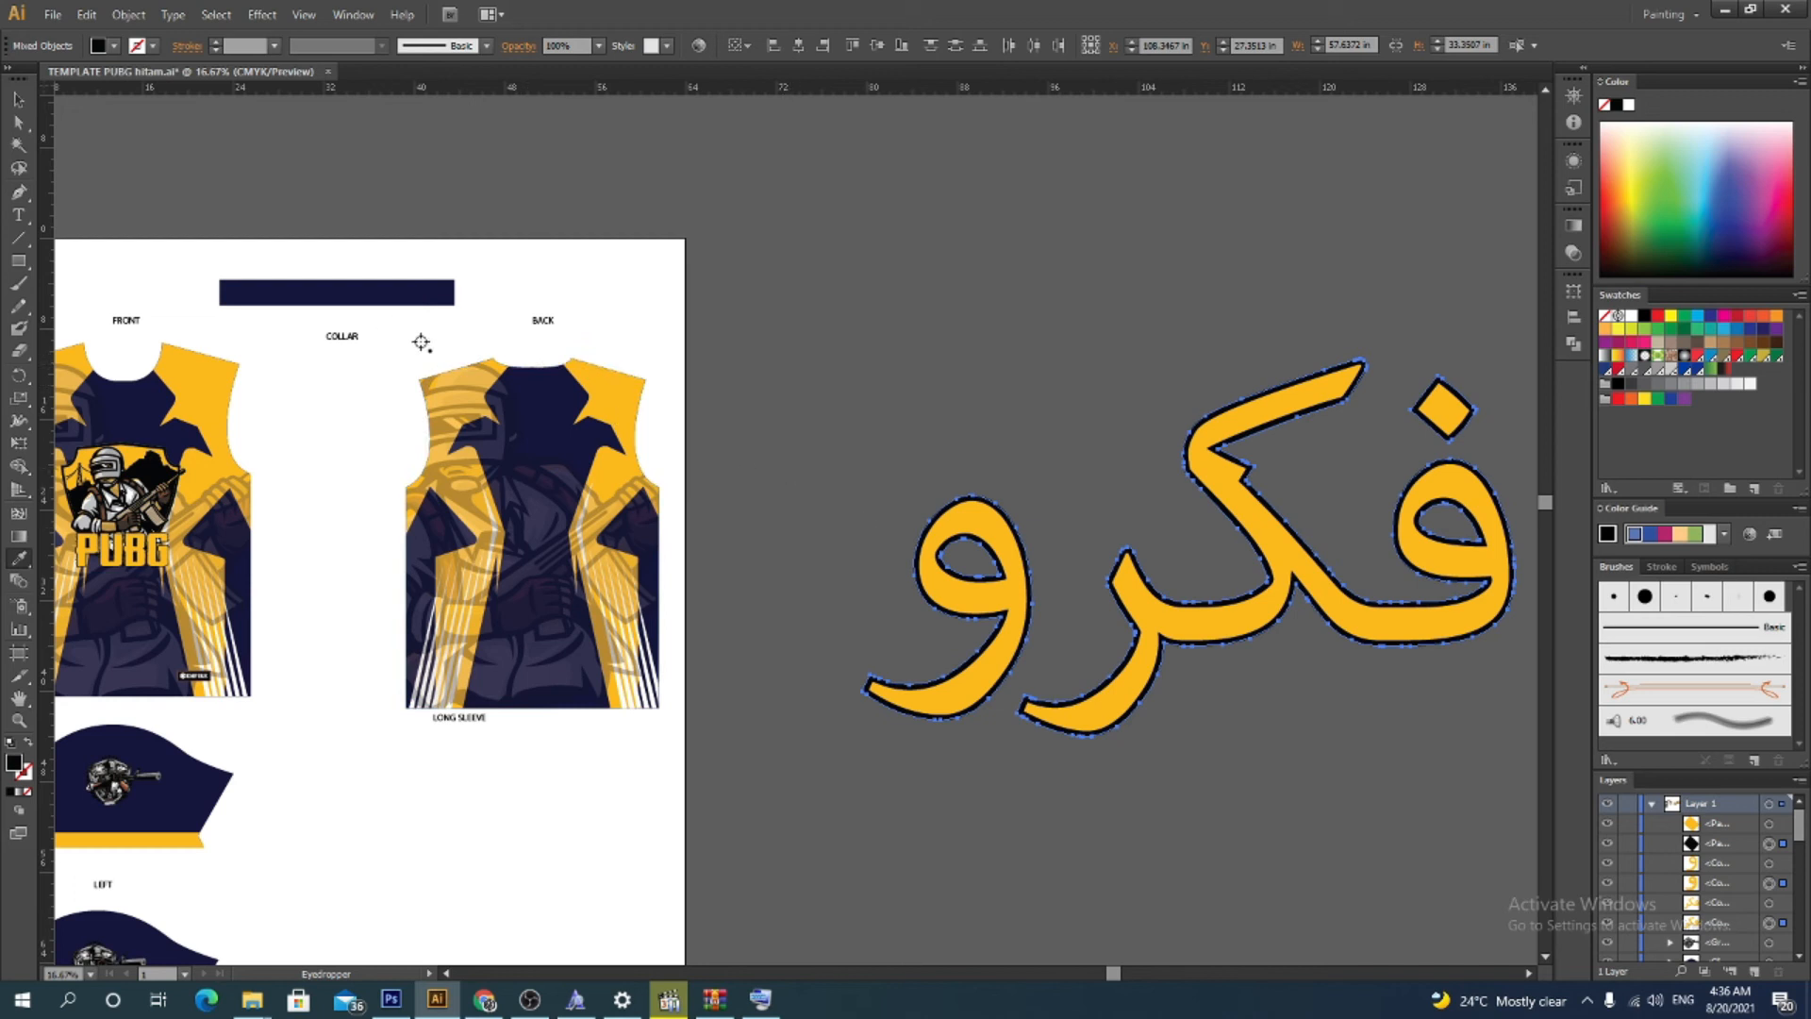
Sample the jersey's navy onto the selected offset outline with the Eyedropper
click(537, 402)
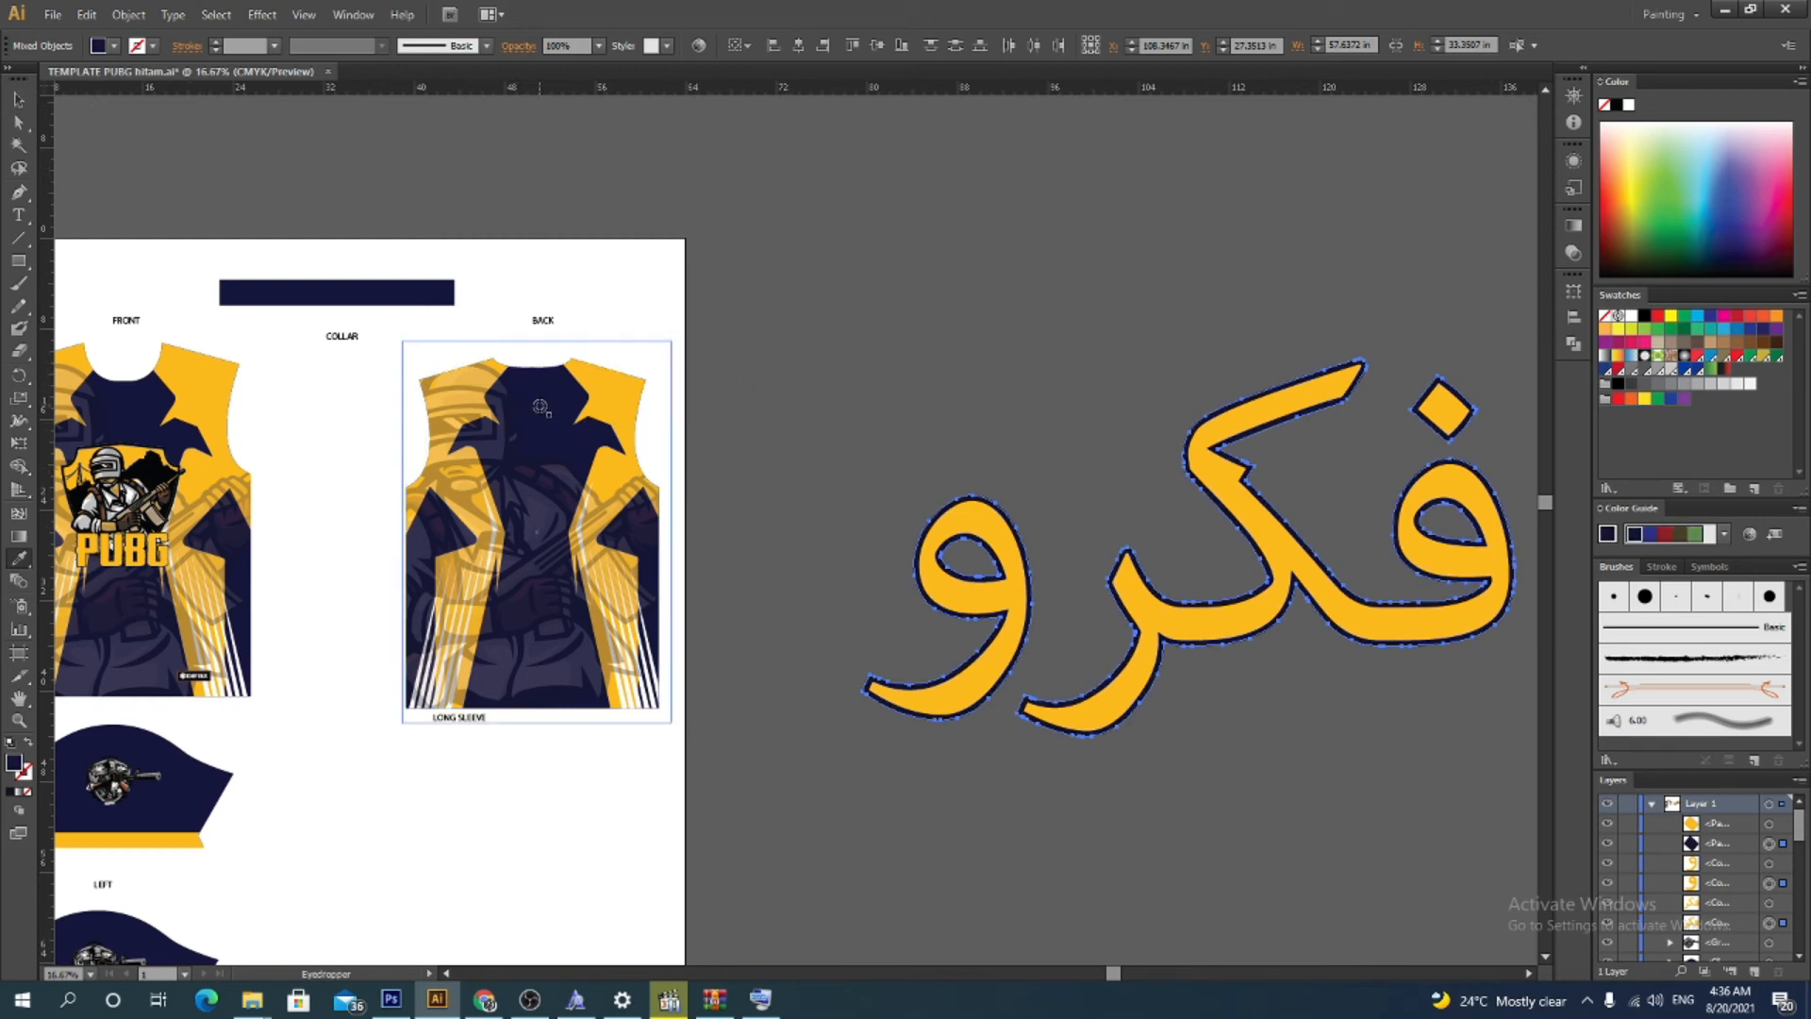
click(21, 102)
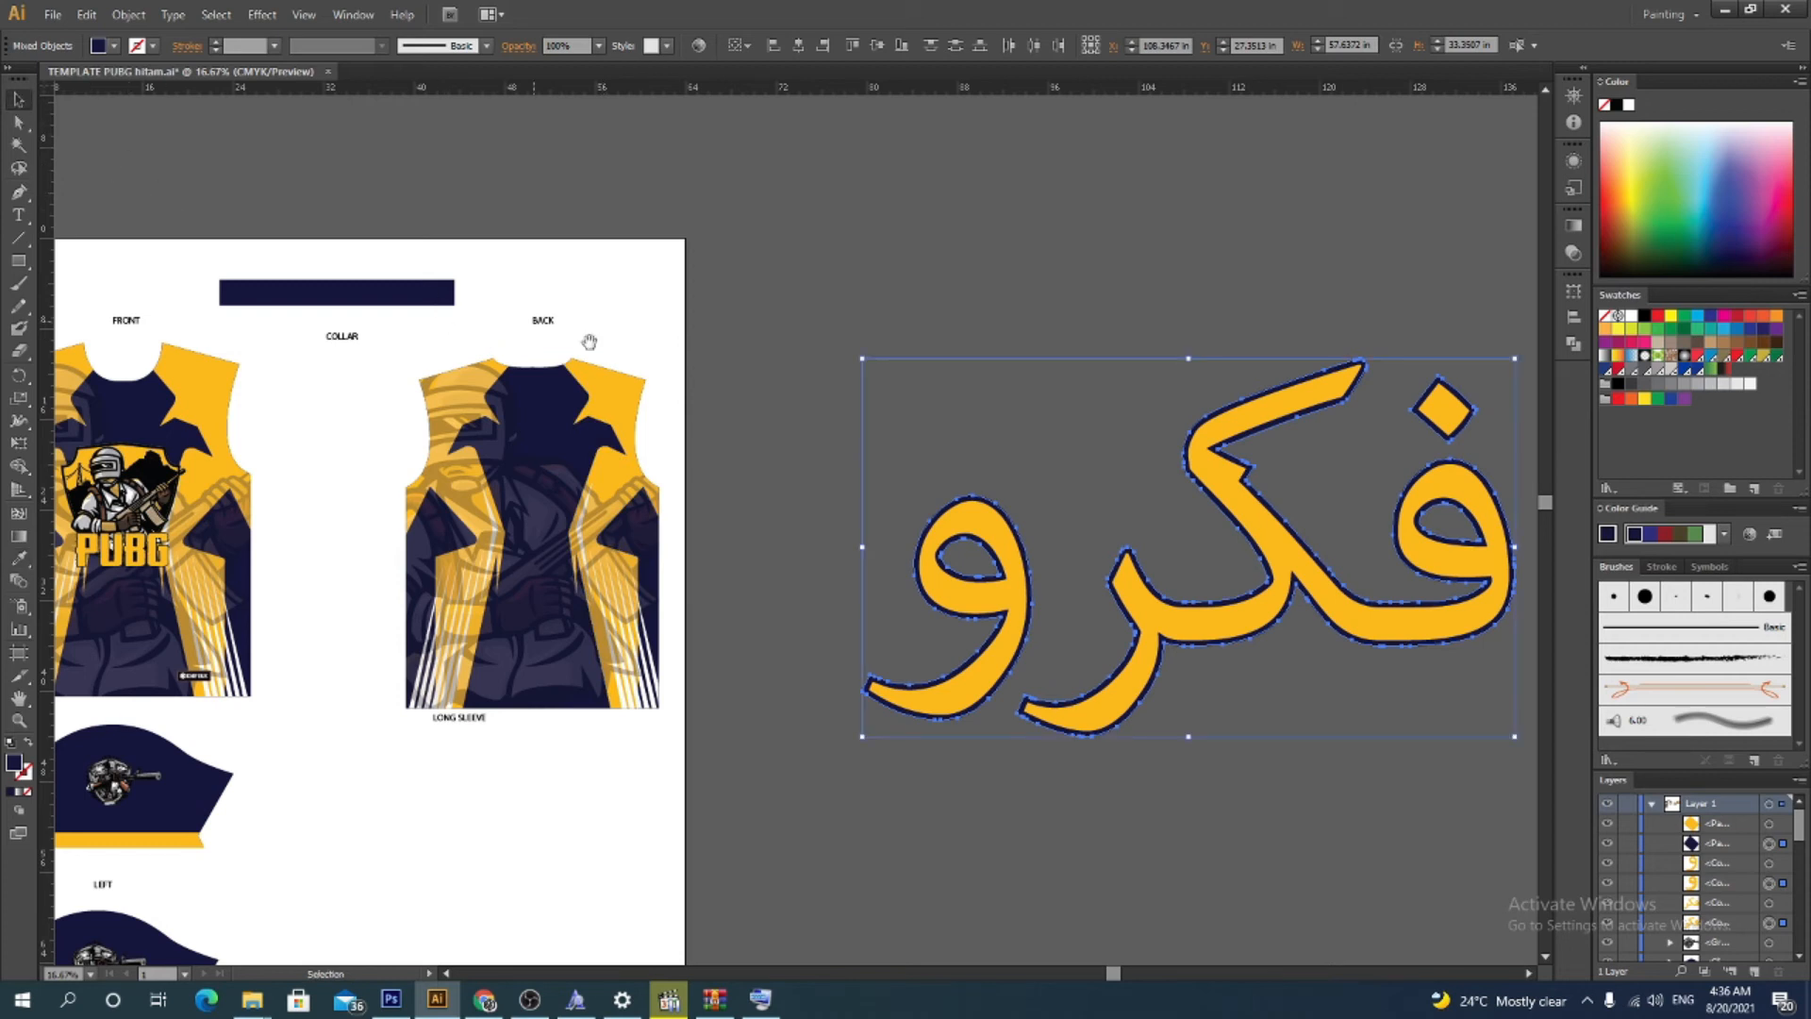
drag(647, 376, 260, 257)
click(562, 269)
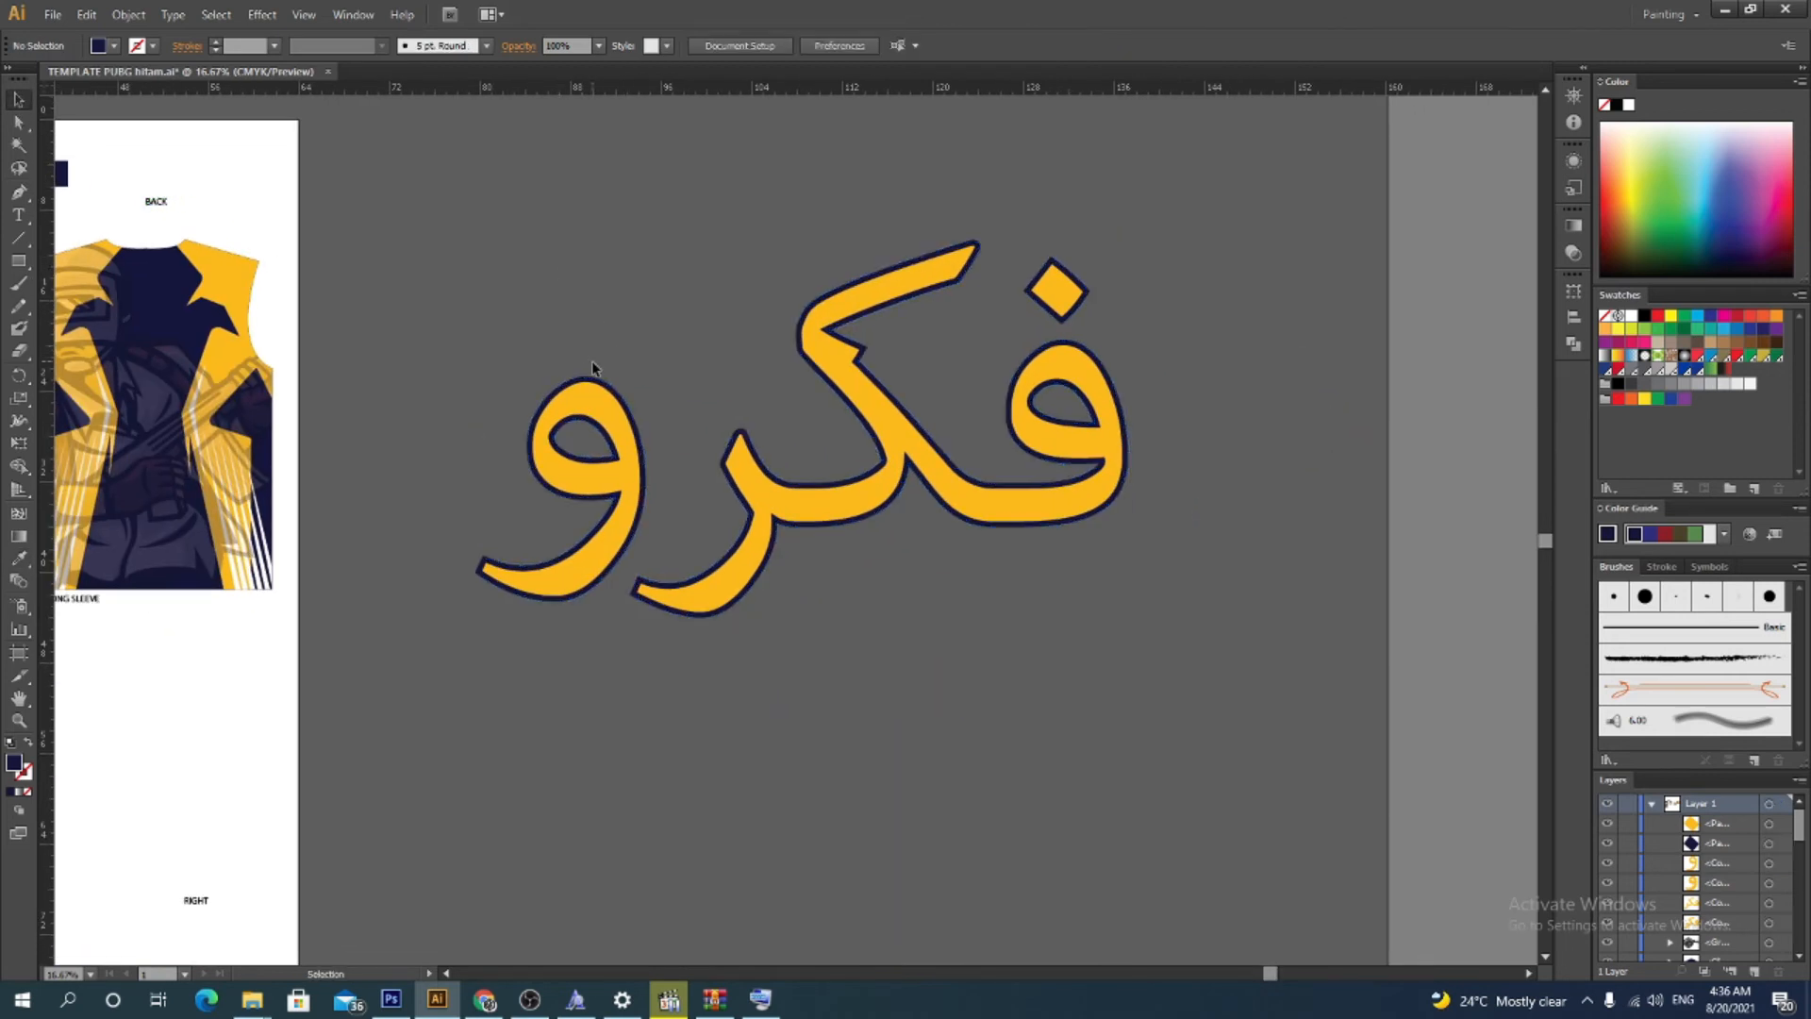
Select the offset outline group and bring it to the front of the word
click(604, 384)
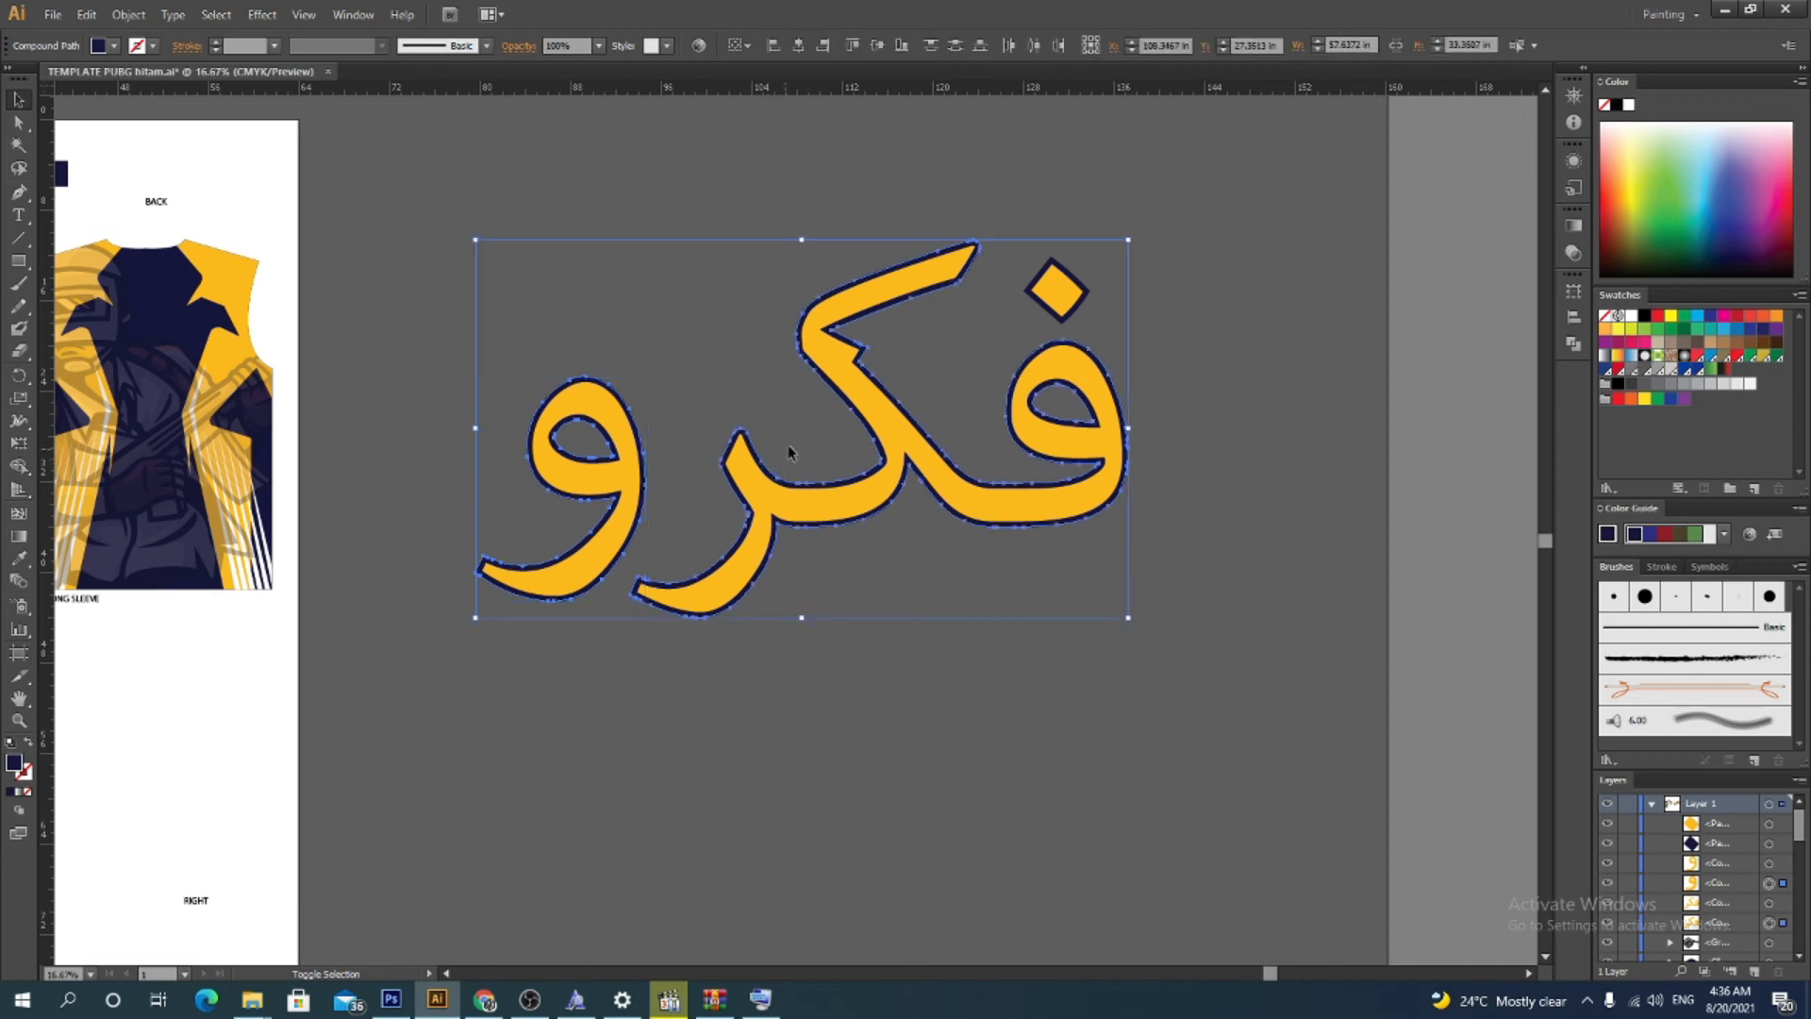
click(1053, 263)
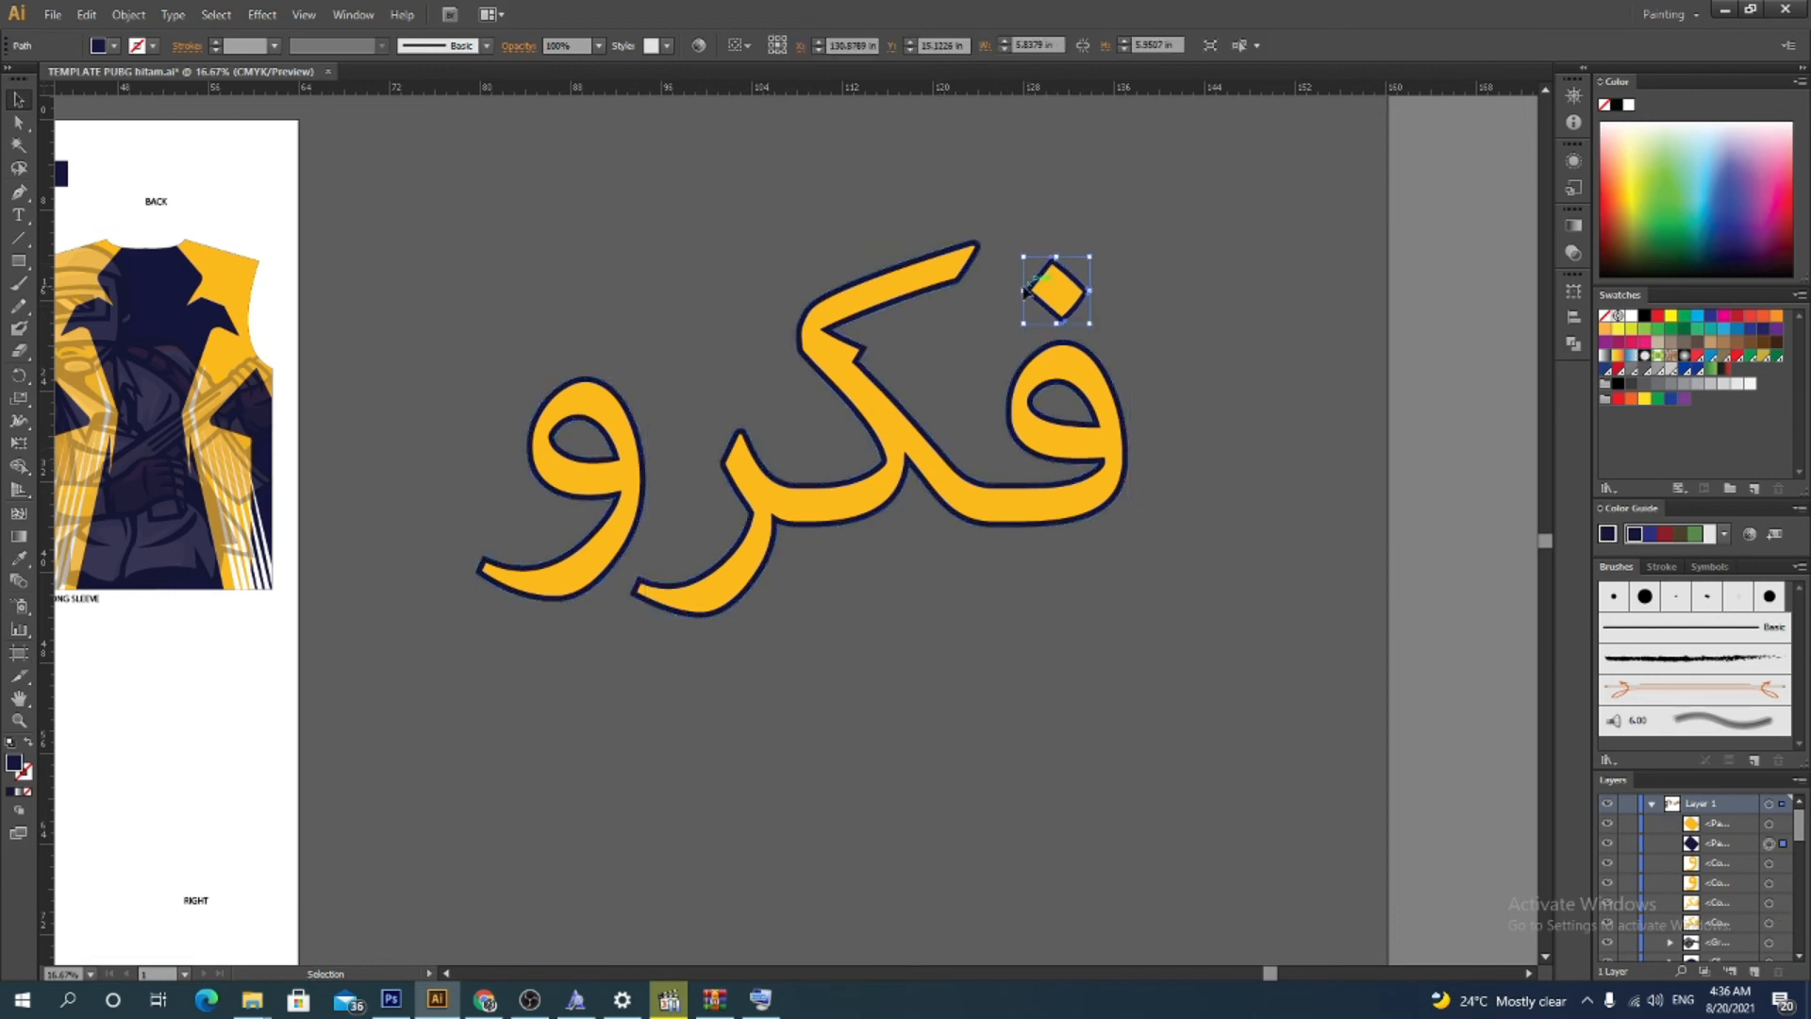
shift+click(967, 240)
shift+click(626, 385)
right_click(626, 389)
click(698, 476)
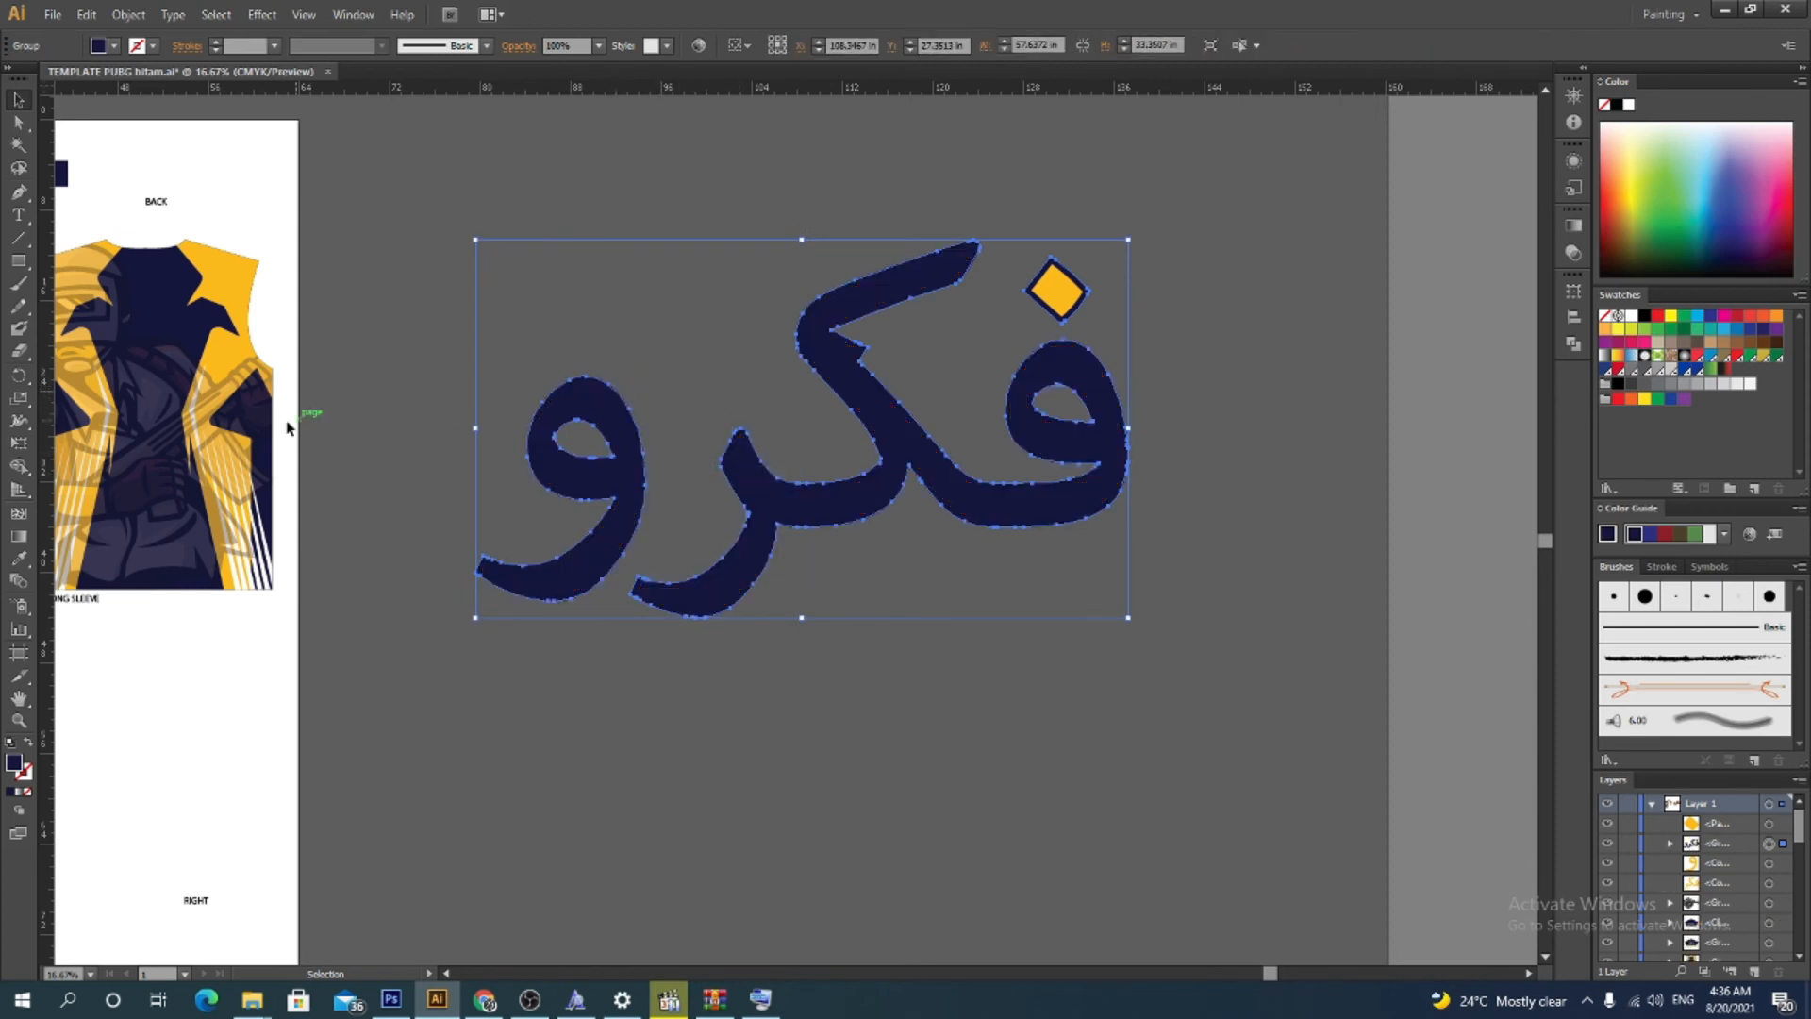
Set the offset outline's fill colour to black in the Color Picker
double_click(13, 766)
click(660, 611)
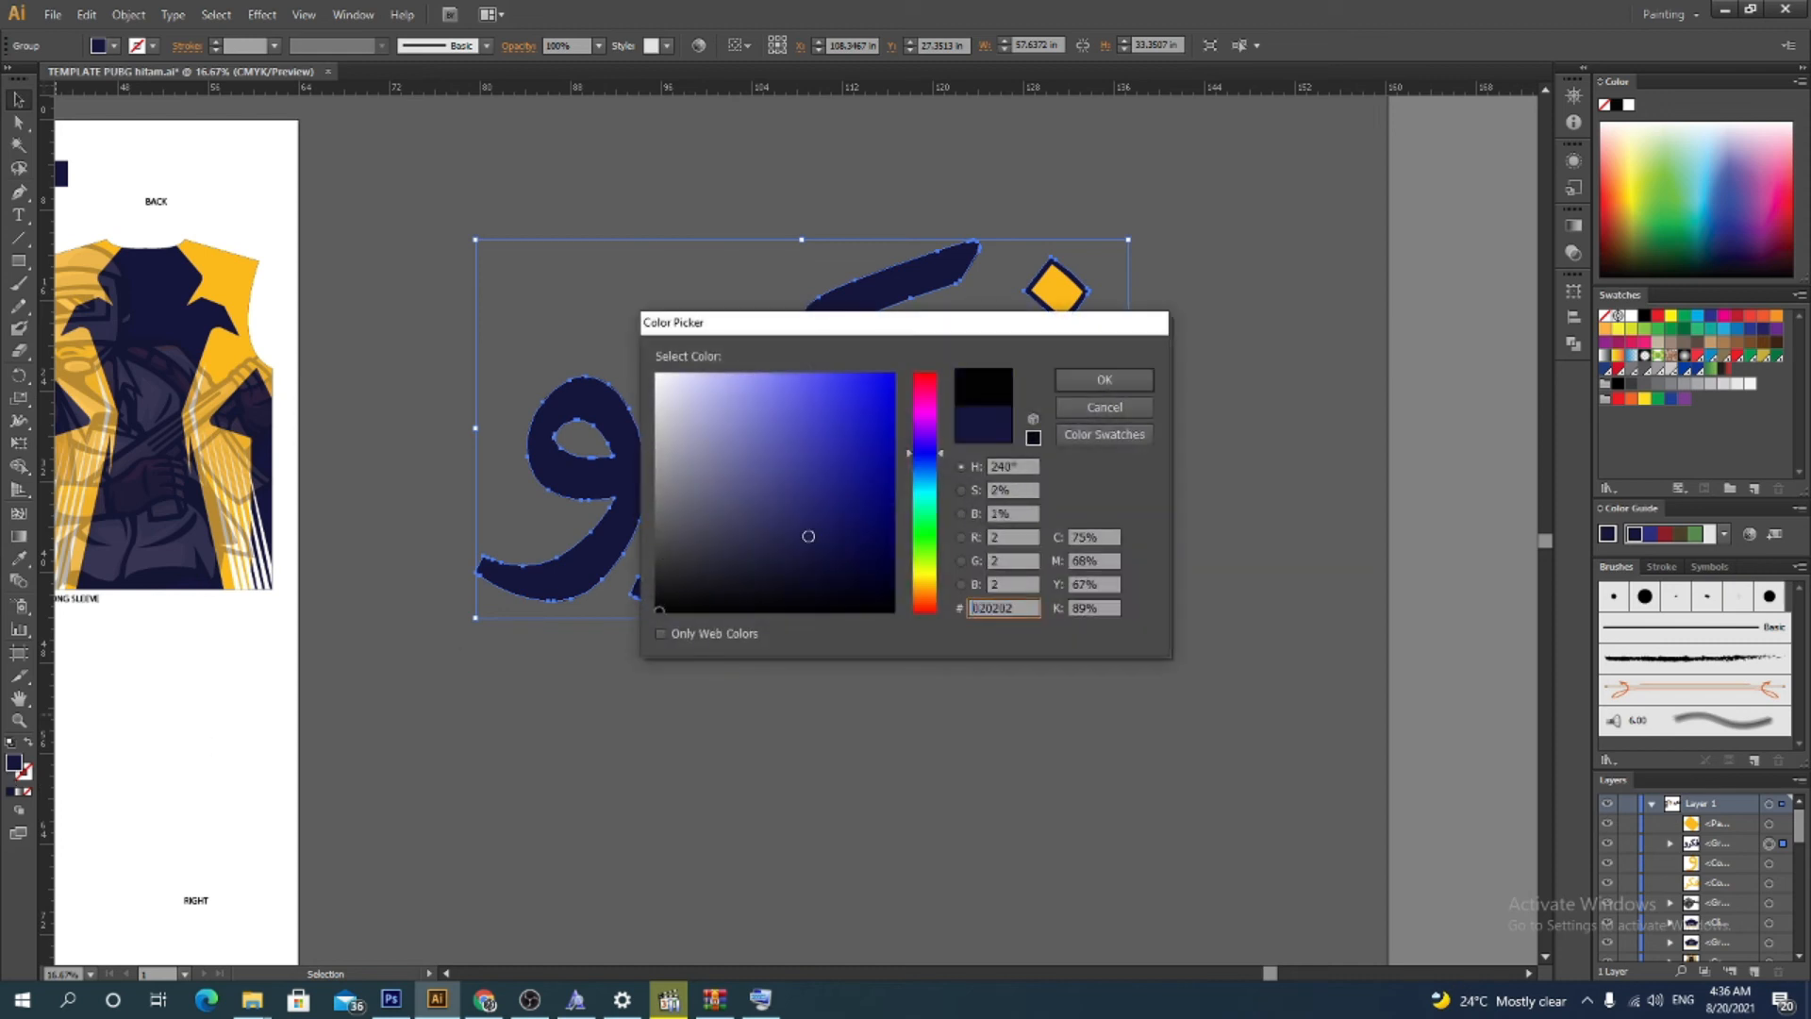
click(1122, 383)
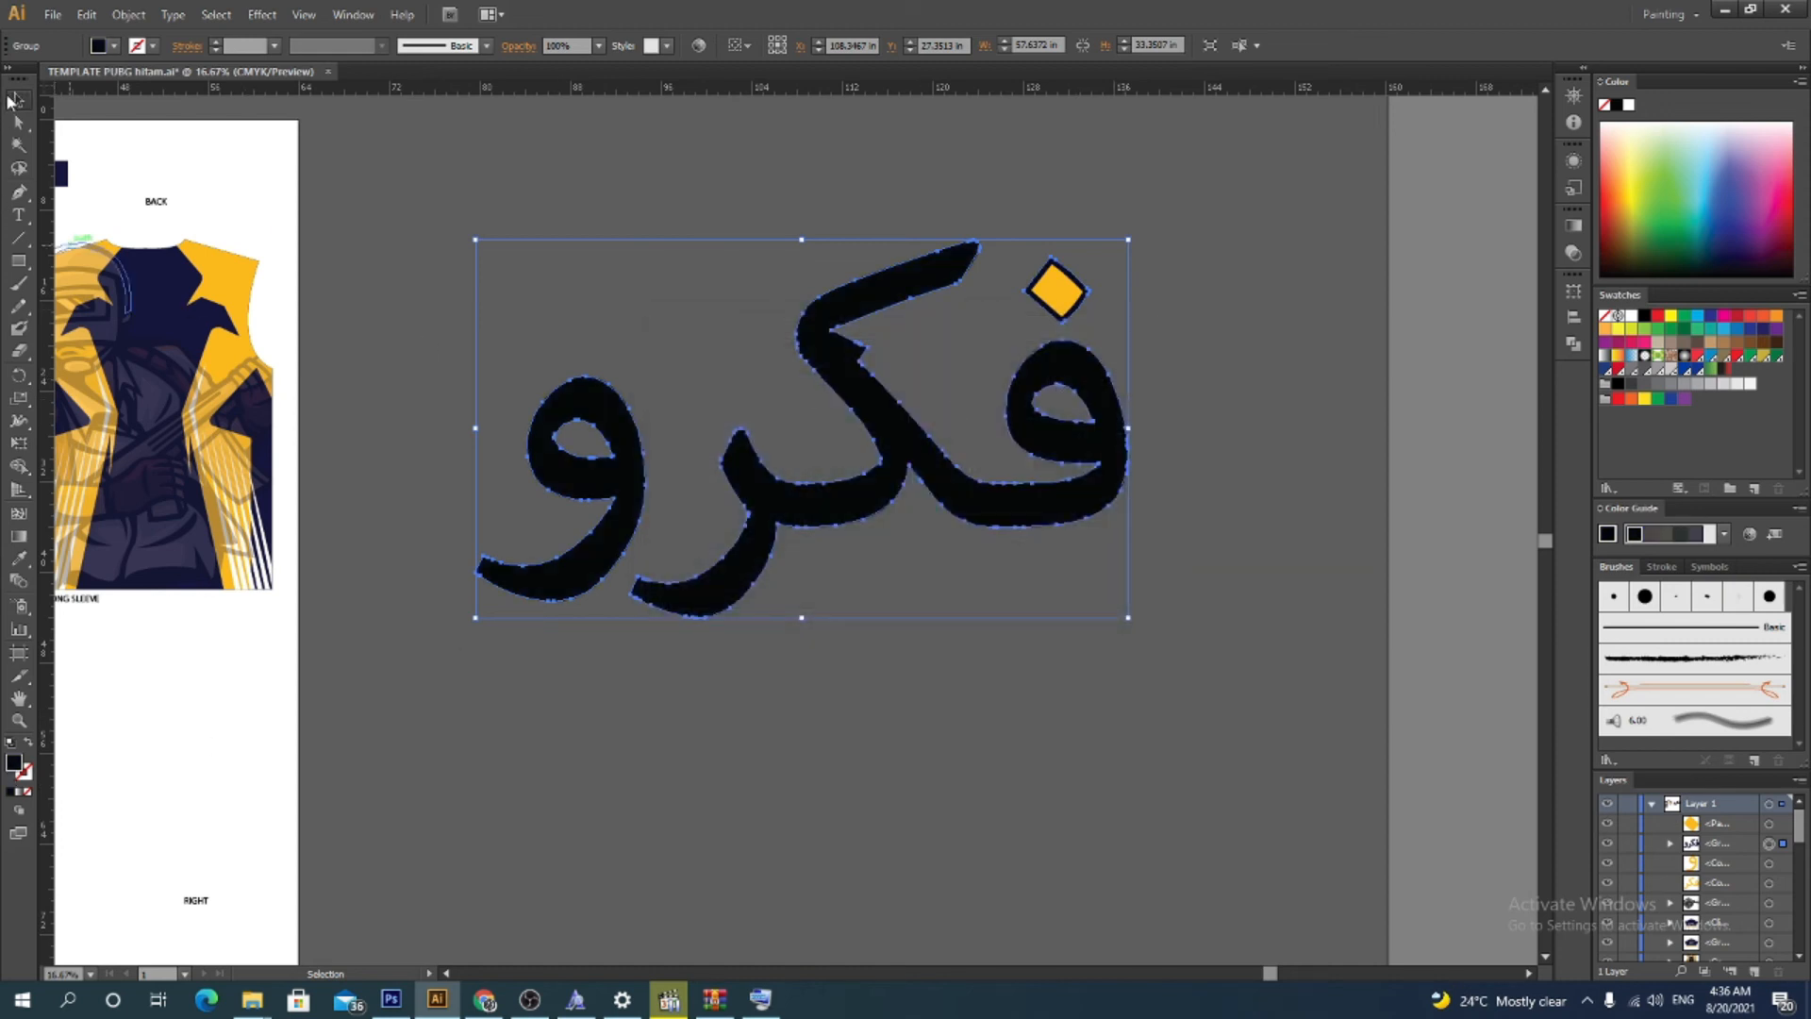
Send the black outline group to the back, behind the yellow letters
right_click(898, 436)
mouse_move(1000, 591)
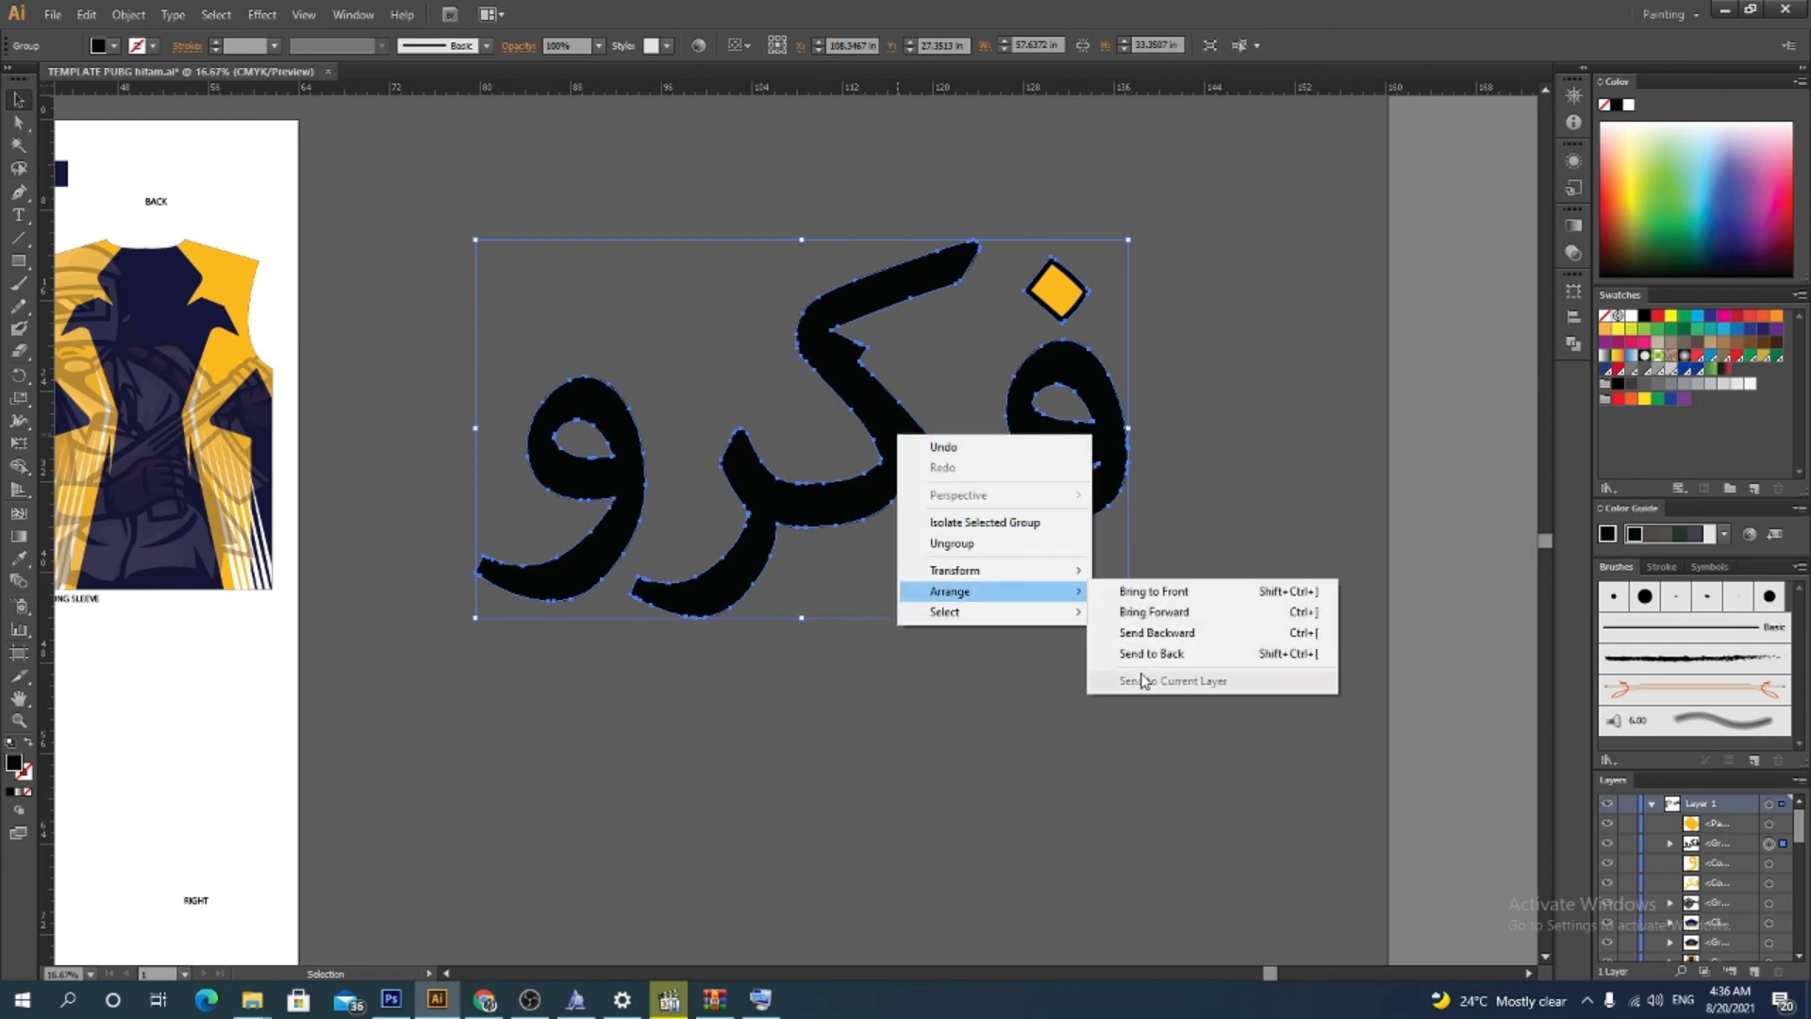
click(1149, 654)
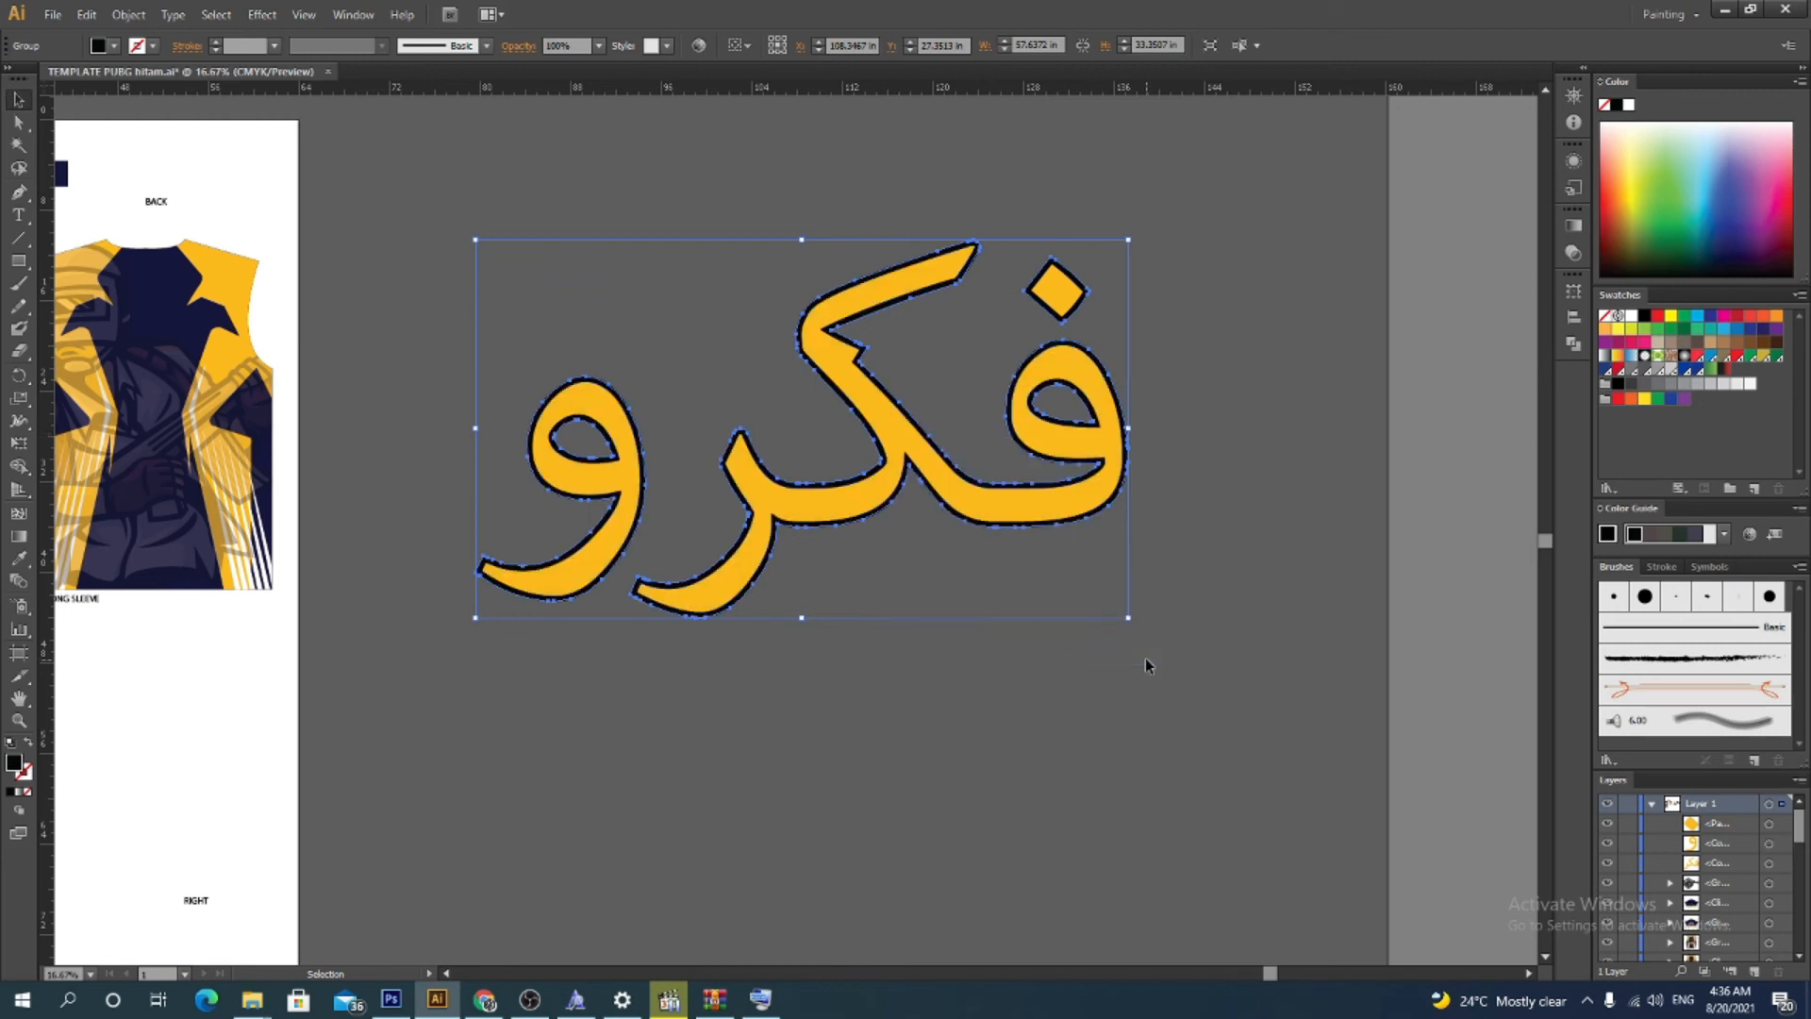
click(819, 710)
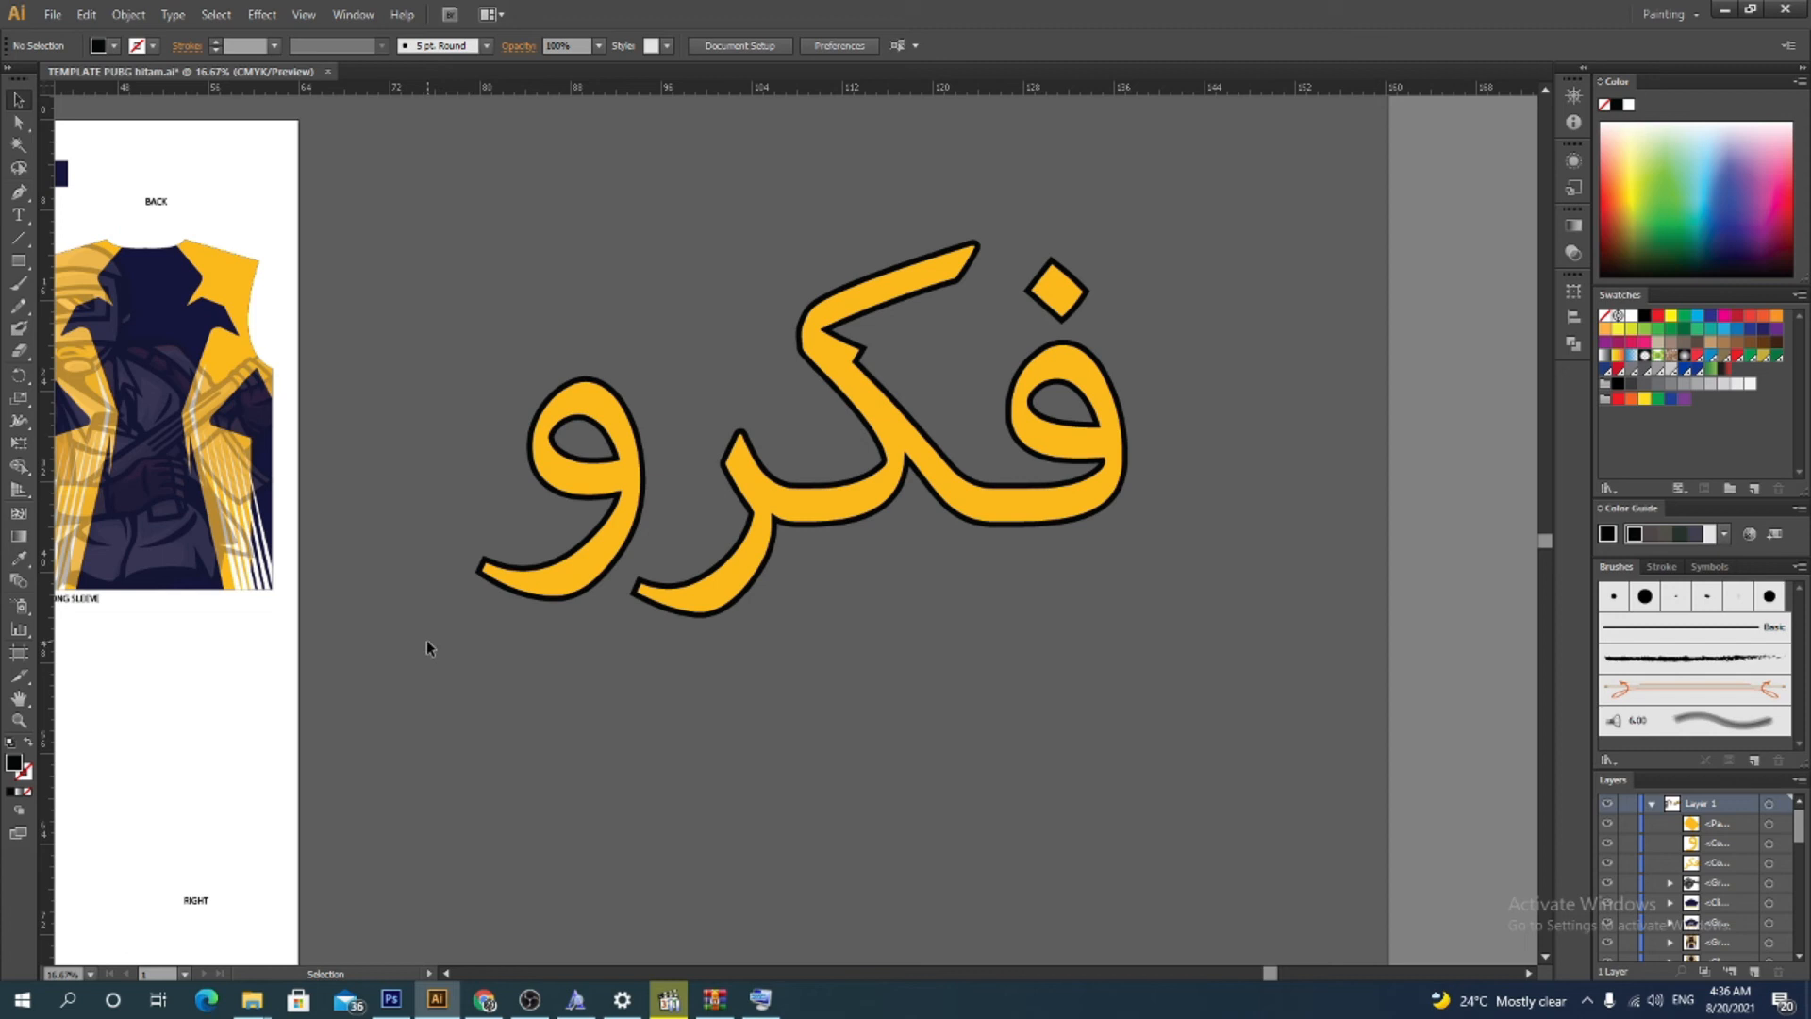
drag(398, 654, 878, 387)
shift+click(907, 447)
drag(579, 510, 703, 517)
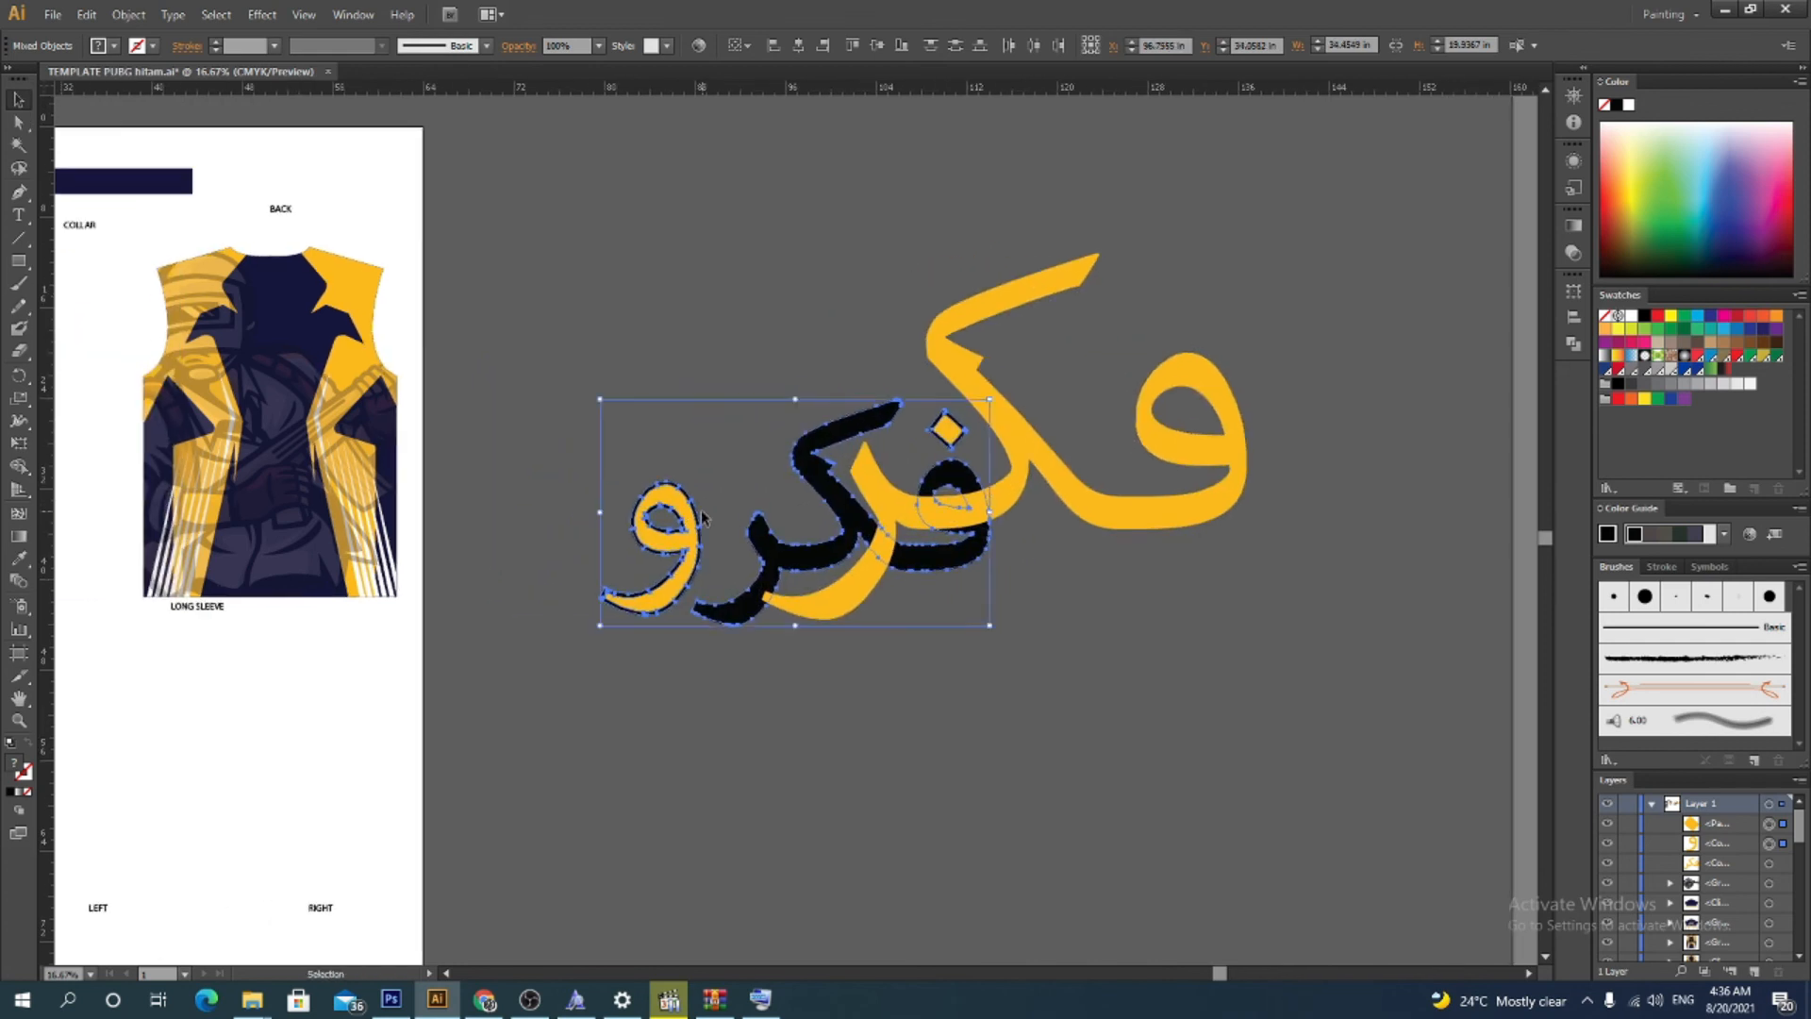
key(ctrl+z)
key(v)
click(528, 698)
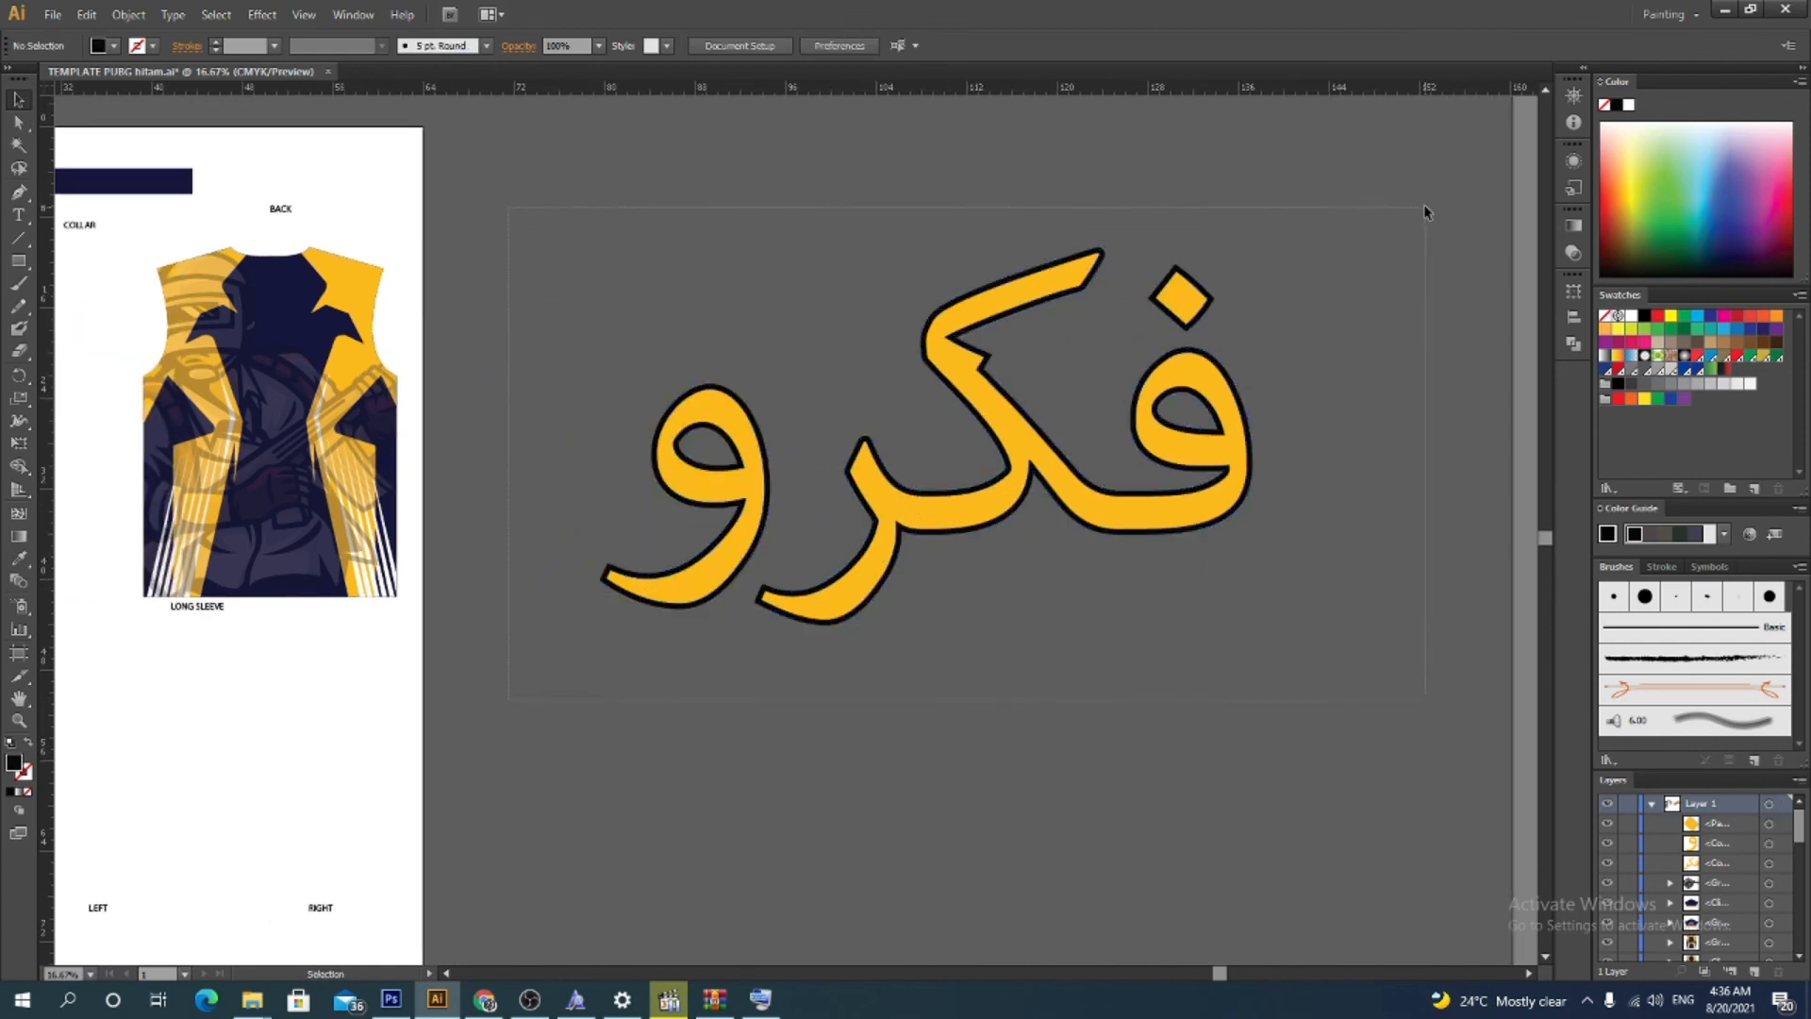
Group the word with its outline and scale it down proportionally
right_click(1135, 325)
click(1180, 409)
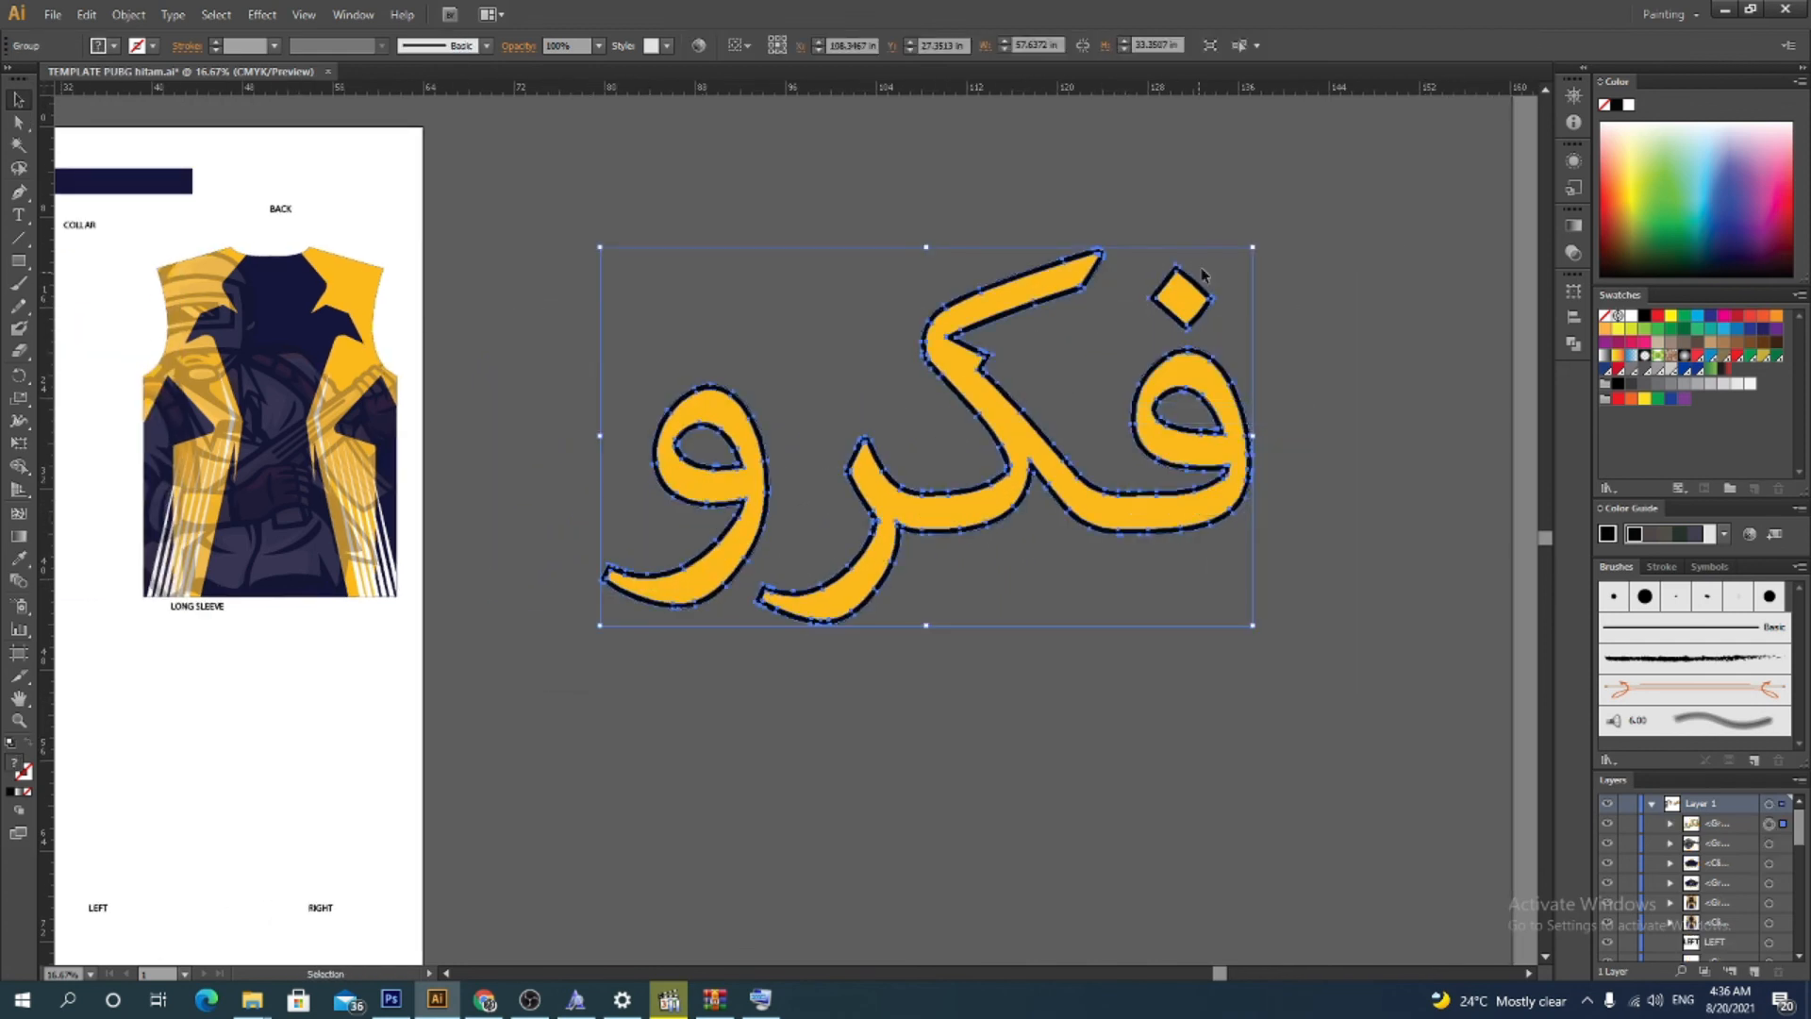
drag(1251, 248, 855, 478)
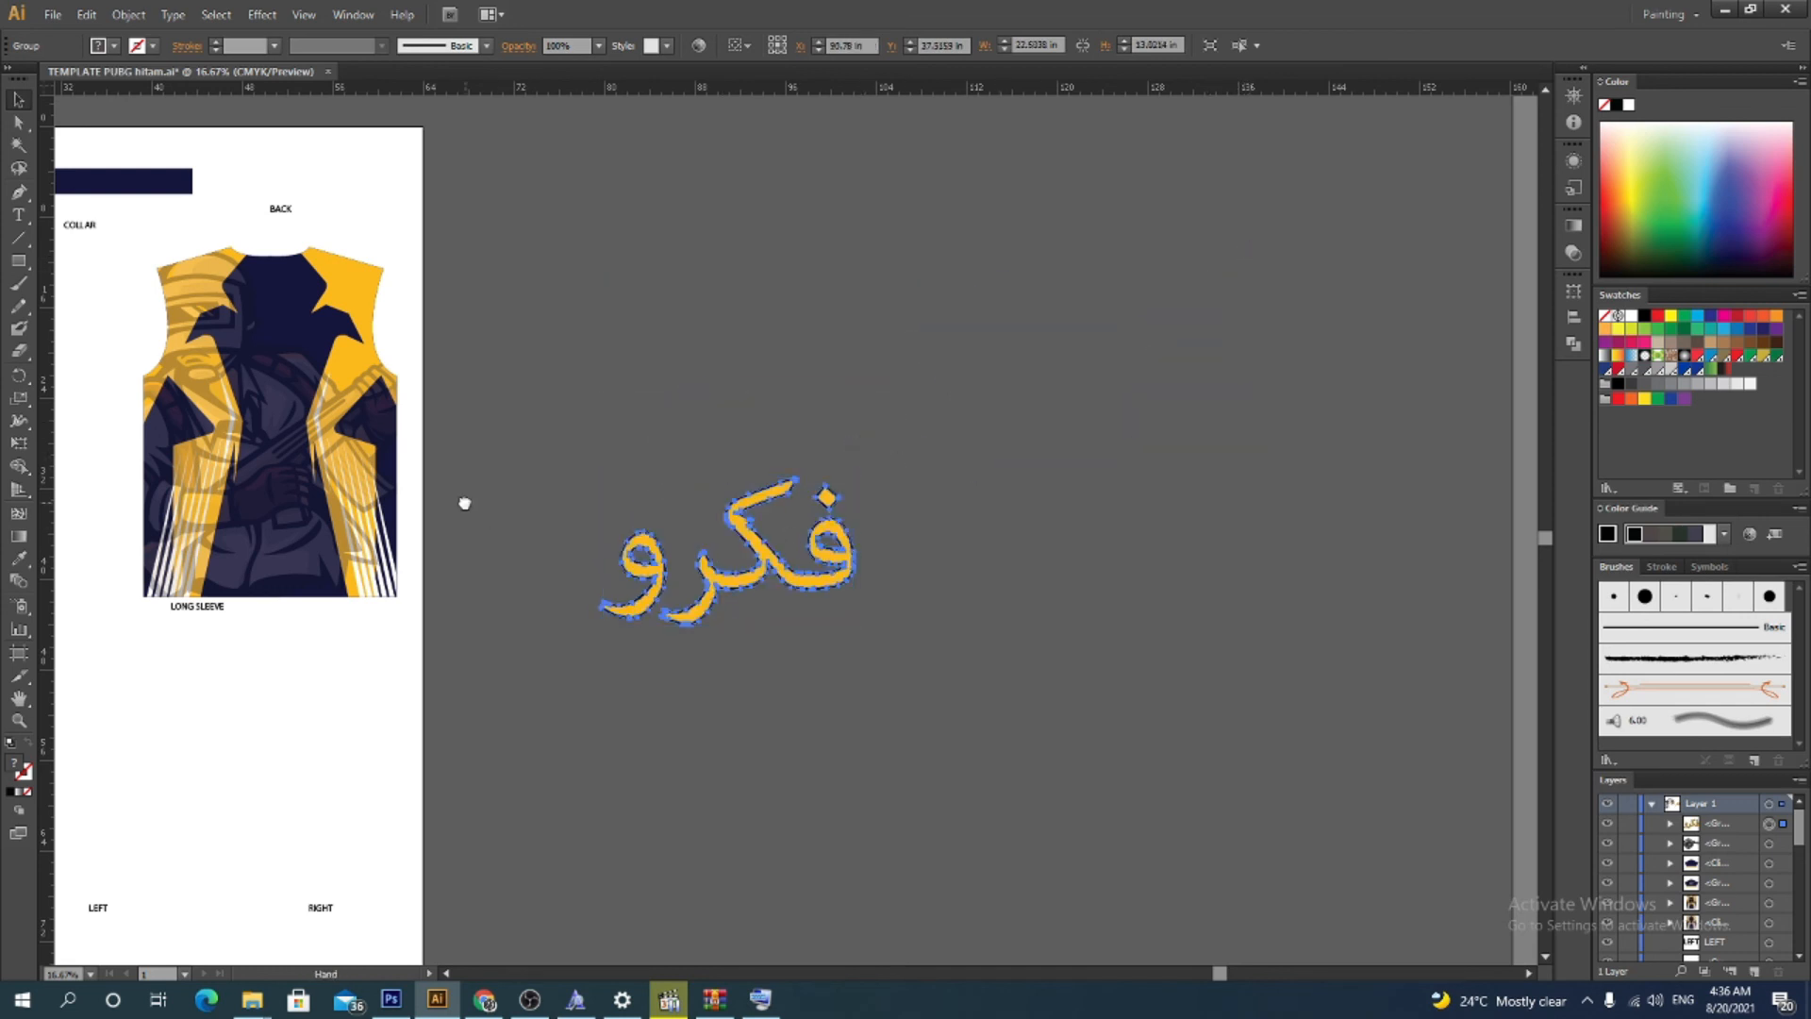
Move the word onto the back of the jersey template
drag(465, 502, 935, 656)
drag(1254, 735, 839, 651)
drag(911, 547, 836, 556)
key(ctrl+z)
click(1016, 627)
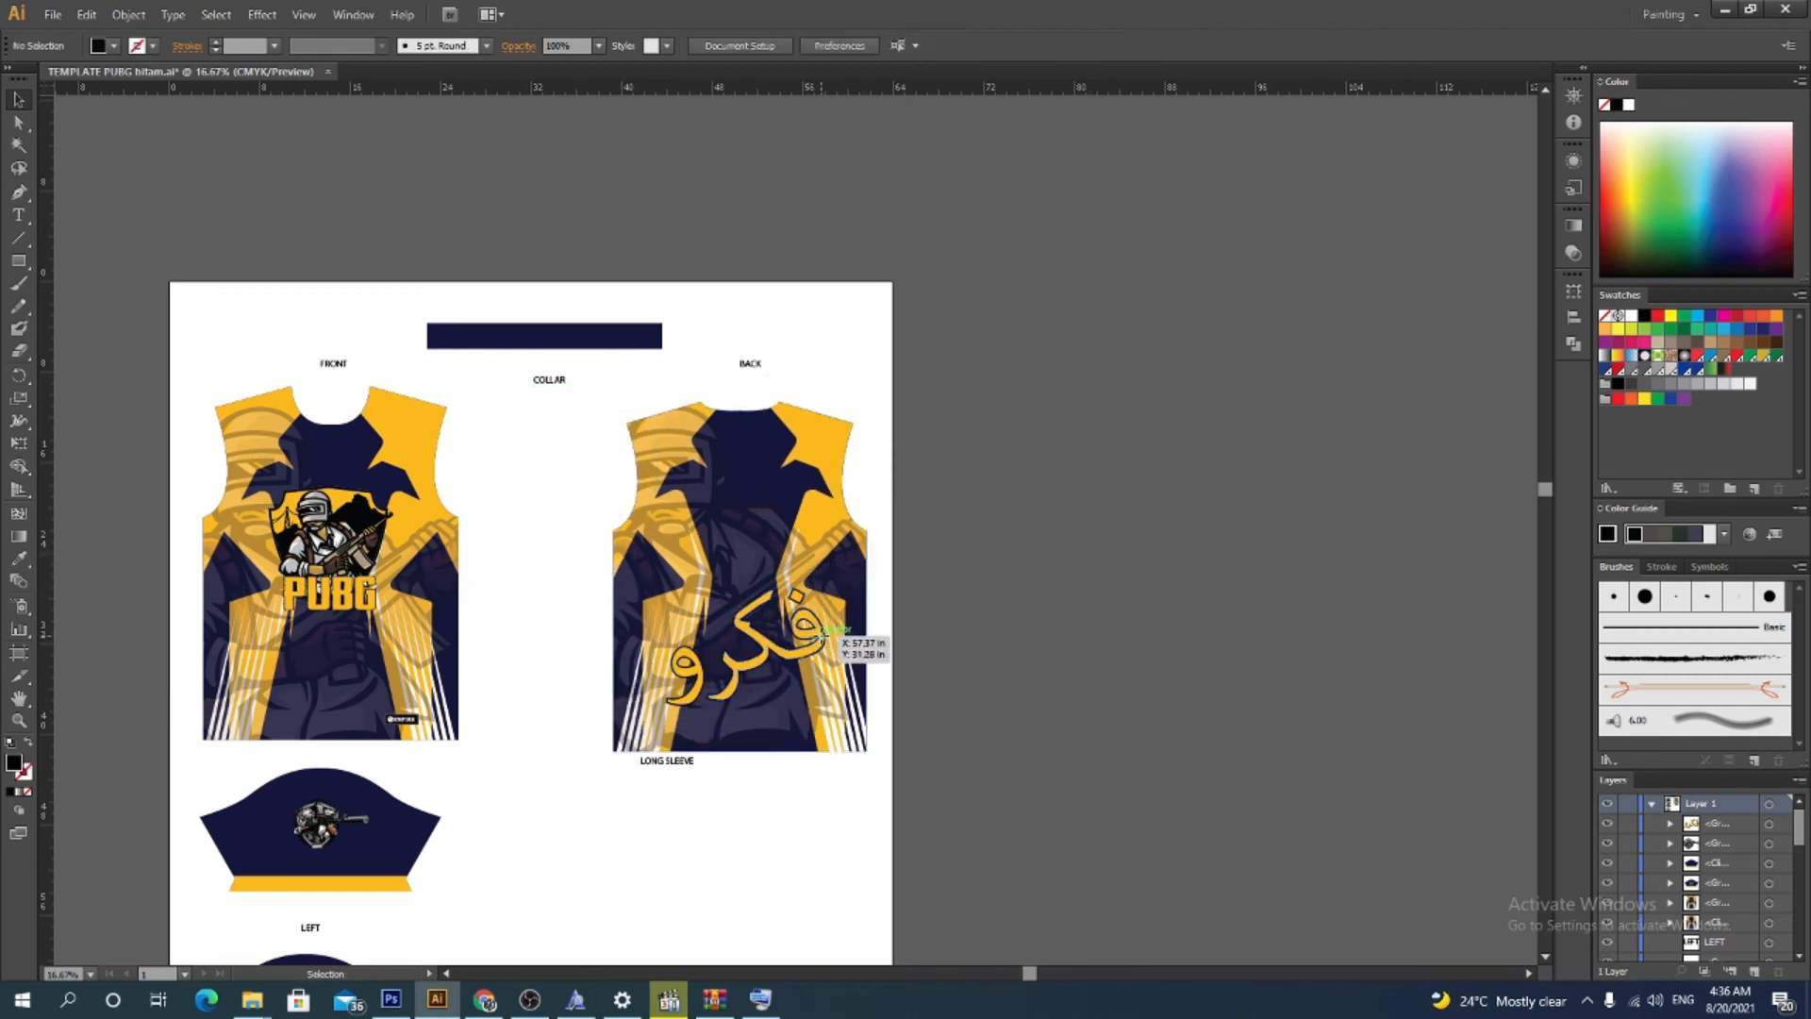
Enlarge the word on the jersey back
click(827, 641)
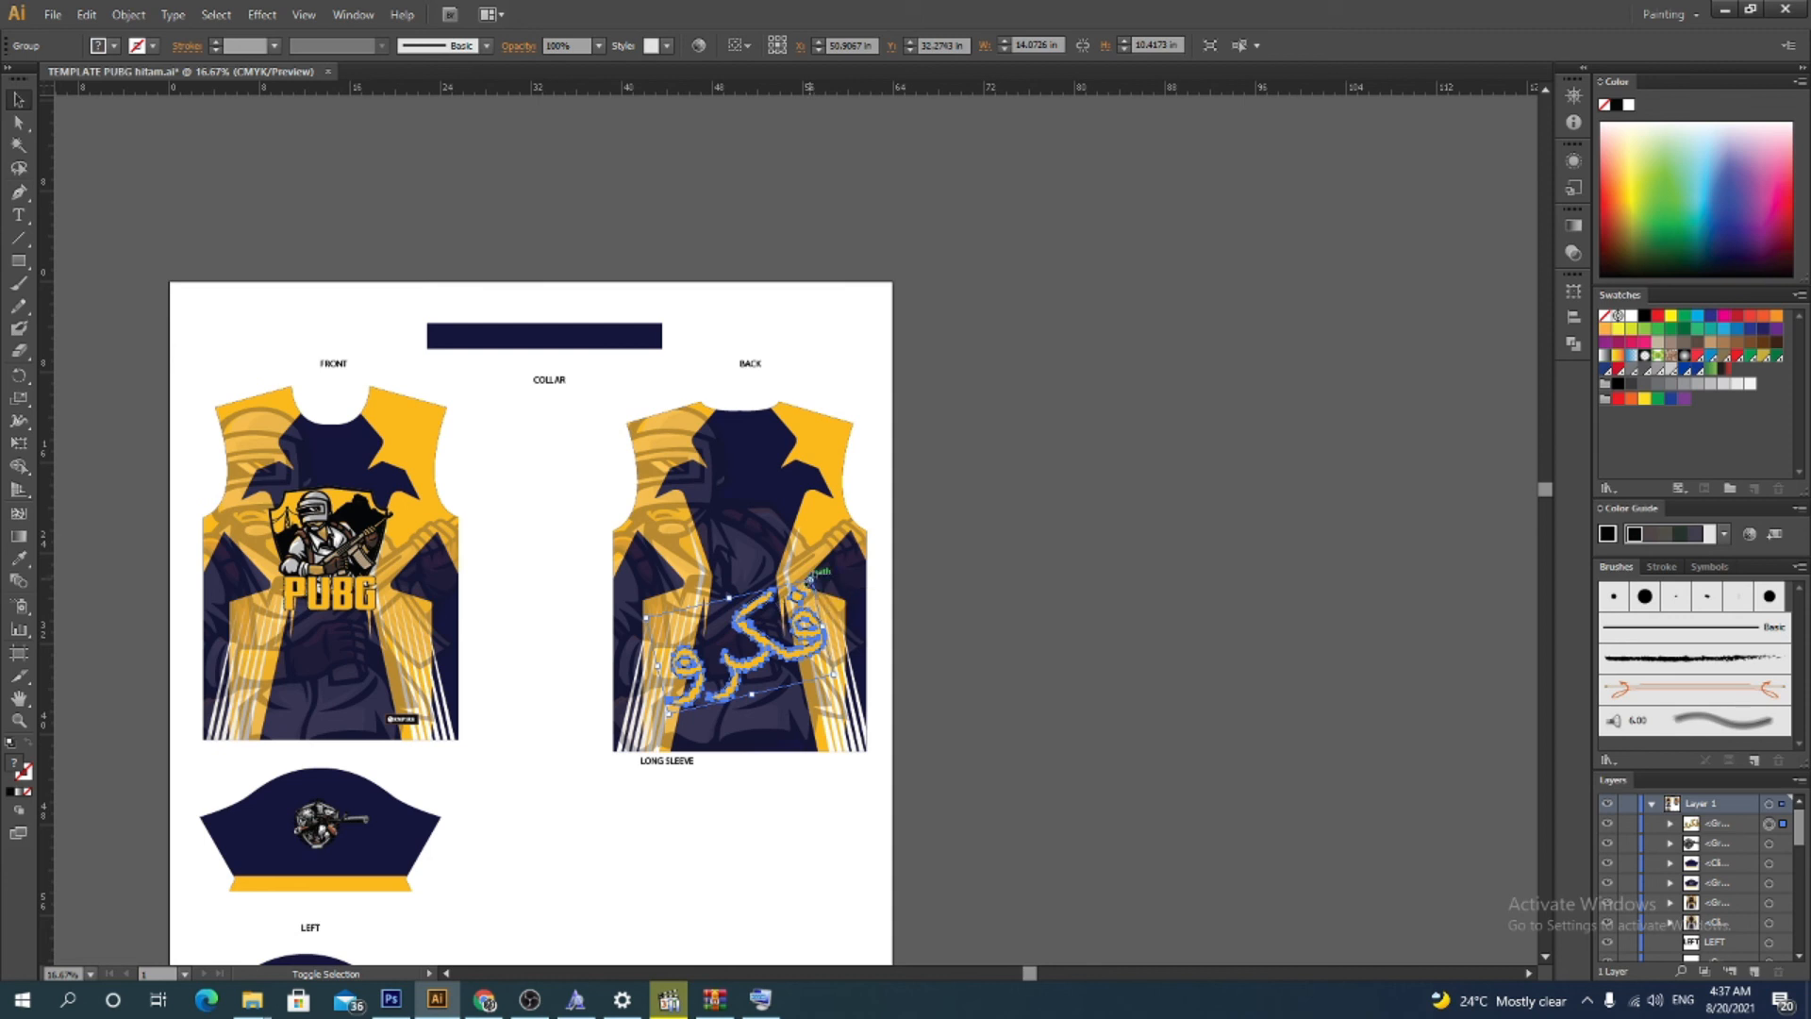
drag(809, 581, 866, 530)
mouse_move(855, 596)
mouse_down()
mouse_move(863, 581)
mouse_move(877, 604)
mouse_move(870, 590)
mouse_up()
key(ctrl+z)
click(933, 619)
click(943, 602)
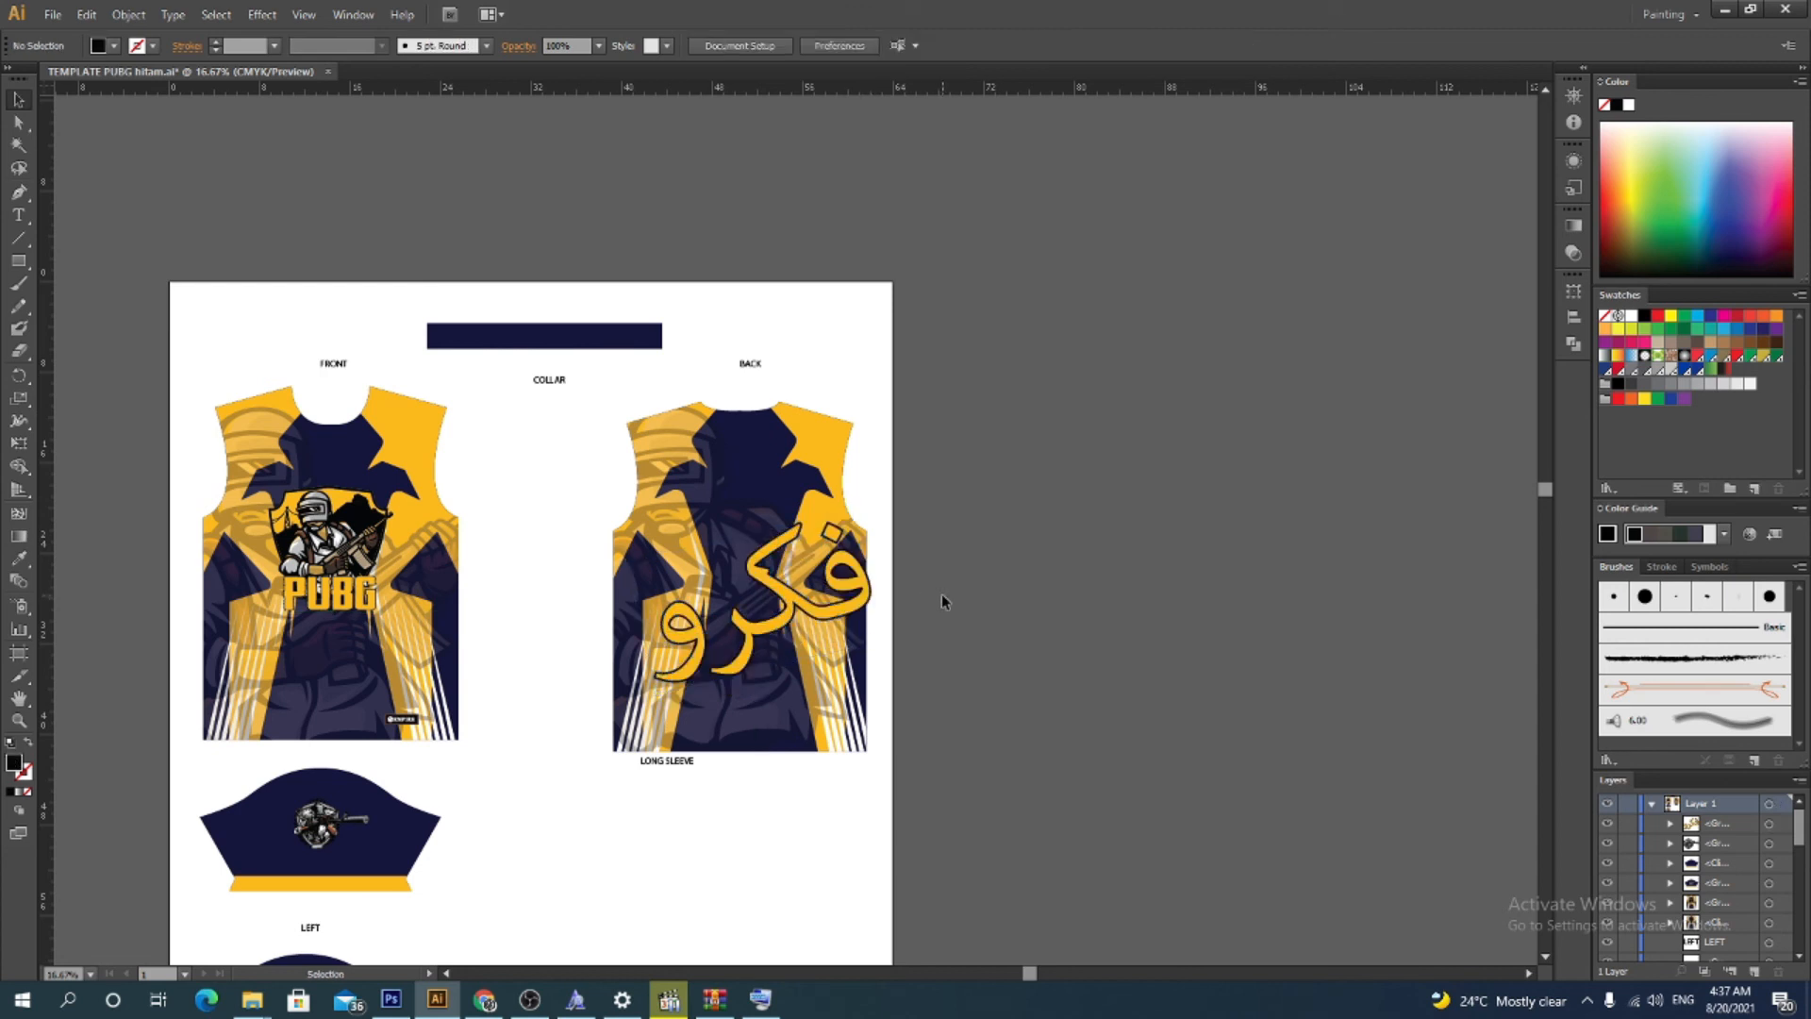
Release the clipping mask of the jersey back artwork
right_click(853, 645)
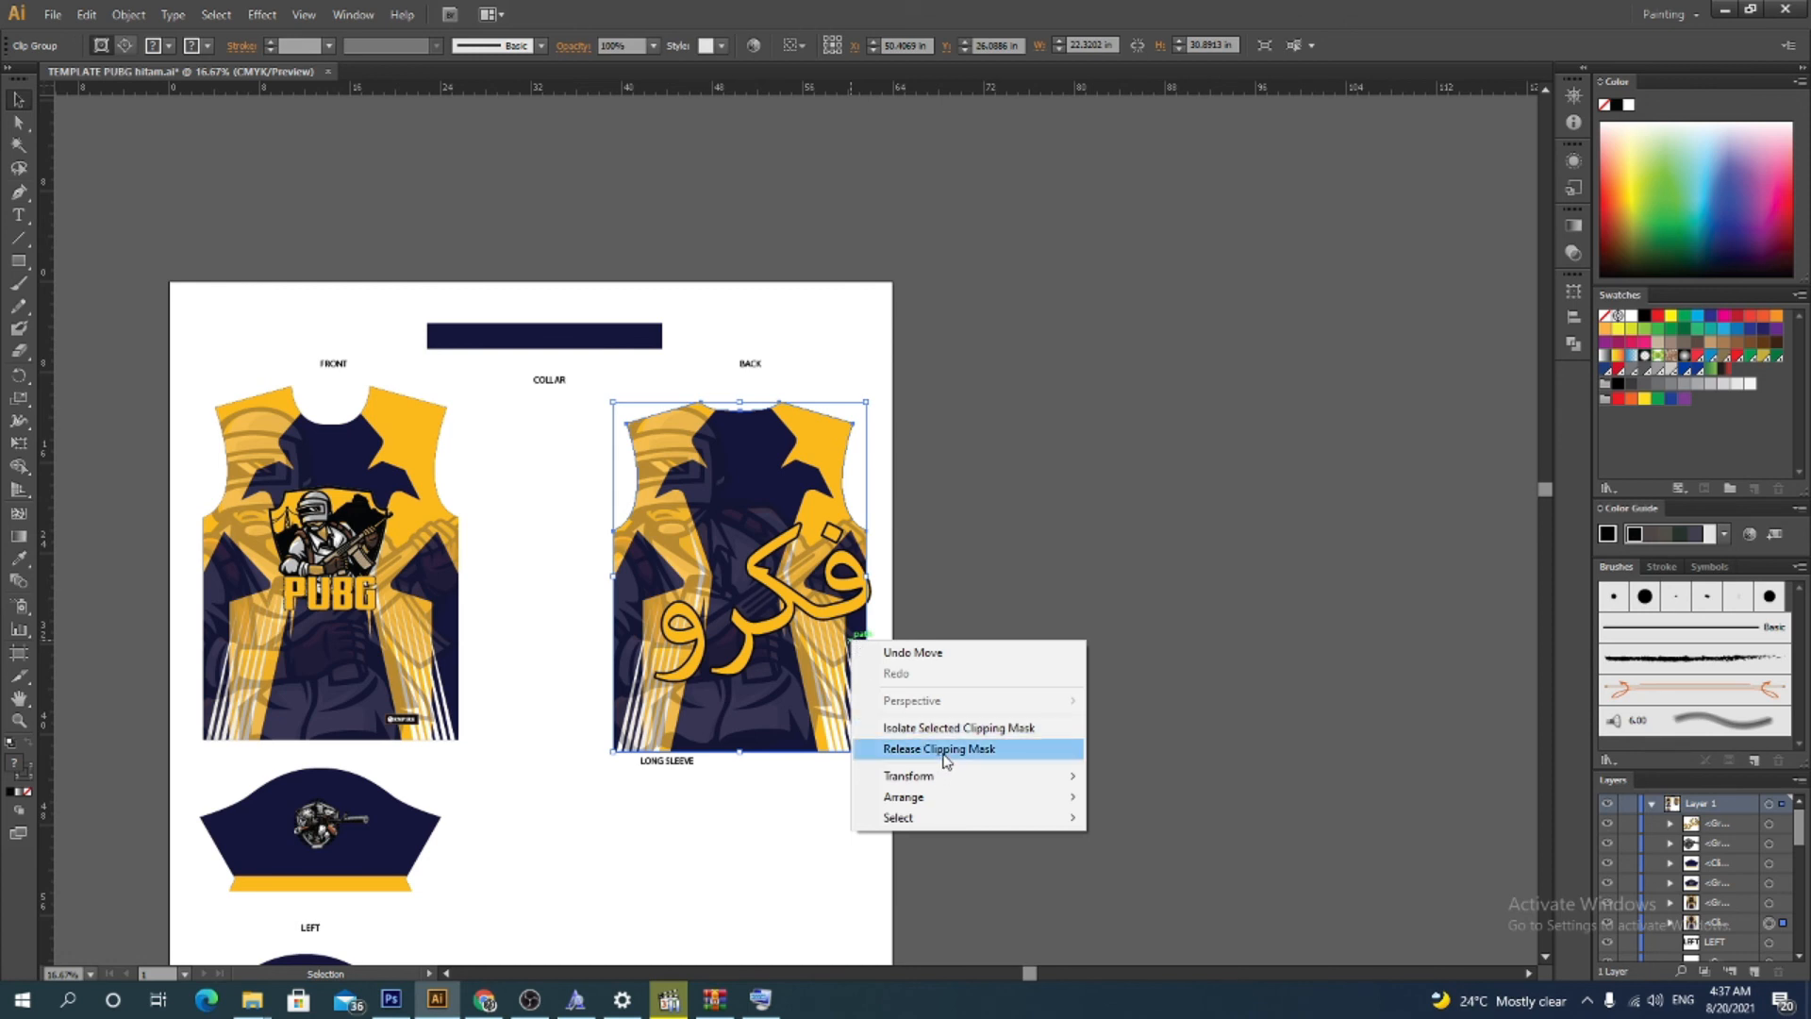
click(946, 749)
click(1004, 690)
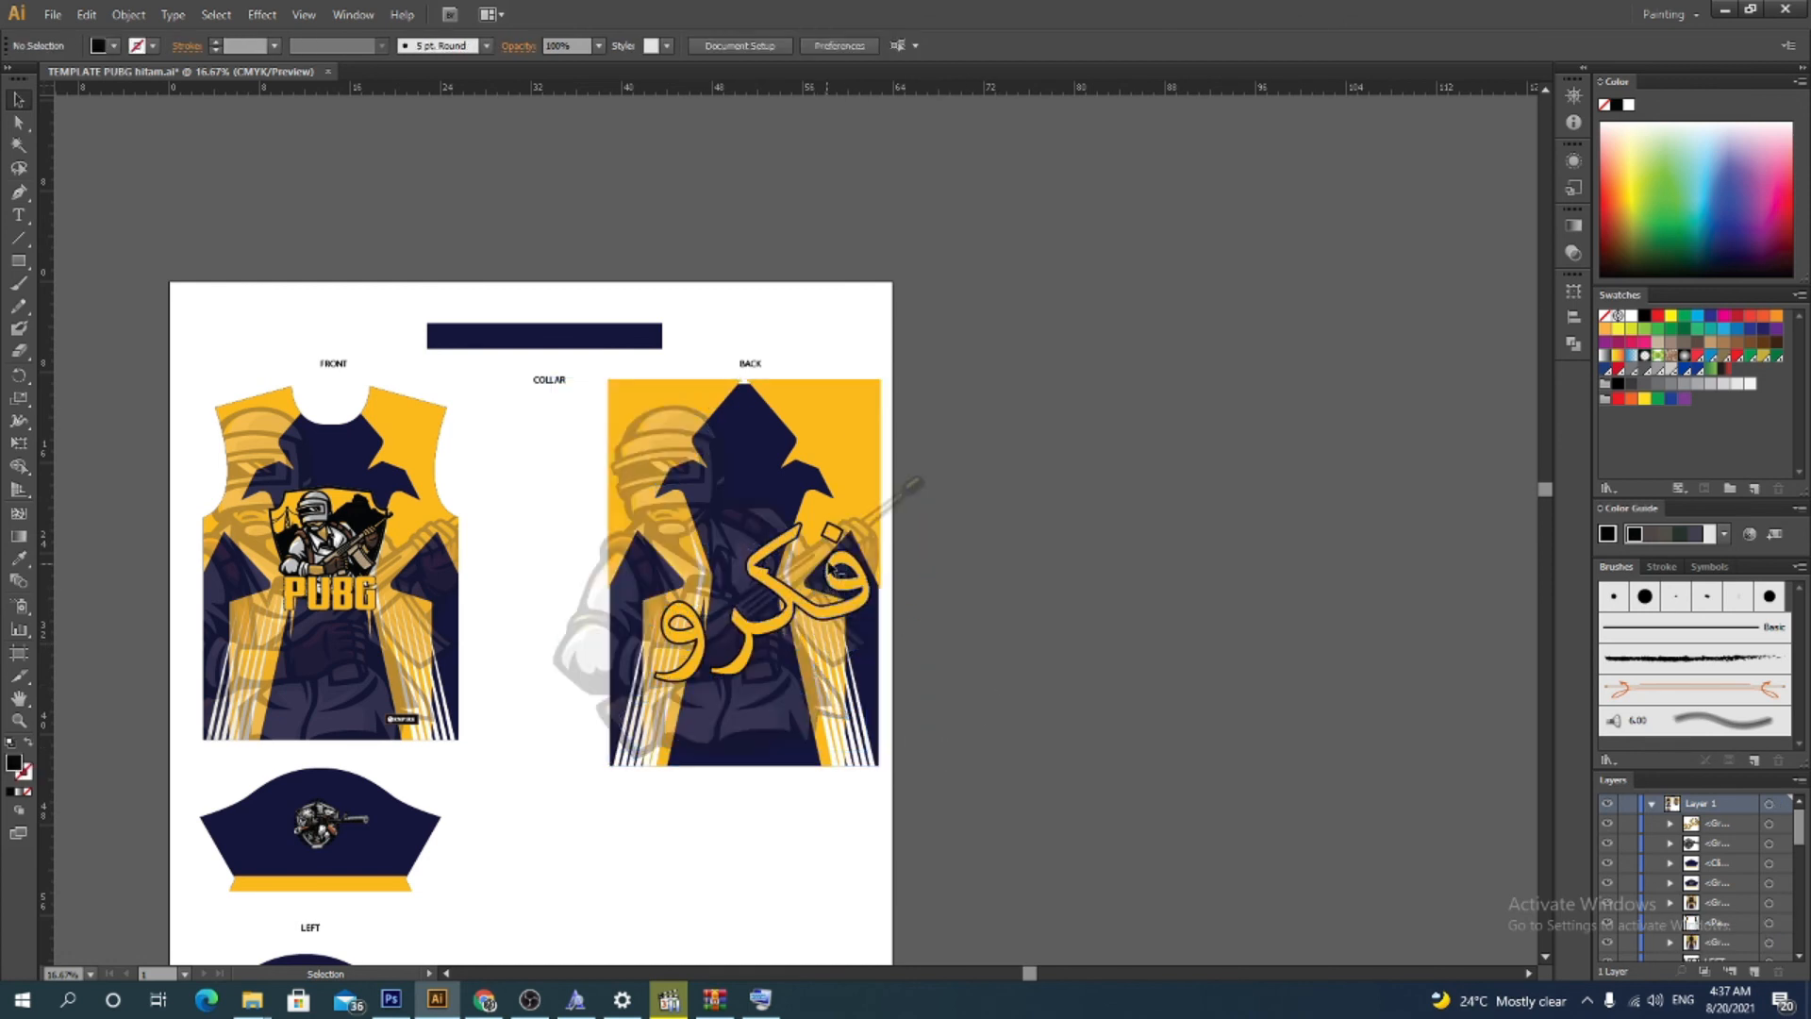
Sample white onto the released jersey path with the Eyedropper, then swap its fill and stroke
click(847, 509)
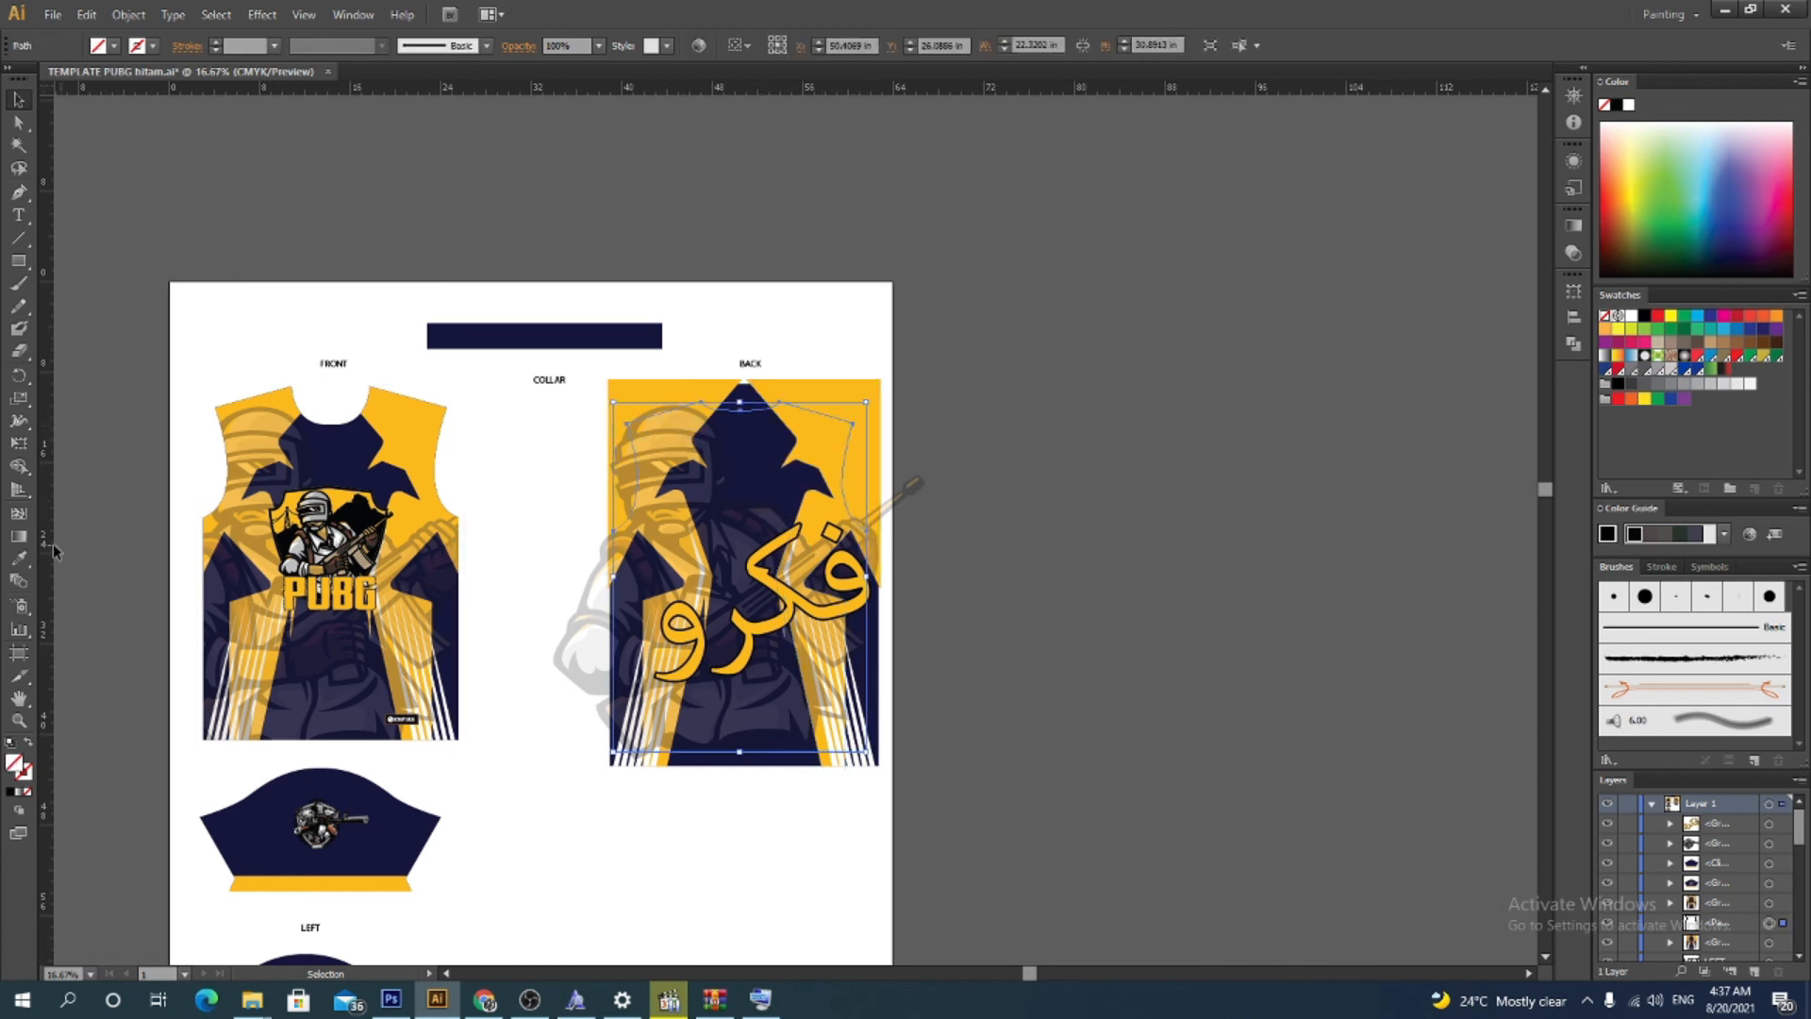
click(17, 564)
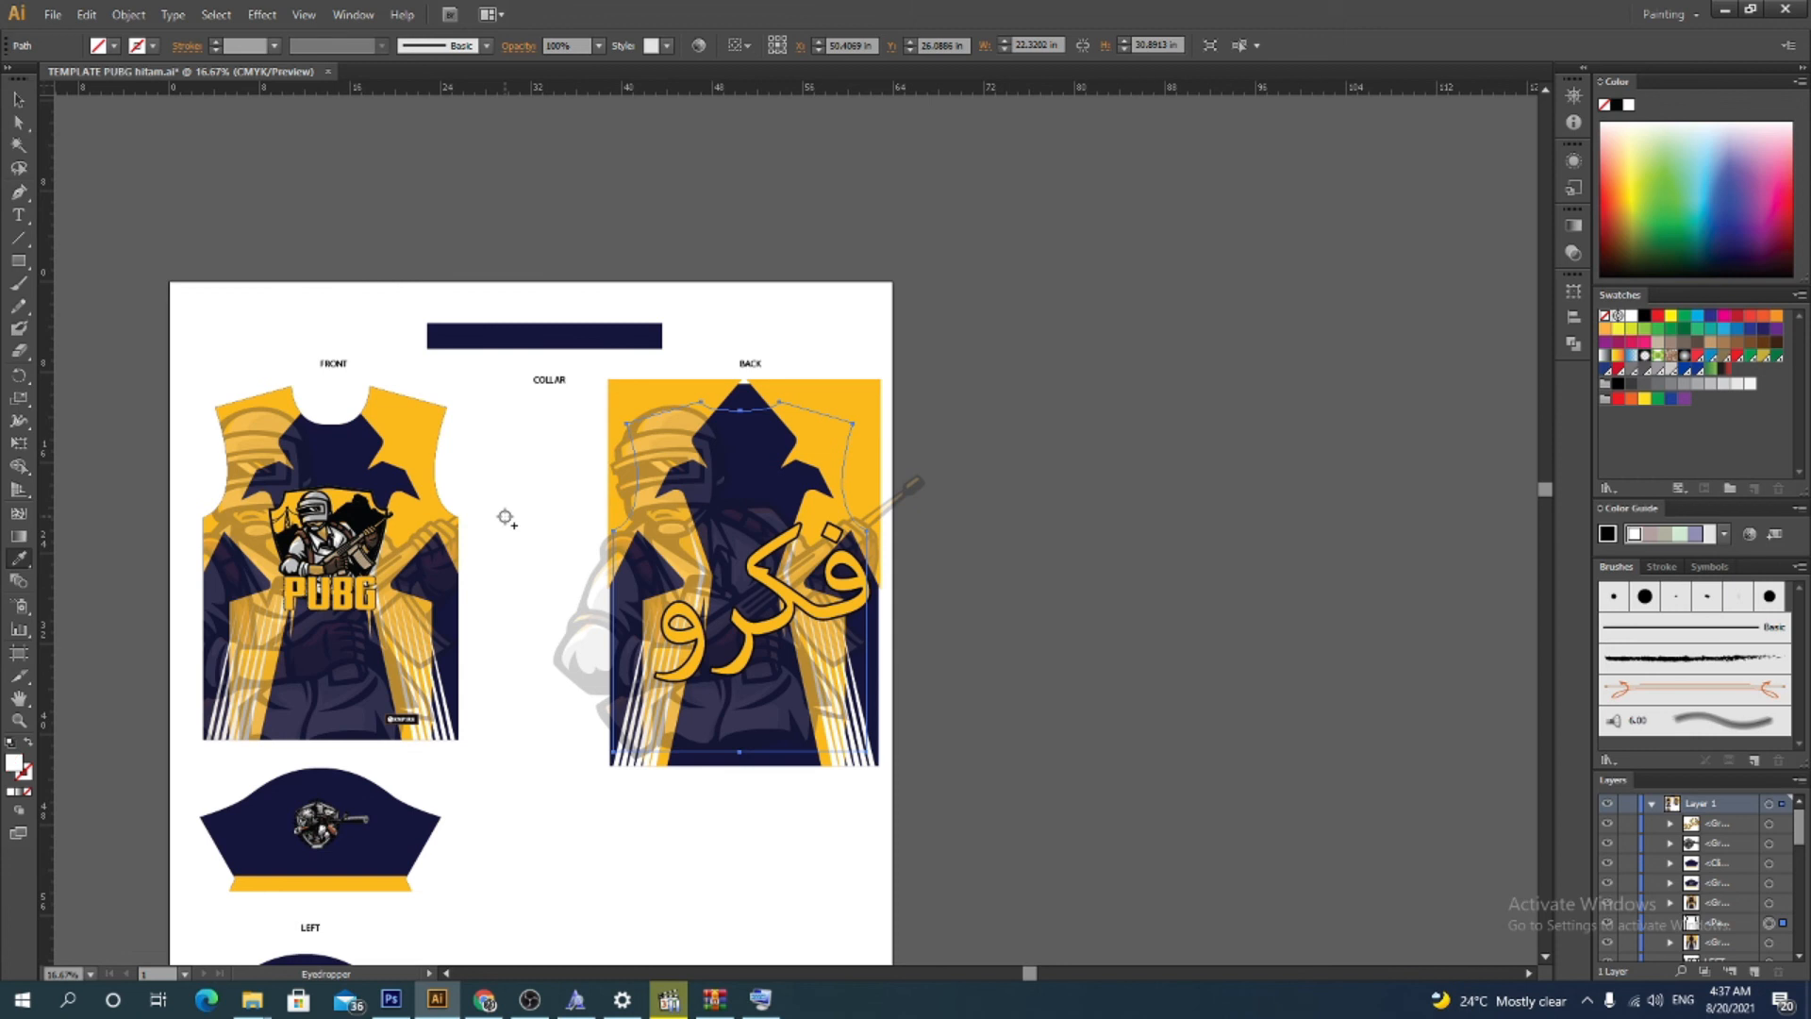
click(506, 518)
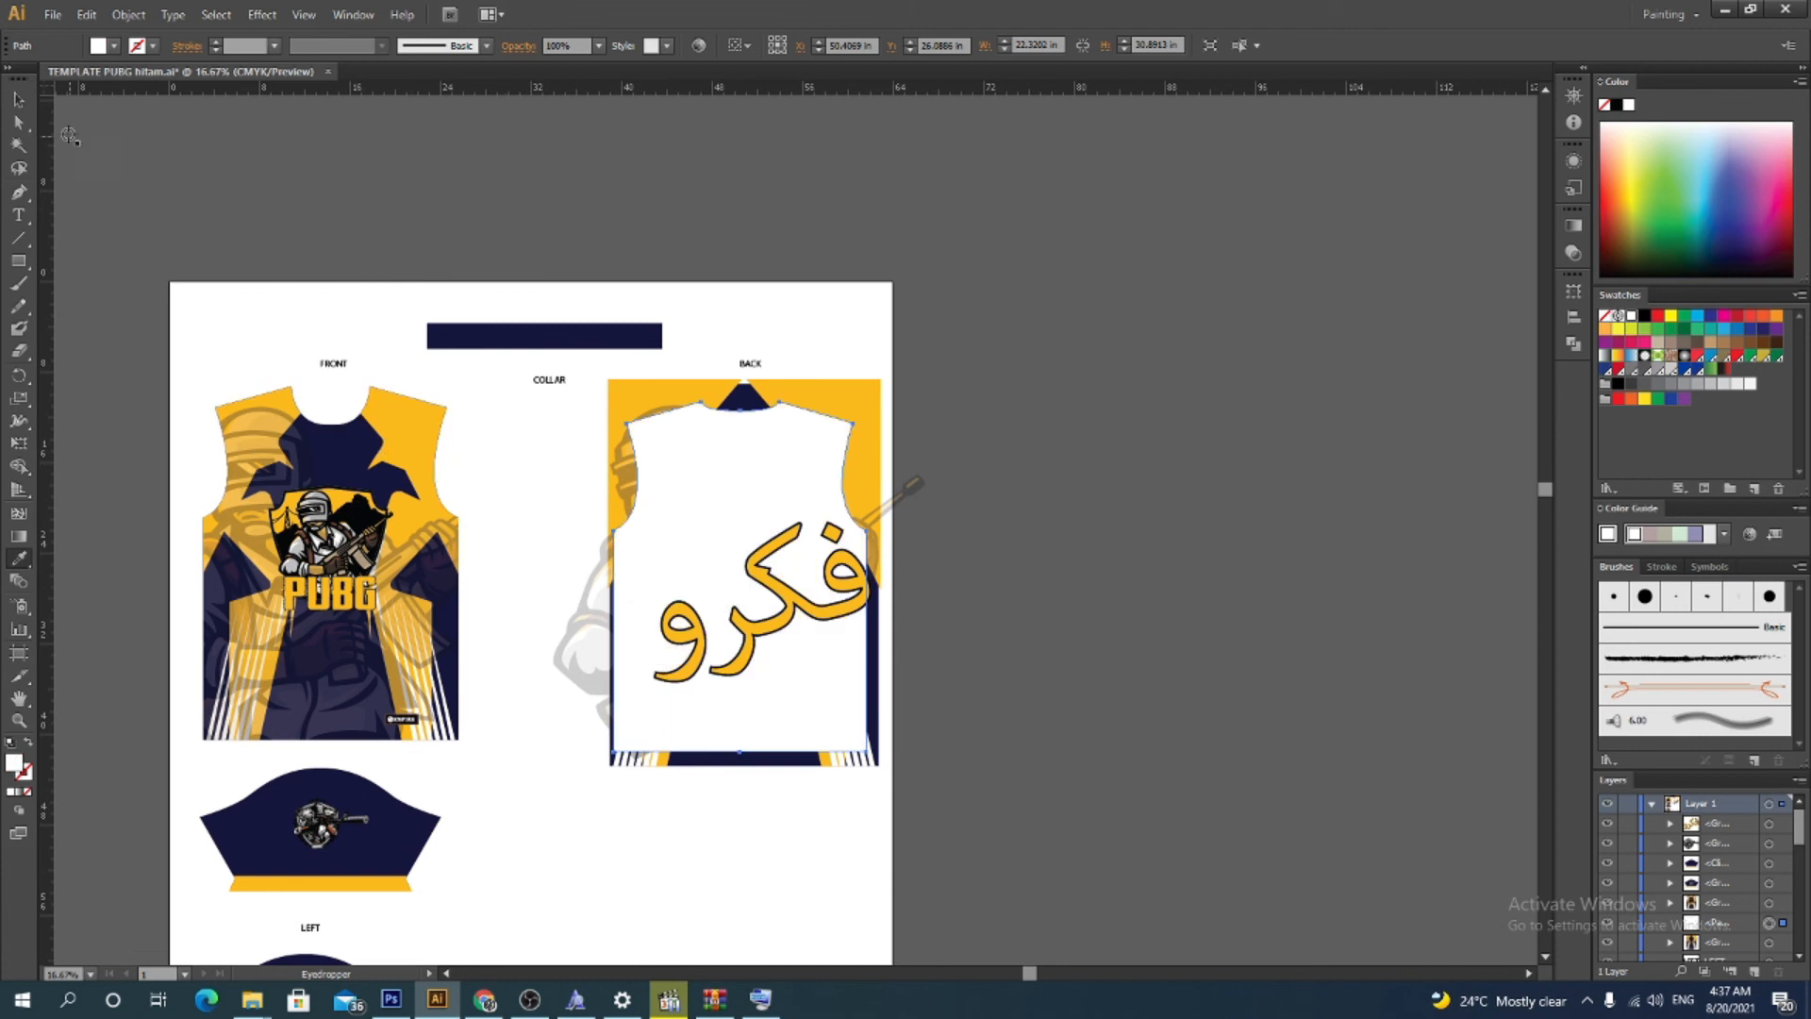
click(29, 743)
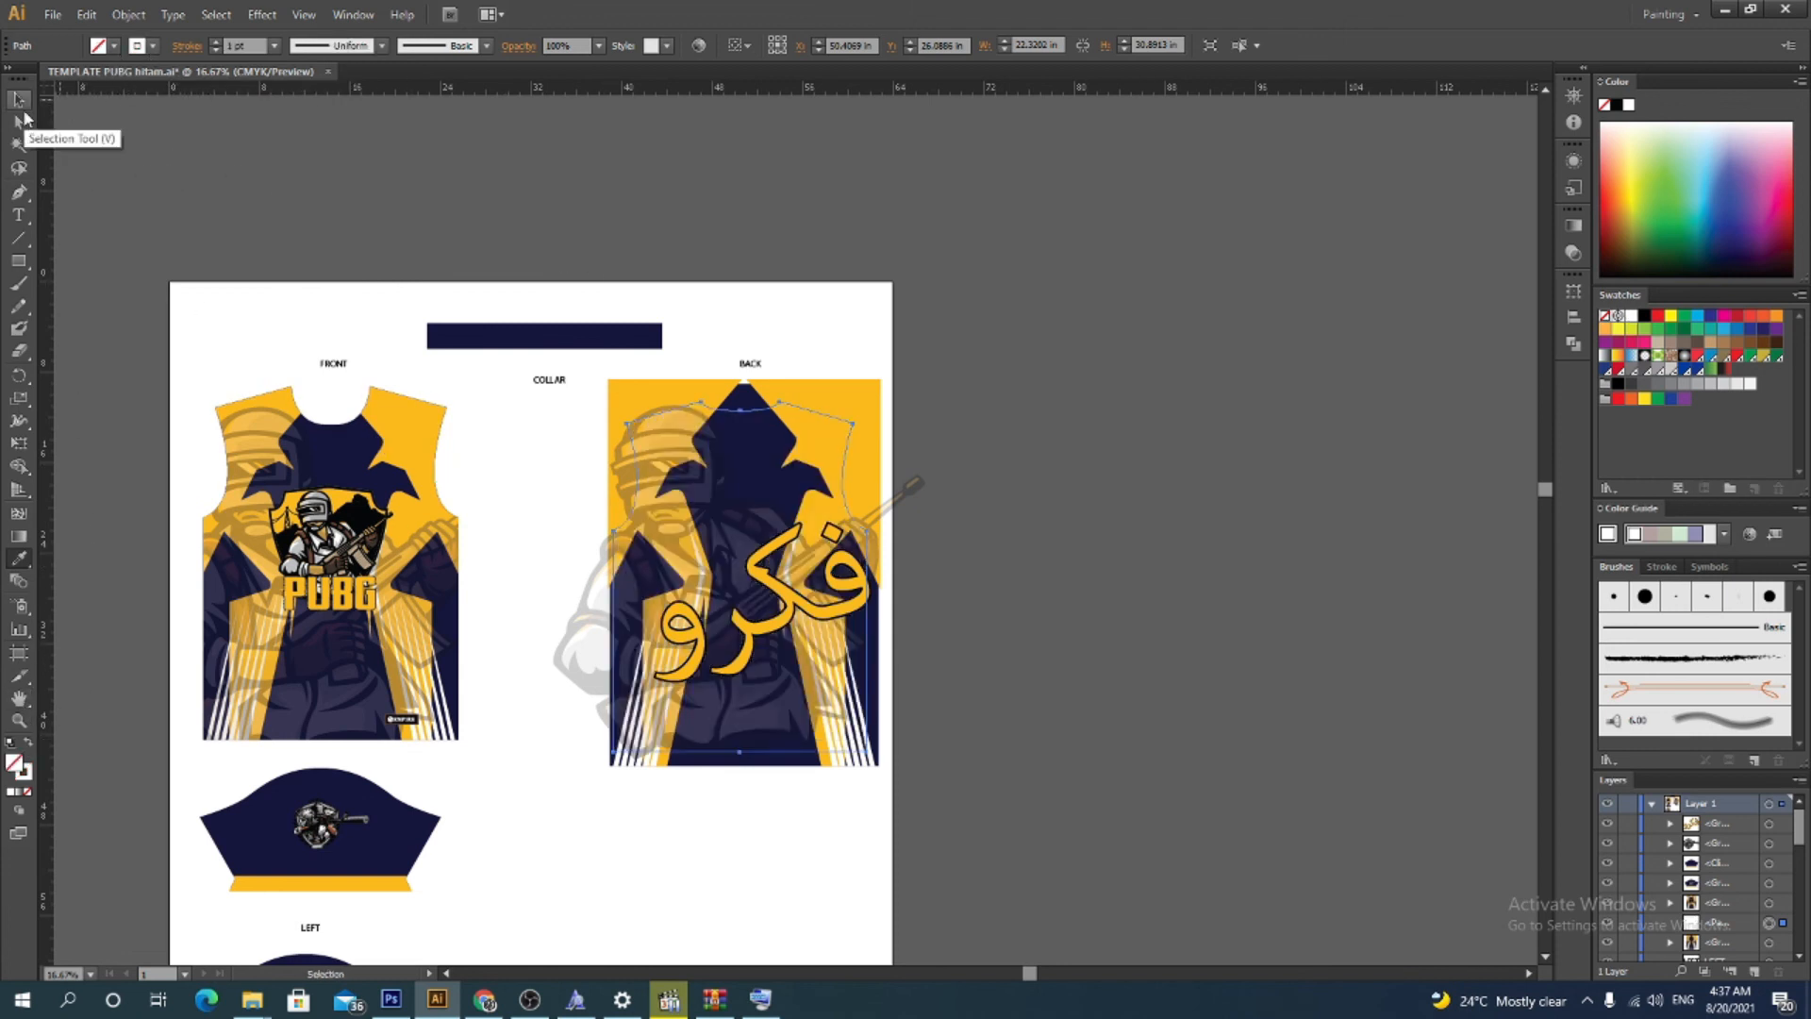
click(215, 43)
click(18, 99)
Rotate the word so it tilts diagonally across the jersey back
click(769, 401)
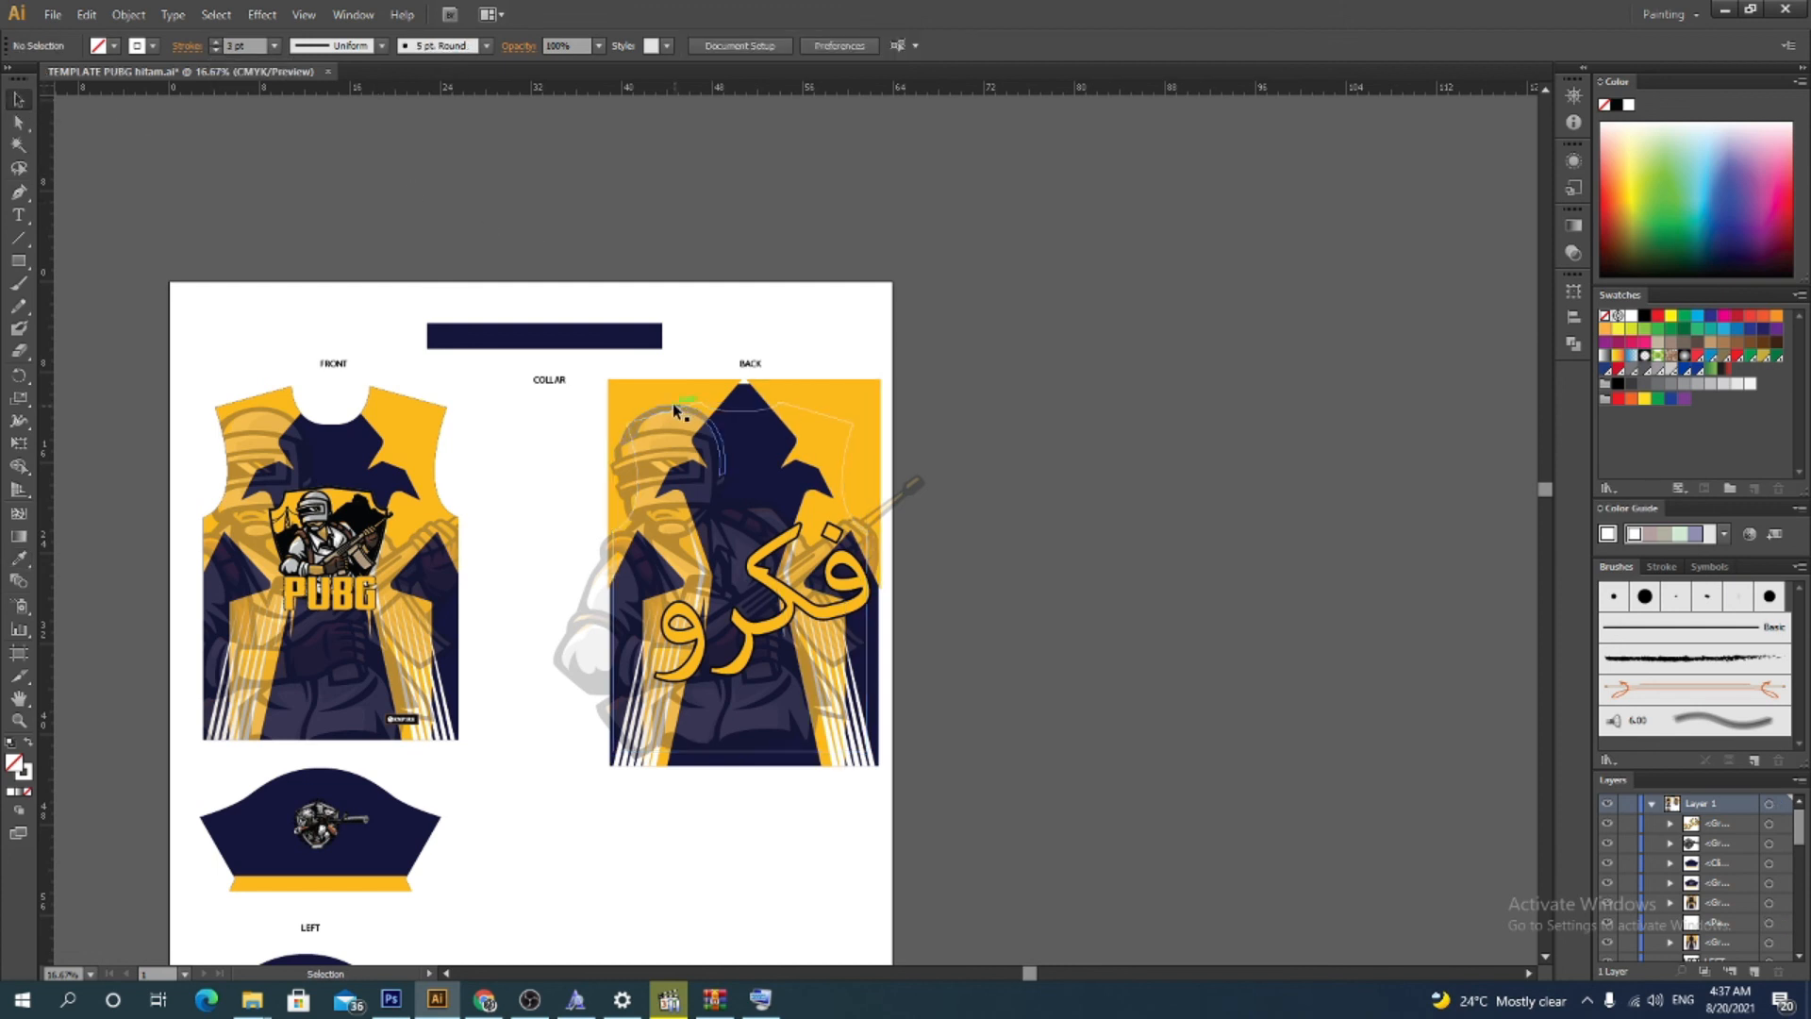
click(868, 589)
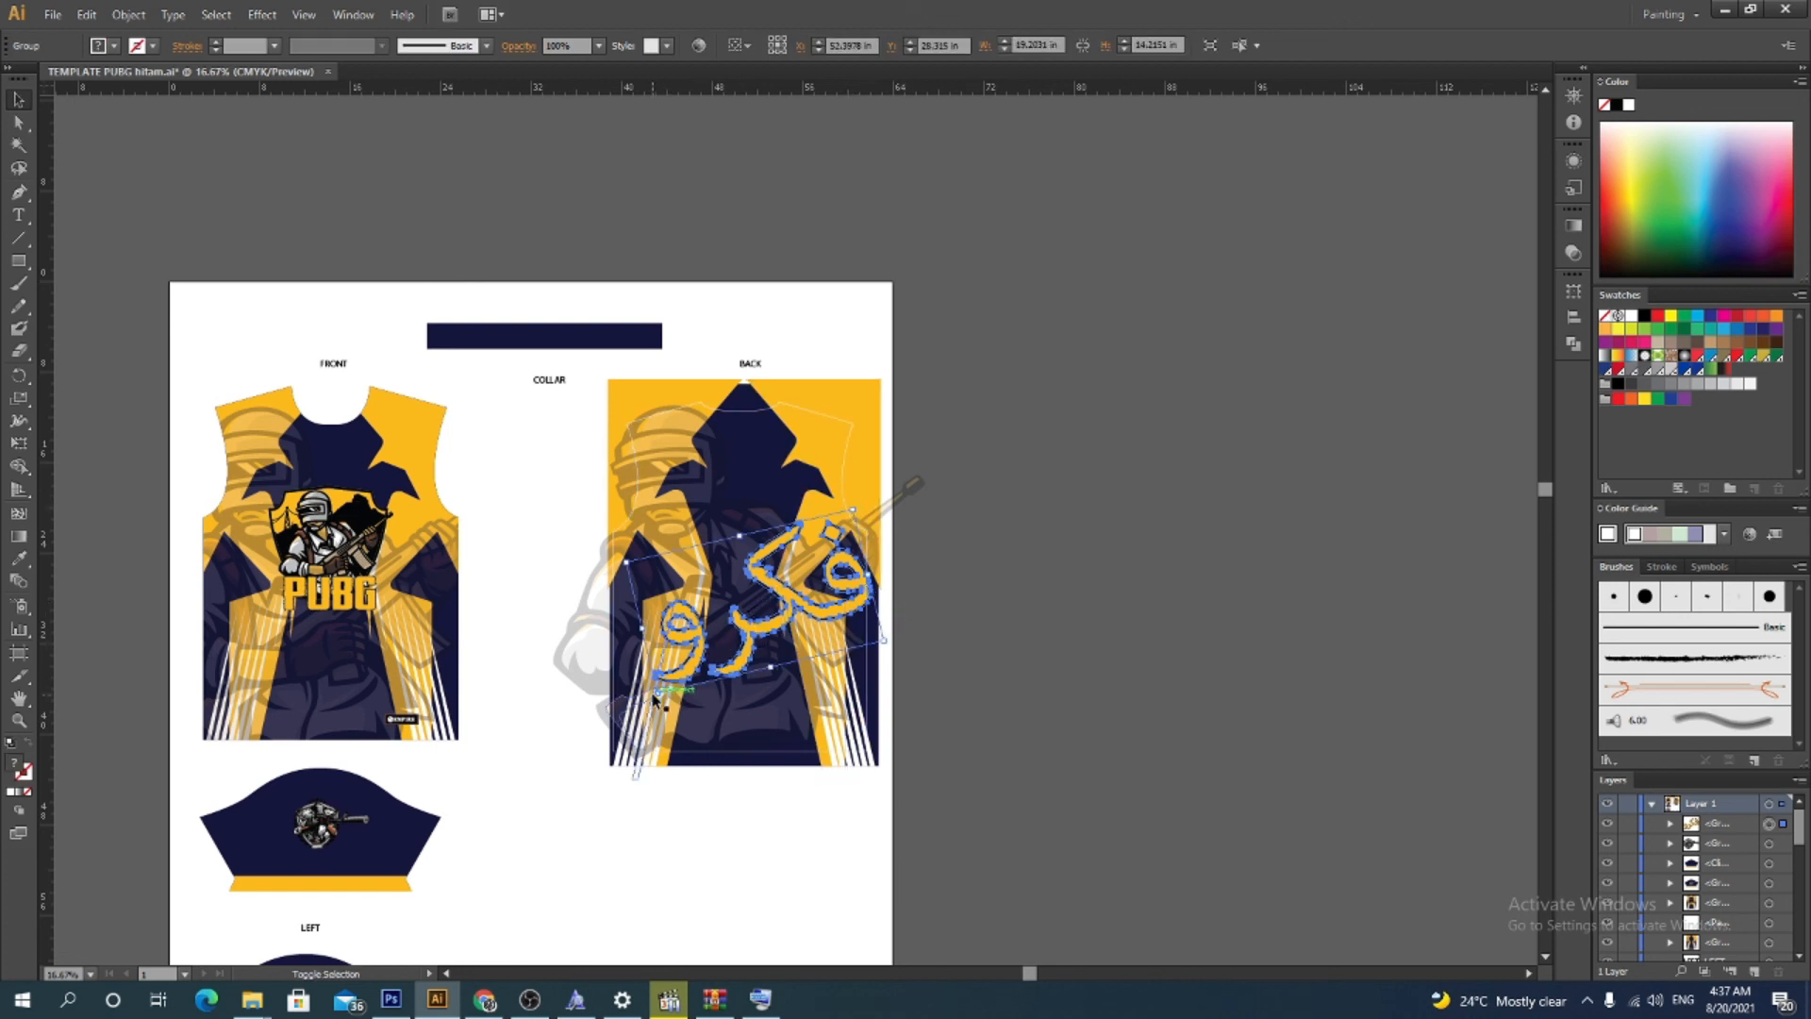
drag(657, 693, 594, 739)
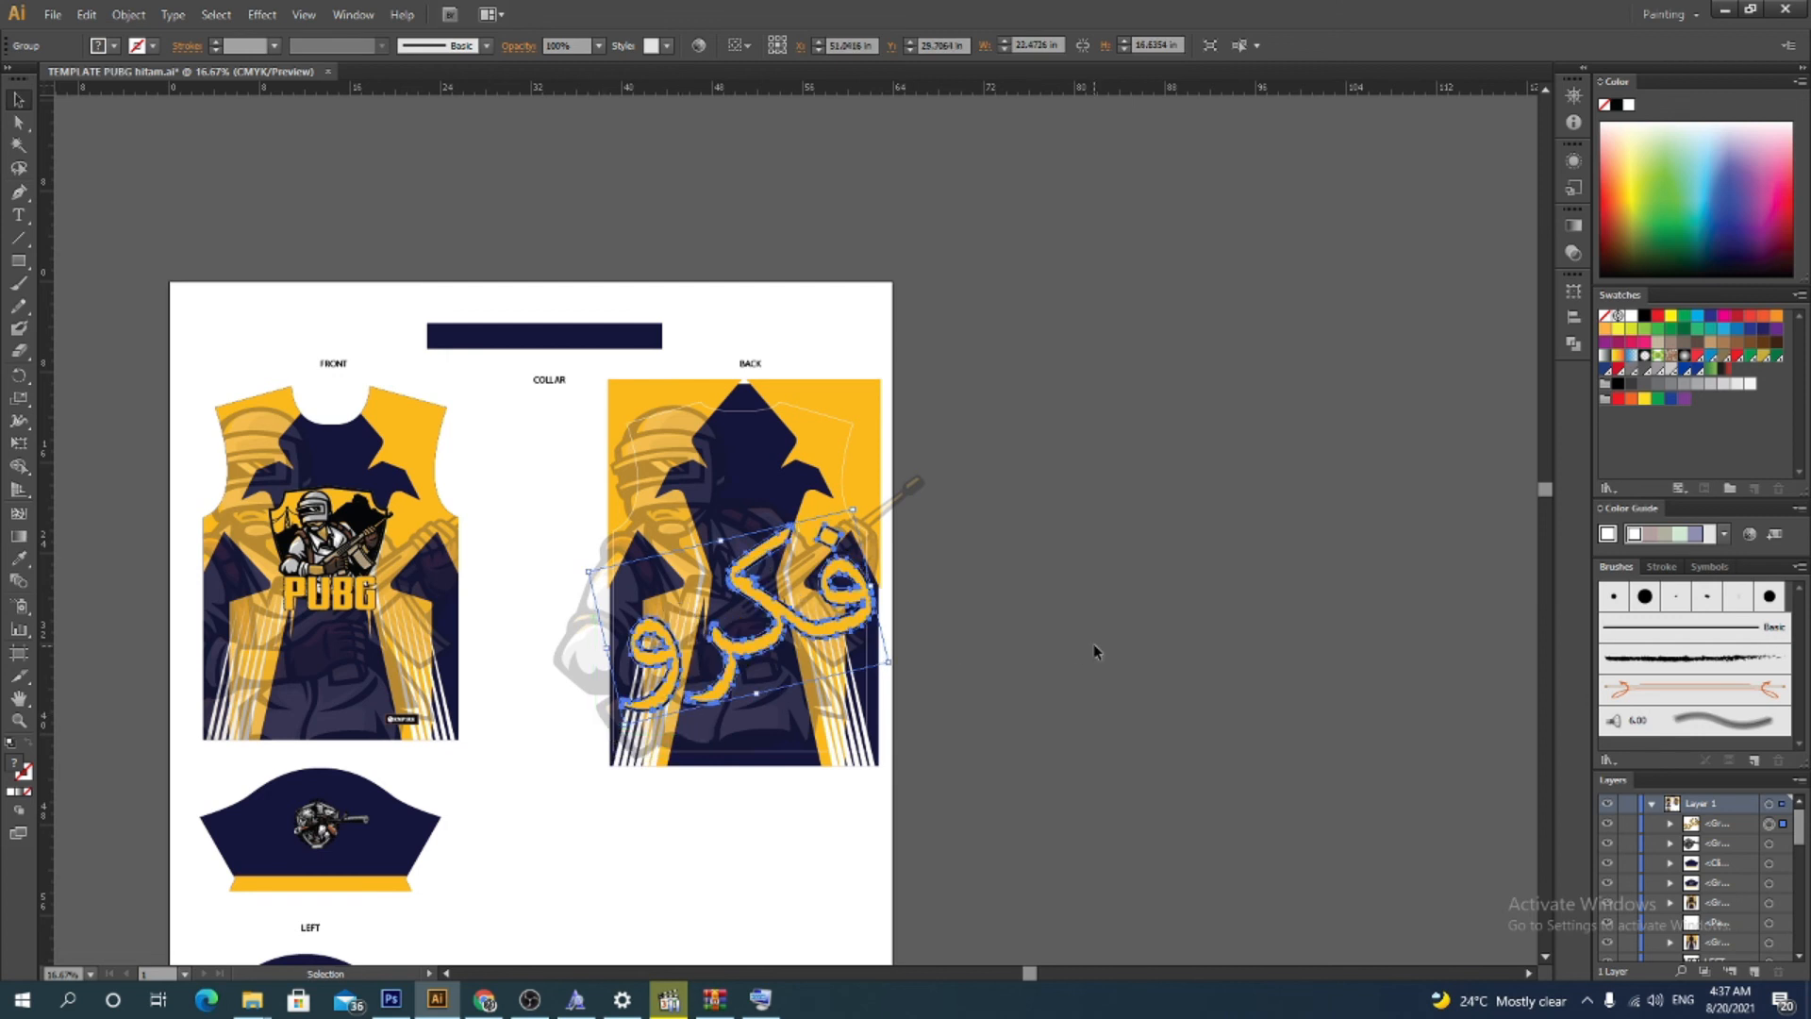
click(1095, 651)
click(866, 634)
drag(897, 663, 919, 652)
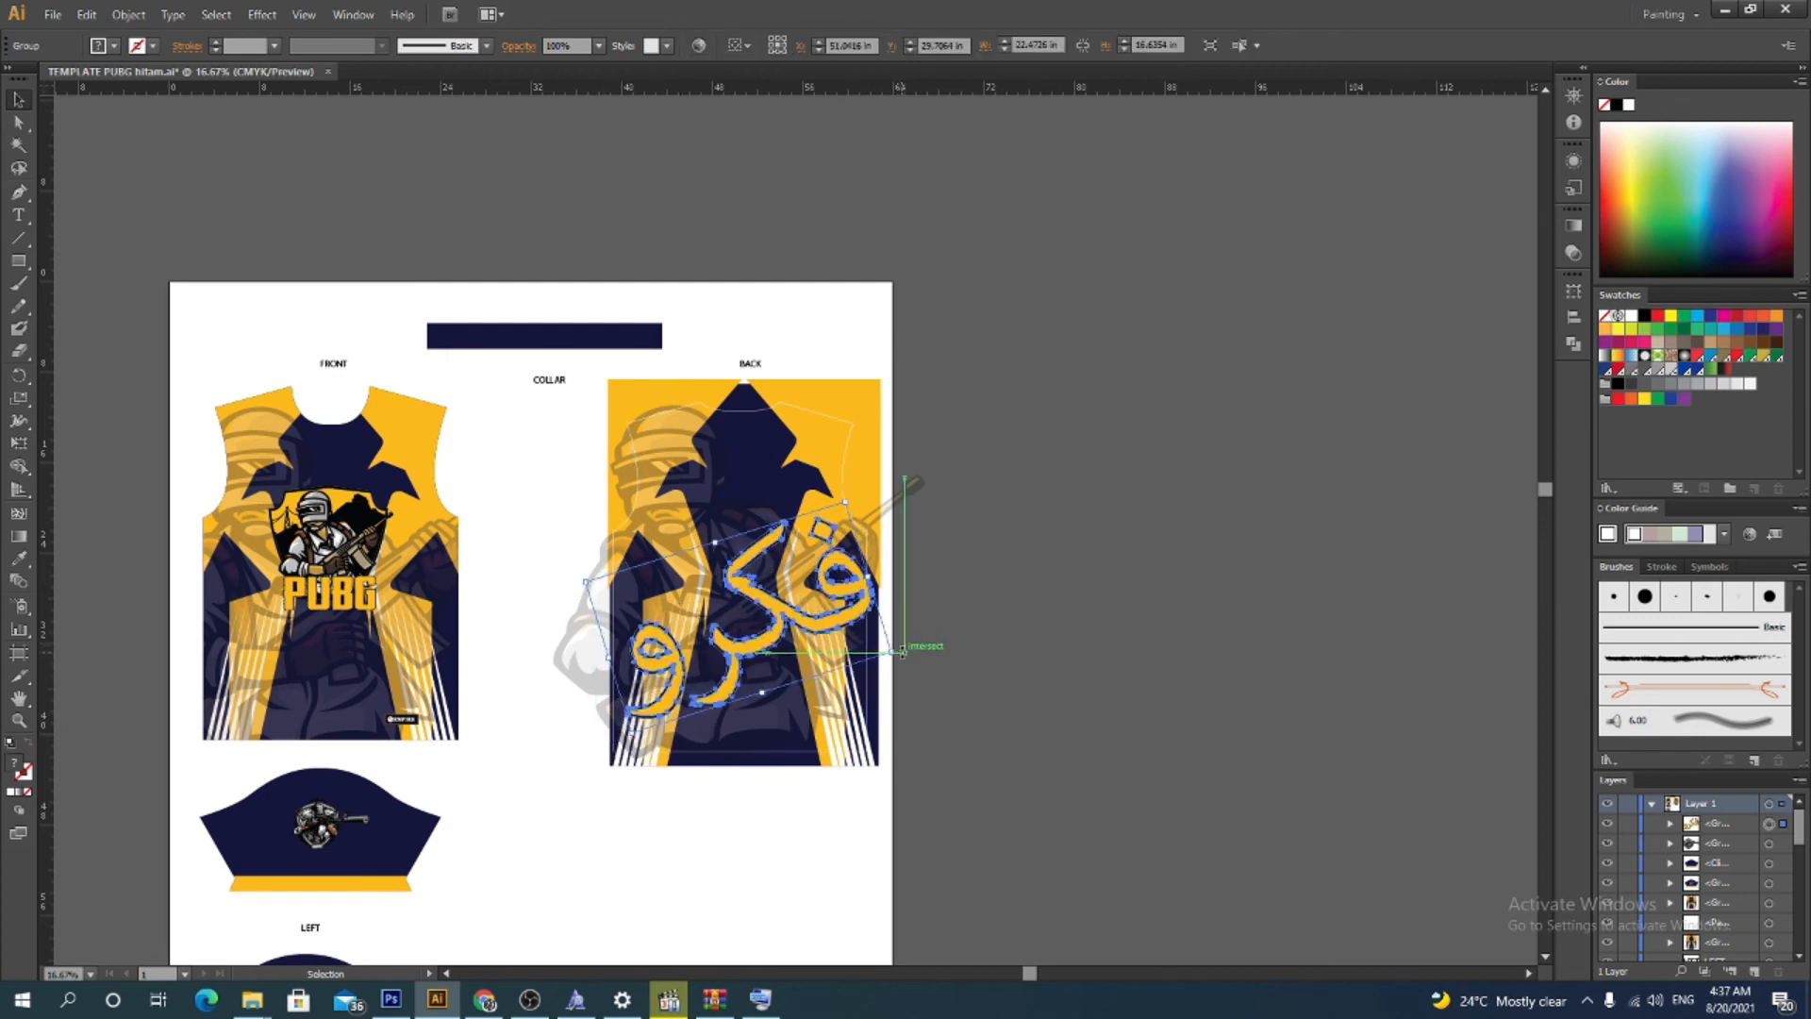
click(959, 637)
Bring the released jersey path to the front
right_click(867, 530)
mouse_move(969, 804)
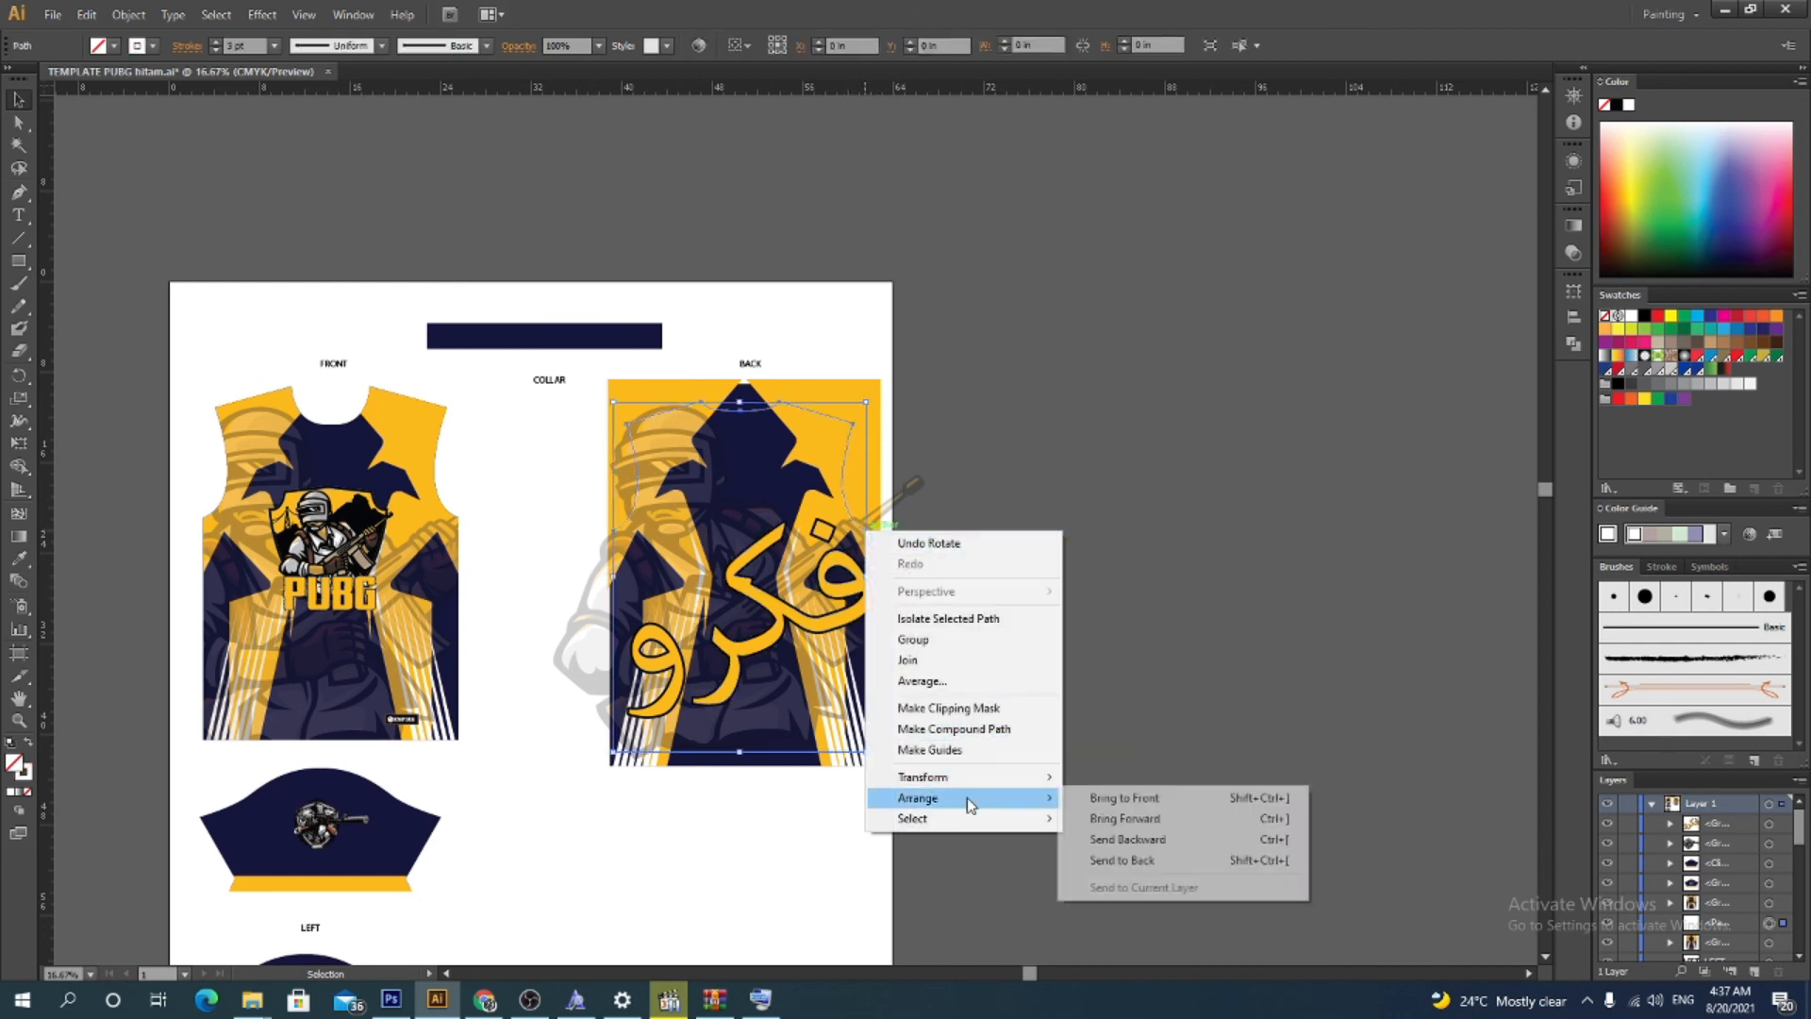
click(1084, 798)
click(1018, 675)
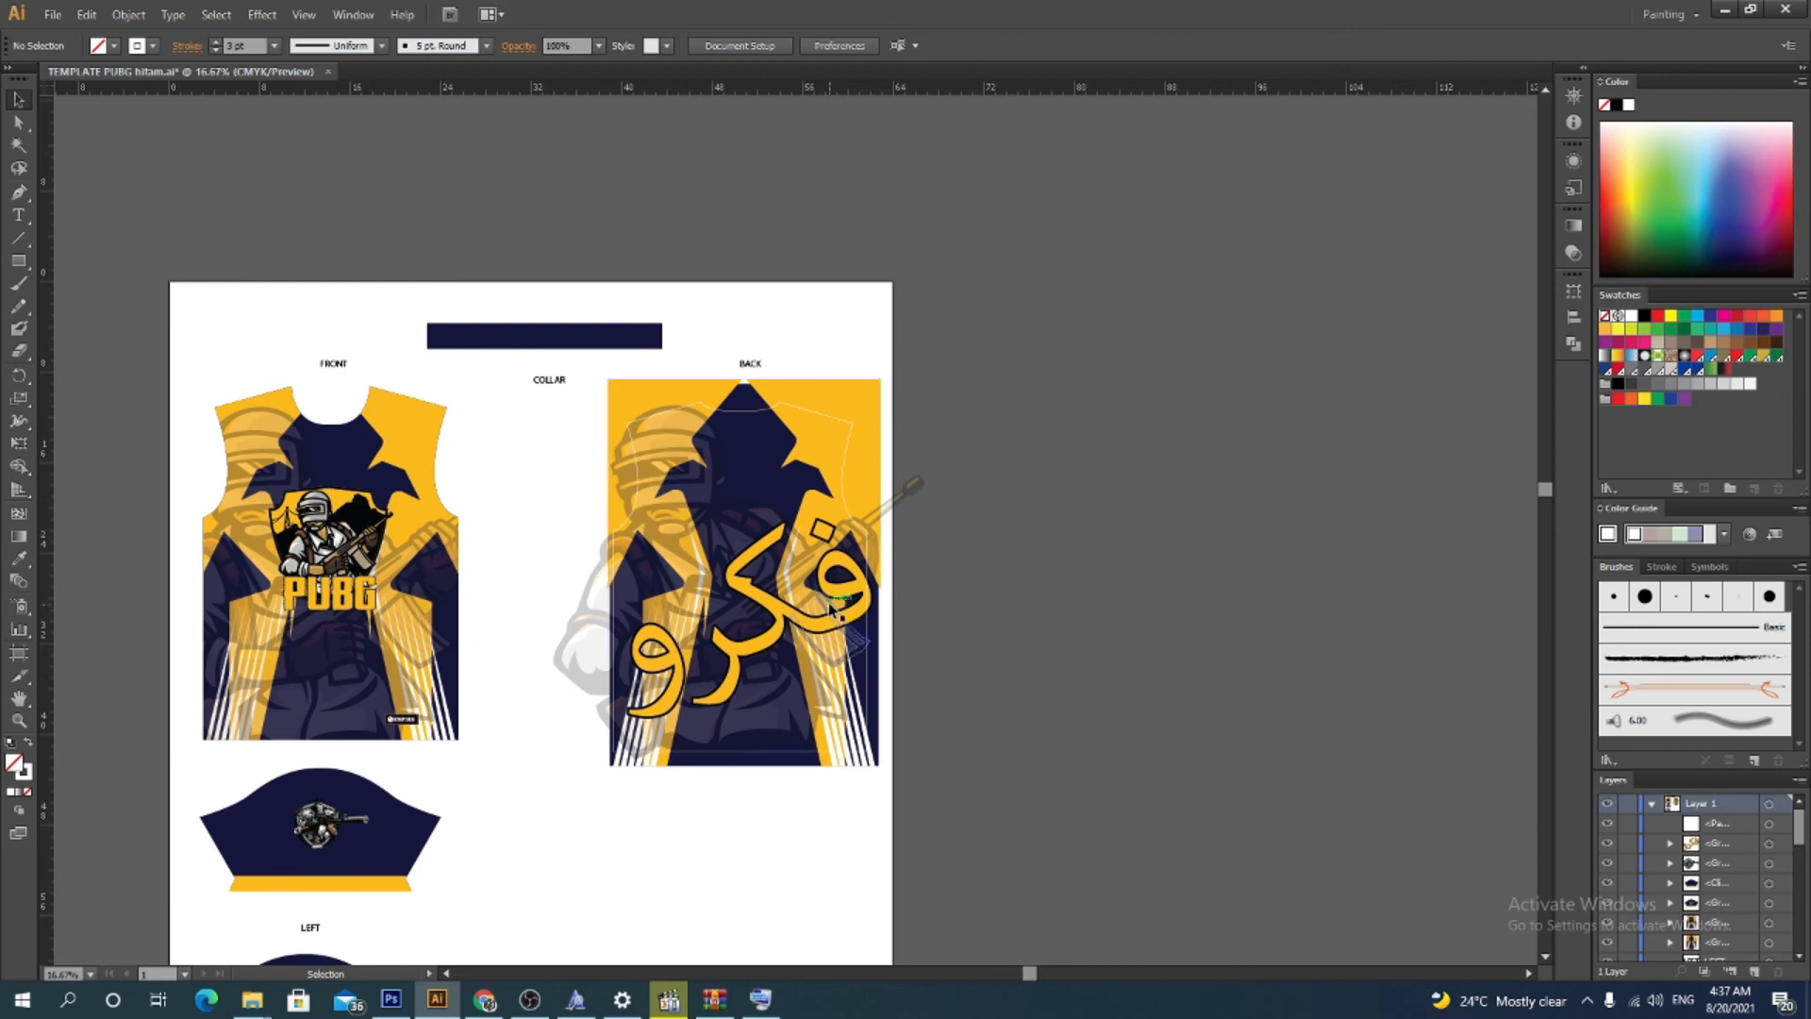
Set the word's opacity to 50% and then 30%, and undo both changes
click(866, 630)
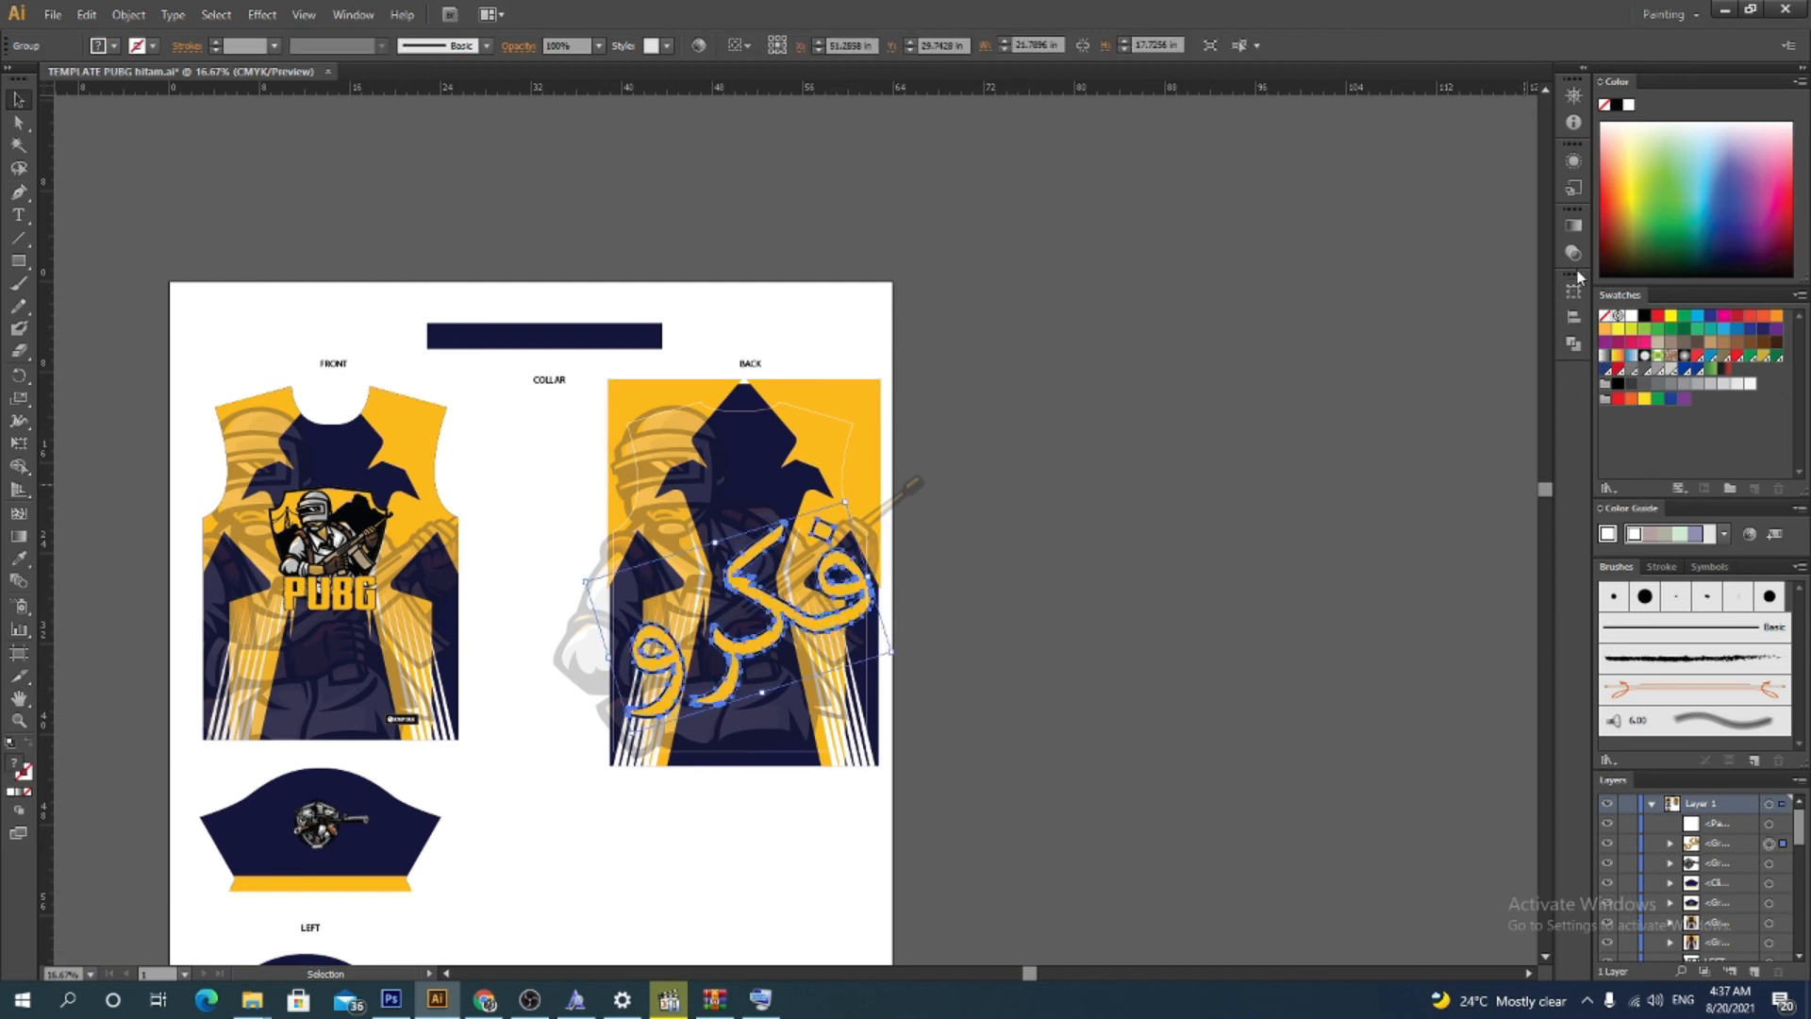
click(1573, 252)
click(1541, 239)
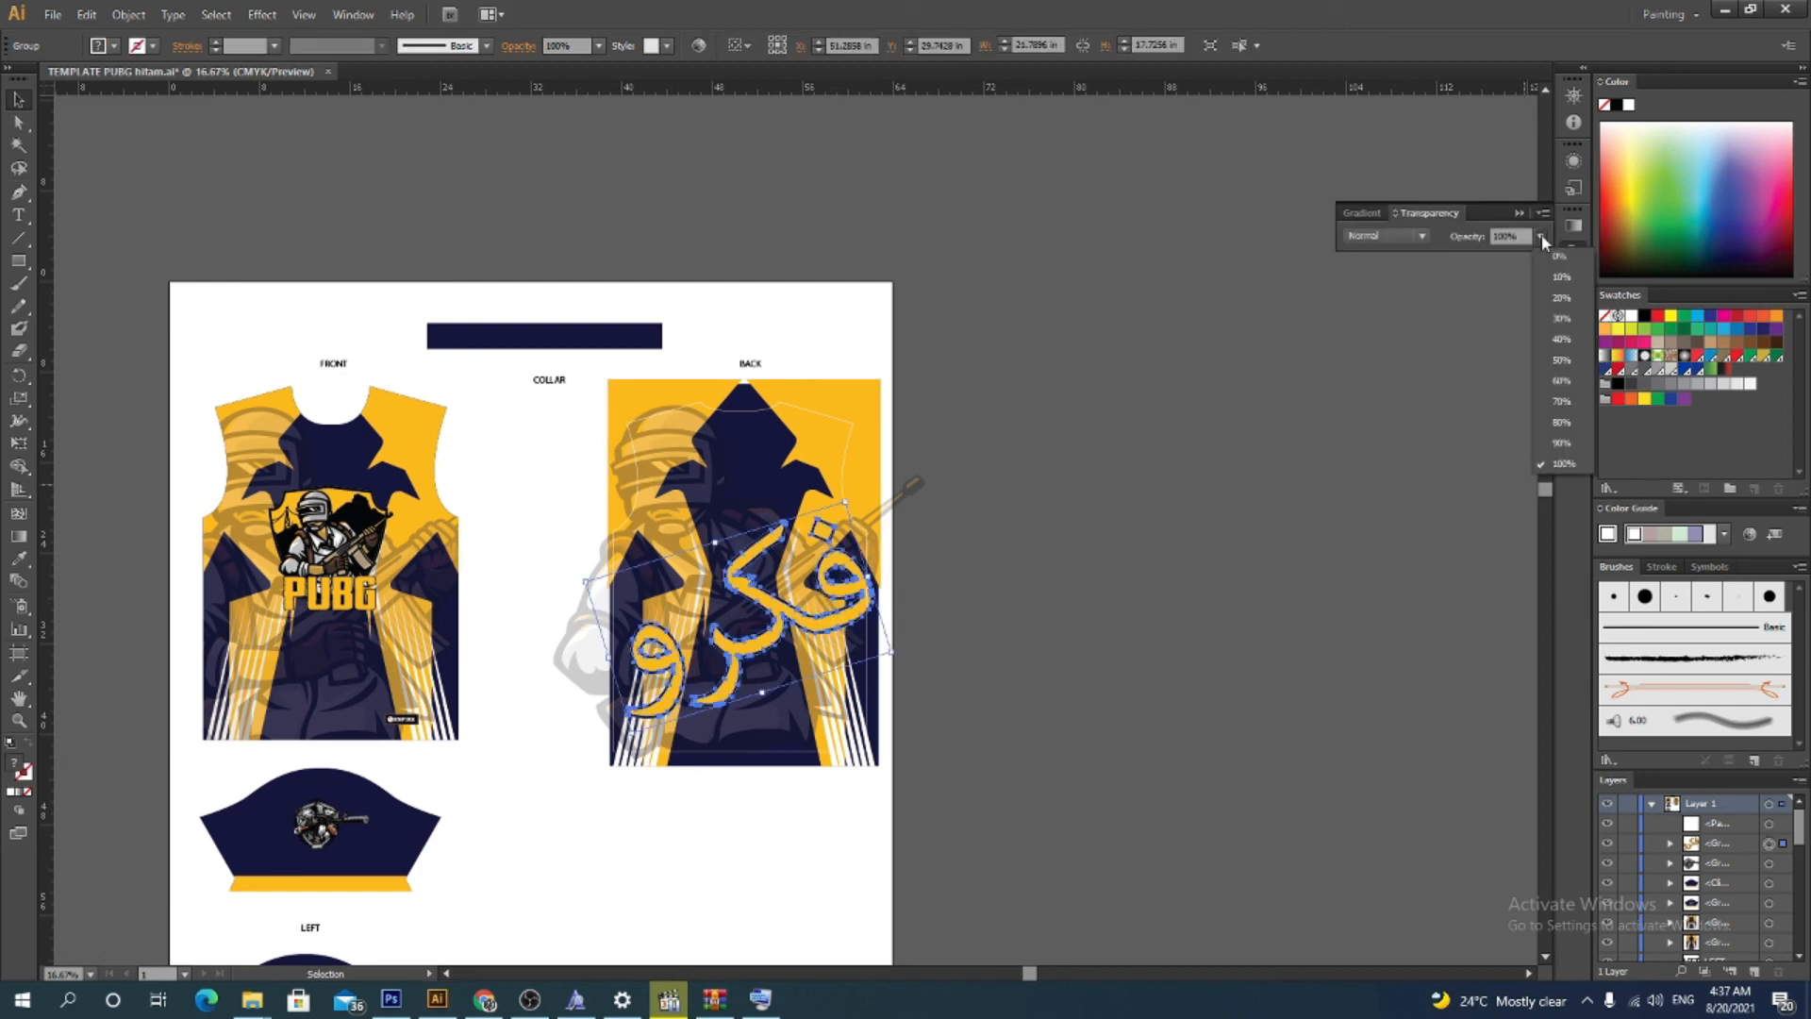
click(1558, 358)
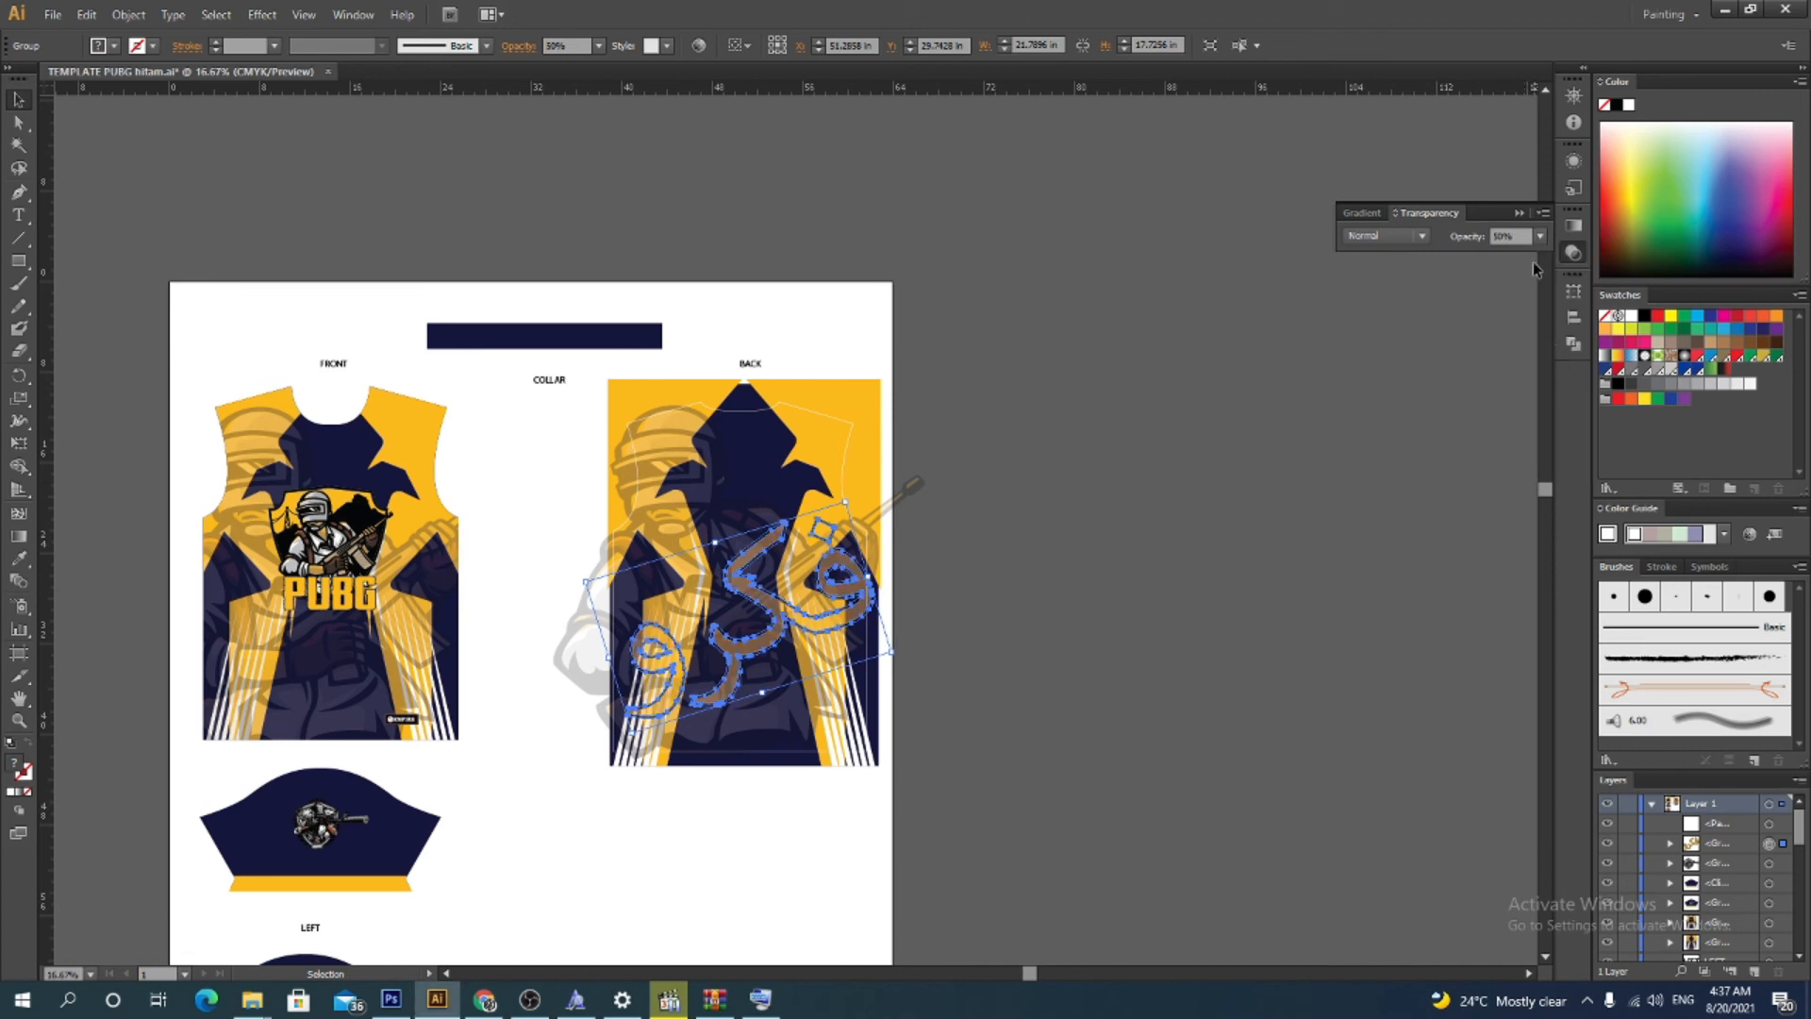
click(1540, 237)
click(1558, 318)
click(1400, 444)
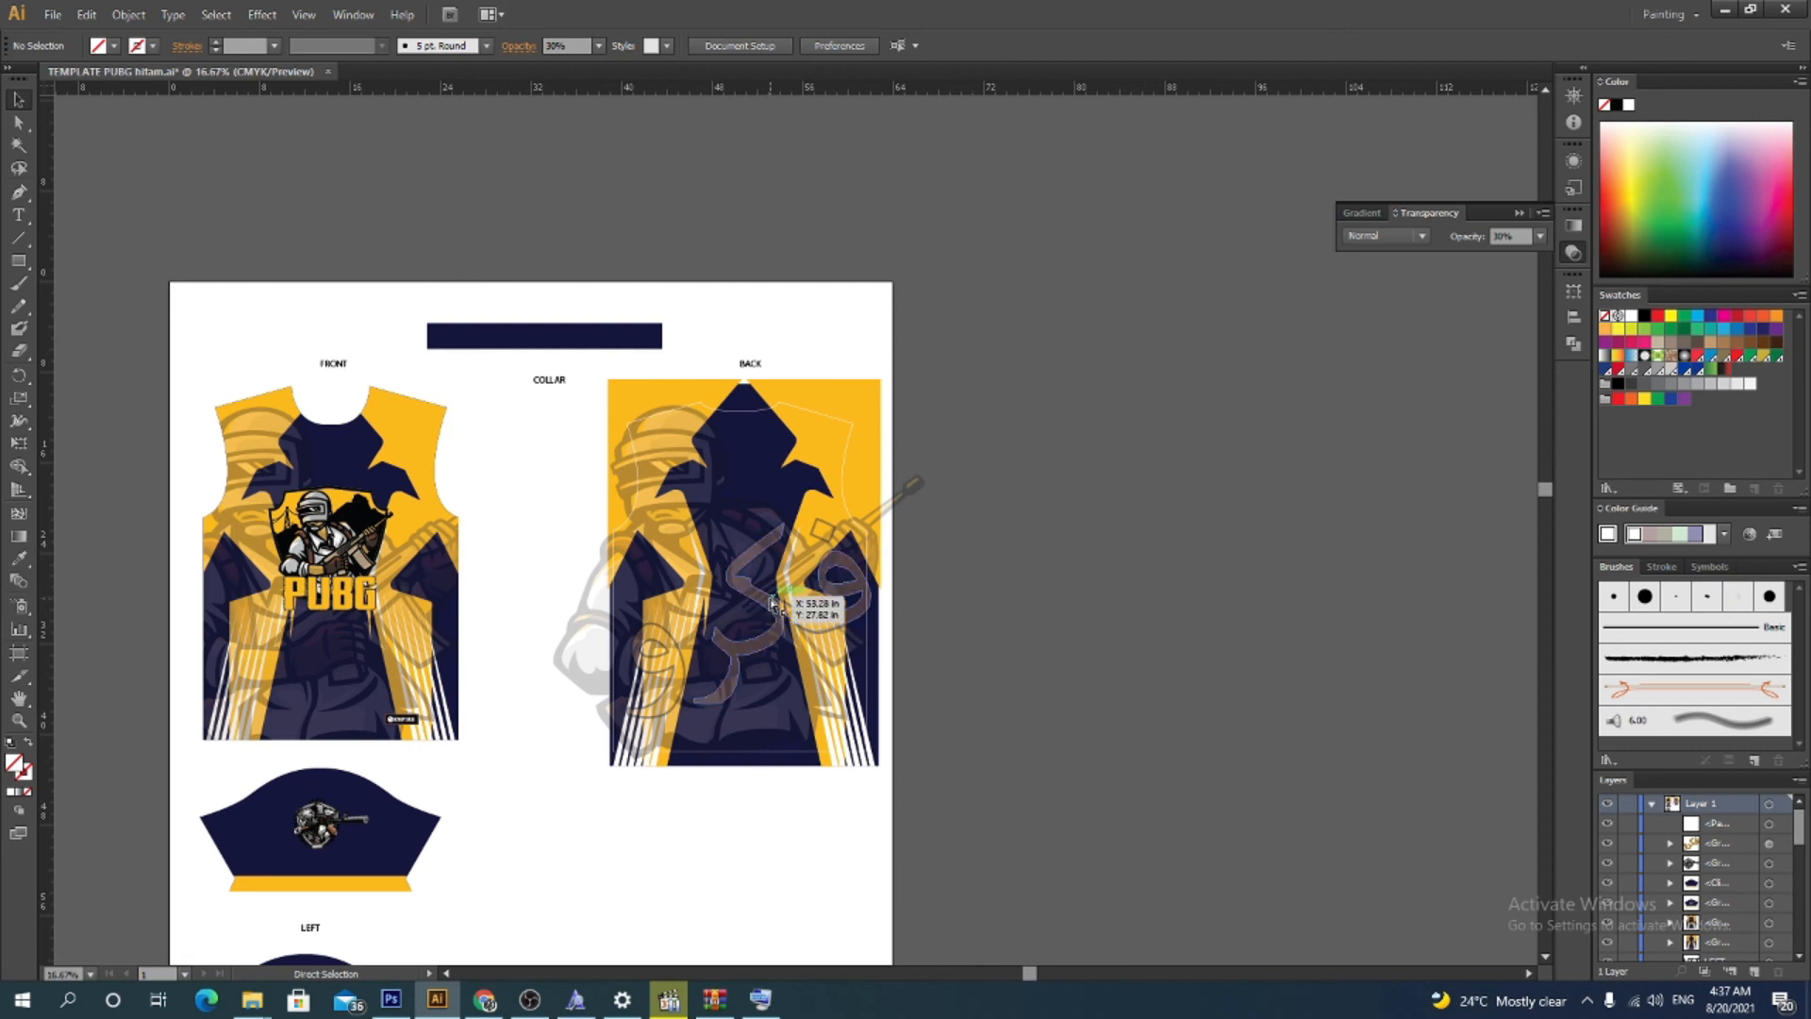
key(ctrl+z)
key(ctrl+z)
Move the rotated word off the jersey onto the pasteboard
click(1047, 610)
click(791, 609)
click(797, 618)
drag(797, 618, 1226, 352)
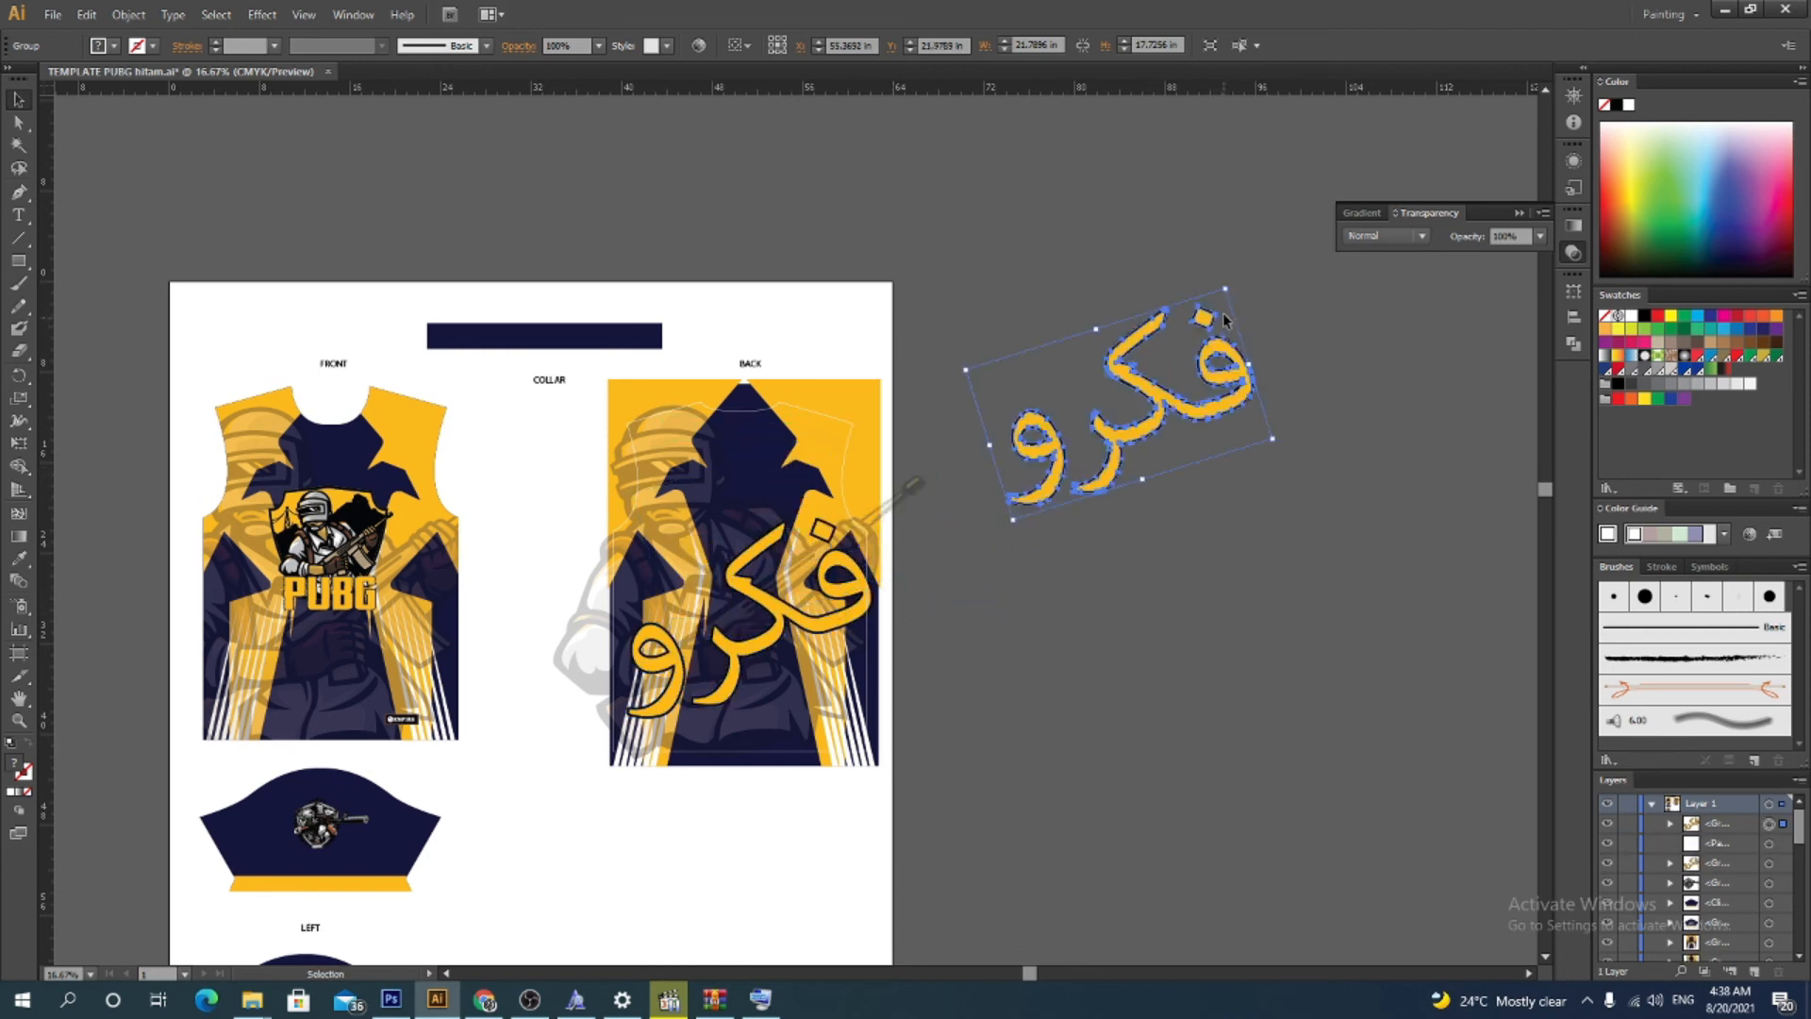
Set the large word on the jersey back to 30% opacity
click(836, 618)
click(1534, 239)
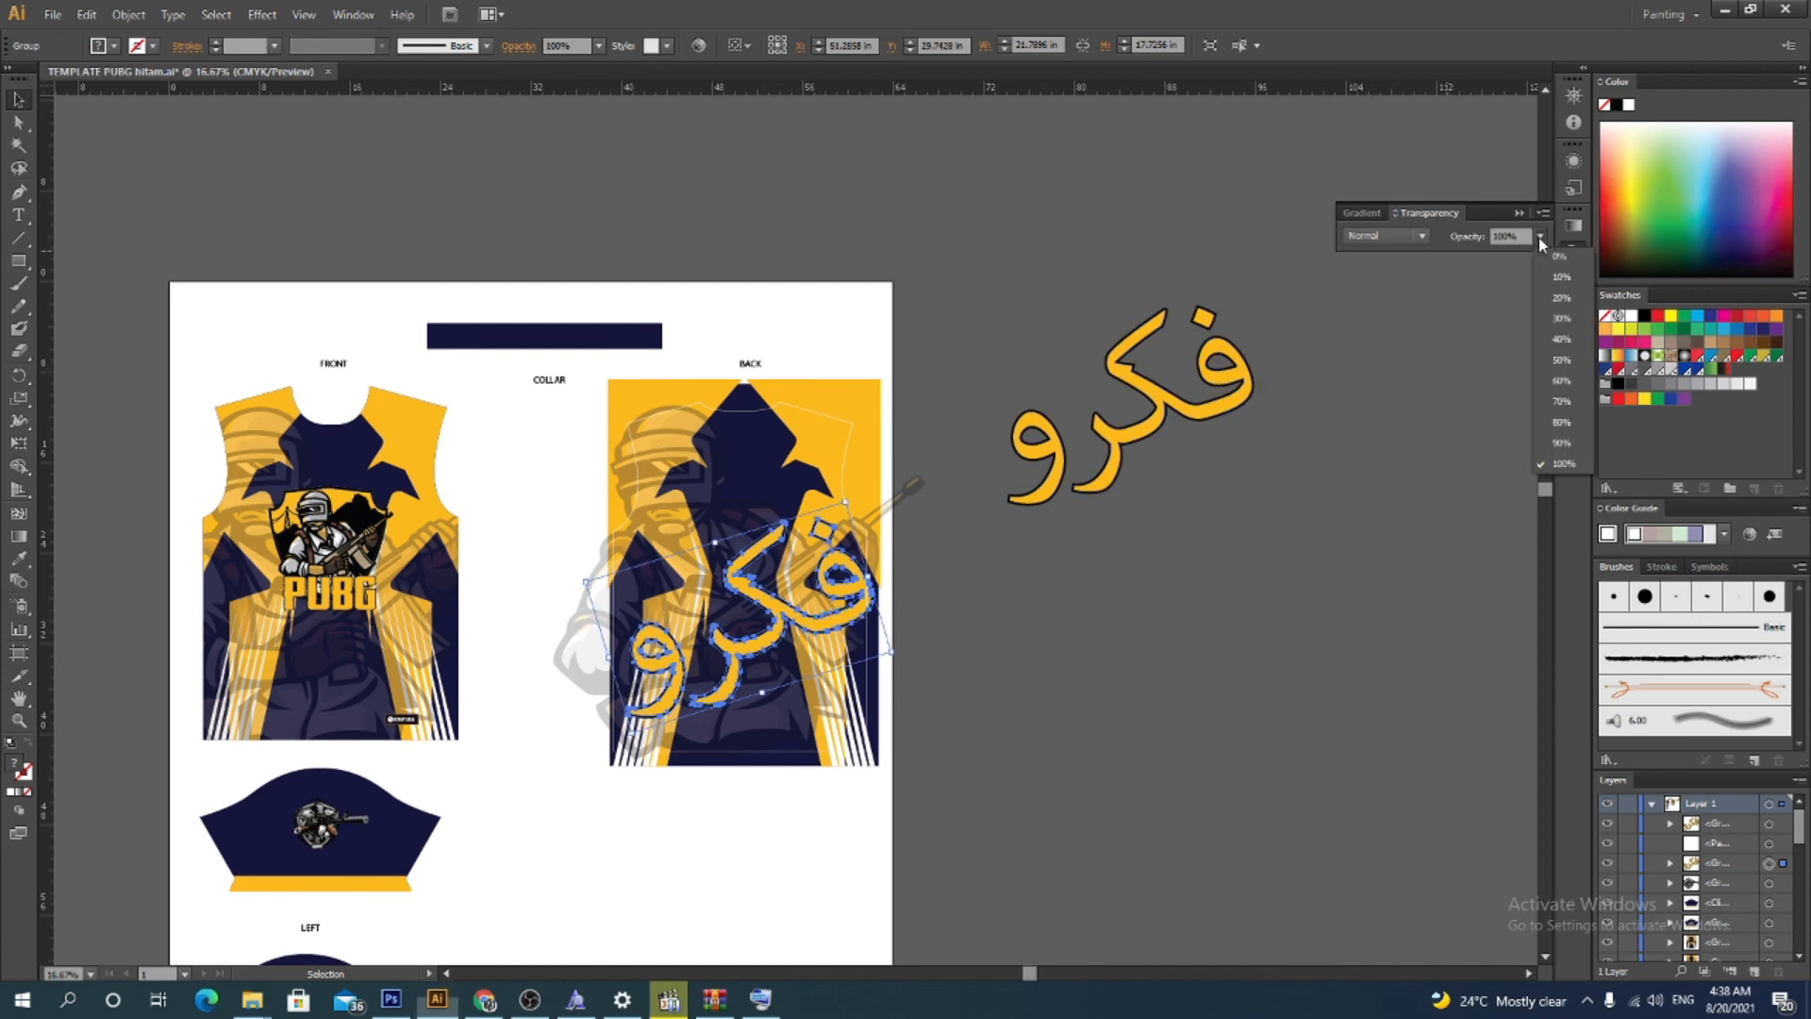
click(1553, 321)
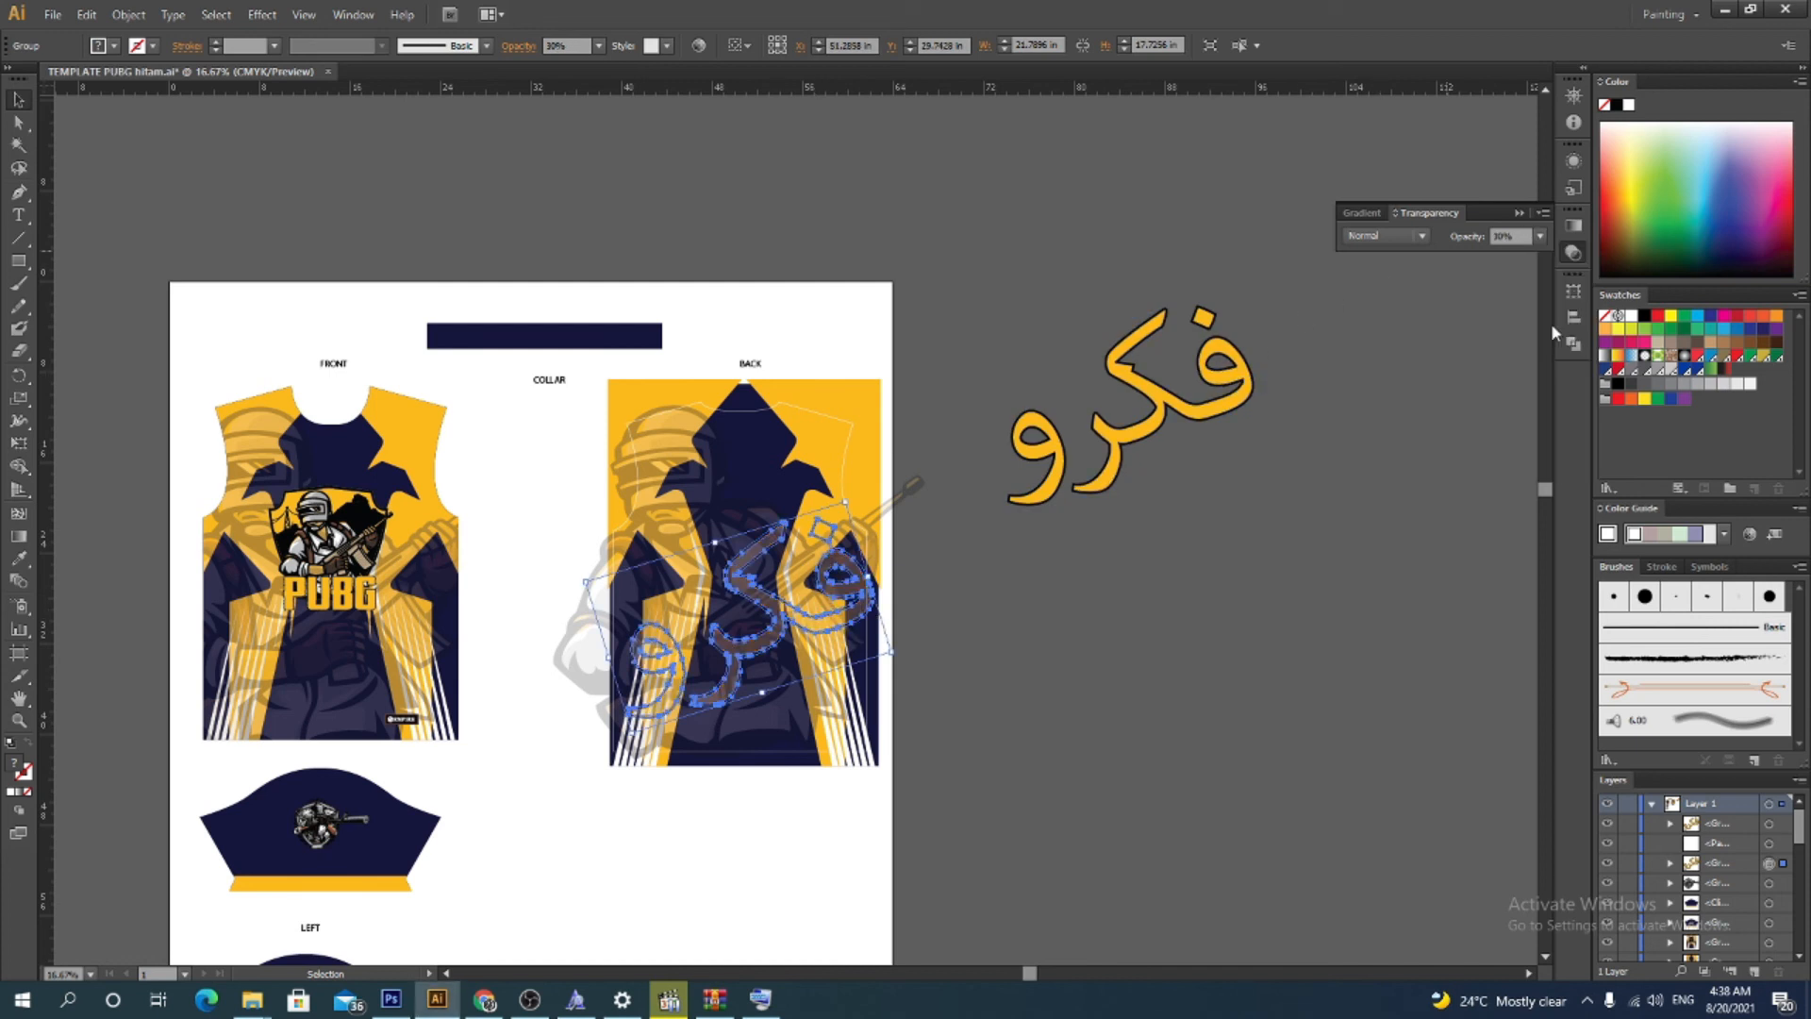
click(1345, 477)
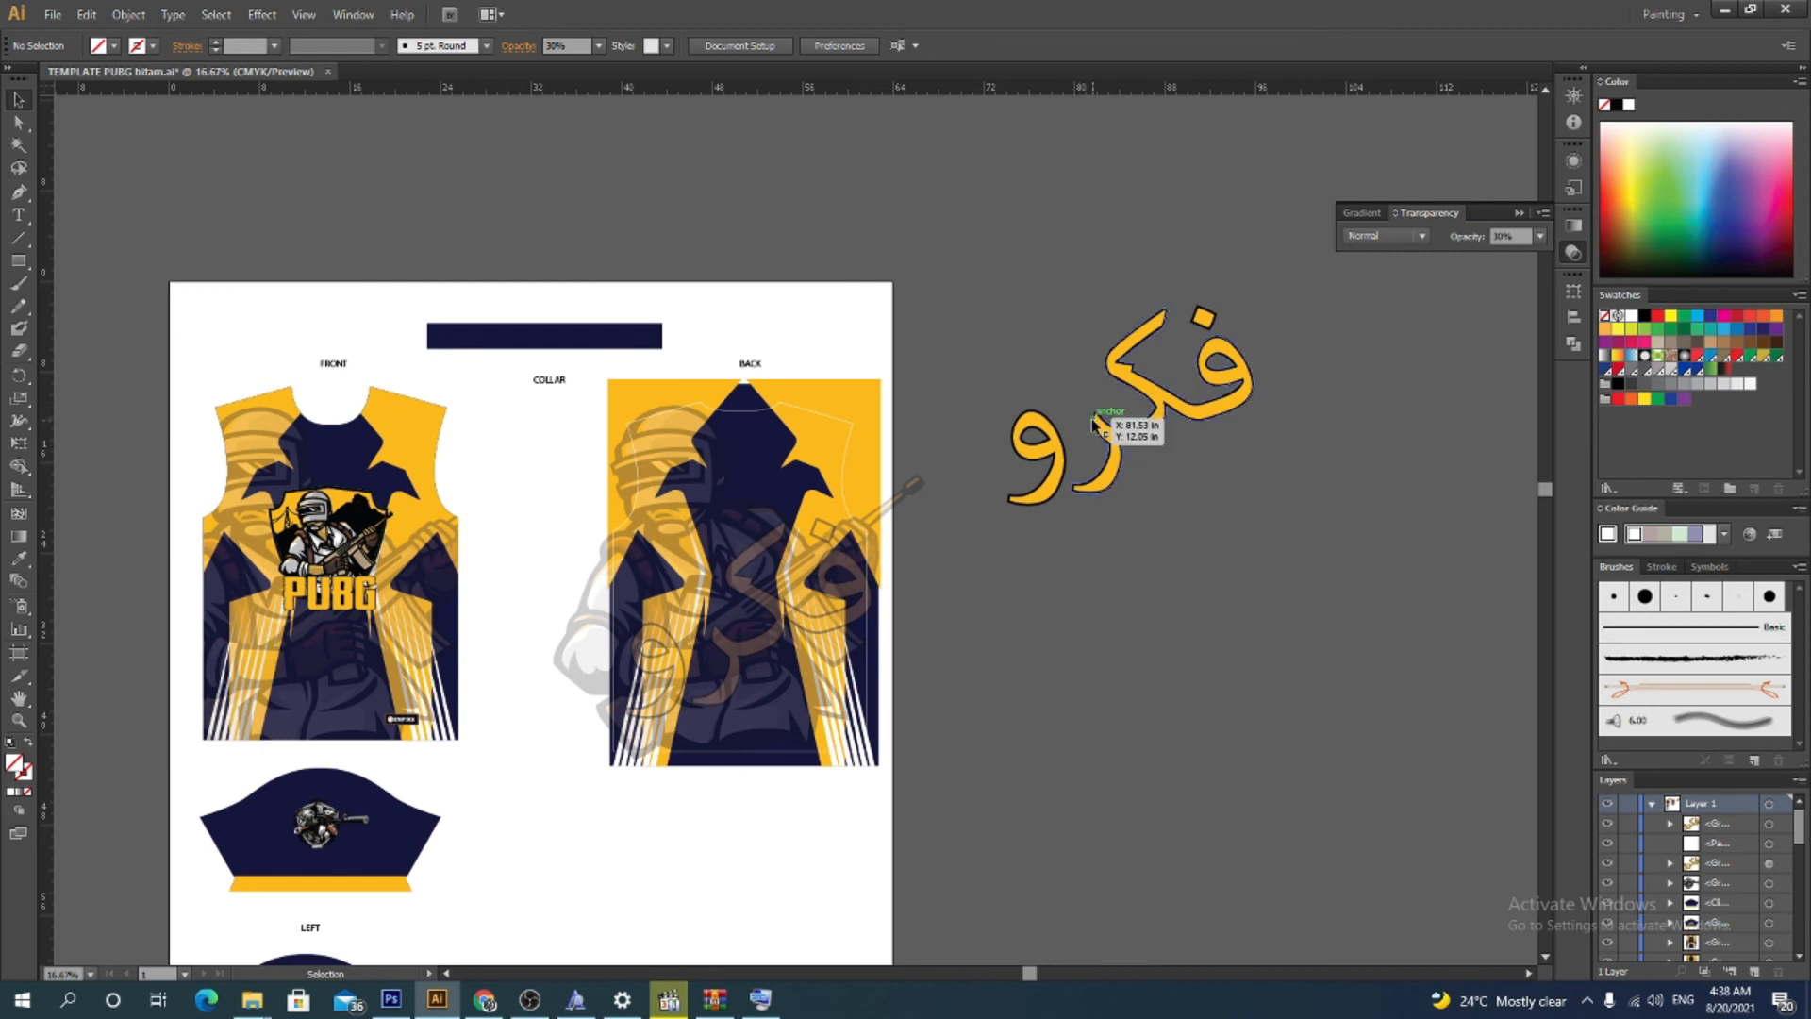
Scale the rotated word on the pasteboard down to a smaller size
click(1138, 421)
drag(1224, 288, 1148, 426)
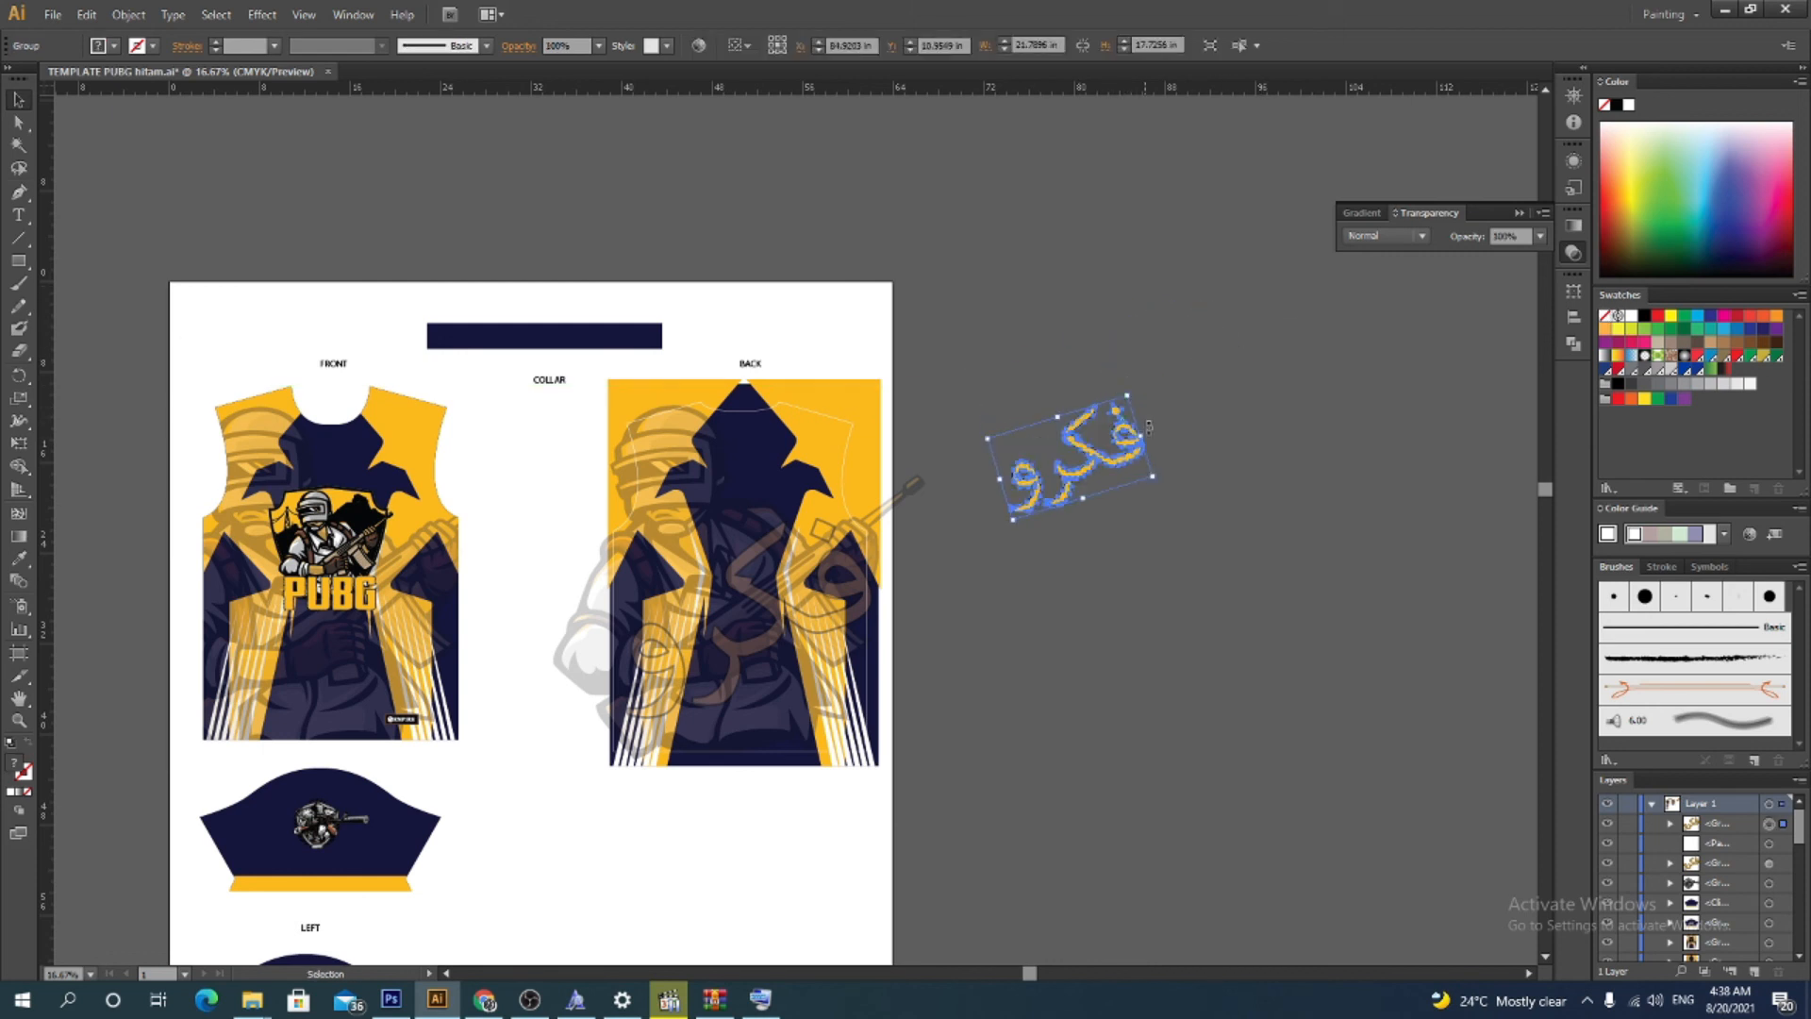
click(1166, 484)
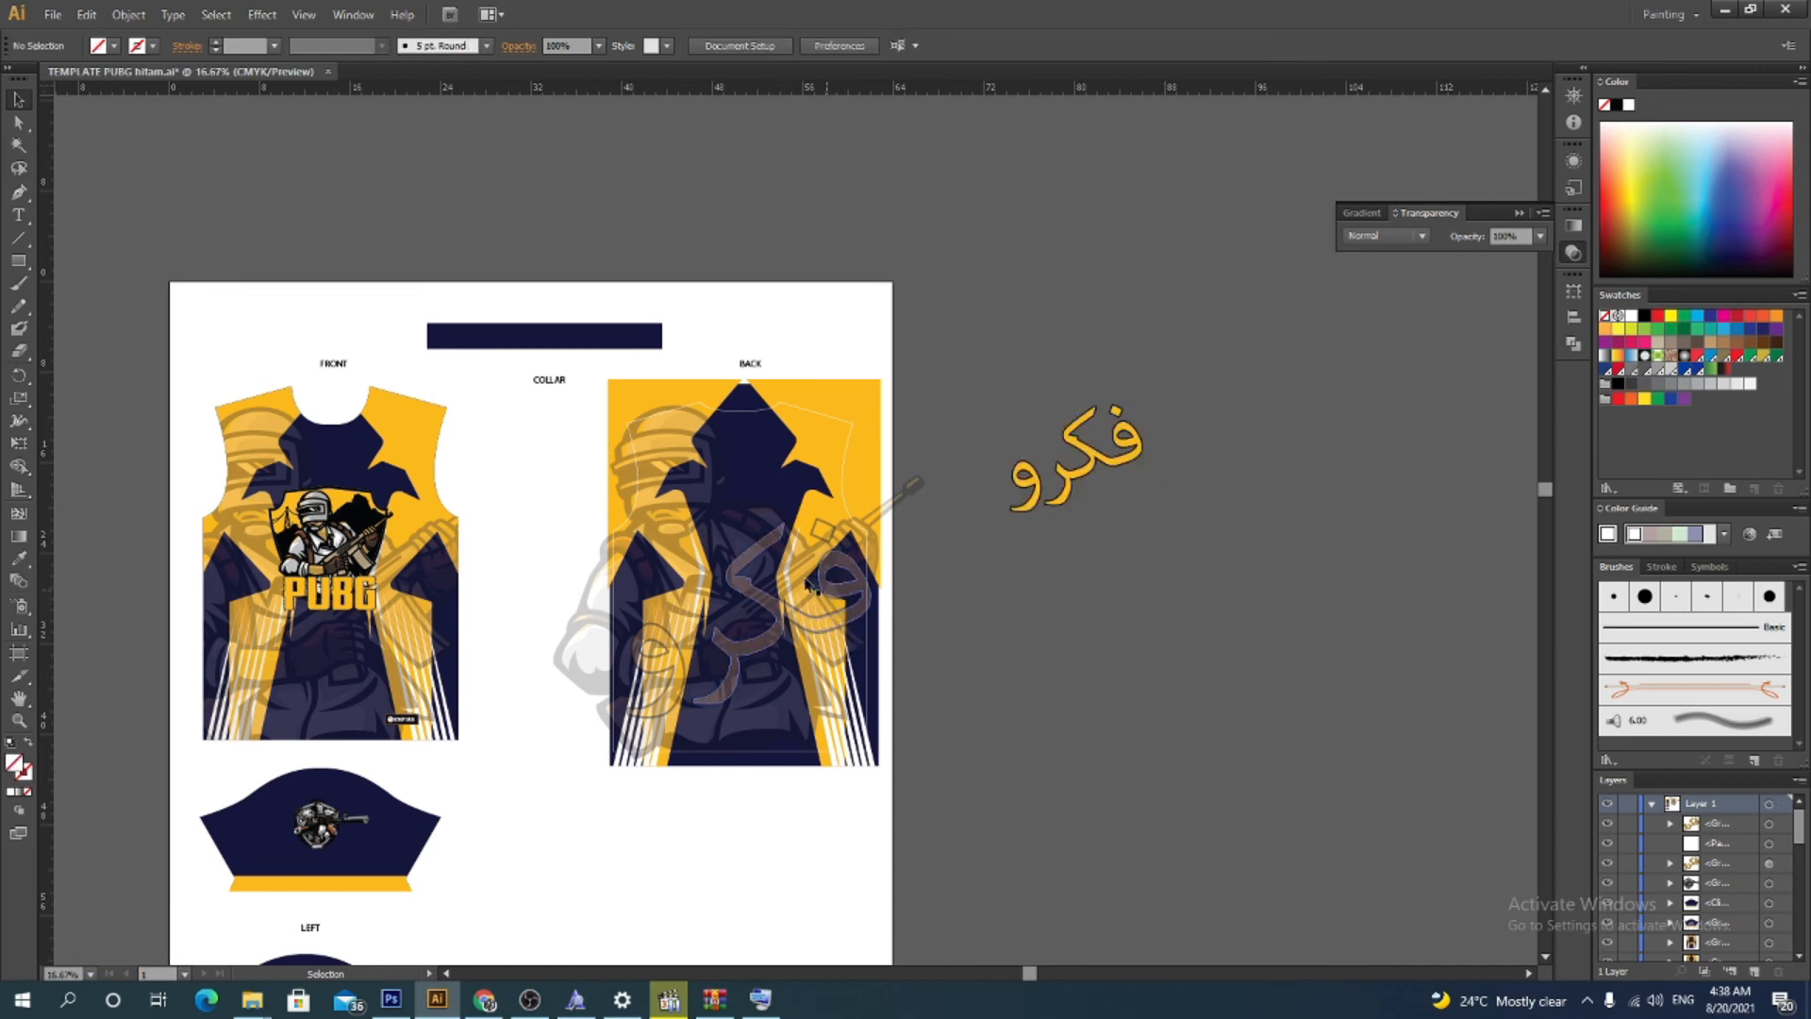
Move the smaller word onto the upper part of the jersey back, lying horizontally
click(1143, 469)
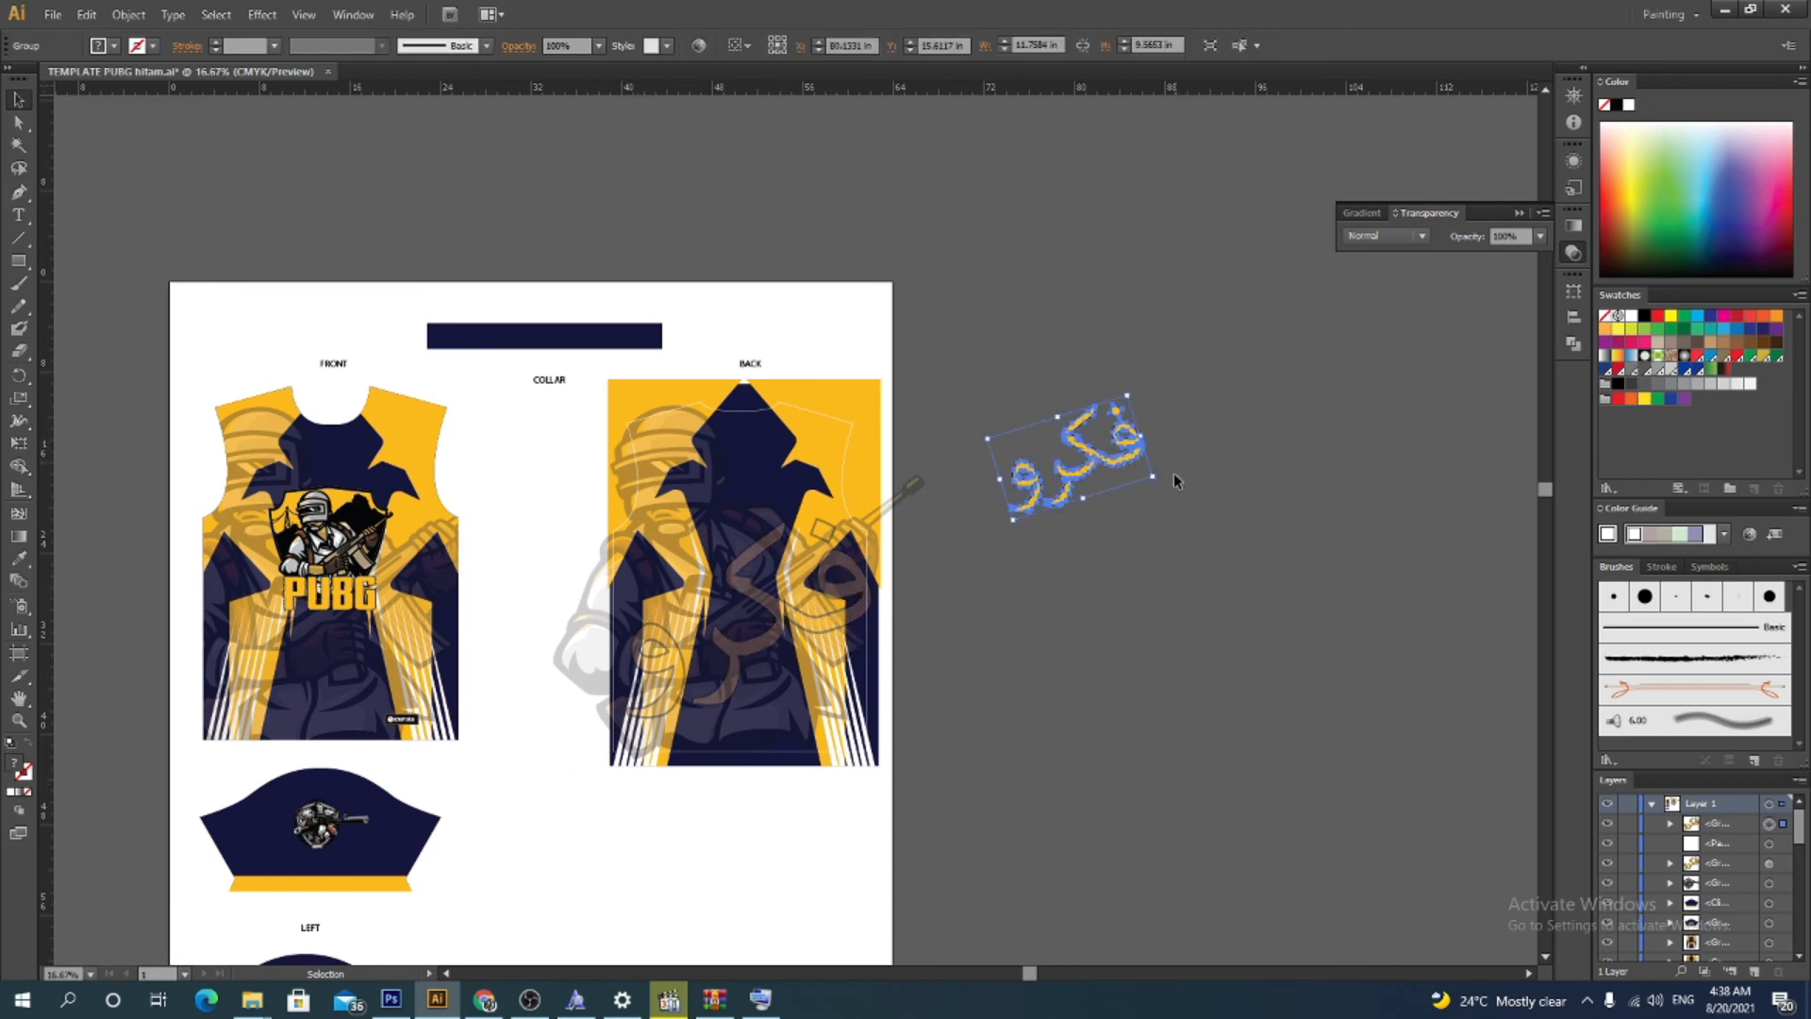
drag(1160, 481, 803, 483)
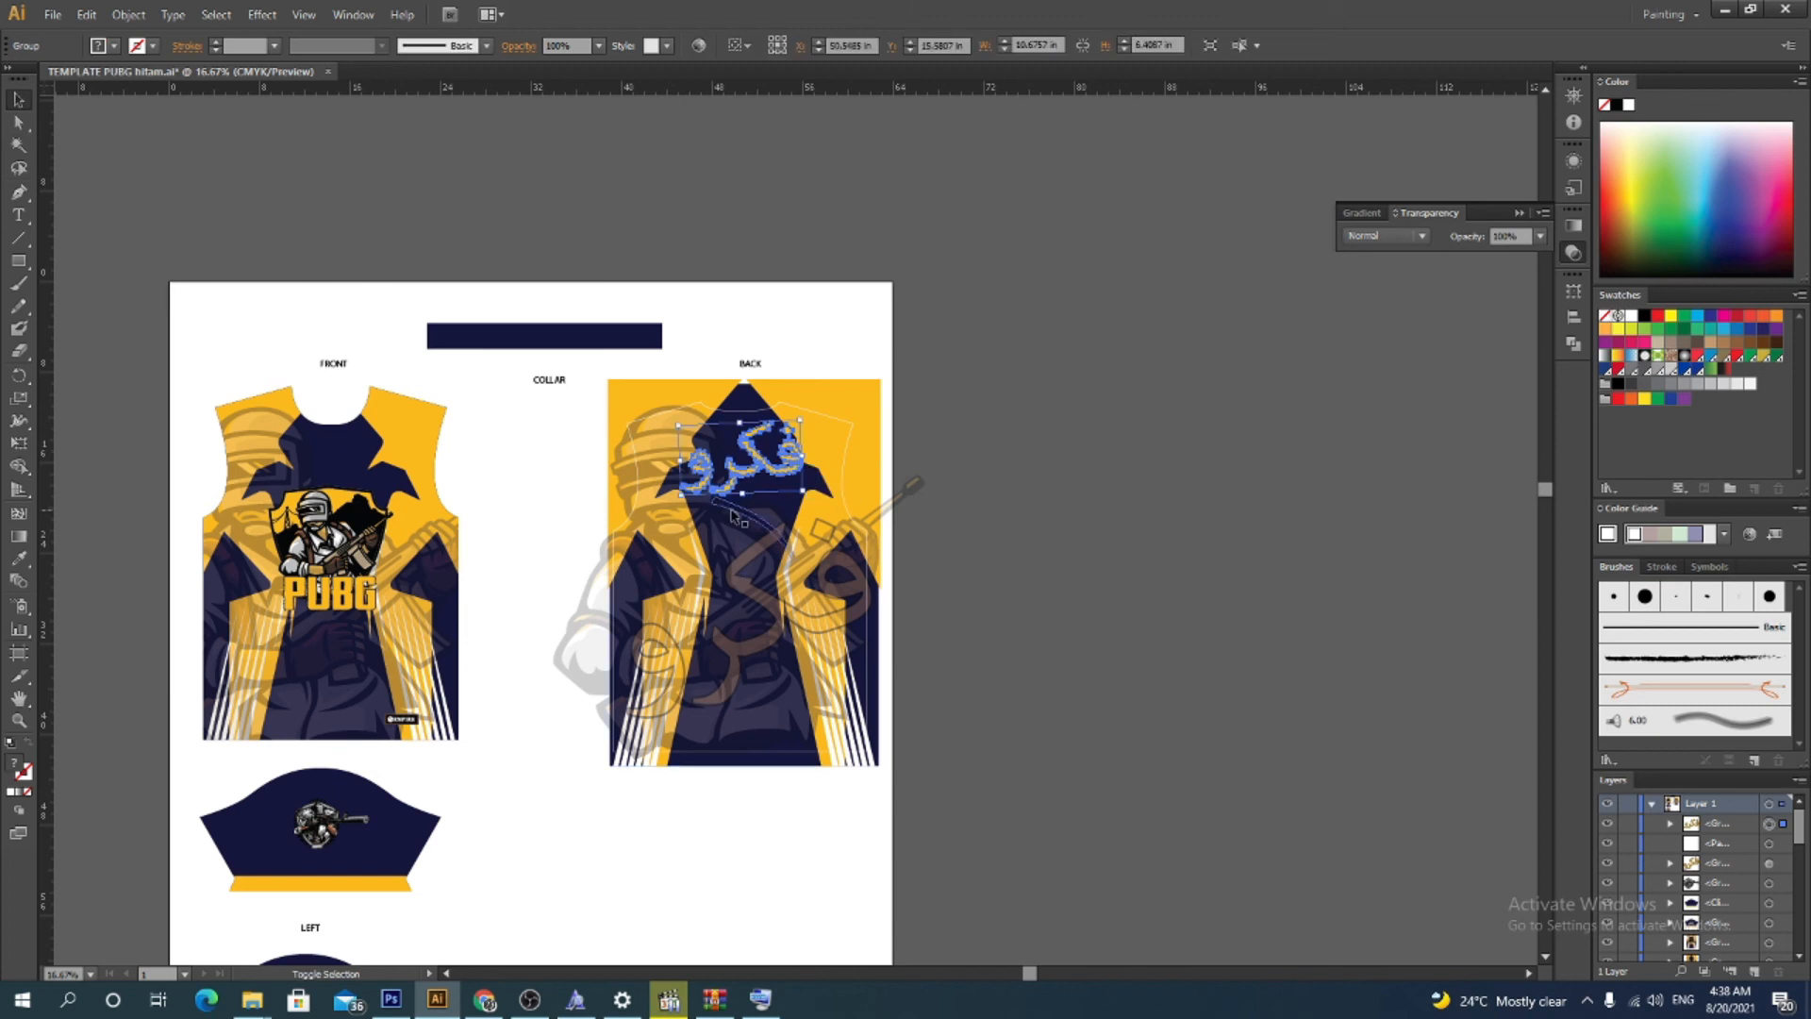
shift+click(681, 498)
click(946, 502)
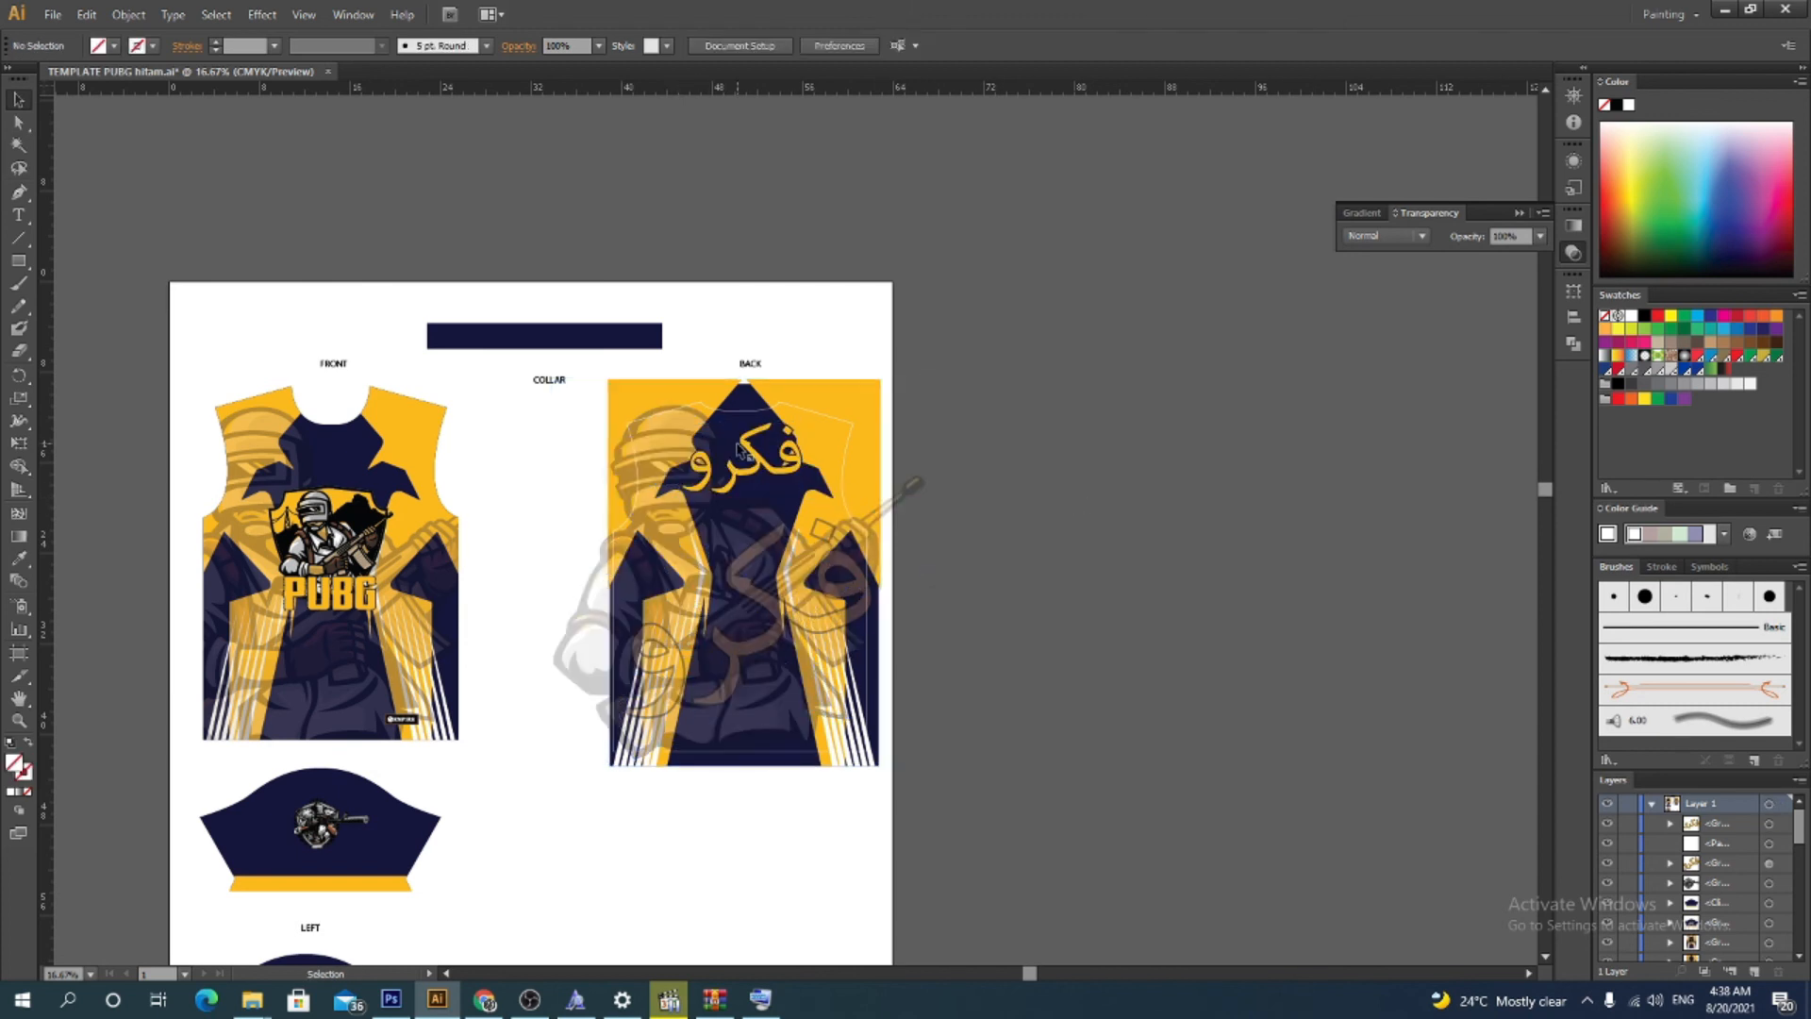
Nudge the small word slightly upward near the jersey back's neckline
click(756, 475)
mouse_move(759, 471)
mouse_down()
mouse_move(692, 487)
mouse_move(765, 460)
mouse_up()
click(1216, 495)
scroll(1216, 495, down, 2)
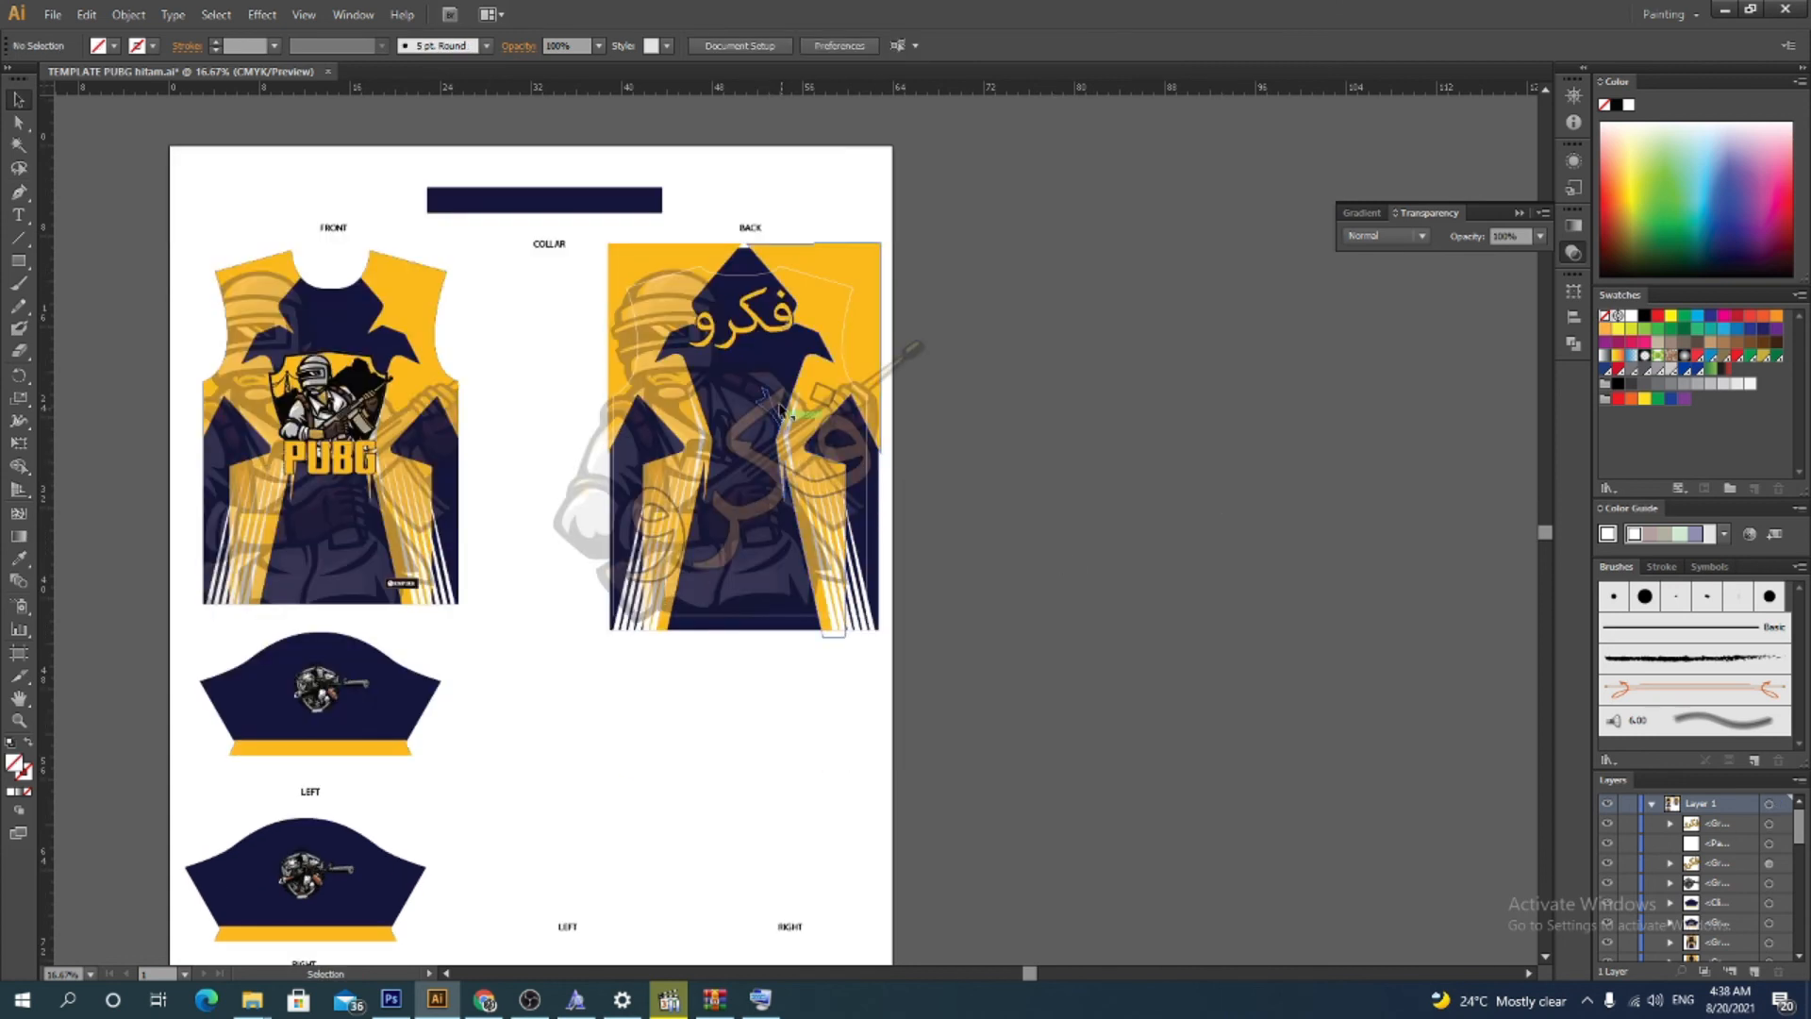
click(698, 354)
drag(689, 351, 780, 326)
click(1026, 365)
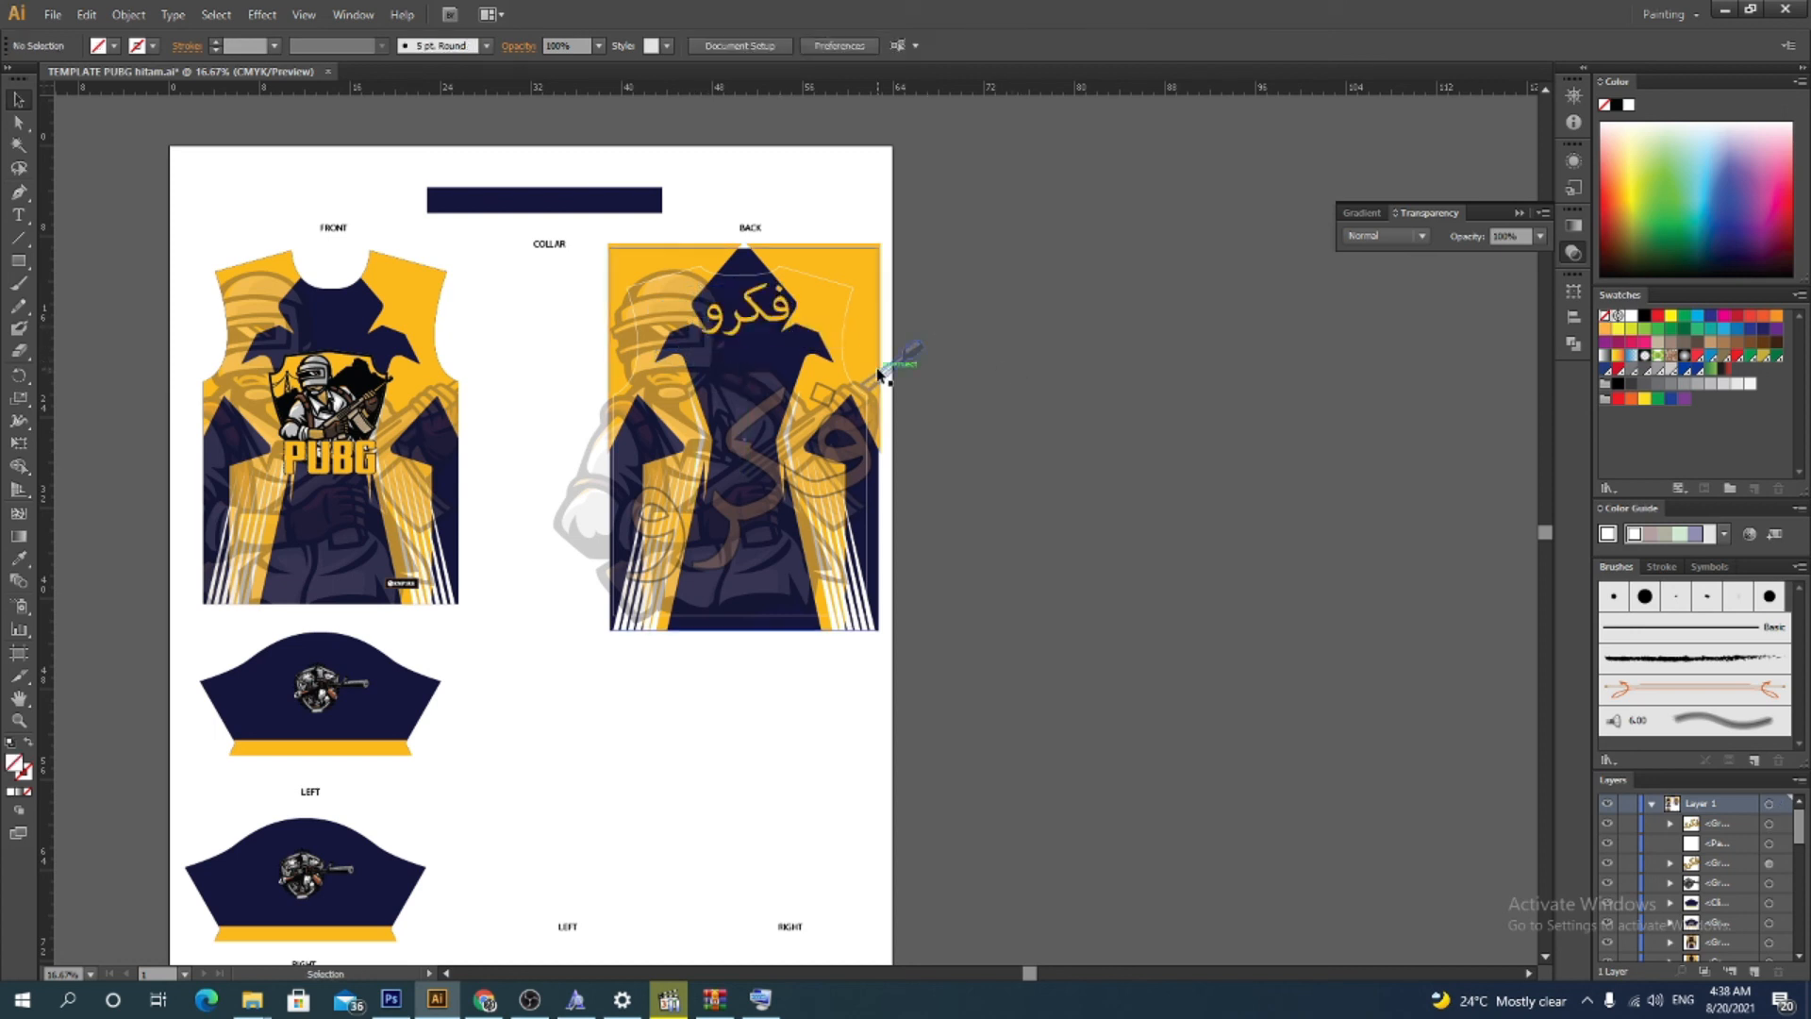
click(760, 319)
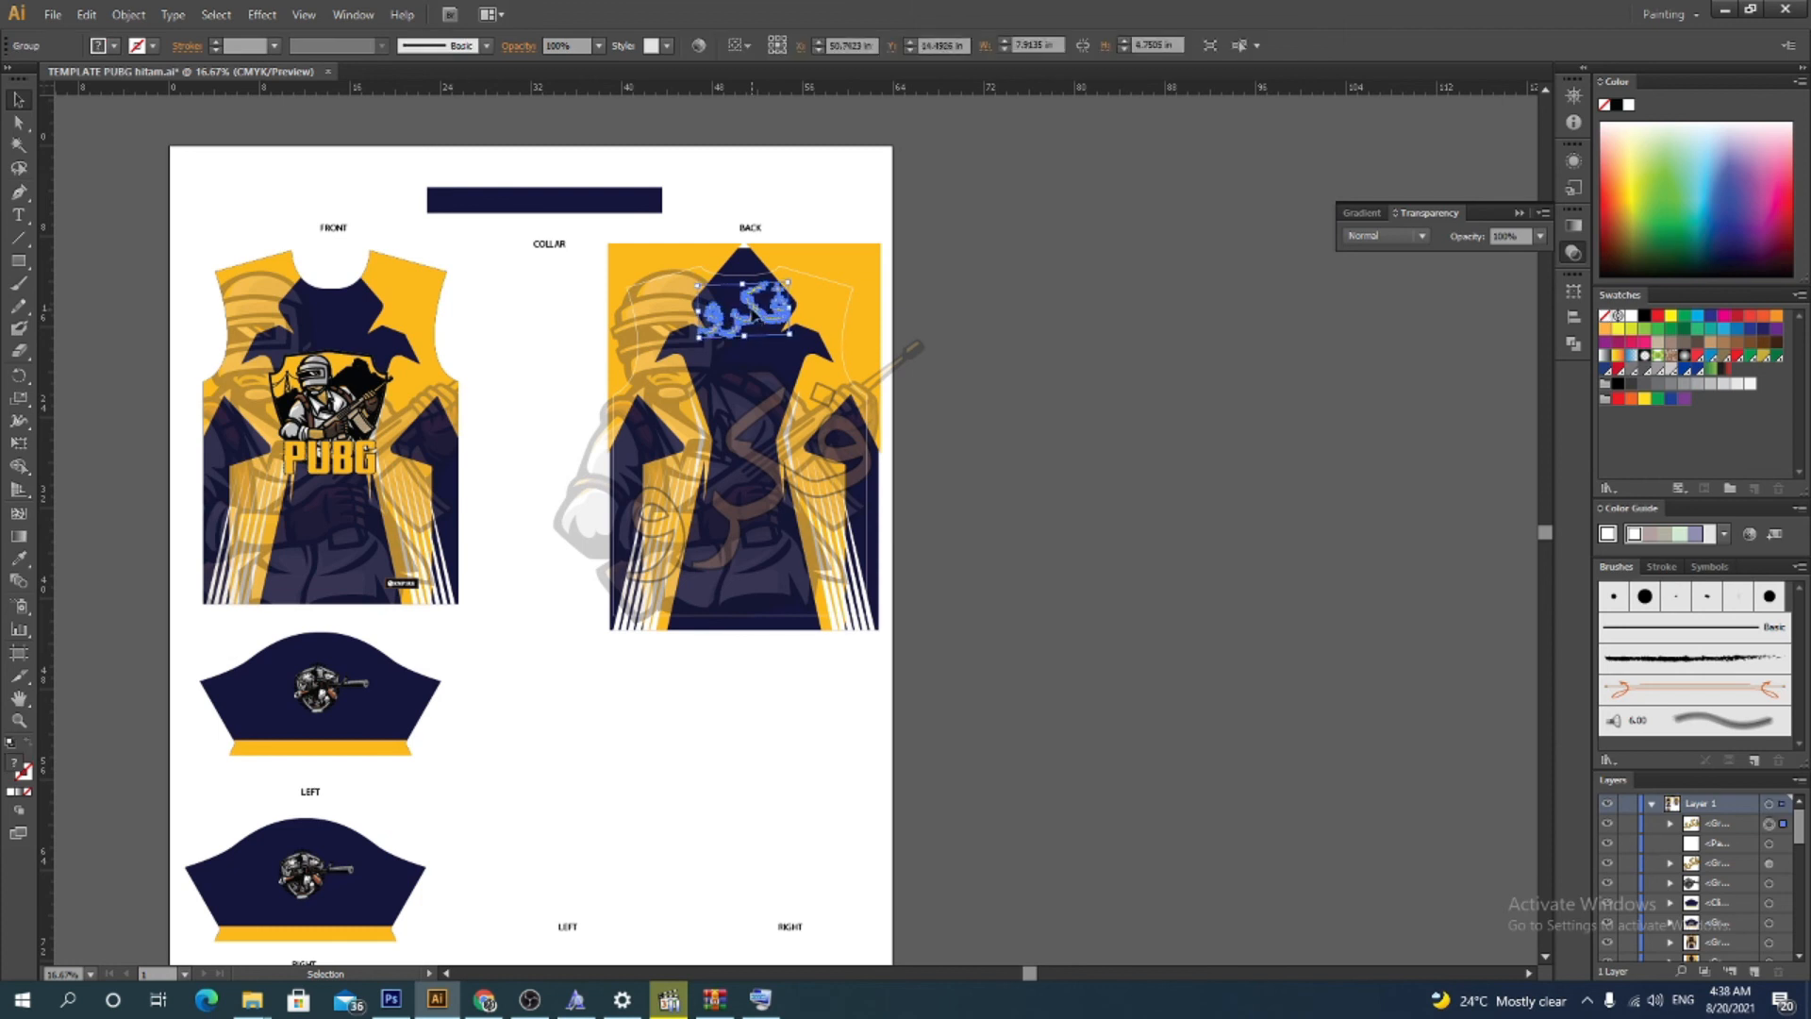
click(1271, 366)
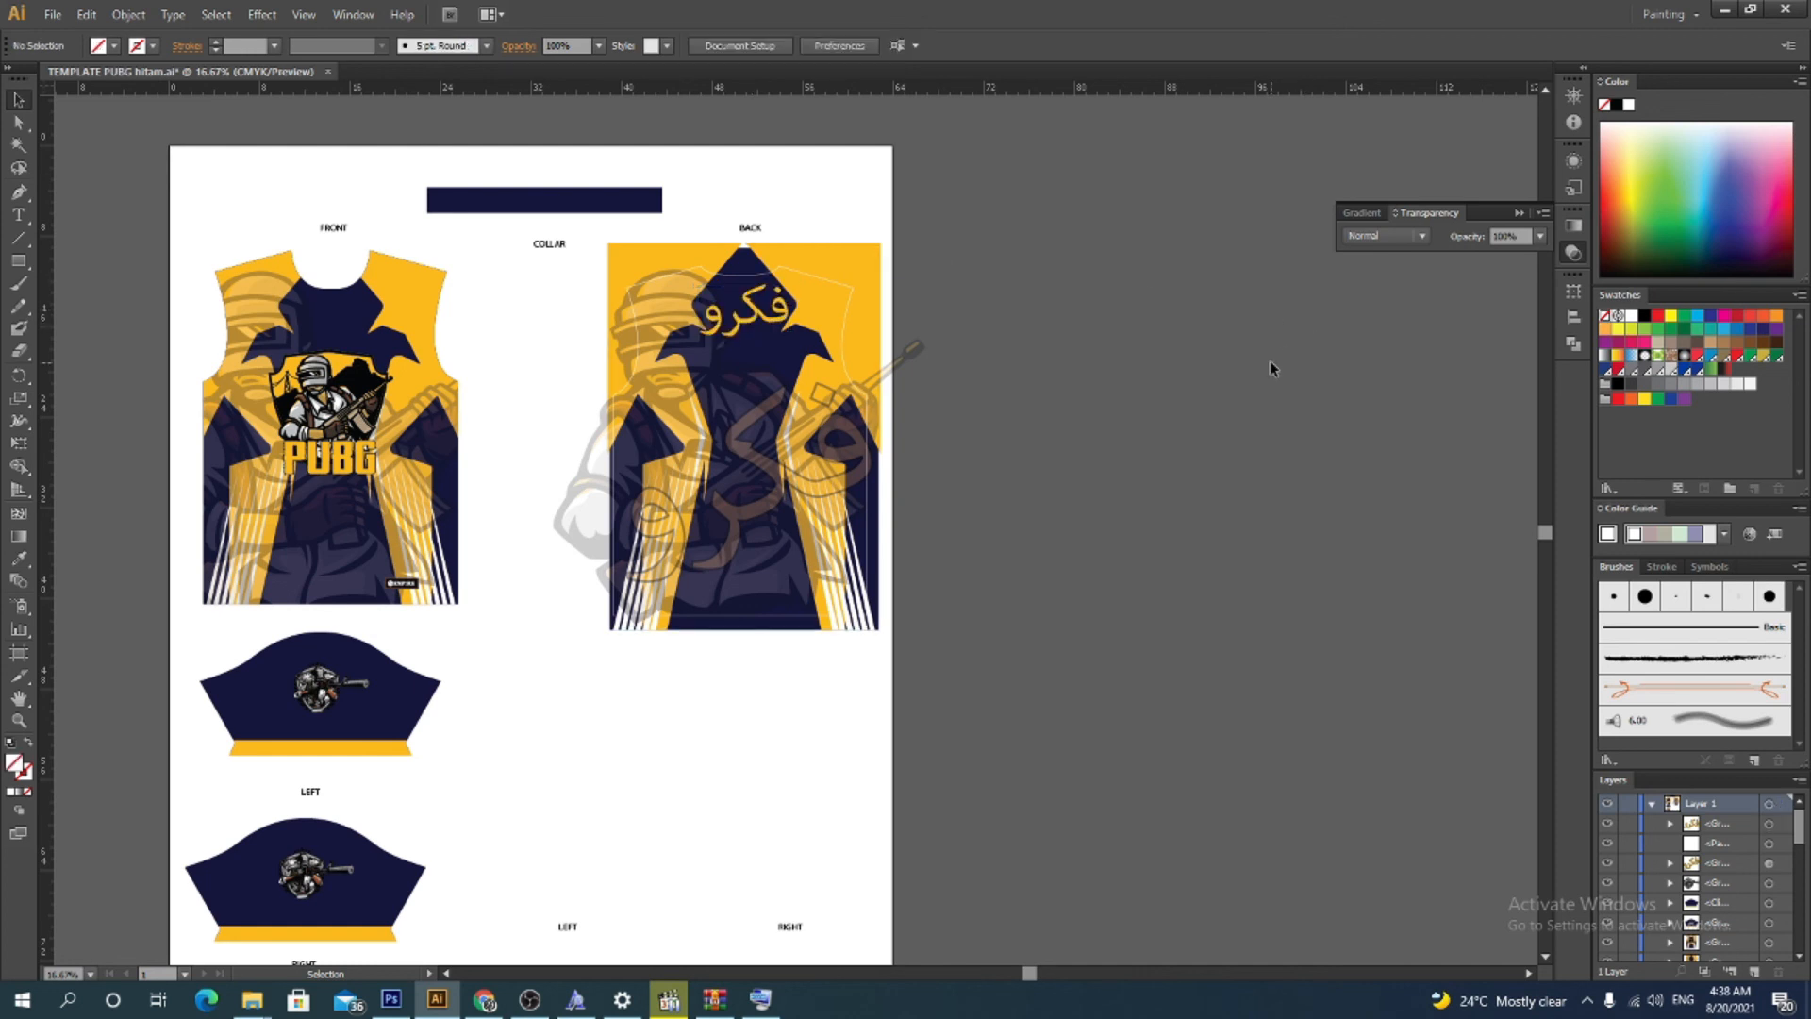
Bring the jersey back outline path to the front
scroll(1270, 360, down, 3)
scroll(1169, 392, up, 2)
scroll(925, 491, up, 3)
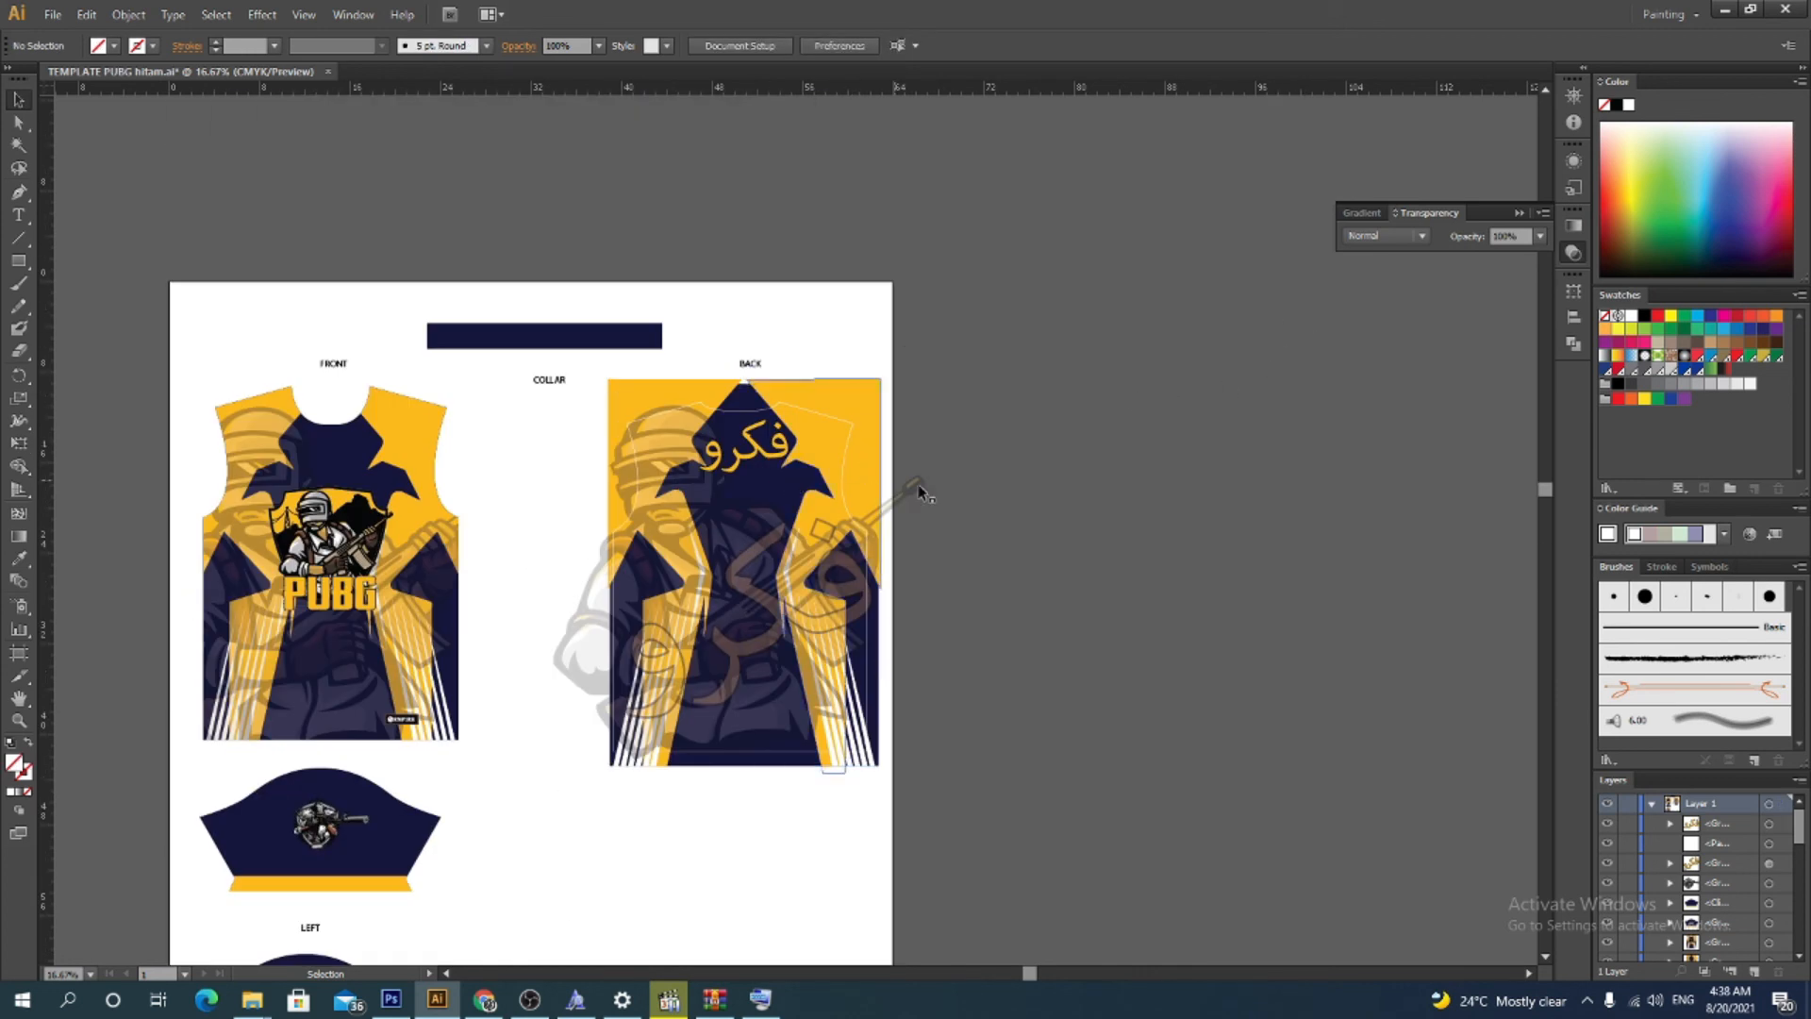
drag(553, 750, 730, 595)
click(1342, 522)
right_click(844, 494)
mouse_move(955, 769)
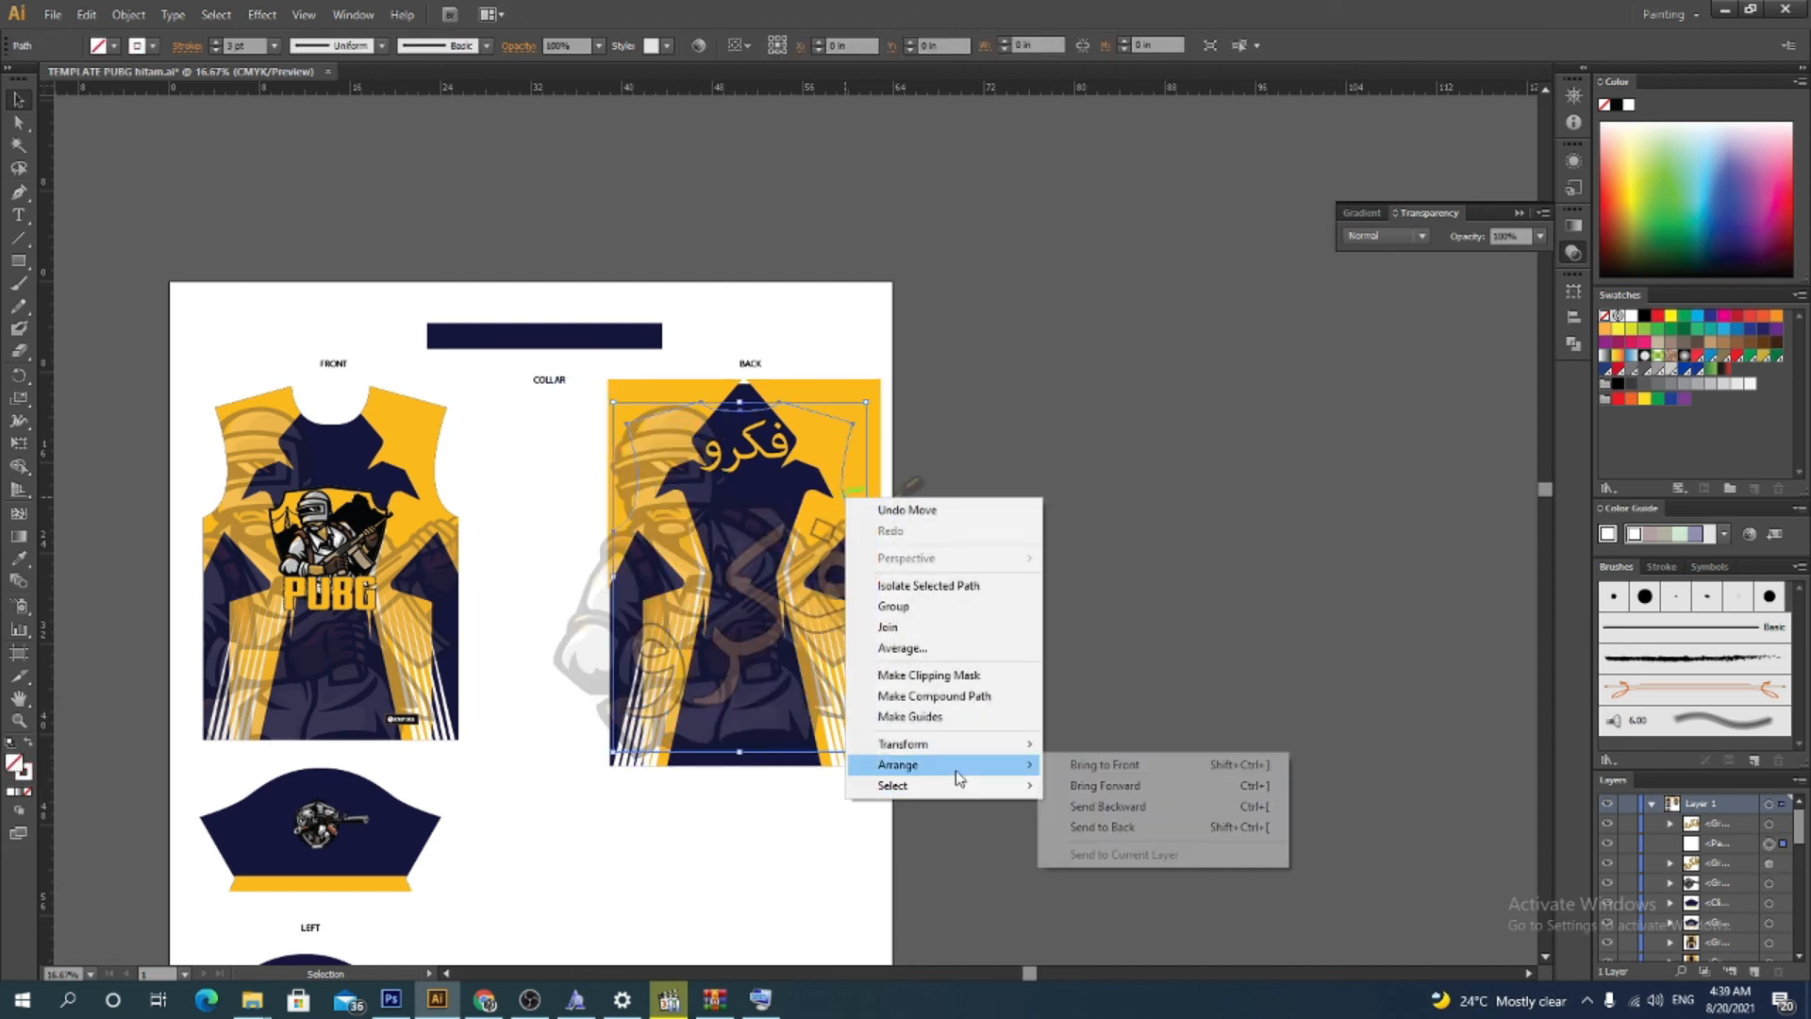
click(1143, 764)
click(1142, 649)
Select the jersey back artwork together with its outline and make a clipping mask
drag(588, 783, 948, 420)
click(1019, 575)
right_click(786, 521)
click(872, 631)
click(934, 622)
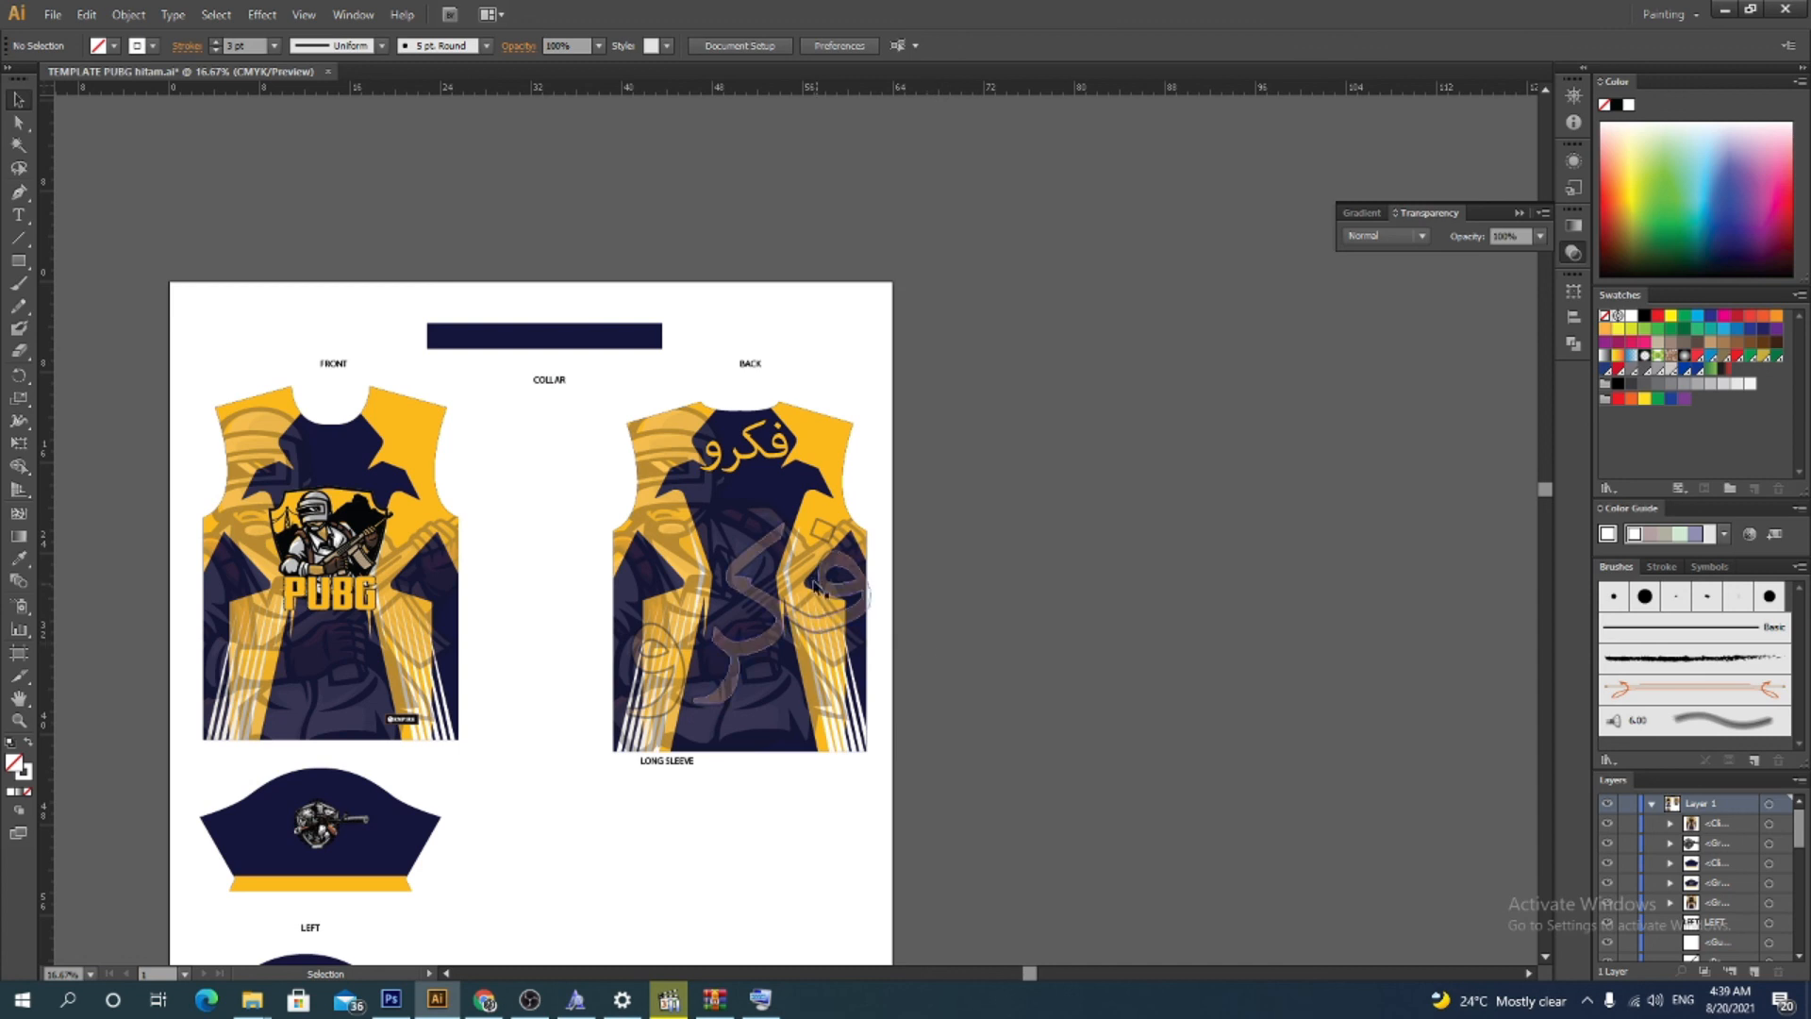
double_click(785, 454)
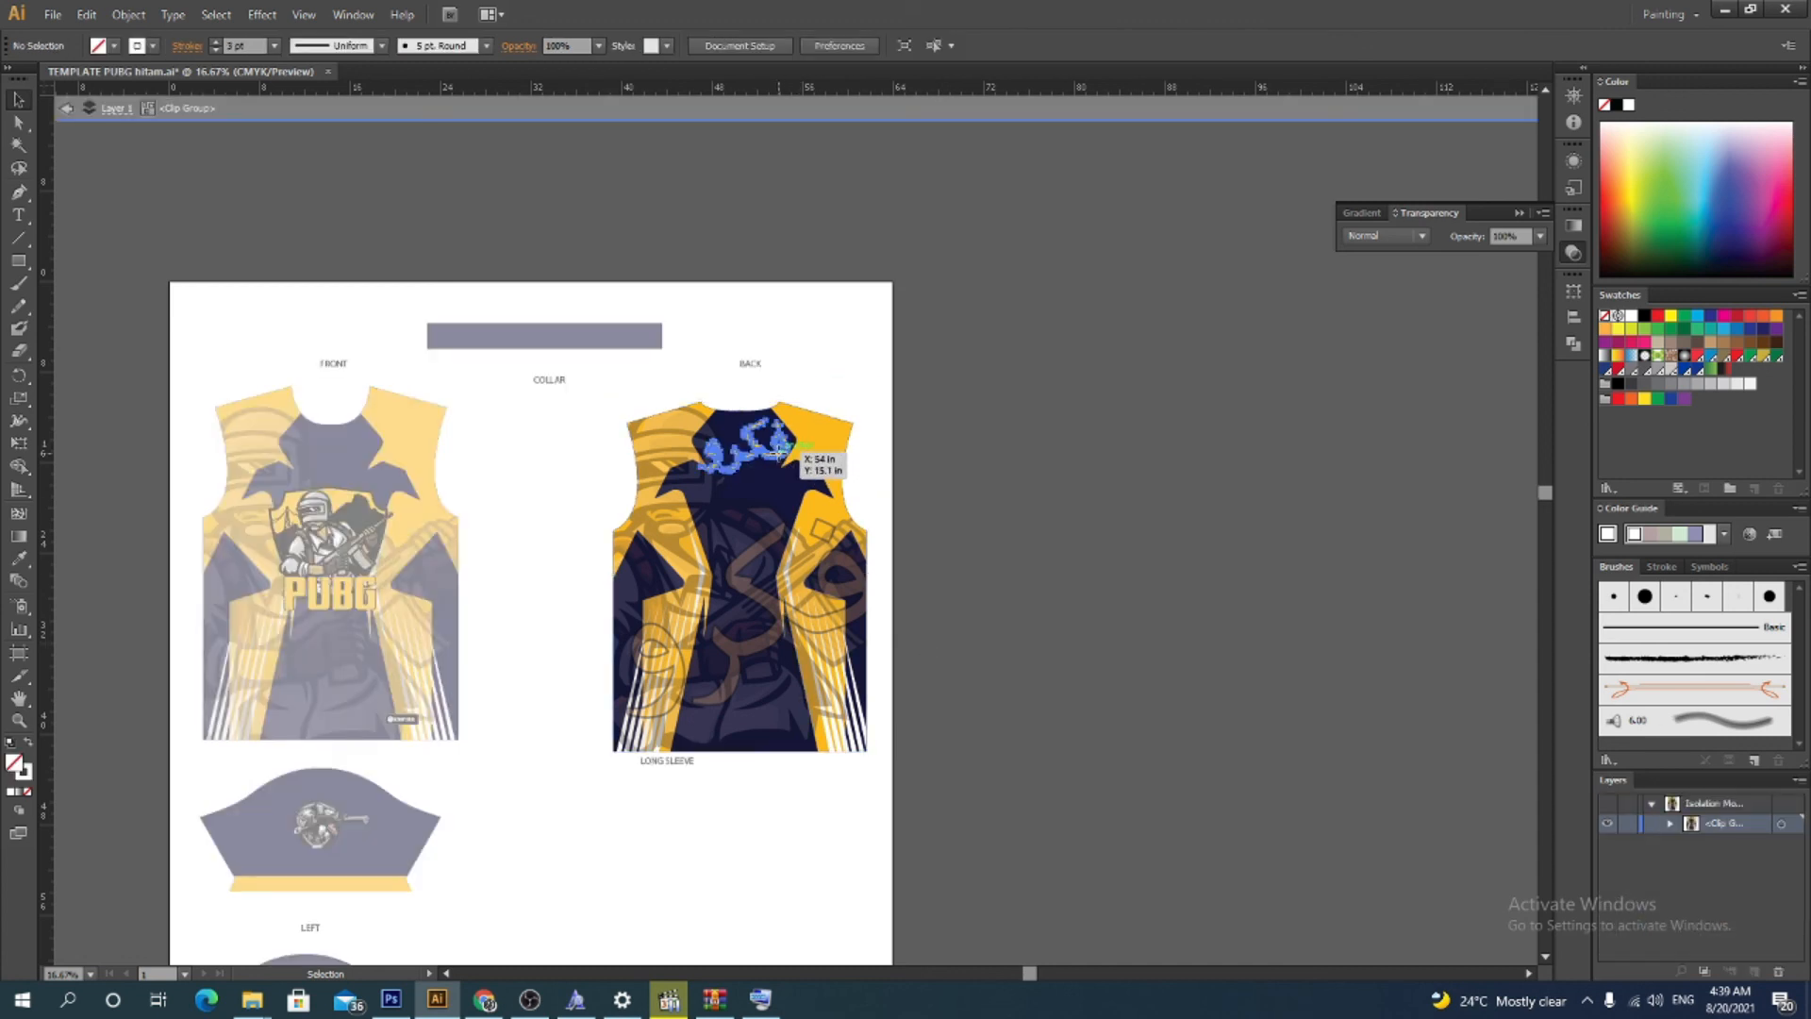
drag(780, 457, 779, 459)
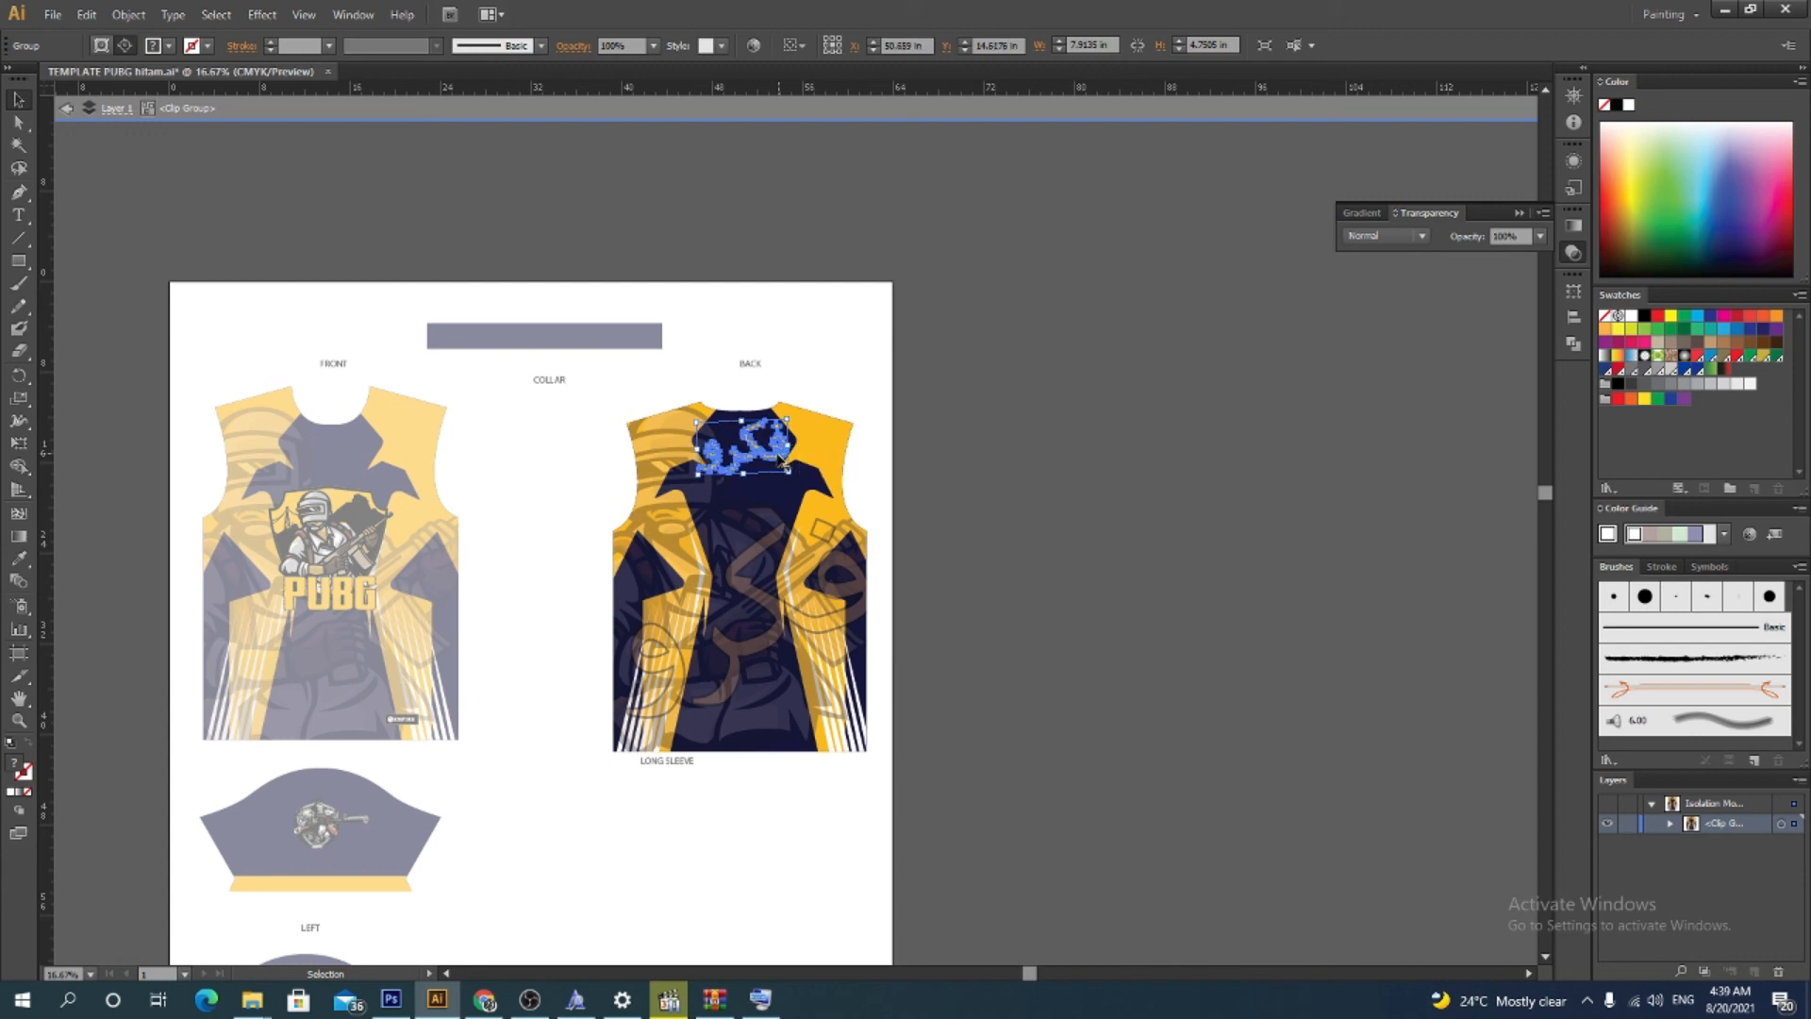
double_click(1054, 587)
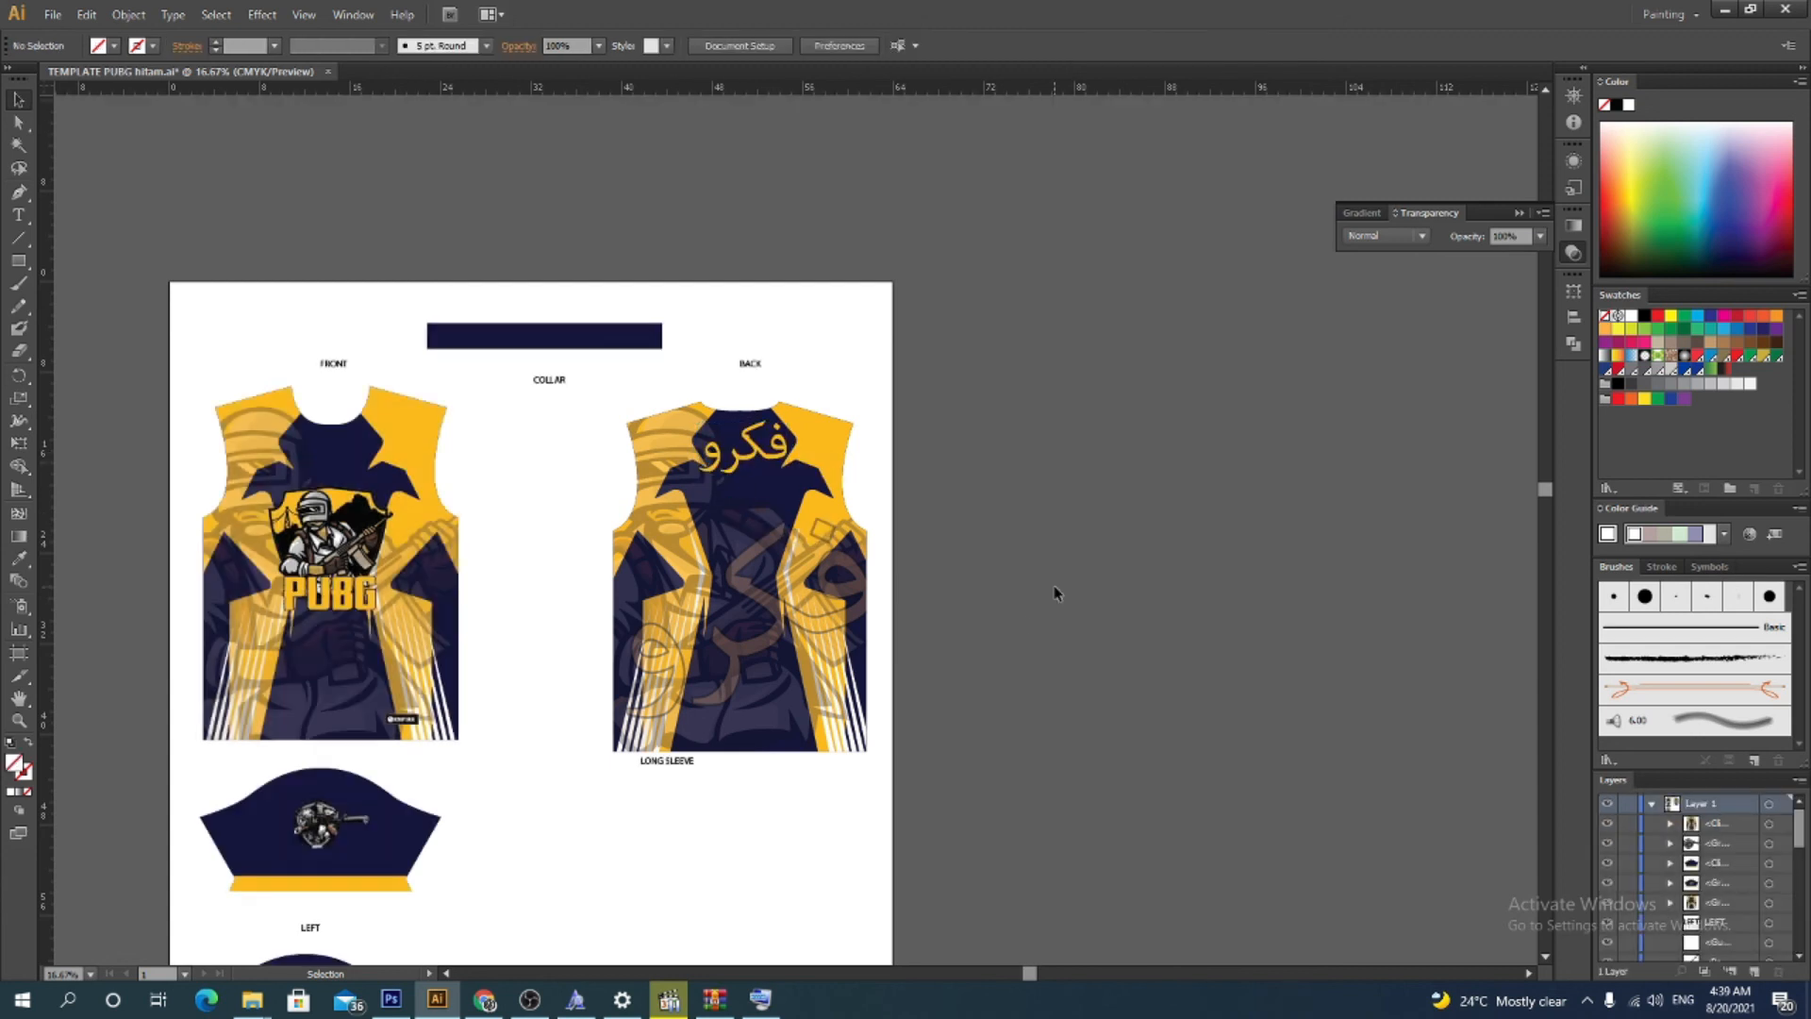
Scroll over the jersey layout to review the finished back design
scroll(853, 603, down, 3)
scroll(852, 605, up, 3)
scroll(853, 605, down, 3)
scroll(852, 606, up, 3)
scroll(852, 606, down, 3)
scroll(853, 609, up, 4)
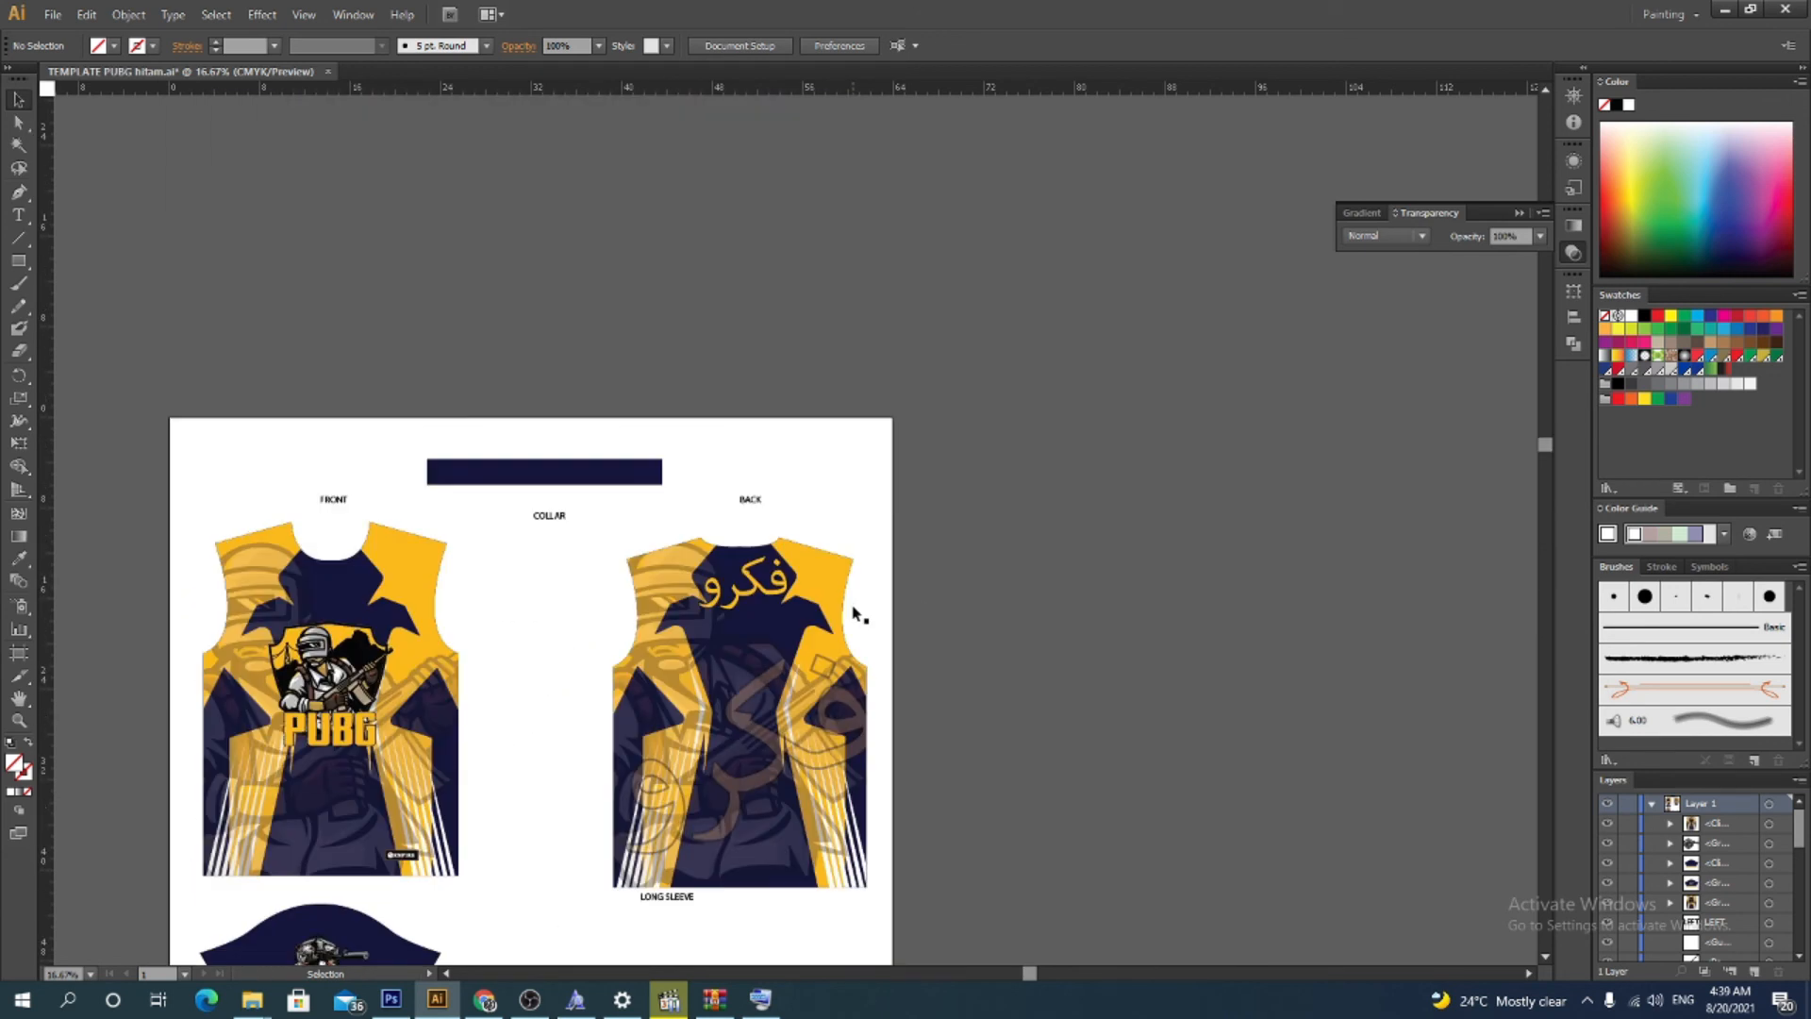
scroll(854, 613, down, 3)
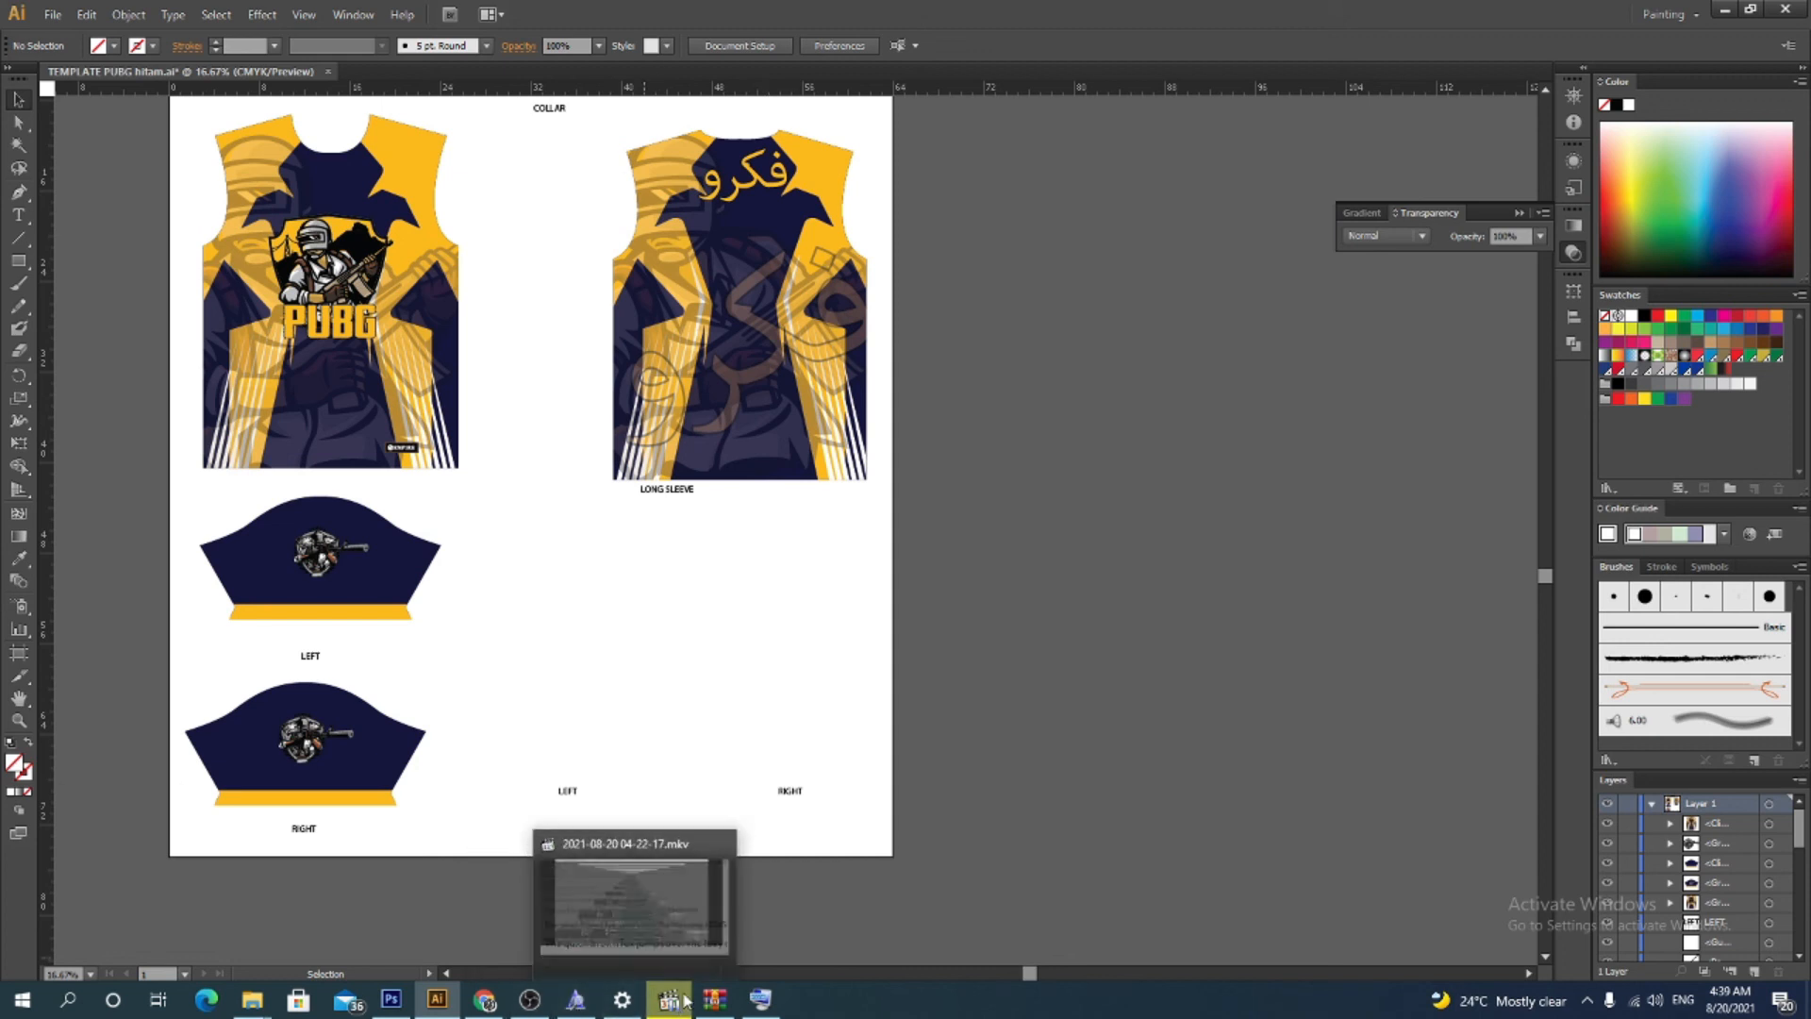
mouse_move(687, 1002)
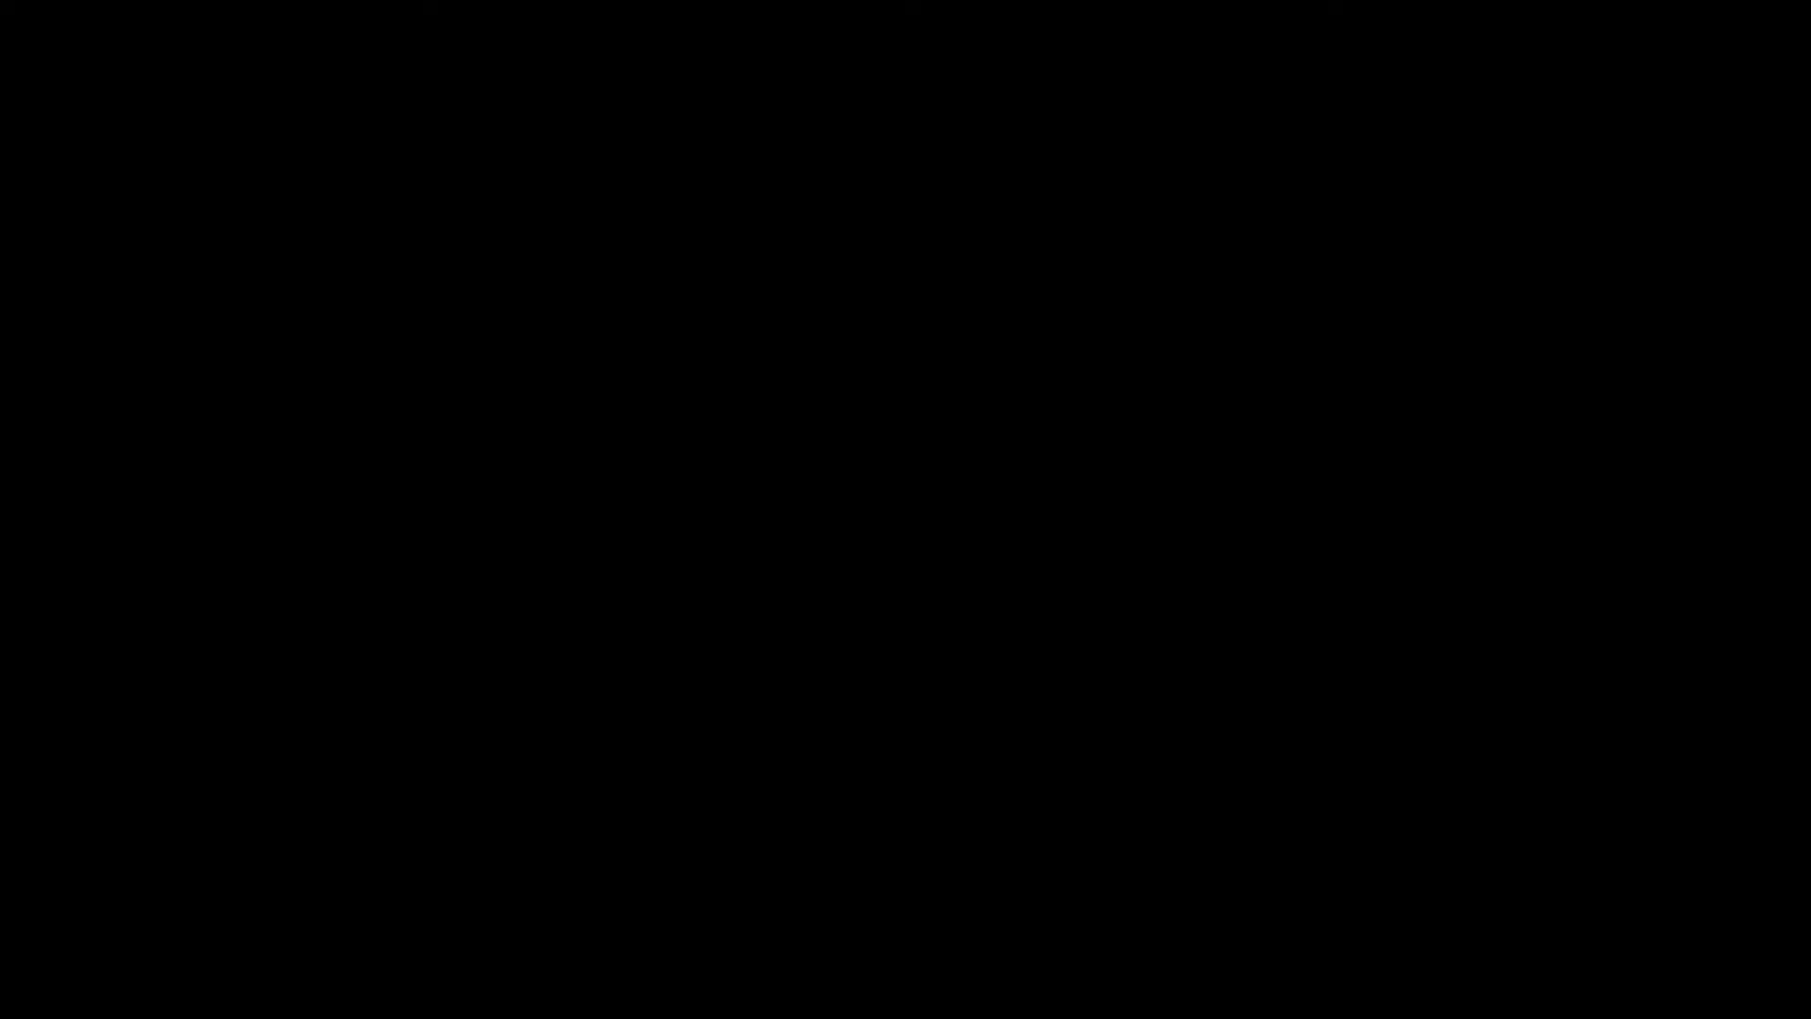